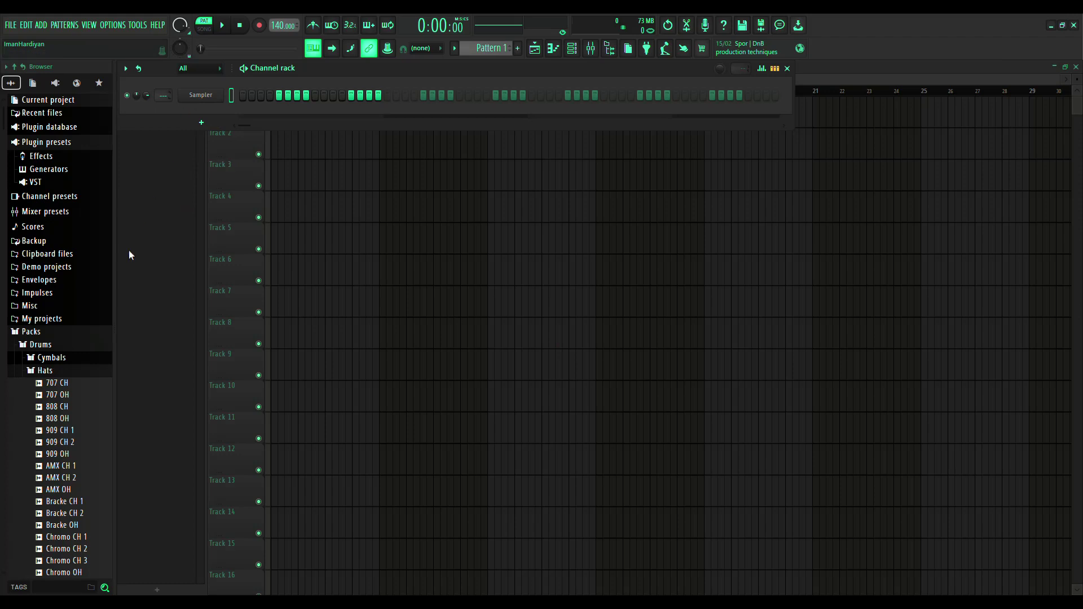
Audition Chromo Kick, Filtered Kick and Grv Kick 03 from the Kicks folder of the Drums pack
{"action": "scroll", "coordinate": [80, 394], "scroll_direction": "down", "scroll_amount": 20}
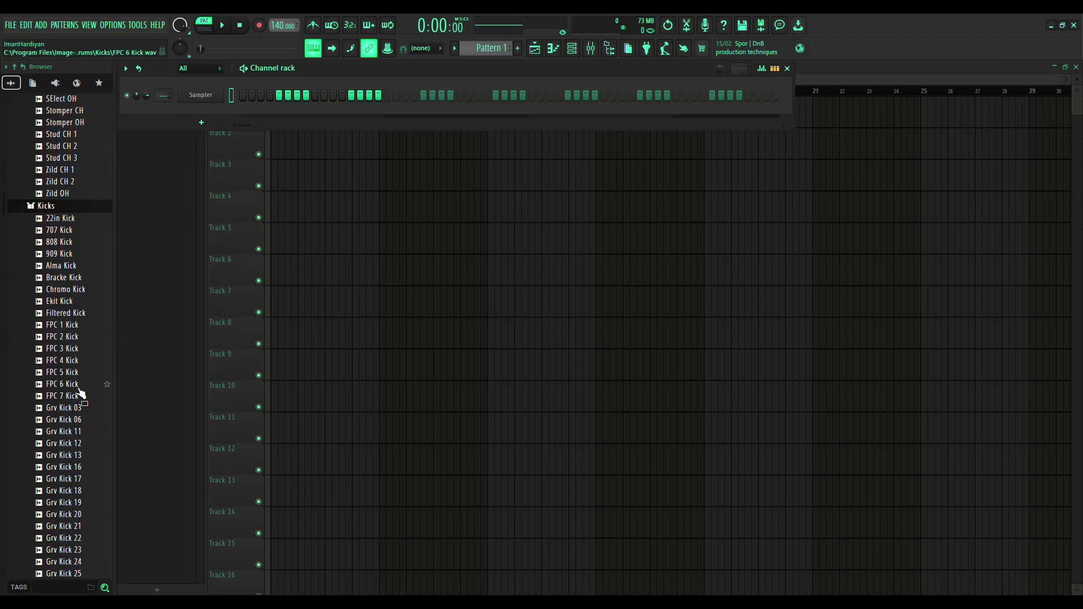
{"action": "left_click", "coordinate": [72, 290]}
{"action": "left_click", "coordinate": [73, 313]}
{"action": "left_click", "coordinate": [86, 408]}
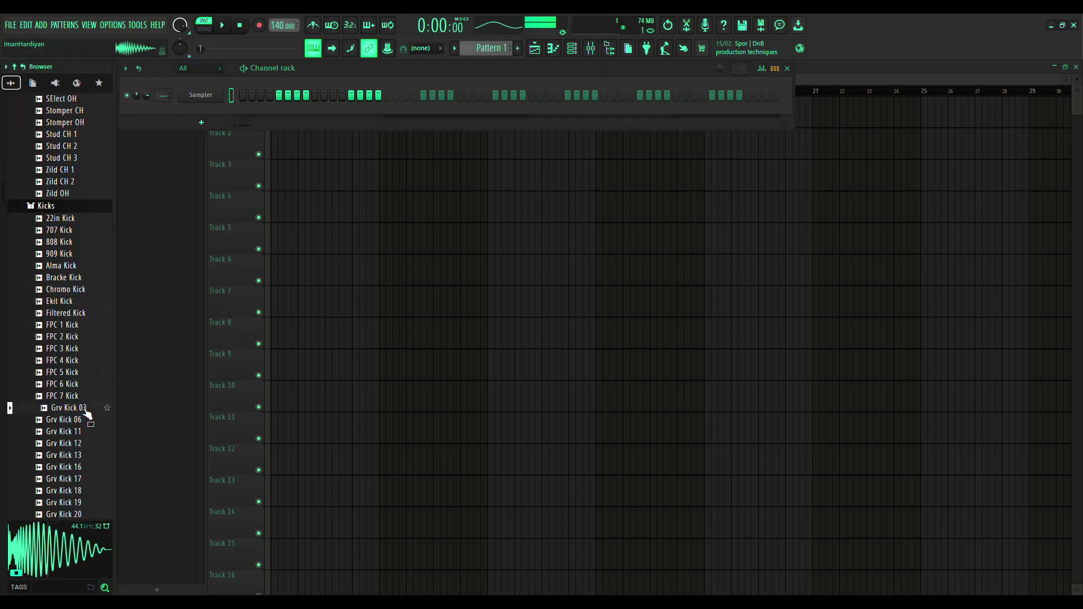
{"action": "scroll", "coordinate": [88, 415], "scroll_direction": "down", "scroll_amount": 12}
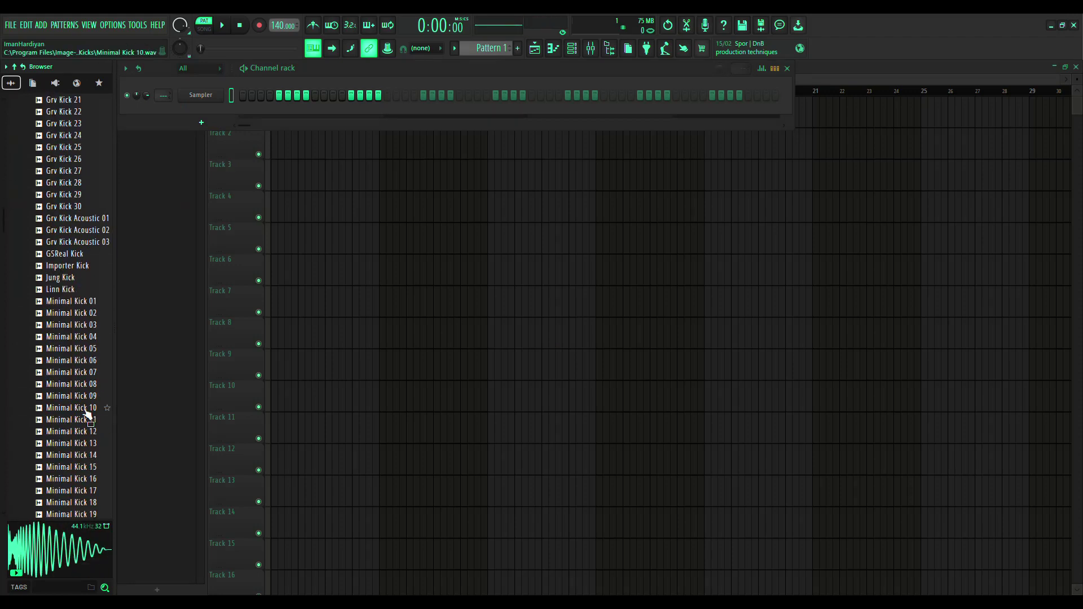
Audition several Minimal Kick samples and compare Monster Kick 002, 004 and 005 in the Kicks folder
{"action": "left_click", "coordinate": [85, 302]}
{"action": "scroll", "coordinate": [78, 320], "scroll_direction": "down", "scroll_amount": 10}
{"action": "left_click", "coordinate": [88, 359]}
{"action": "scroll", "coordinate": [88, 357], "scroll_direction": "down", "scroll_amount": 8}
{"action": "left_click", "coordinate": [88, 327]}
{"action": "left_click", "coordinate": [85, 316]}
{"action": "left_click", "coordinate": [83, 327]}
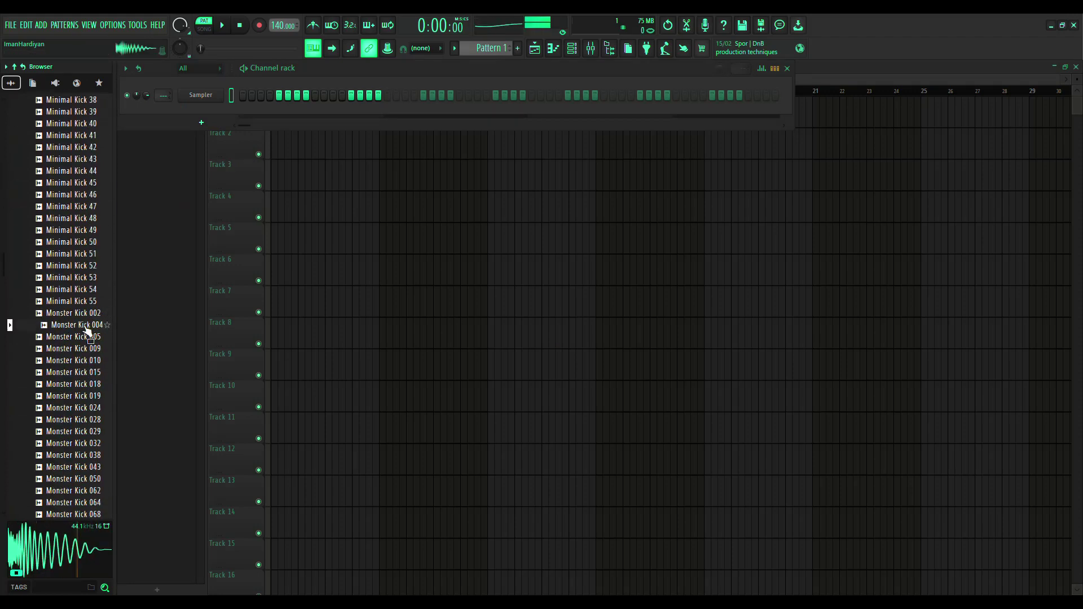
{"action": "left_click", "coordinate": [82, 340]}
{"action": "left_click", "coordinate": [82, 328]}
Compare the shortlisted kicks again and mark Grv Kick 03, Minimal Kick 02 and Monster Kick 004 as favourites
{"action": "scroll", "coordinate": [83, 332], "scroll_direction": "up", "scroll_amount": 20}
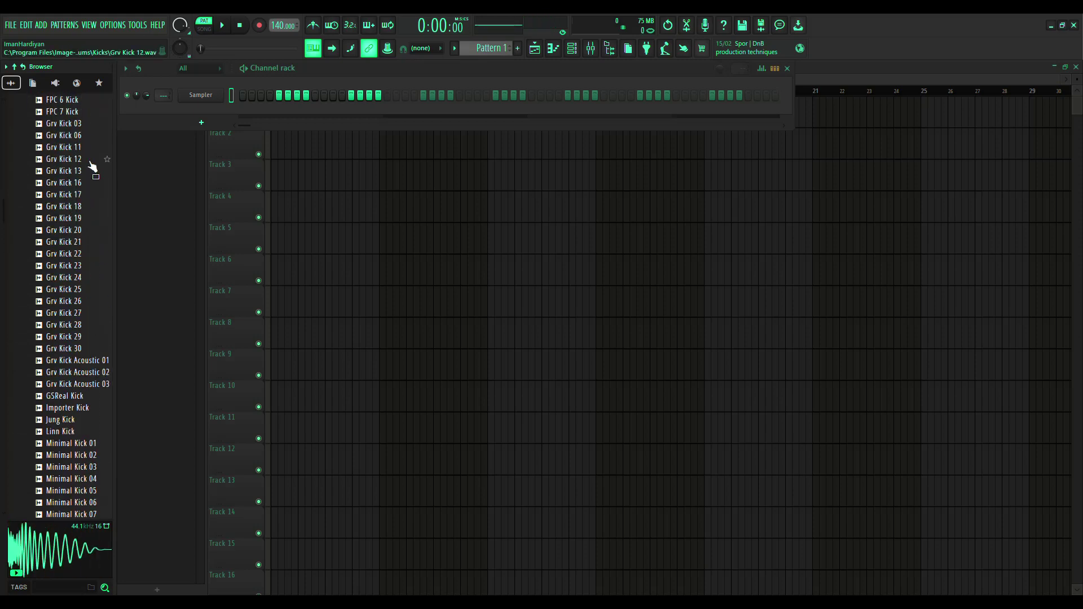
{"action": "left_click", "coordinate": [80, 126]}
{"action": "scroll", "coordinate": [76, 144], "scroll_direction": "down", "scroll_amount": 20}
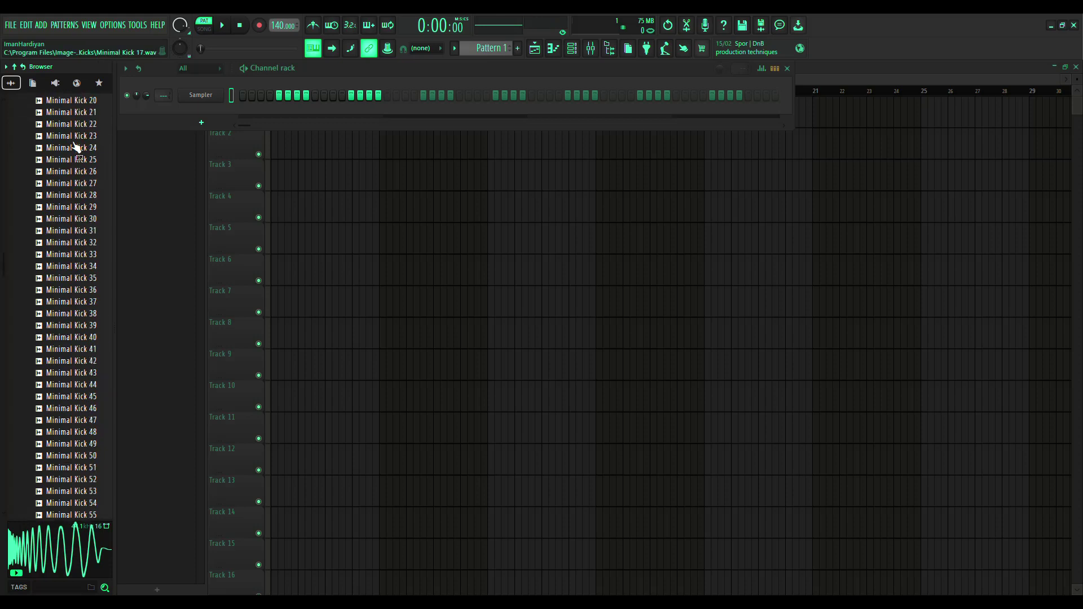
{"action": "left_click", "coordinate": [90, 258]}
{"action": "scroll", "coordinate": [62, 226], "scroll_direction": "up", "scroll_amount": 20}
{"action": "left_click", "coordinate": [86, 444]}
{"action": "left_click", "coordinate": [90, 359]}
{"action": "scroll", "coordinate": [89, 266], "scroll_direction": "up", "scroll_amount": 4}
{"action": "left_click", "coordinate": [82, 219]}
{"action": "left_click", "coordinate": [85, 208]}
{"action": "left_click", "coordinate": [86, 266]}
{"action": "left_click", "coordinate": [86, 276]}
{"action": "left_click", "coordinate": [105, 267]}
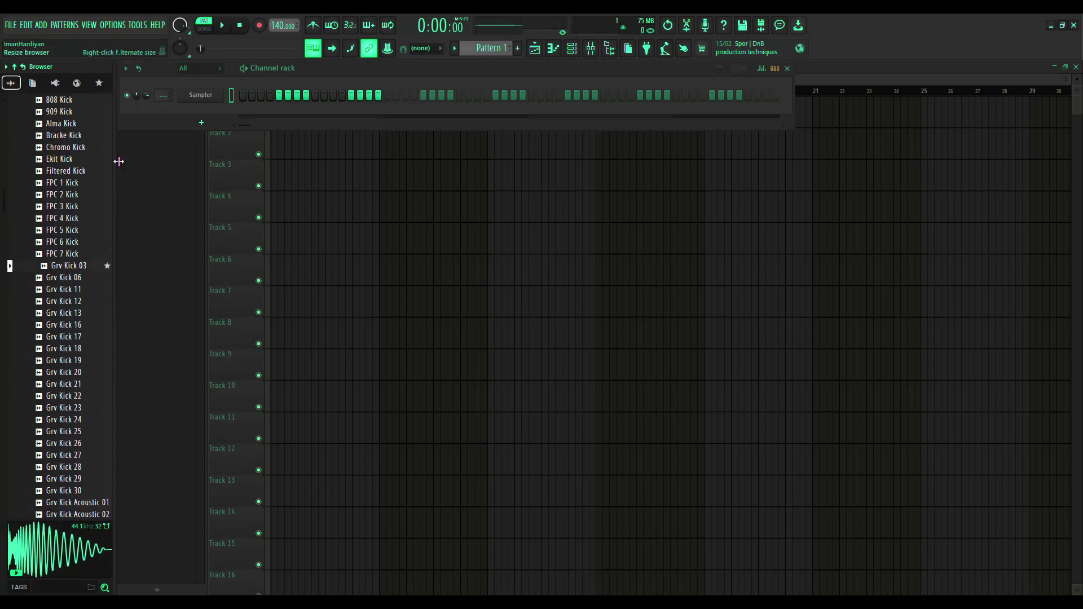
Show the browser's favourites and audition the three starred kicks against each other
{"action": "left_click", "coordinate": [99, 83]}
{"action": "left_click", "coordinate": [43, 111]}
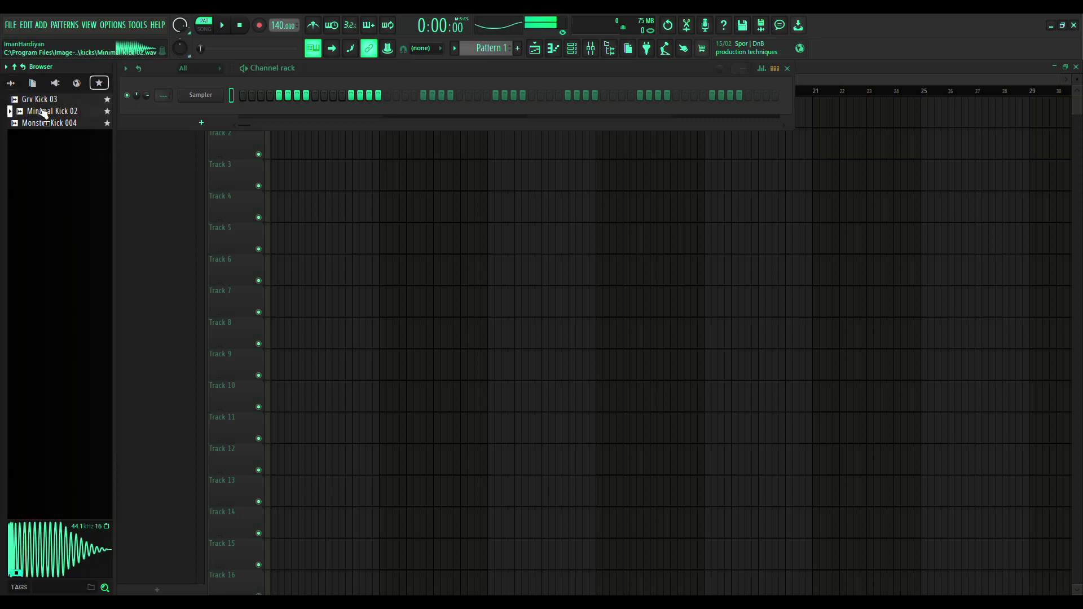
{"action": "left_click", "coordinate": [48, 123]}
{"action": "key", "text": "Up"}
{"action": "key", "text": "Up"}
Remove Minimal Kick 02 from the favourites and load Monster Kick 004 into the Sampler channel
{"action": "left_click", "coordinate": [108, 112]}
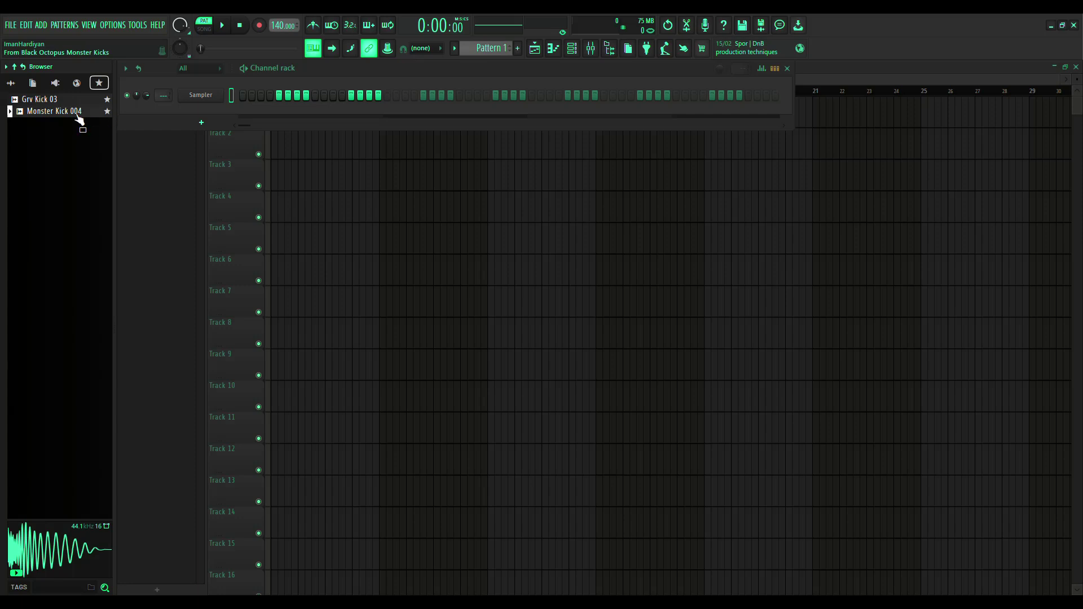
{"action": "left_click", "coordinate": [50, 111]}
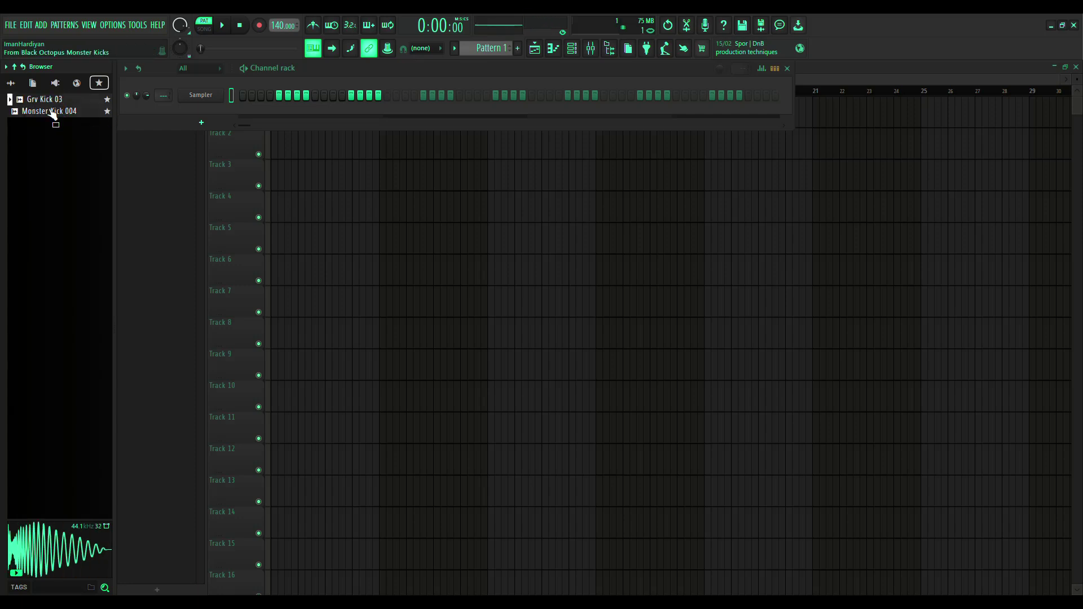
{"action": "left_click_drag", "start_coordinate": [50, 111], "coordinate": [191, 98]}
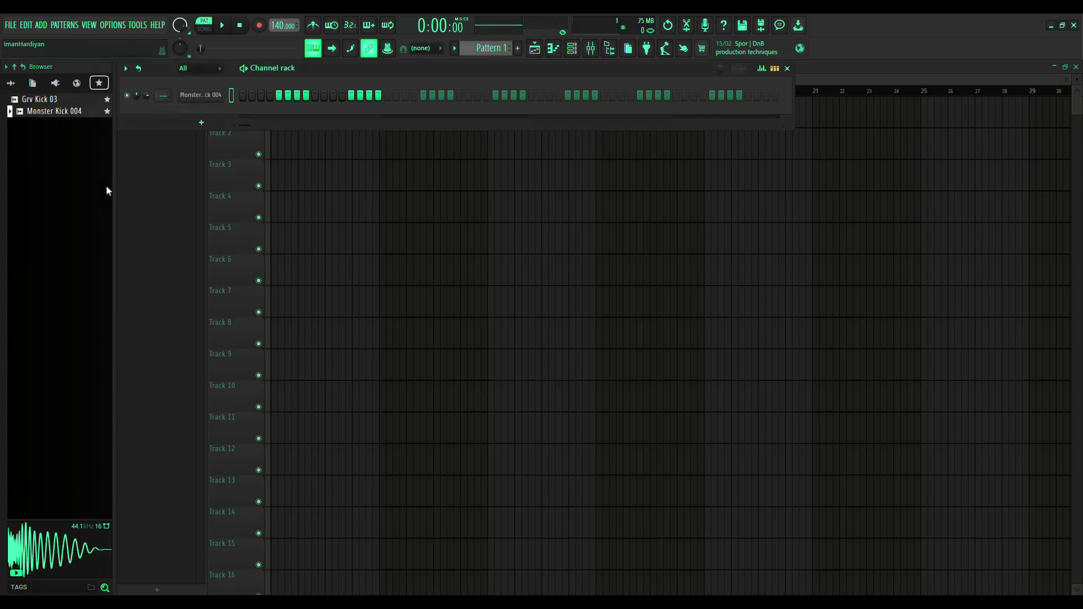
Return to the full browser listing, collapse the open folders of the Drums pack and expand Hats
{"action": "left_click", "coordinate": [57, 99]}
{"action": "left_click", "coordinate": [12, 83]}
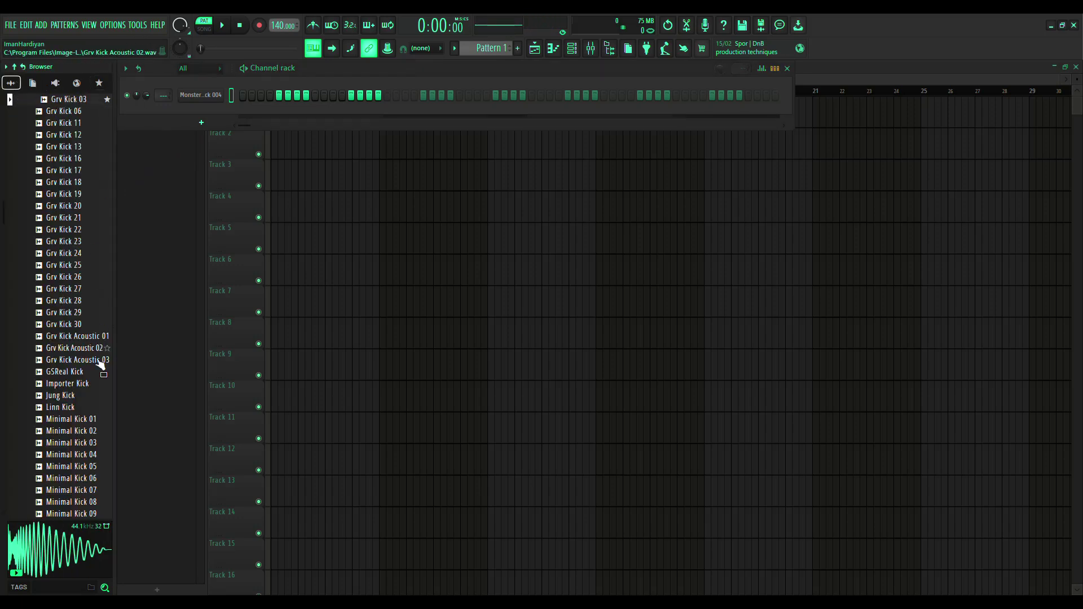
{"action": "scroll", "coordinate": [102, 366], "scroll_direction": "up", "scroll_amount": 10}
{"action": "scroll", "coordinate": [98, 368], "scroll_direction": "up", "scroll_amount": 10}
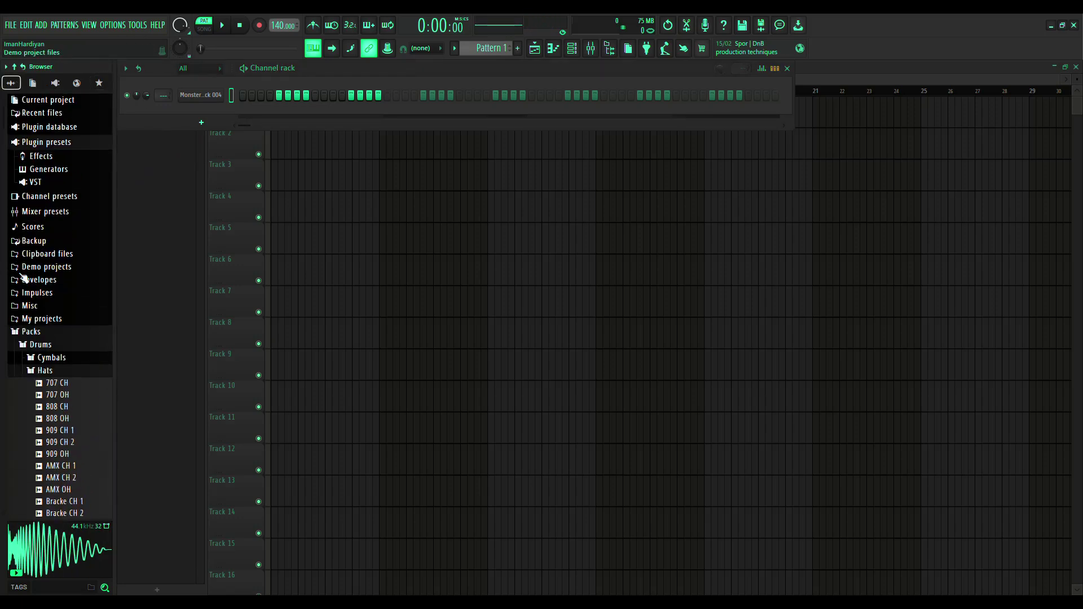
{"action": "left_click", "coordinate": [43, 372]}
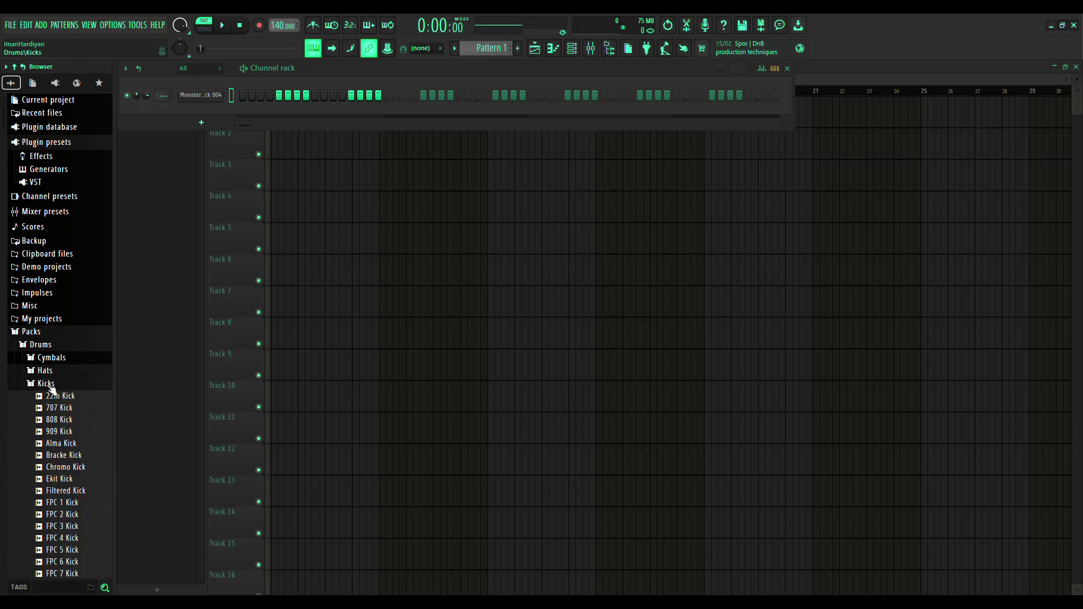
{"action": "left_click", "coordinate": [49, 385]}
{"action": "left_click", "coordinate": [55, 411]}
{"action": "left_click", "coordinate": [51, 437]}
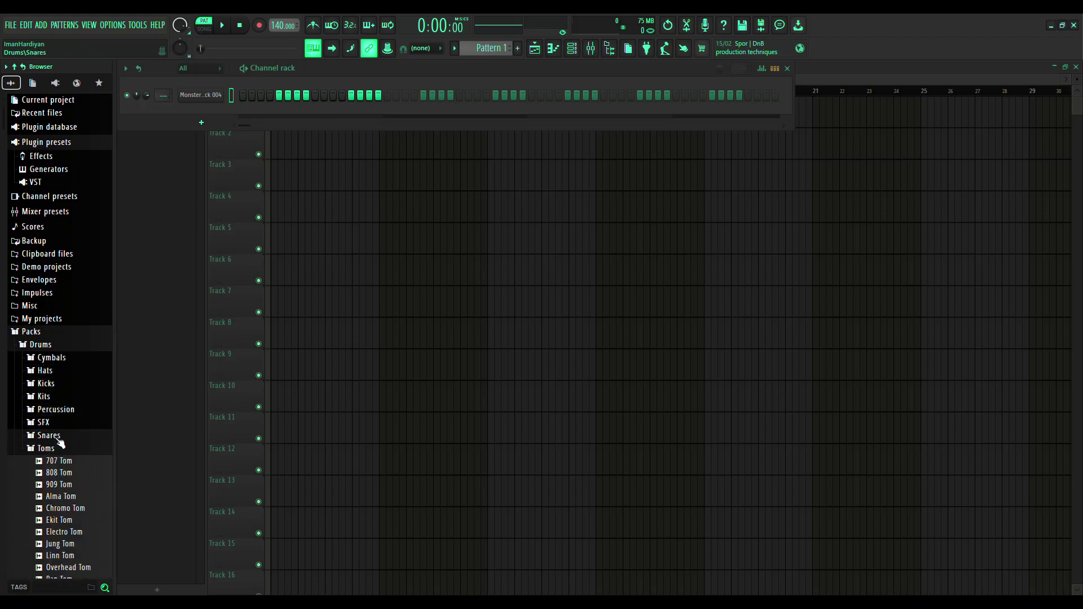
{"action": "left_click", "coordinate": [50, 450]}
{"action": "left_click", "coordinate": [54, 372]}
Audition the 707, 808 and 909 hats and add 909 OH as a new channel in the Channel rack
{"action": "left_click", "coordinate": [66, 255]}
{"action": "left_click", "coordinate": [67, 148]}
{"action": "left_click", "coordinate": [67, 138]}
{"action": "left_click", "coordinate": [63, 125]}
{"action": "left_click", "coordinate": [62, 147]}
{"action": "left_click", "coordinate": [64, 160]}
{"action": "left_click", "coordinate": [61, 172]}
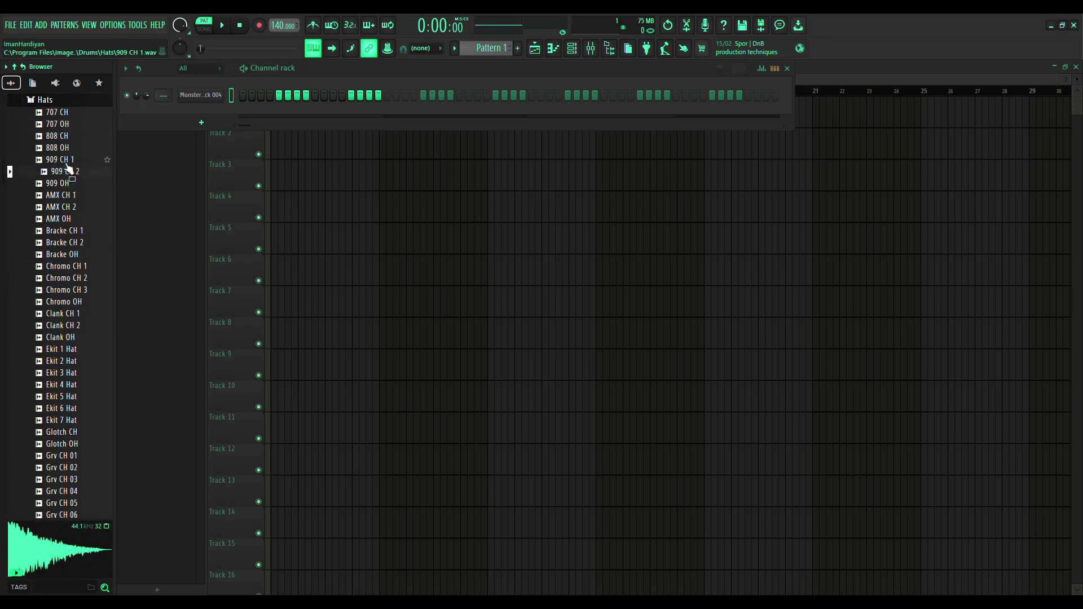
{"action": "left_click", "coordinate": [62, 159]}
{"action": "left_click", "coordinate": [63, 172]}
{"action": "left_click", "coordinate": [69, 183]}
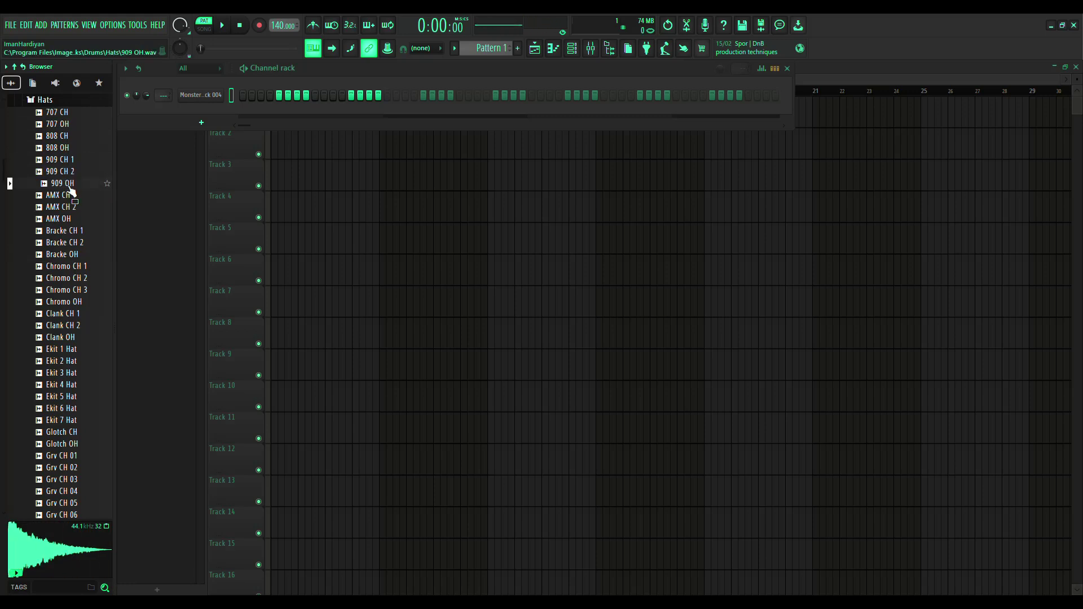
{"action": "left_click_drag", "start_coordinate": [66, 191], "coordinate": [205, 116]}
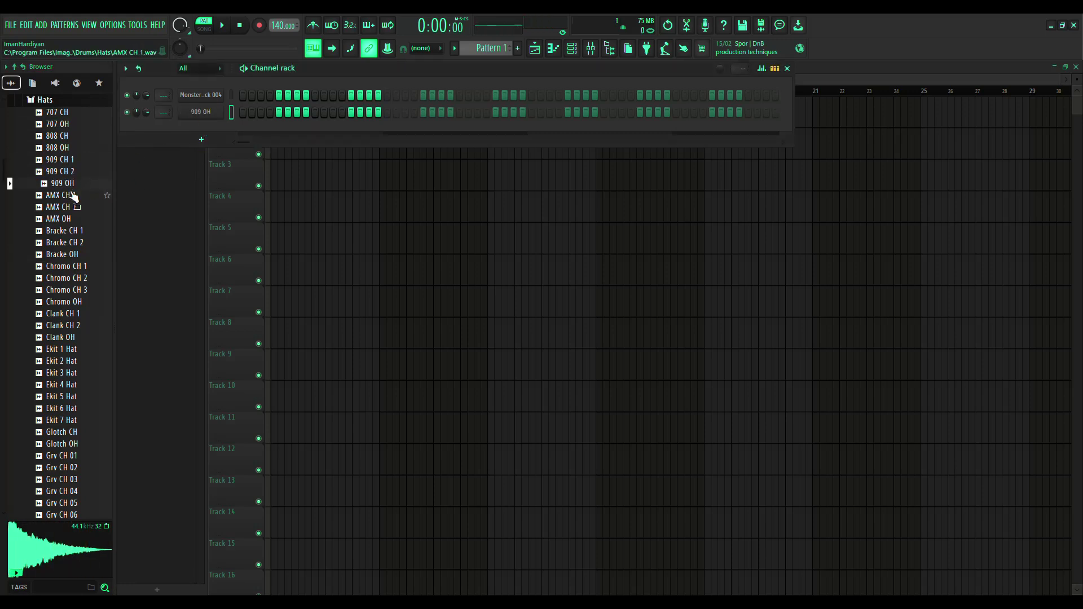
Compare the 909 closed hats and add 909 CH 1 as a new channel below 909 OH
{"action": "left_click", "coordinate": [76, 172]}
{"action": "left_click", "coordinate": [75, 164]}
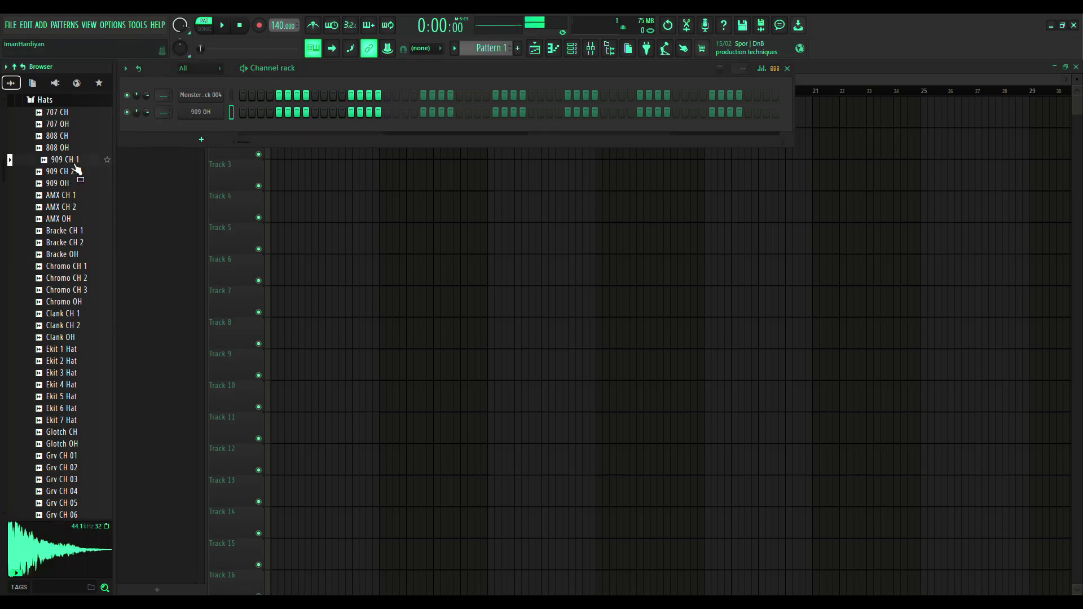
{"action": "left_click_drag", "start_coordinate": [74, 165], "coordinate": [182, 129]}
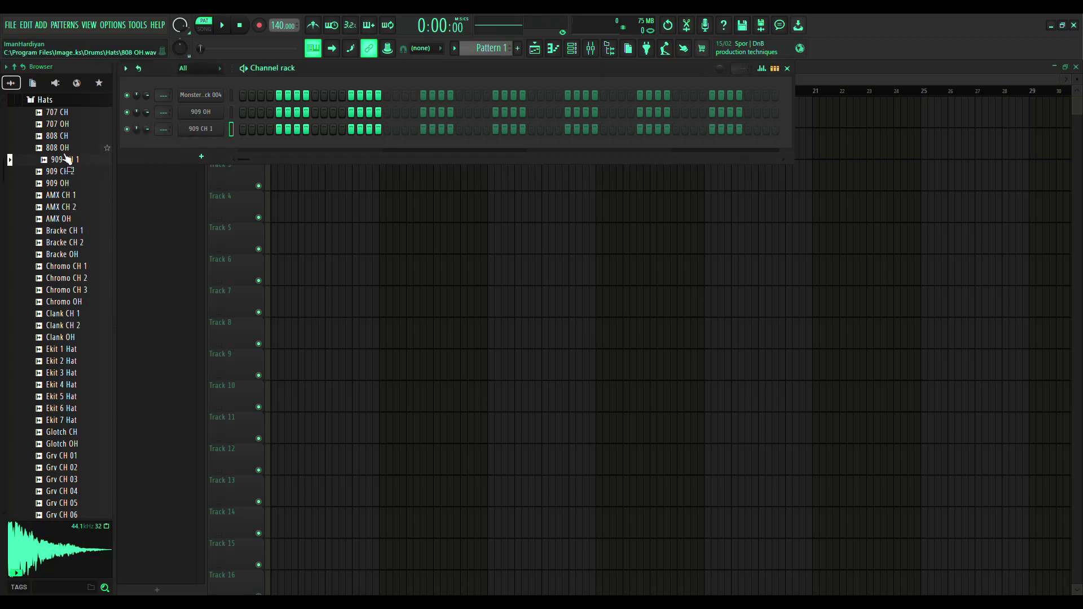
Collapse the Hats folder and expand the Snares folder in the Drums pack
{"action": "left_click", "coordinate": [73, 220]}
{"action": "scroll", "coordinate": [87, 304], "scroll_direction": "up", "scroll_amount": 2}
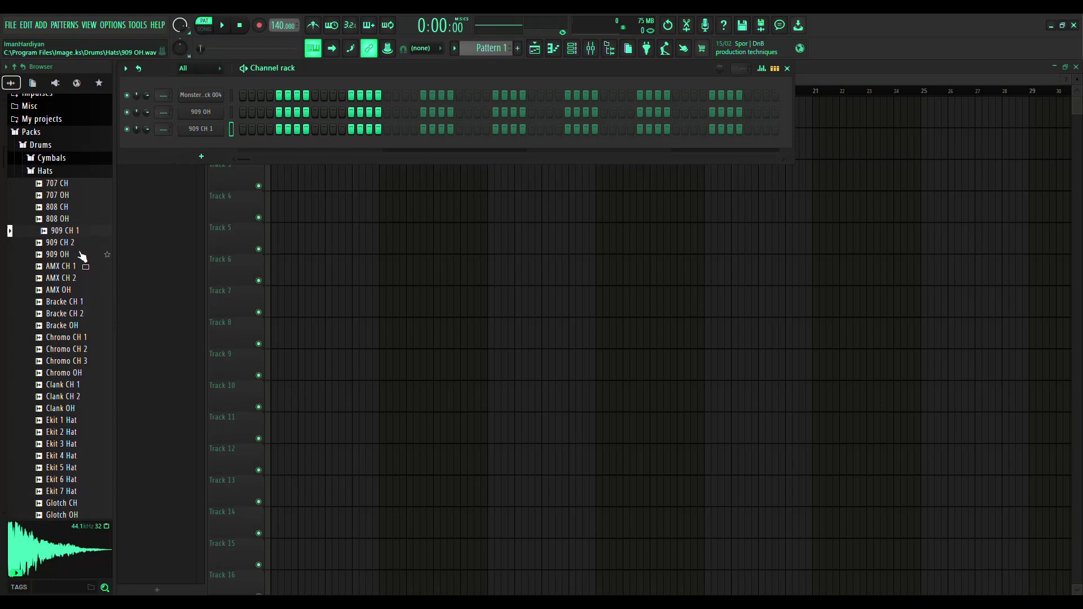
{"action": "left_click", "coordinate": [63, 174]}
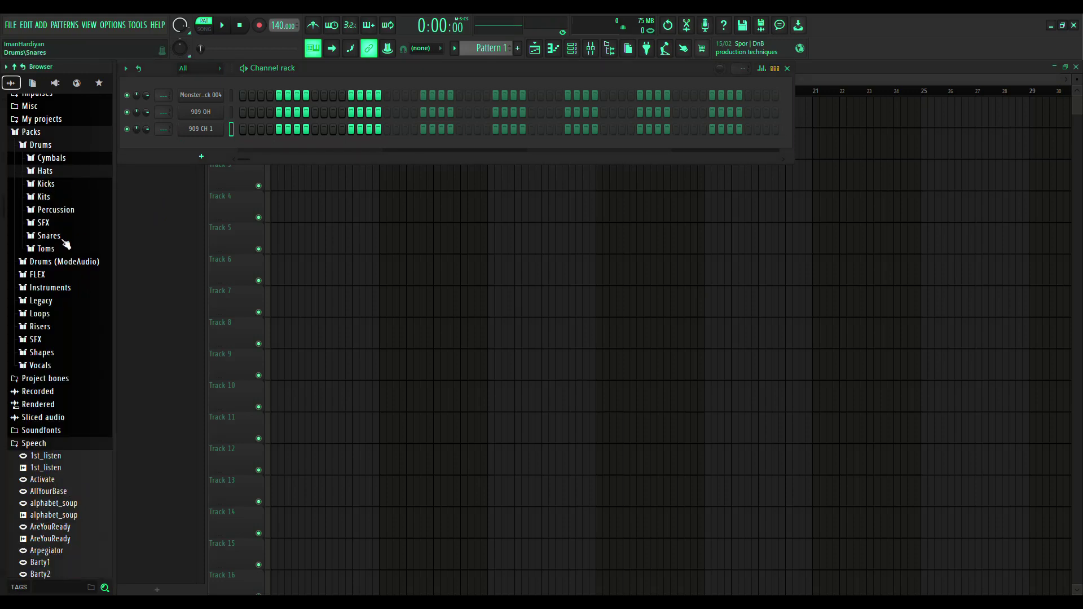
{"action": "left_click", "coordinate": [51, 238]}
Audition BBox Snare, FPC Snare 7 and Grv Snareclap 01 through 04 in the Snares folder
{"action": "left_click", "coordinate": [73, 220]}
{"action": "left_click", "coordinate": [95, 409]}
{"action": "left_click", "coordinate": [89, 445]}
{"action": "left_click", "coordinate": [91, 458]}
{"action": "left_click", "coordinate": [89, 446]}
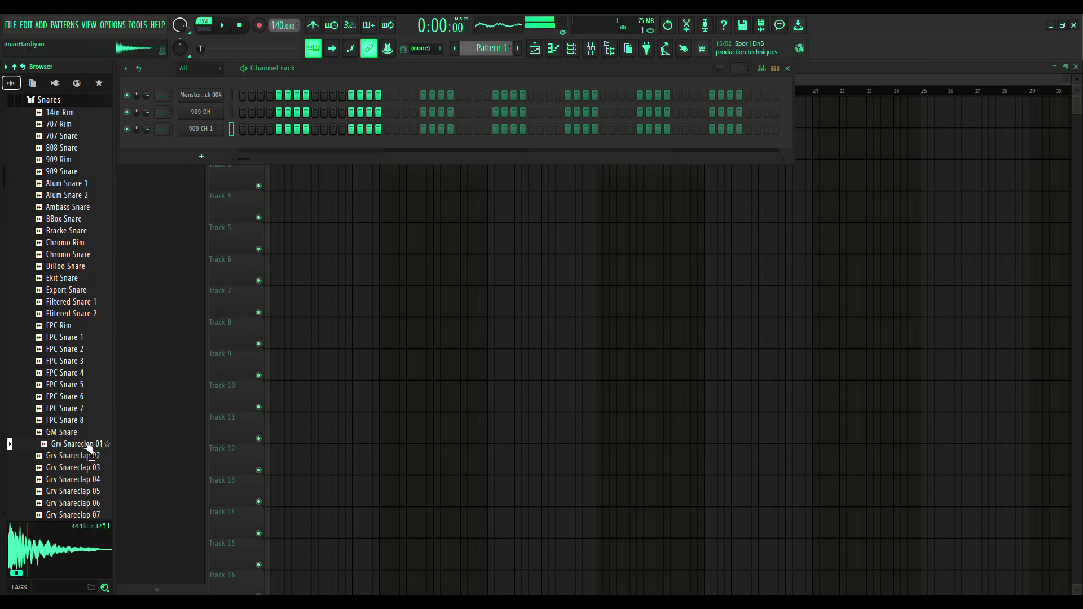
{"action": "left_click", "coordinate": [82, 458]}
{"action": "left_click", "coordinate": [82, 470]}
{"action": "left_click", "coordinate": [83, 482]}
Continue auditioning a selection of samples further down the Snares folder
{"action": "scroll", "coordinate": [79, 438], "scroll_direction": "down", "scroll_amount": 6}
{"action": "left_click", "coordinate": [77, 413]}
{"action": "left_click", "coordinate": [72, 459]}
{"action": "scroll", "coordinate": [82, 437], "scroll_direction": "down", "scroll_amount": 10}
{"action": "left_click", "coordinate": [68, 365]}
{"action": "left_click", "coordinate": [66, 399]}
{"action": "left_click", "coordinate": [68, 448]}
Audition the last samples of the Snares folder, from SC Snare 3 down to Yam Snare
{"action": "scroll", "coordinate": [69, 449], "scroll_direction": "down", "scroll_amount": 4}
{"action": "left_click", "coordinate": [74, 374]}
{"action": "left_click", "coordinate": [78, 352]}
{"action": "left_click", "coordinate": [67, 363]}
{"action": "left_click", "coordinate": [70, 400]}
{"action": "left_click", "coordinate": [69, 435]}
{"action": "left_click", "coordinate": [66, 447]}
{"action": "left_click", "coordinate": [66, 459]}
{"action": "left_click", "coordinate": [64, 468]}
{"action": "left_click", "coordinate": [67, 436]}
{"action": "left_click", "coordinate": [75, 422]}
{"action": "left_click", "coordinate": [79, 398]}
{"action": "left_click", "coordinate": [82, 374]}
Audition the snares from SC Snare 3 back up to Krunkedy Snare
{"action": "left_click", "coordinate": [78, 349]}
{"action": "left_click", "coordinate": [79, 326]}
{"action": "left_click", "coordinate": [79, 302]}
{"action": "left_click", "coordinate": [79, 278]}
{"action": "left_click", "coordinate": [78, 255]}
{"action": "left_click", "coordinate": [77, 244]}
{"action": "left_click", "coordinate": [80, 231]}
{"action": "left_click", "coordinate": [82, 221]}
{"action": "left_click", "coordinate": [79, 206]}
{"action": "left_click", "coordinate": [79, 195]}
{"action": "left_click", "coordinate": [79, 183]}
{"action": "left_click", "coordinate": [83, 171]}
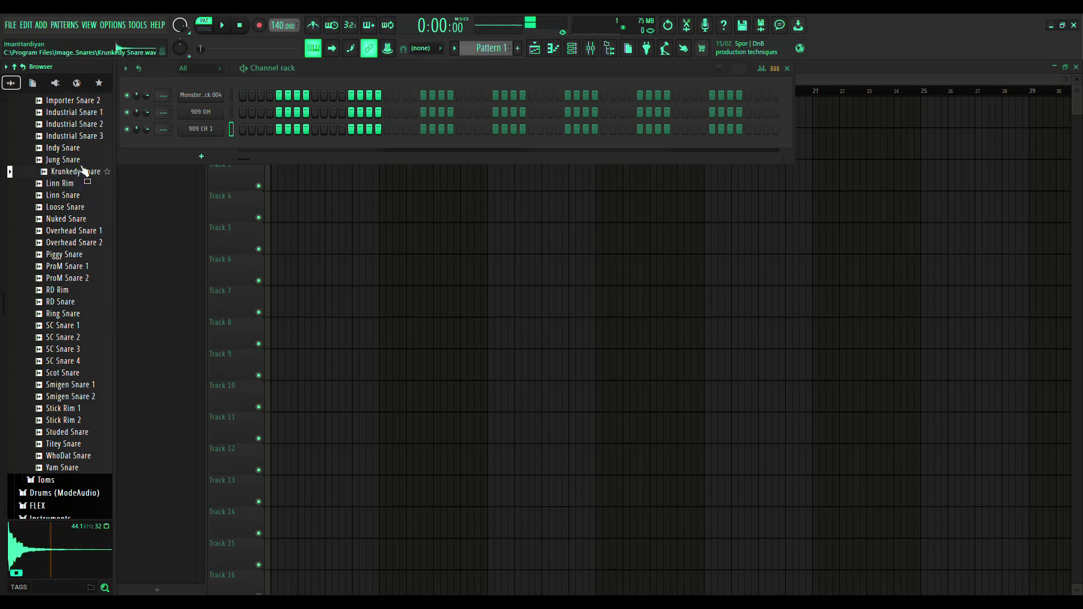
Audition Grv Snareclap 20 and a few other snares on the way back up the folder
{"action": "scroll", "coordinate": [83, 163], "scroll_direction": "up", "scroll_amount": 2}
{"action": "left_click", "coordinate": [84, 160]}
{"action": "scroll", "coordinate": [83, 161], "scroll_direction": "up", "scroll_amount": 3}
{"action": "left_click", "coordinate": [83, 173]}
{"action": "scroll", "coordinate": [90, 158], "scroll_direction": "up", "scroll_amount": 3}
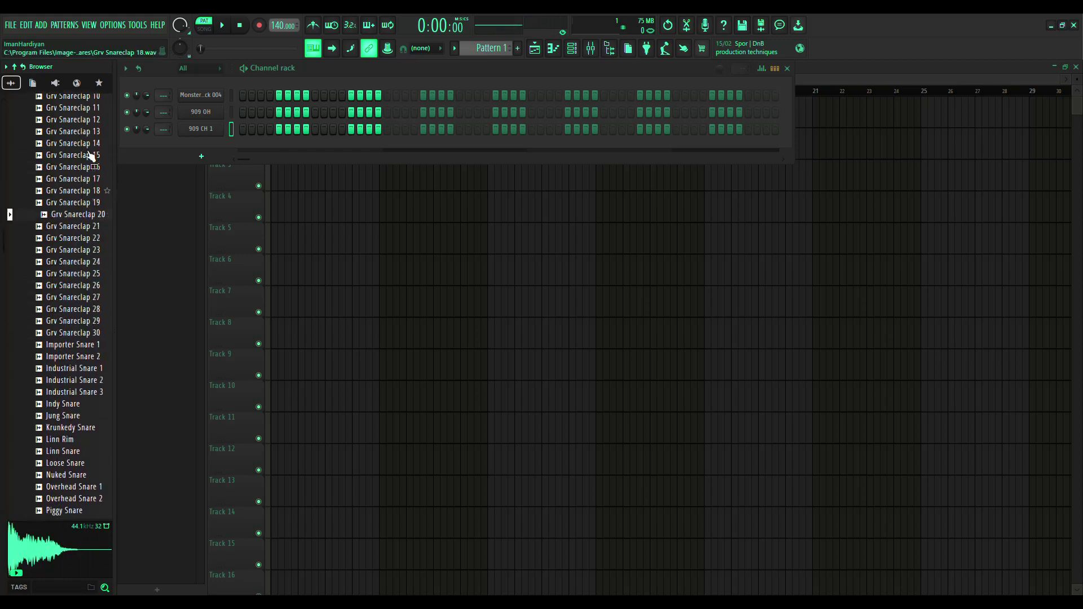
{"action": "left_click", "coordinate": [89, 160]}
{"action": "scroll", "coordinate": [88, 151], "scroll_direction": "up", "scroll_amount": 2}
{"action": "scroll", "coordinate": [89, 152], "scroll_direction": "up", "scroll_amount": 2}
Compare Grv Snareclap 01 through 08 and add Grv Snareclap 01 as a new channel
{"action": "left_click", "coordinate": [85, 160]}
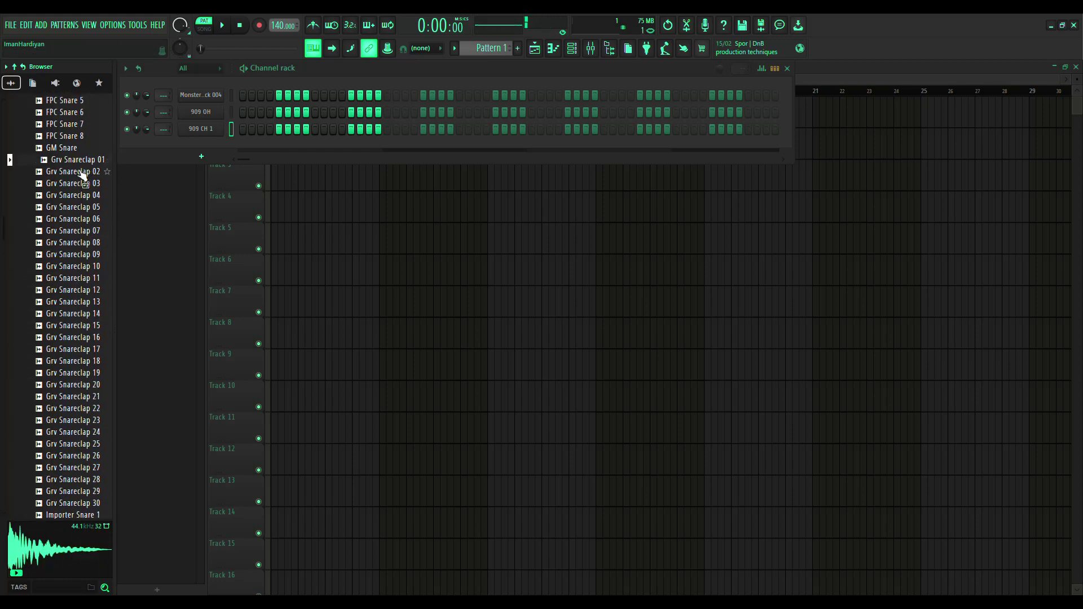
{"action": "left_click", "coordinate": [85, 172]}
{"action": "left_click", "coordinate": [77, 184]}
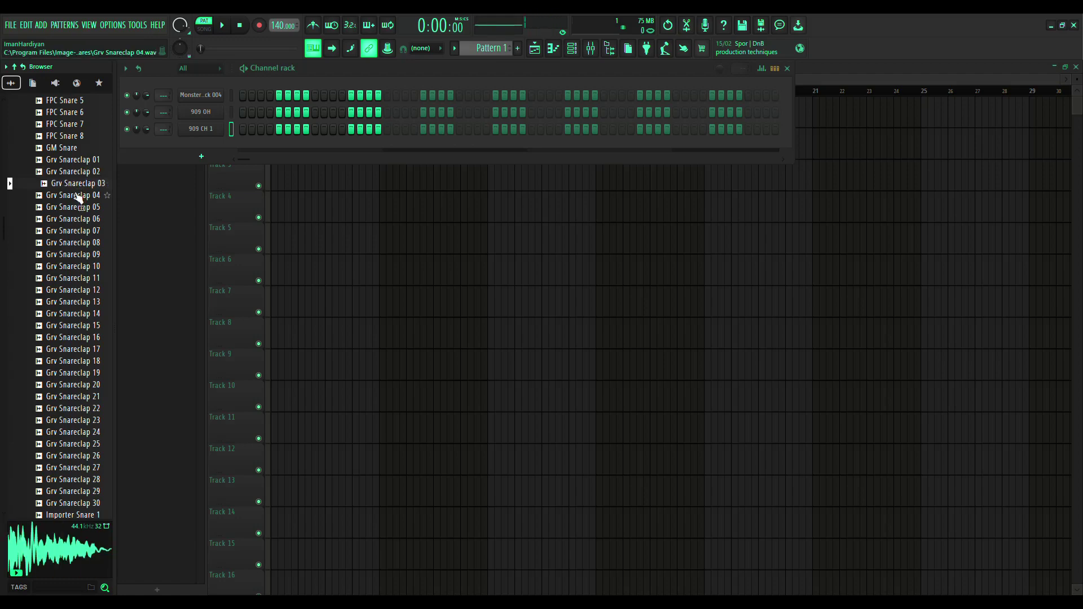
{"action": "left_click", "coordinate": [77, 196]}
{"action": "left_click", "coordinate": [76, 186]}
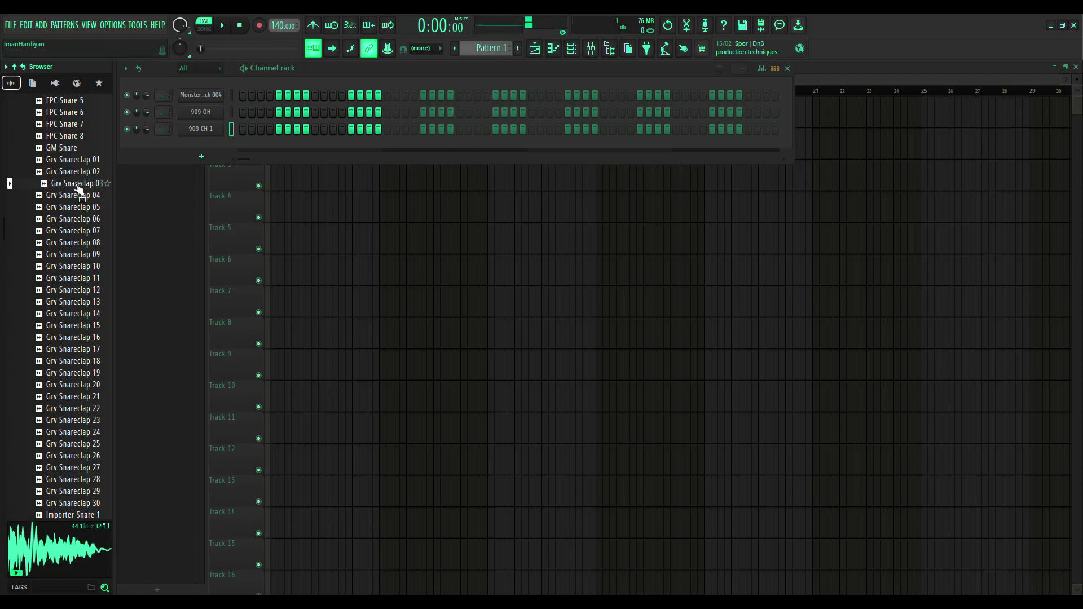
{"action": "left_click", "coordinate": [79, 195]}
{"action": "left_click", "coordinate": [81, 208]}
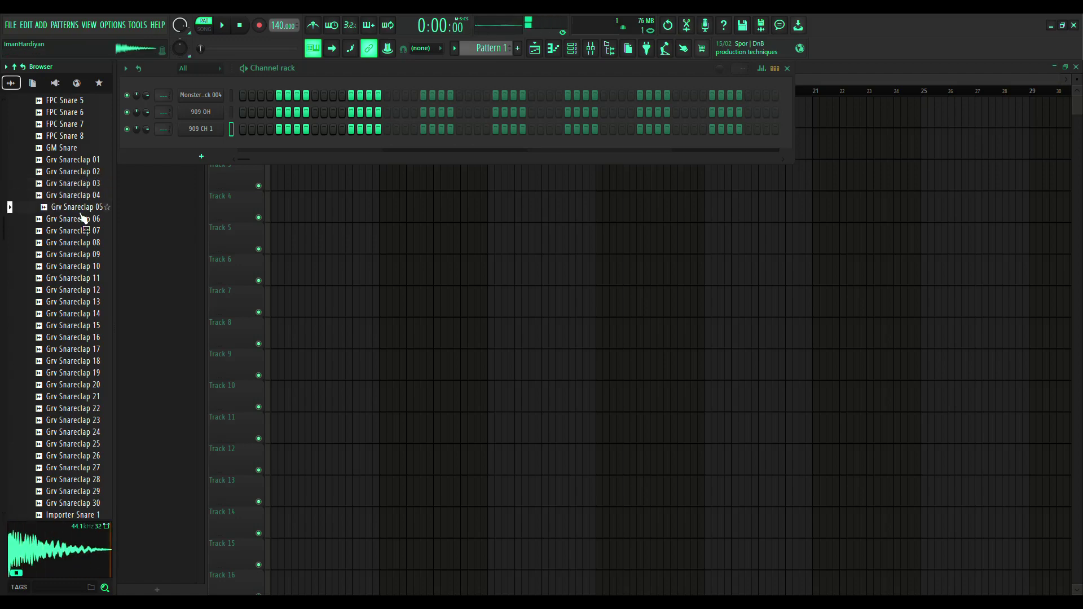
{"action": "left_click", "coordinate": [82, 220]}
{"action": "left_click", "coordinate": [81, 232]}
{"action": "left_click", "coordinate": [82, 243]}
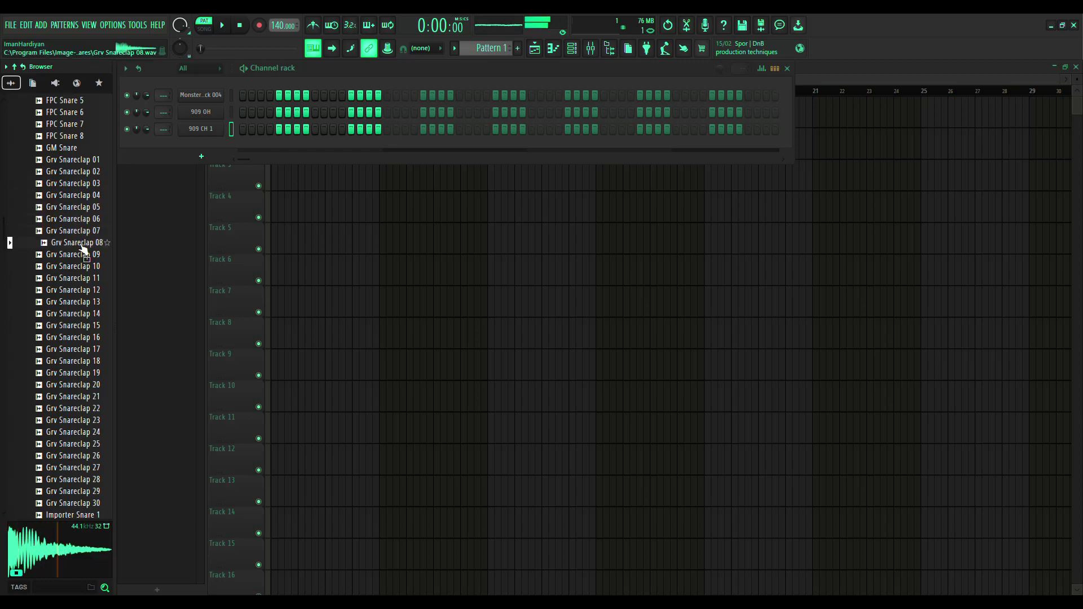
{"action": "left_click", "coordinate": [89, 172]}
{"action": "left_click_drag", "start_coordinate": [90, 160], "coordinate": [201, 148]}
Activate steps 1, 5, 9 and 13 of the Monster Kick 004 channel and play the pattern
{"action": "left_click", "coordinate": [243, 95]}
{"action": "left_click", "coordinate": [315, 95]}
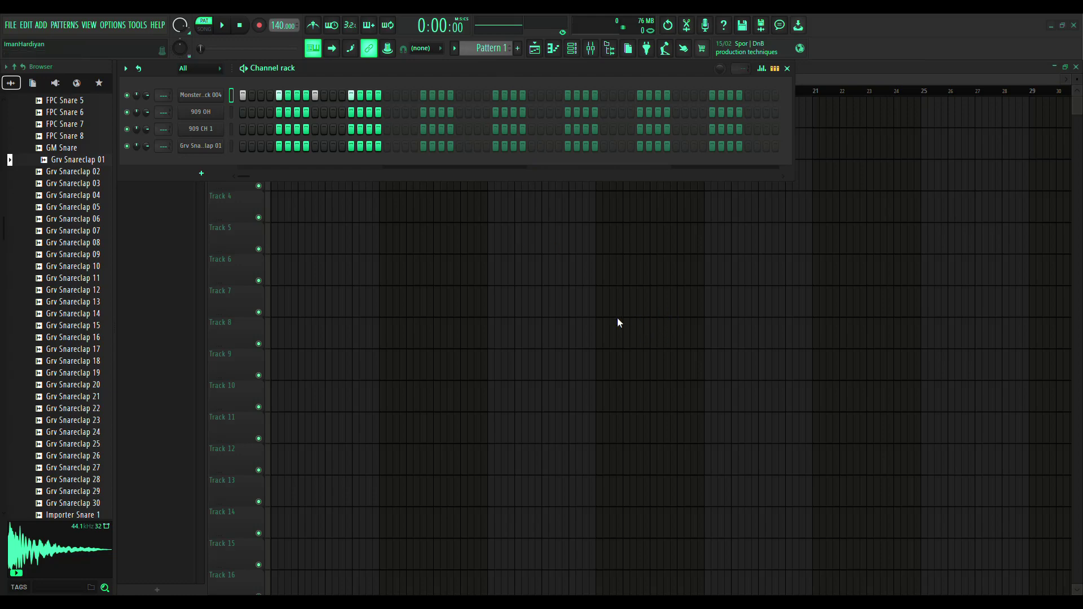
{"action": "key", "text": "space"}
Set the tempo to 138 BPM, stop playback and name the kick pattern "Kick 4/4"
{"action": "left_click_drag", "start_coordinate": [292, 21], "coordinate": [286, 23]}
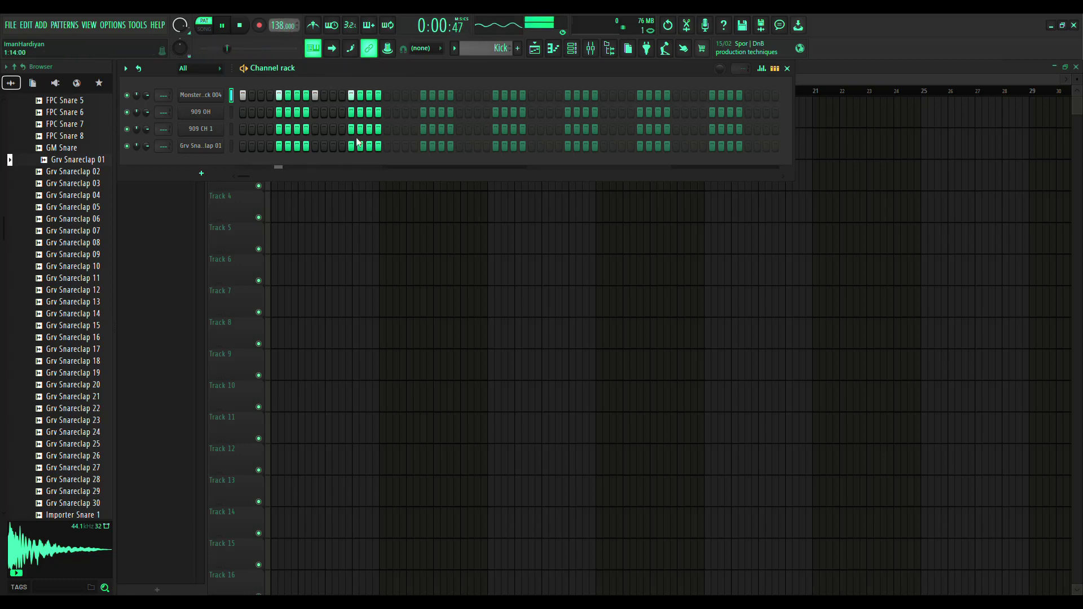
{"action": "key", "text": "space"}
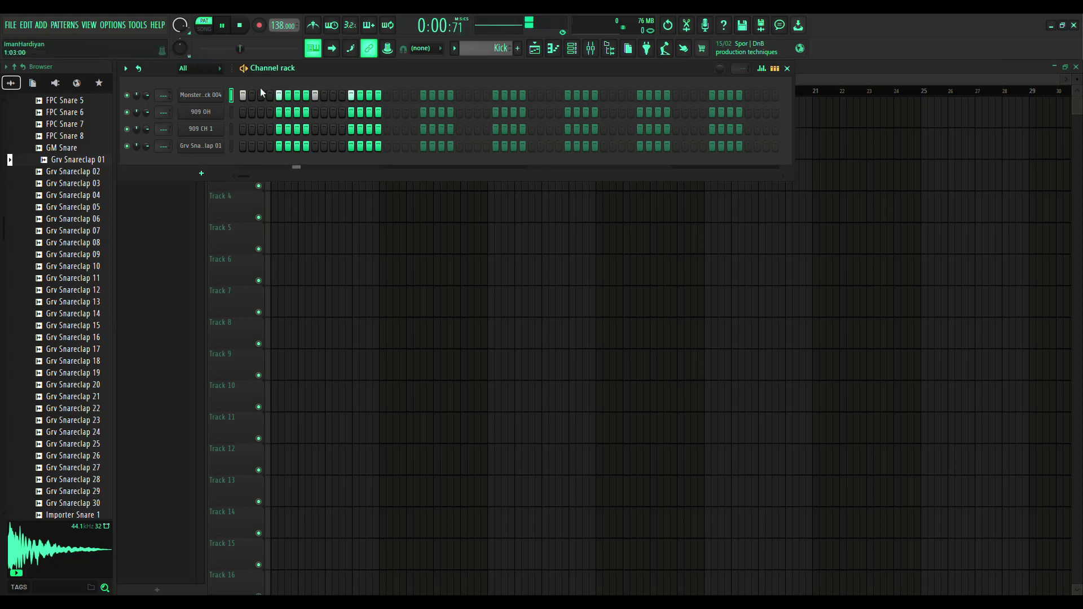
{"action": "scroll", "coordinate": [500, 58], "scroll_direction": "down", "scroll_amount": 1}
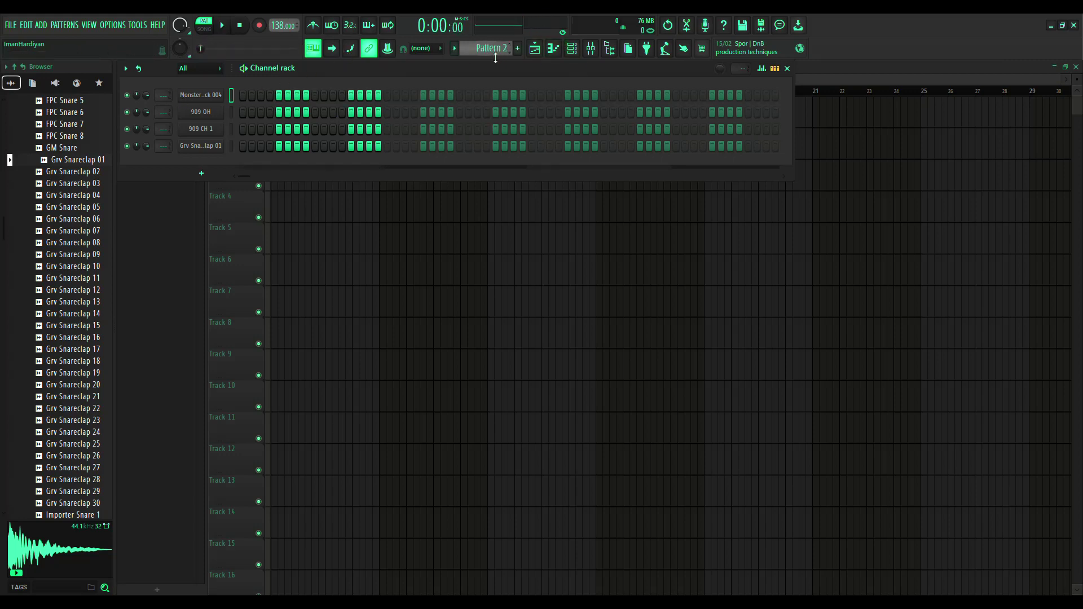
{"action": "scroll", "coordinate": [495, 57], "scroll_direction": "up", "scroll_amount": 1}
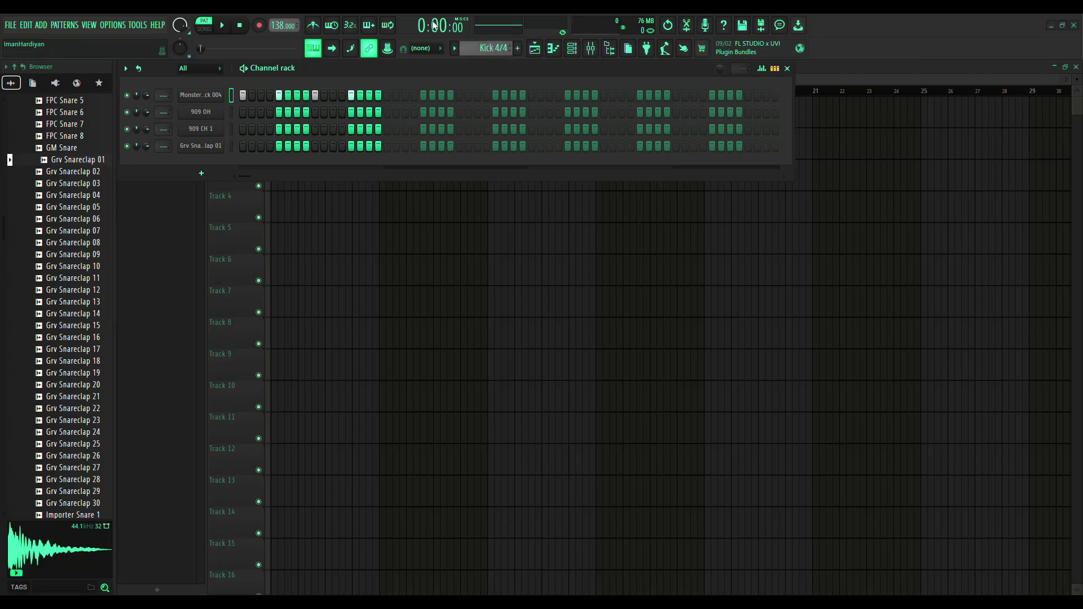
Rename the kick pattern as "Kick" and toggle the channel rack's visibility
{"action": "key", "text": "Return"}
{"action": "key", "text": "F6"}
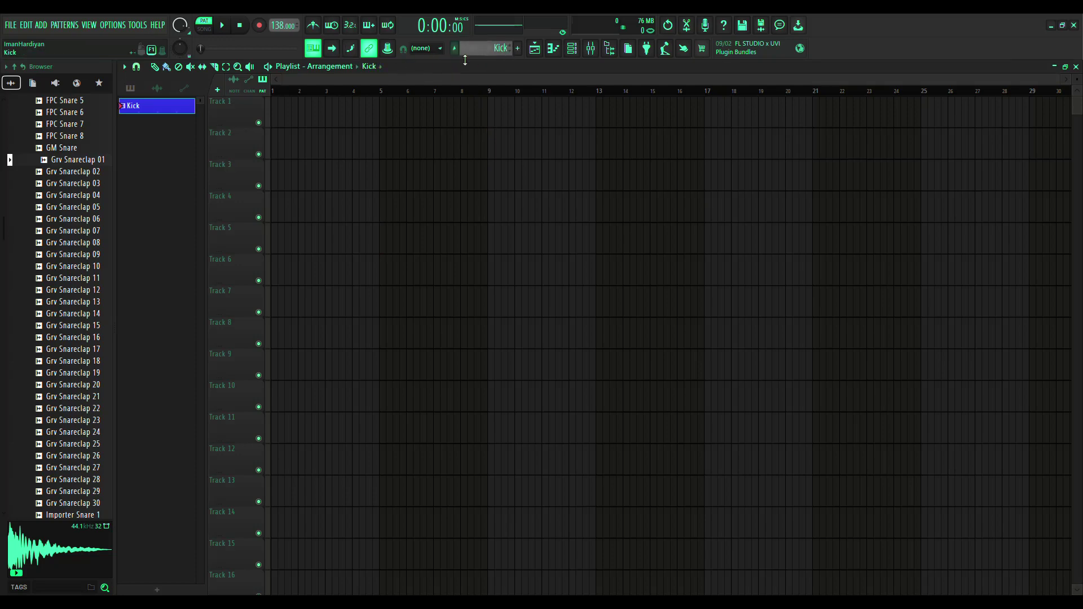
Look through the mixer, playlist and channel rack, ending with the channel rack over the playlist
{"action": "left_click", "coordinate": [591, 48]}
{"action": "left_click", "coordinate": [572, 48]}
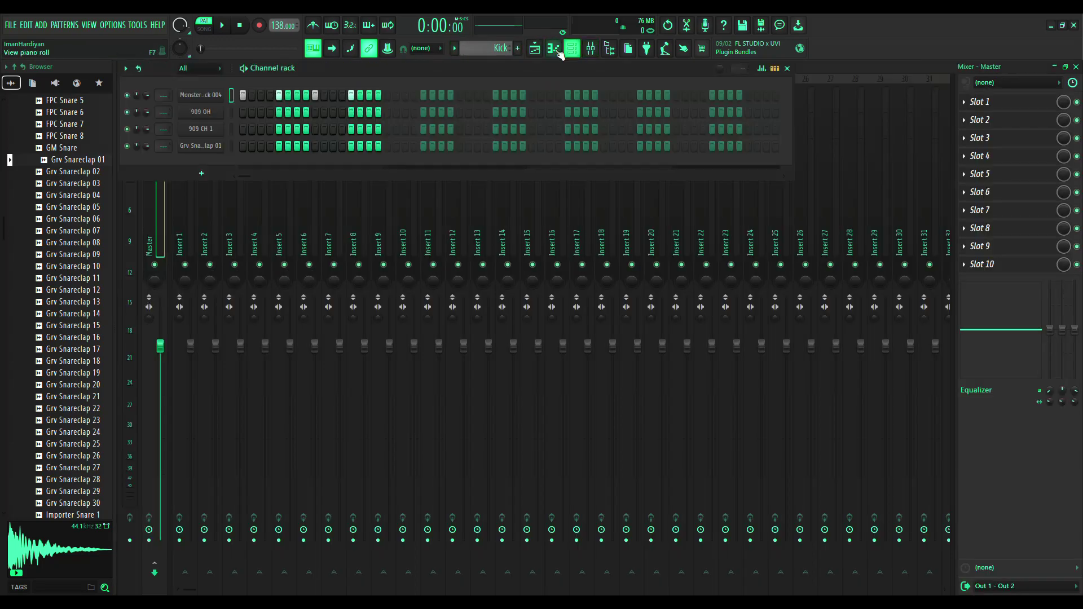
{"action": "left_click", "coordinate": [592, 49]}
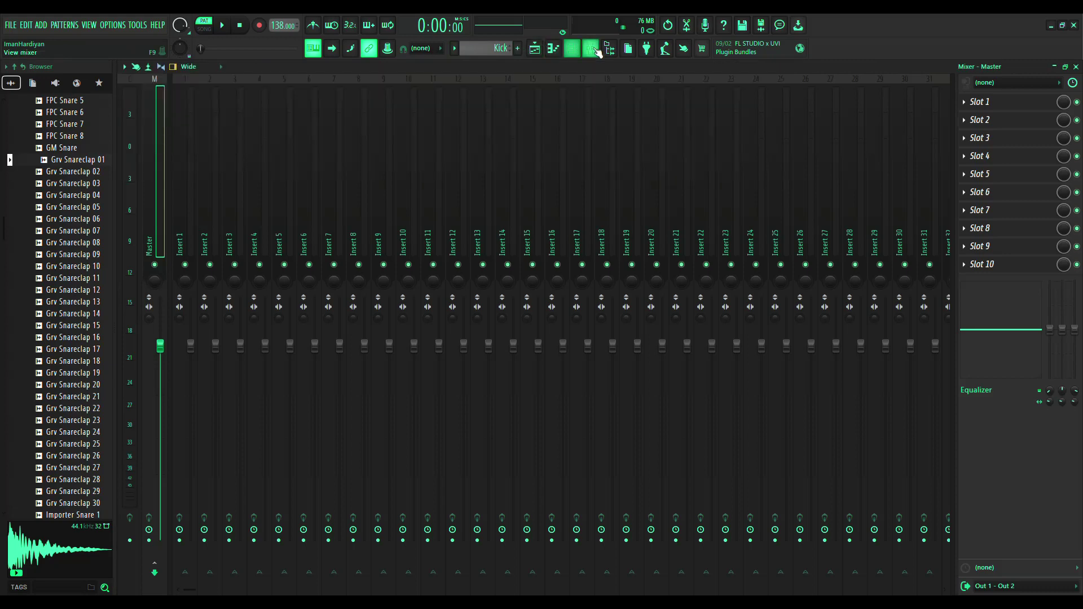
{"action": "left_click", "coordinate": [571, 48]}
{"action": "left_click", "coordinate": [534, 48]}
{"action": "left_click", "coordinate": [575, 51]}
In the second pattern, activate steps 5 and 13 of the Grv Snareclap 01 channel and name the pattern "Snare/Clap"
{"action": "scroll", "coordinate": [486, 50], "scroll_direction": "down", "scroll_amount": 1}
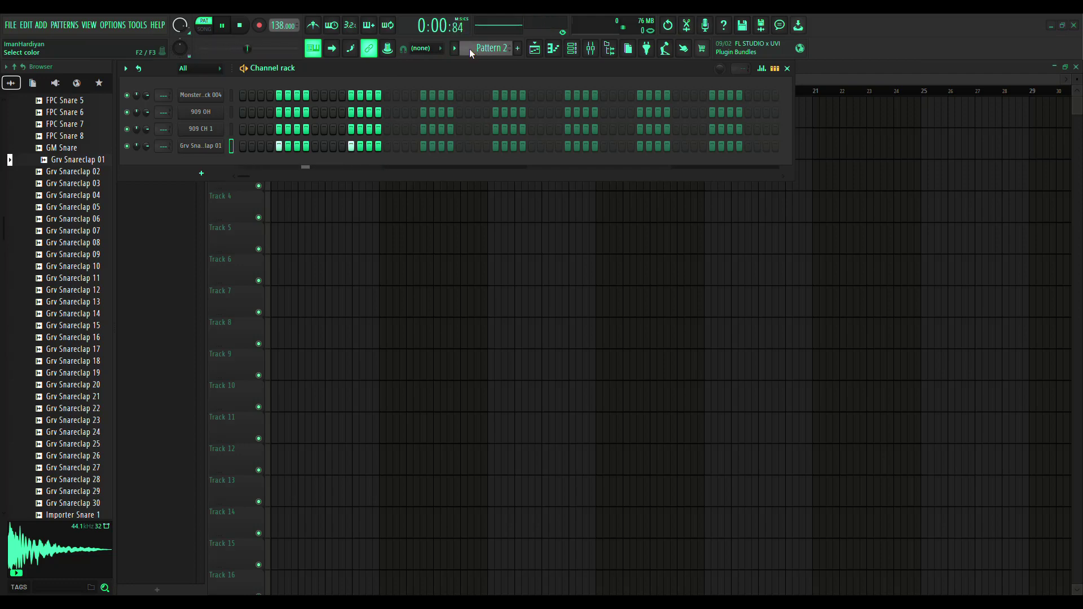
{"action": "left_click", "coordinate": [646, 314]}
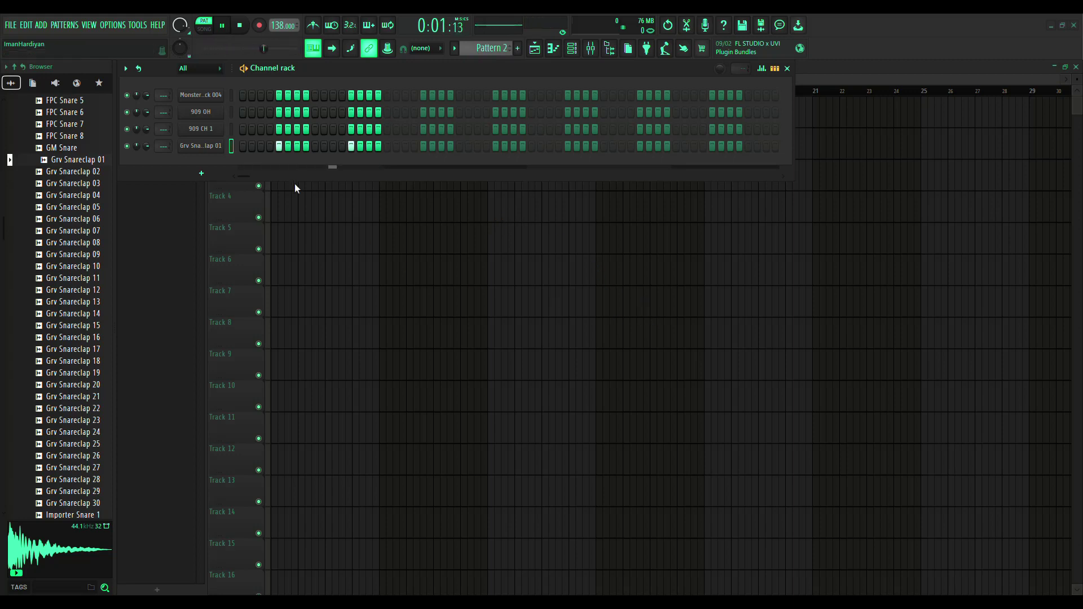
{"action": "left_click", "coordinate": [355, 73]}
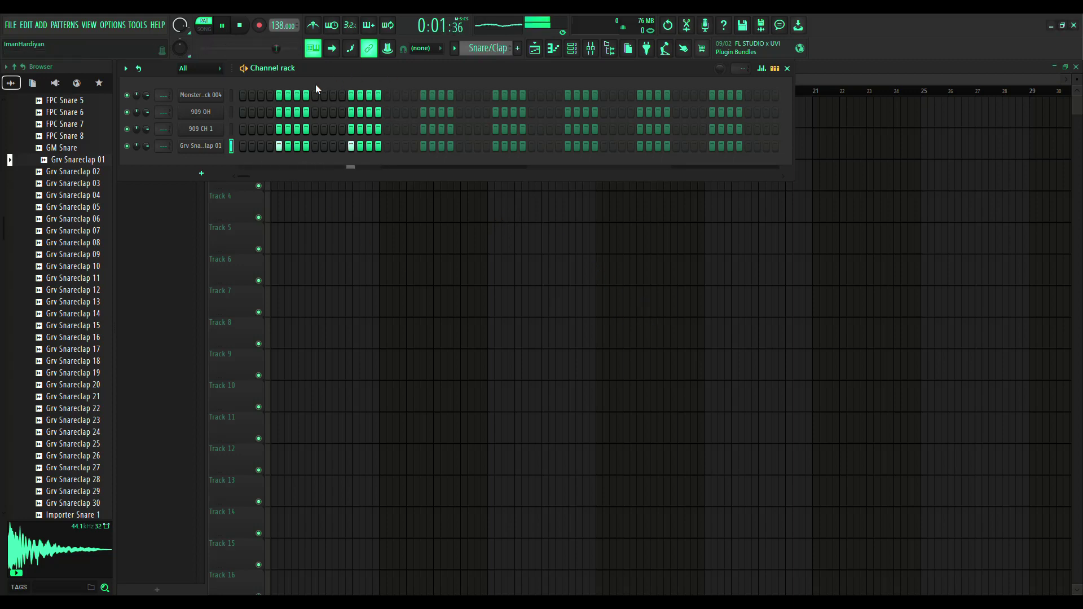
In a third pattern, activate steps 3, 7, 11 and 15 of the 909 OH channel and open its envelope settings
{"action": "scroll", "coordinate": [499, 49], "scroll_direction": "down", "scroll_amount": 1}
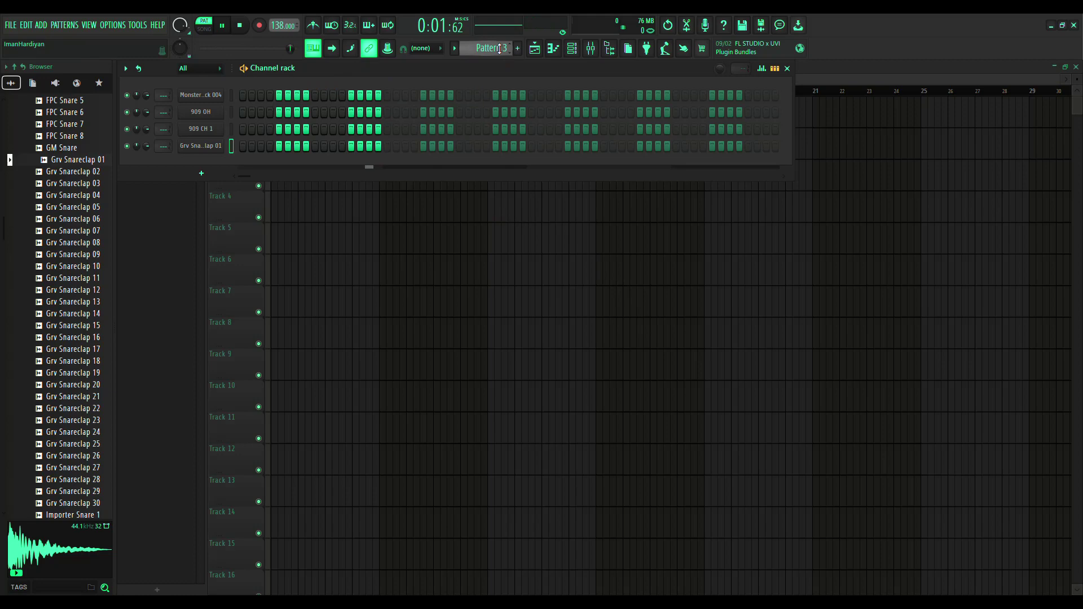
{"action": "left_click", "coordinate": [261, 129]}
{"action": "left_click", "coordinate": [261, 128]}
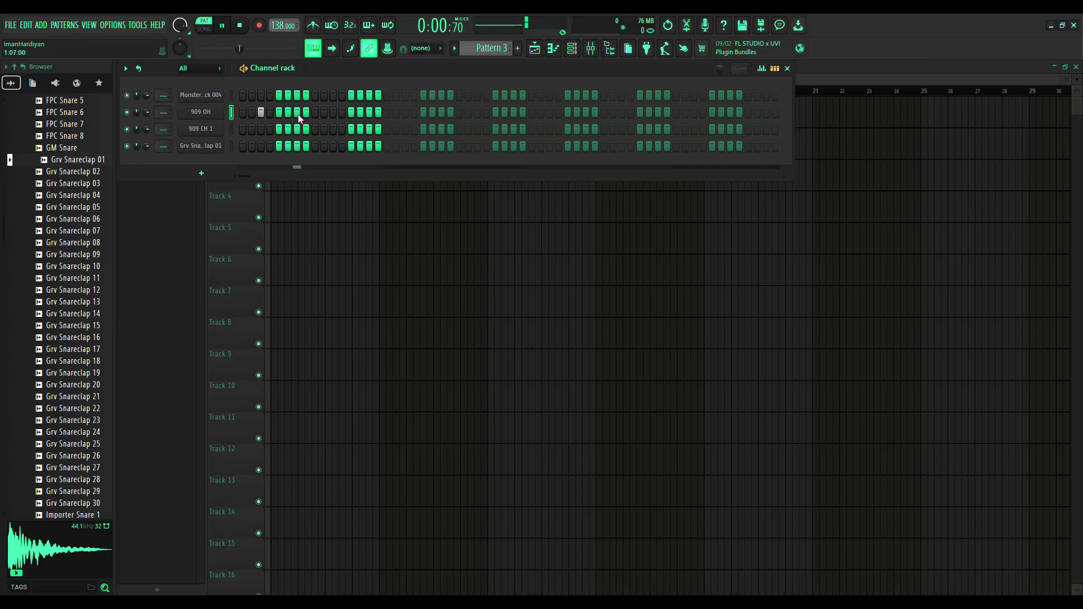
{"action": "left_click", "coordinate": [333, 111]}
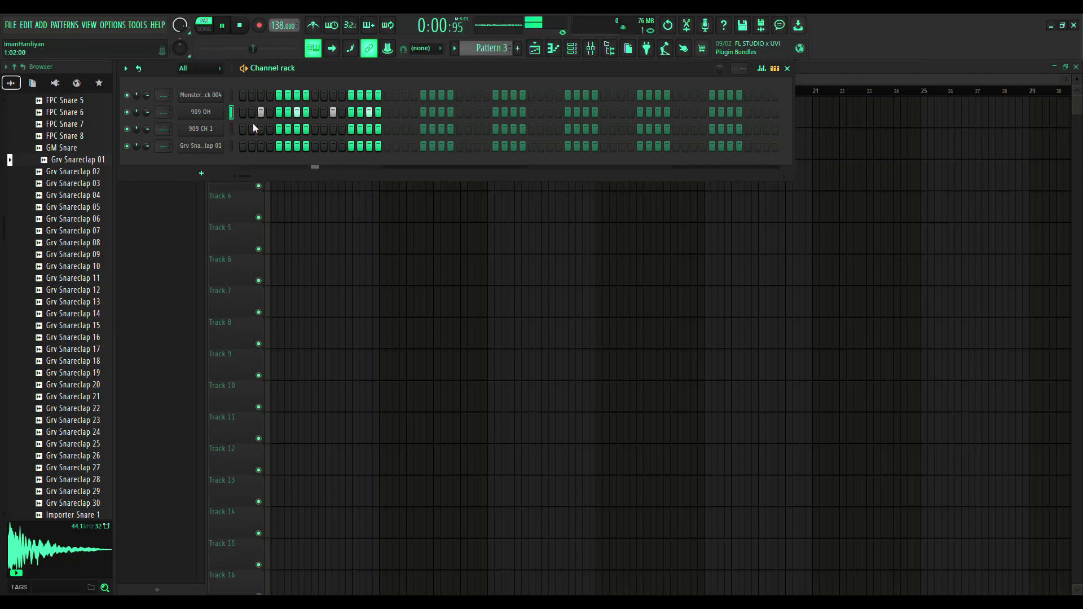
{"action": "left_click", "coordinate": [201, 112]}
{"action": "left_click", "coordinate": [249, 226]}
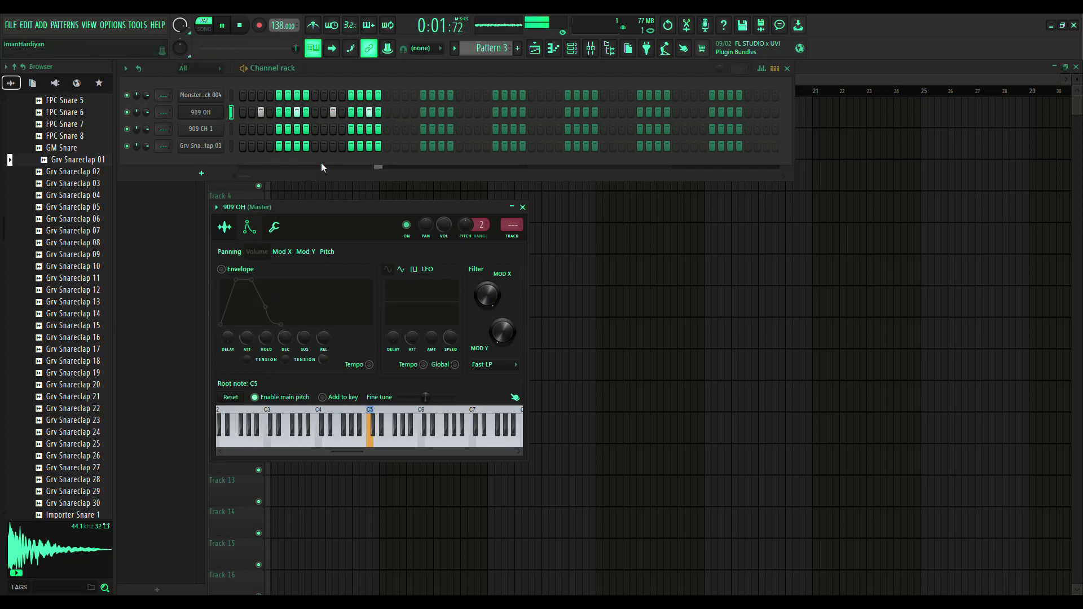
Activate steps 2, 3, 4, 7, 8, 11, 12, 15 and 16 of the 909 CH 1 channel
{"action": "left_click", "coordinate": [261, 128]}
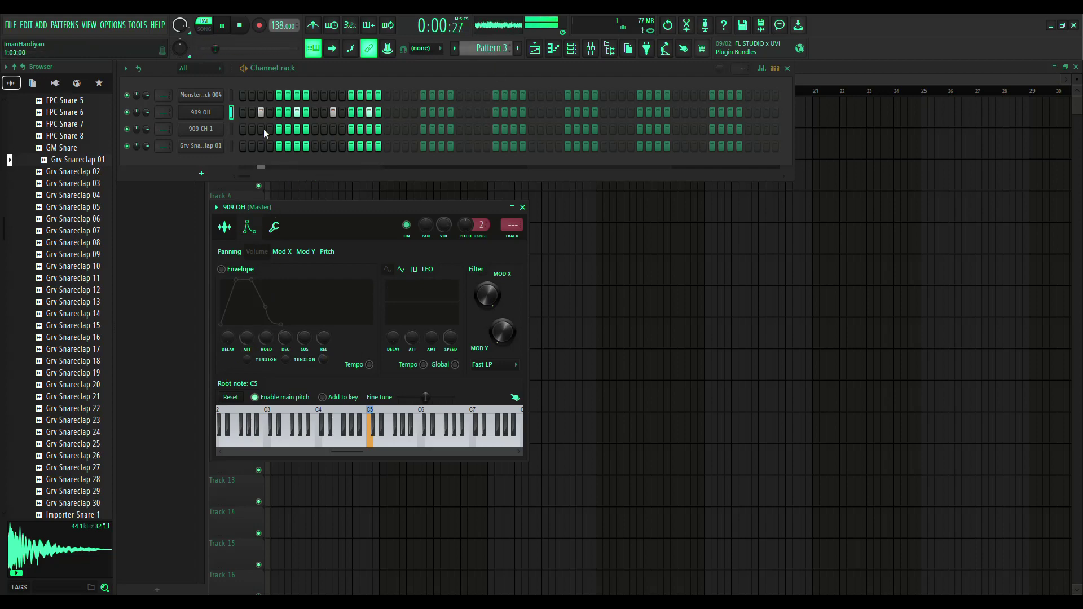
{"action": "left_click", "coordinate": [266, 129]}
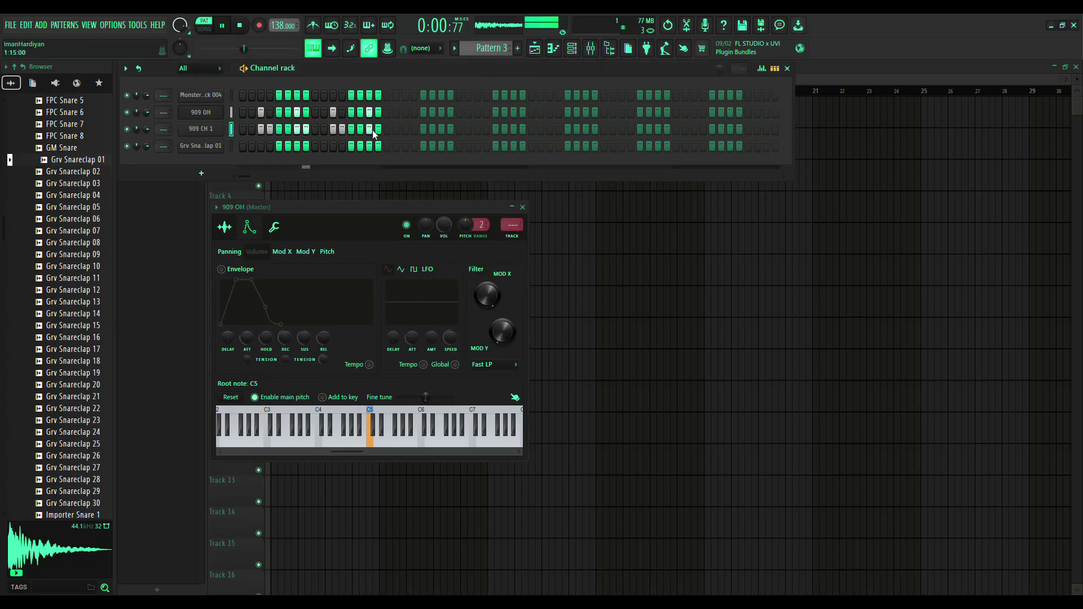
{"action": "left_click", "coordinate": [251, 129]}
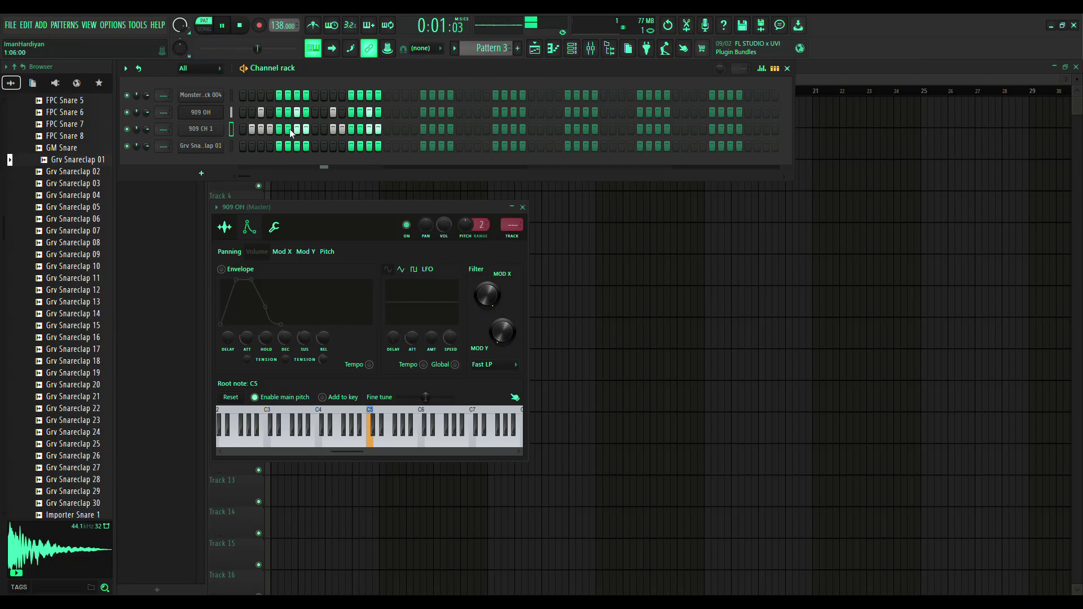
Show 909 CH 1 in the piano roll and vary its three opening notes' velocities, with the first lowest and the second highest
{"action": "left_click", "coordinate": [553, 48]}
{"action": "scroll", "coordinate": [178, 252], "scroll_direction": "down", "scroll_amount": 10}
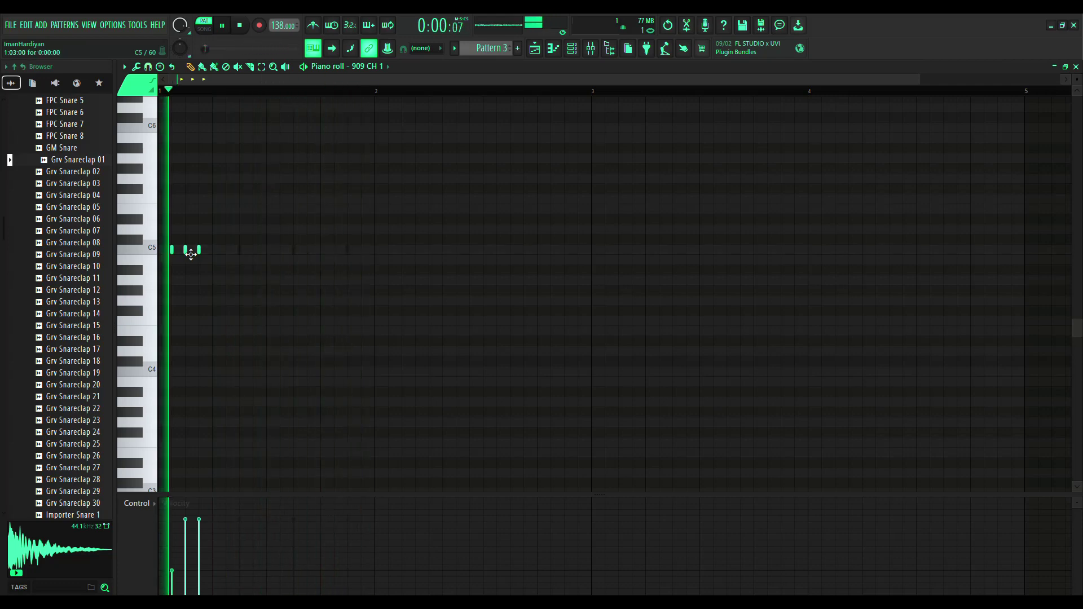
{"action": "scroll", "coordinate": [191, 254], "scroll_direction": "down", "scroll_amount": 1}
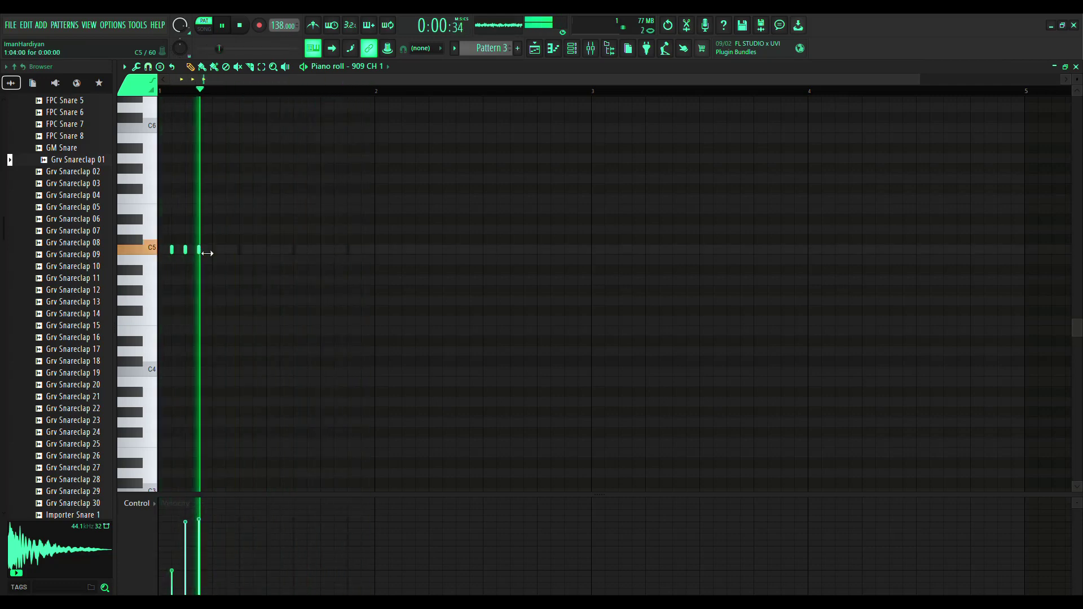
{"action": "scroll", "coordinate": [206, 256], "scroll_direction": "down", "scroll_amount": 5}
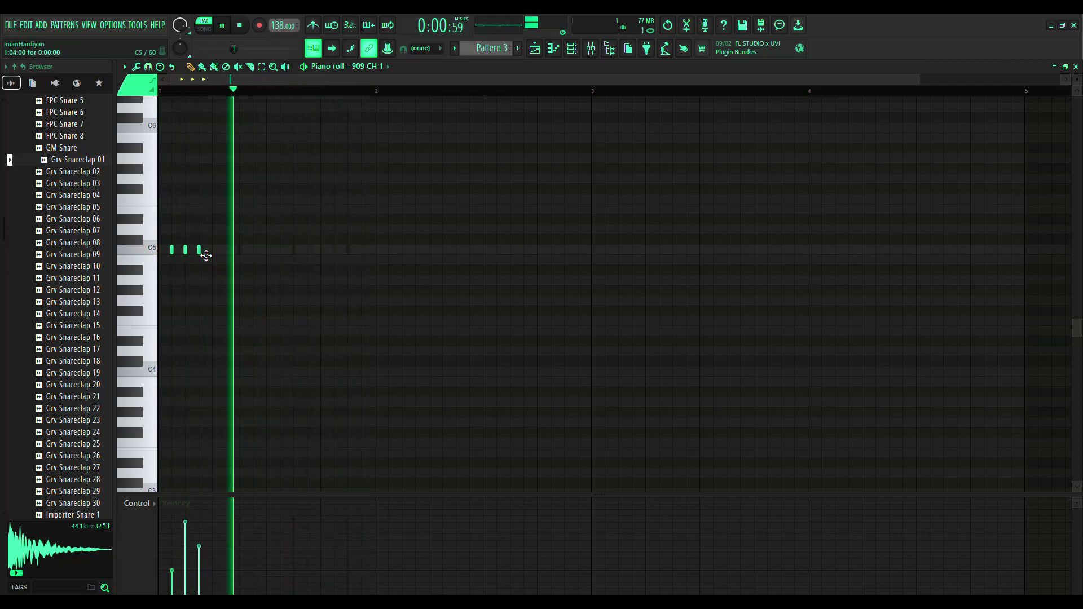
Duplicate the three-note 909 CH 1 group and shift the copies so it repeats on all four beats of the bar
{"action": "left_click", "coordinate": [244, 290]}
{"action": "right_click", "coordinate": [245, 290]}
{"action": "key", "text": "ctrl+b"}
{"action": "left_click_drag", "start_coordinate": [242, 251], "coordinate": [255, 257]}
{"action": "left_click_drag", "start_coordinate": [161, 165], "coordinate": [316, 290]}
{"action": "key", "text": "ctrl+b"}
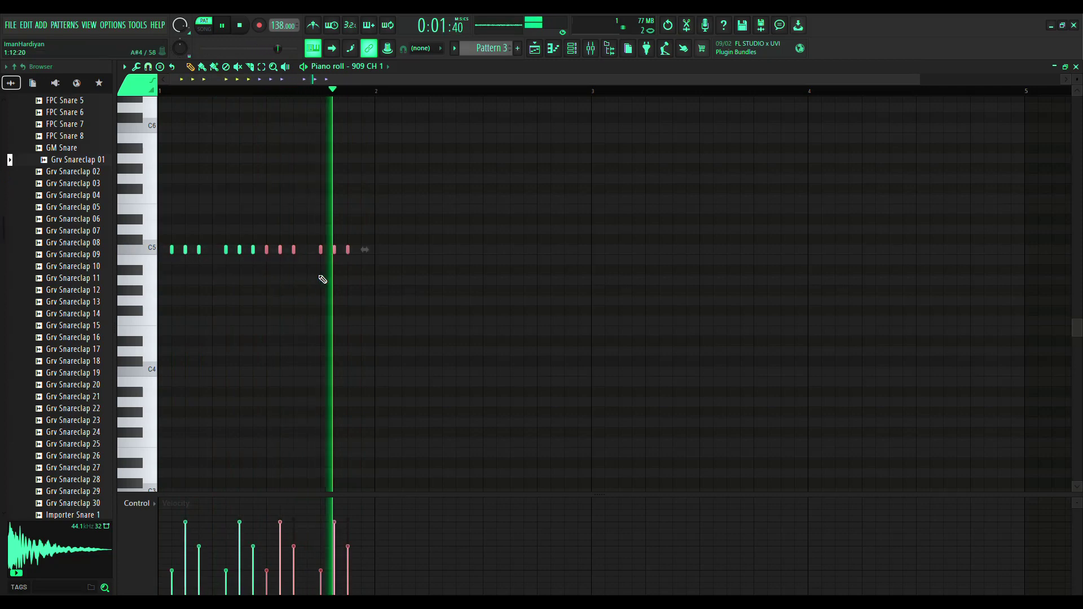
{"action": "left_click_drag", "start_coordinate": [294, 251], "coordinate": [310, 252]}
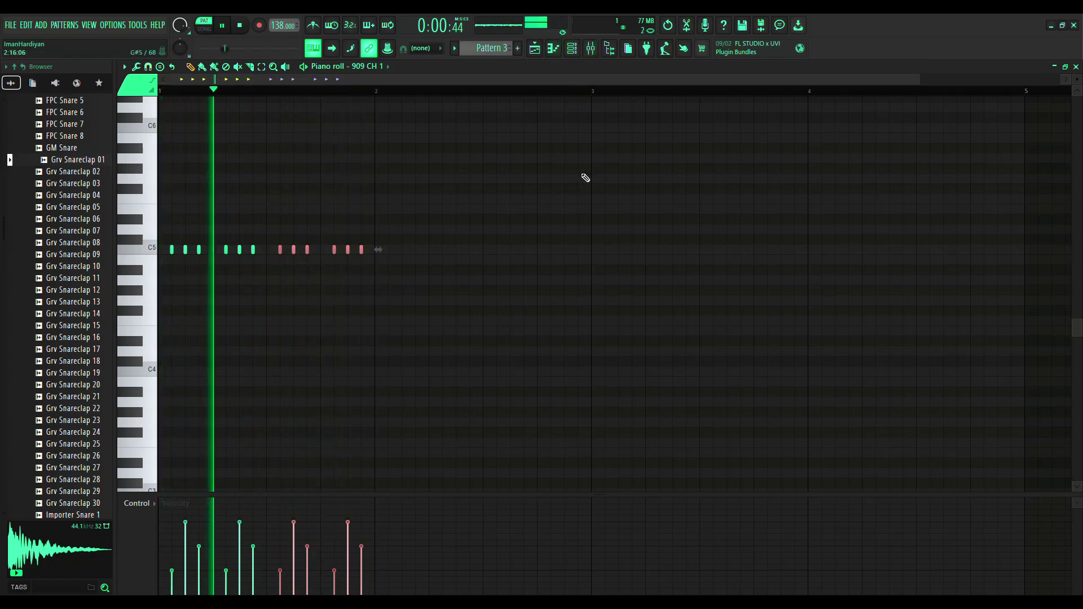
Move the Grv Snareclap 01 channel directly below Monster Kick 004 and name the third pattern "Hat 1"
{"action": "left_click", "coordinate": [573, 51]}
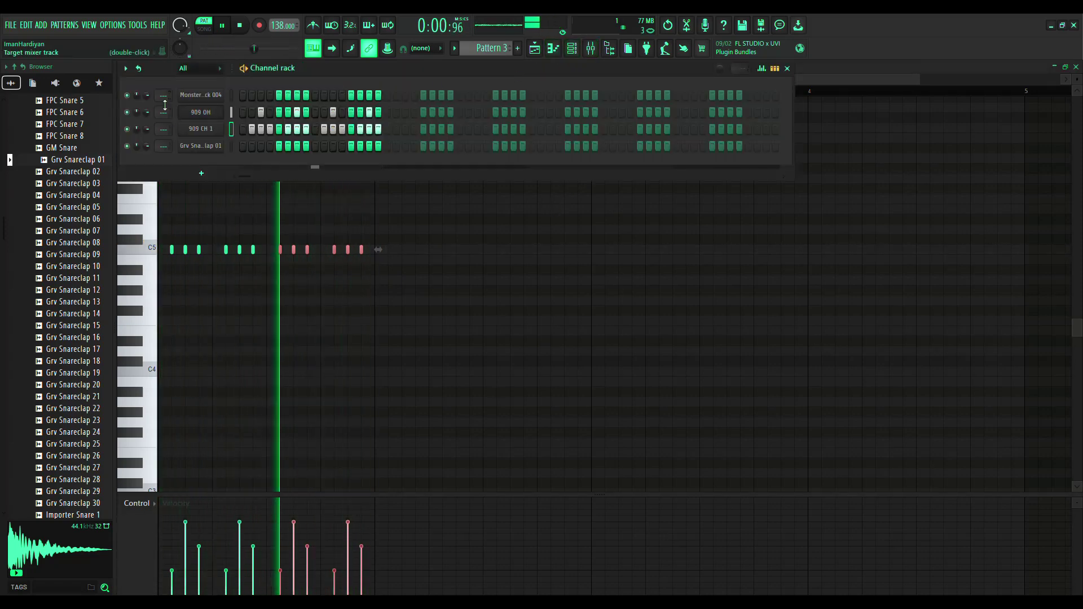
{"action": "left_click", "coordinate": [231, 145]}
{"action": "key", "text": "alt+Up"}
{"action": "key", "text": "alt+Up"}
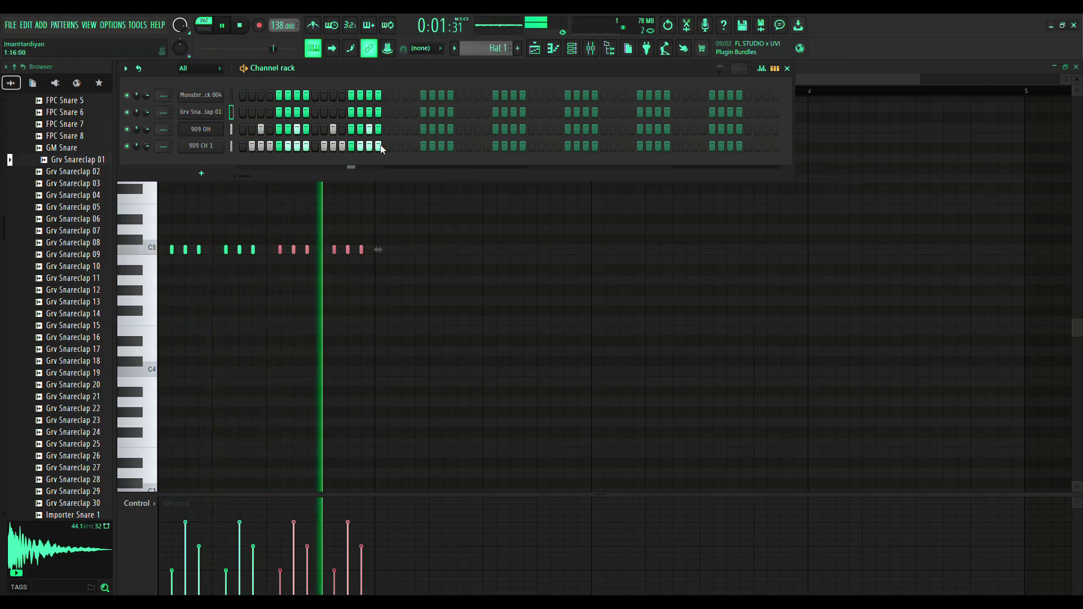
Stop playback and fill bars 1 to 4 of playlist Track 1 with Kick pattern clips
{"action": "key", "text": "F6"}
{"action": "key", "text": "space"}
{"action": "left_click", "coordinate": [535, 49]}
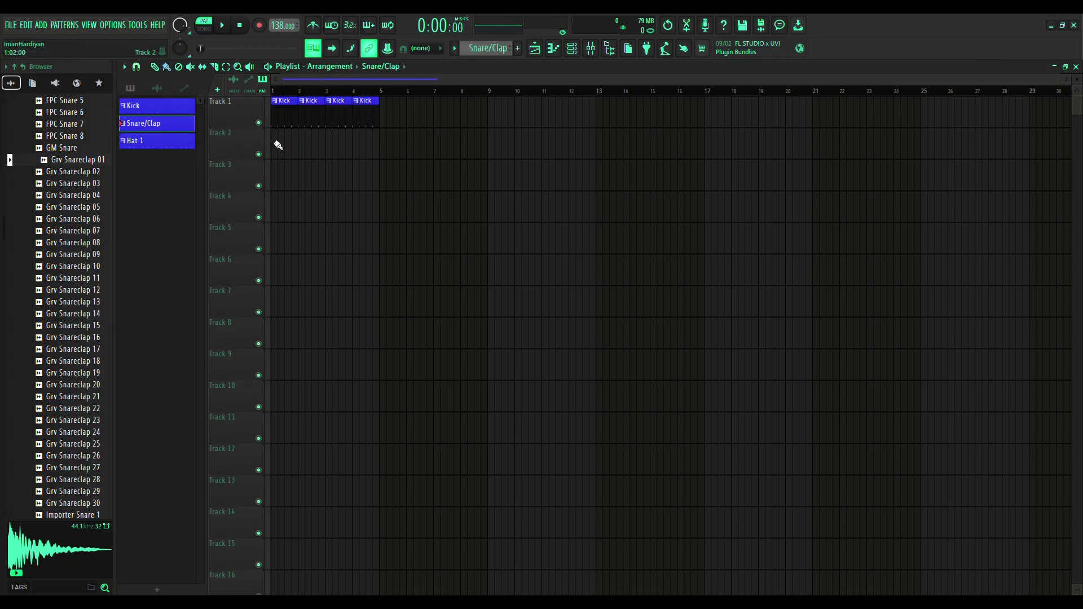
Paint four Snare/Clap clips on Track 2 and align them with the Kick clips from the start of bar 1
{"action": "left_click_drag", "start_coordinate": [276, 145], "coordinate": [311, 151]}
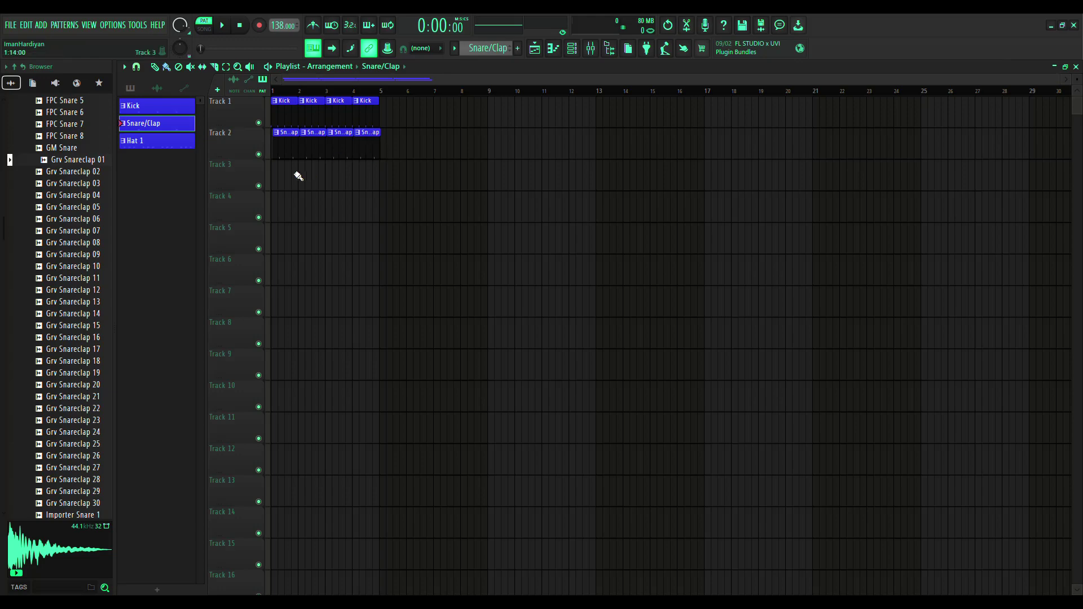
{"action": "scroll", "coordinate": [327, 164], "scroll_direction": "up", "scroll_amount": 6}
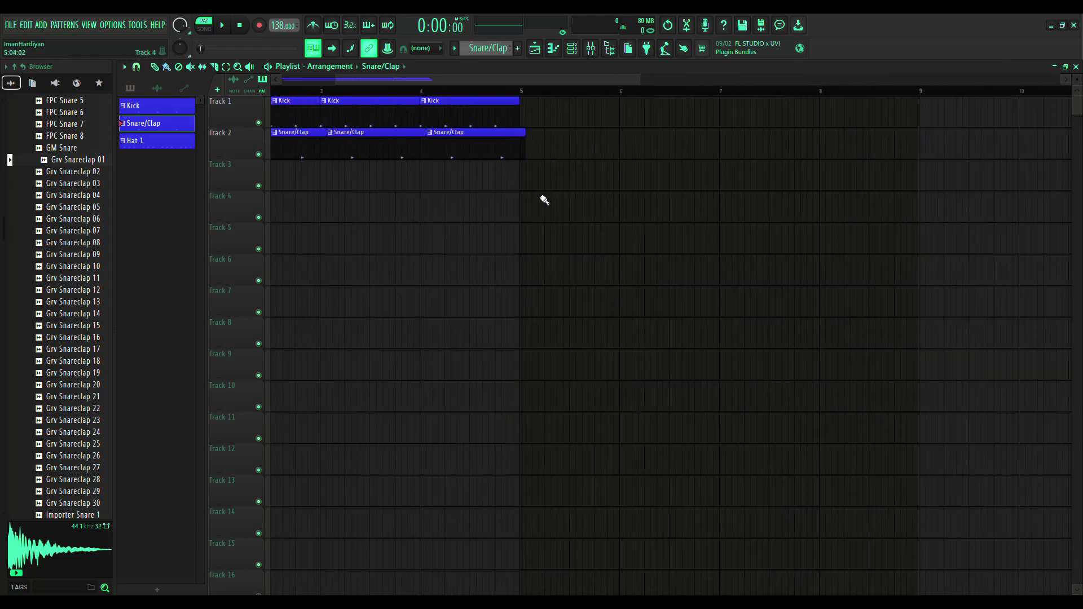
{"action": "scroll", "coordinate": [544, 199], "scroll_direction": "down", "scroll_amount": 4}
{"action": "left_click_drag", "start_coordinate": [524, 188], "coordinate": [229, 152]}
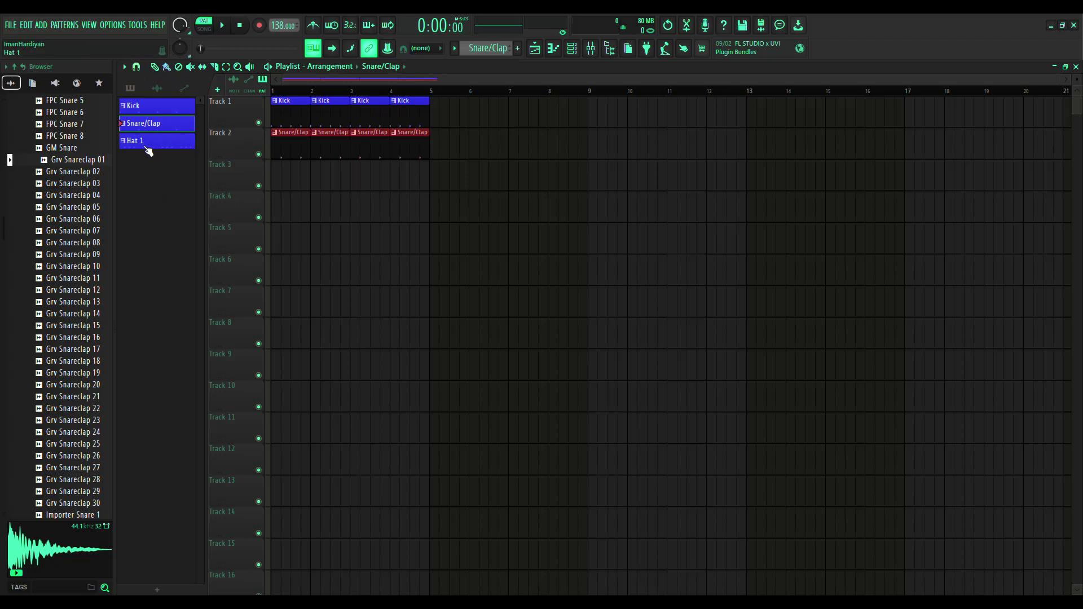
Paint four Hat 1 clips across bars 1 to 4 of Track 3 and play the arrangement in song mode
{"action": "left_click_drag", "start_coordinate": [277, 179], "coordinate": [402, 197]}
{"action": "key", "text": "space"}
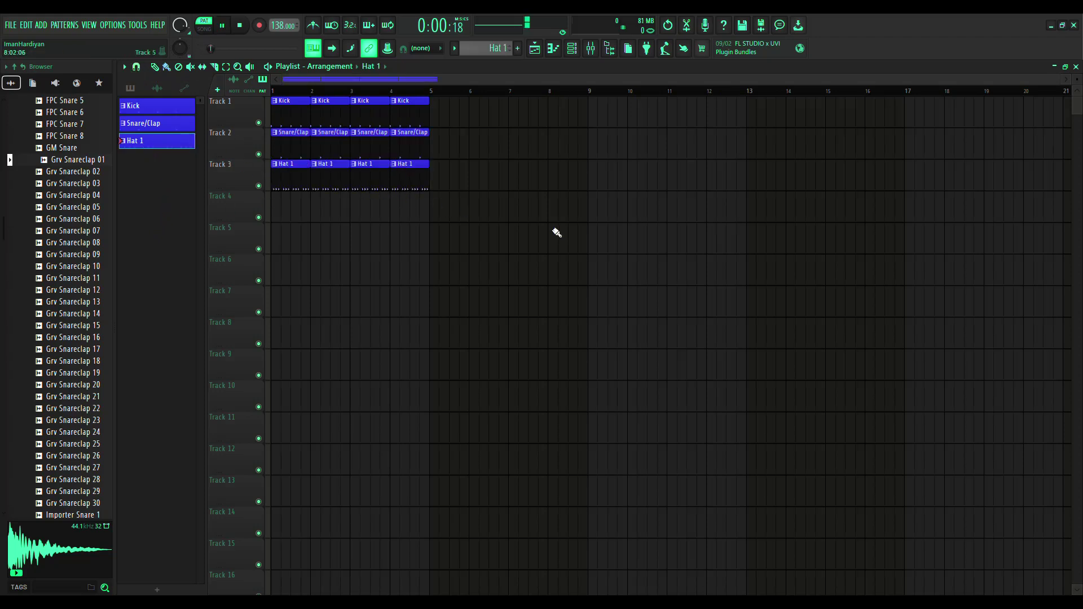
{"action": "left_click", "coordinate": [195, 28]}
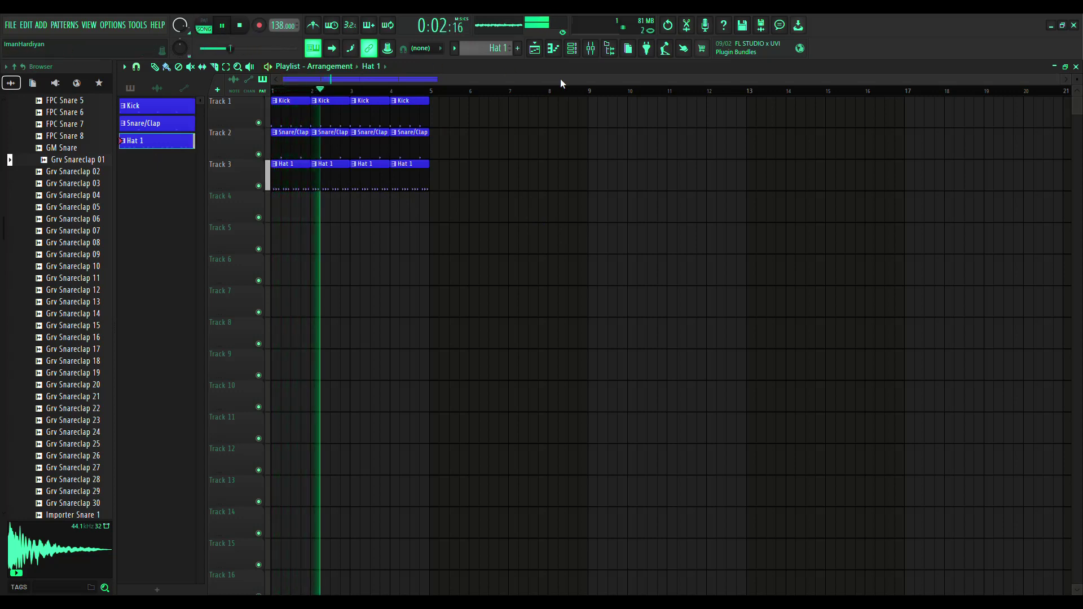
Route Monster Kick 004, Grv Snareclap 01, 909 OH and 909 CH 1 to mixer inserts 1, 2, 3 and 4 respectively
{"action": "left_click", "coordinate": [591, 48]}
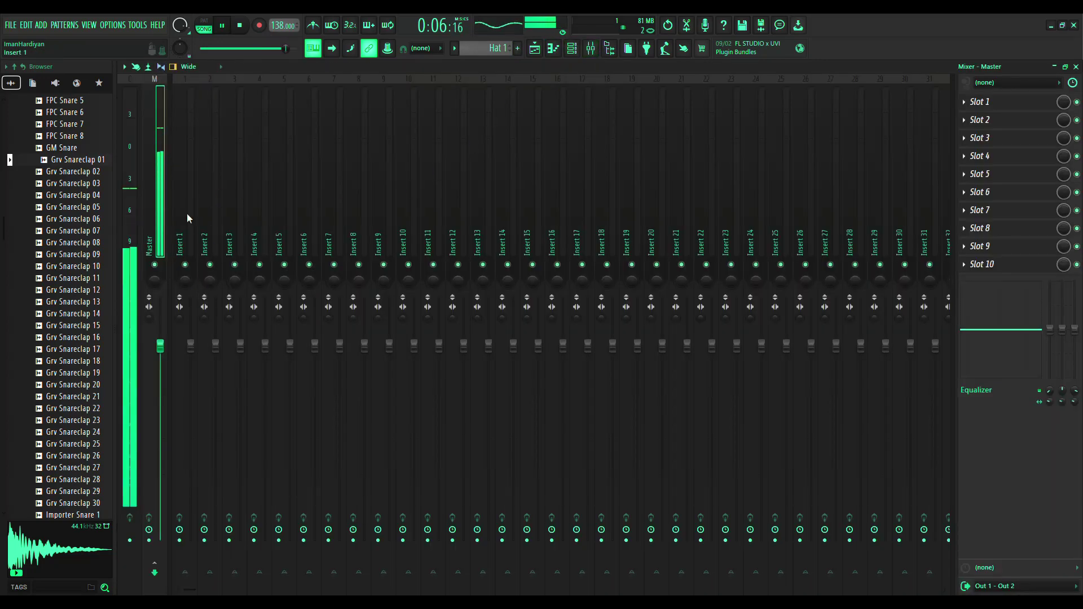
{"action": "key", "text": "F6"}
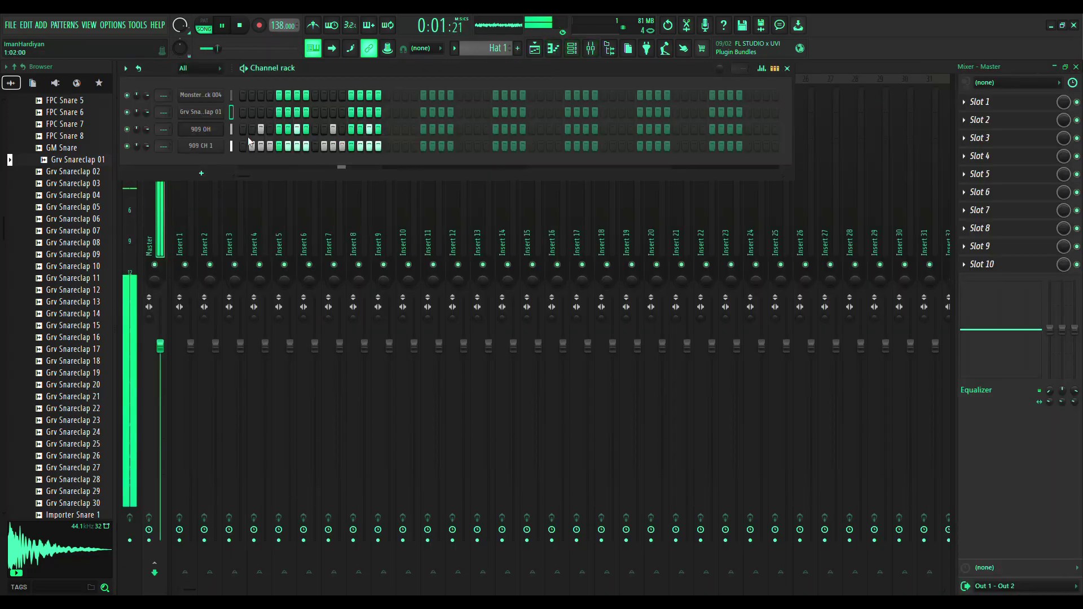
{"action": "scroll", "coordinate": [168, 97], "scroll_direction": "up", "scroll_amount": 1}
{"action": "scroll", "coordinate": [168, 115], "scroll_direction": "up", "scroll_amount": 2}
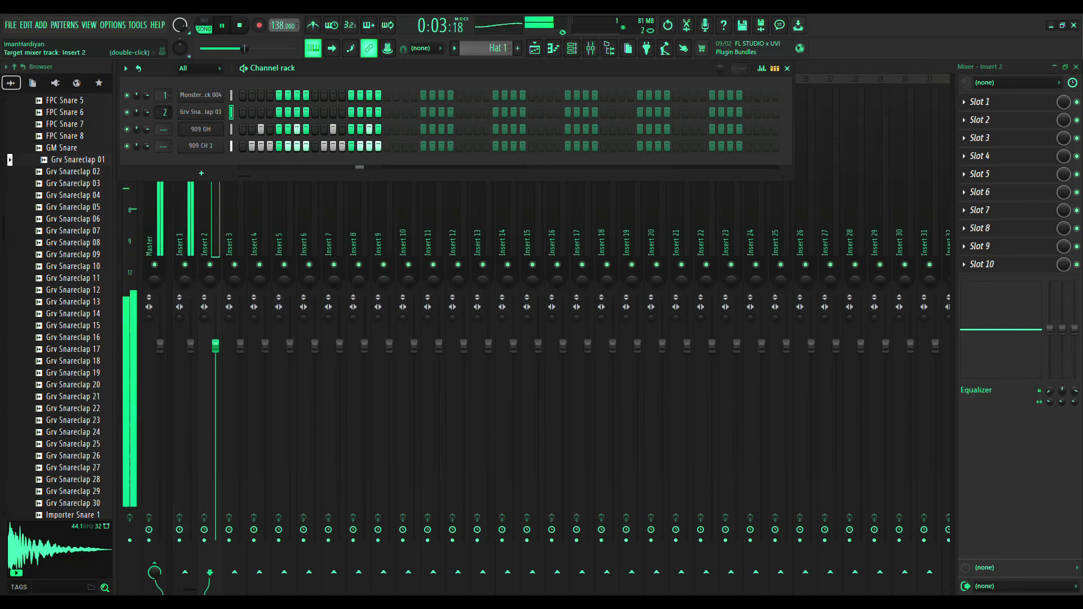
{"action": "scroll", "coordinate": [165, 145], "scroll_direction": "up", "scroll_amount": 3}
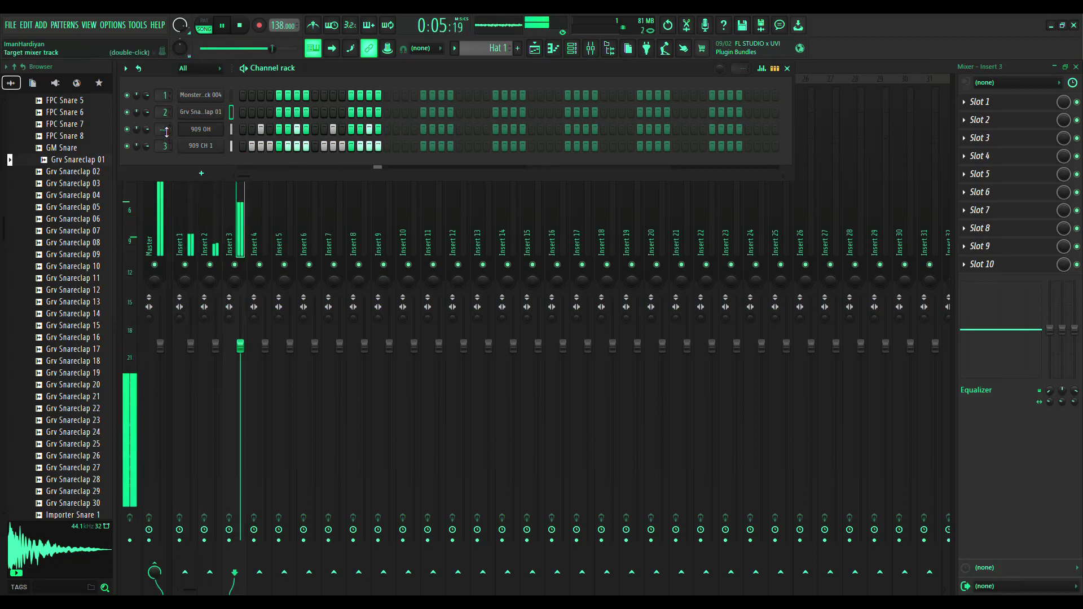
{"action": "scroll", "coordinate": [164, 129], "scroll_direction": "up", "scroll_amount": 3}
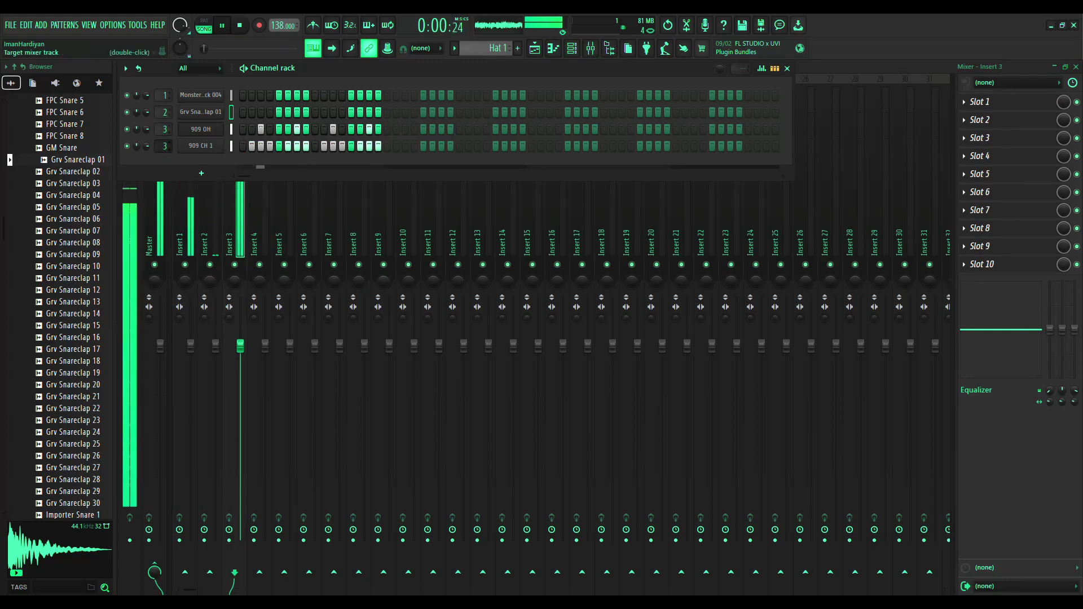
{"action": "scroll", "coordinate": [165, 146], "scroll_direction": "up", "scroll_amount": 1}
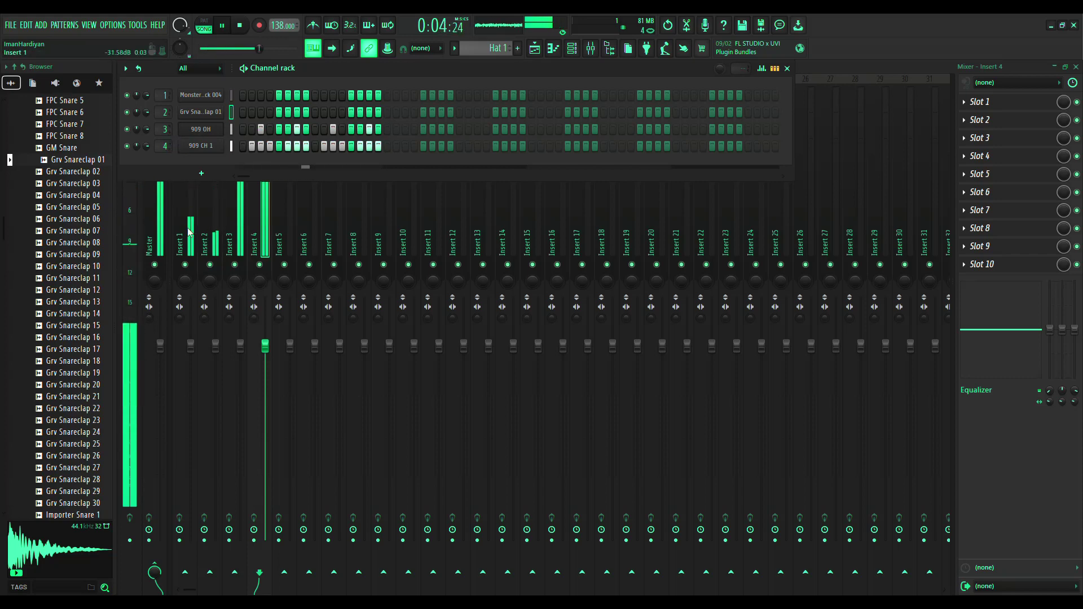
Set the mixer stereo separation to 100% merged on Insert 1, 25% merged on Insert 2 and 12% merged on Insert 3
{"action": "left_click", "coordinate": [191, 250]}
{"action": "left_click_drag", "start_coordinate": [179, 318], "coordinate": [179, 265]}
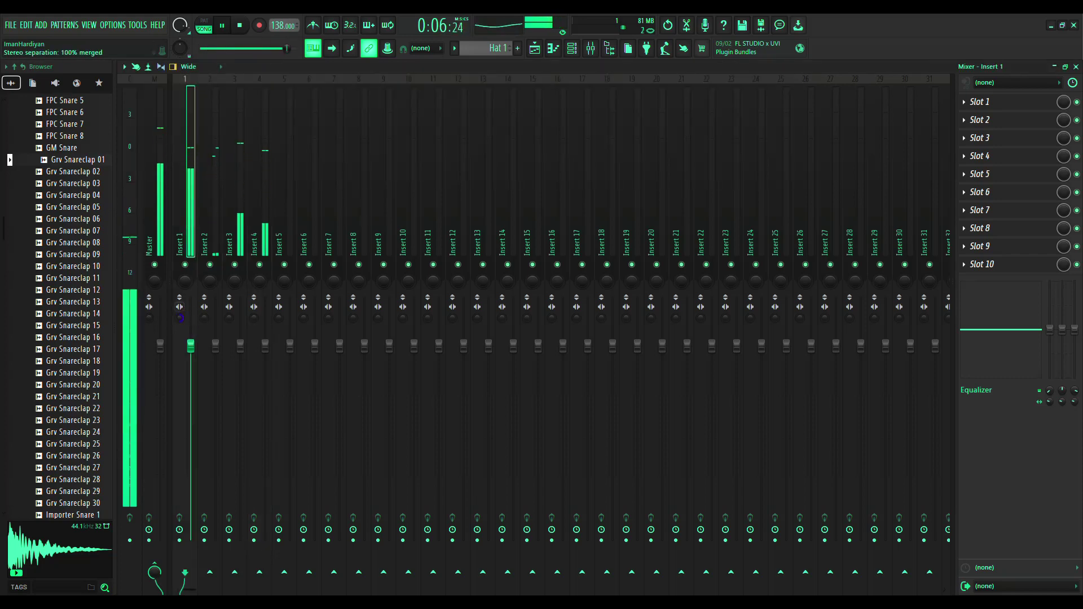
{"action": "left_click_drag", "start_coordinate": [204, 319], "coordinate": [205, 330]}
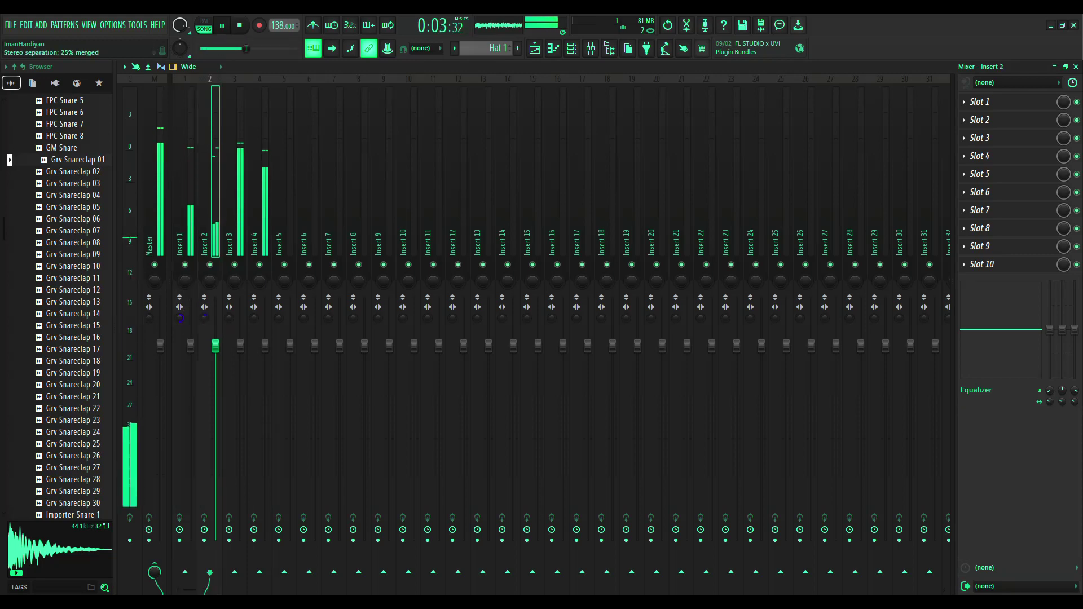
{"action": "left_click_drag", "start_coordinate": [230, 319], "coordinate": [229, 322]}
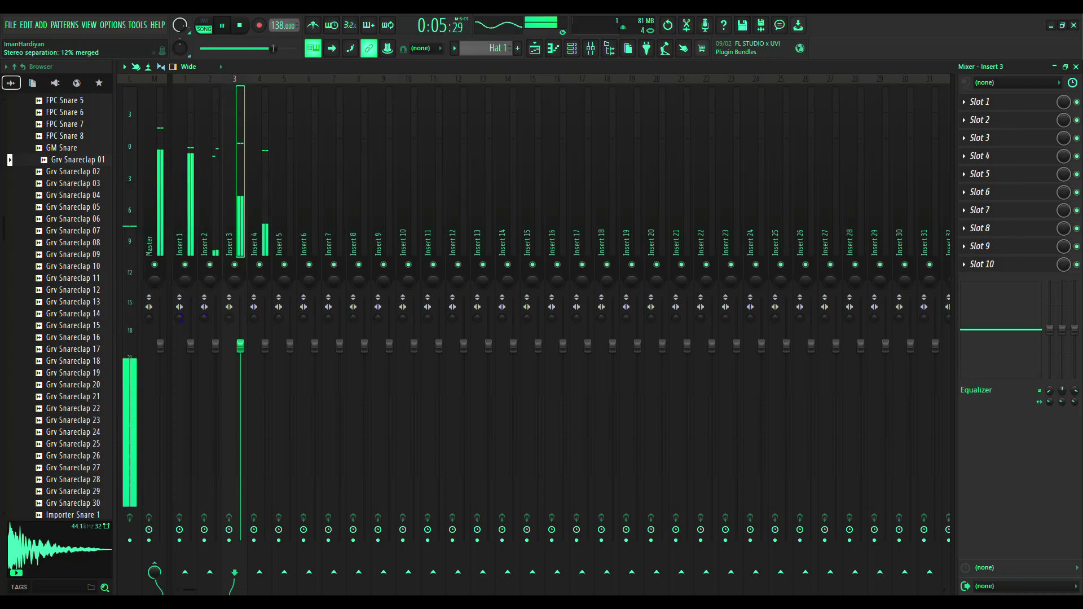
Set the mixer stereo separation on Insert 4 to about 16% merged
{"action": "left_click", "coordinate": [254, 319]}
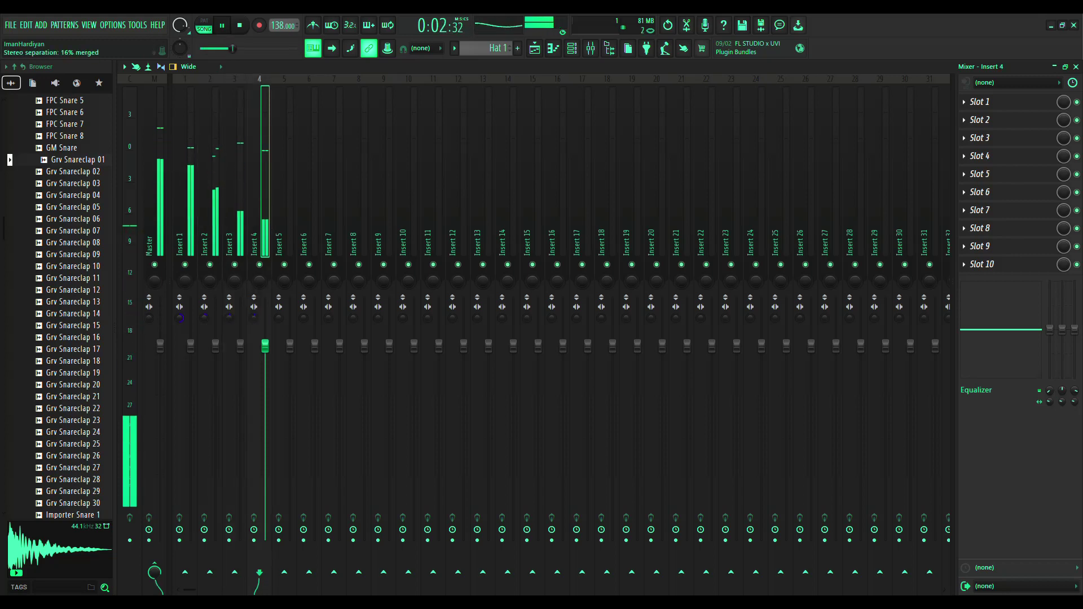
{"action": "left_click_drag", "start_coordinate": [254, 318], "coordinate": [254, 317]}
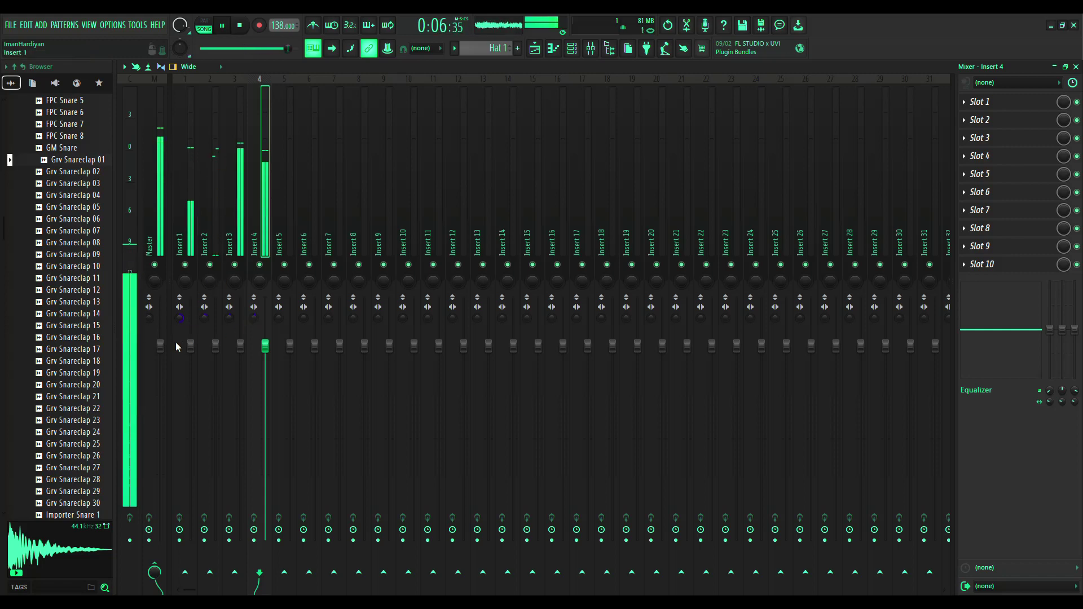
Add Soundgoodizer to slot 2 of Insert 1 and lower that insert's volume fader slightly
{"action": "left_click_drag", "start_coordinate": [190, 346], "coordinate": [191, 353]}
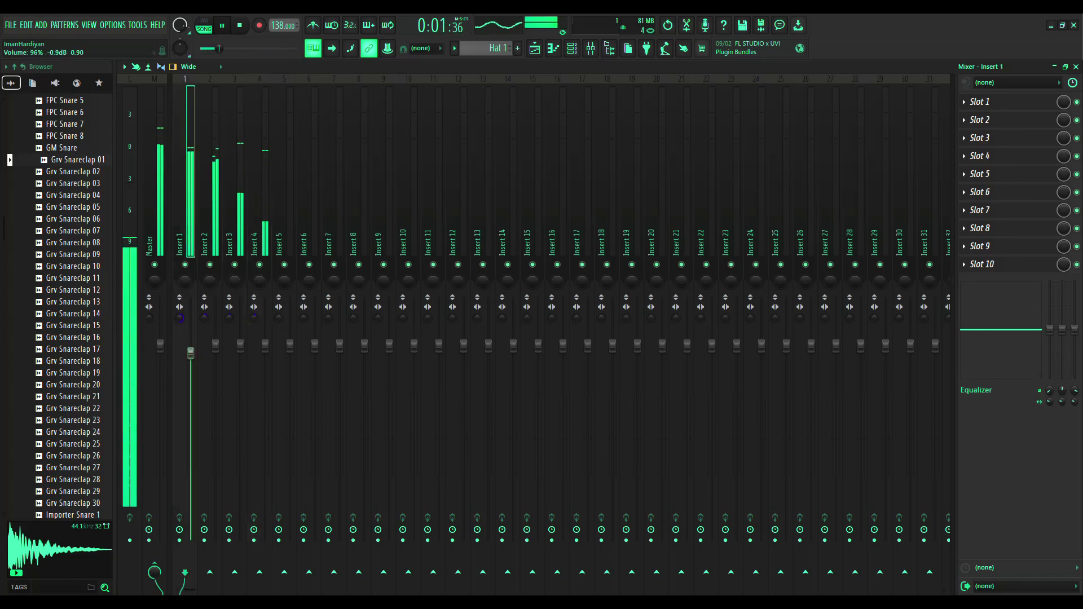
{"action": "left_click_drag", "start_coordinate": [191, 345], "coordinate": [190, 346]}
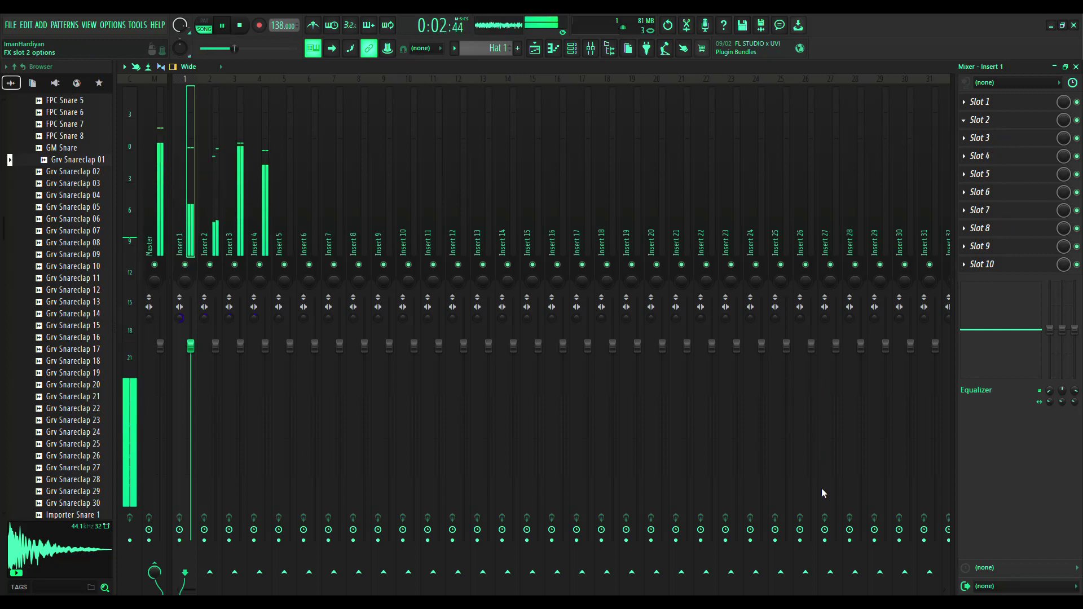
{"action": "left_click", "coordinate": [820, 343]}
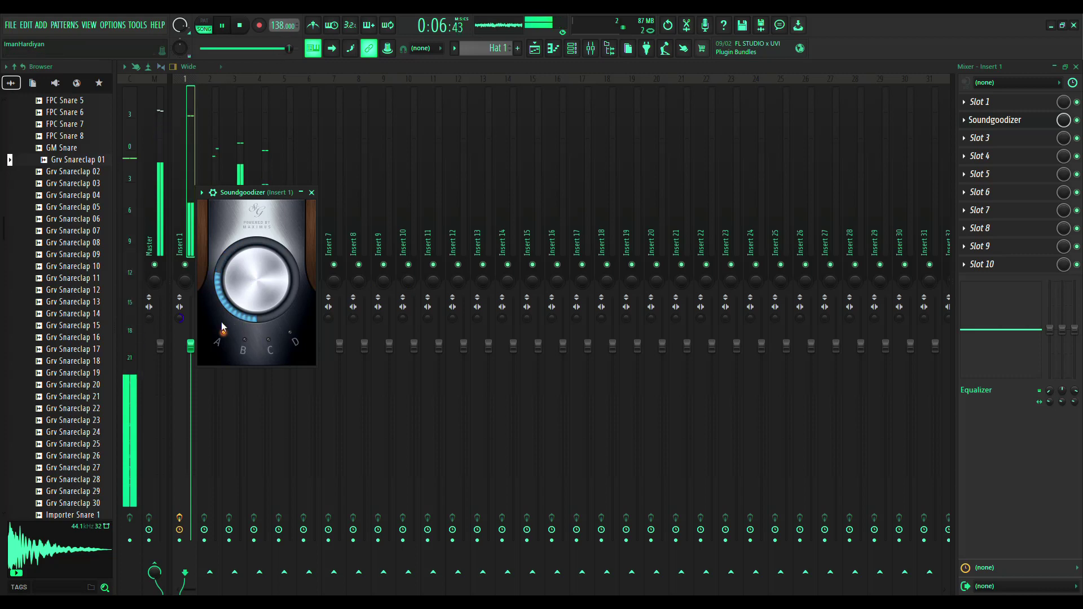
{"action": "left_click_drag", "start_coordinate": [191, 346], "coordinate": [191, 350]}
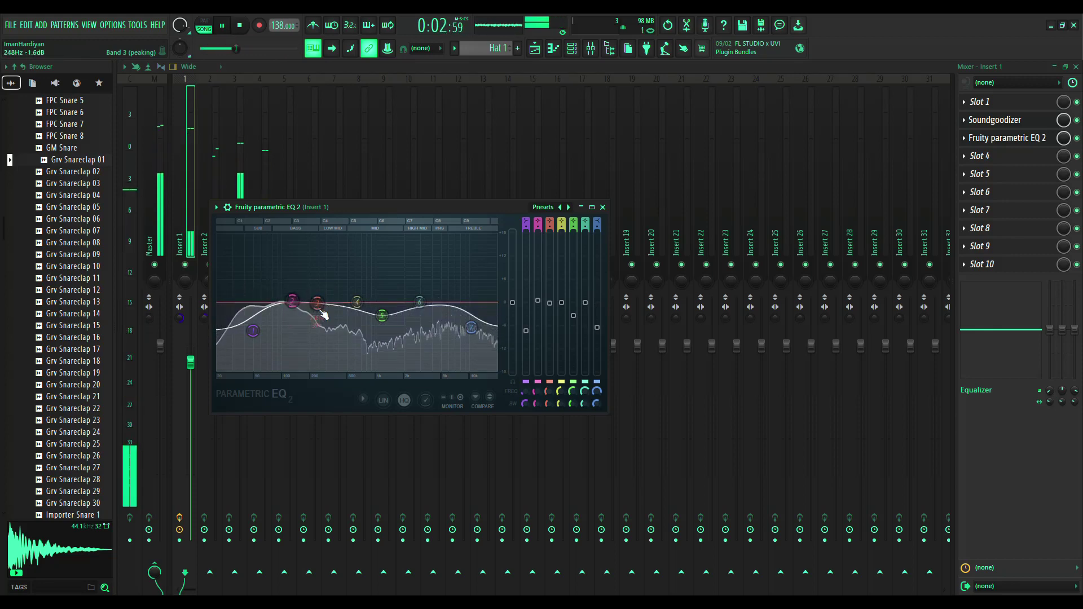
Shape Fruity parametric EQ 2 on Insert 1 with band 3 at 1.3 dB, band 5 at -3.6 dB, band 6 boosted and the high shelf cut
{"action": "left_click_drag", "start_coordinate": [320, 310], "coordinate": [321, 304]}
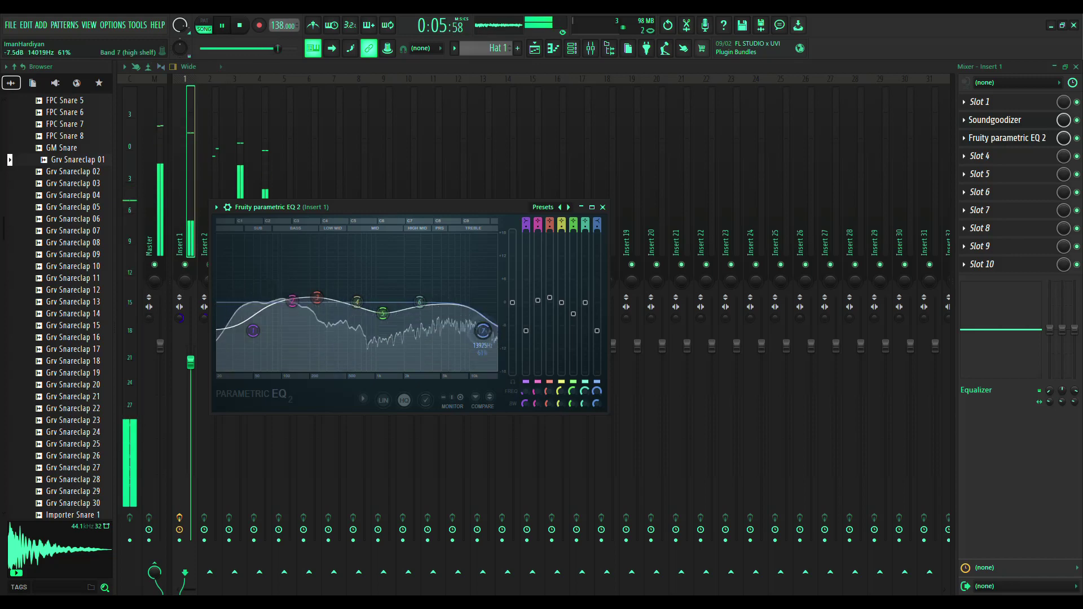
{"action": "left_click_drag", "start_coordinate": [483, 331], "coordinate": [480, 333]}
{"action": "left_click_drag", "start_coordinate": [420, 303], "coordinate": [441, 295]}
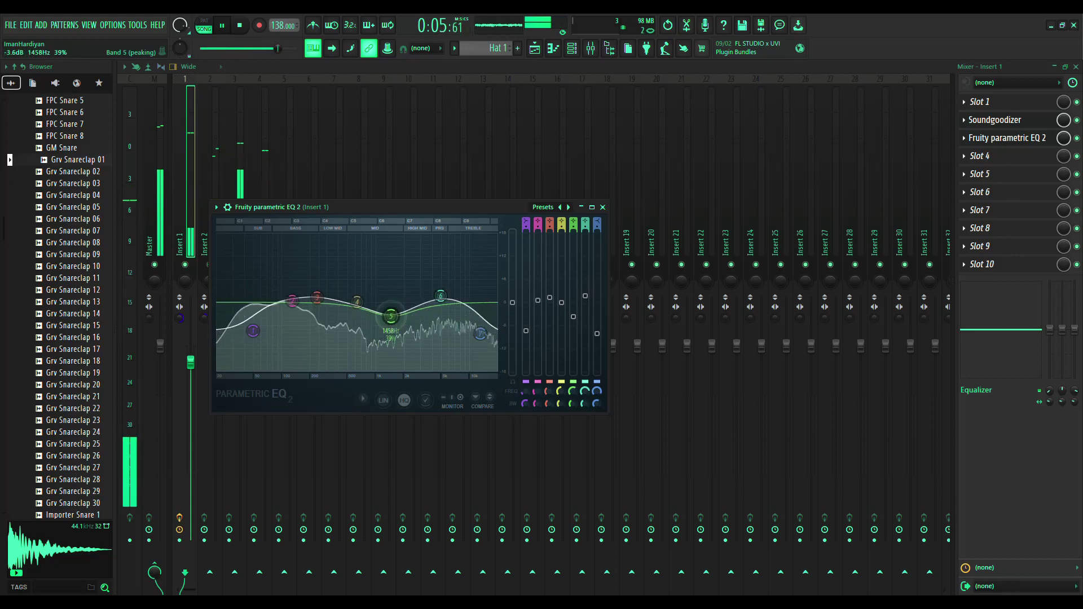
{"action": "left_click_drag", "start_coordinate": [358, 303], "coordinate": [354, 309]}
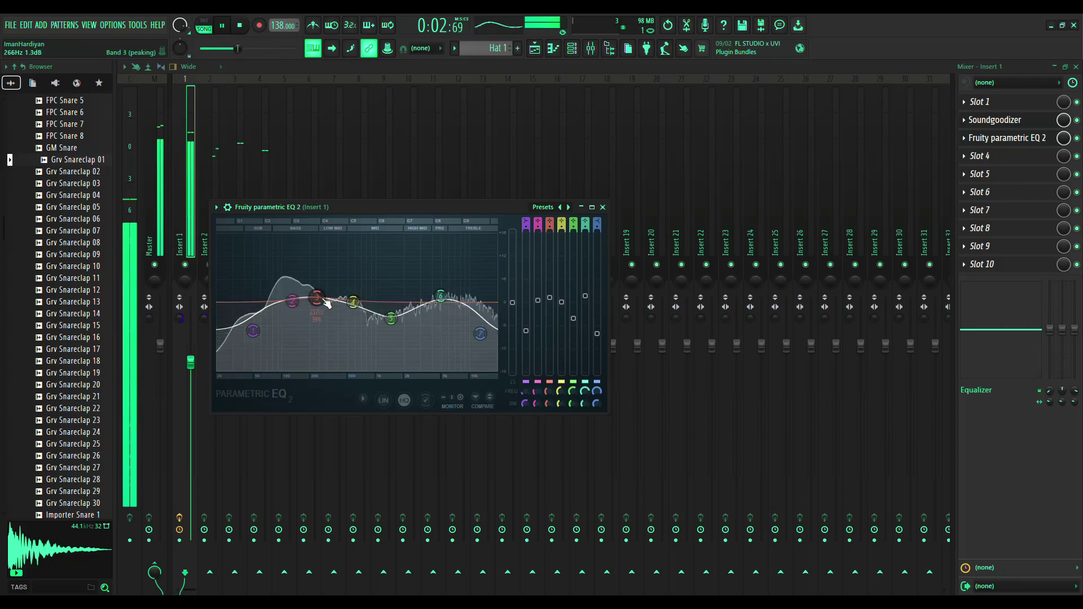
Add Soundgoodizer to slot 2 of Insert 2 and lower that insert's volume to balance the snare
{"action": "left_click", "coordinate": [209, 140]}
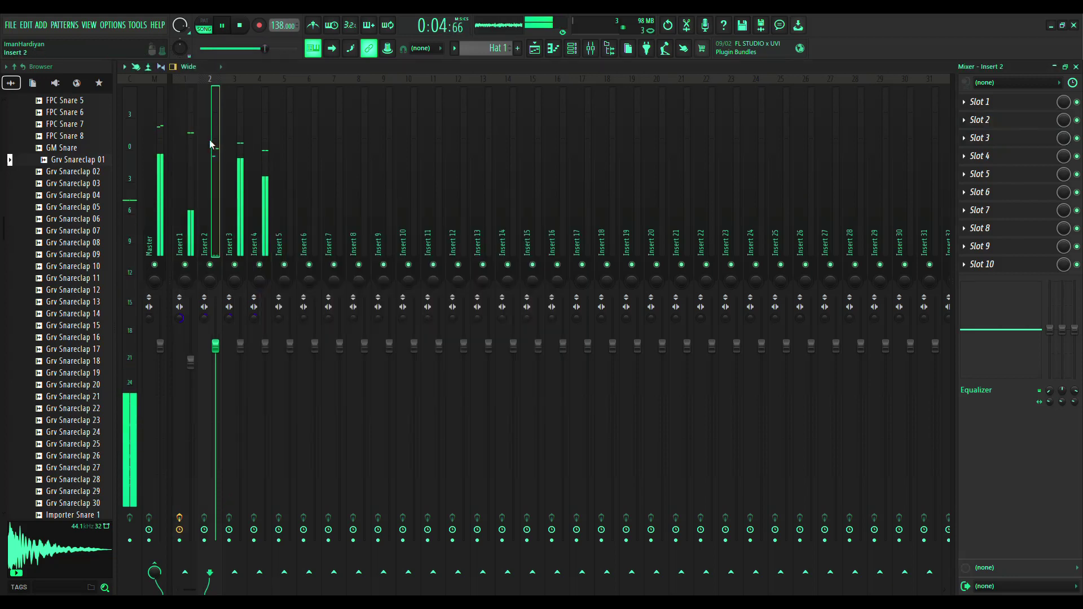
{"action": "left_click_drag", "start_coordinate": [216, 345], "coordinate": [215, 355]}
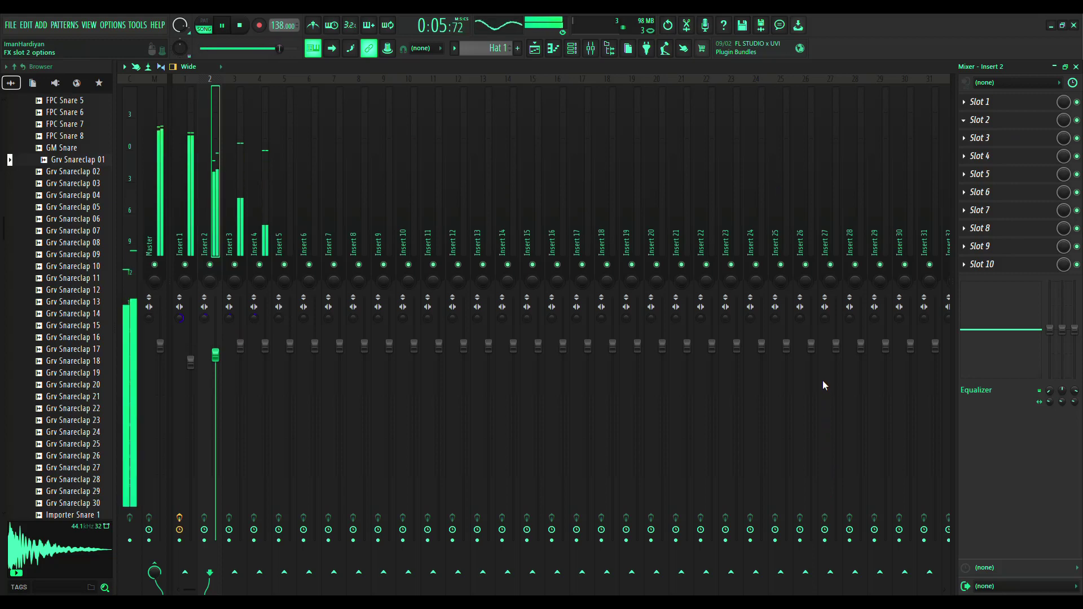
{"action": "left_click", "coordinate": [825, 345]}
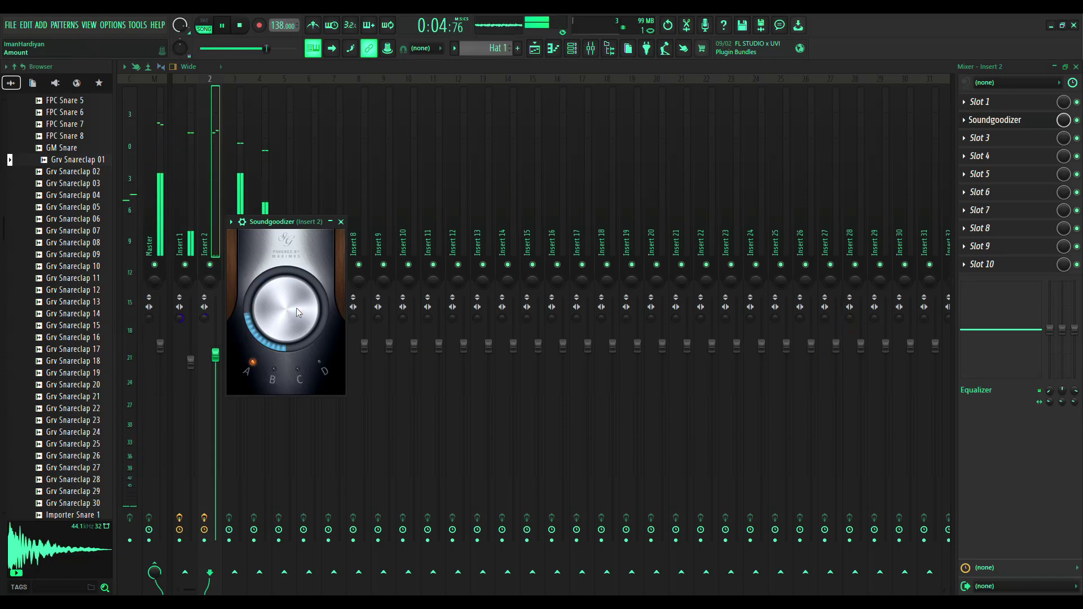
{"action": "left_click", "coordinate": [215, 354]}
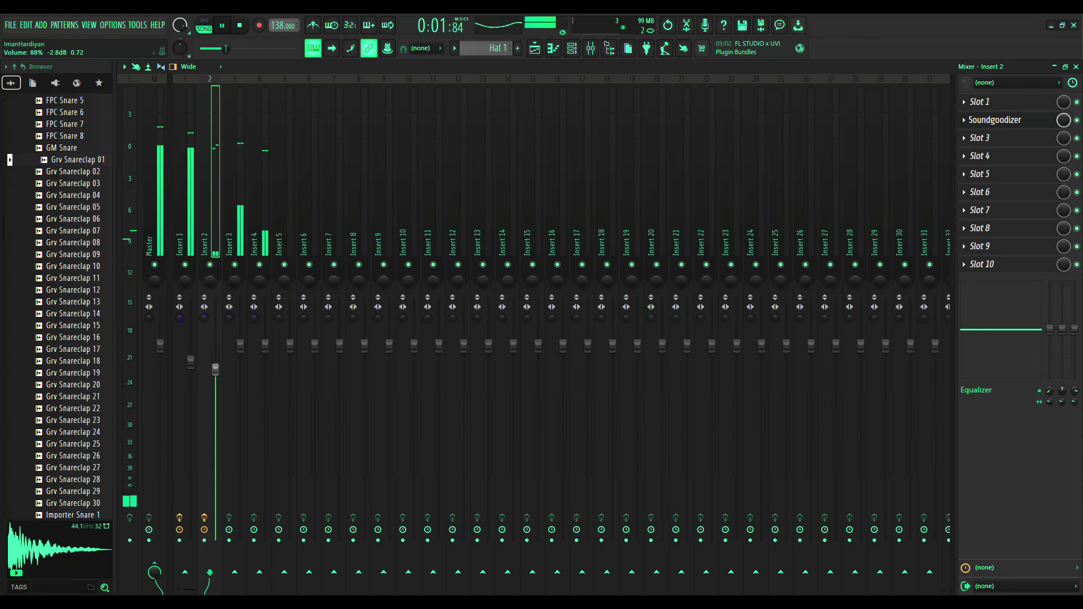
{"action": "left_click_drag", "start_coordinate": [216, 364], "coordinate": [215, 360]}
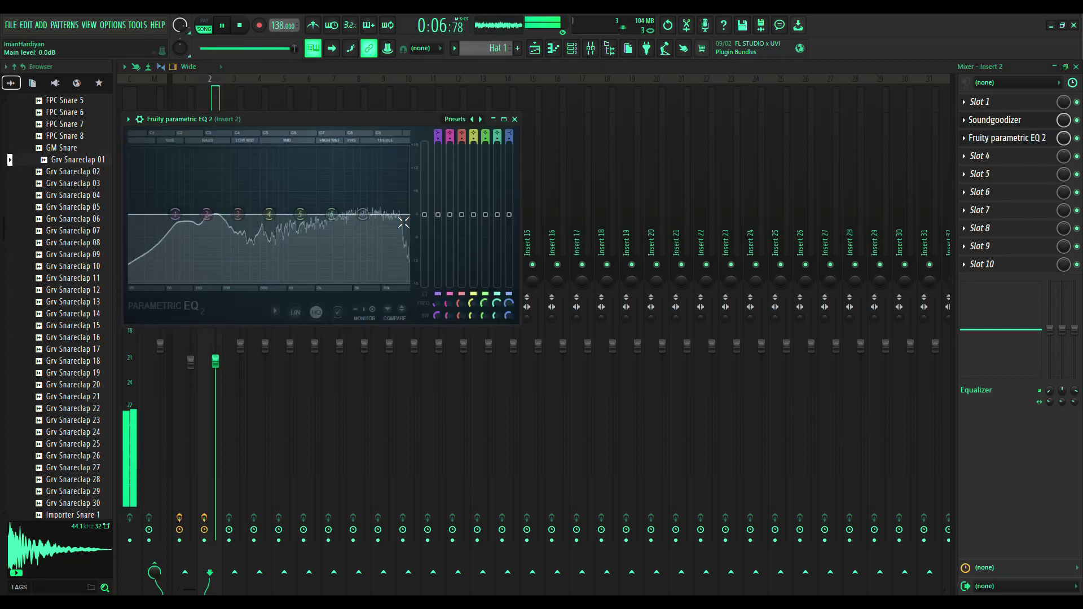
Shape Fruity parametric EQ 2 on Insert 2 by cutting both frequency extremes, raising band 5 slightly and boosting band 6 around 10.5 kHz
{"action": "left_click_drag", "start_coordinate": [170, 214], "coordinate": [182, 279]}
{"action": "left_click_drag", "start_coordinate": [363, 214], "coordinate": [383, 203]}
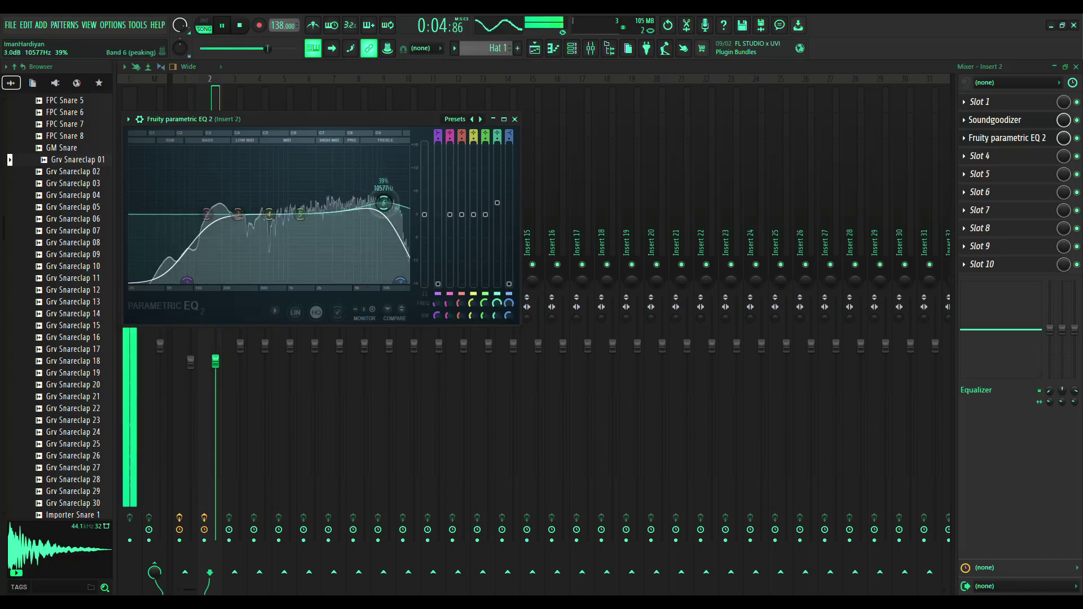
{"action": "left_click_drag", "start_coordinate": [302, 214], "coordinate": [272, 213]}
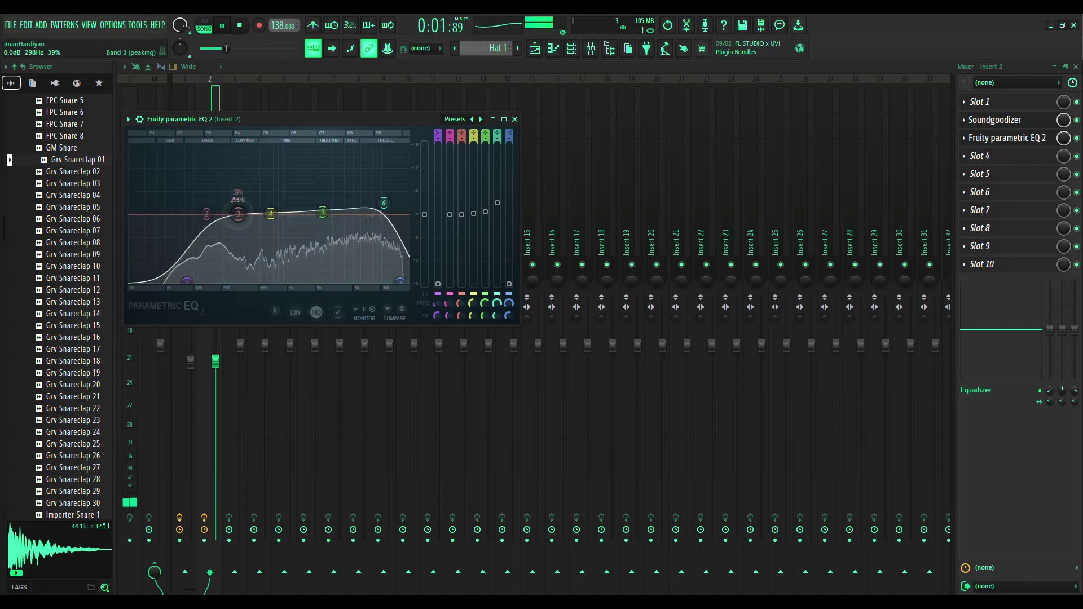
{"action": "left_click_drag", "start_coordinate": [383, 203], "coordinate": [384, 208]}
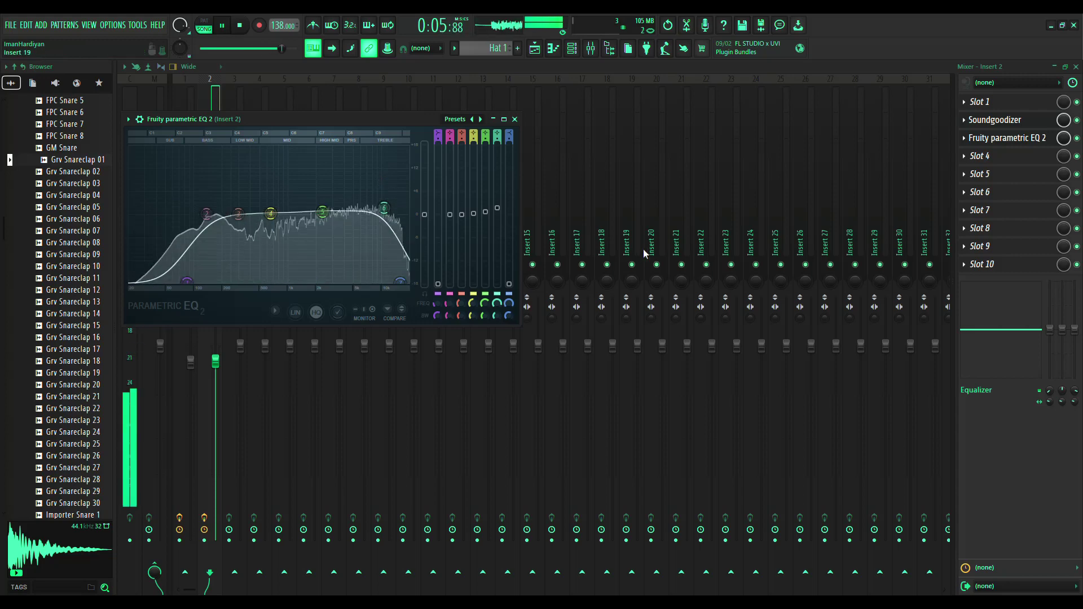
Lower Insert 3's volume to 83% (-4.0 dB) and bring Insert 2's fader further down
{"action": "left_click", "coordinate": [242, 98]}
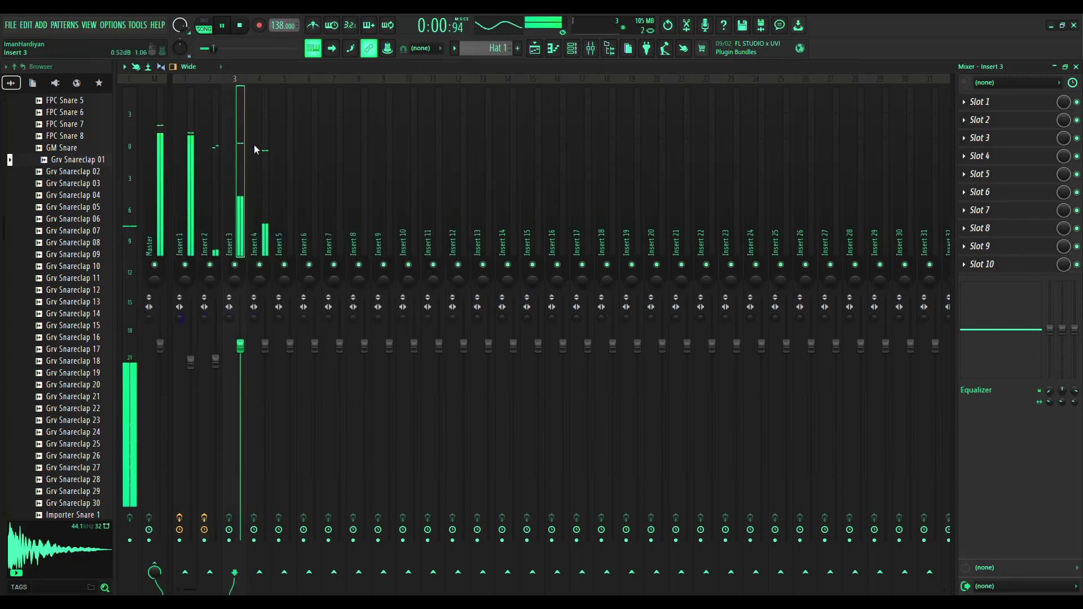
{"action": "left_click_drag", "start_coordinate": [241, 346], "coordinate": [240, 357]}
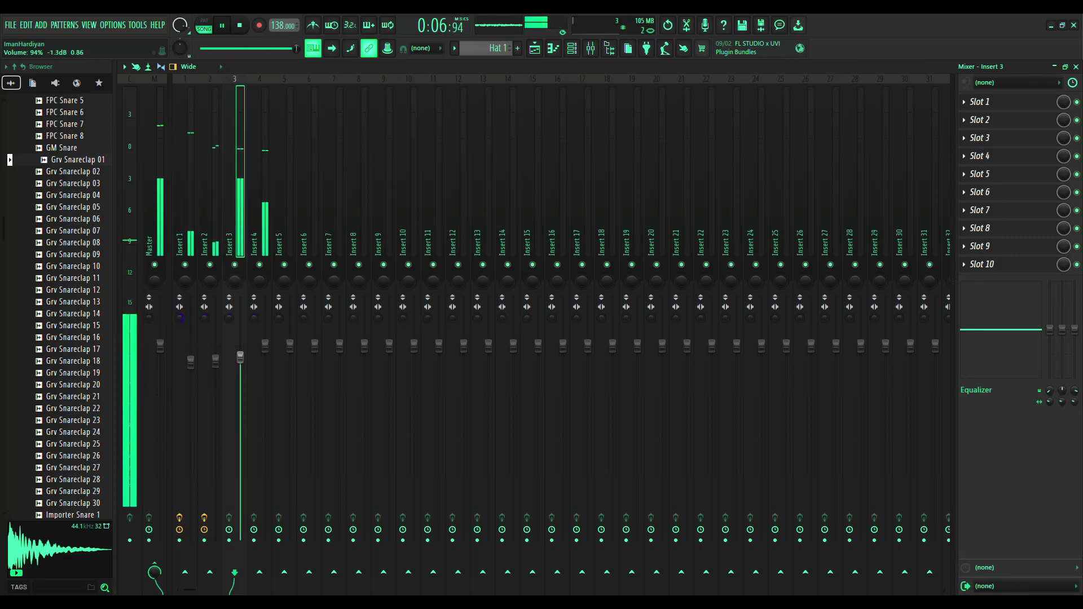
{"action": "left_click_drag", "start_coordinate": [240, 359], "coordinate": [240, 364]}
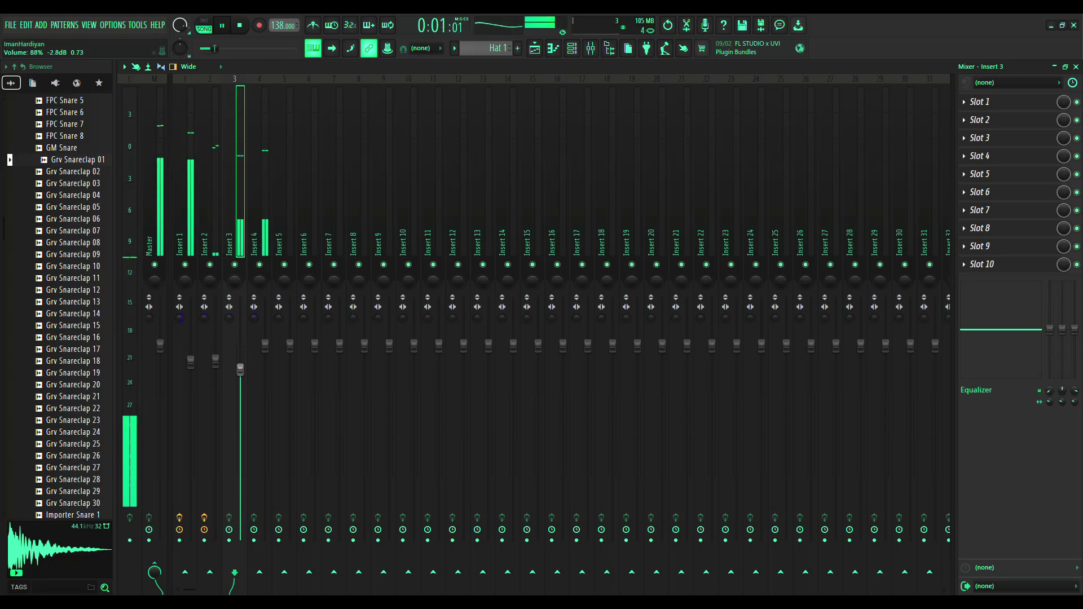
{"action": "left_click_drag", "start_coordinate": [217, 366], "coordinate": [217, 374]}
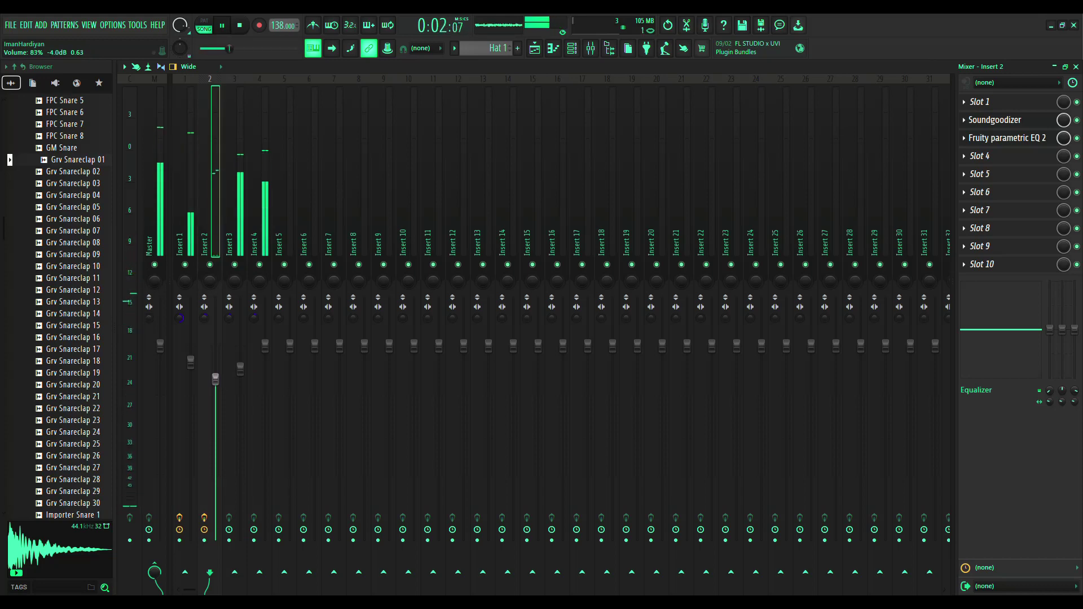
{"action": "left_click_drag", "start_coordinate": [241, 370], "coordinate": [241, 372]}
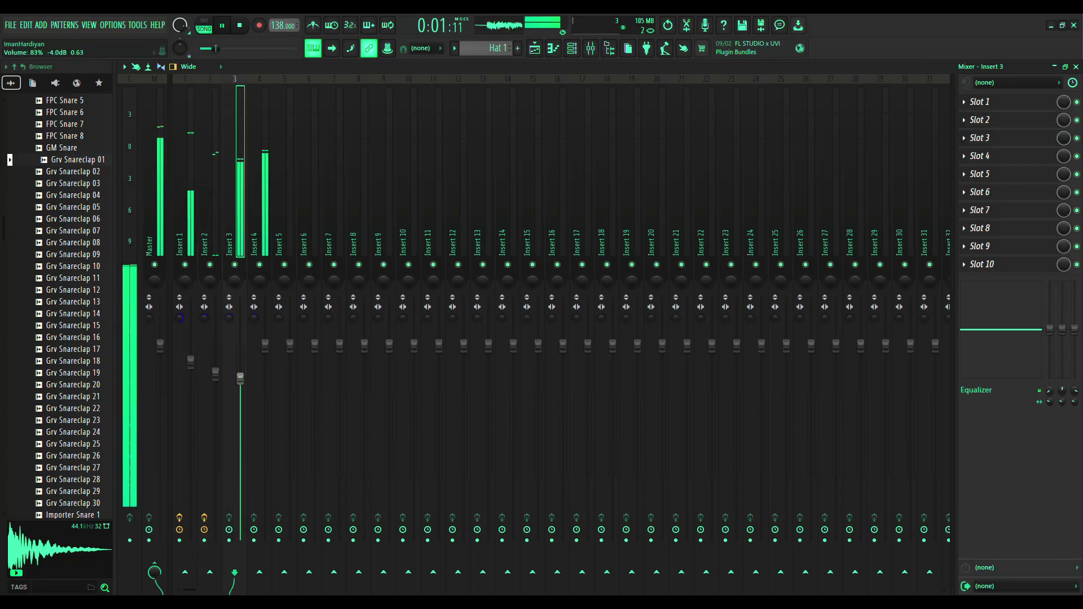
Add Soundgoodizer to slot 2 of Insert 4 and lower that insert's volume to 78% (-5.3 dB)
{"action": "left_click", "coordinate": [265, 345]}
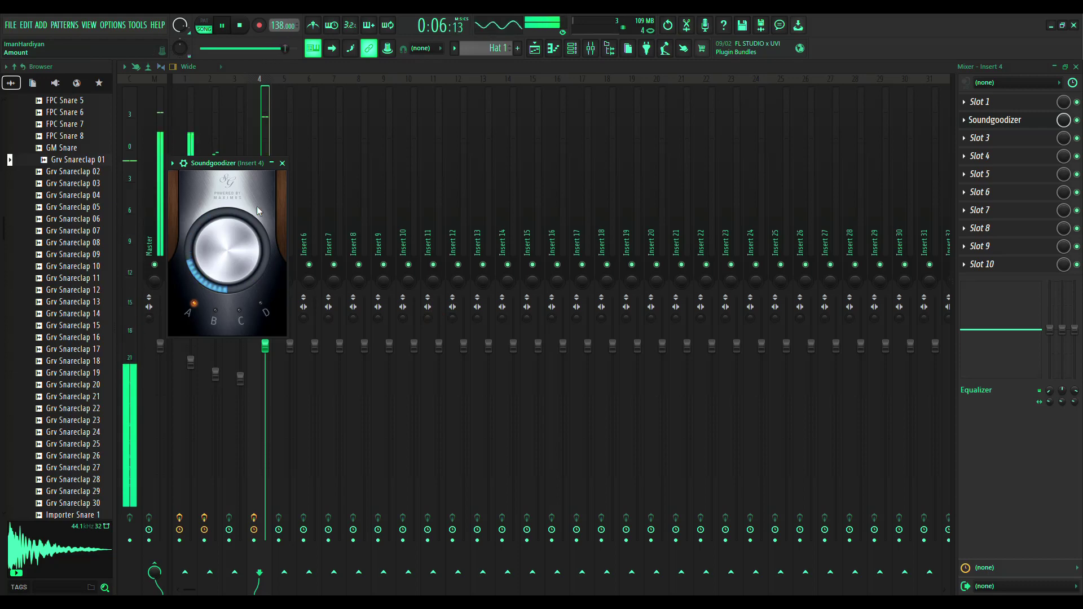
{"action": "left_click_drag", "start_coordinate": [220, 163], "coordinate": [578, 150]}
{"action": "left_click_drag", "start_coordinate": [265, 350], "coordinate": [265, 385]}
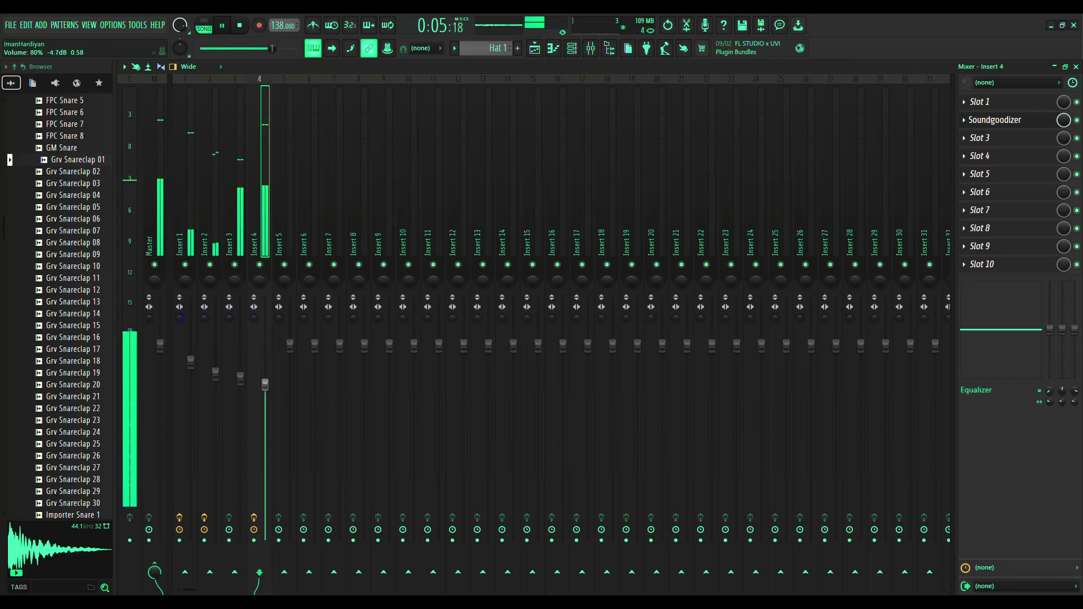
{"action": "left_click_drag", "start_coordinate": [265, 384], "coordinate": [265, 388]}
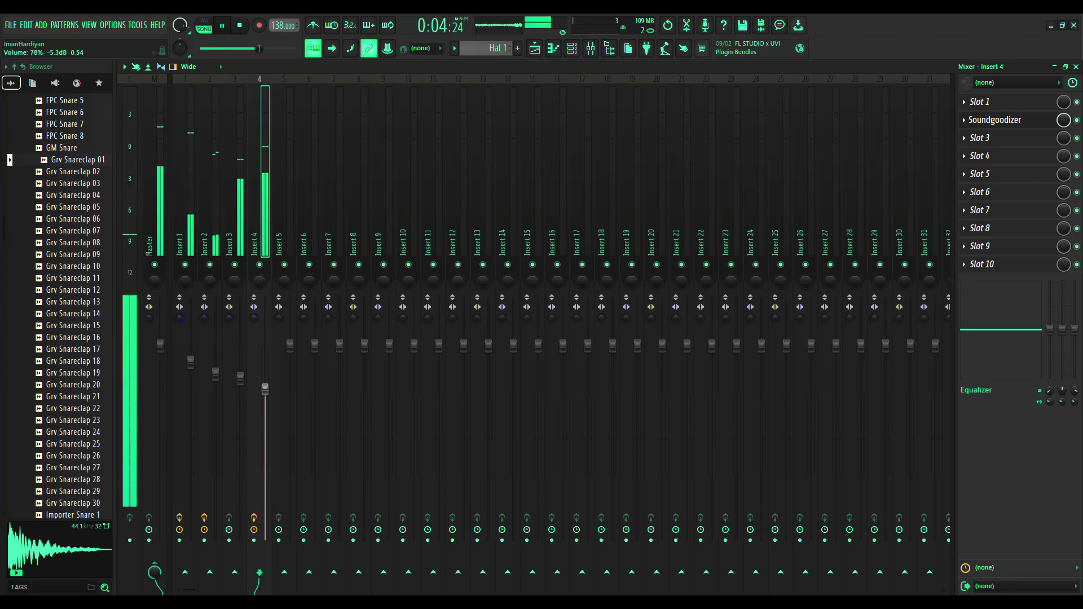
Shape the 909 OH channel's volume envelope with a 13% hold time and a short decay
{"action": "key", "text": "Left"}
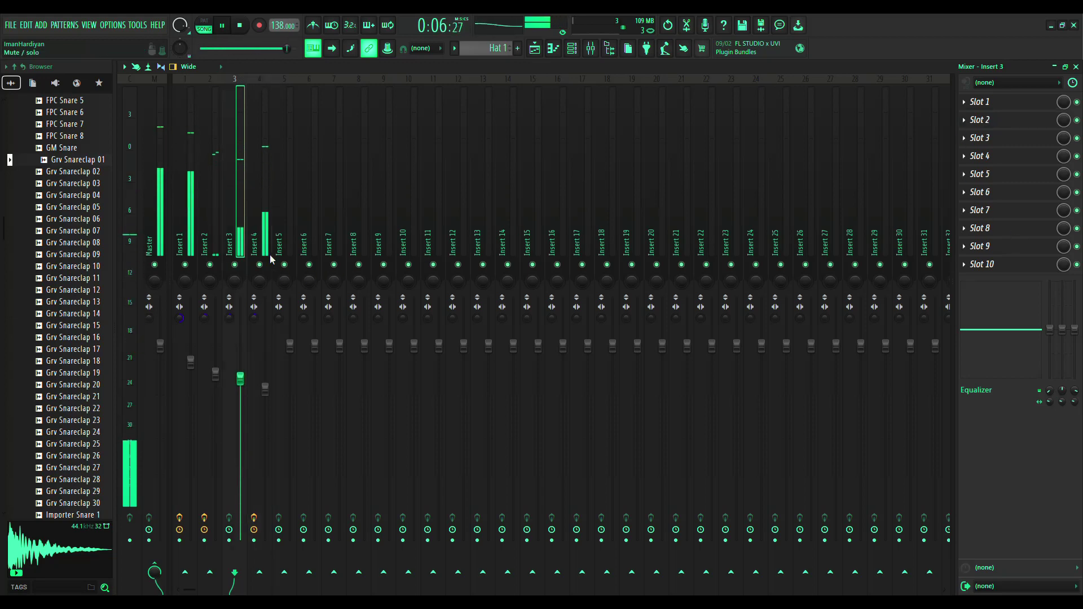
{"action": "left_click", "coordinate": [571, 48]}
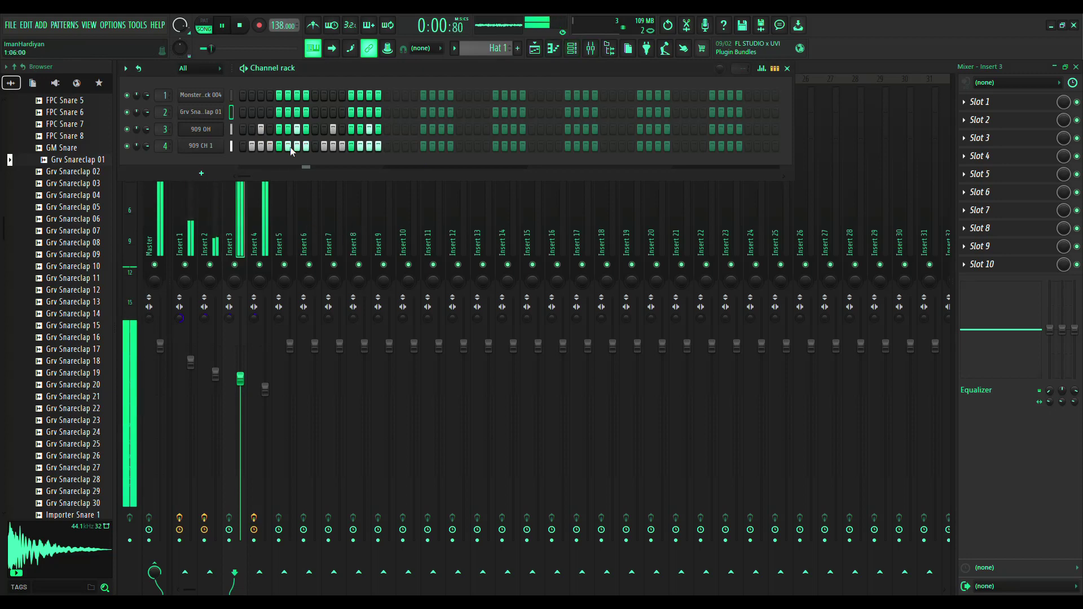
{"action": "left_click", "coordinate": [202, 129]}
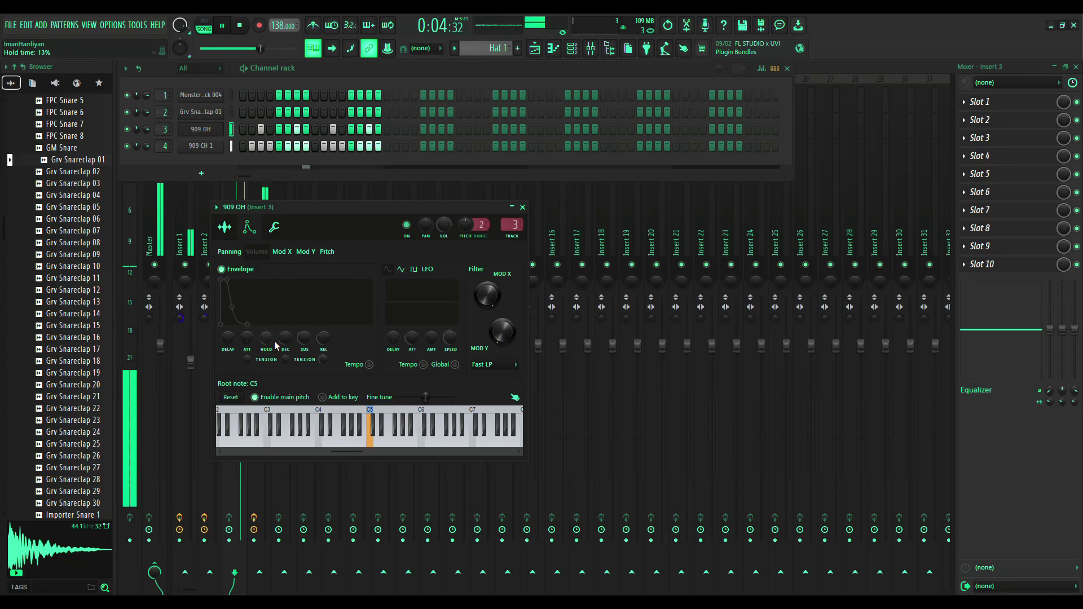
{"action": "left_click_drag", "start_coordinate": [285, 338], "coordinate": [294, 350]}
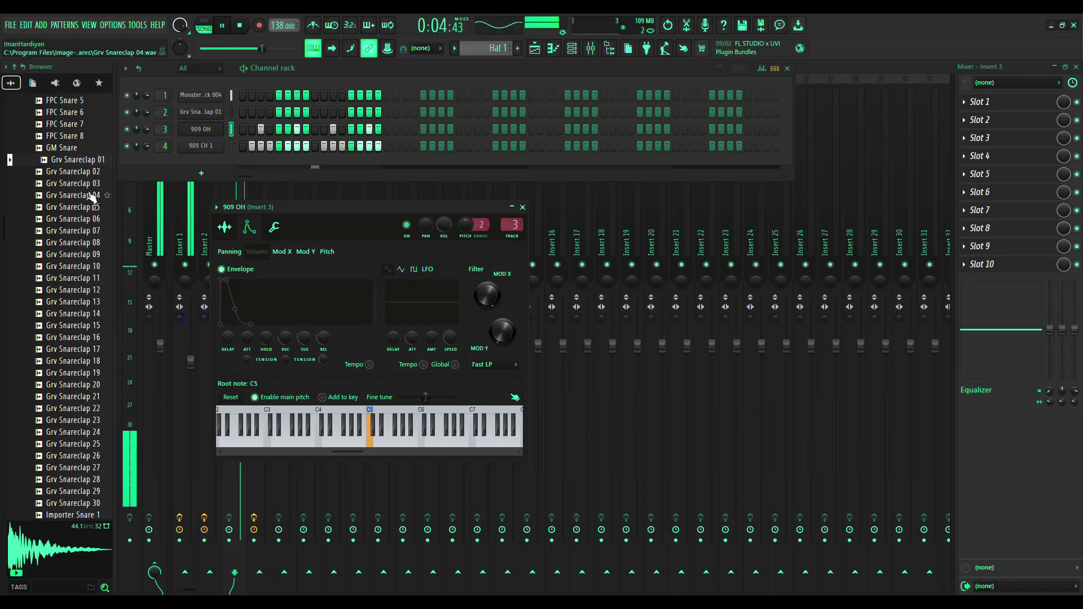
Audition samples in the Hats pack, replace the 909 CH 1 channel's sample with 909 CH 2, and move the 909 OH window aside
{"action": "scroll", "coordinate": [66, 217], "scroll_direction": "up", "scroll_amount": 15}
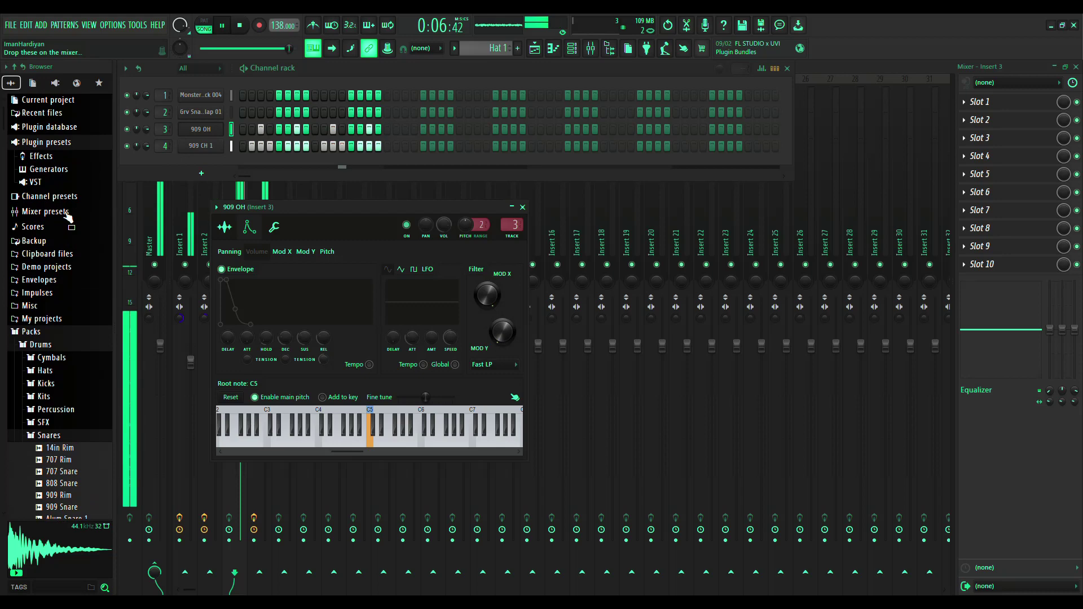
{"action": "scroll", "coordinate": [62, 265], "scroll_direction": "down", "scroll_amount": 4}
{"action": "left_click", "coordinate": [45, 301]}
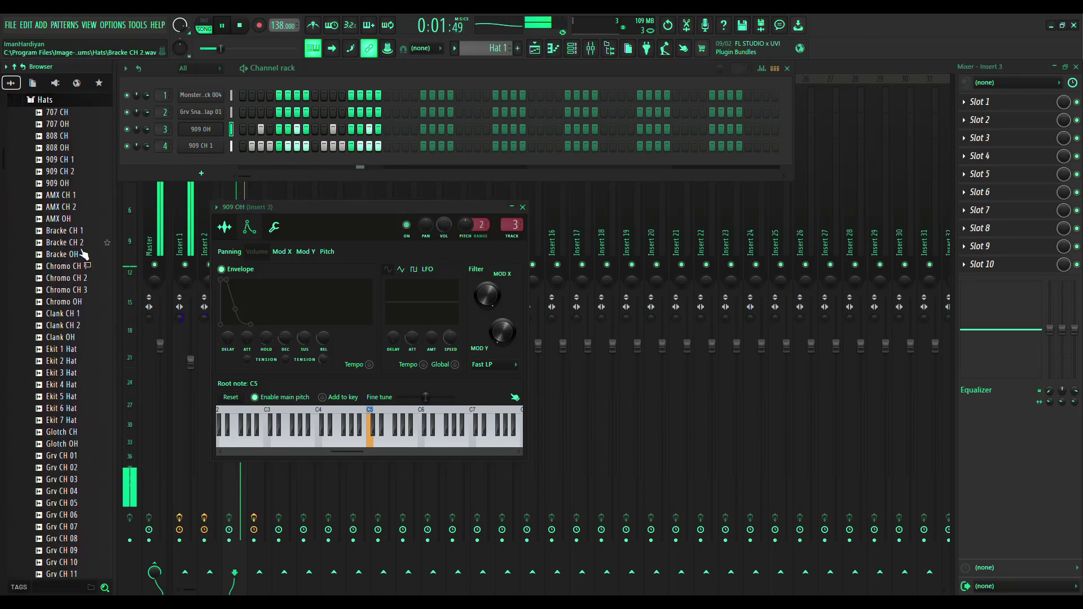
{"action": "left_click", "coordinate": [67, 148]}
{"action": "left_click", "coordinate": [62, 140]}
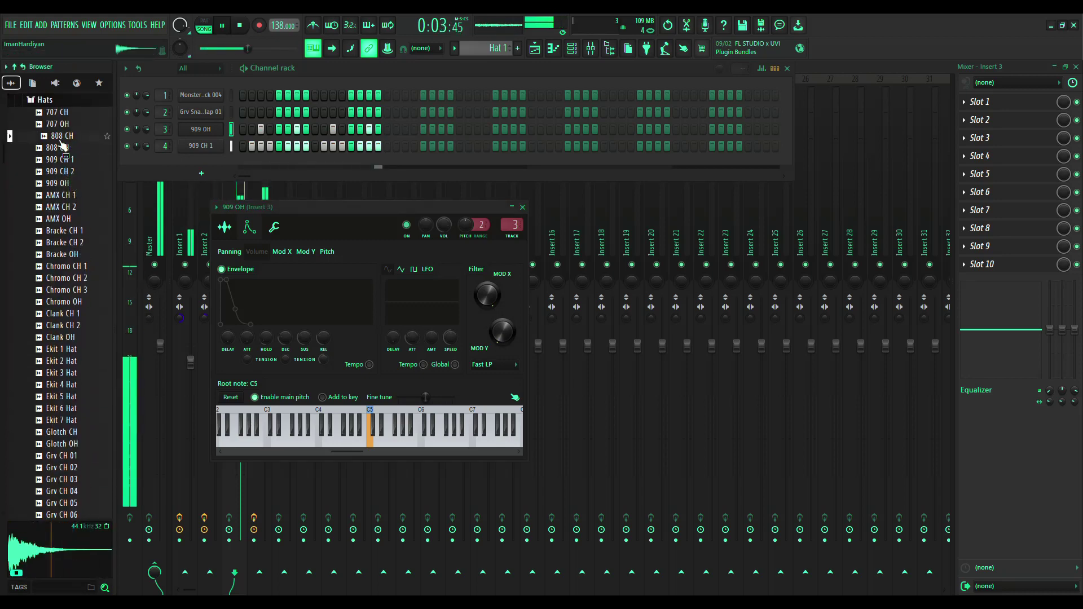
{"action": "left_click", "coordinate": [65, 172]}
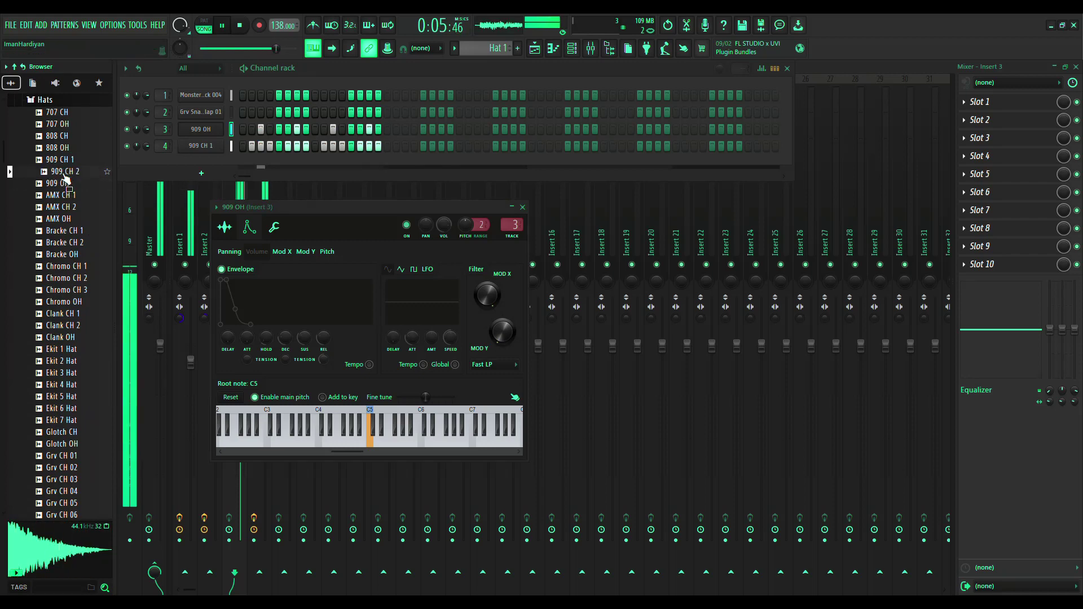
{"action": "left_click_drag", "start_coordinate": [66, 180], "coordinate": [202, 148]}
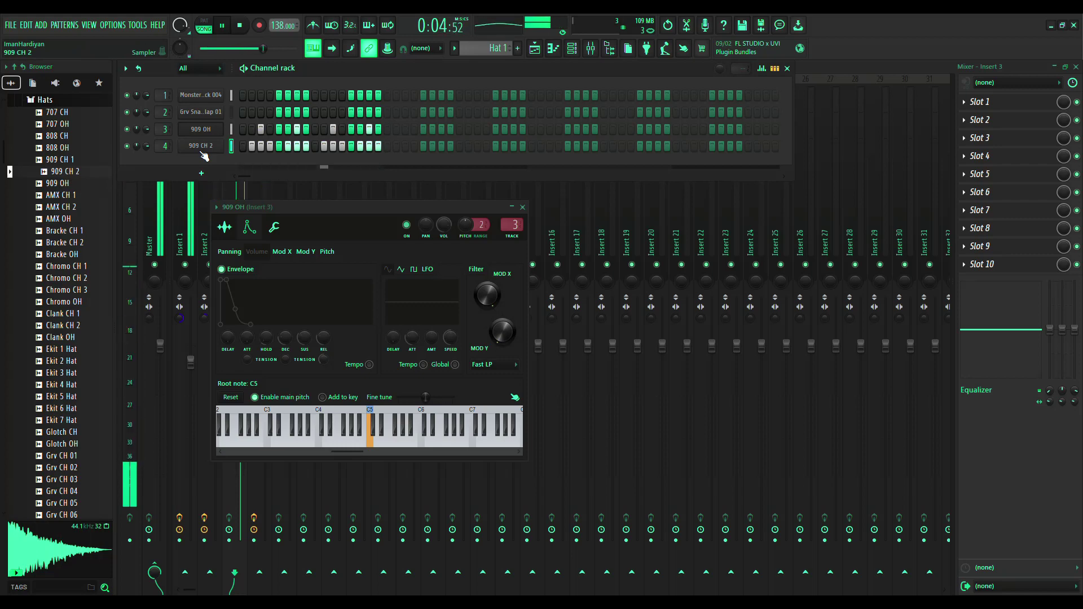
{"action": "left_click_drag", "start_coordinate": [351, 210], "coordinate": [577, 215]}
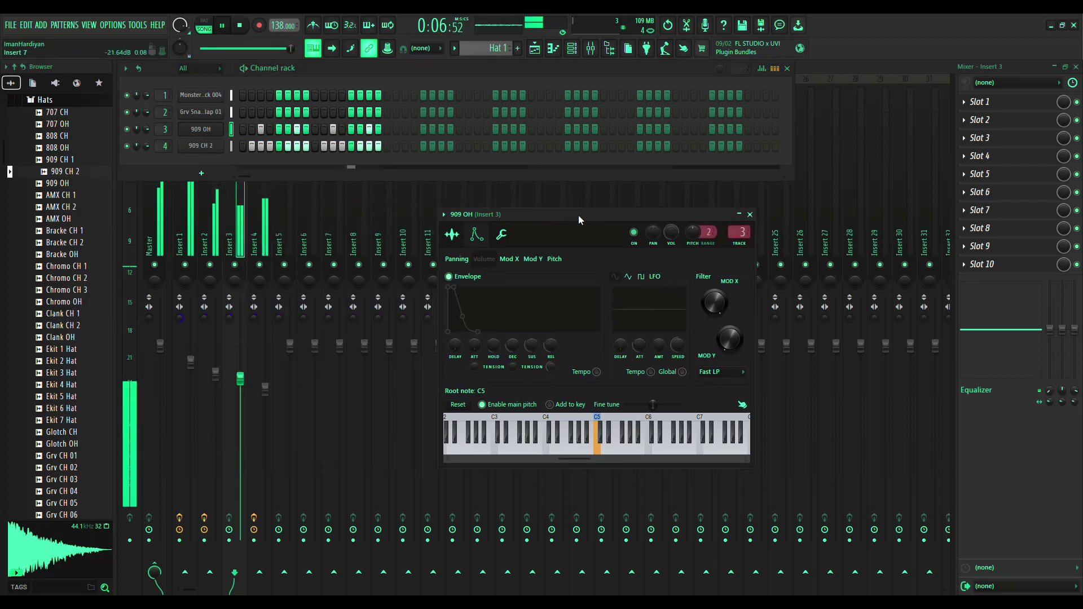
Lower Insert 4's volume fader well below the other drum inserts
{"action": "left_click", "coordinate": [251, 394]}
{"action": "left_click_drag", "start_coordinate": [255, 391], "coordinate": [266, 417]}
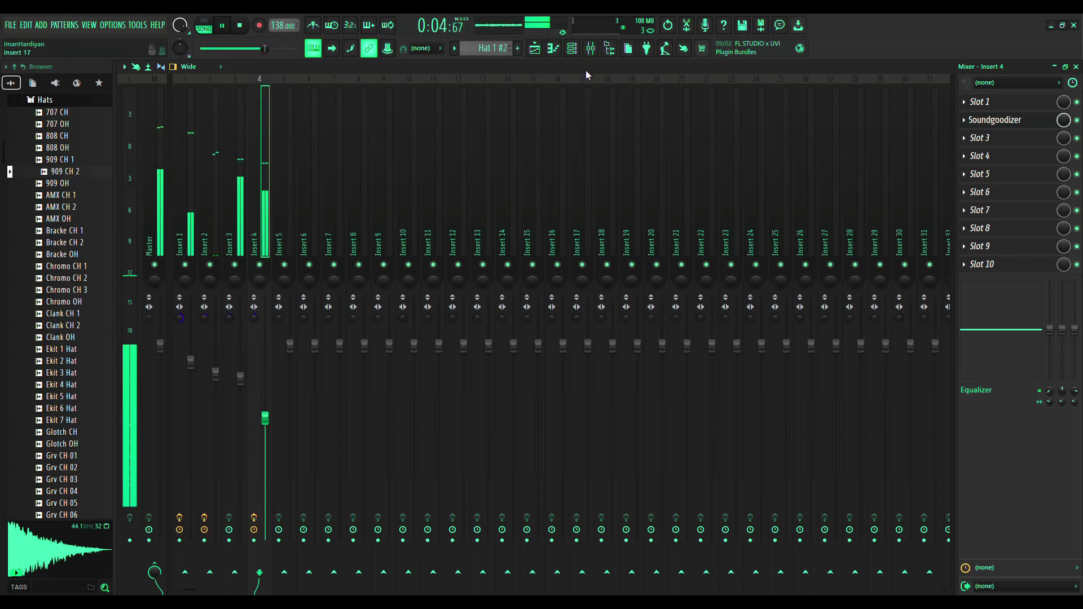
Separate the hats by clearing the 909 OH steps from pattern Hat 1 #2 and the 909 CH 2 steps from Hat 1 #3
{"action": "left_click", "coordinate": [571, 49]}
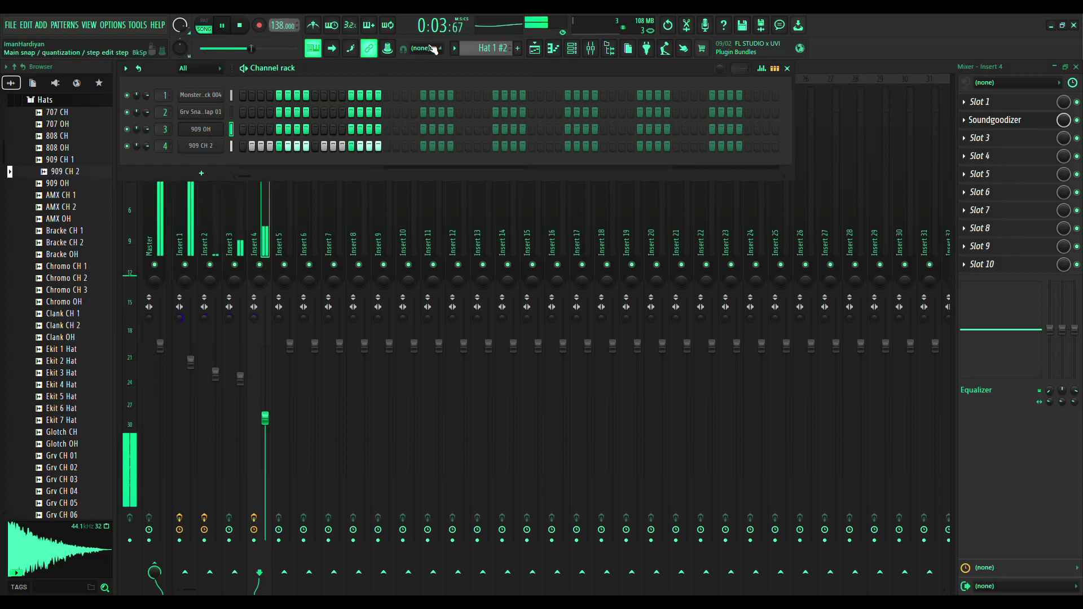
{"action": "scroll", "coordinate": [479, 49], "scroll_direction": "up", "scroll_amount": 1}
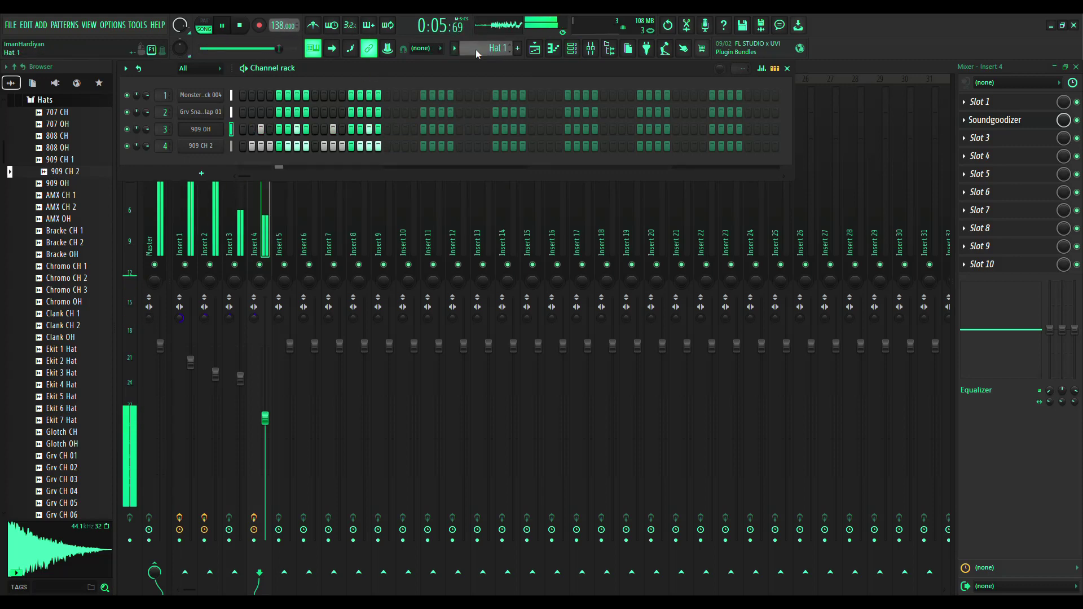
{"action": "key", "text": "F7"}
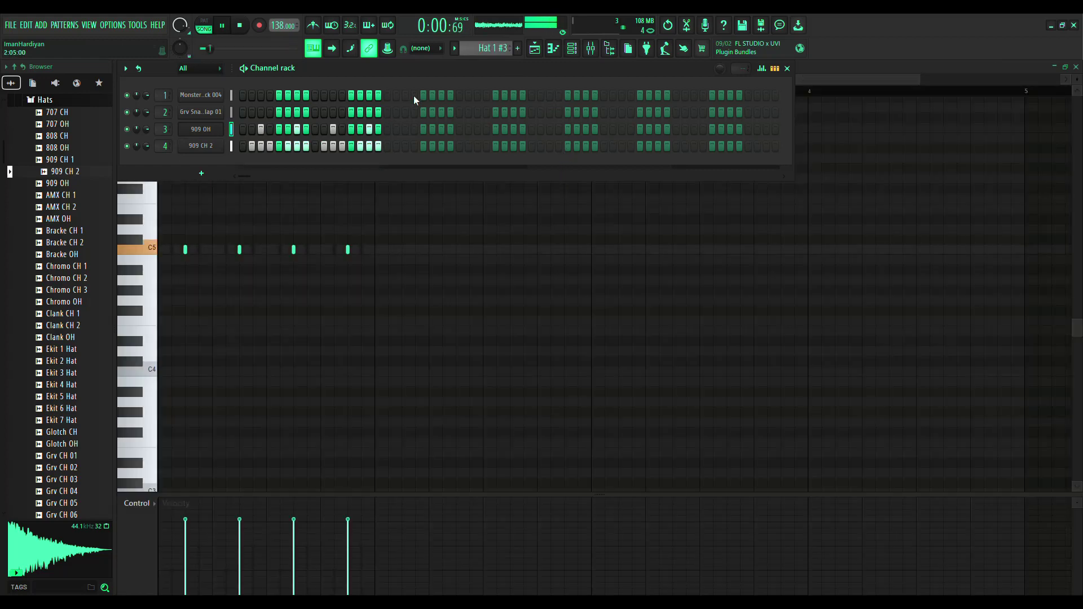
{"action": "left_click_drag", "start_coordinate": [379, 147], "coordinate": [249, 148]}
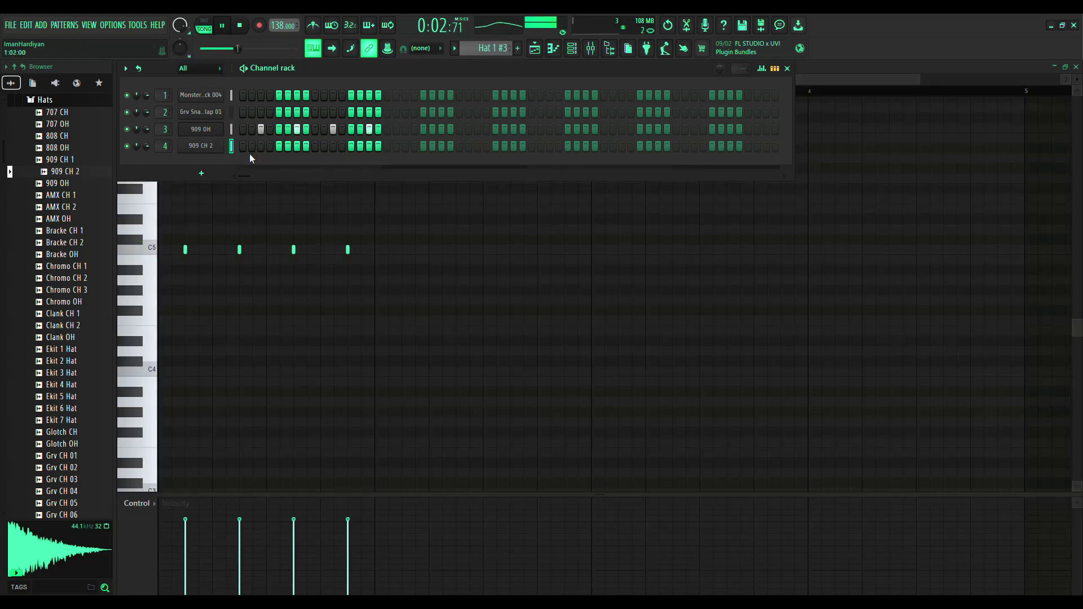
{"action": "left_click", "coordinate": [554, 49]}
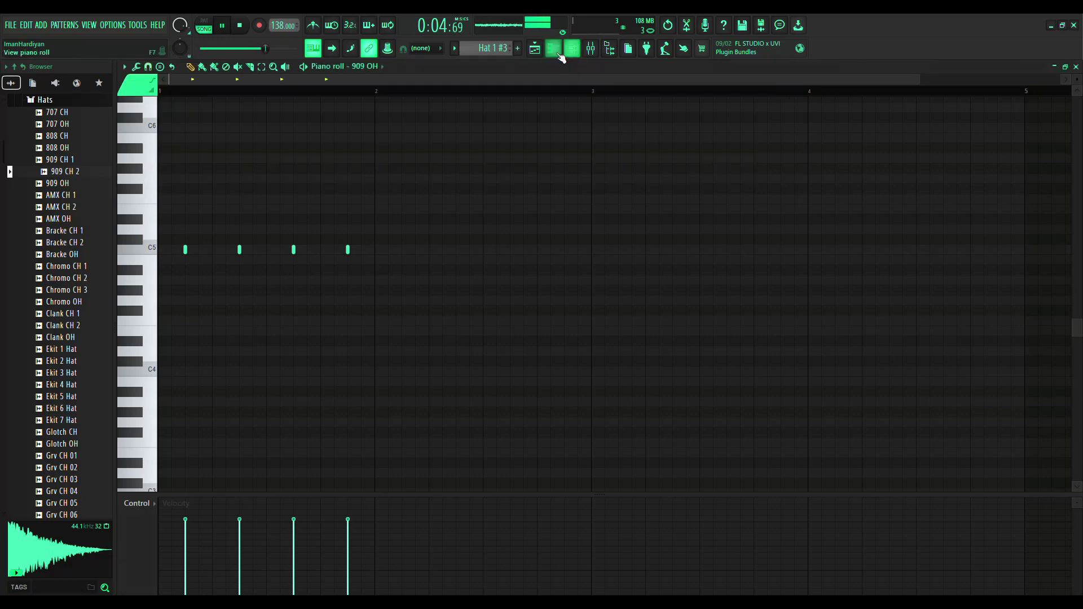
Clear the hat clips from Track 3 in the playlist and paint Hat 1 #3 across bars 1 to 4
{"action": "left_click", "coordinate": [533, 49]}
{"action": "left_click_drag", "start_coordinate": [423, 179], "coordinate": [282, 187]}
{"action": "left_click", "coordinate": [179, 159]}
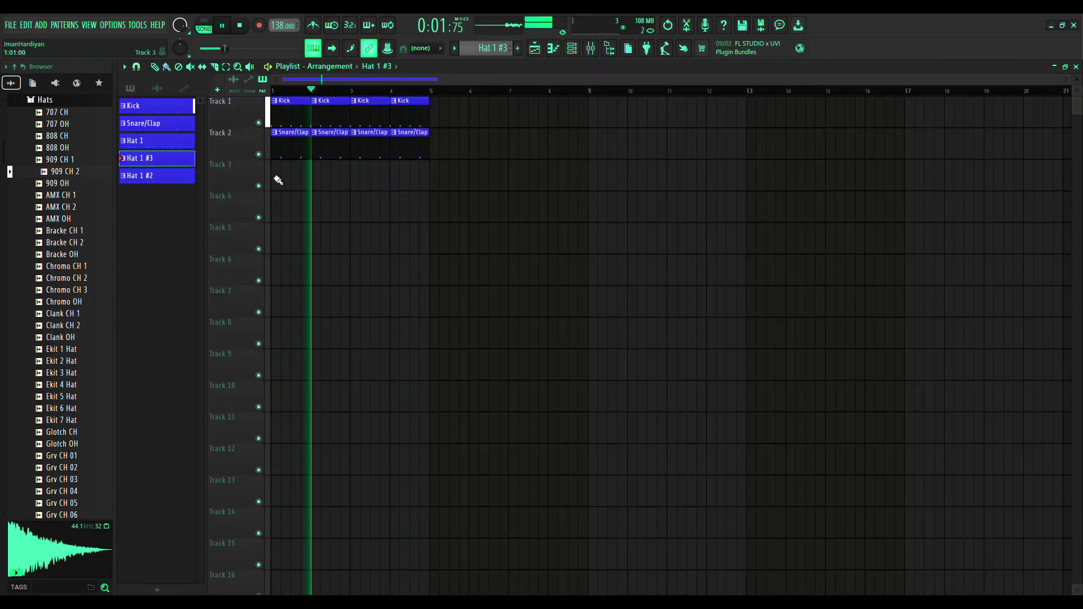
{"action": "left_click_drag", "start_coordinate": [270, 179], "coordinate": [402, 199]}
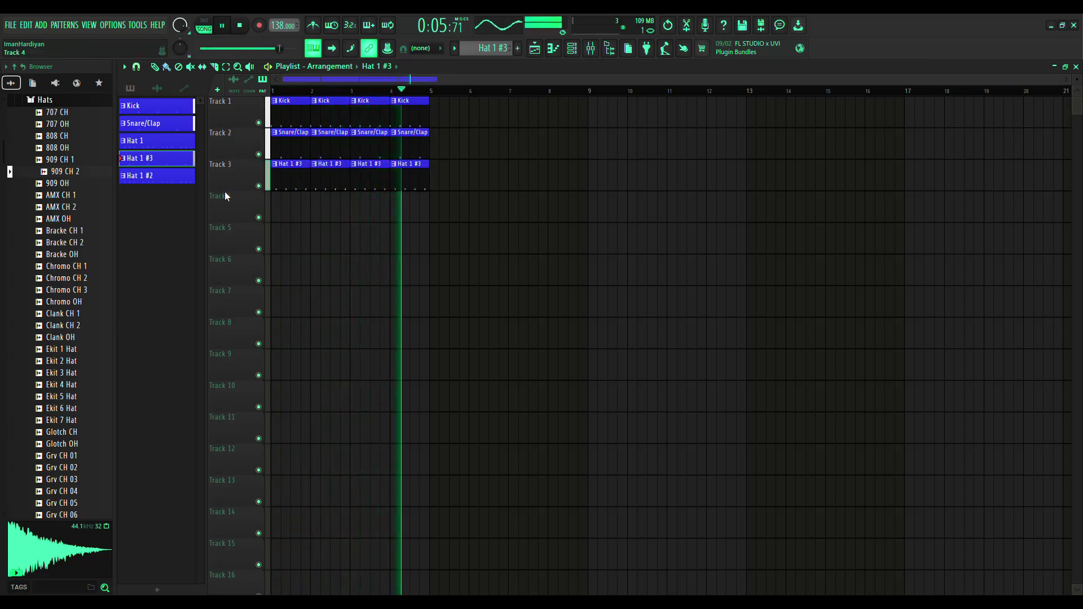
Replace the Hat 1 #3 clips on Track 3 with Hat 1 #2 clips across bars 1 to 4
{"action": "right_click", "coordinate": [424, 186]}
{"action": "left_click", "coordinate": [175, 178]}
{"action": "right_click", "coordinate": [305, 180]}
{"action": "mouse_move", "coordinate": [293, 176]}
{"action": "left_mouse_down"}
{"action": "mouse_move", "coordinate": [411, 188]}
{"action": "mouse_move", "coordinate": [398, 182]}
{"action": "left_mouse_up"}
{"action": "right_click", "coordinate": [395, 180]}
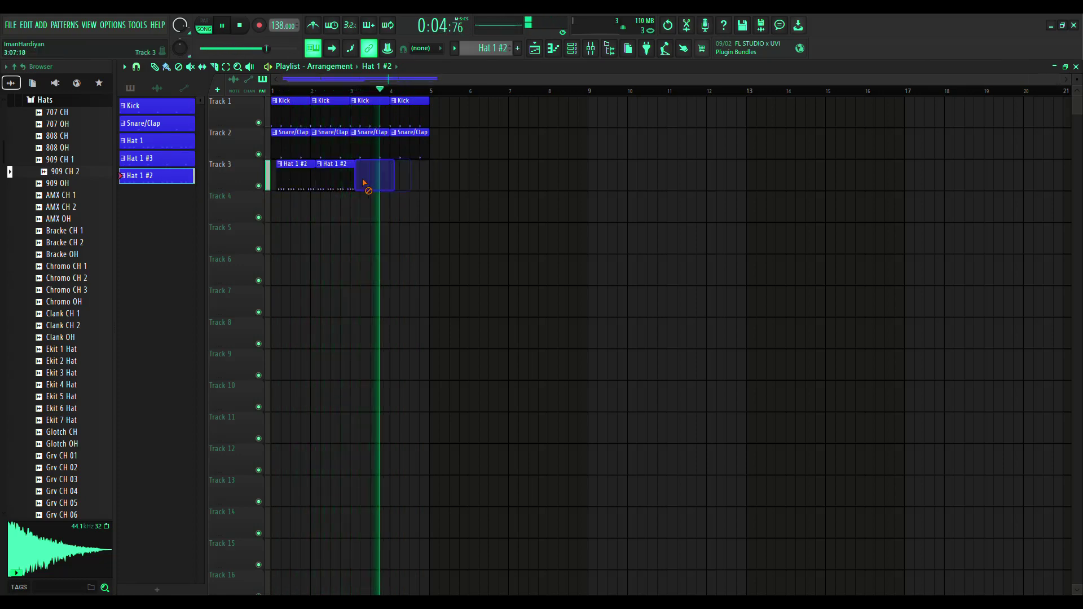
{"action": "left_click_drag", "start_coordinate": [277, 177], "coordinate": [401, 198]}
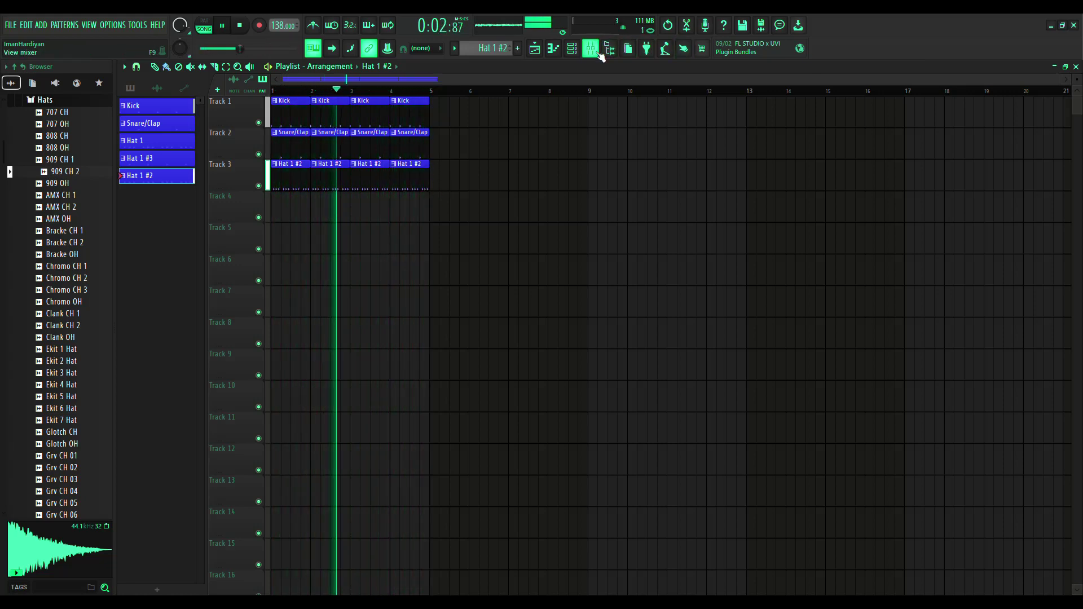
Open Insert 1's Fruity parametric EQ 2 and raise band 5 into a gentle boost in the high mids
{"action": "key", "text": "F9"}
{"action": "left_click", "coordinate": [186, 168]}
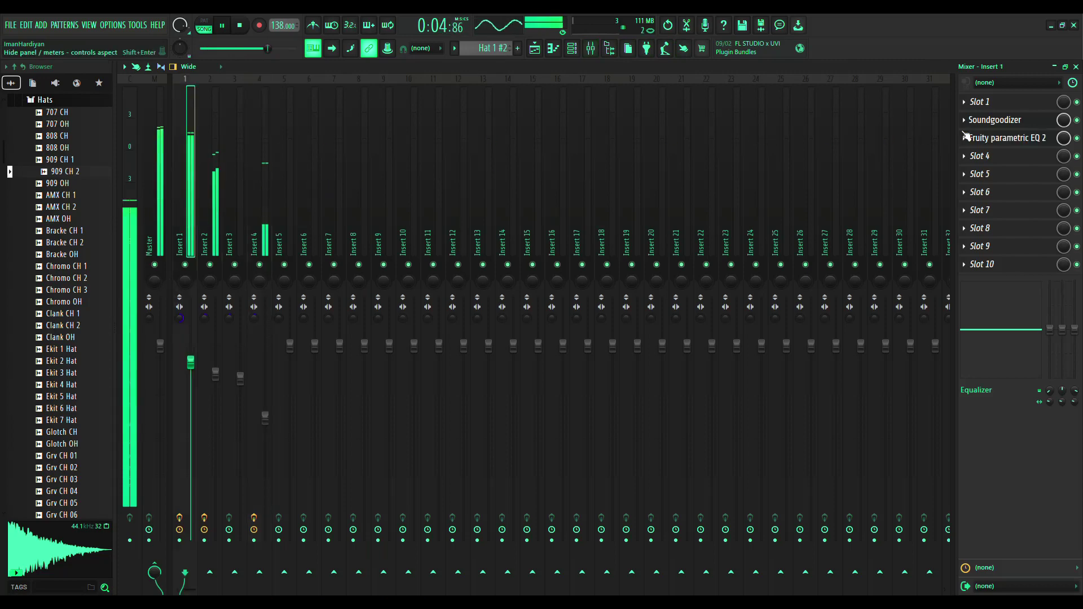
{"action": "left_click", "coordinate": [1015, 141]}
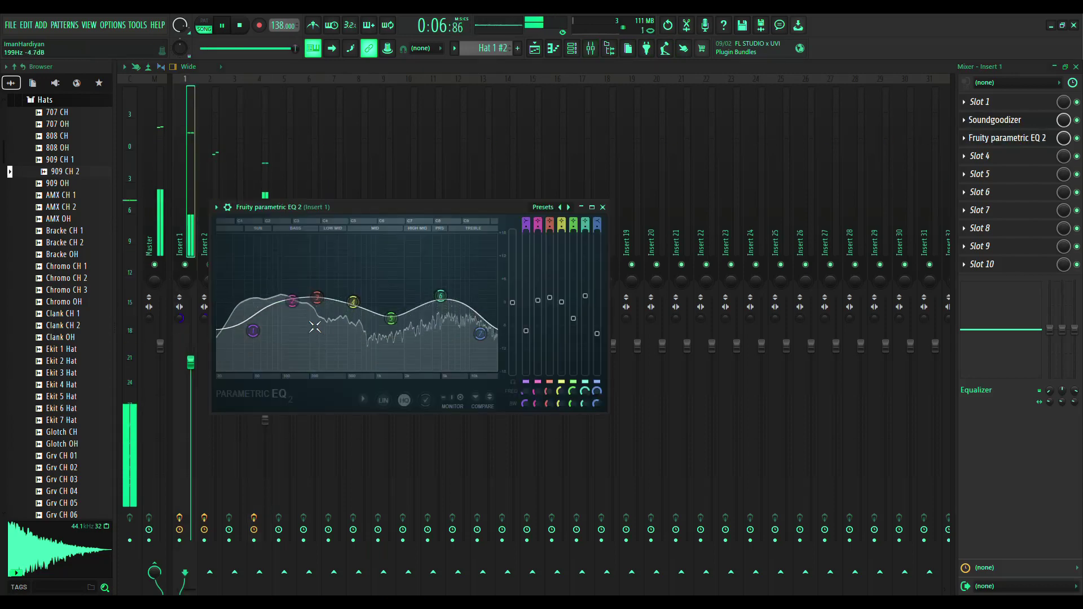
{"action": "left_click_drag", "start_coordinate": [375, 322], "coordinate": [409, 293]}
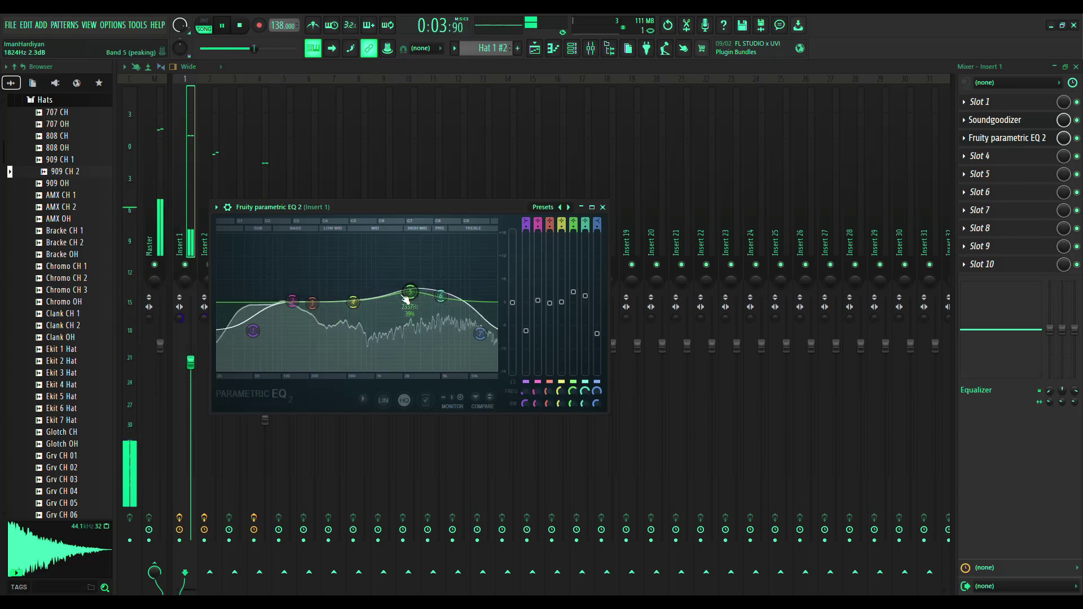
Lower EQ bands 1 and 2, boost band 3 by 2.4 dB at 196 Hz, and slightly reduce the band 5 boost
{"action": "left_click_drag", "start_coordinate": [316, 310], "coordinate": [310, 313]}
{"action": "left_click_drag", "start_coordinate": [253, 332], "coordinate": [239, 351]}
{"action": "left_click_drag", "start_coordinate": [289, 304], "coordinate": [309, 294]}
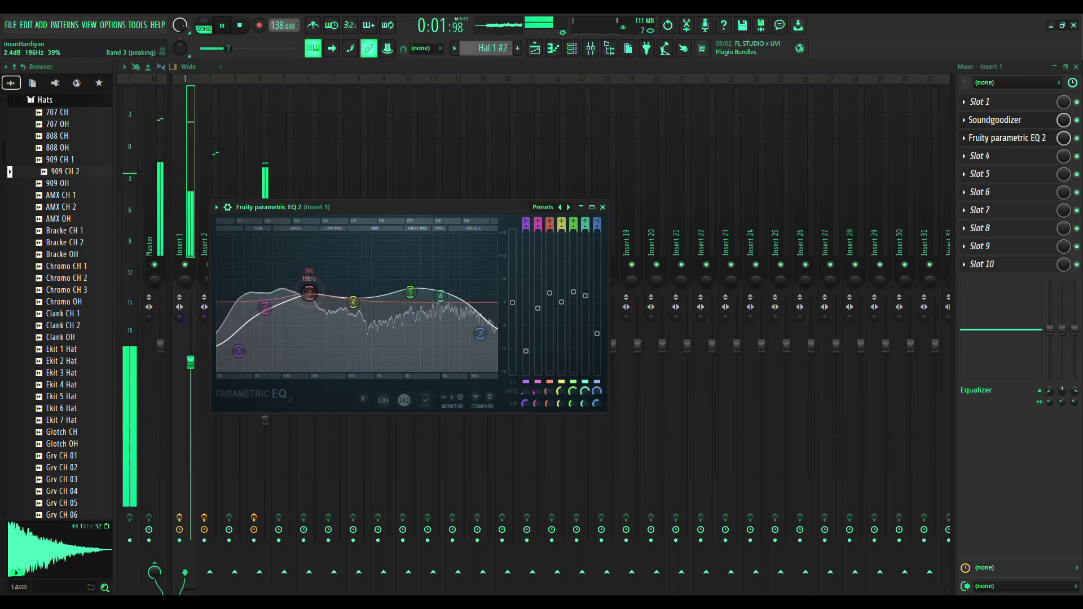
{"action": "left_click_drag", "start_coordinate": [410, 292], "coordinate": [356, 303]}
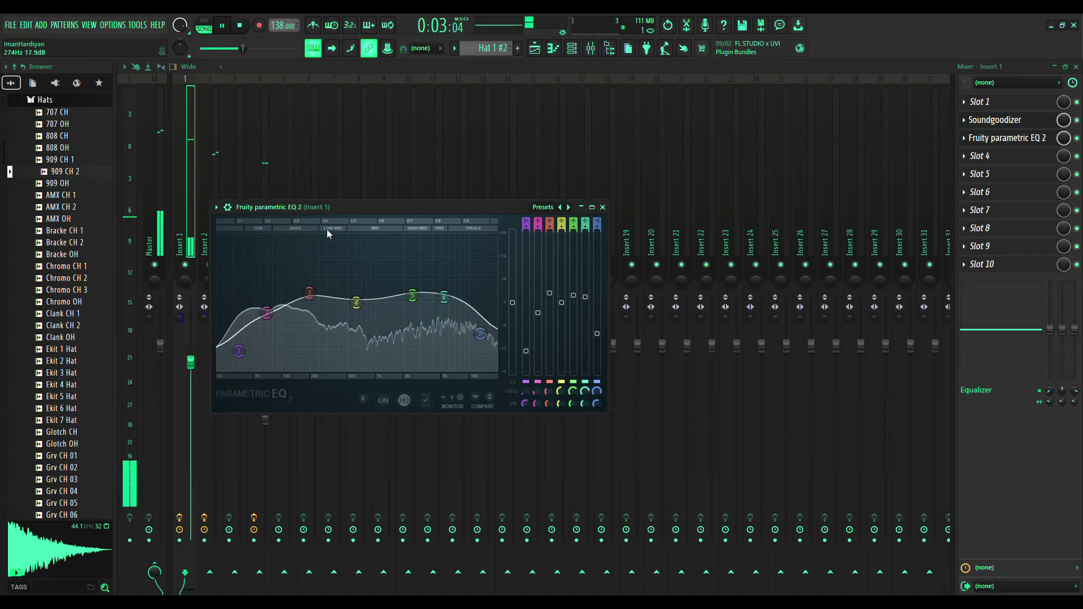
{"action": "left_click_drag", "start_coordinate": [344, 212], "coordinate": [567, 178]}
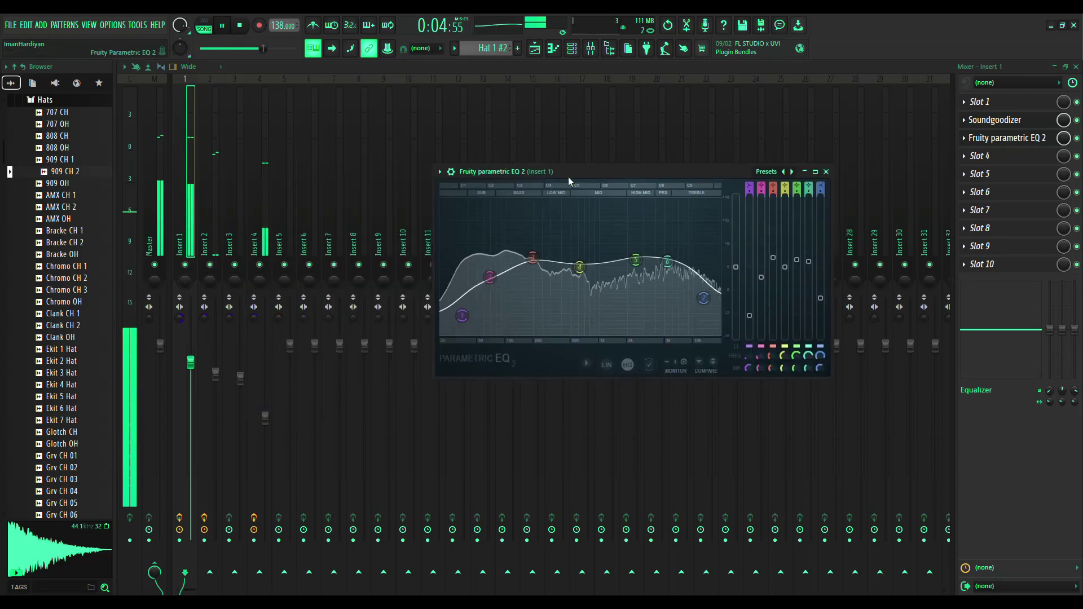
Paint Hat 1 clips across bars 1 to 4 and move them onto Track 3 in place of the Hat 1 #2 clips
{"action": "left_click", "coordinate": [573, 50]}
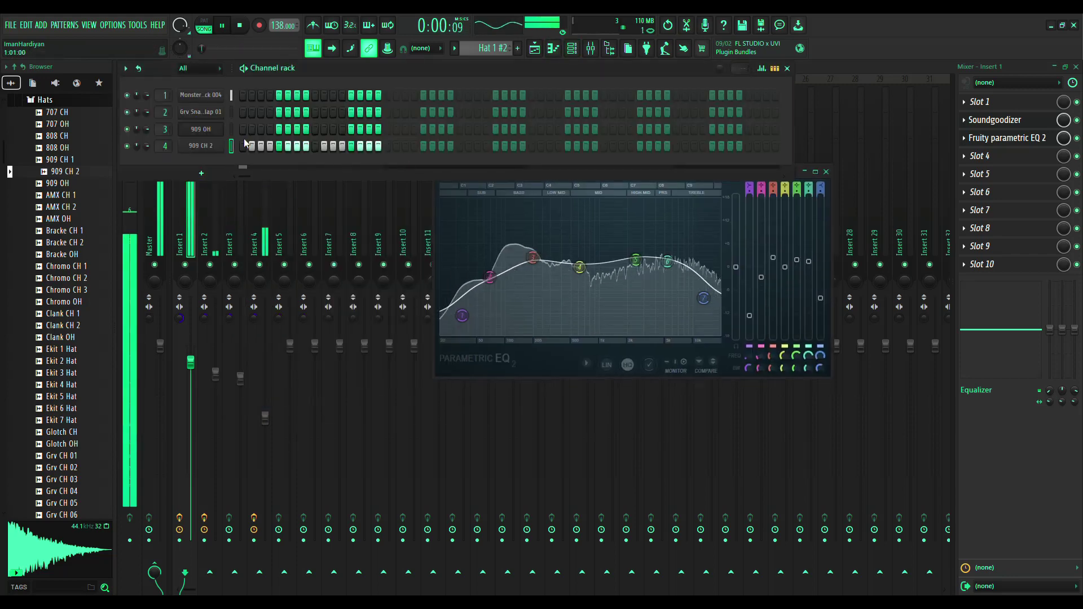
{"action": "left_click", "coordinate": [537, 51]}
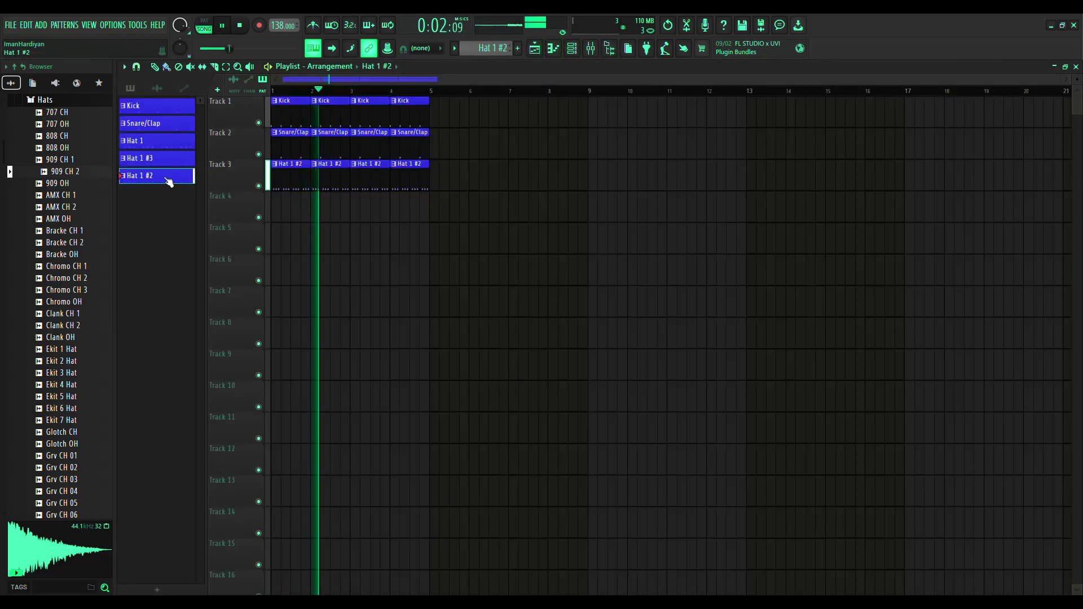
{"action": "mouse_move", "coordinate": [279, 212]}
{"action": "left_mouse_down"}
{"action": "mouse_move", "coordinate": [415, 227]}
{"action": "mouse_move", "coordinate": [278, 193]}
{"action": "mouse_move", "coordinate": [259, 209]}
{"action": "left_mouse_up"}
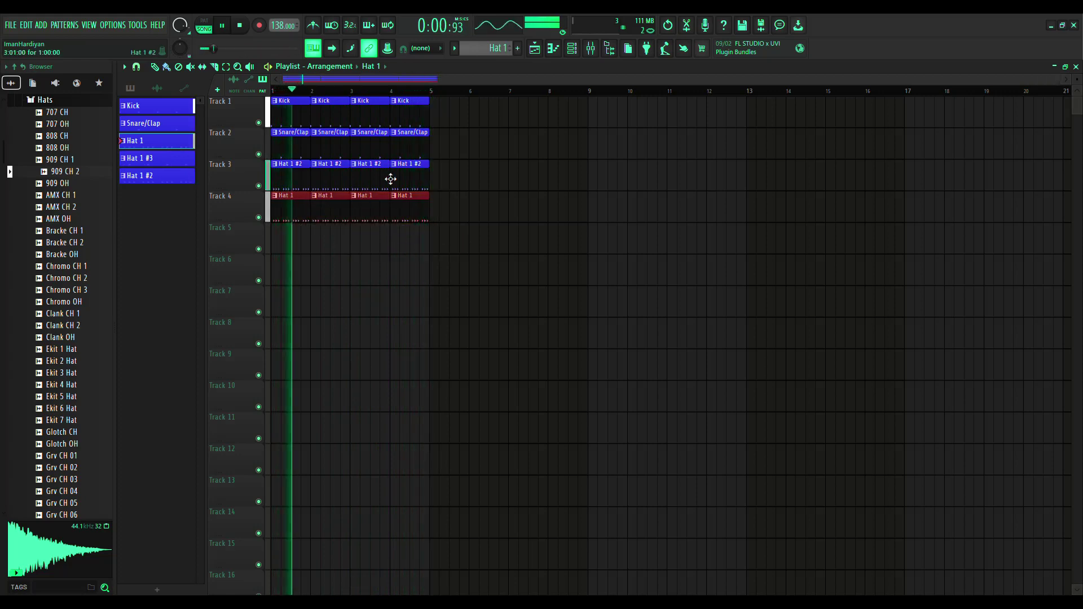
{"action": "left_click_drag", "start_coordinate": [406, 180], "coordinate": [310, 180]}
{"action": "left_click_drag", "start_coordinate": [415, 213], "coordinate": [389, 178]}
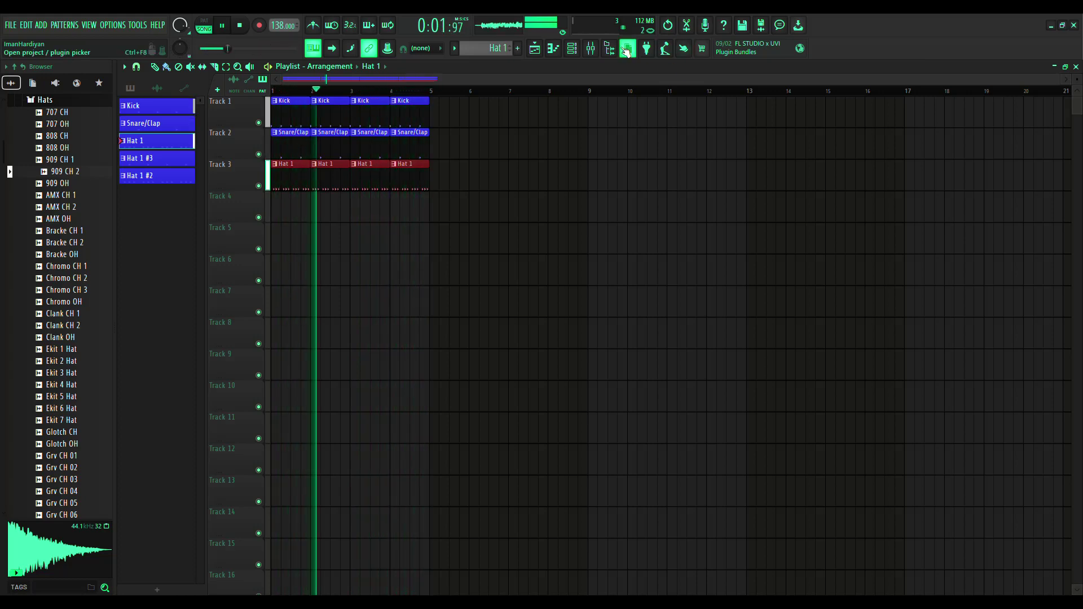
Set Insert 4's volume to 67% (-8.0 dB), select Insert 3 and stop playback
{"action": "key", "text": "F9"}
{"action": "left_click_drag", "start_coordinate": [265, 418], "coordinate": [265, 411]}
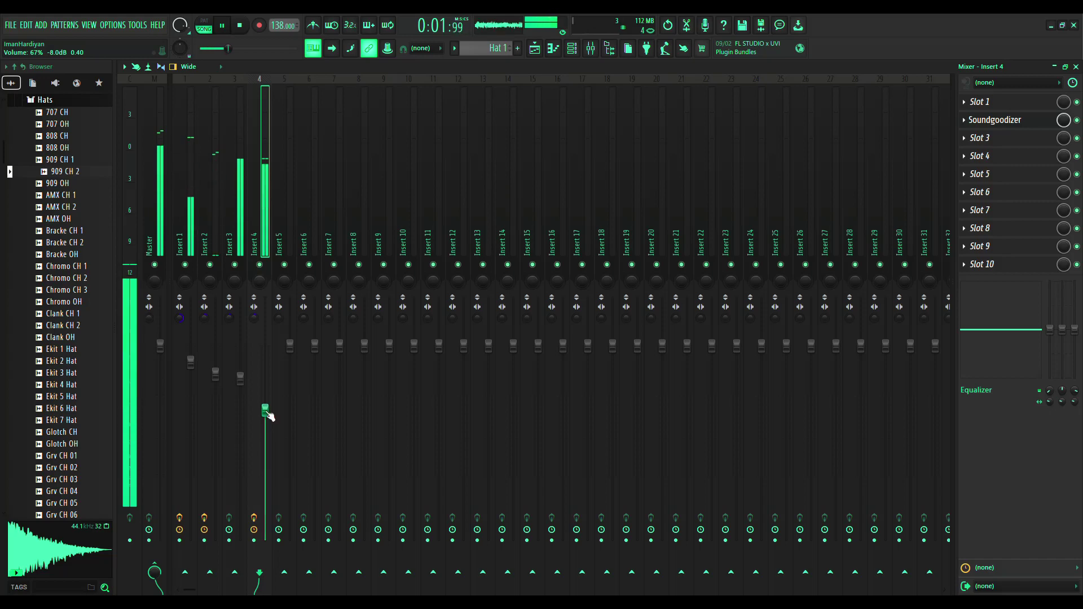
{"action": "left_click", "coordinate": [242, 379]}
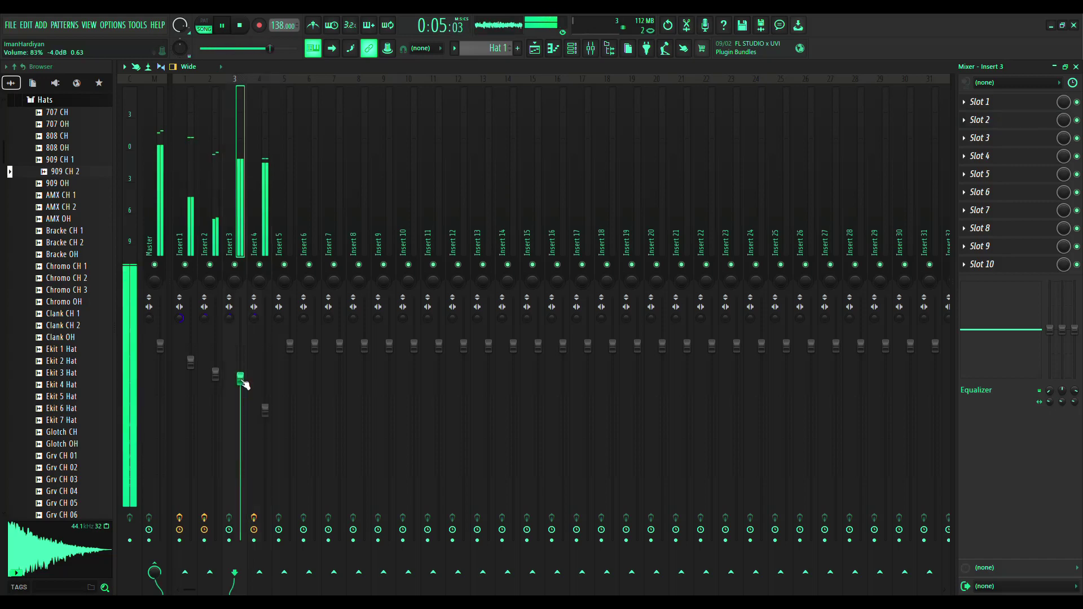
{"action": "left_click", "coordinate": [240, 26]}
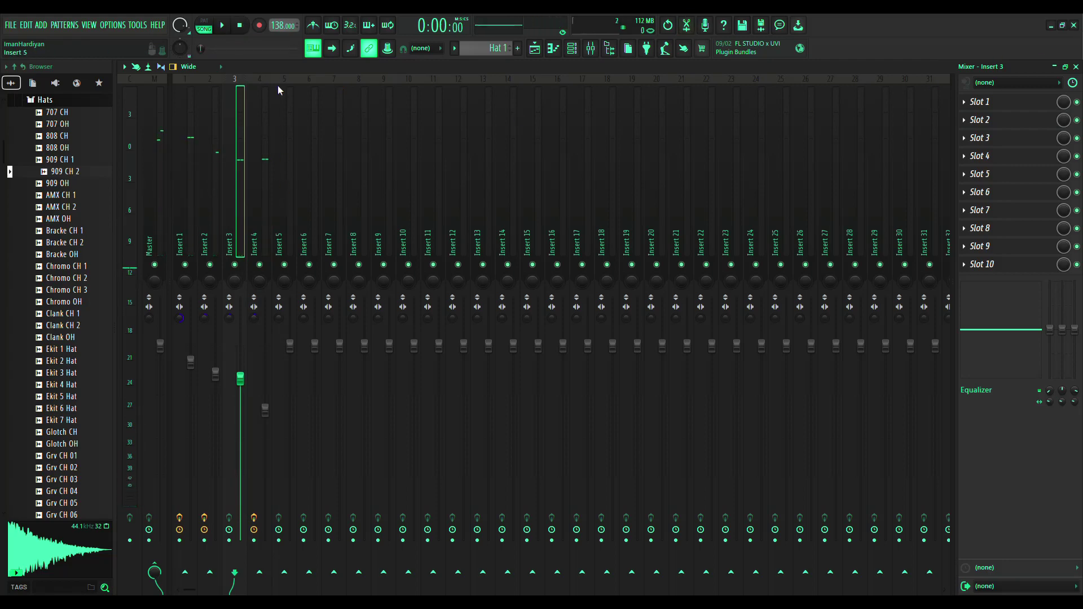
Add a Harmless synth channel and audition its bass presets, ending on Just the Sub GOL
{"action": "left_click", "coordinate": [572, 48]}
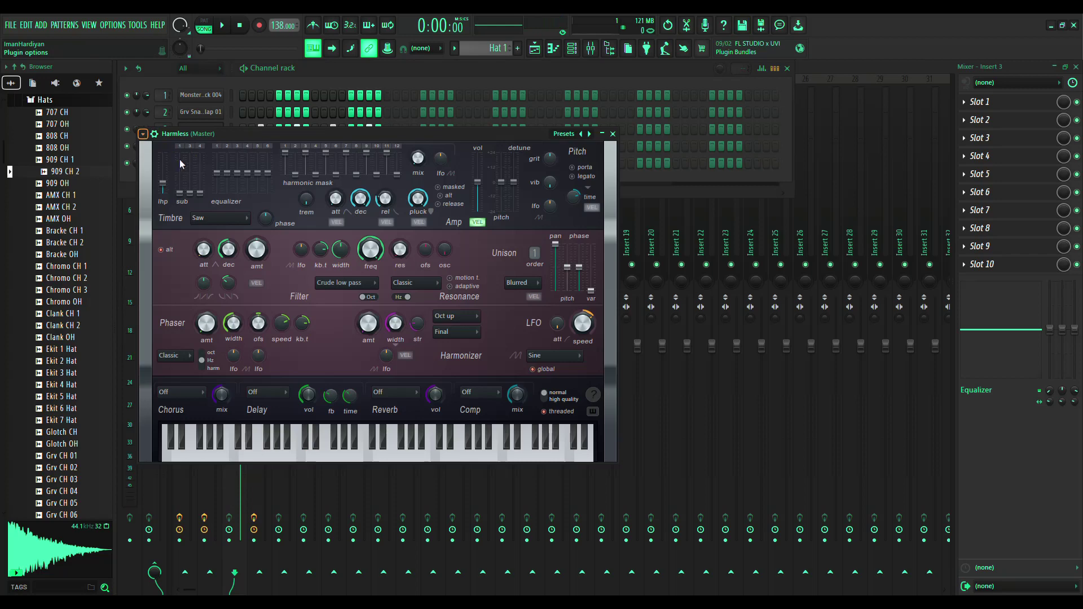
{"action": "left_click", "coordinate": [308, 130]}
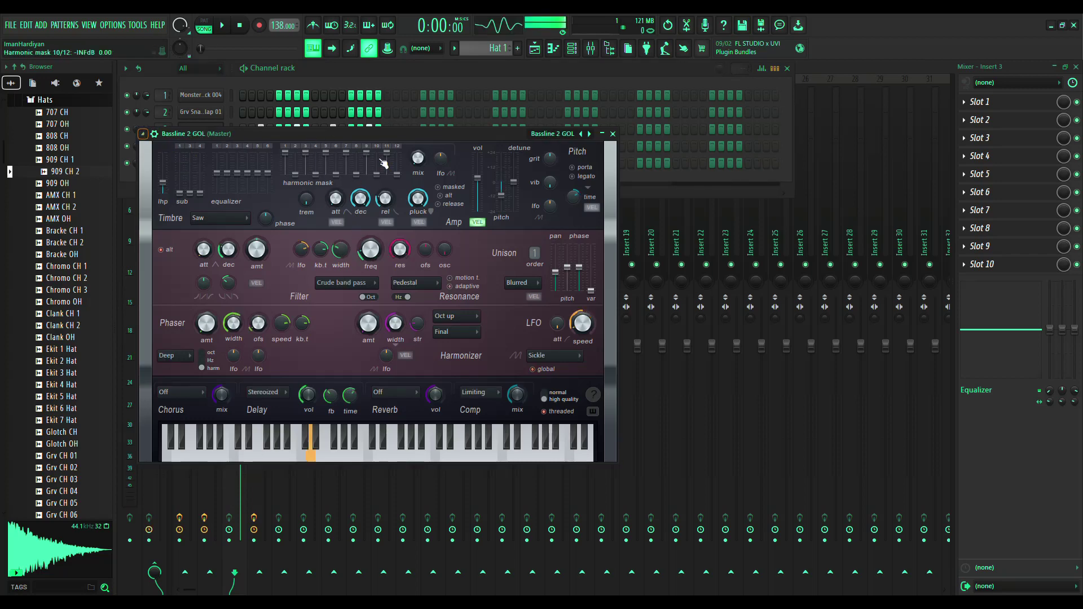
{"action": "left_click", "coordinate": [589, 134]}
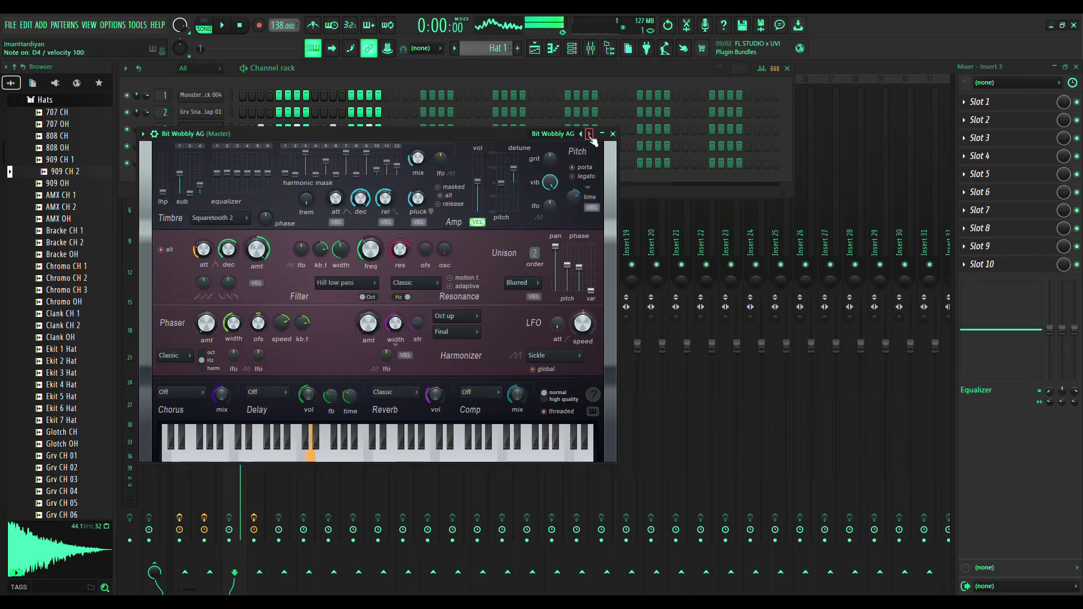
{"action": "left_click", "coordinate": [590, 133]}
{"action": "left_click", "coordinate": [589, 134]}
{"action": "left_click", "coordinate": [590, 133]}
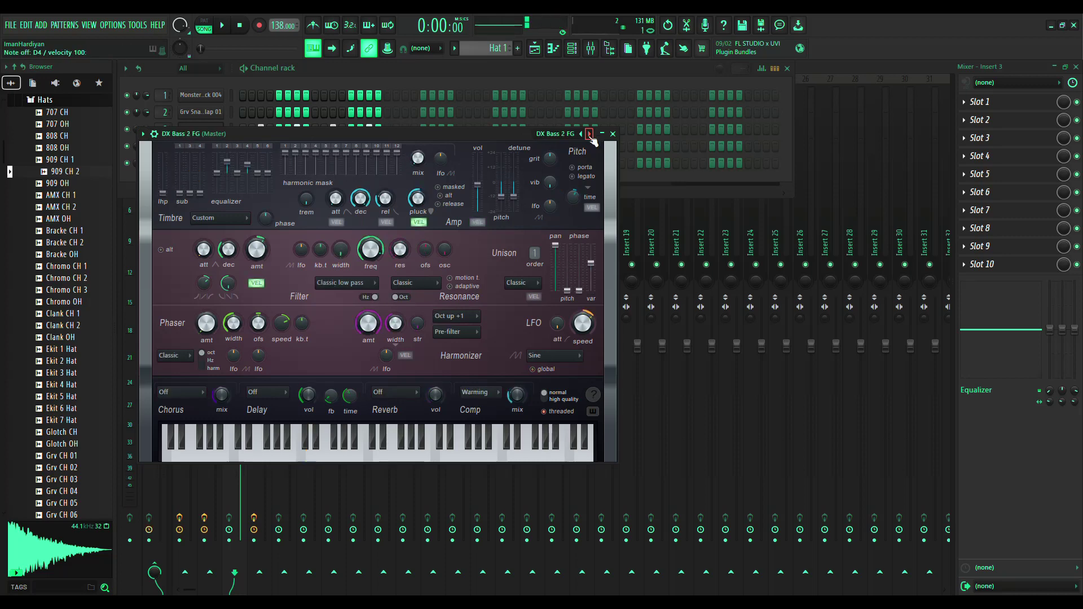
{"action": "left_click", "coordinate": [589, 133]}
{"action": "left_click", "coordinate": [589, 134]}
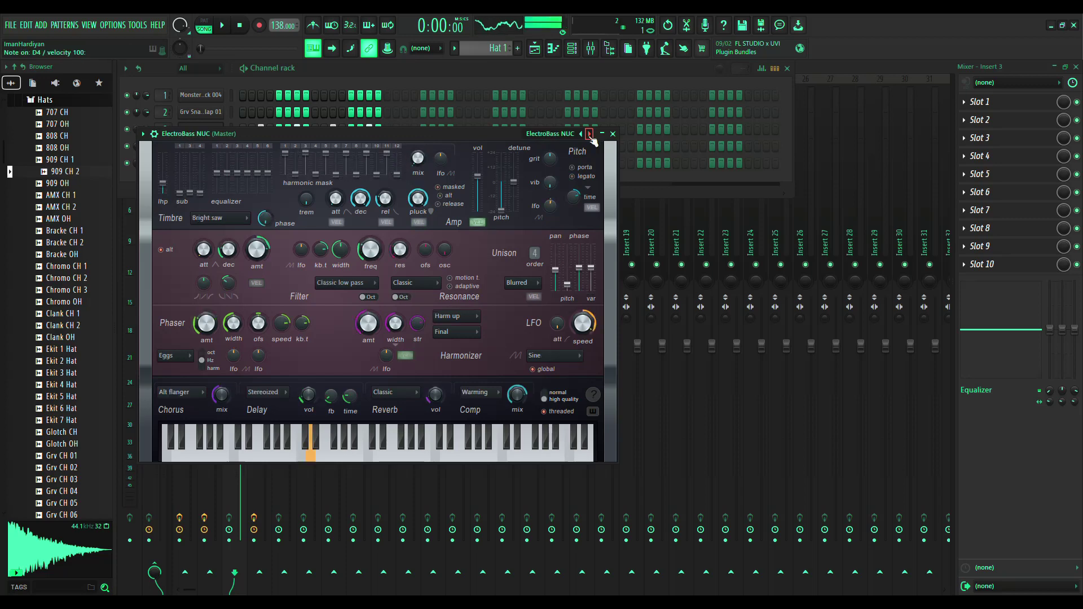
{"action": "left_click", "coordinate": [590, 134]}
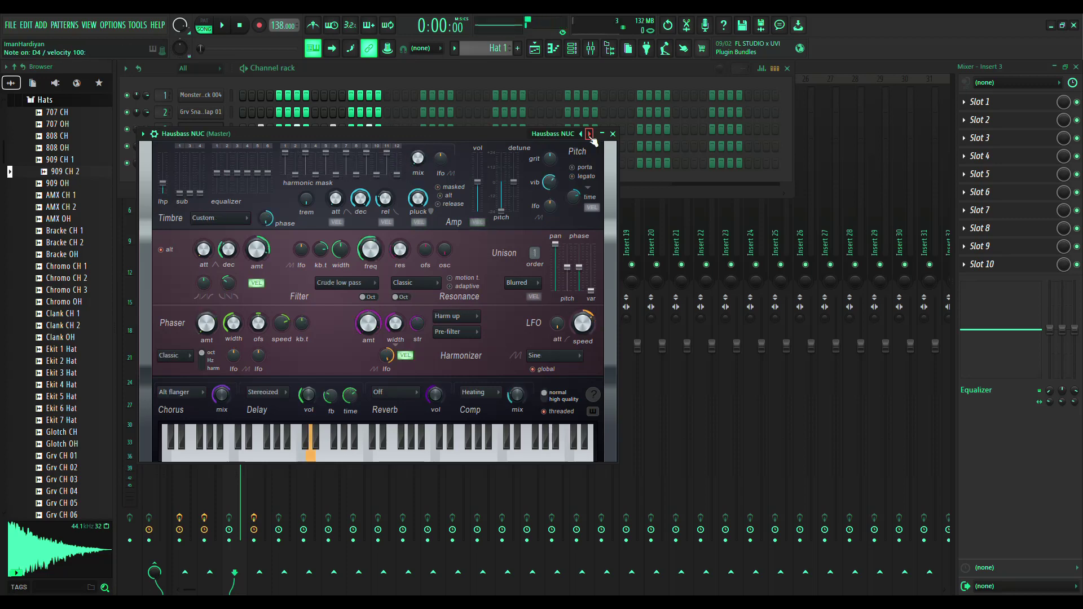
{"action": "left_click", "coordinate": [590, 134]}
{"action": "left_click", "coordinate": [590, 134]}
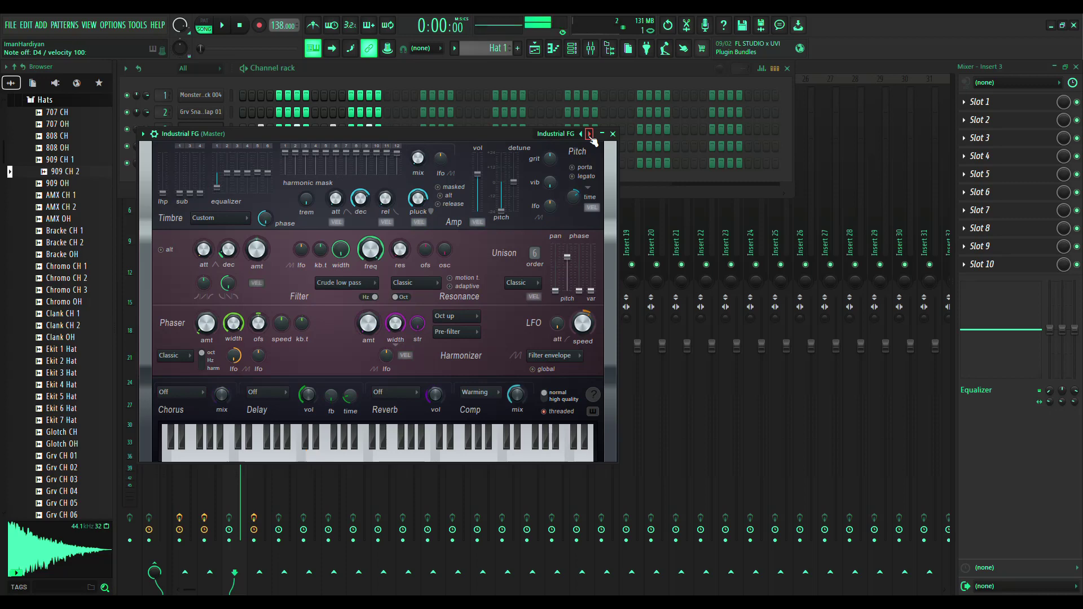
{"action": "left_click", "coordinate": [589, 134]}
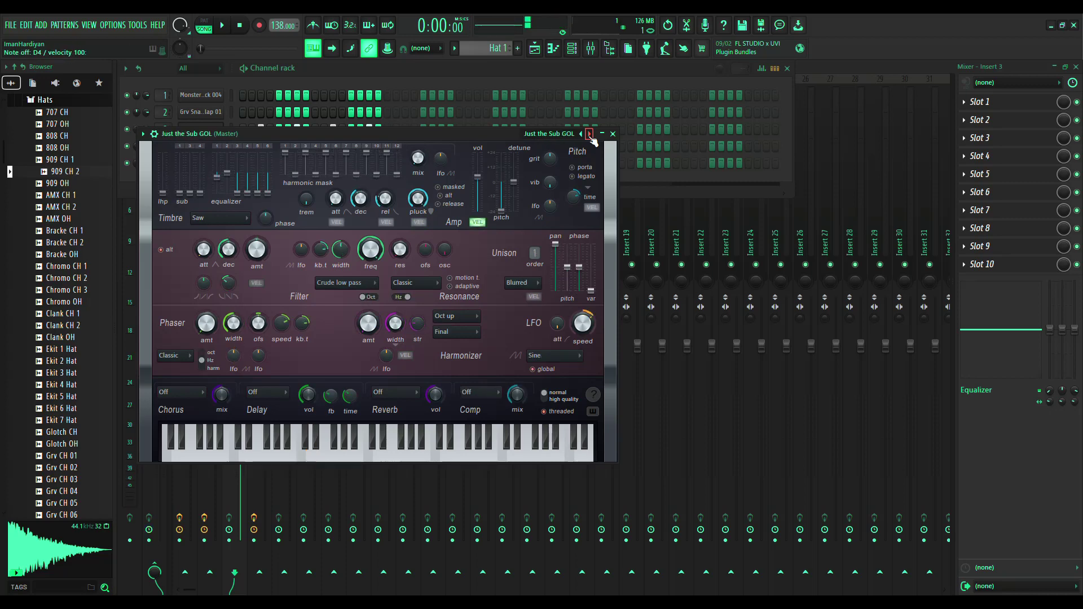
Draw four D4 notes, each two steps long, on the off-beats of bar 1 in Pattern 6 for Just the Sub GOL
{"action": "left_click", "coordinate": [557, 51]}
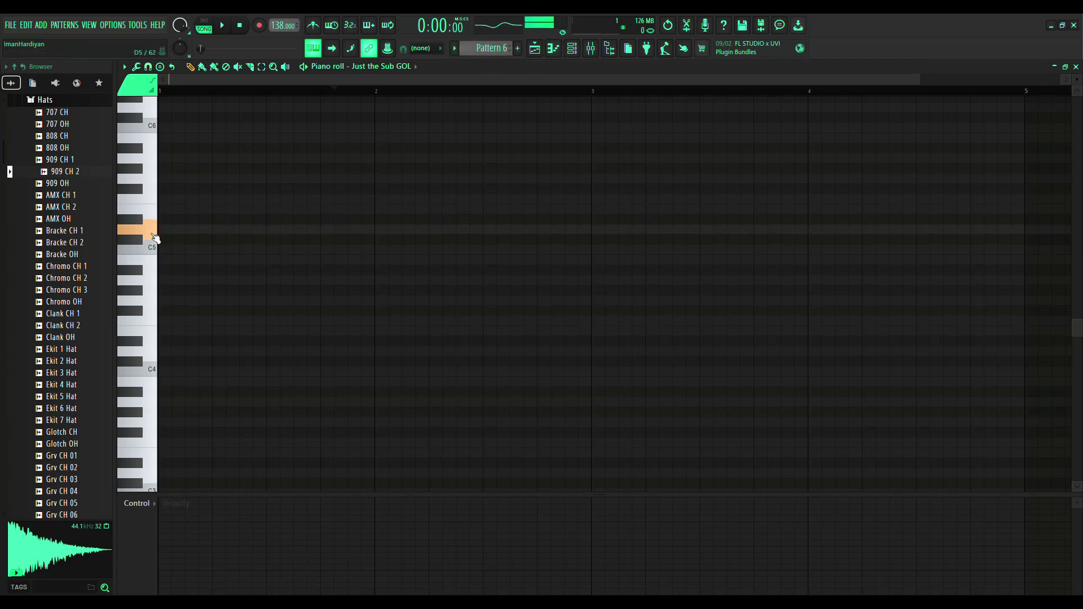
{"action": "left_click", "coordinate": [188, 353]}
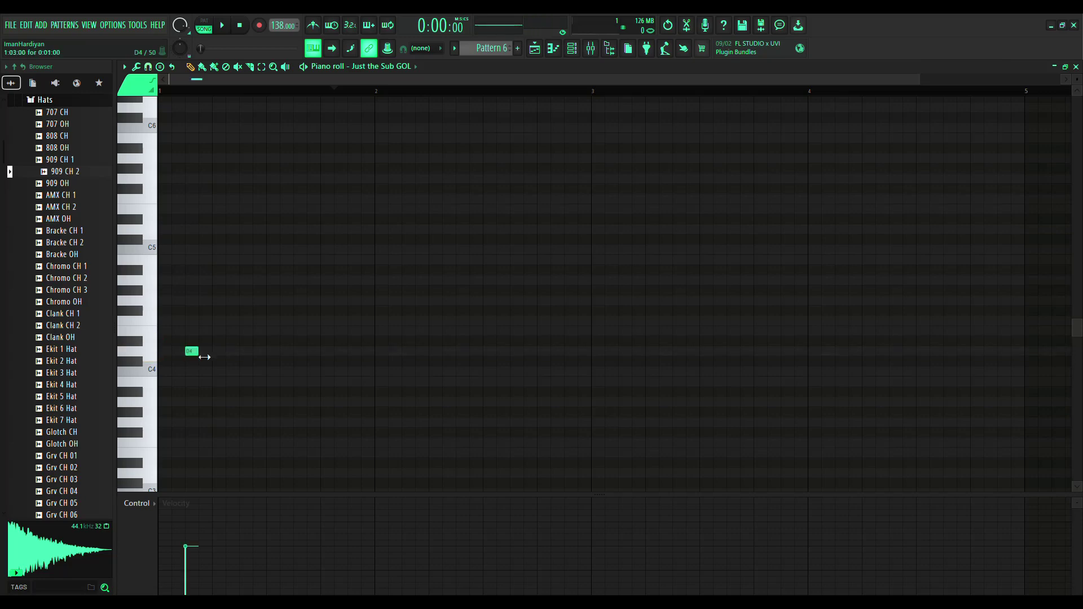
{"action": "left_click", "coordinate": [241, 353]}
{"action": "left_click", "coordinate": [295, 354]}
{"action": "left_click", "coordinate": [351, 354]}
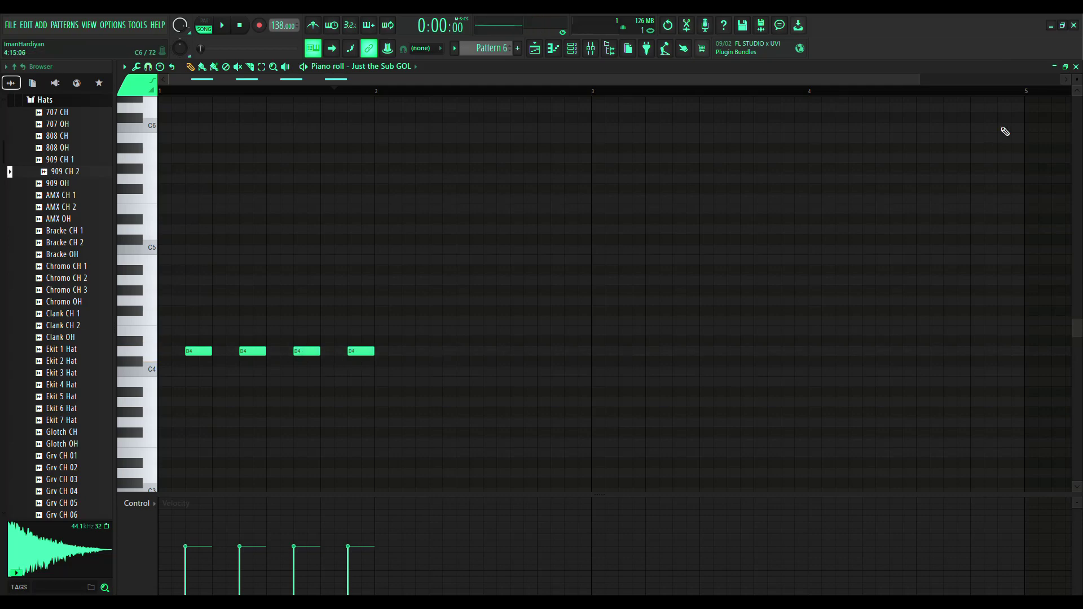
Paint Pattern 6 clips across bars 1 to 4 of Track 4, rename the pattern Sub Bass 1 in red and start playback
{"action": "left_click", "coordinate": [554, 50]}
{"action": "left_click", "coordinate": [279, 215]}
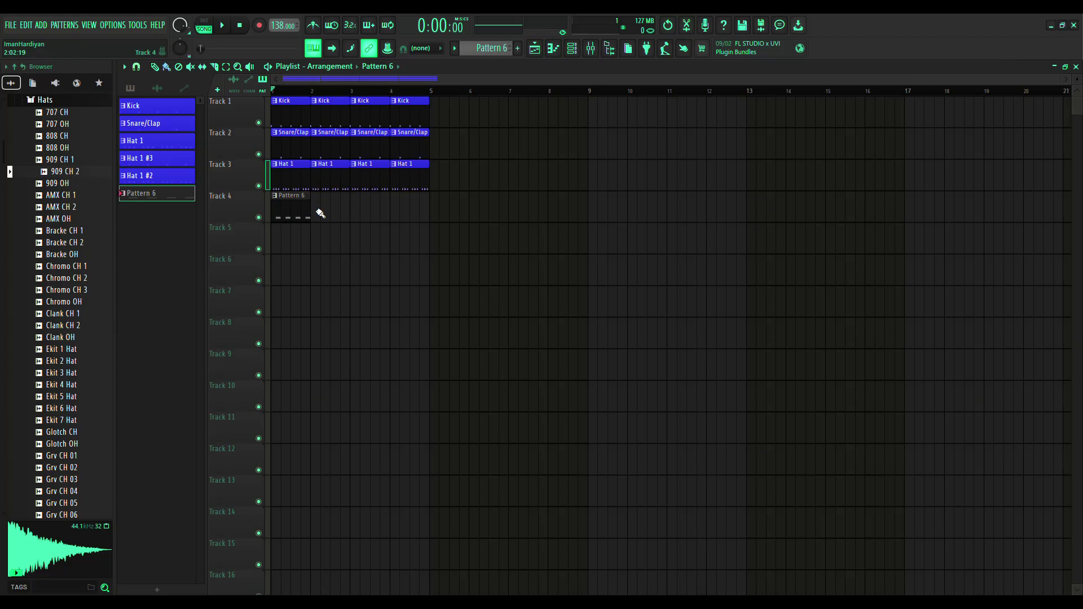
{"action": "left_click_drag", "start_coordinate": [318, 213], "coordinate": [422, 217]}
{"action": "key", "text": "space"}
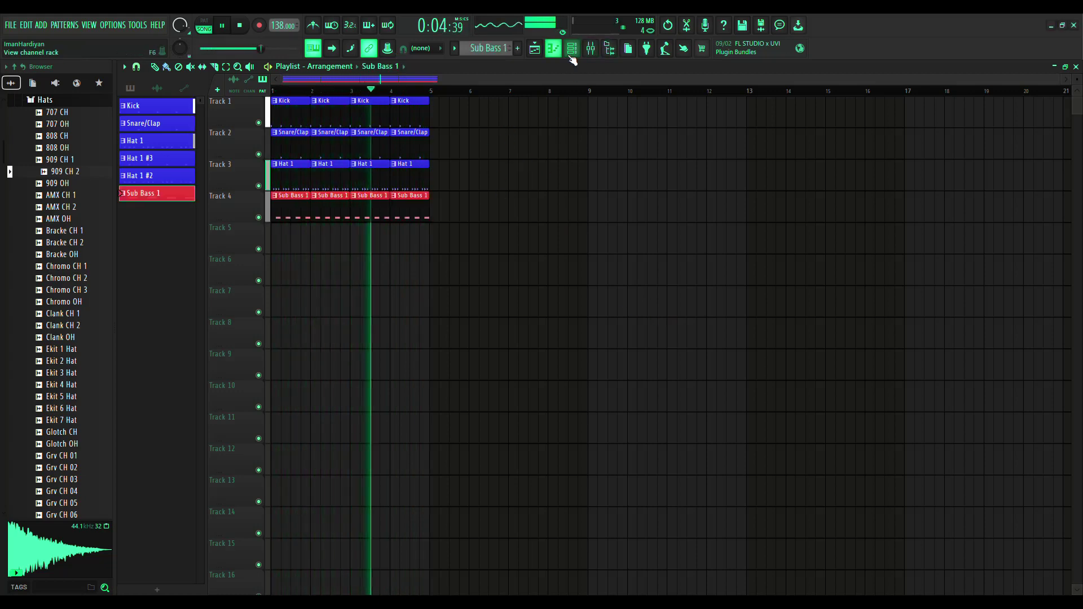
Route the Just the Sub GOL channel to mixer Insert 11 and show that insert in the mixer
{"action": "key", "text": "F6"}
{"action": "left_click_drag", "start_coordinate": [168, 167], "coordinate": [168, 132]}
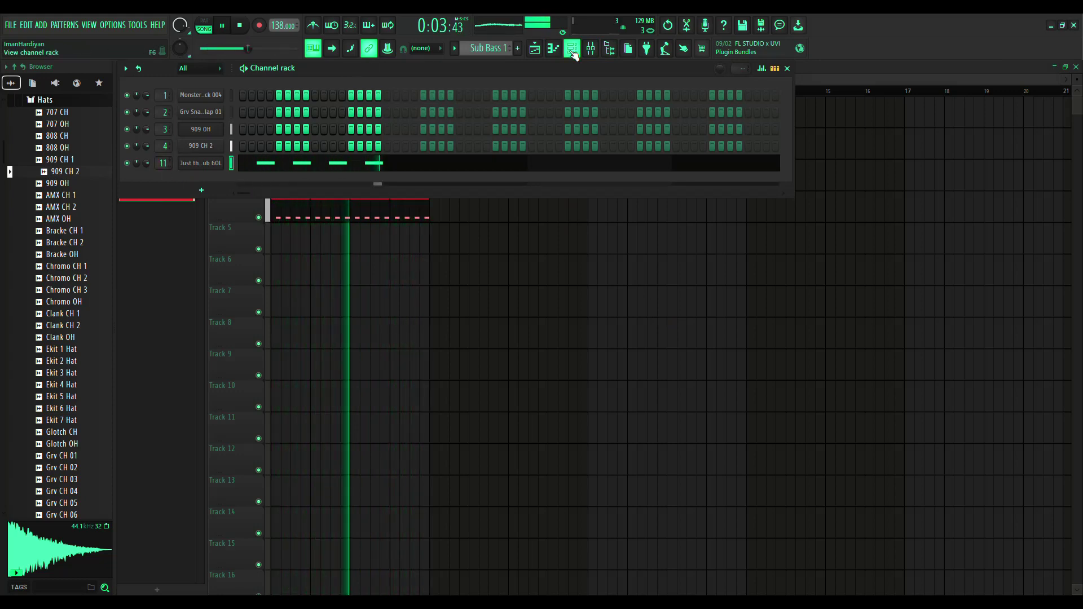
{"action": "key", "text": "F6"}
{"action": "key", "text": "F9"}
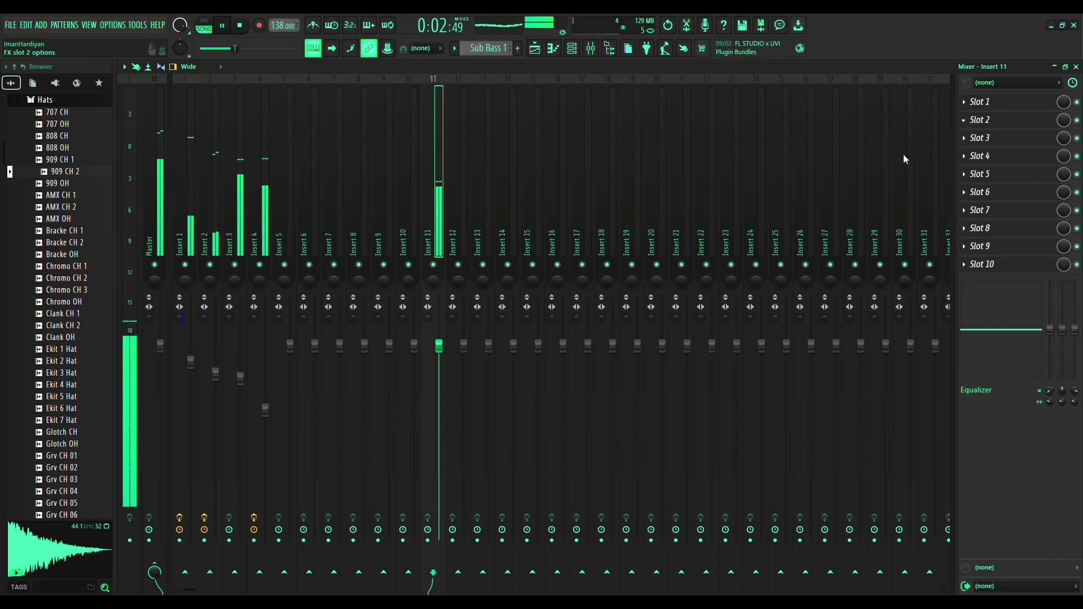
Try Fruity parametric EQ 2 in slot 2 of Insert 11 and replace it with Soundgoodizer
{"action": "left_click", "coordinate": [833, 419]}
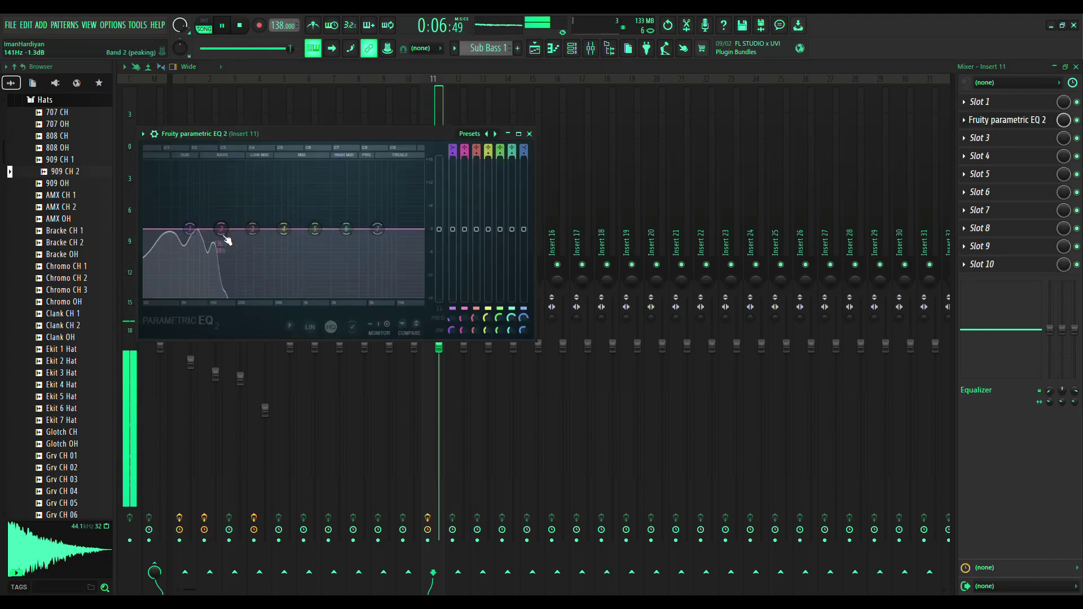
{"action": "left_click_drag", "start_coordinate": [221, 228], "coordinate": [191, 212]}
{"action": "left_click", "coordinate": [967, 120]}
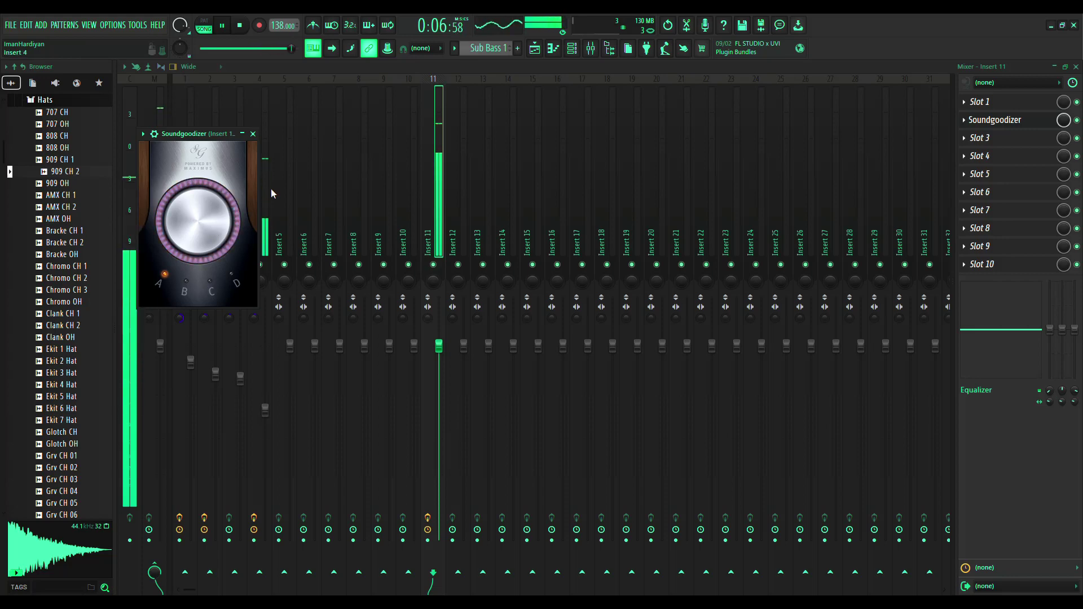
{"action": "left_click", "coordinate": [185, 285]}
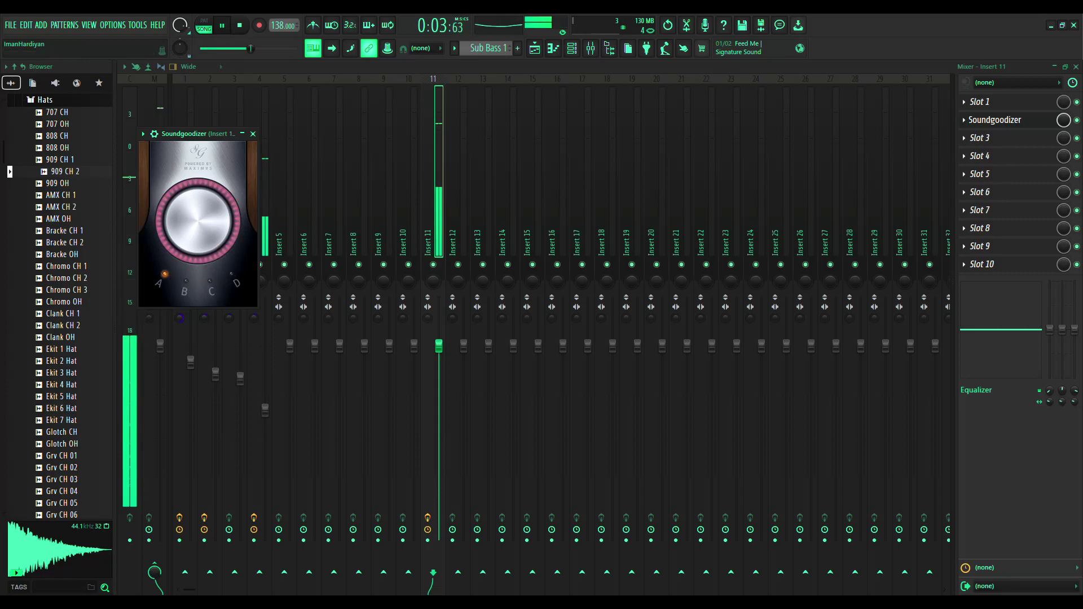
Add Fruity parametric EQ 2 to slot 3 of Insert 11, after Soundgoodizer
{"action": "left_click", "coordinate": [985, 141]}
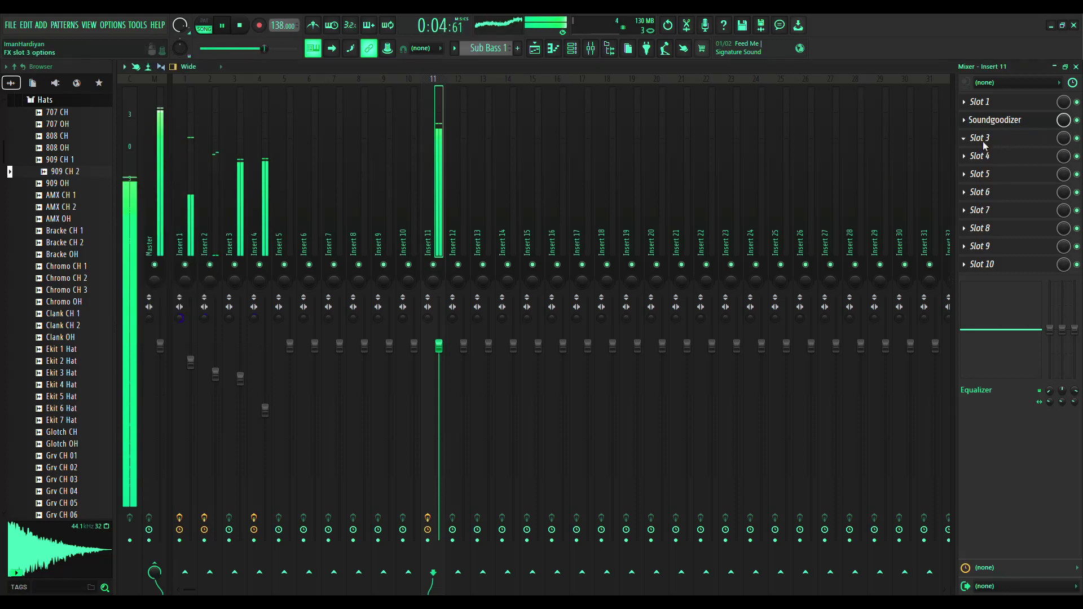
{"action": "left_click", "coordinate": [838, 424]}
{"action": "left_click_drag", "start_coordinate": [347, 157], "coordinate": [733, 160]}
Lower the volumes of Inserts 3, 4 and 11 during playback, setting Insert 11 to 66% (-8.3 dB)
{"action": "left_click_drag", "start_coordinate": [445, 351], "coordinate": [445, 368]}
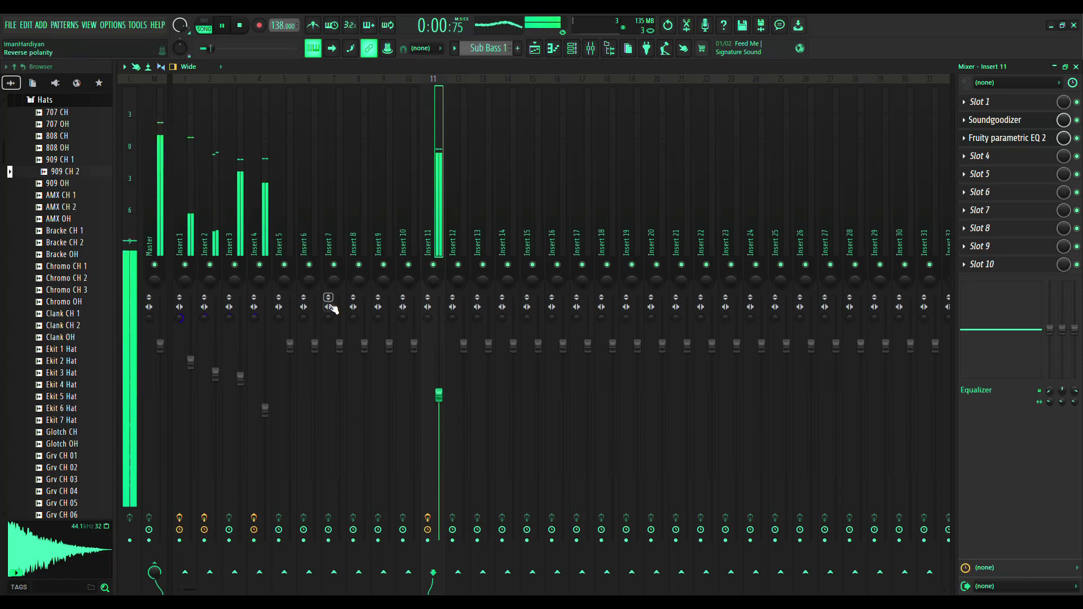
{"action": "left_click", "coordinate": [244, 388]}
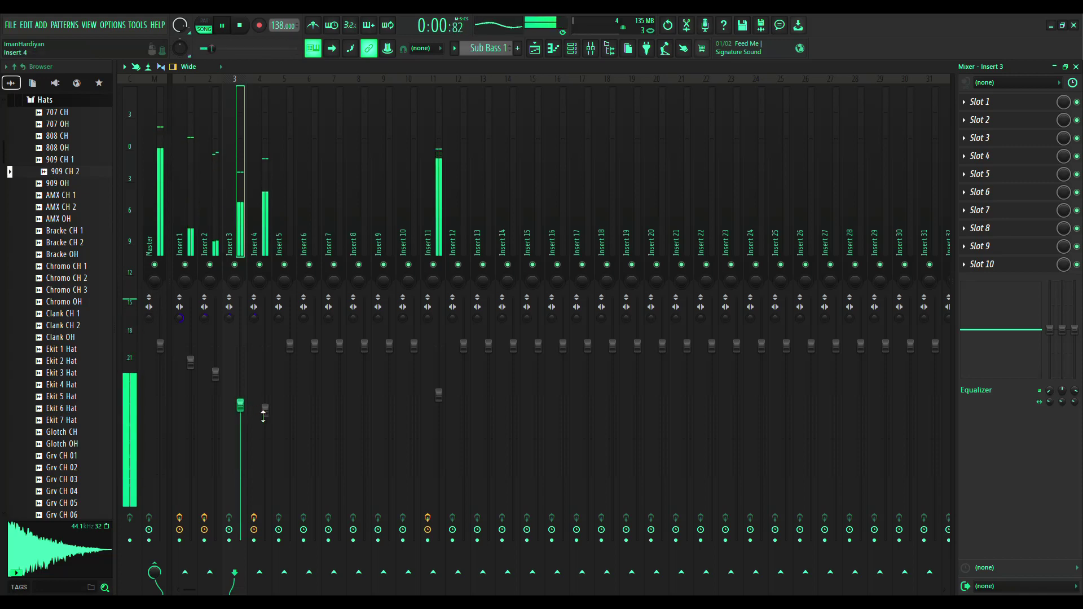
{"action": "left_click_drag", "start_coordinate": [263, 415], "coordinate": [263, 418]}
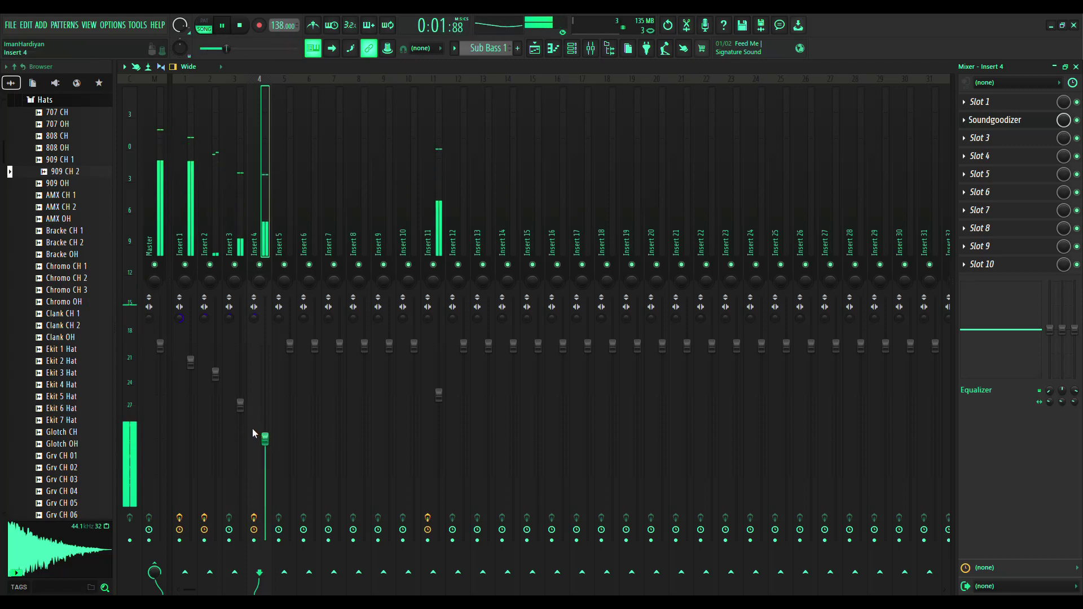
{"action": "left_click", "coordinate": [240, 405]}
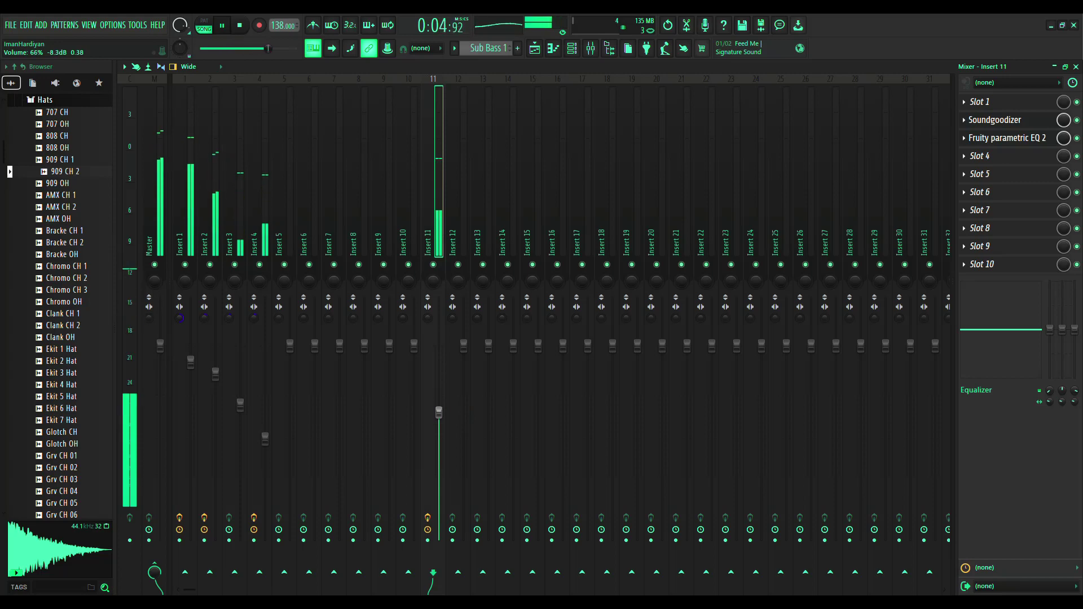
Add a Spire synth channel and open the Basses folder of its Factory Sounds library
{"action": "left_click", "coordinate": [581, 55]}
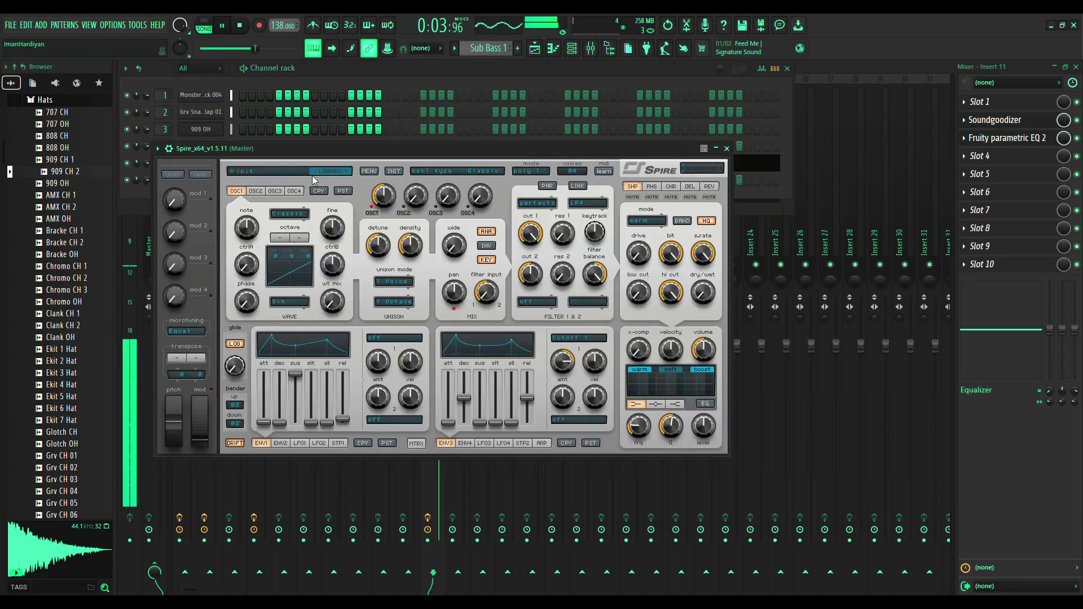
{"action": "left_click", "coordinate": [288, 175]}
{"action": "double_click", "coordinate": [269, 203]}
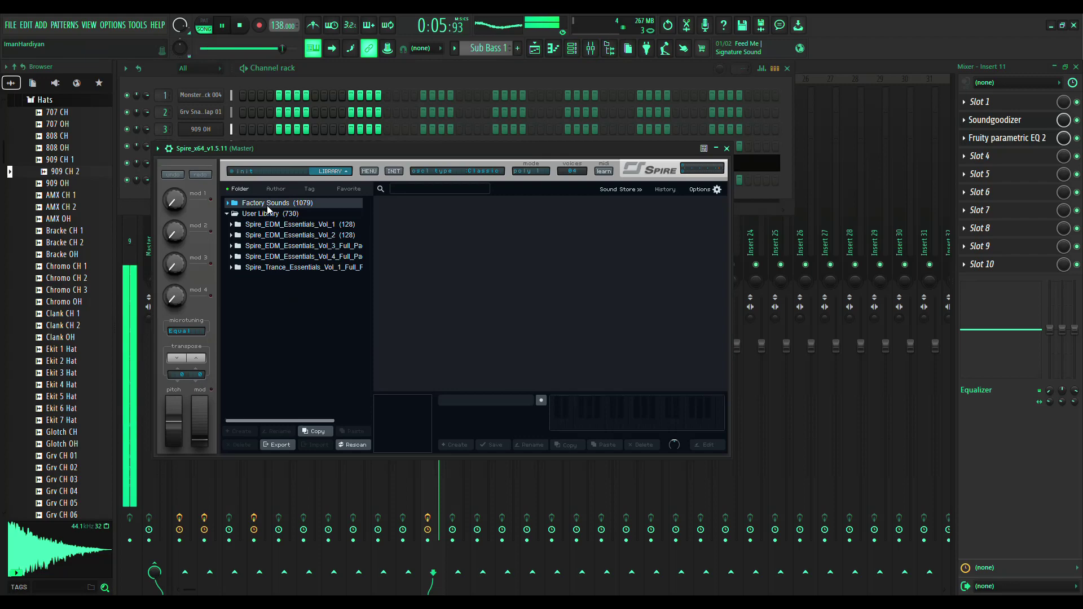
{"action": "left_click", "coordinate": [265, 215]}
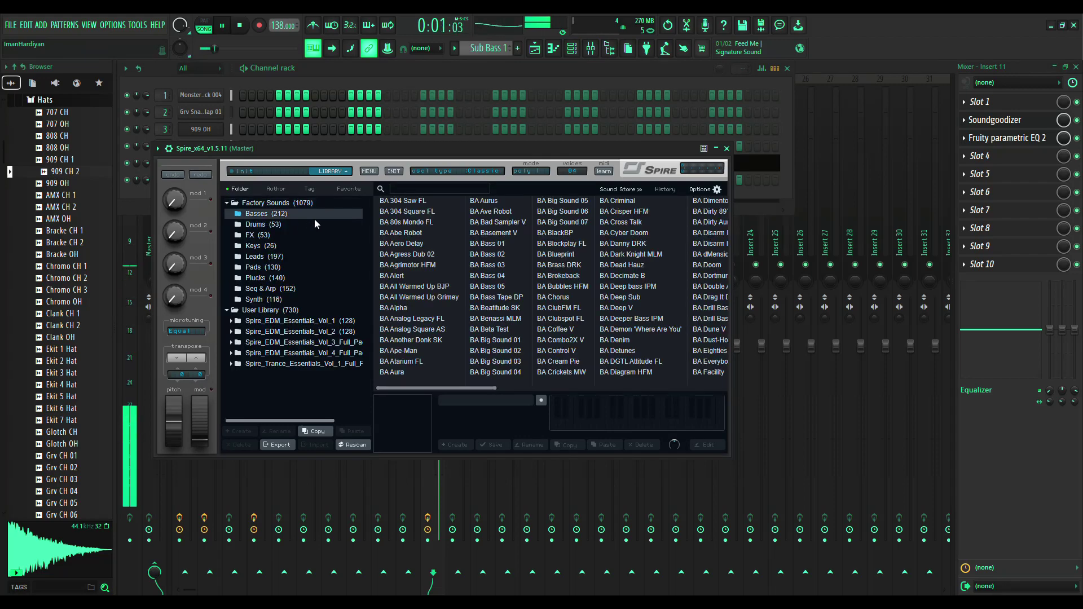
Audition the Spire bass presets from BA 304 Saw FL through BA Aura, stopping playback along the way
{"action": "left_click", "coordinate": [411, 206]}
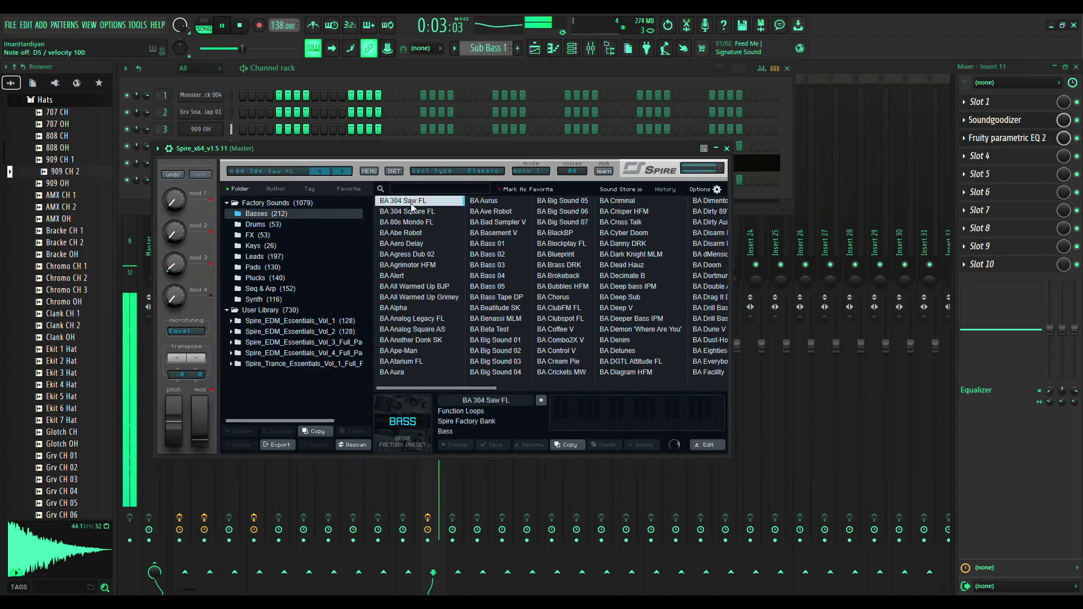
{"action": "left_click", "coordinate": [407, 214]}
{"action": "key", "text": "Down"}
{"action": "key", "text": "Down"}
{"action": "key", "text": "Down"}
{"action": "key", "text": "Down"}
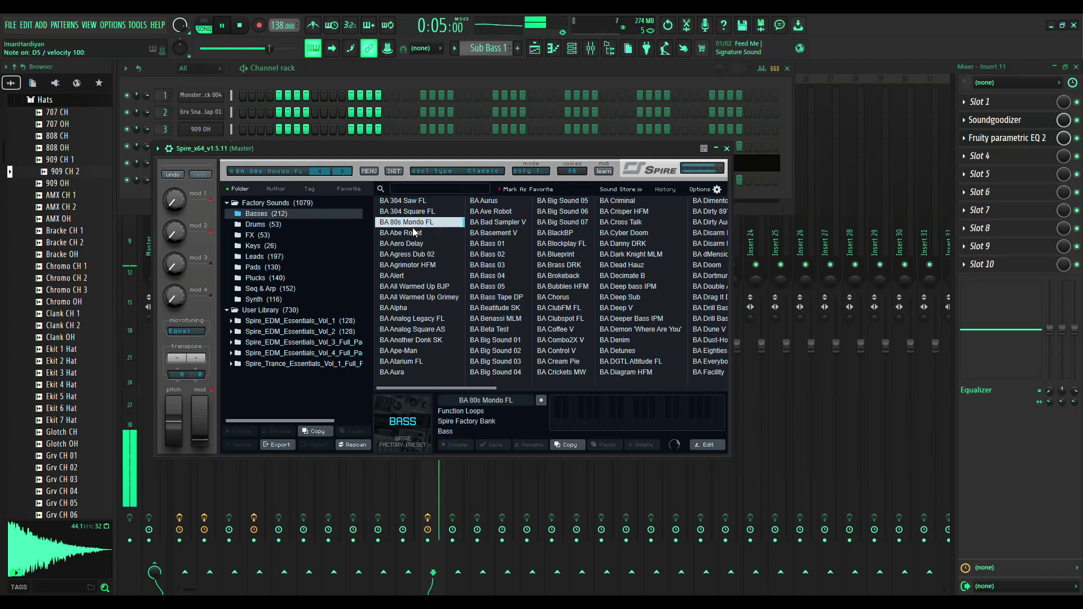
{"action": "key", "text": "Down"}
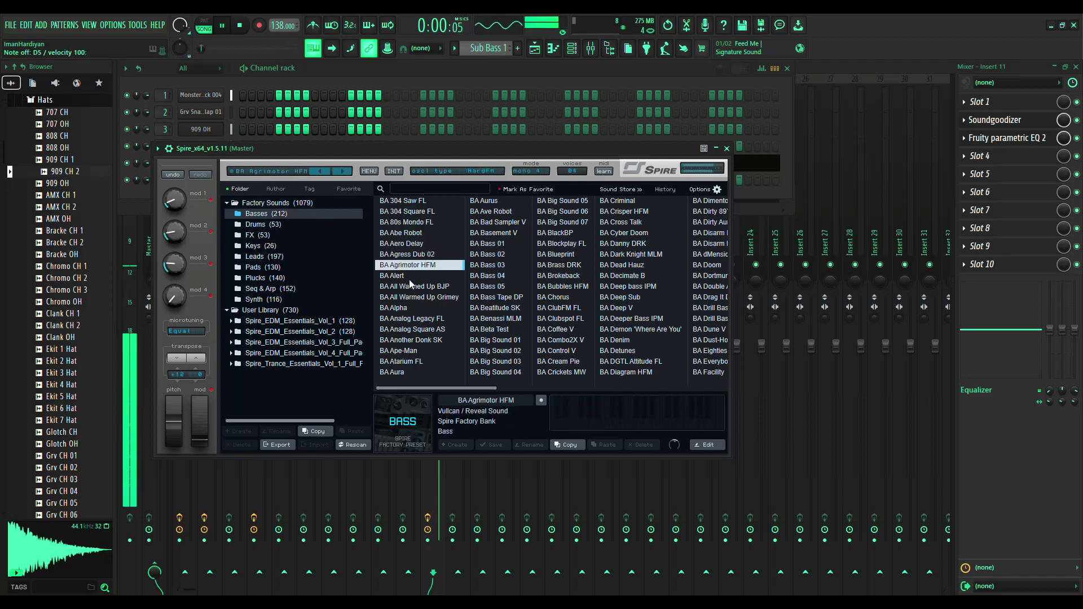
{"action": "key", "text": "space"}
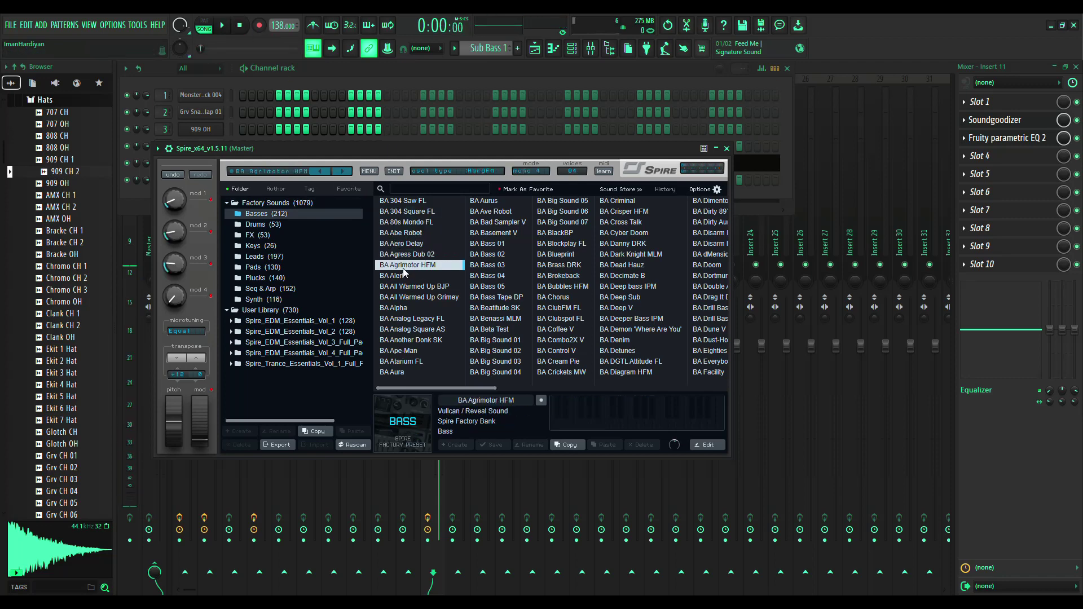
{"action": "key", "text": "Down"}
{"action": "key", "text": "Down"}
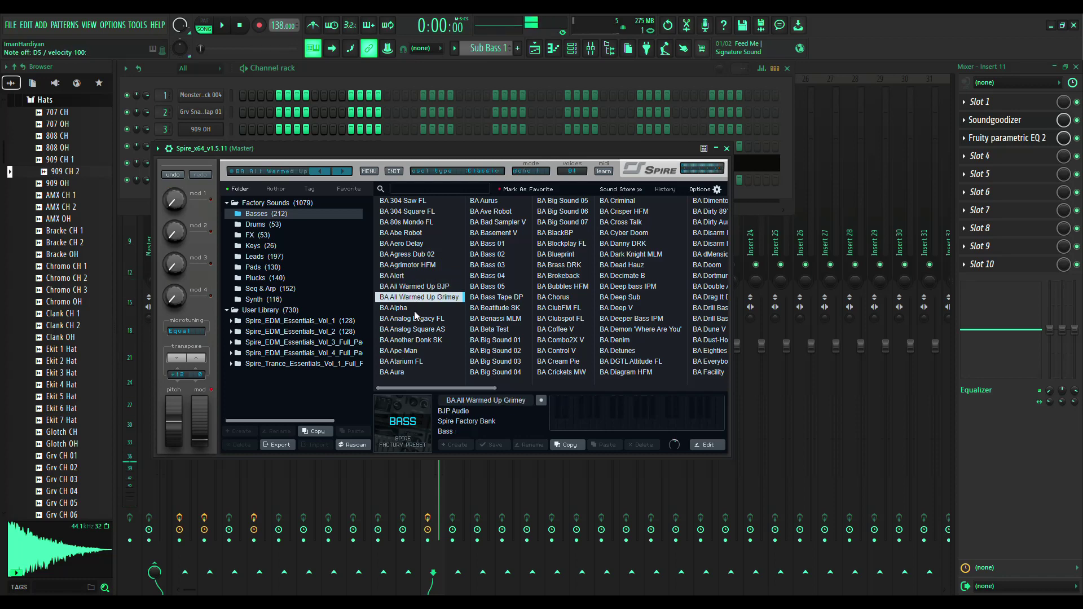
{"action": "left_click", "coordinate": [418, 298]}
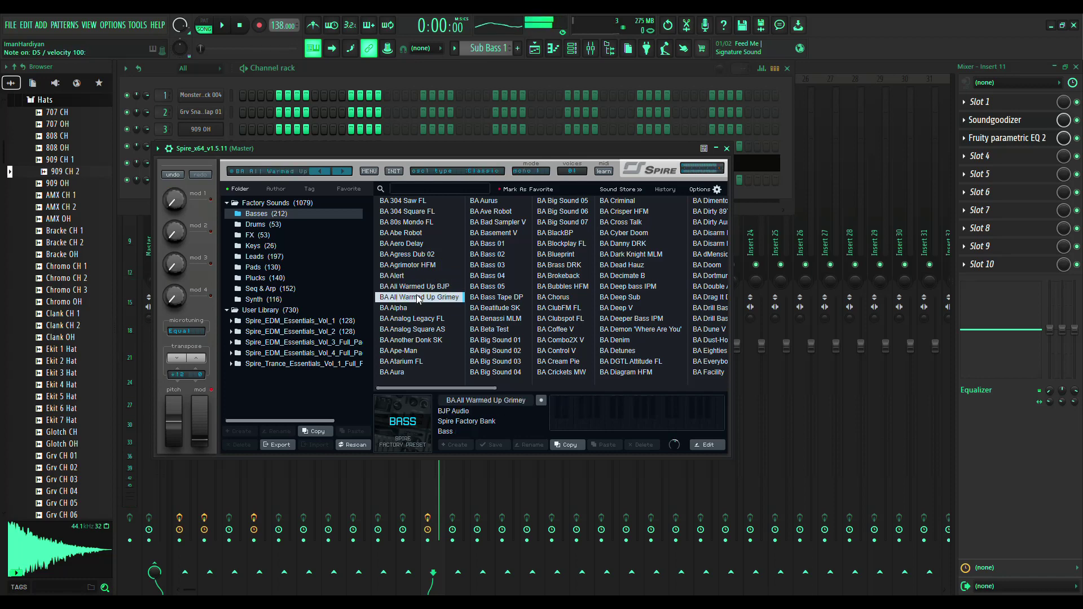
{"action": "left_click", "coordinate": [560, 288]}
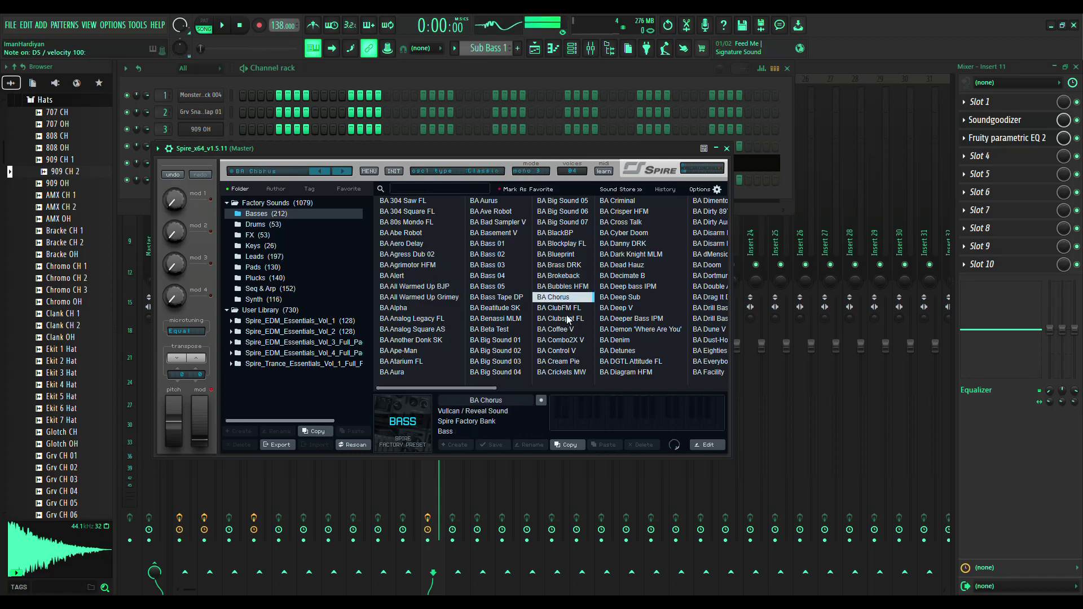
{"action": "left_click", "coordinate": [410, 309]}
{"action": "left_click", "coordinate": [414, 318]}
{"action": "left_click", "coordinate": [415, 330]}
{"action": "left_click", "coordinate": [420, 340]}
{"action": "left_click", "coordinate": [420, 351]}
{"action": "left_click", "coordinate": [416, 361]}
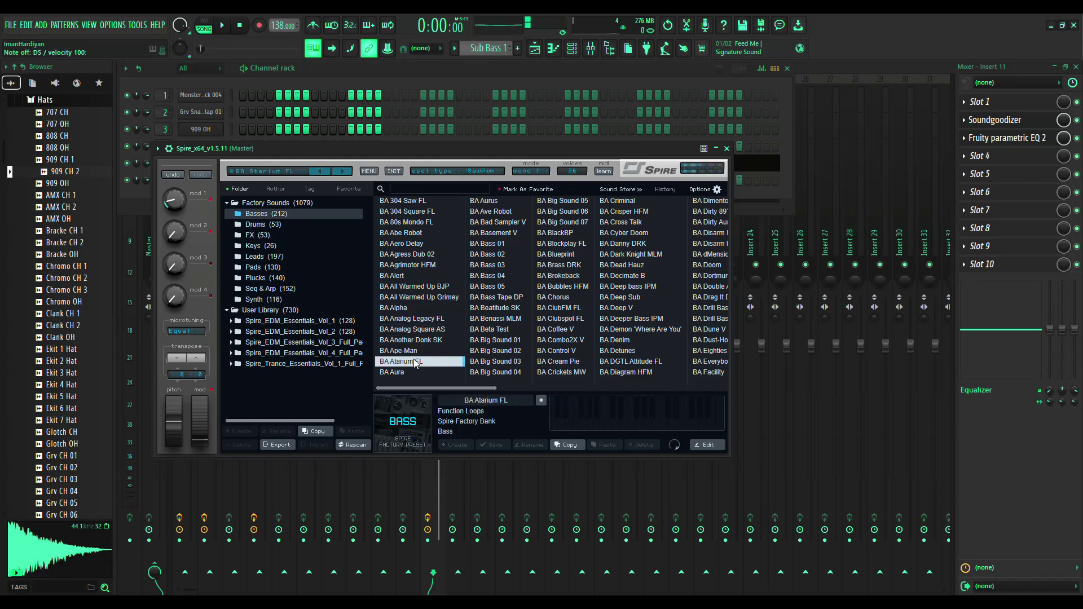
{"action": "left_click", "coordinate": [395, 374]}
Audition the Spire bass presets from BA Aurus through BA Big Sound 03
{"action": "left_click", "coordinate": [493, 203]}
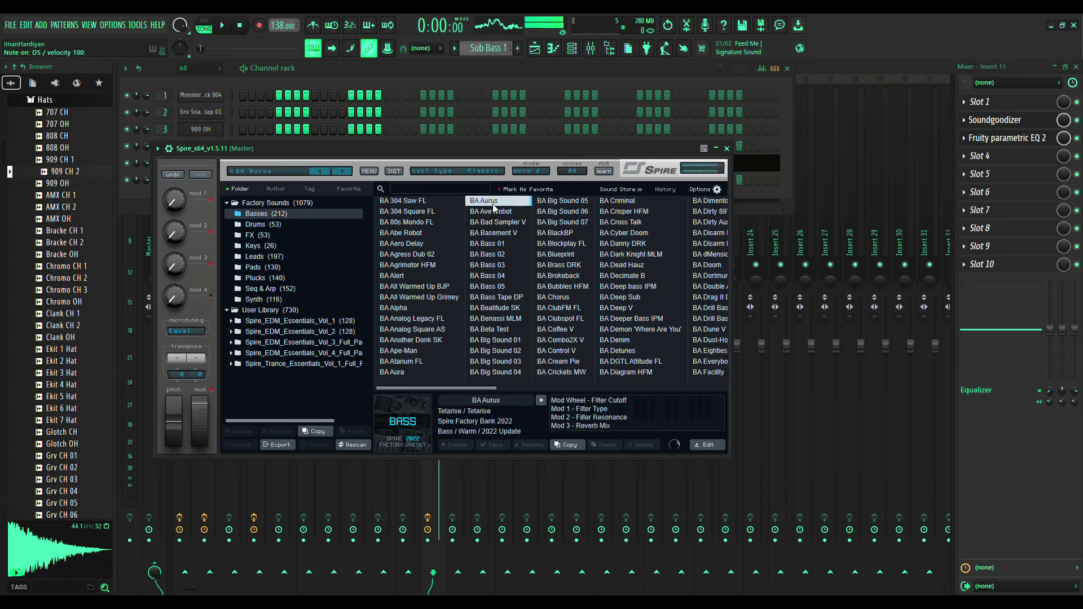
{"action": "left_click", "coordinate": [492, 213]}
{"action": "left_click", "coordinate": [493, 223]}
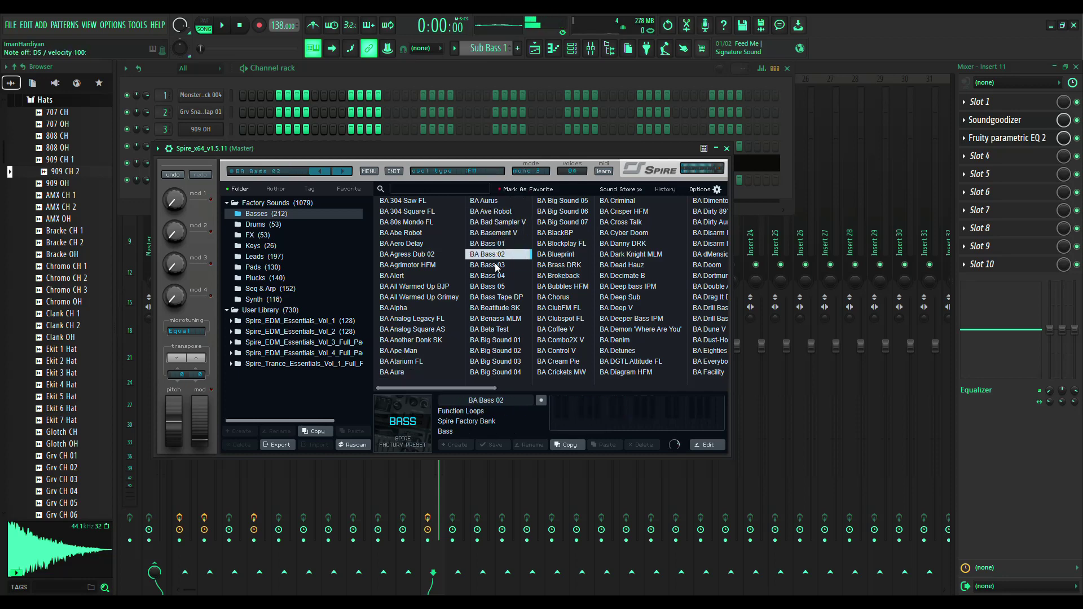
{"action": "left_click", "coordinate": [497, 298]}
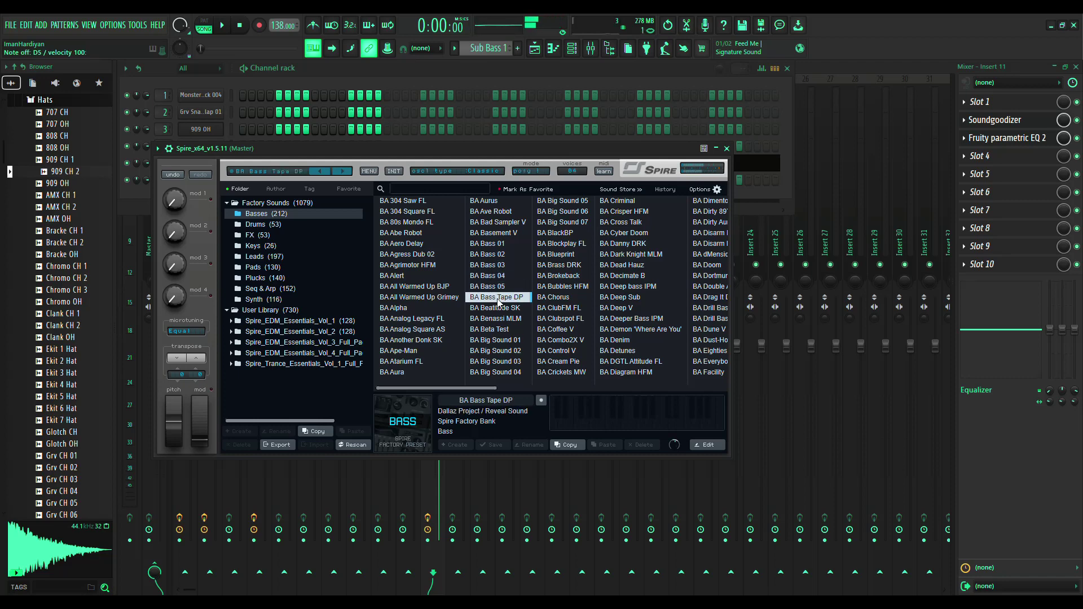
{"action": "left_click", "coordinate": [506, 308]}
{"action": "left_click", "coordinate": [506, 318]}
{"action": "left_click", "coordinate": [506, 329]}
{"action": "left_click", "coordinate": [505, 340]}
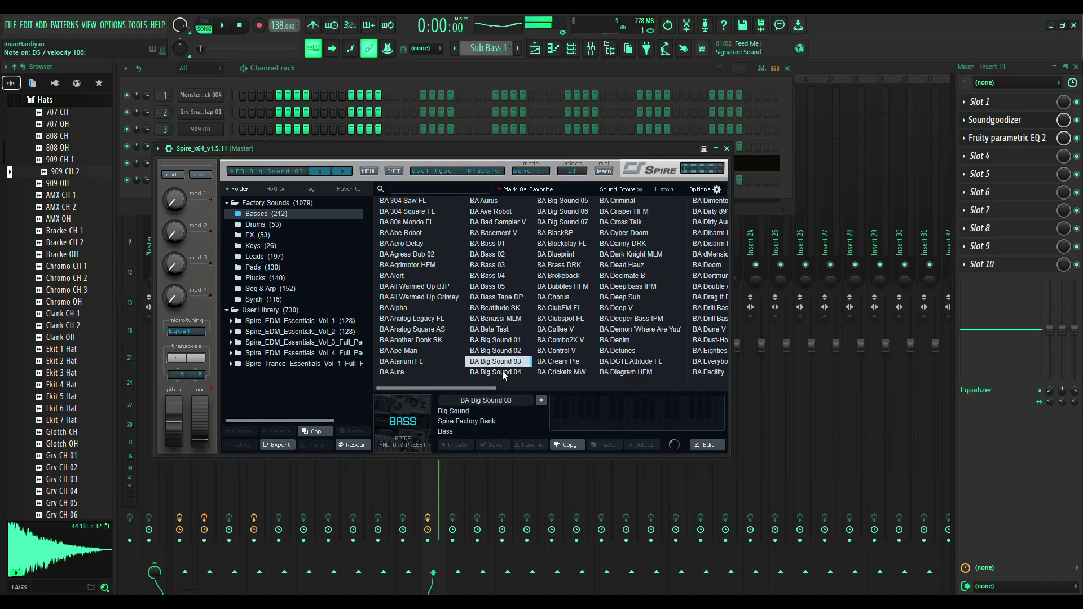
Audition the Spire basses from BA Big Sound 06 to BA Coffee V and step back one preset
{"action": "left_click", "coordinate": [567, 210]}
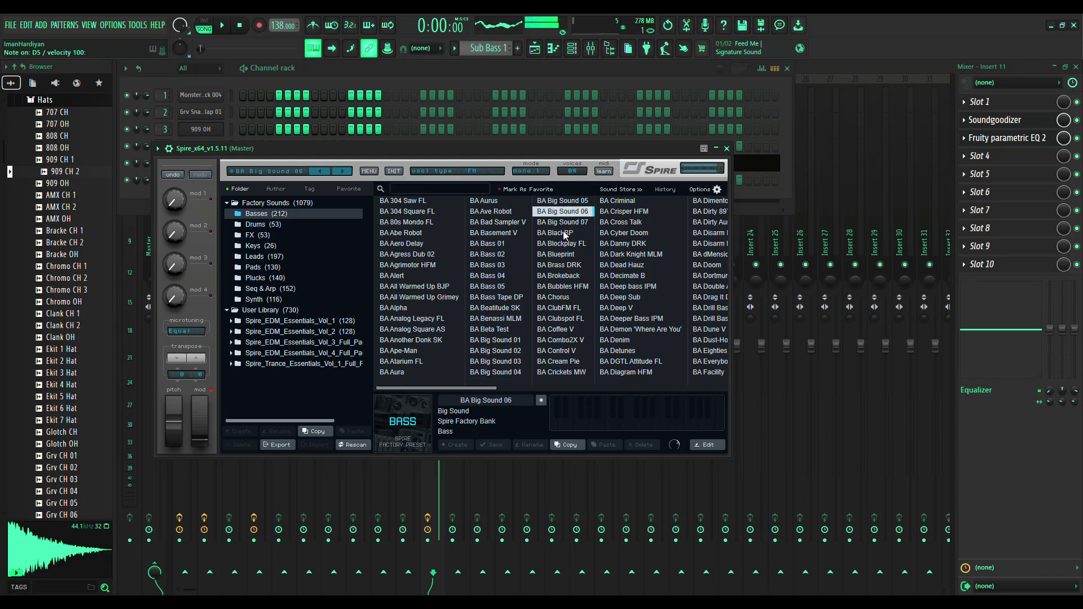
{"action": "left_click", "coordinate": [561, 233]}
{"action": "left_click", "coordinate": [562, 243]}
{"action": "left_click", "coordinate": [561, 254]}
{"action": "left_click", "coordinate": [561, 267]}
{"action": "left_click", "coordinate": [558, 276]}
{"action": "left_click", "coordinate": [560, 298]}
{"action": "left_click", "coordinate": [564, 308]}
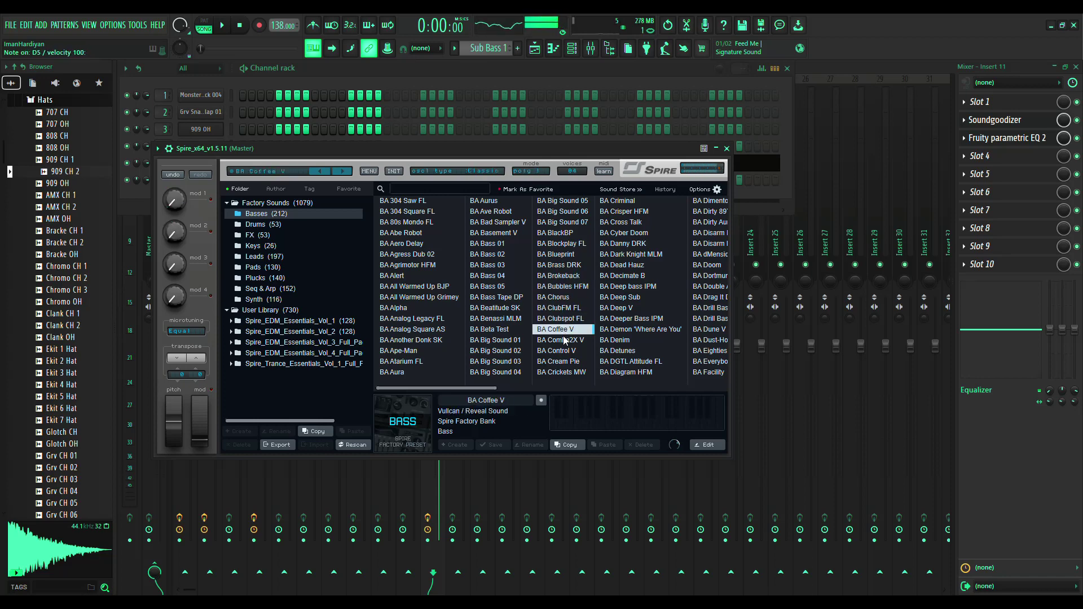
{"action": "key", "text": "Up"}
Draw a six-note phrase of one-step D4 and D5 notes for Spire in Pattern 7 and duplicate it into the bar's second half
{"action": "left_click", "coordinate": [551, 55]}
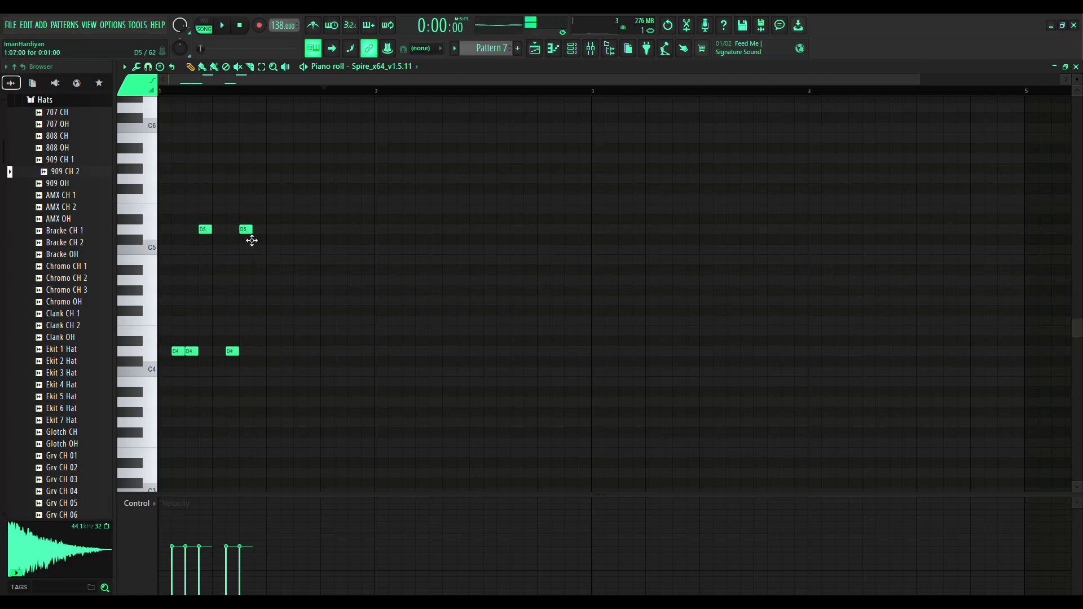
{"action": "left_click_drag", "start_coordinate": [341, 427], "coordinate": [102, 188]}
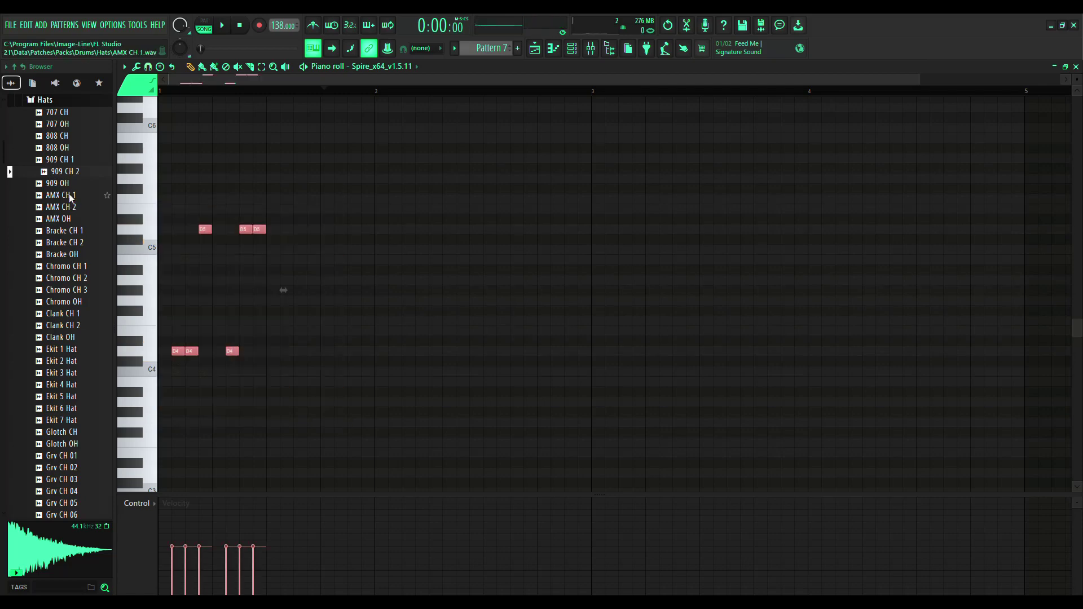
{"action": "key", "text": "ctrl+b"}
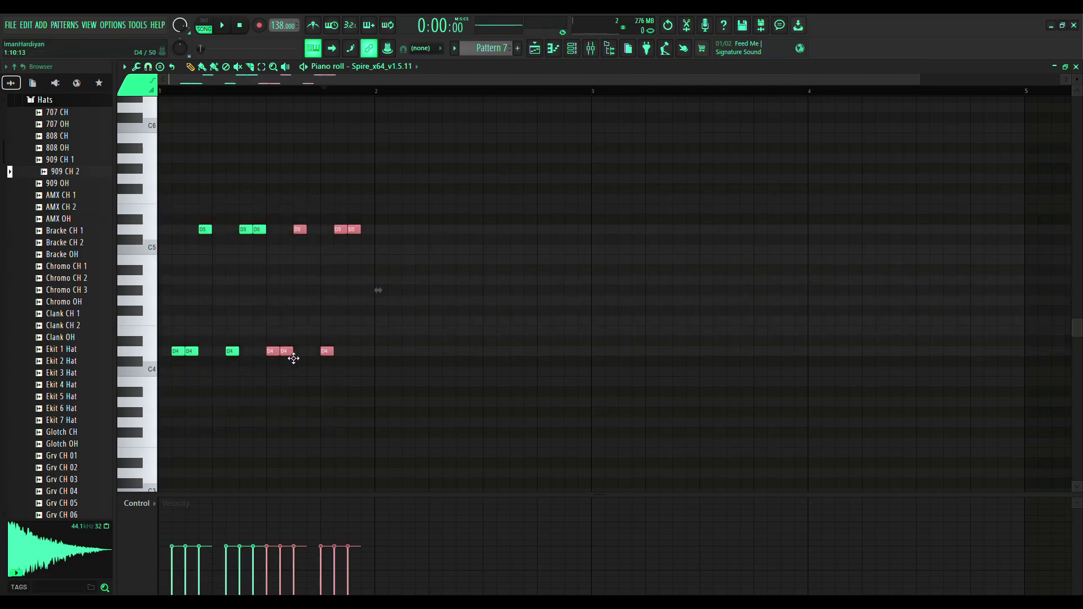
Paint Pattern 7 clips across bars 1 to 4 of Track 5 and open the channel rack during playback
{"action": "left_click", "coordinate": [534, 50]}
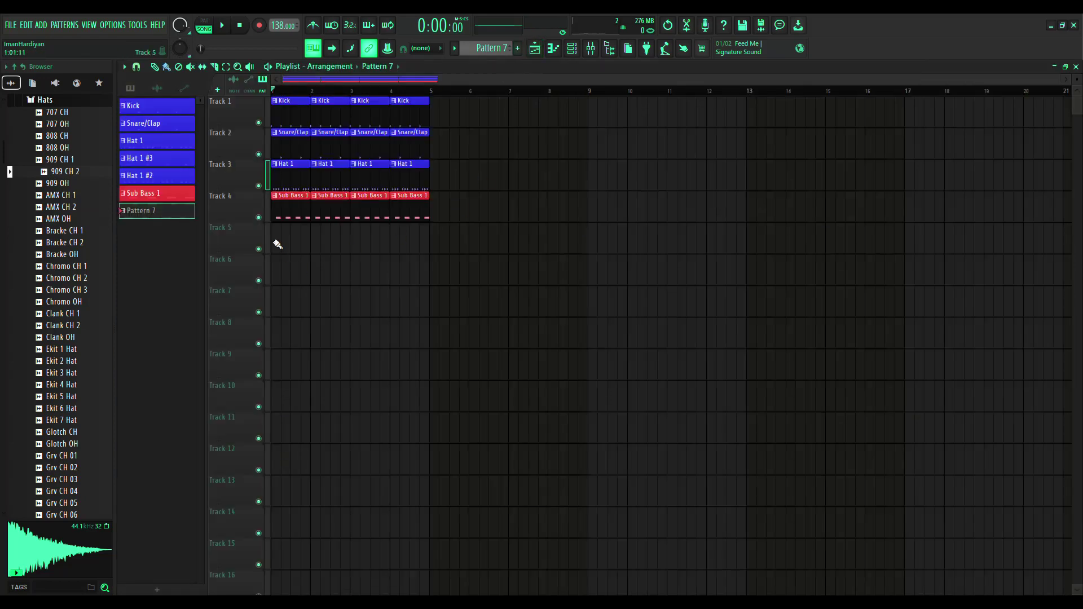
{"action": "left_click_drag", "start_coordinate": [298, 249], "coordinate": [414, 249]}
{"action": "key", "text": "space"}
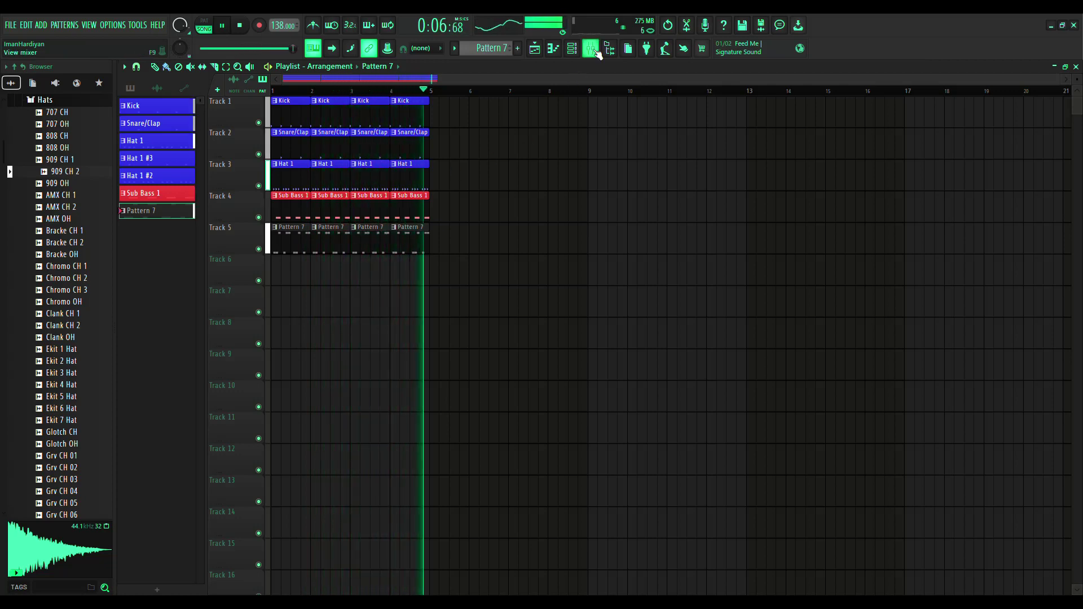
{"action": "left_click", "coordinate": [573, 50]}
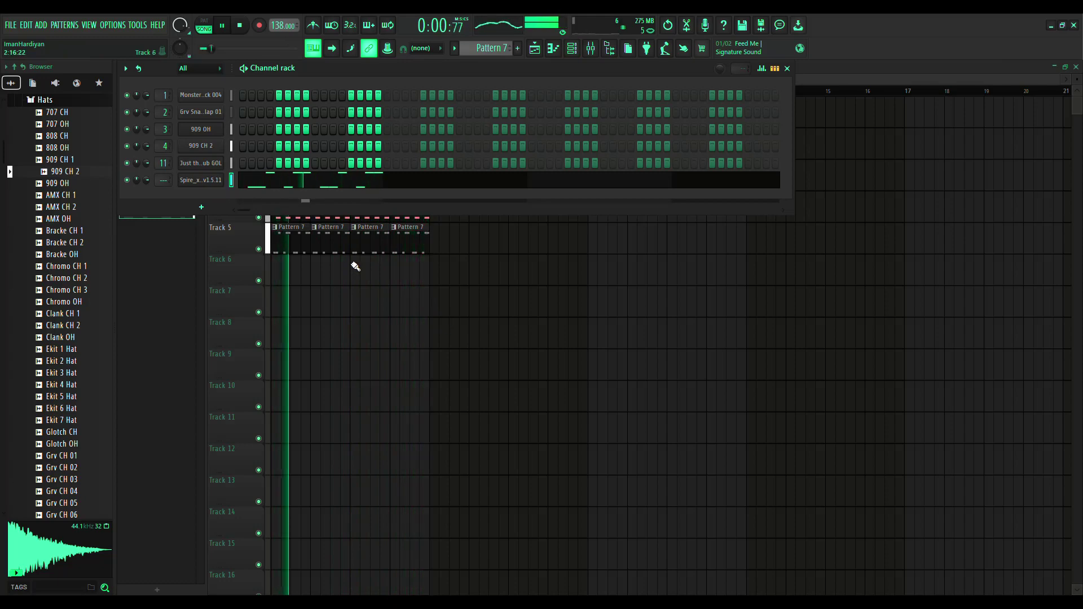
Audition the Spire bass presets BA Cream Pie and BA Crickets MW, plus BA Criminal through BA Dark Knight MLM
{"action": "left_click", "coordinate": [220, 180]}
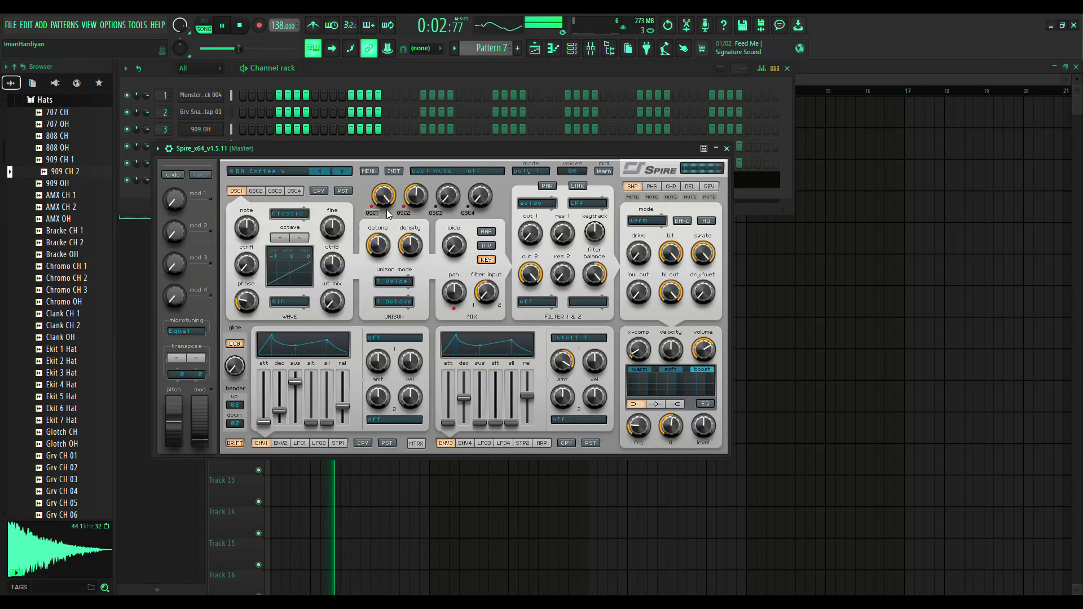
{"action": "left_click", "coordinate": [296, 171]}
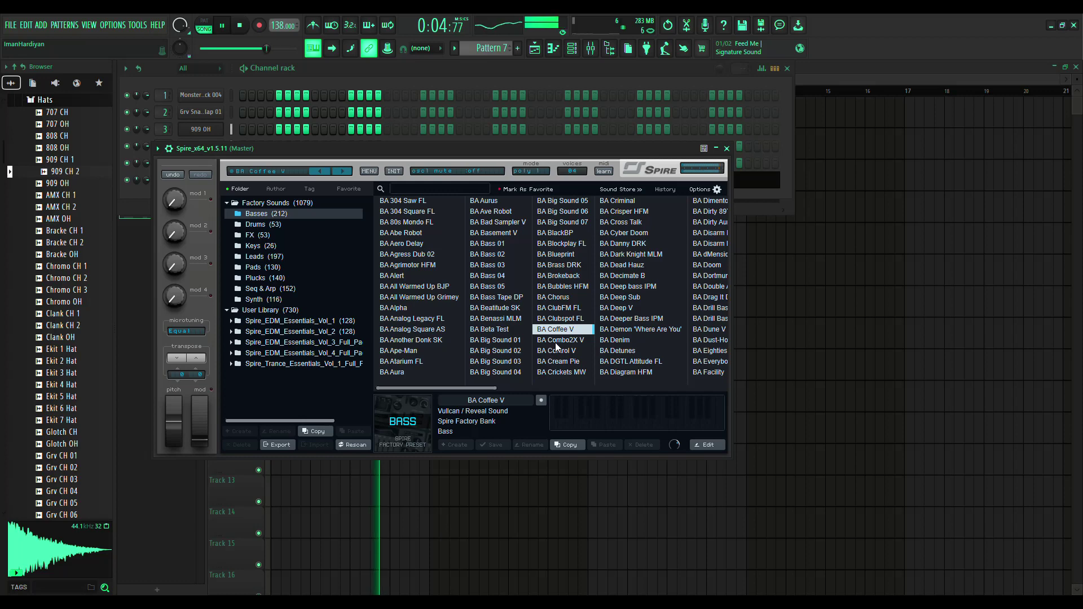
{"action": "left_click", "coordinate": [559, 361]}
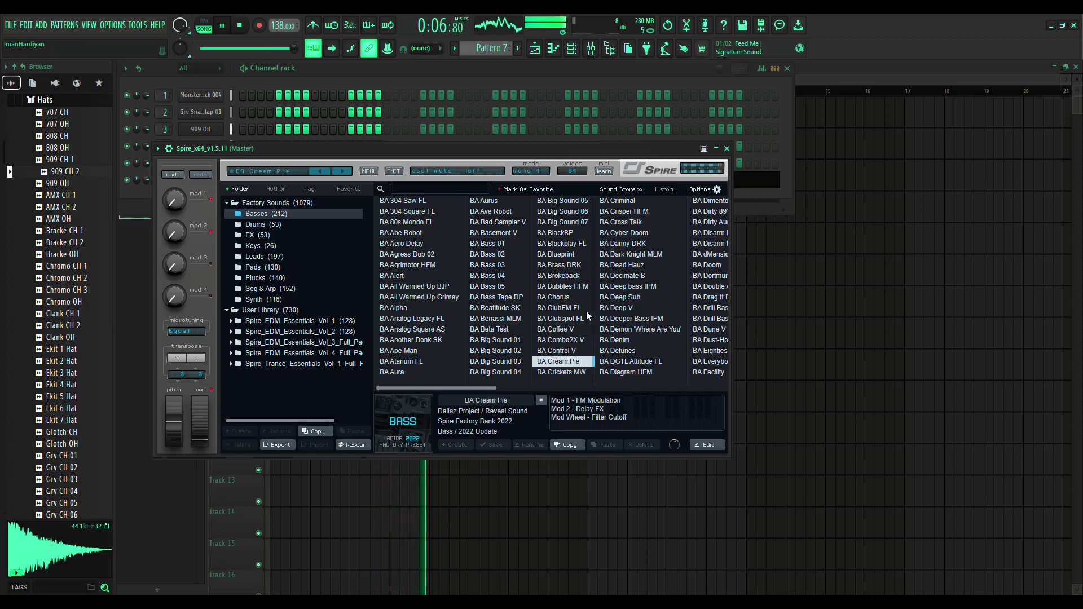
{"action": "left_click", "coordinate": [561, 373]}
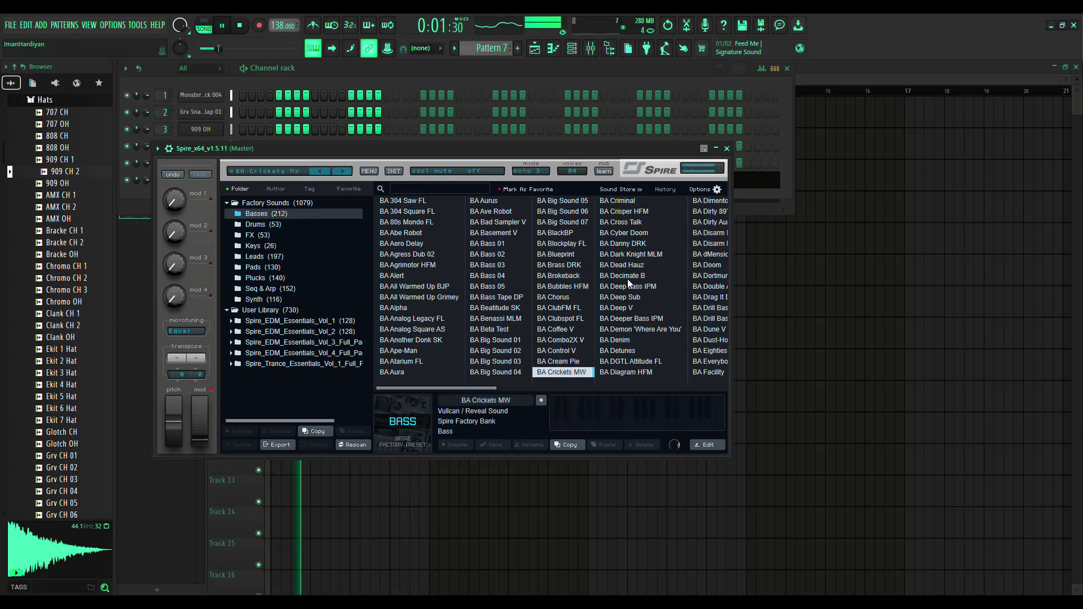
{"action": "left_click", "coordinate": [621, 202]}
{"action": "left_click", "coordinate": [626, 211]}
{"action": "left_click", "coordinate": [625, 221]}
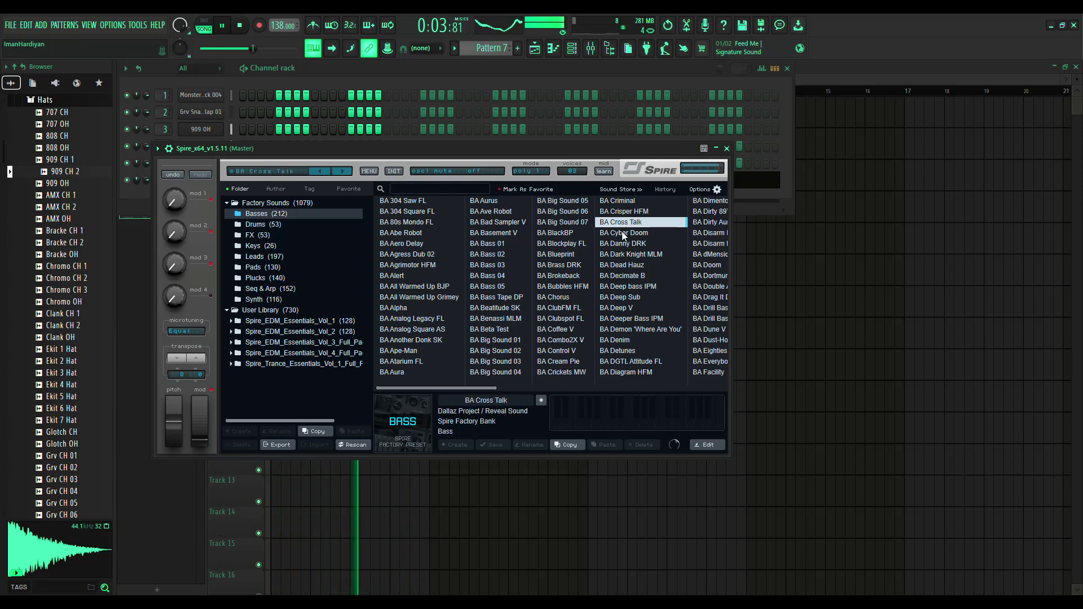
{"action": "left_click", "coordinate": [622, 233]}
{"action": "left_click", "coordinate": [624, 244]}
{"action": "left_click", "coordinate": [624, 255]}
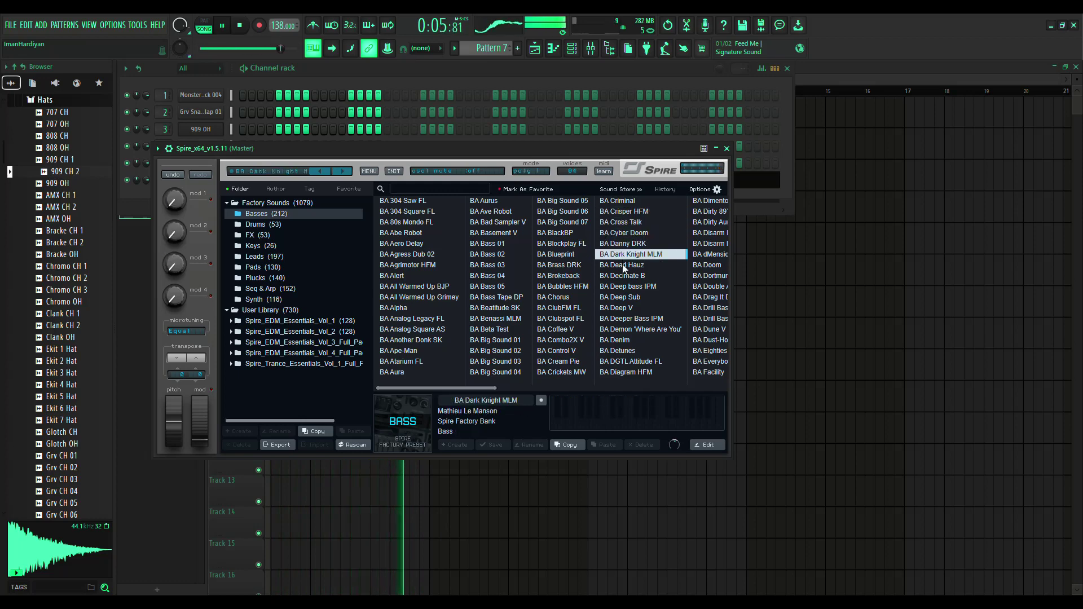
Audition the Spire basses from BA Dead Hauz through BA Detunes, plus BA Diagram HFM
{"action": "left_click", "coordinate": [624, 265]}
{"action": "left_click", "coordinate": [623, 276]}
{"action": "left_click", "coordinate": [624, 287]}
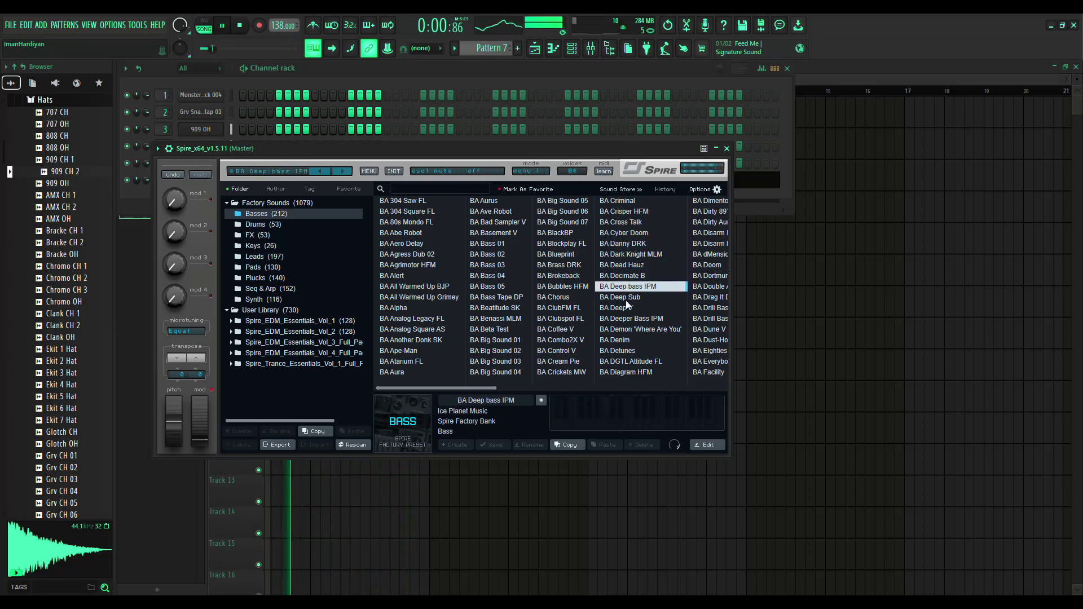
{"action": "left_click", "coordinate": [625, 298]}
{"action": "left_click", "coordinate": [626, 308]}
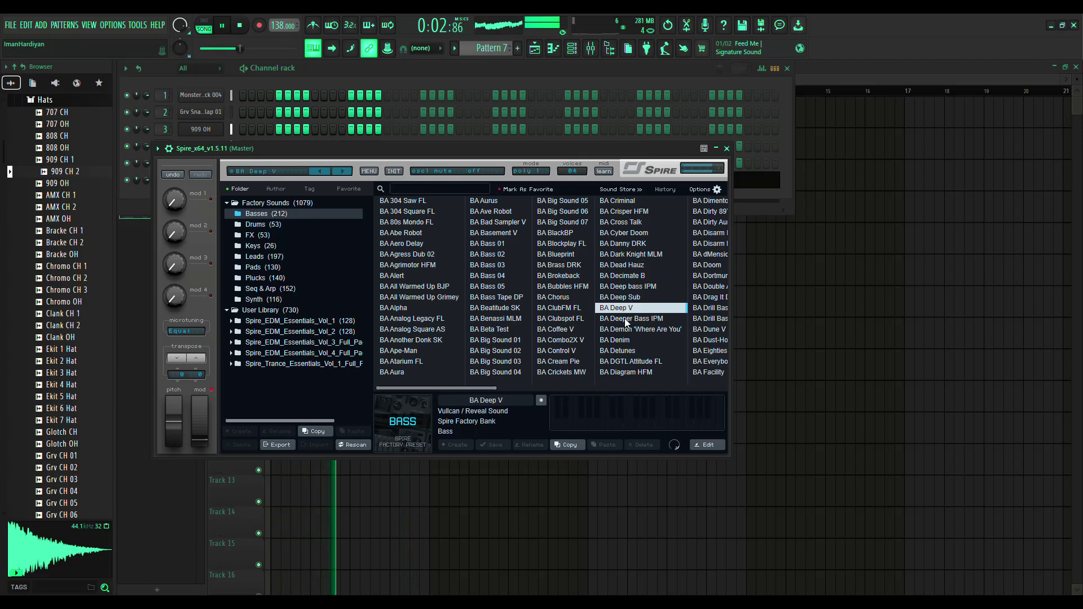
{"action": "left_click", "coordinate": [625, 320]}
{"action": "left_click", "coordinate": [625, 330]}
{"action": "left_click", "coordinate": [624, 341]}
{"action": "left_click", "coordinate": [624, 348]}
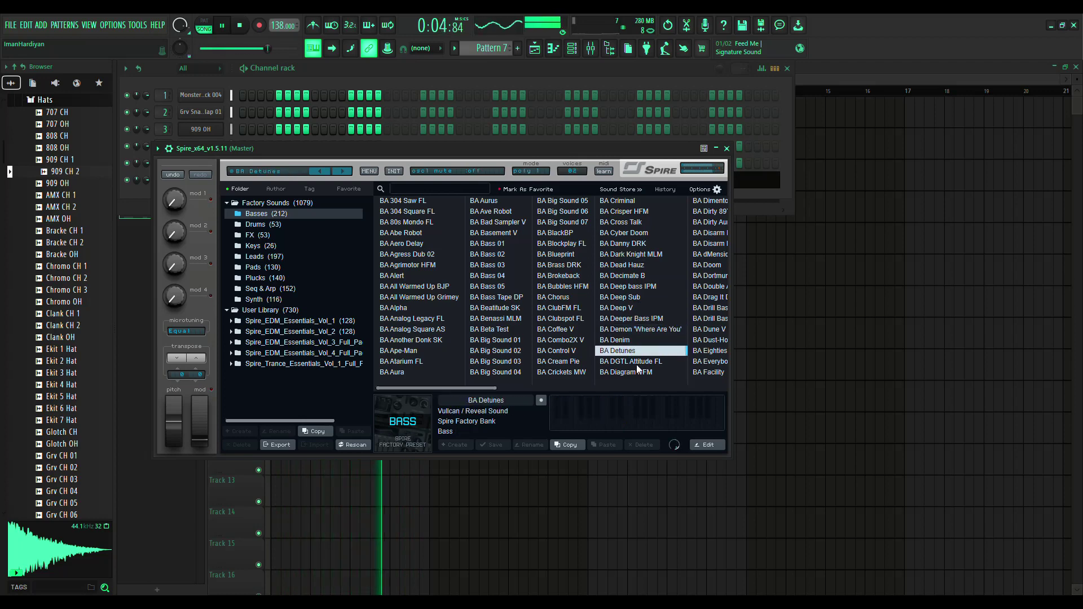
{"action": "left_click", "coordinate": [643, 372]}
Audition the Spire bass presets from BA Dimentor through BA Dortmund
{"action": "scroll", "coordinate": [609, 338], "scroll_direction": "down", "scroll_amount": 8}
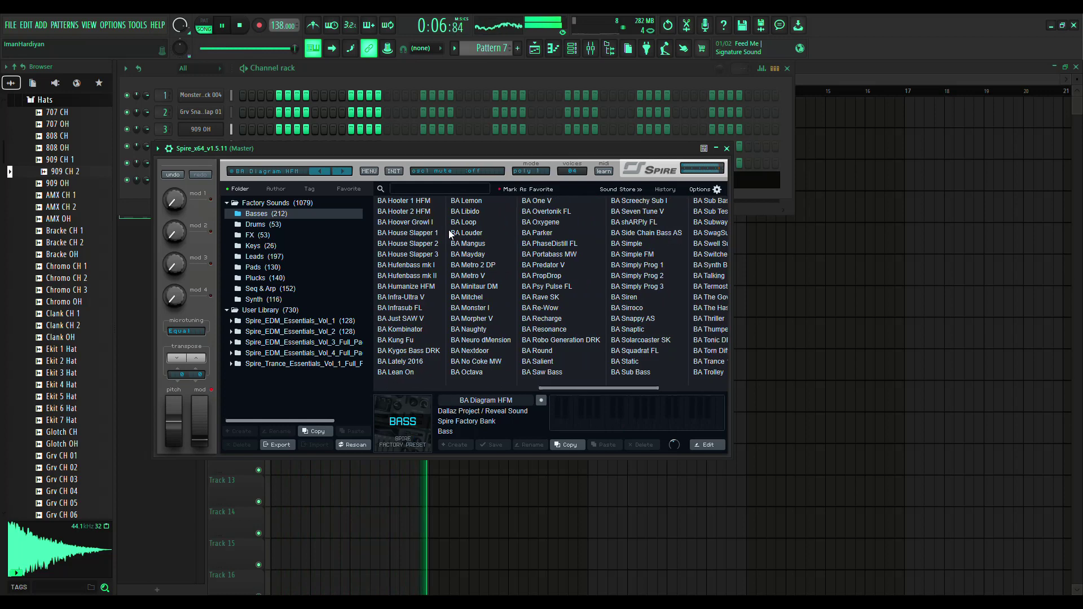
{"action": "scroll", "coordinate": [486, 252], "scroll_direction": "up", "scroll_amount": 3}
{"action": "left_click", "coordinate": [480, 202]}
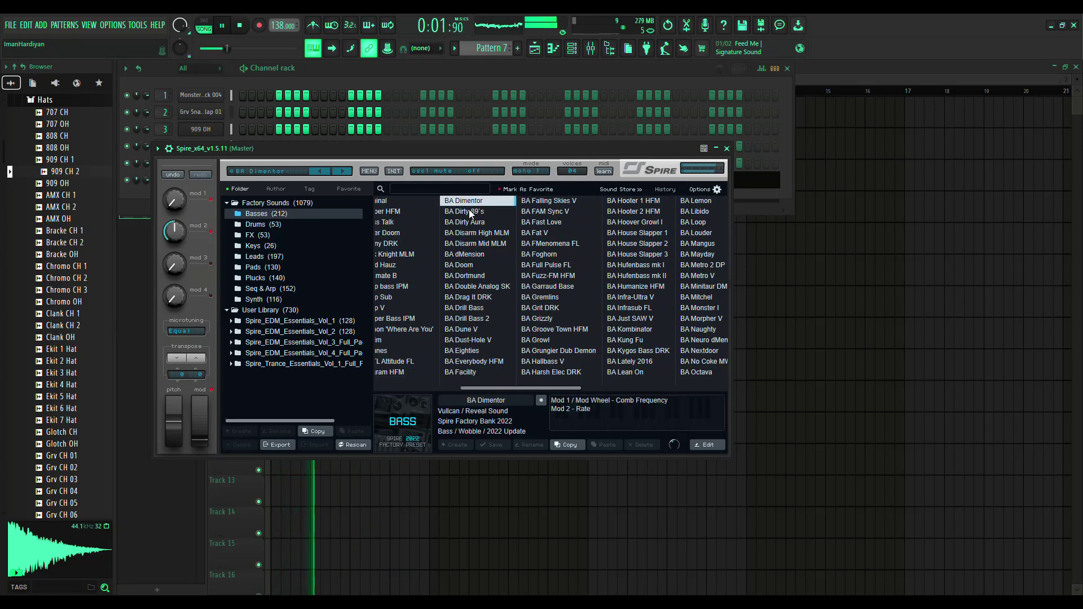
{"action": "left_click", "coordinate": [471, 213]}
{"action": "left_click", "coordinate": [466, 225]}
{"action": "left_click", "coordinate": [469, 234]}
{"action": "left_click", "coordinate": [475, 244]}
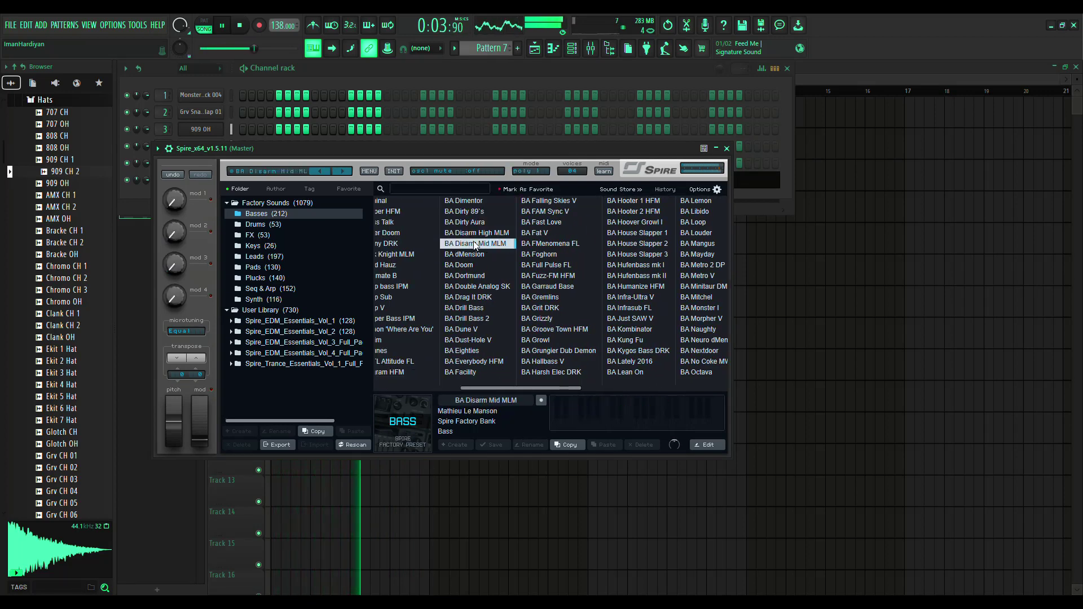
{"action": "left_click", "coordinate": [475, 255]}
{"action": "left_click", "coordinate": [476, 264]}
{"action": "left_click", "coordinate": [477, 276]}
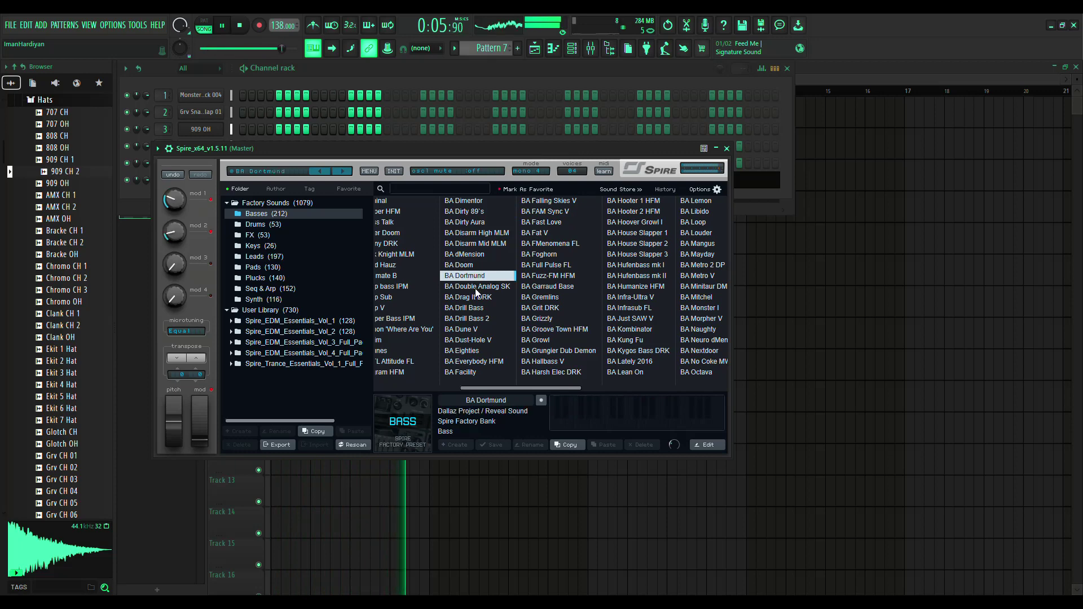
Audition the Spire basses from BA Double Analog SK through BA Everybody HFM and load BA Eighties
{"action": "left_click", "coordinate": [476, 287]}
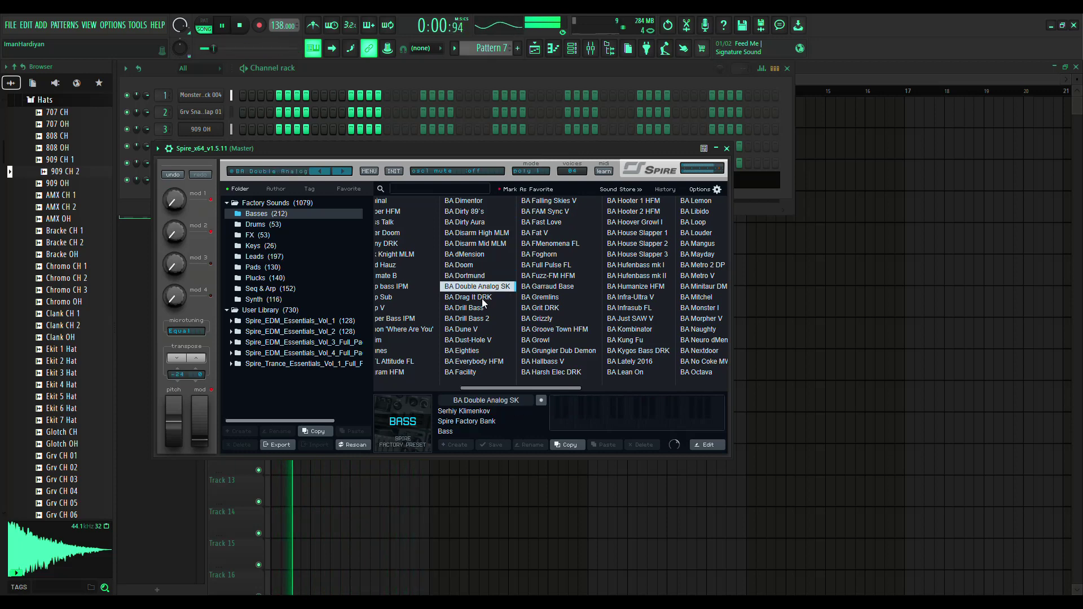
{"action": "left_click", "coordinate": [482, 298]}
{"action": "left_click", "coordinate": [477, 308]}
{"action": "left_click", "coordinate": [473, 319]}
{"action": "left_click", "coordinate": [473, 330]}
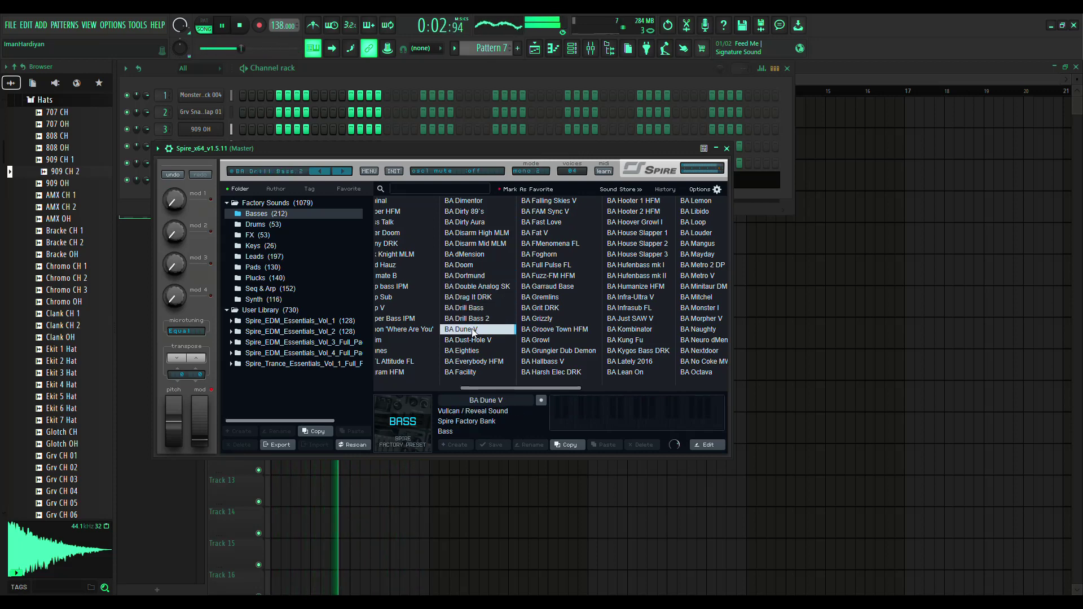
{"action": "left_click", "coordinate": [475, 340]}
{"action": "left_click", "coordinate": [475, 351]}
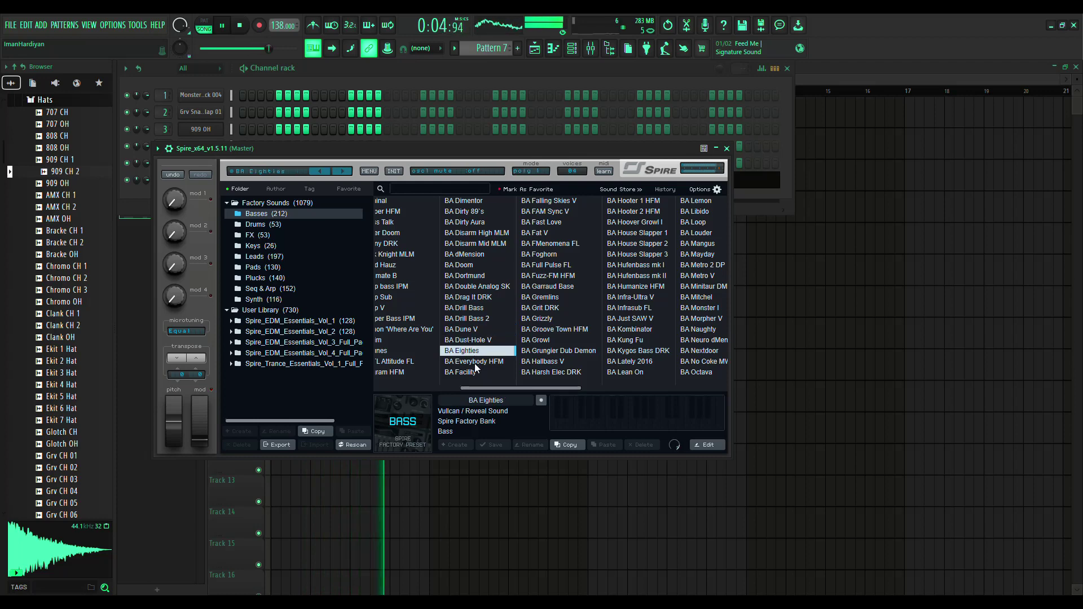
{"action": "left_click", "coordinate": [475, 362]}
{"action": "left_click", "coordinate": [477, 352]}
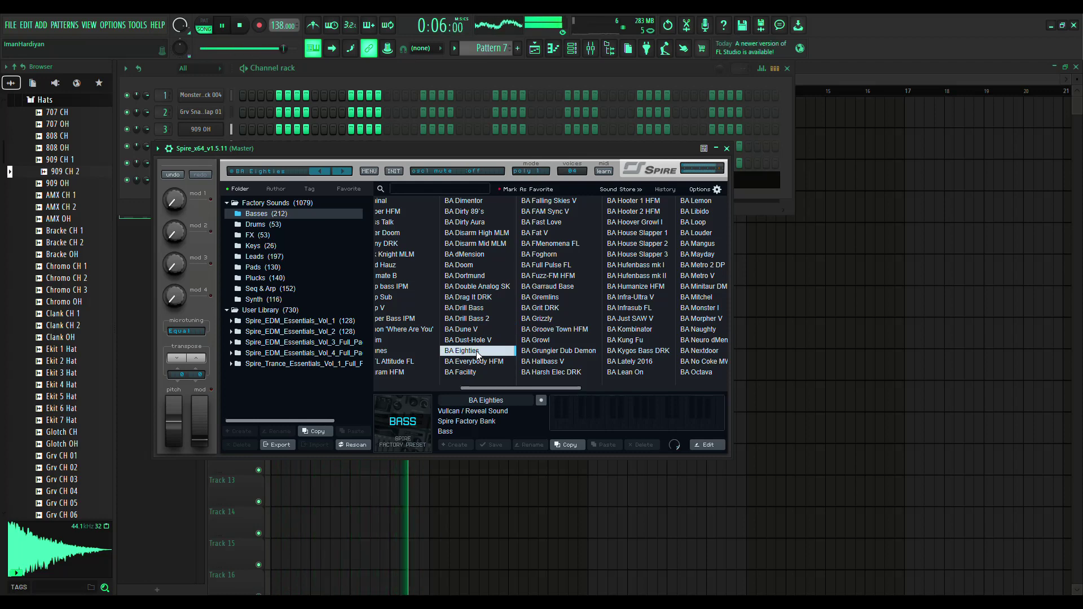
Delete the first and third D4 notes from each half of Spire's Pattern 7 phrase
{"action": "left_click", "coordinate": [554, 49]}
{"action": "right_click", "coordinate": [232, 353]}
{"action": "right_click", "coordinate": [286, 352]}
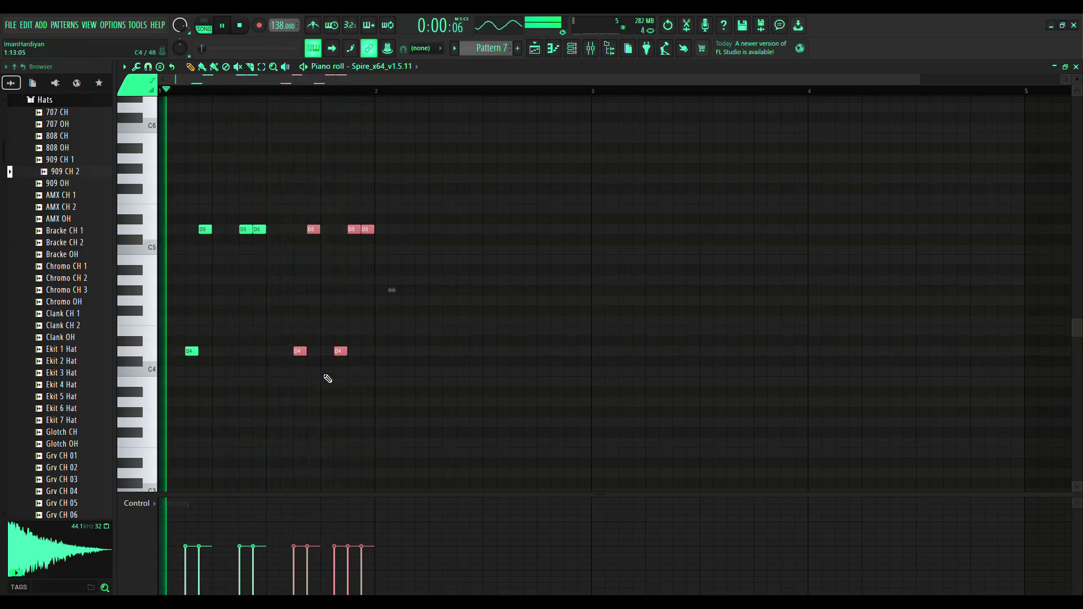
{"action": "right_click", "coordinate": [340, 352]}
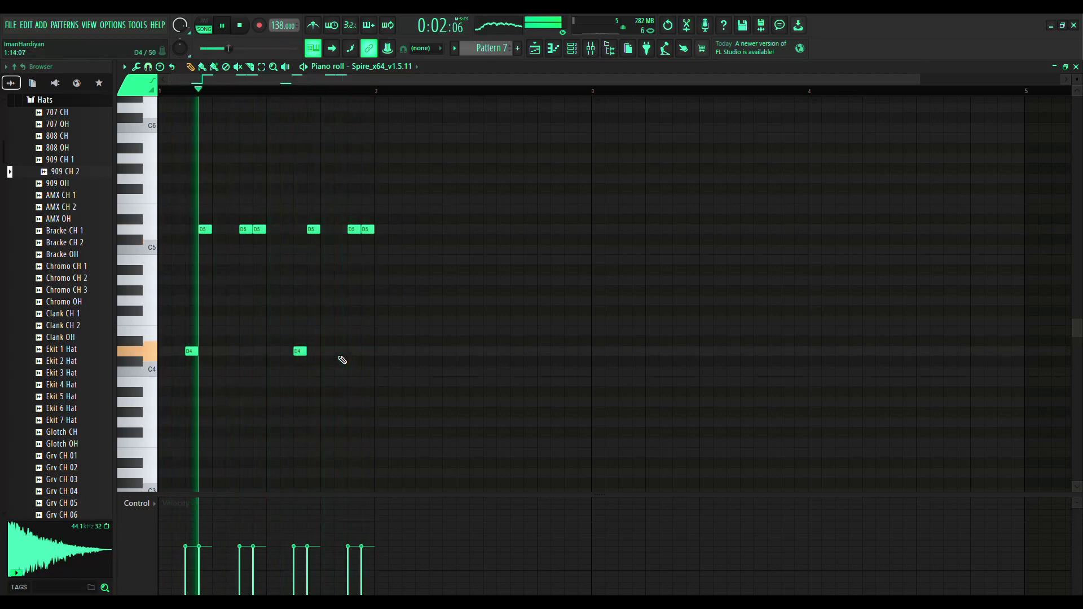
Clone the Spire channel and load the BA Coffee V bass preset in the copy
{"action": "left_click", "coordinate": [573, 50]}
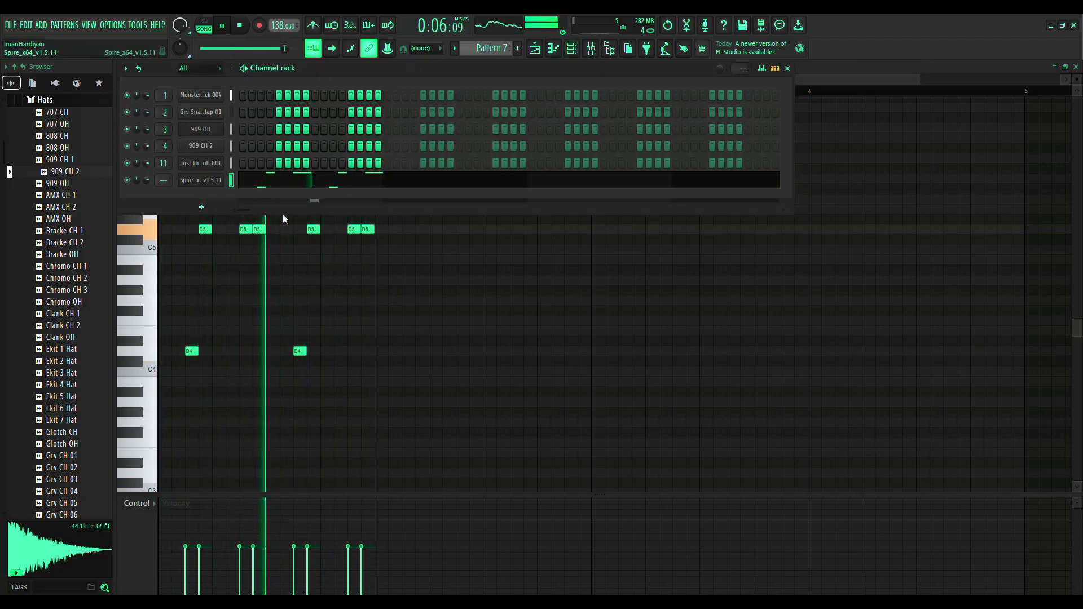
{"action": "left_click", "coordinate": [282, 285]}
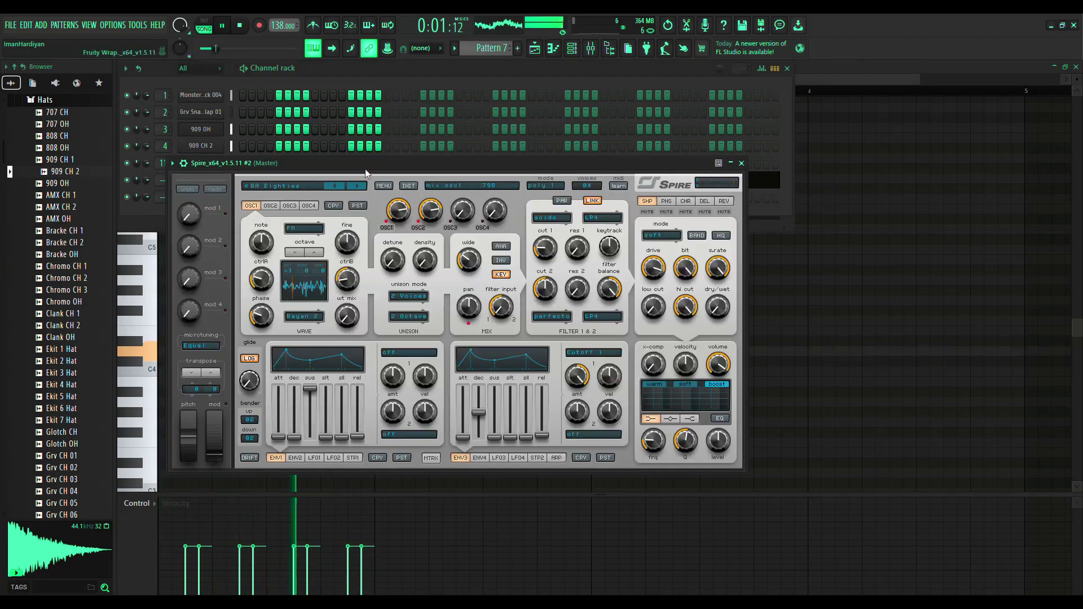
{"action": "left_click", "coordinate": [314, 188]}
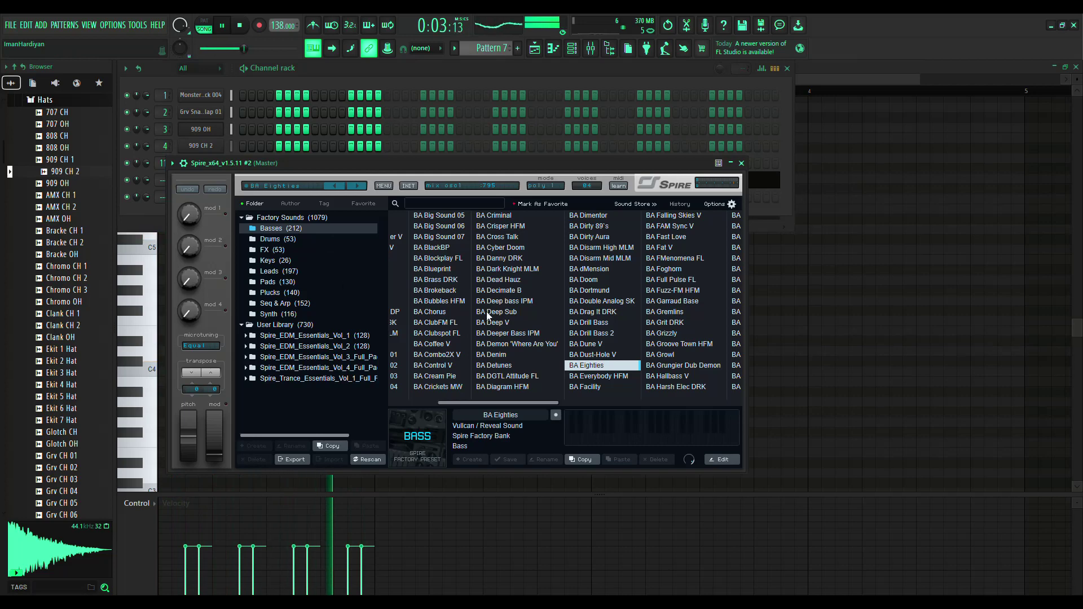
{"action": "scroll", "coordinate": [498, 312], "scroll_direction": "up", "scroll_amount": 3}
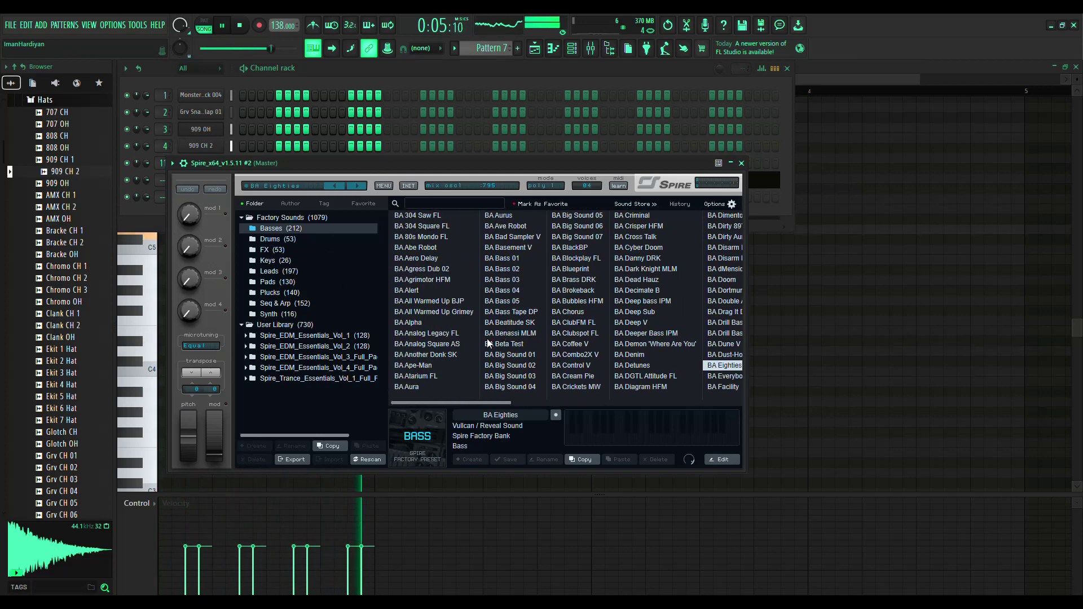
{"action": "left_click", "coordinate": [590, 345]}
{"action": "left_click", "coordinate": [741, 163]}
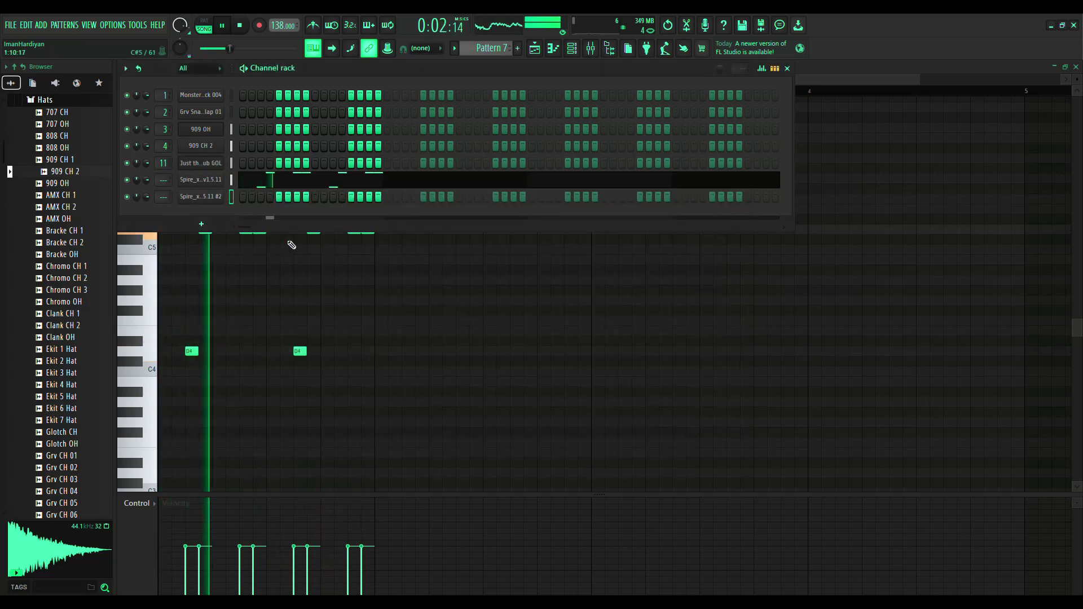
Paste the Spire phrase into the cloned channel and add one-step F5 and D4 notes on the second step of each half
{"action": "left_click", "coordinate": [231, 197]}
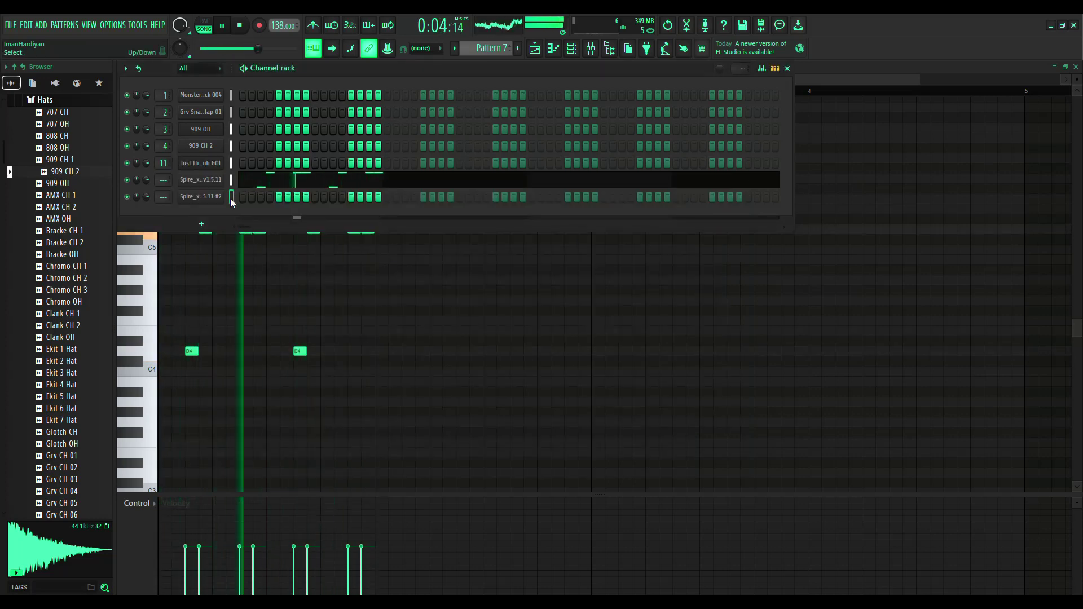
{"action": "key", "text": "ctrl+v"}
{"action": "left_click", "coordinate": [282, 203]}
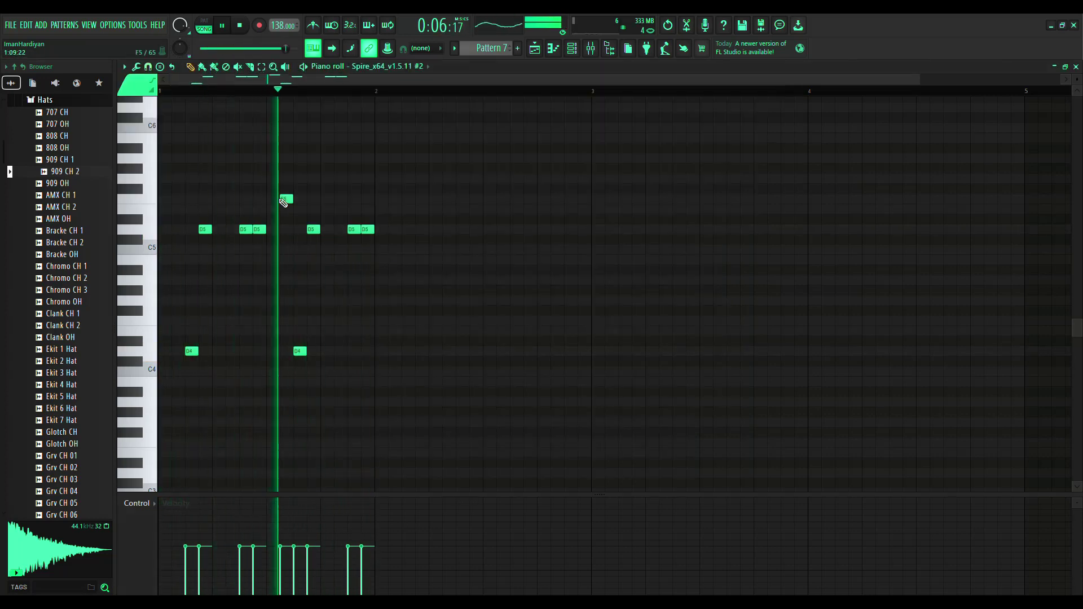
{"action": "left_click", "coordinate": [176, 351]}
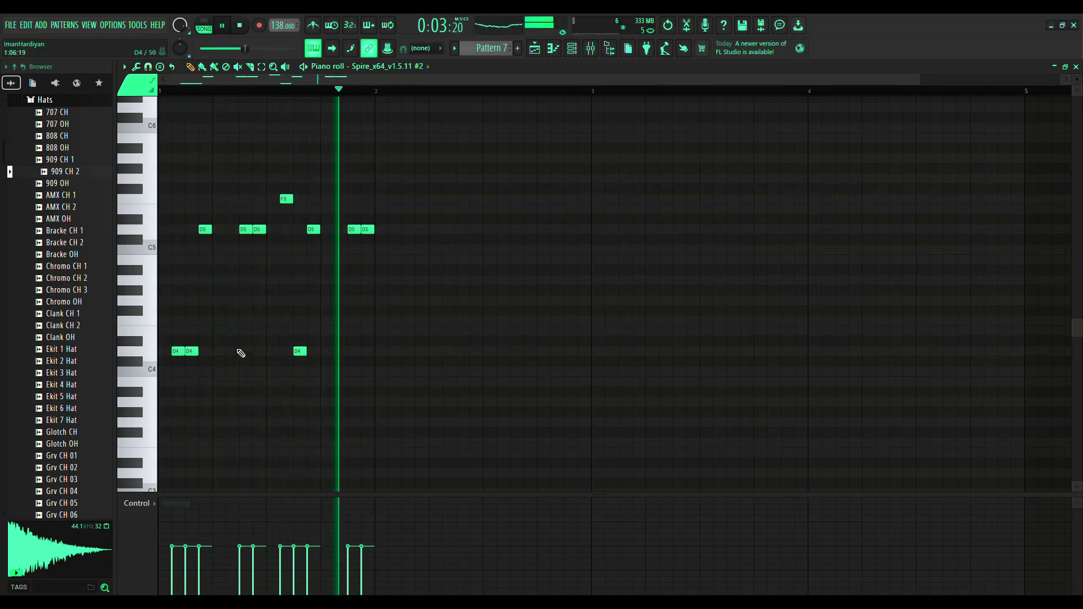
Replace the F5 note with a D5 and add D4 notes just before the D5 pair in each half
{"action": "right_click", "coordinate": [286, 199]}
{"action": "left_click", "coordinate": [286, 229]}
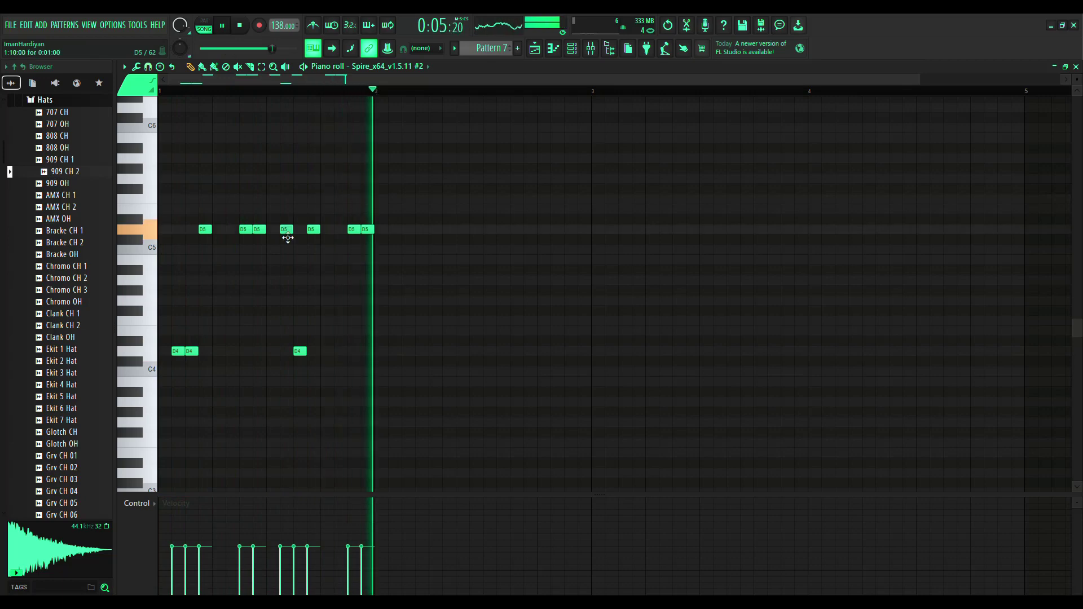
{"action": "left_click", "coordinate": [341, 351]}
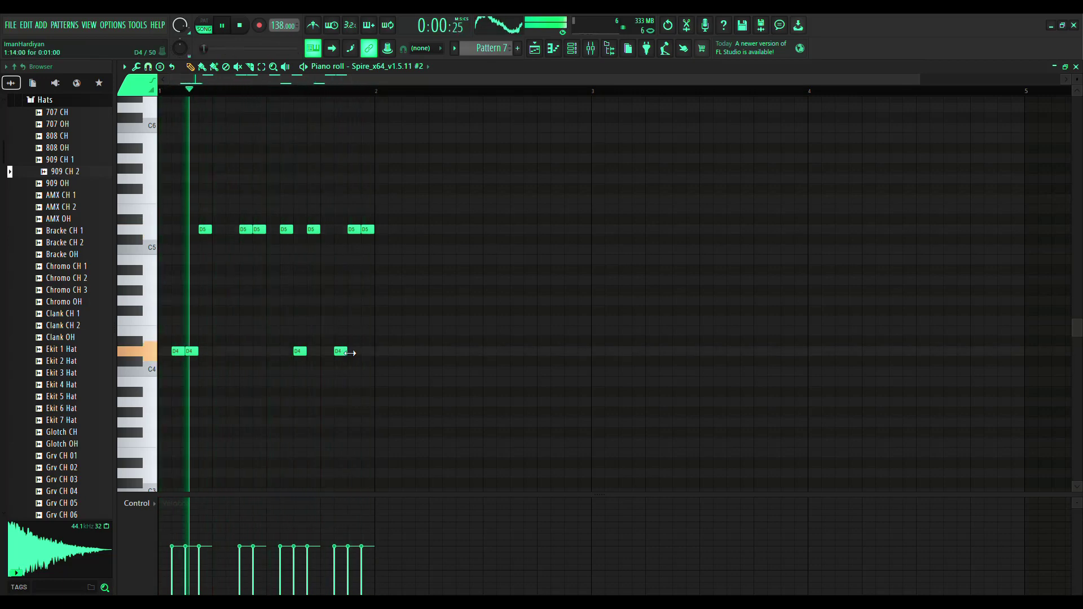
{"action": "left_click", "coordinate": [231, 351]}
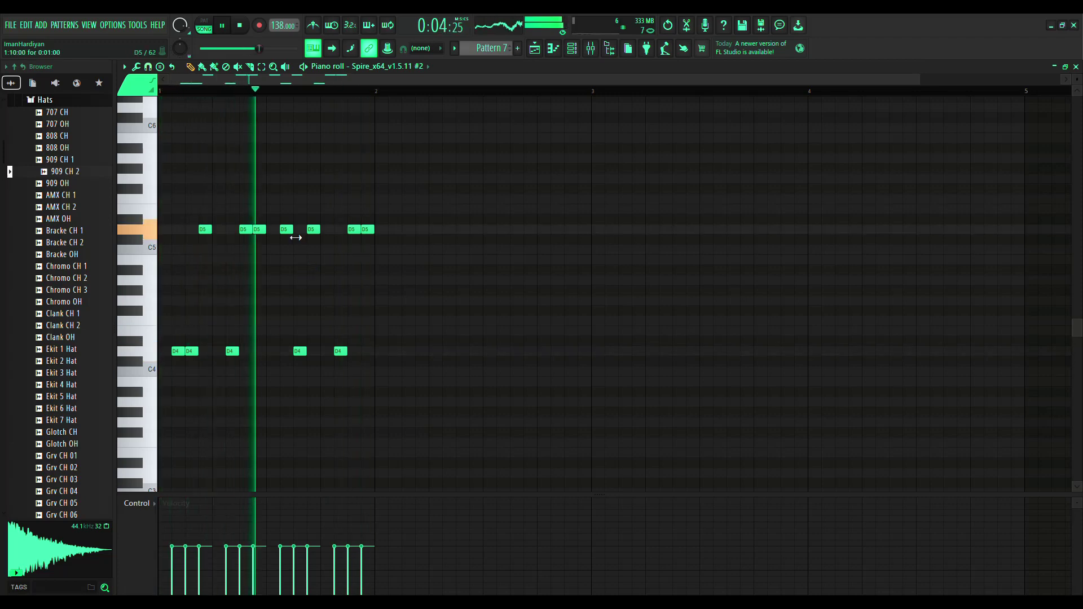
Compare the added D5 note in the second half at both octaves and leave it on D4
{"action": "left_click_drag", "start_coordinate": [287, 230], "coordinate": [288, 352]}
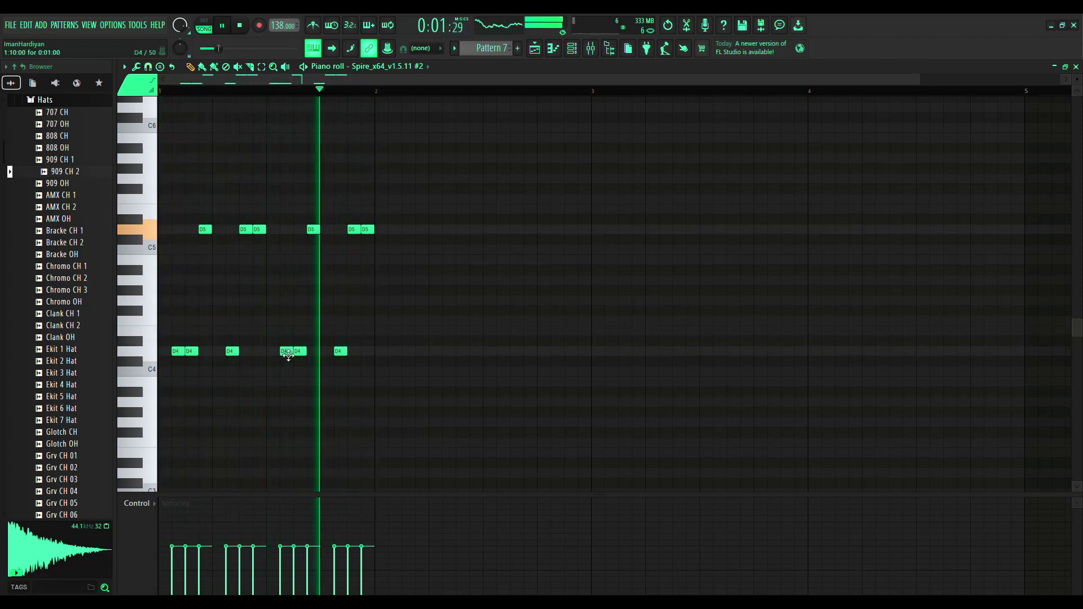
{"action": "left_click_drag", "start_coordinate": [289, 354], "coordinate": [287, 230]}
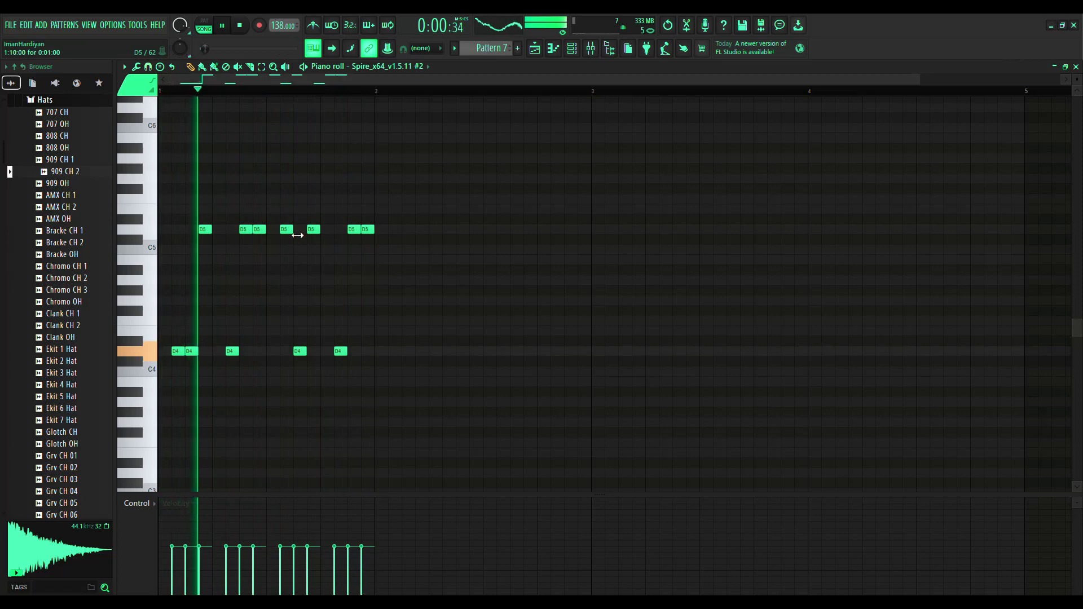
{"action": "left_click_drag", "start_coordinate": [288, 230], "coordinate": [292, 353]}
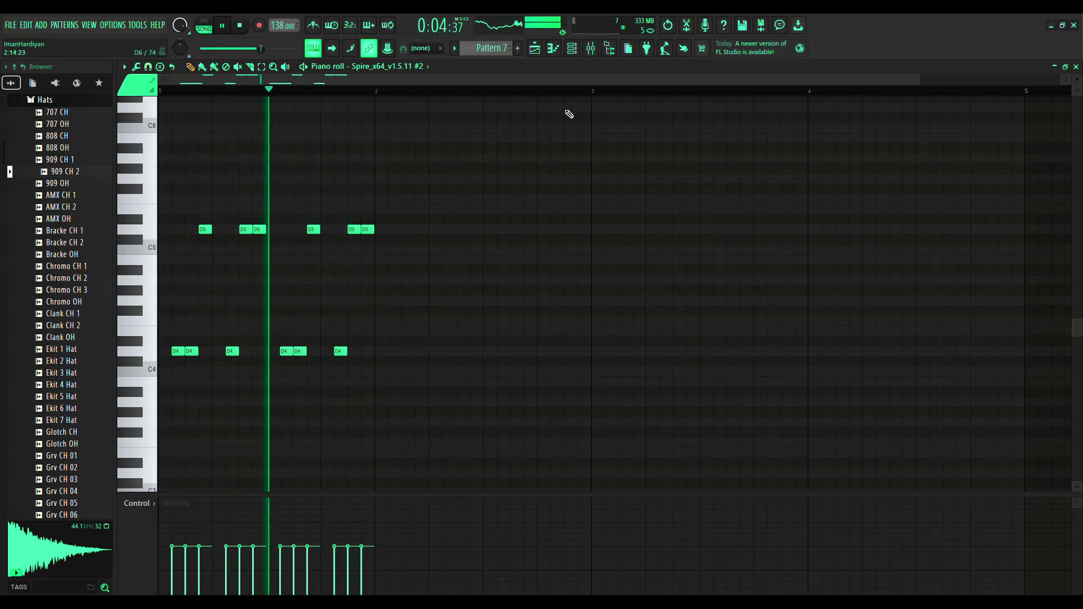
Open the original Spire channel's synth and set its filter 1 cutoff to 105
{"action": "left_click", "coordinate": [573, 50]}
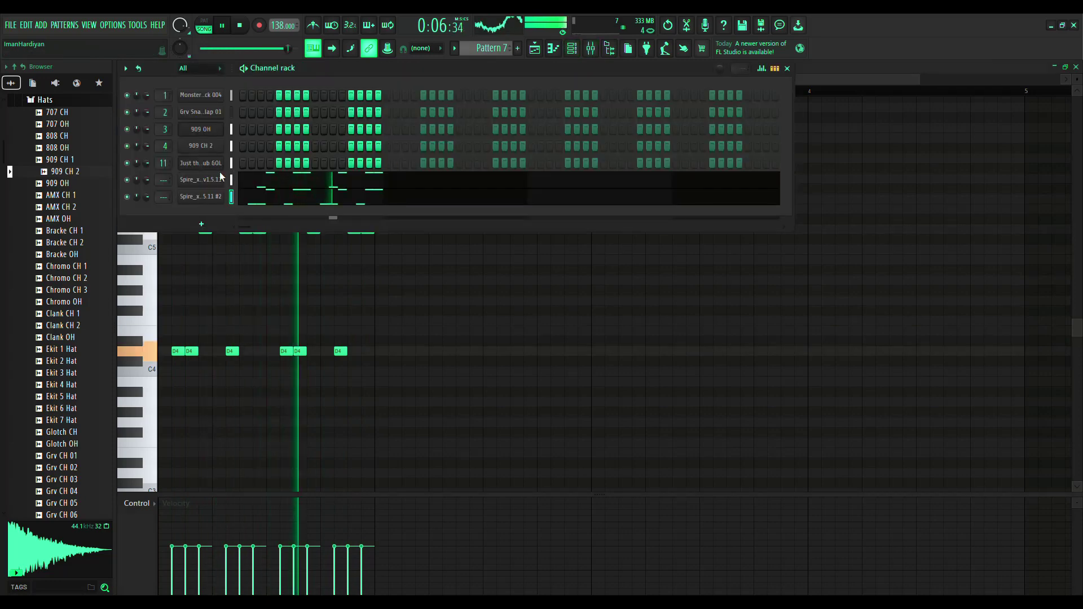
{"action": "left_click", "coordinate": [208, 180]}
{"action": "left_click_drag", "start_coordinate": [530, 244], "coordinate": [529, 248]}
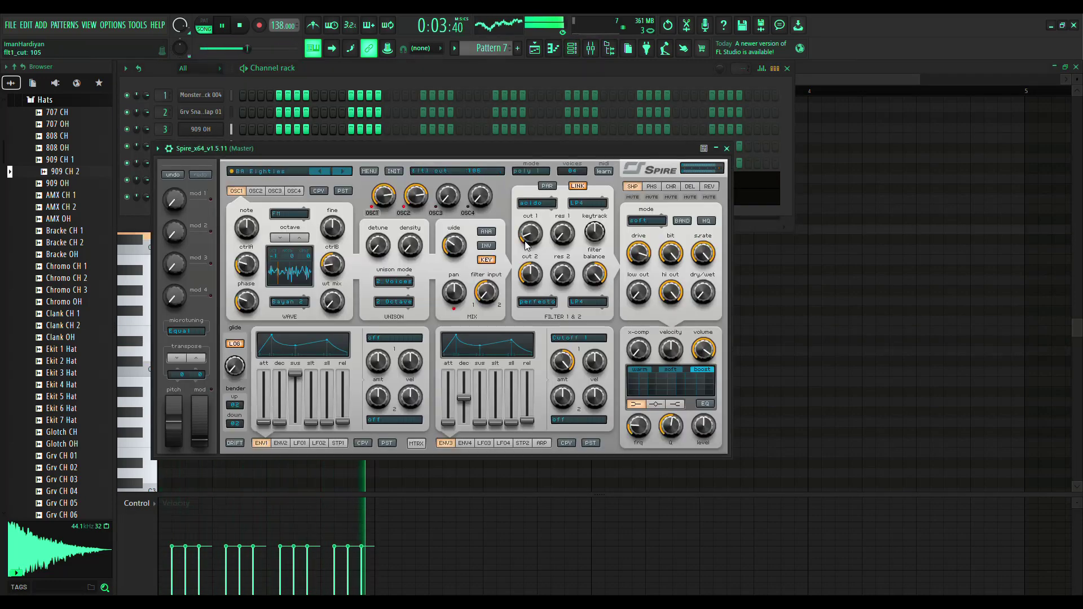
Fine-tune the filter 1 cutoff on the original Spire and assign the cloned Spire channel to mixer track 13
{"action": "left_click_drag", "start_coordinate": [523, 244], "coordinate": [524, 241]}
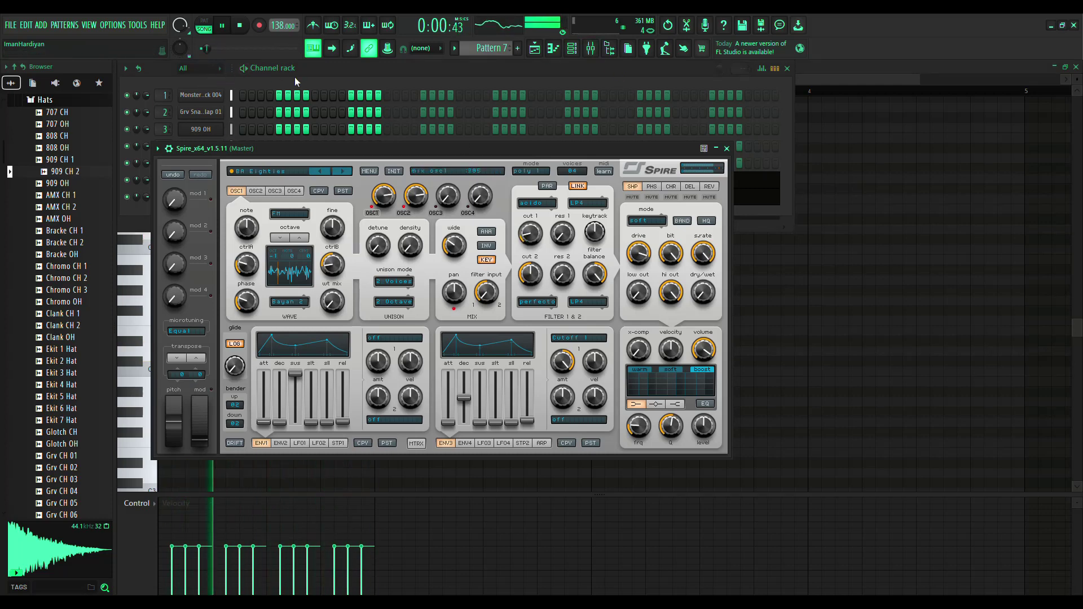
{"action": "left_click", "coordinate": [354, 68]}
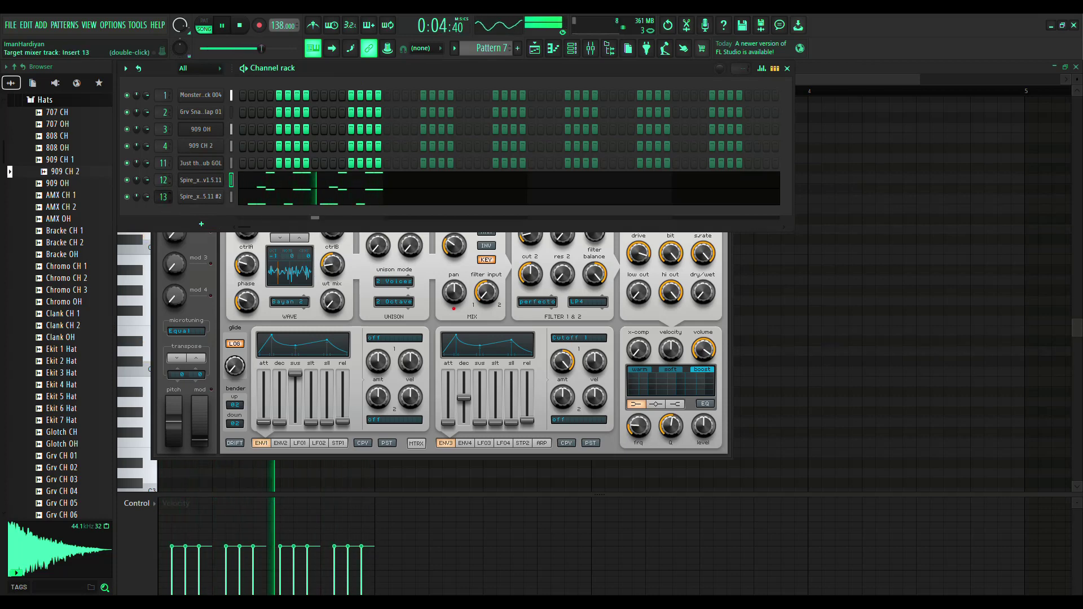
{"action": "left_click_drag", "start_coordinate": [163, 196], "coordinate": [163, 204]}
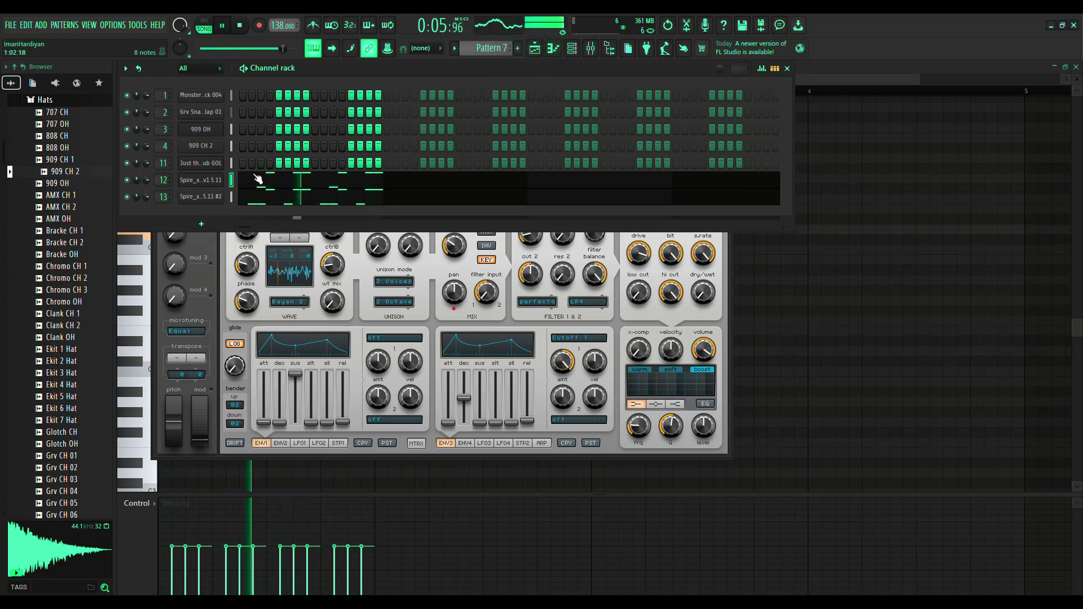
In the mixer, lower the Insert 13 and Insert 11 faders and bring Insert 12 down to about -4 dB
{"action": "left_click", "coordinate": [574, 50]}
{"action": "left_click", "coordinate": [590, 49]}
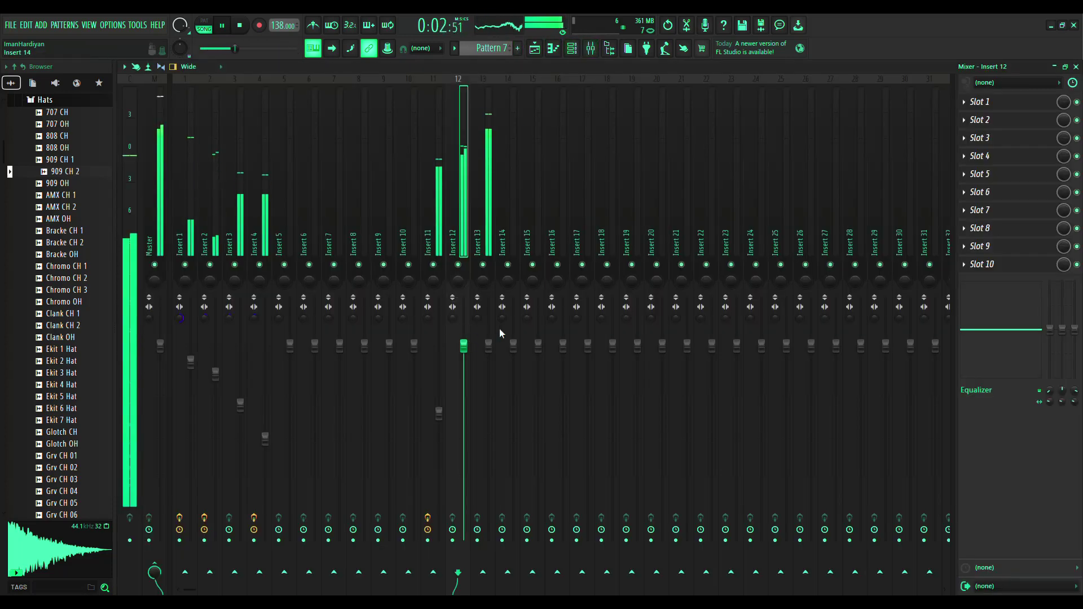
{"action": "left_click_drag", "start_coordinate": [491, 348], "coordinate": [491, 411]}
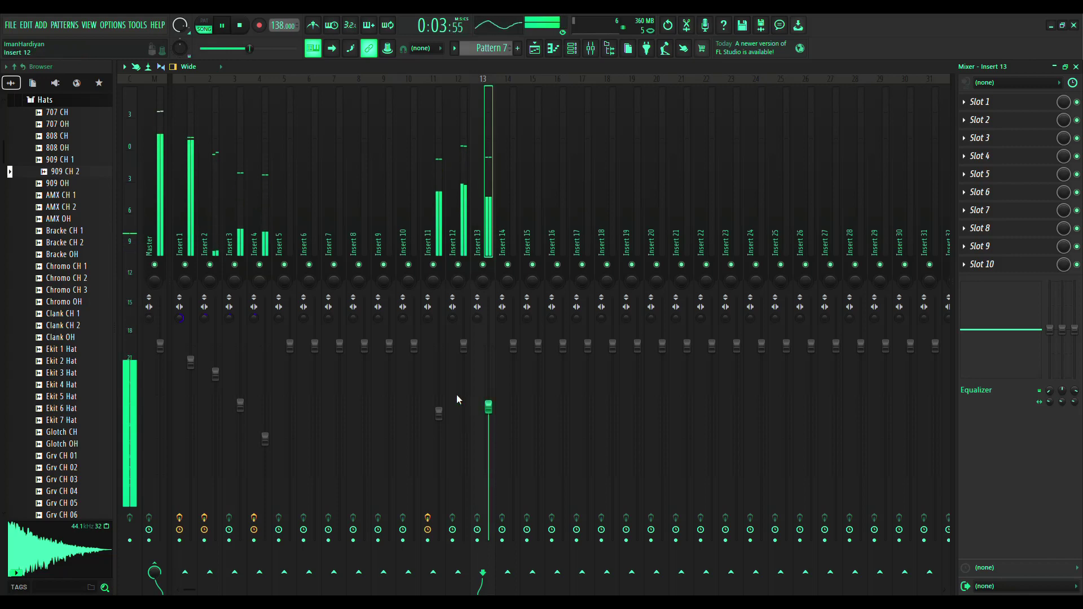
{"action": "left_click_drag", "start_coordinate": [464, 346], "coordinate": [463, 353]}
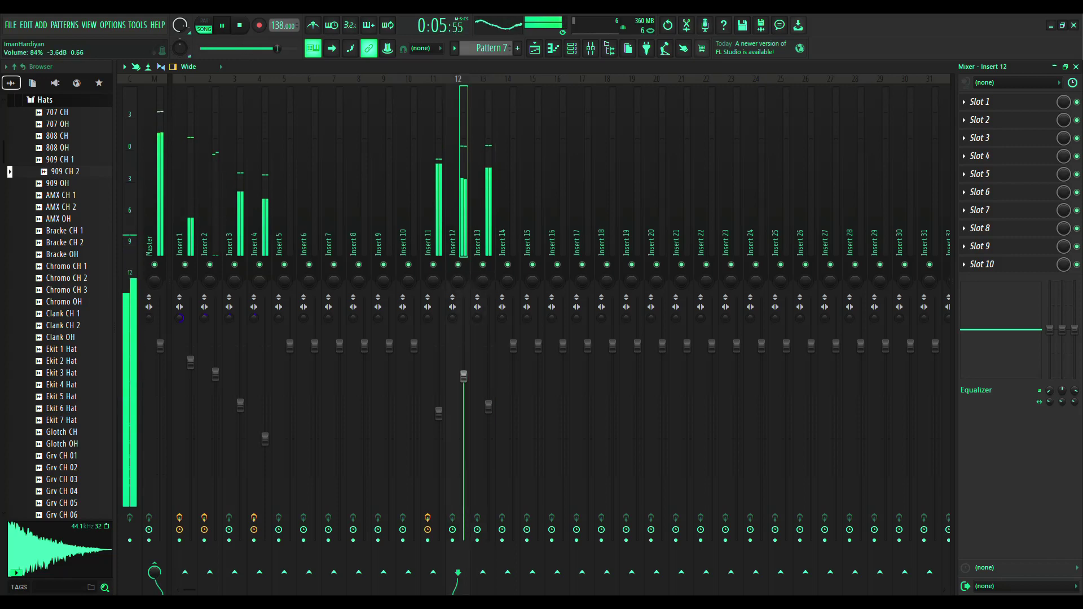
{"action": "left_click_drag", "start_coordinate": [441, 414], "coordinate": [441, 420]}
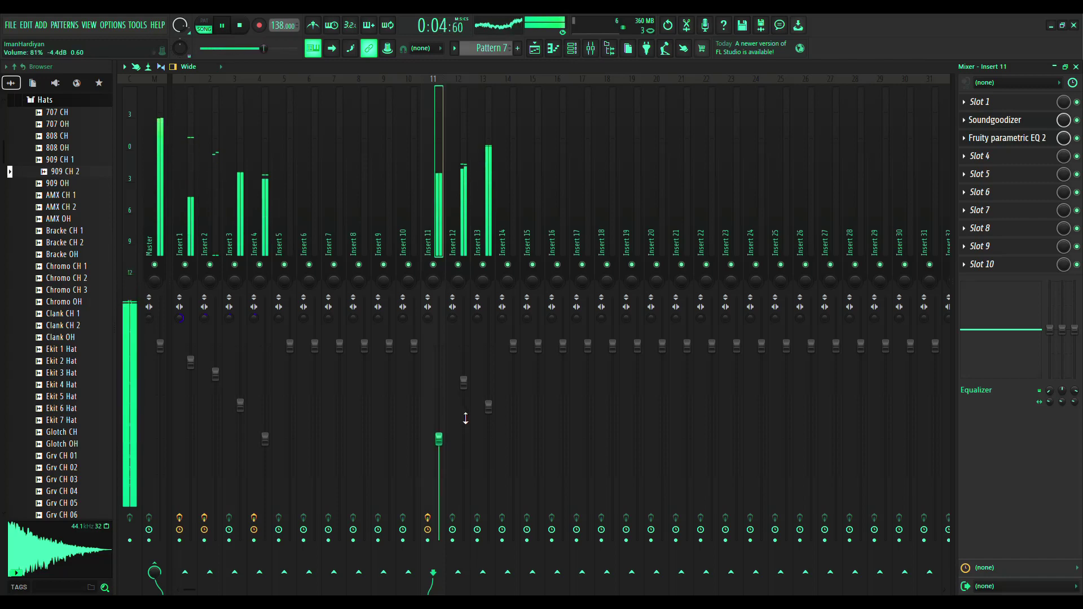
Rebalance the two Spire tracks by setting Insert 12 to about -6 dB and Insert 13 to about -12.4 dB
{"action": "left_click_drag", "start_coordinate": [468, 393], "coordinate": [468, 402]}
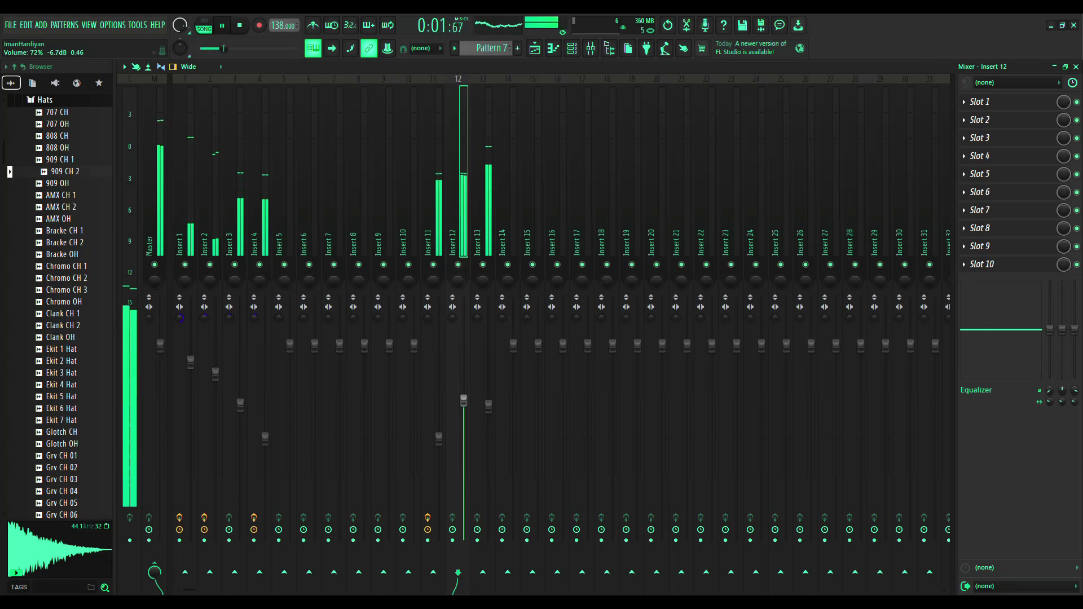
{"action": "left_click_drag", "start_coordinate": [492, 410], "coordinate": [492, 418]}
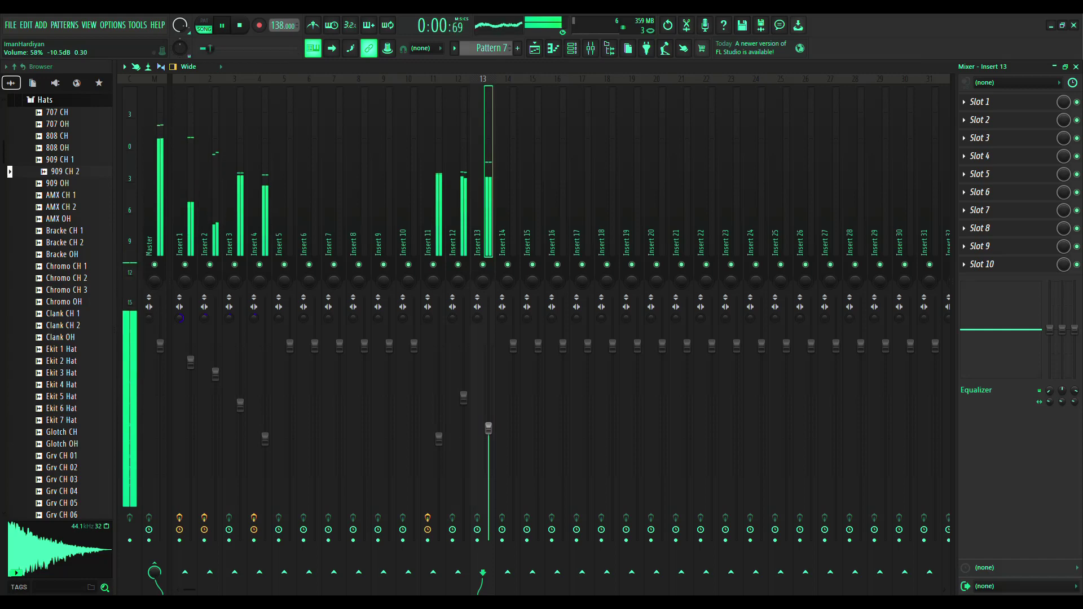
{"action": "left_click_drag", "start_coordinate": [465, 399], "coordinate": [465, 397]}
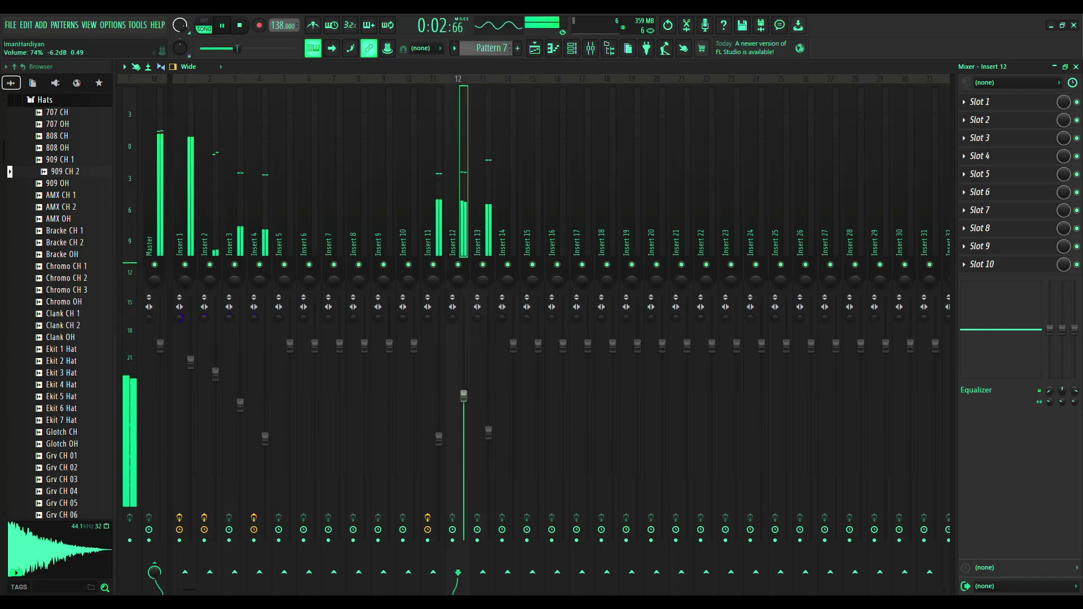
{"action": "left_click", "coordinate": [488, 429]}
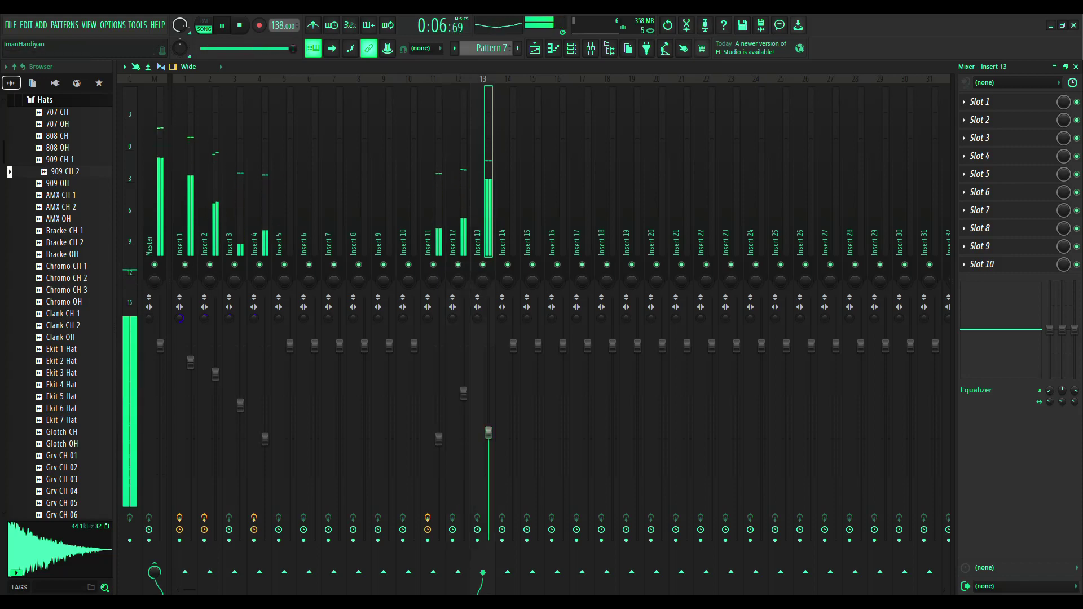
{"action": "left_click_drag", "start_coordinate": [488, 435], "coordinate": [489, 436]}
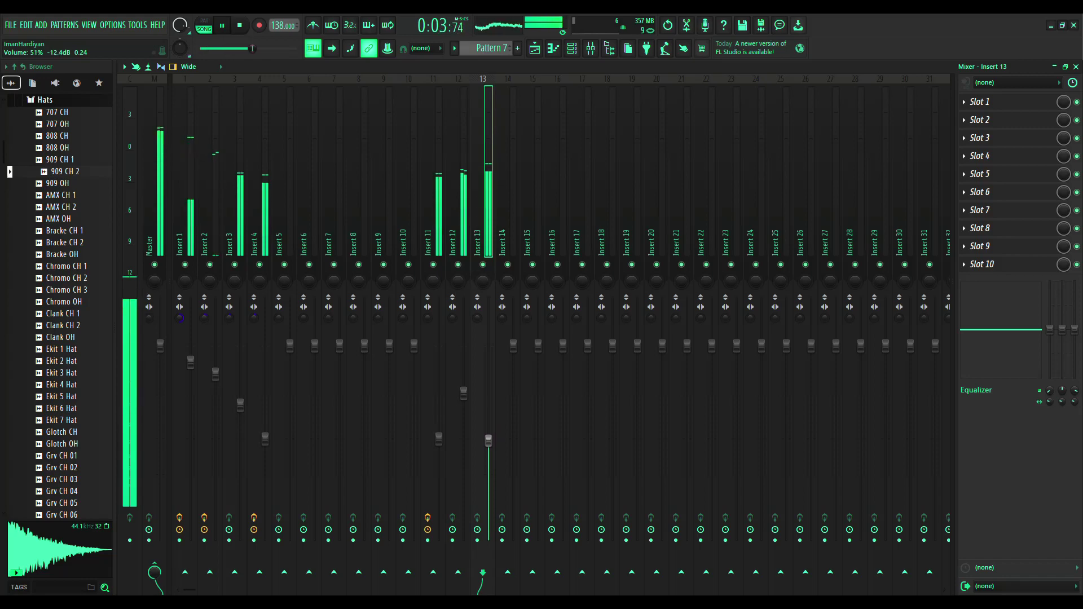
Add Soundgoodizer in slot 2 of Insert 13 with Insert 12 muted, and unmute Insert 12
{"action": "left_click", "coordinate": [460, 266]}
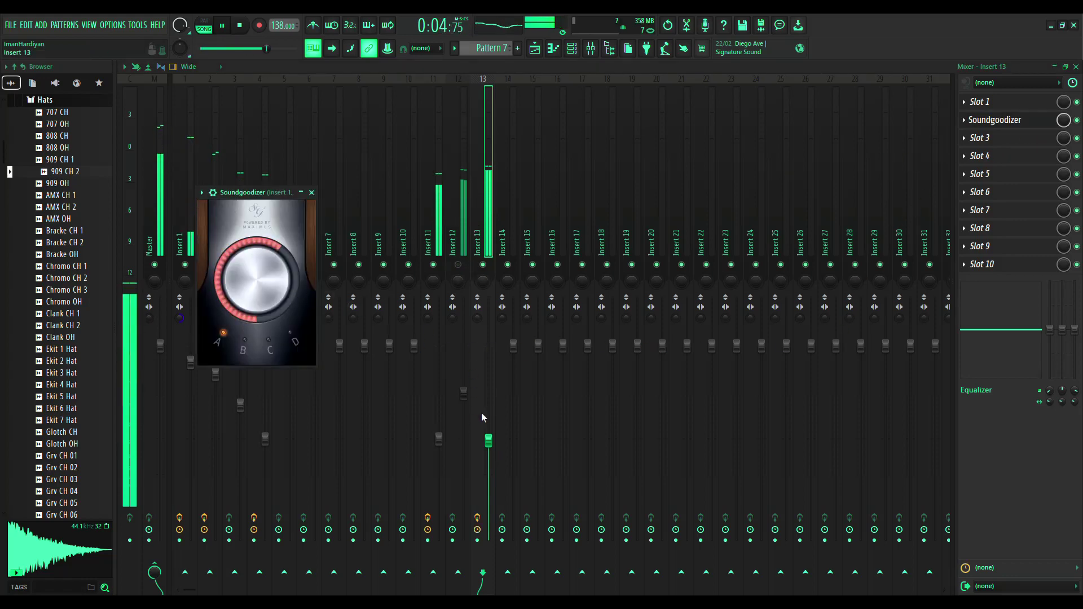
{"action": "left_click", "coordinate": [458, 265]}
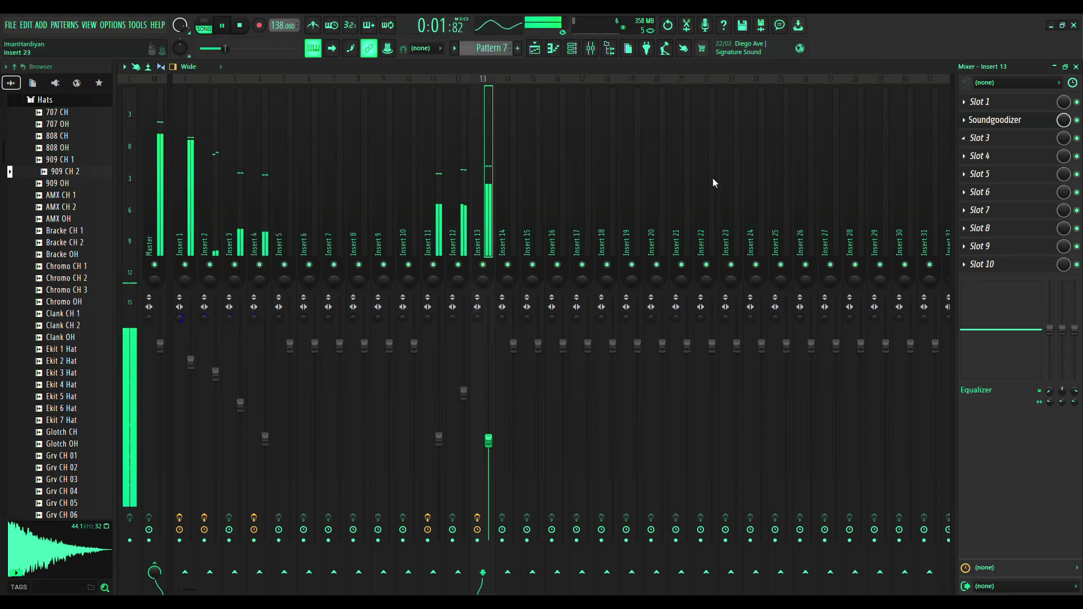
Roll off the highs of the sub bass on Insert 11 with band 7 of its Fruity parametric EQ 2
{"action": "left_click", "coordinate": [468, 143]}
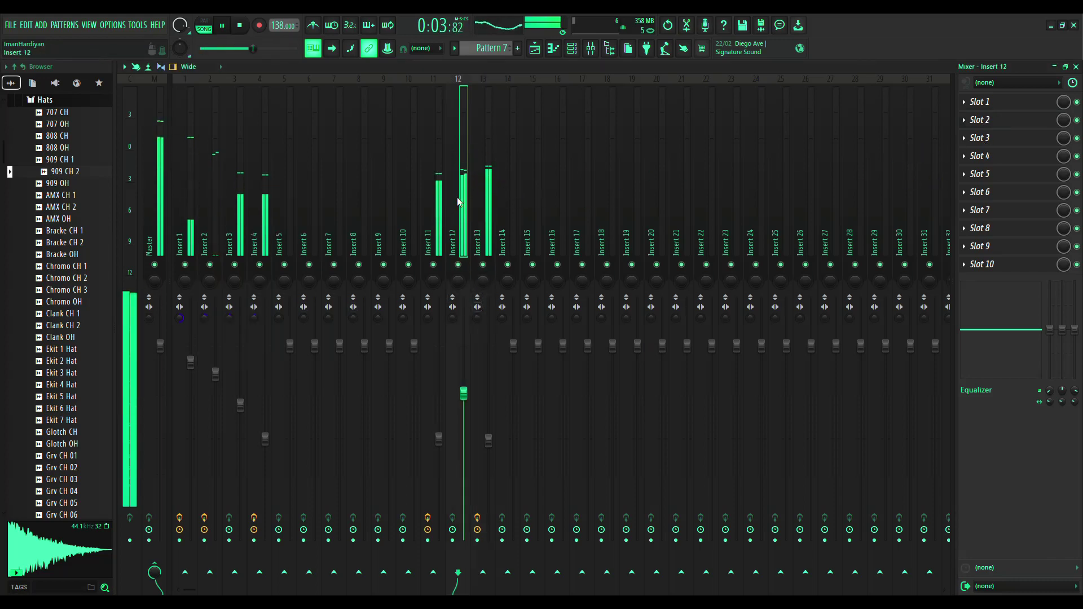
{"action": "left_click", "coordinate": [441, 180]}
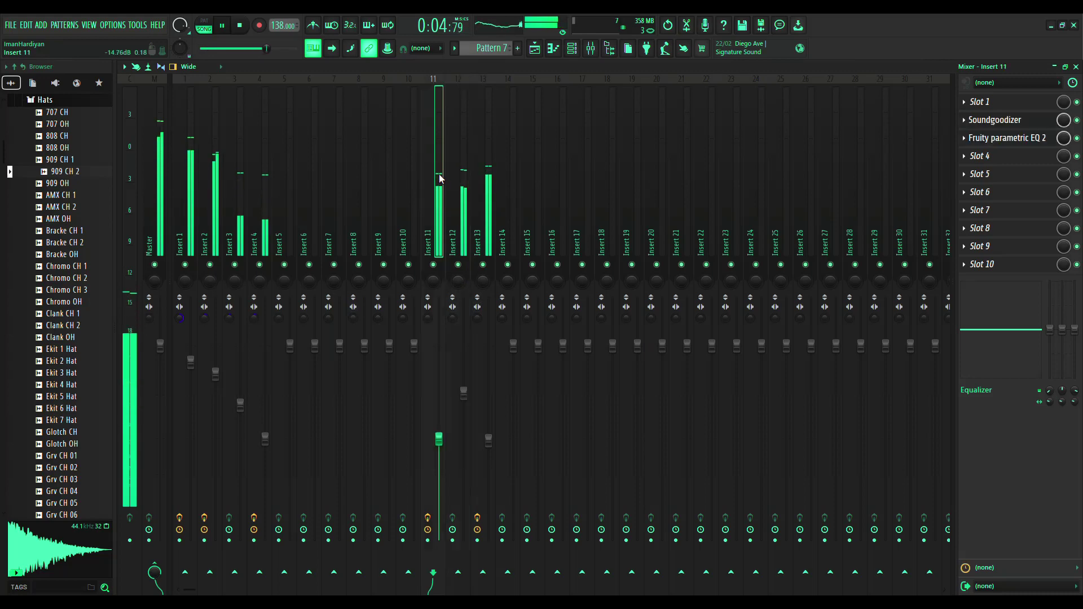
{"action": "left_click", "coordinate": [992, 138]}
{"action": "left_click_drag", "start_coordinate": [798, 251], "coordinate": [651, 246]}
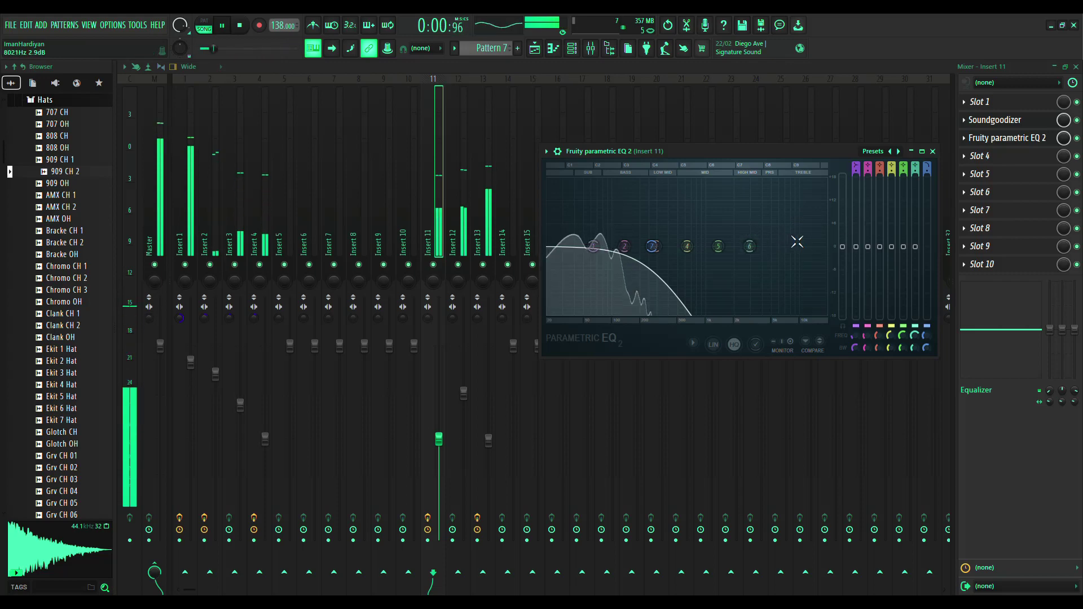
Add Fruity parametric EQ 2 in slot 3 of Insert 12, cutting the lows with band 1 and slightly boosting band 4
{"action": "left_click", "coordinate": [467, 163]}
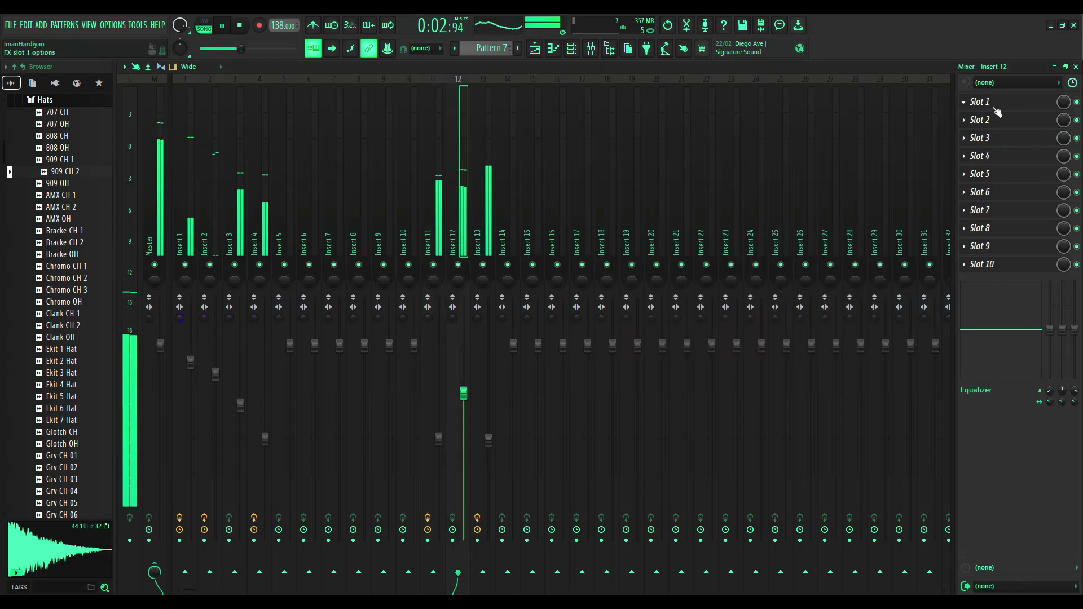
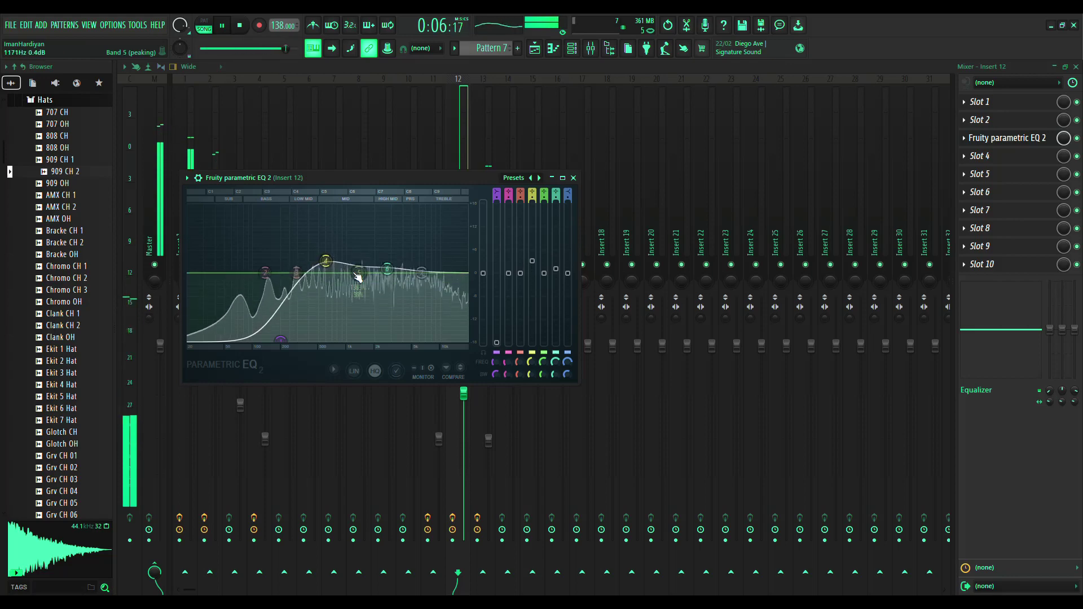
{"action": "left_click_drag", "start_coordinate": [326, 269], "coordinate": [325, 273]}
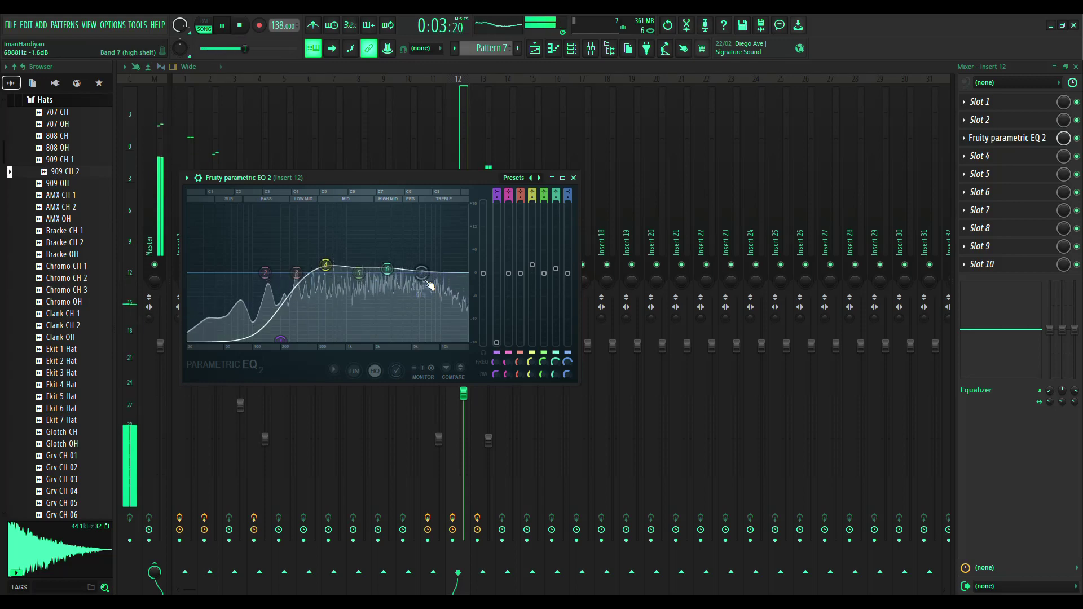
Add one-step D4 notes on steps 2, 6, 10 and 14 of the original Spire channel
{"action": "left_click", "coordinate": [580, 47]}
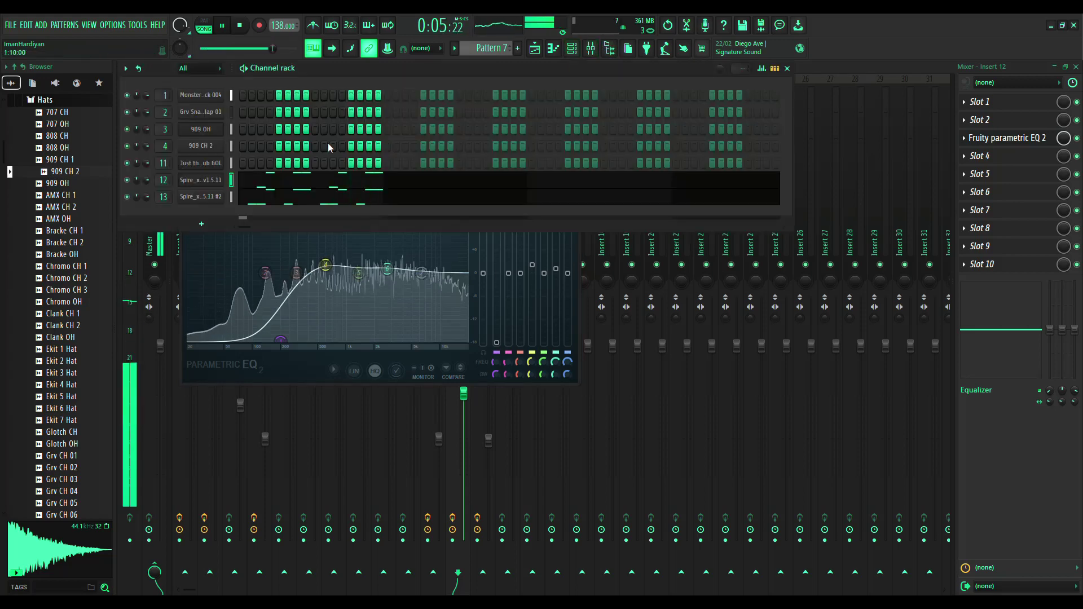
{"action": "left_click", "coordinate": [273, 182]}
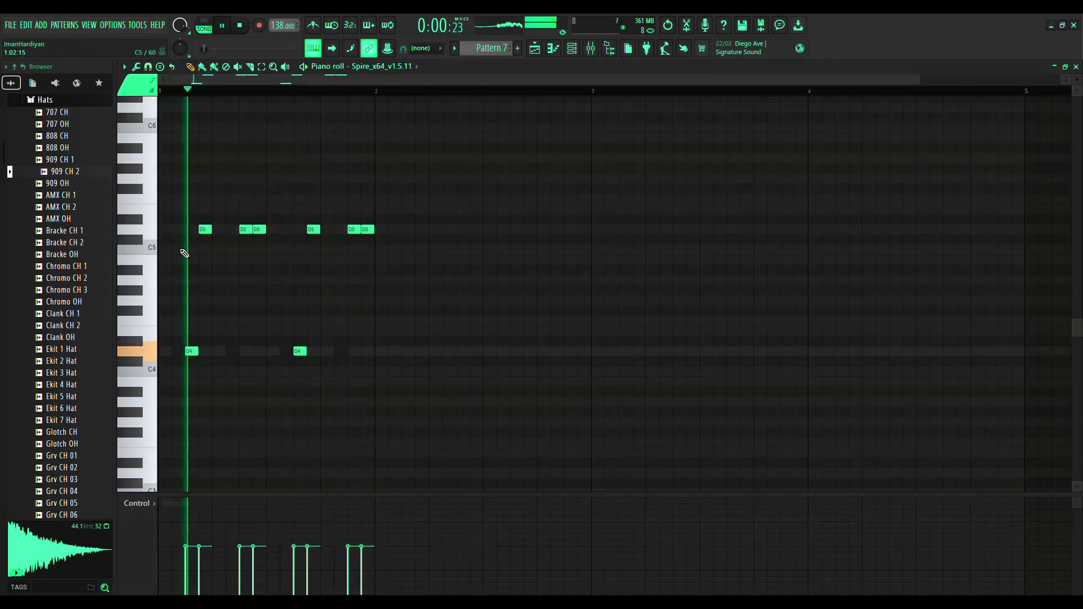
{"action": "left_click", "coordinate": [174, 350]}
{"action": "left_click", "coordinate": [230, 351]}
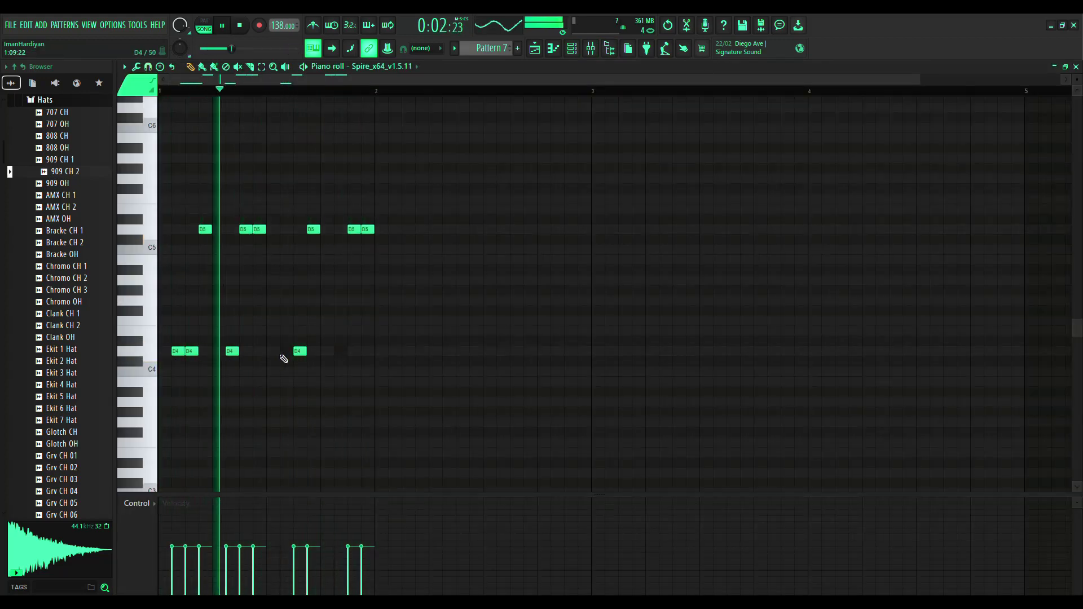
{"action": "left_click", "coordinate": [284, 351]}
{"action": "left_click", "coordinate": [340, 351]}
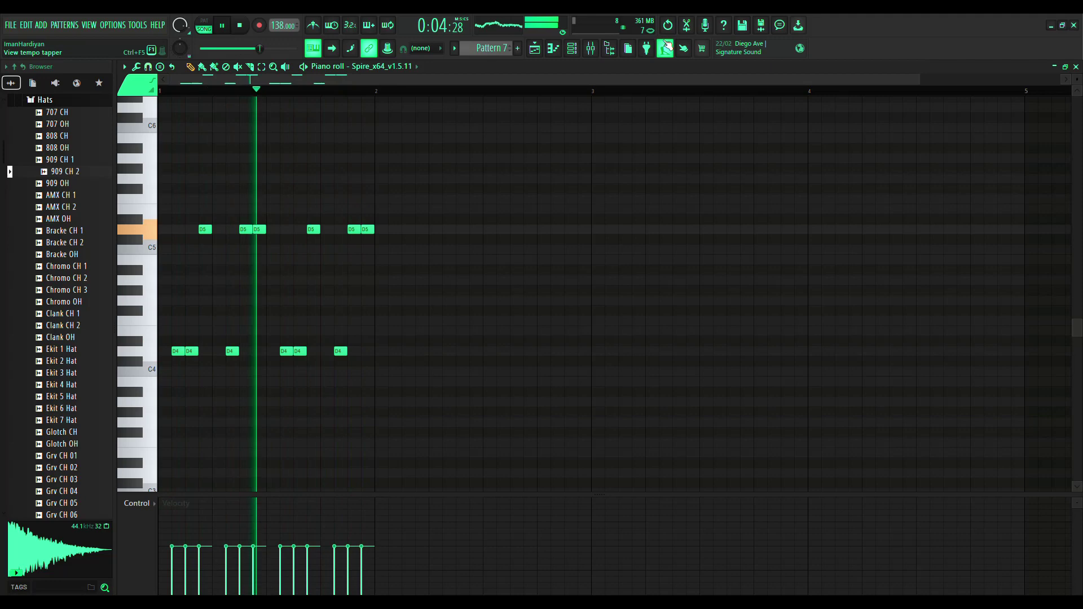
Clone the Monster Kick 004 channel
{"action": "left_click", "coordinate": [582, 50]}
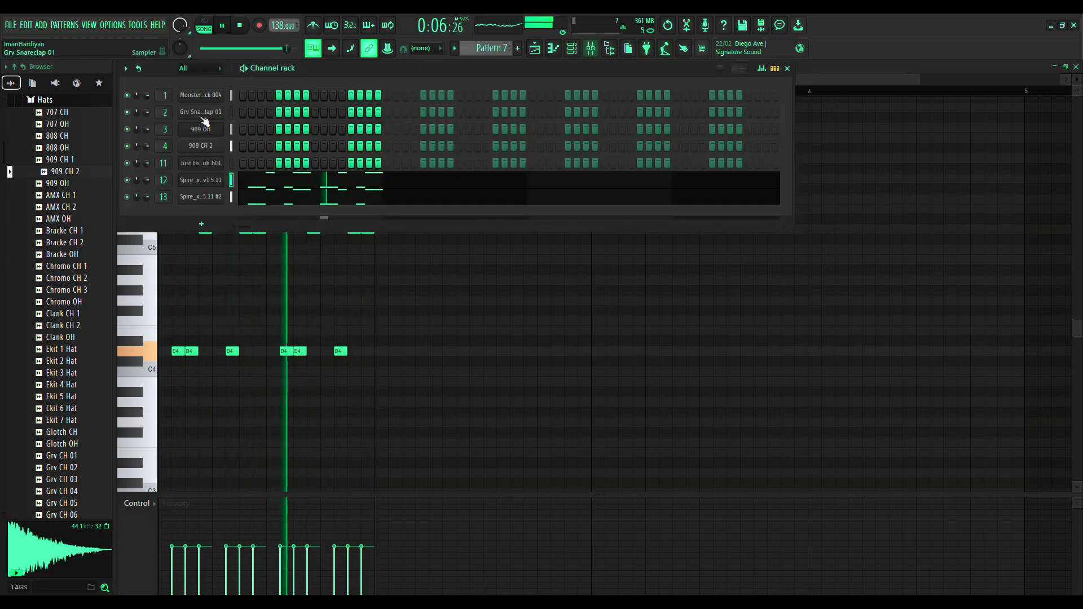
{"action": "left_click", "coordinate": [222, 97]}
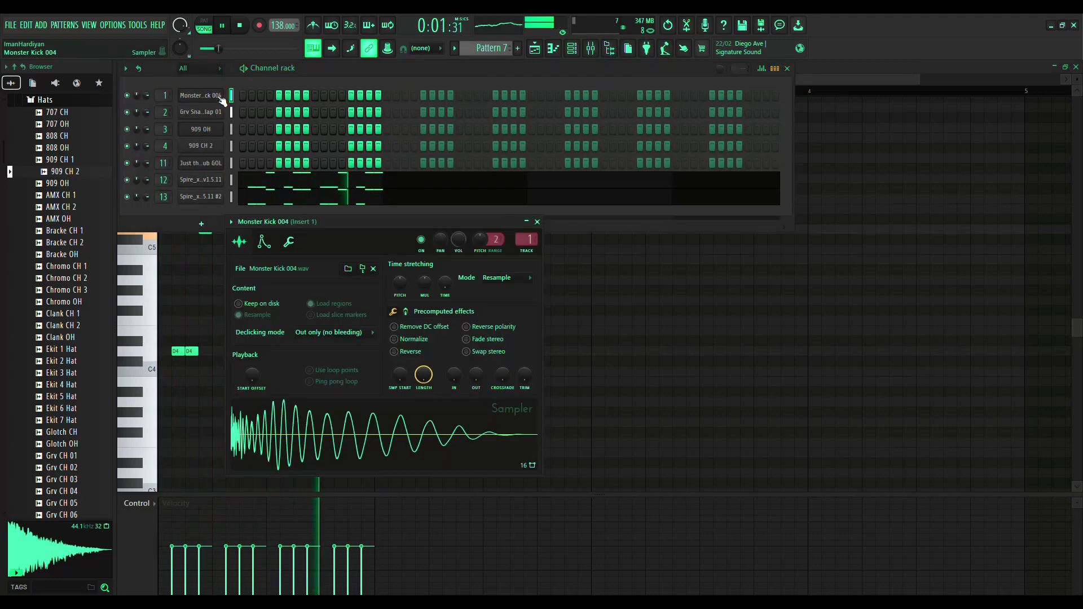
{"action": "key", "text": "alt+c"}
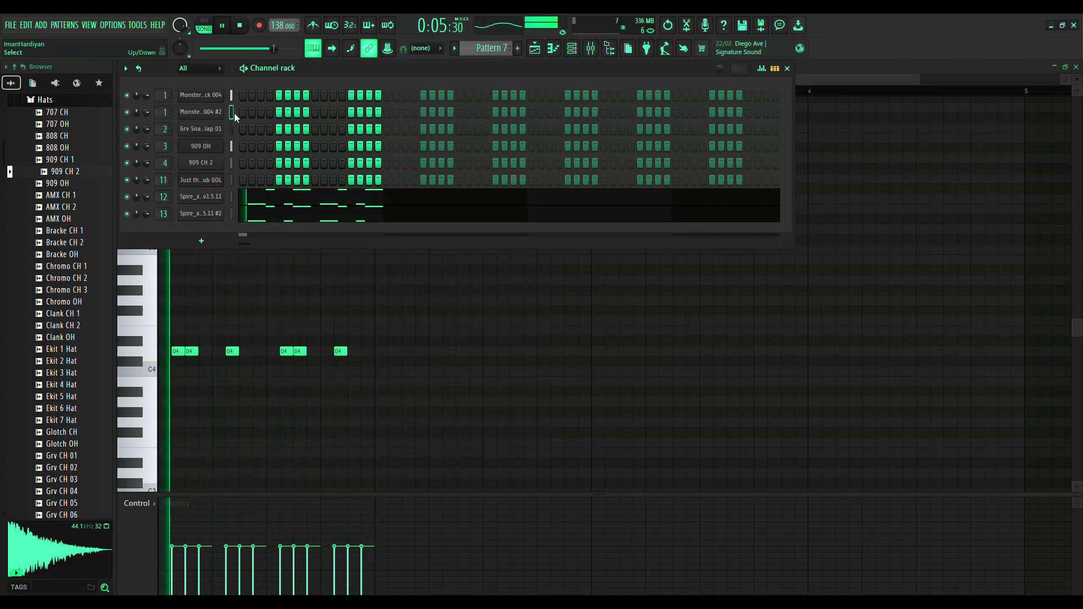
Move the cloned kick channel directly below 909 CH 2 and assign it to mixer track 10
{"action": "key", "text": "alt+Down"}
{"action": "key", "text": "alt+Down"}
{"action": "key", "text": "alt+Down"}
{"action": "key", "text": "alt+Down"}
{"action": "key", "text": "alt+Up"}
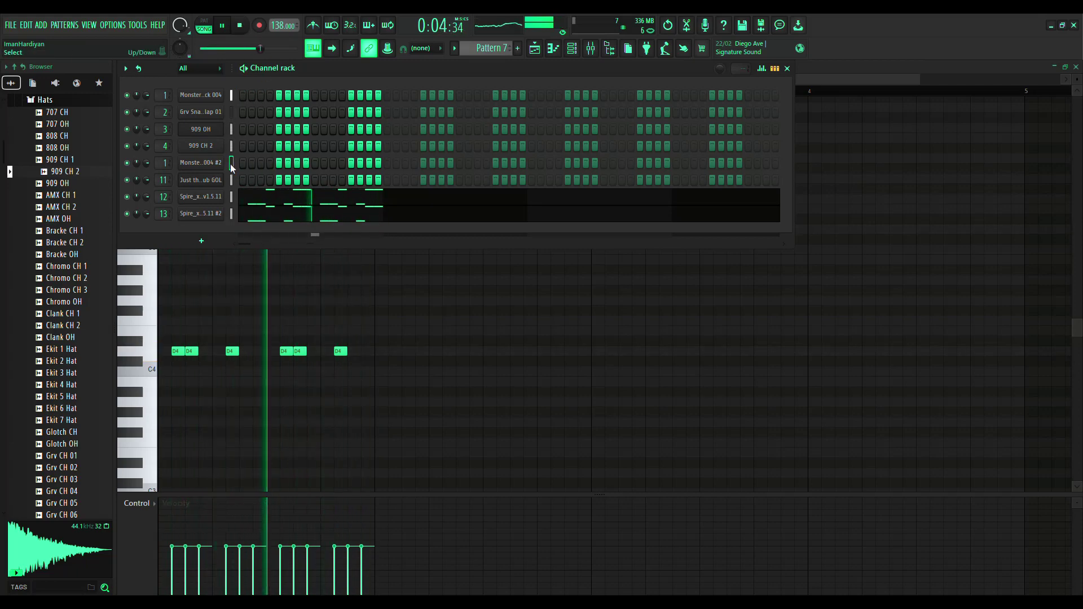
{"action": "left_click_drag", "start_coordinate": [163, 164], "coordinate": [163, 135]}
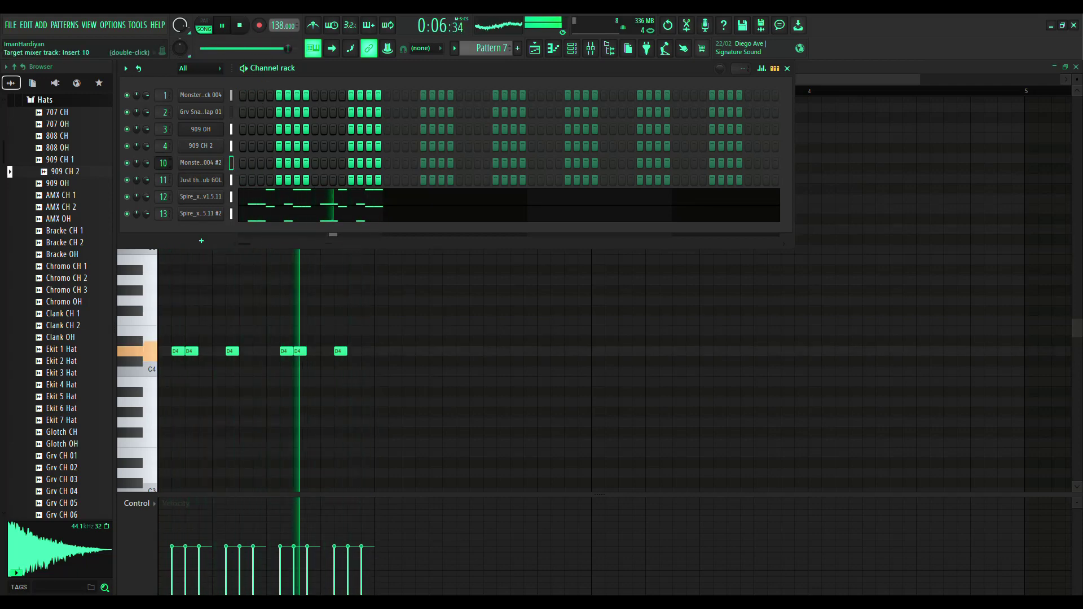
Try routing Insert 10 only to Insert 12 in the mixer, and reroute it only to Insert 13
{"action": "key", "text": "F9"}
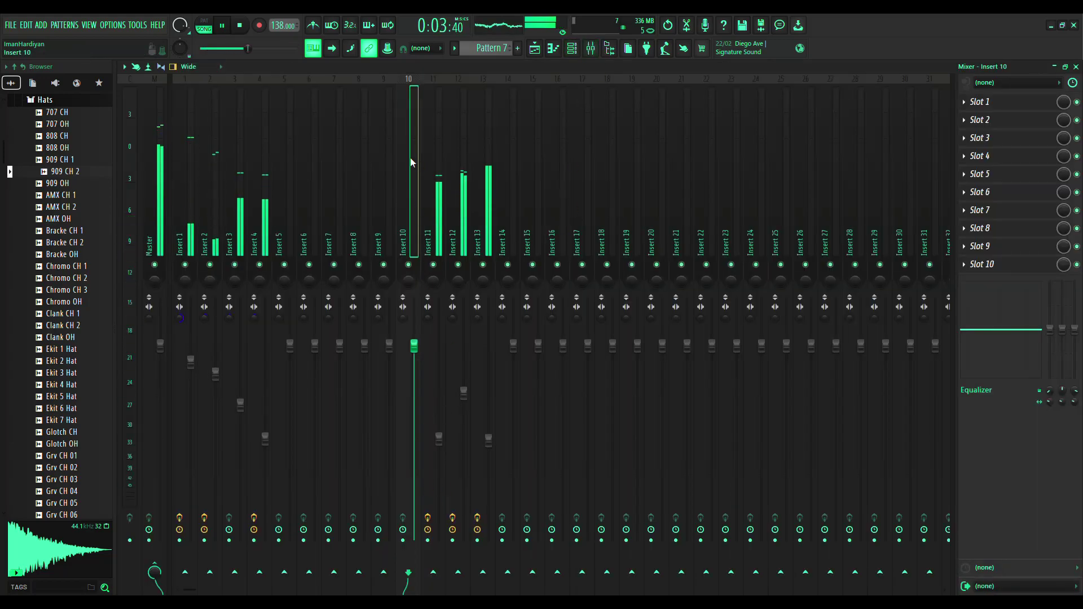
{"action": "left_click", "coordinate": [477, 575]}
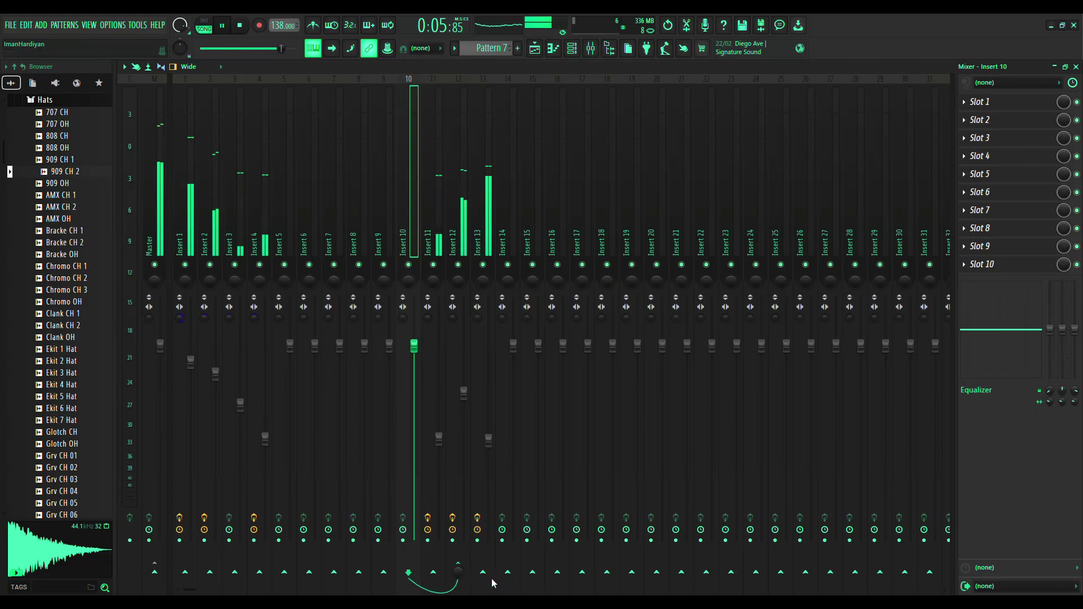
{"action": "left_click", "coordinate": [489, 491]}
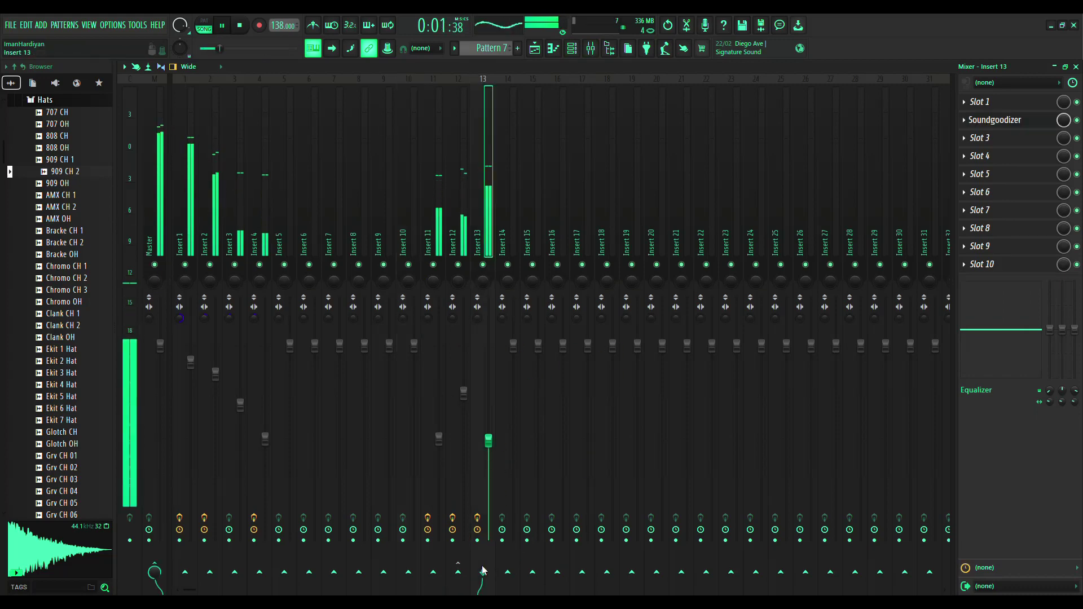
{"action": "left_click", "coordinate": [412, 180]}
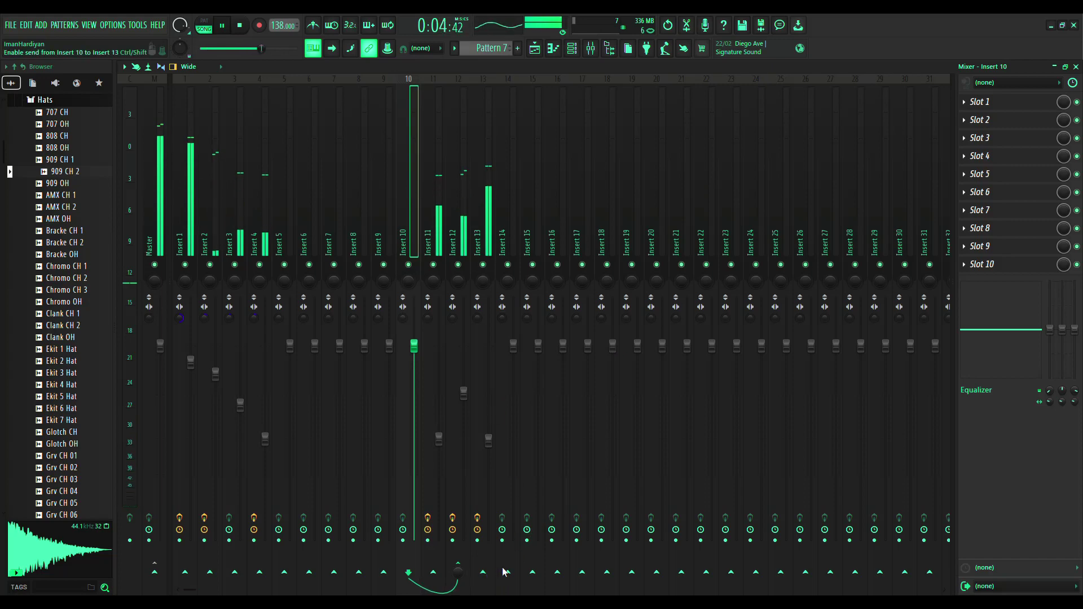
{"action": "left_click", "coordinate": [514, 586]}
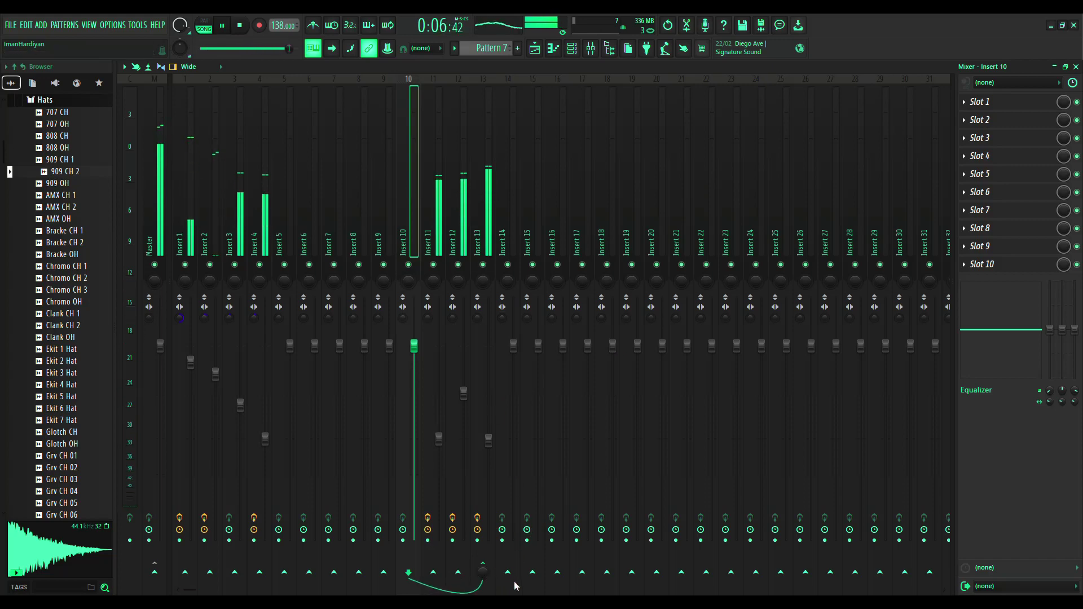
Load Gross Beat into Slot 9 of Insert 12 and apply its Sidechain volume preset
{"action": "left_click", "coordinate": [467, 220]}
{"action": "left_click", "coordinate": [1005, 250]}
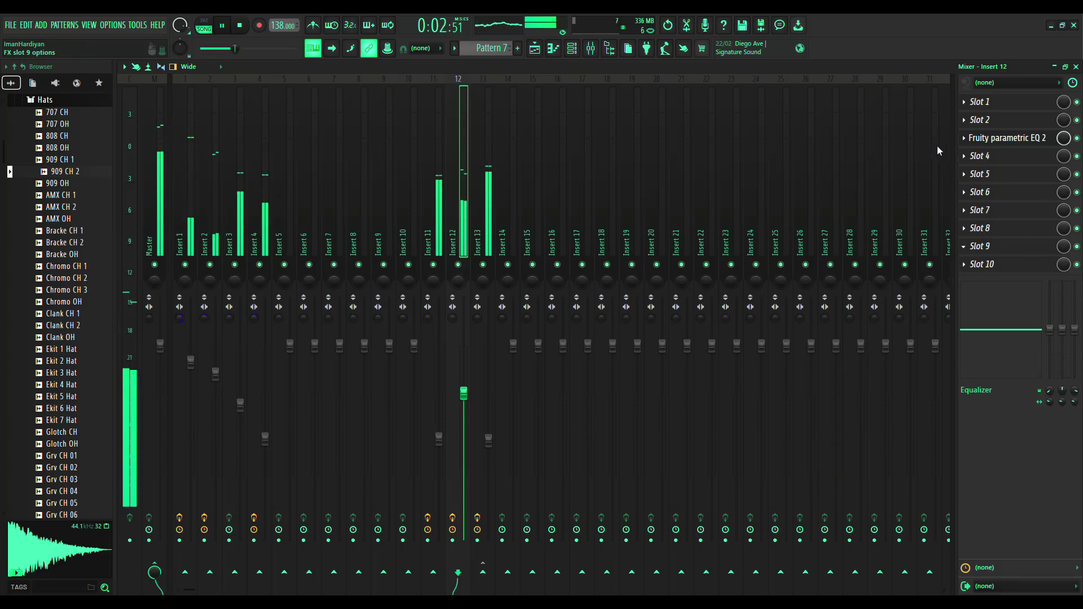
{"action": "left_click", "coordinate": [910, 90]}
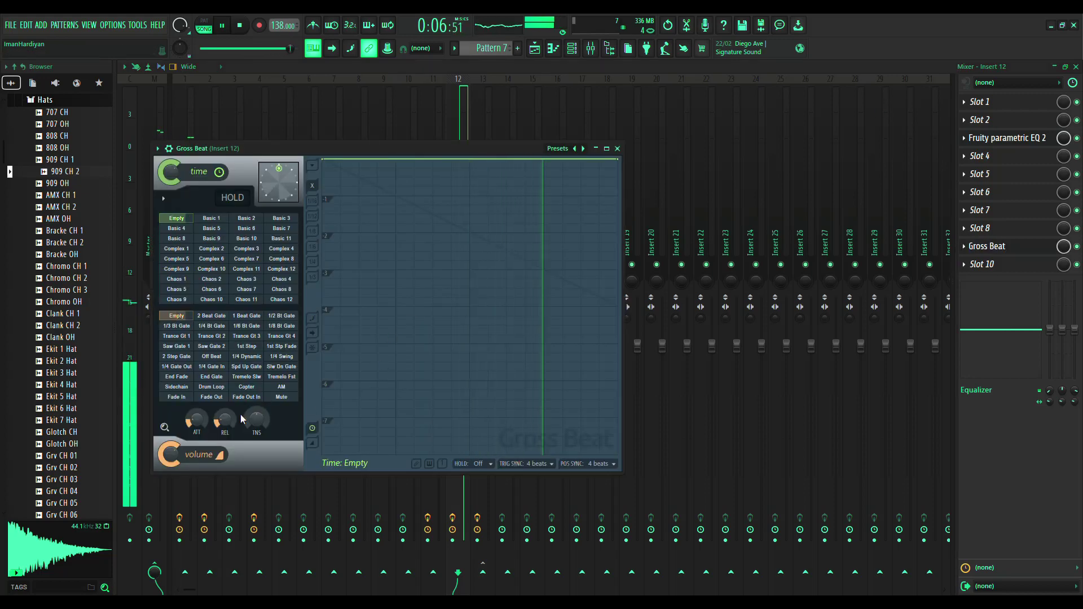
{"action": "left_click", "coordinate": [176, 388]}
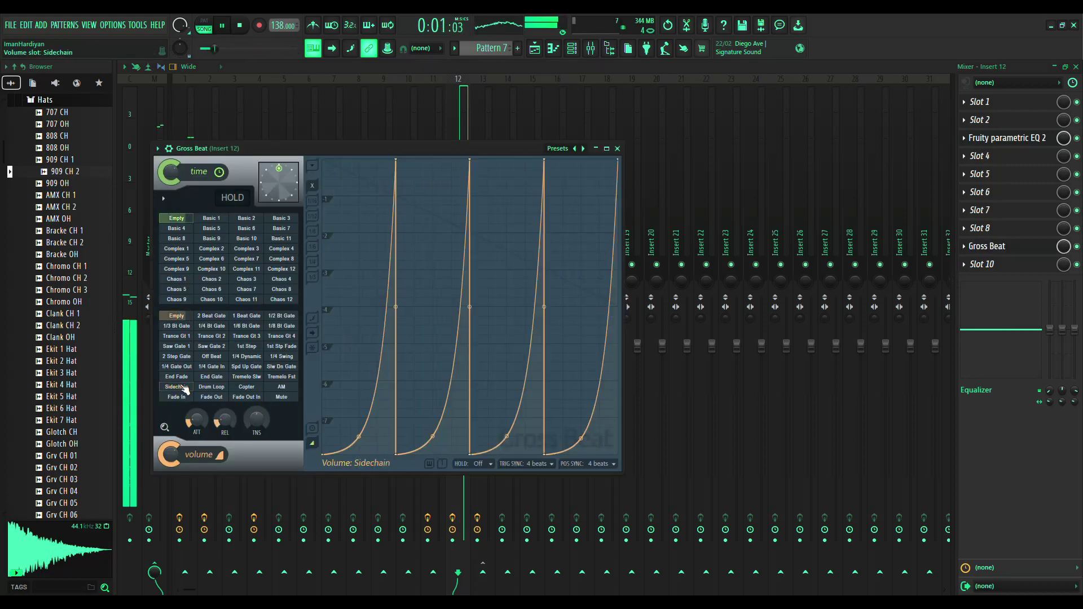
Reset all four Gross Beat volume ramps to straight lines and bend the first one into a fast-rising curve
{"action": "right_click", "coordinate": [359, 437]}
{"action": "right_click", "coordinate": [433, 437]}
{"action": "right_click", "coordinate": [507, 438]}
{"action": "right_click", "coordinate": [582, 439]}
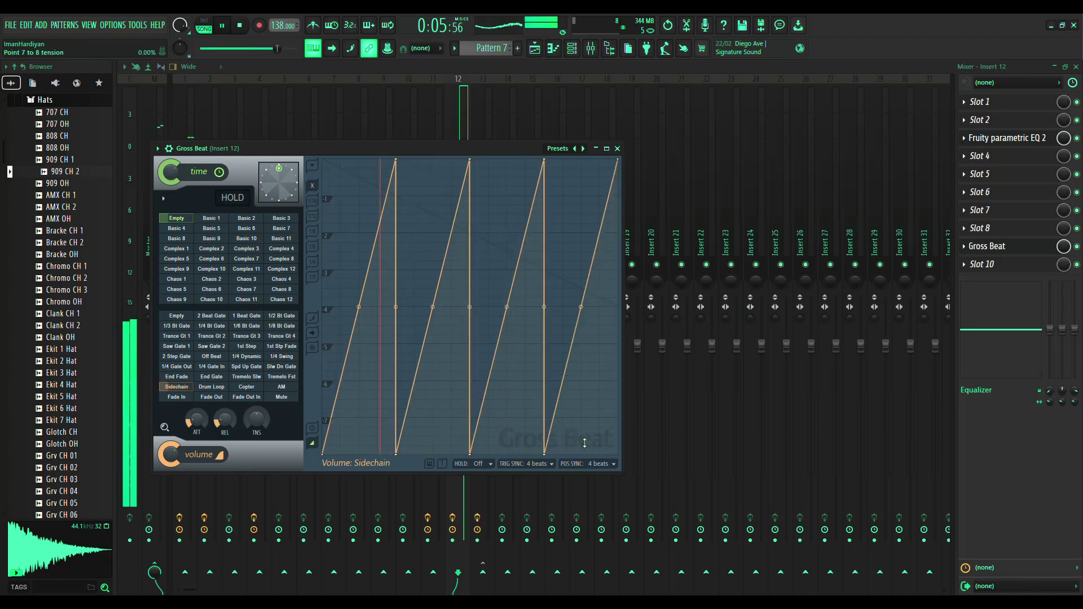
{"action": "left_click_drag", "start_coordinate": [359, 307], "coordinate": [358, 203]}
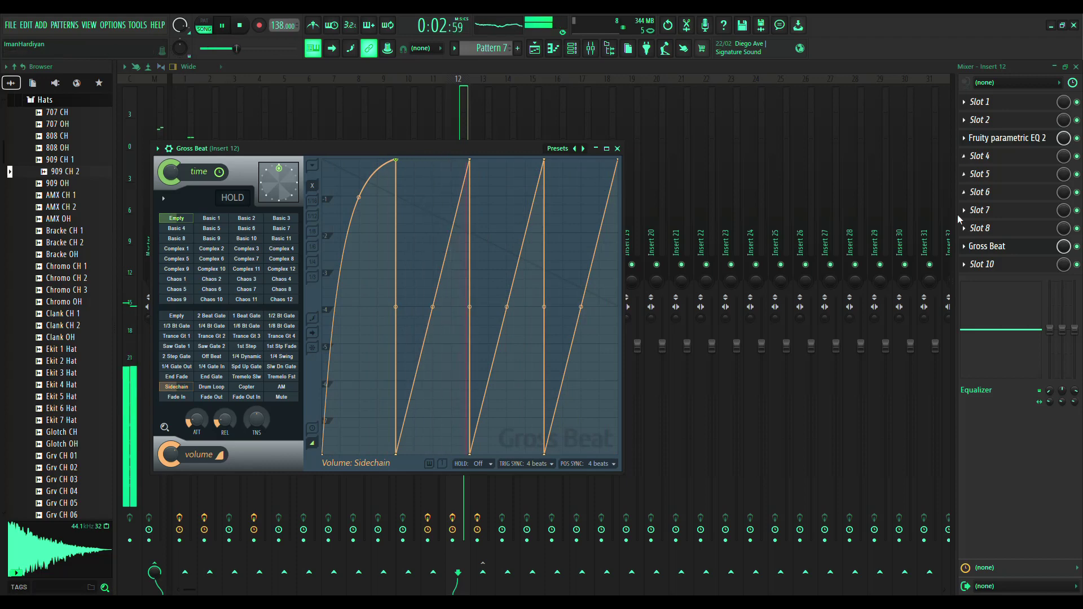
Replace Gross Beat in Slot 9 of Insert 12 with Fruity Limiter in COMP mode, and also route Insert 10 to Insert 12
{"action": "left_click", "coordinate": [975, 246]}
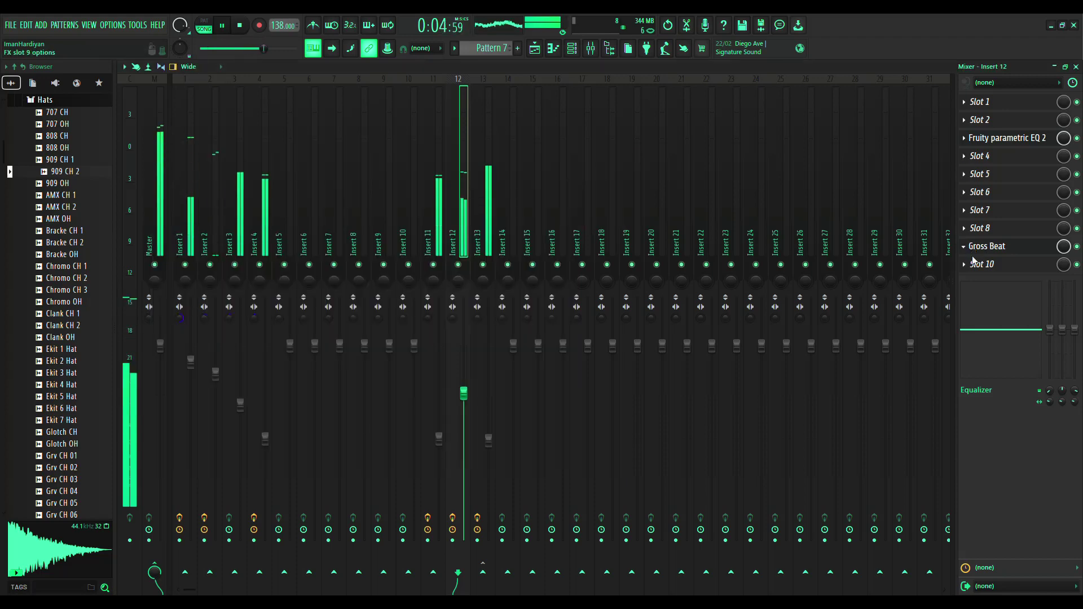
{"action": "left_click", "coordinate": [832, 305]}
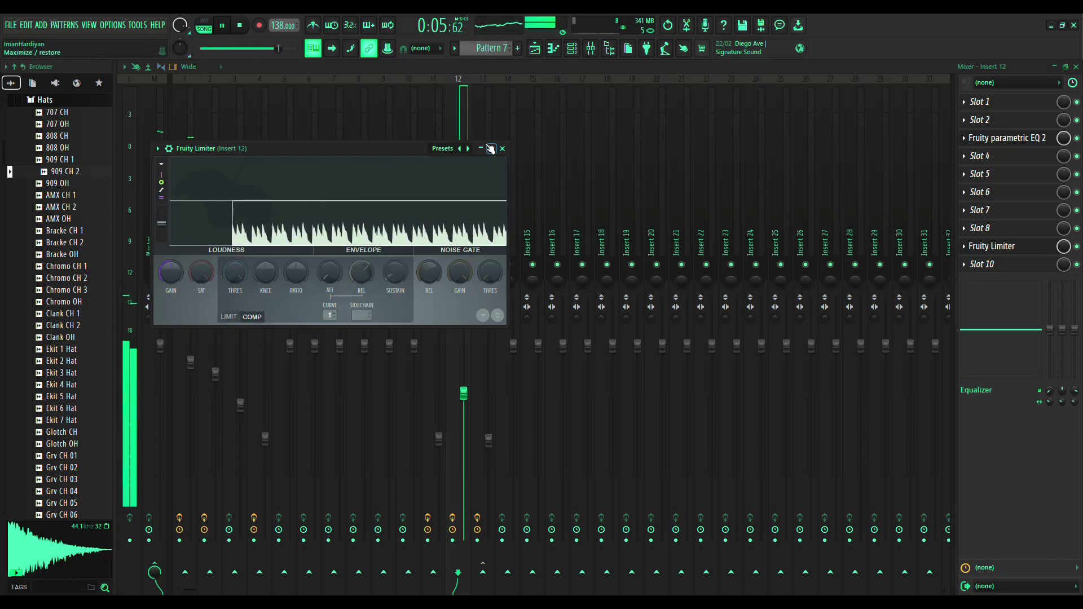
{"action": "left_click", "coordinate": [415, 103]}
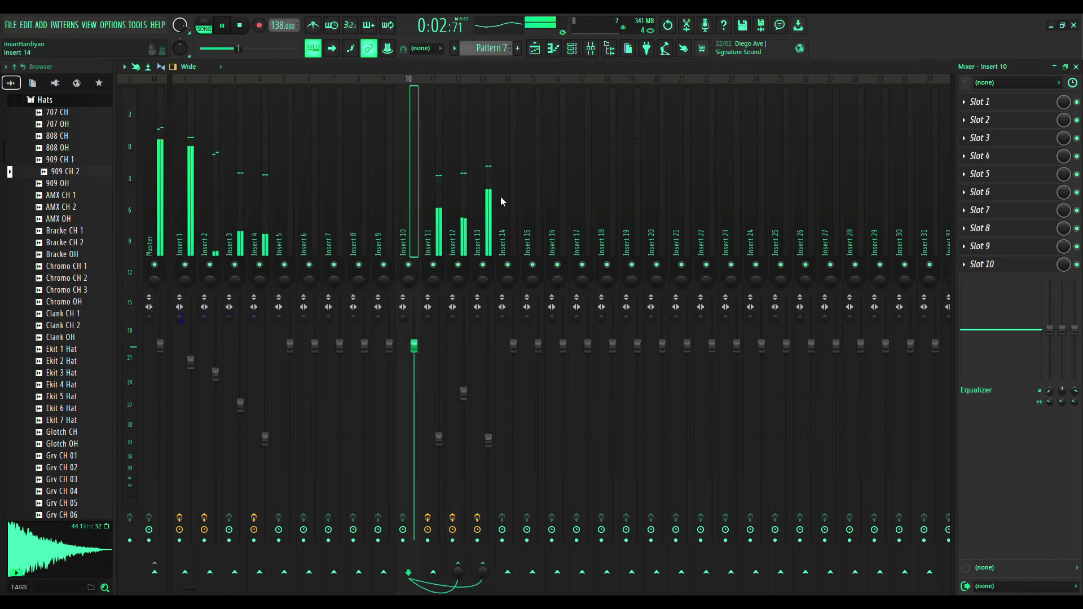
{"action": "left_click", "coordinate": [463, 148]}
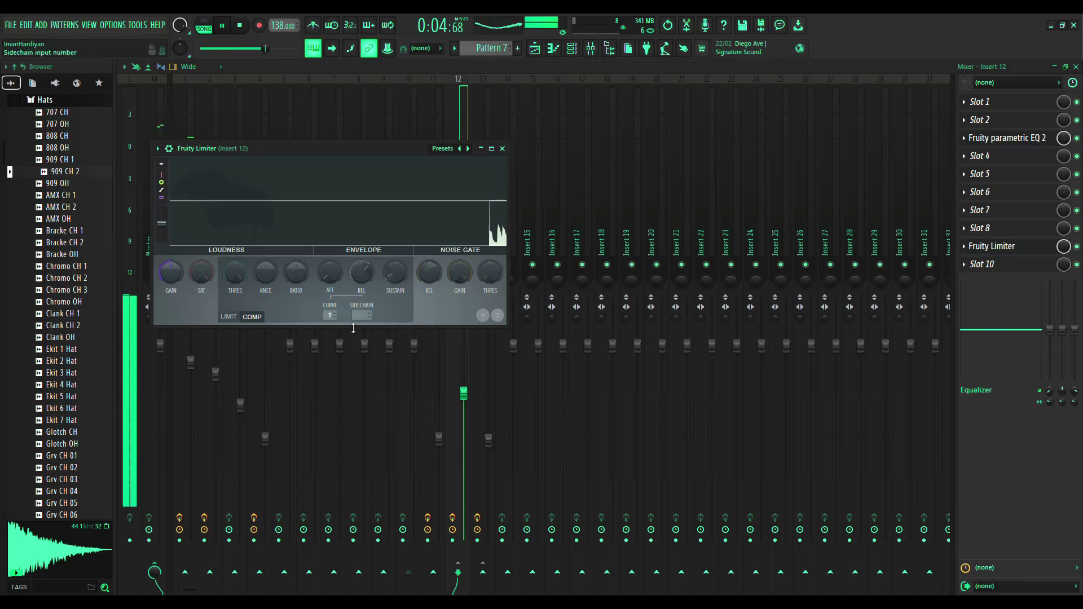
Set the limiter's sidechain input to 1 and adjust the compressor's threshold, knee and ratio
{"action": "left_click_drag", "start_coordinate": [358, 319], "coordinate": [359, 312]}
{"action": "left_click_drag", "start_coordinate": [235, 274], "coordinate": [249, 316]}
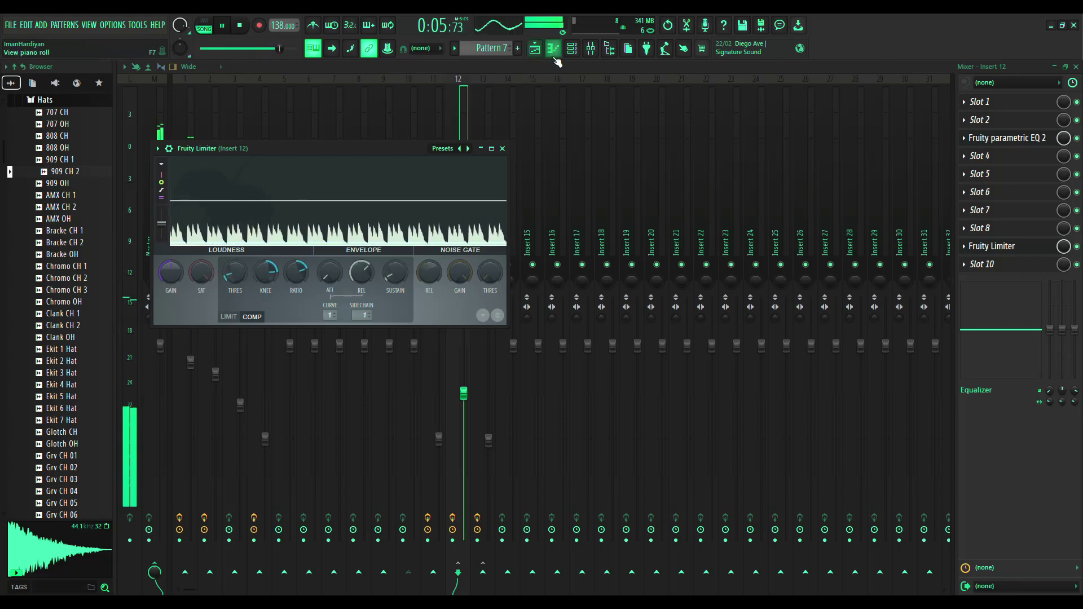
Give the cloned Monster Kick channel kick hits on steps 1, 5, 9 and 13, and return to the Insert 12 limiter
{"action": "left_click", "coordinate": [572, 51]}
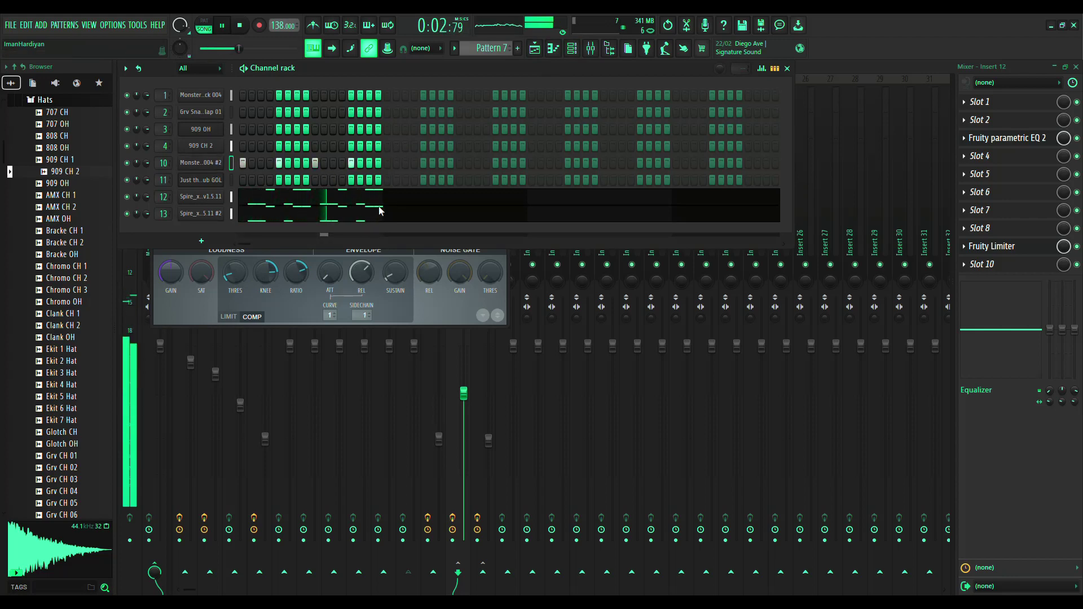
{"action": "left_click", "coordinate": [429, 314]}
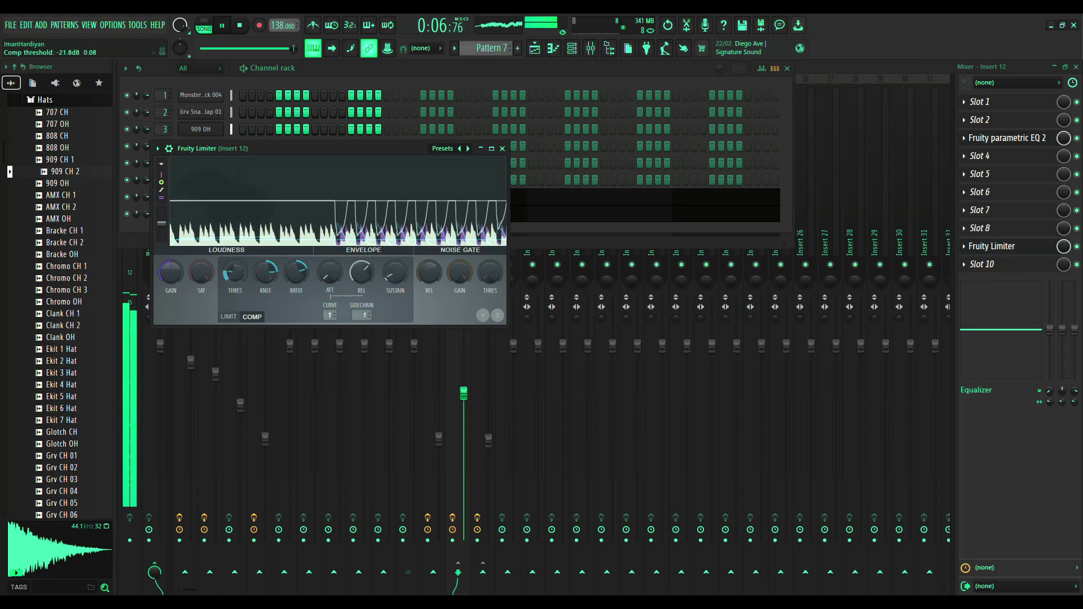
Fine-tune Insert 12's compressor threshold and ratio, with the release at about 248 ms, so the kick ducks the bass
{"action": "left_click_drag", "start_coordinate": [297, 274], "coordinate": [239, 274]}
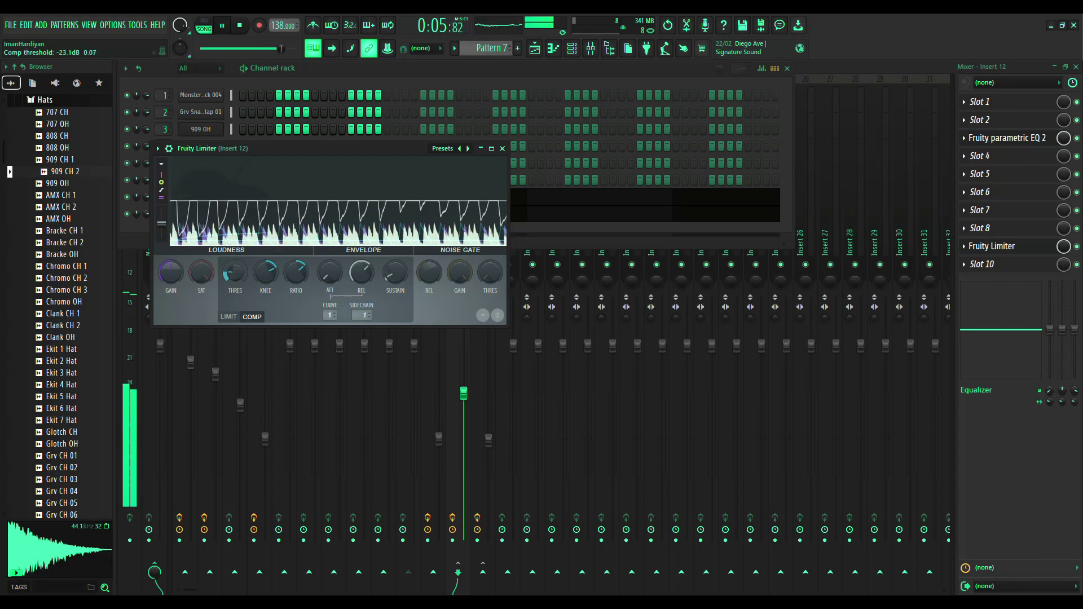
{"action": "left_click_drag", "start_coordinate": [362, 273], "coordinate": [363, 281]}
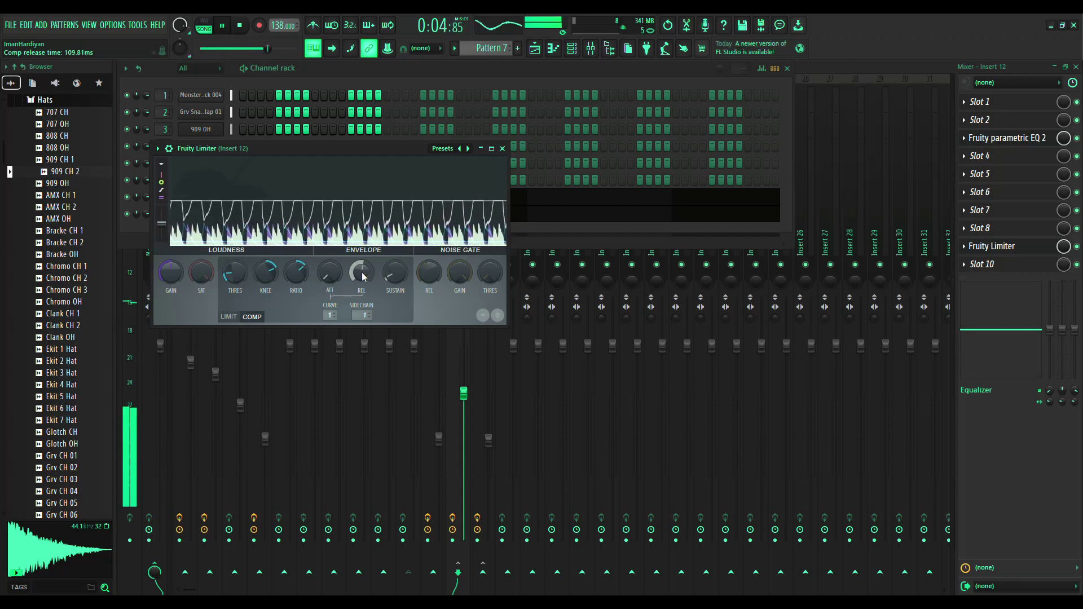
{"action": "left_click_drag", "start_coordinate": [235, 275], "coordinate": [235, 271]}
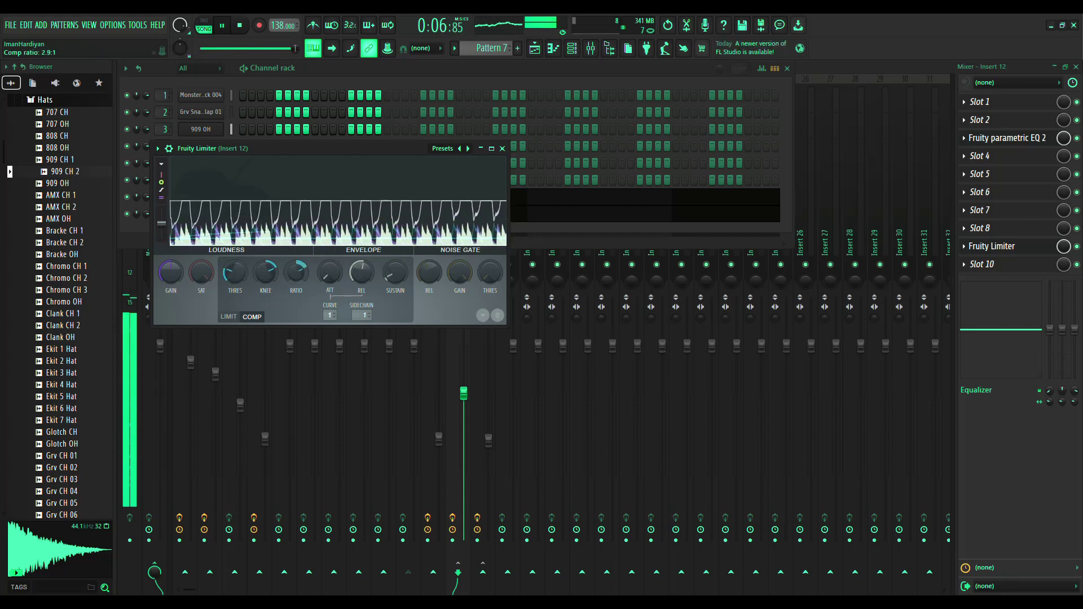
{"action": "mouse_move", "coordinate": [362, 273]}
{"action": "left_mouse_down"}
{"action": "mouse_move", "coordinate": [362, 248]}
{"action": "mouse_move", "coordinate": [362, 282]}
{"action": "mouse_move", "coordinate": [361, 262]}
{"action": "left_mouse_up"}
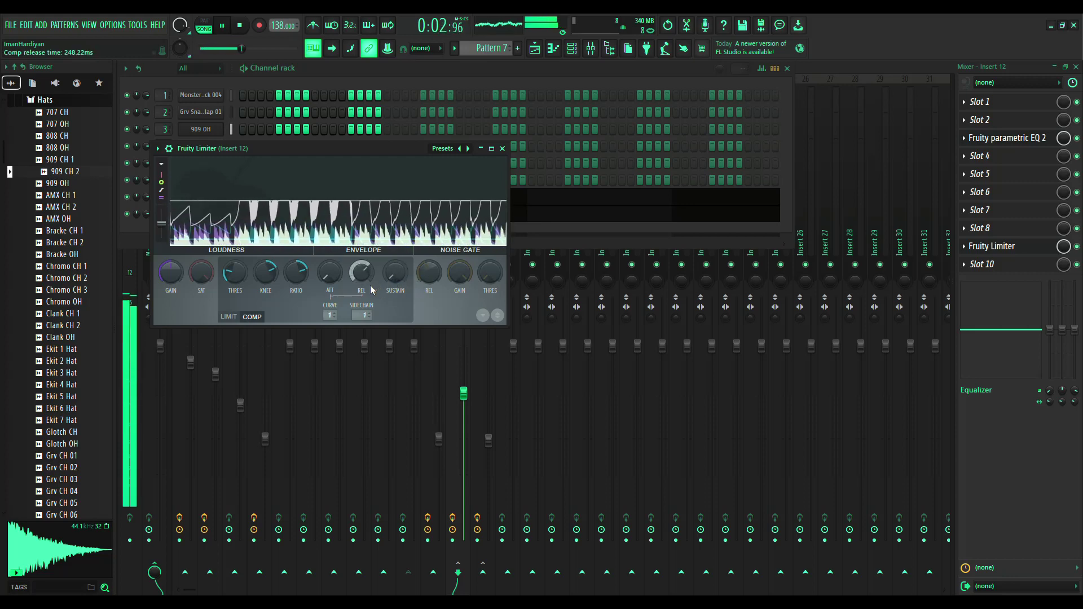
{"action": "left_click_drag", "start_coordinate": [235, 273], "coordinate": [235, 281]}
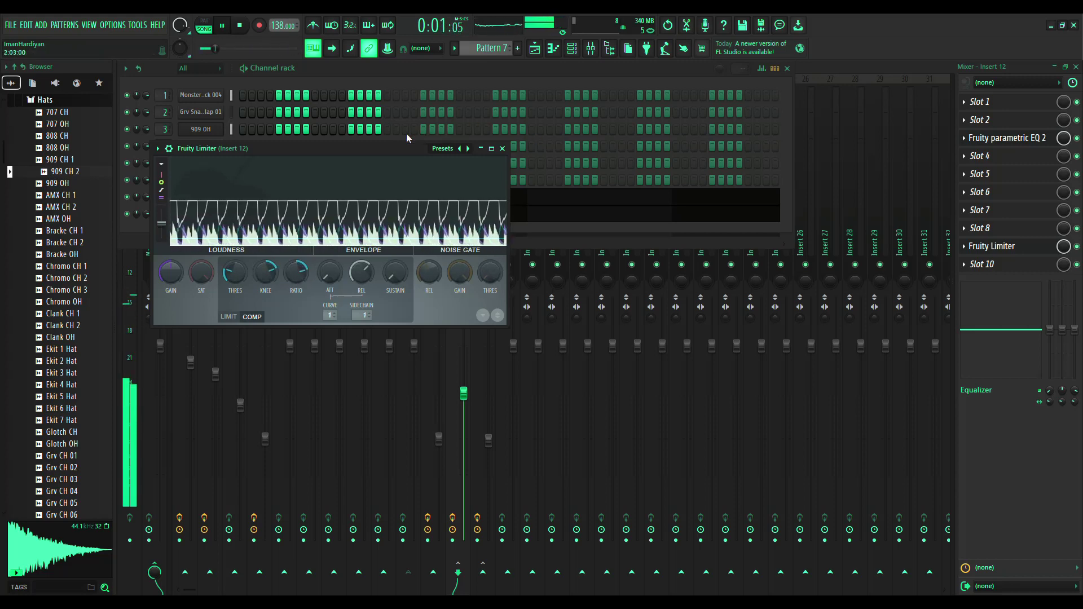
Delete the clips on Tracks 2 and 3 of the playlist and restart playback
{"action": "left_click_drag", "start_coordinate": [388, 149], "coordinate": [739, 122]}
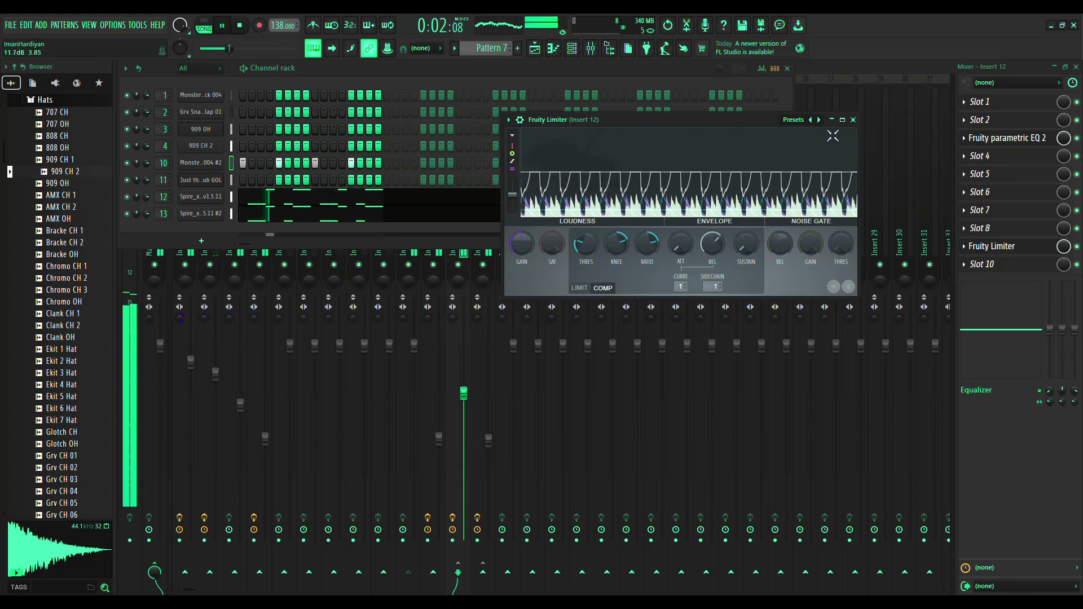
{"action": "key", "text": "space"}
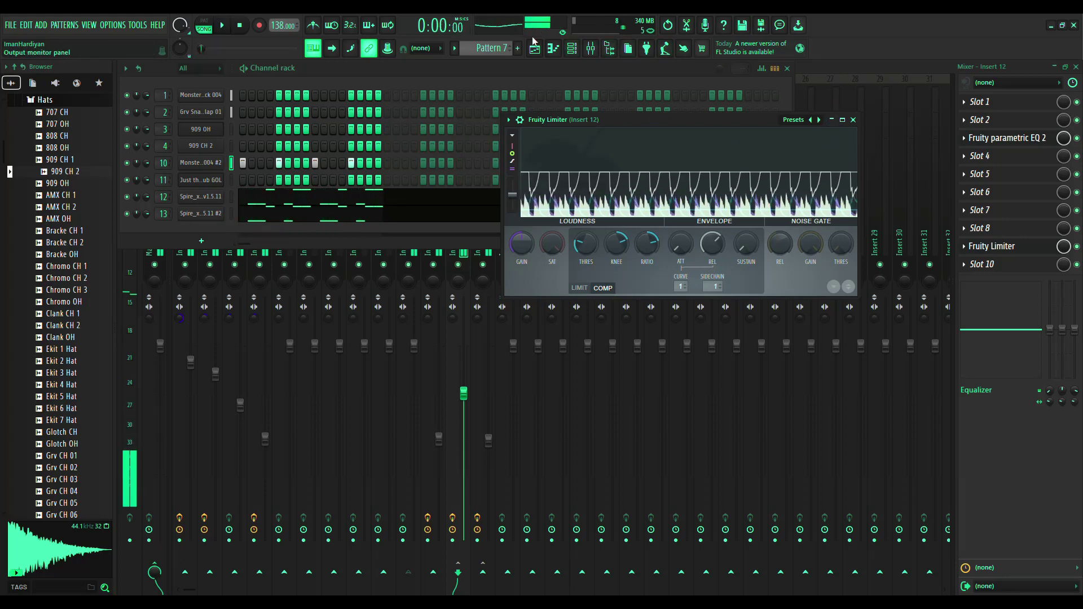
{"action": "left_click", "coordinate": [535, 49]}
{"action": "left_click_drag", "start_coordinate": [426, 153], "coordinate": [293, 154]}
{"action": "left_click_drag", "start_coordinate": [415, 182], "coordinate": [260, 180]}
{"action": "key", "text": "space"}
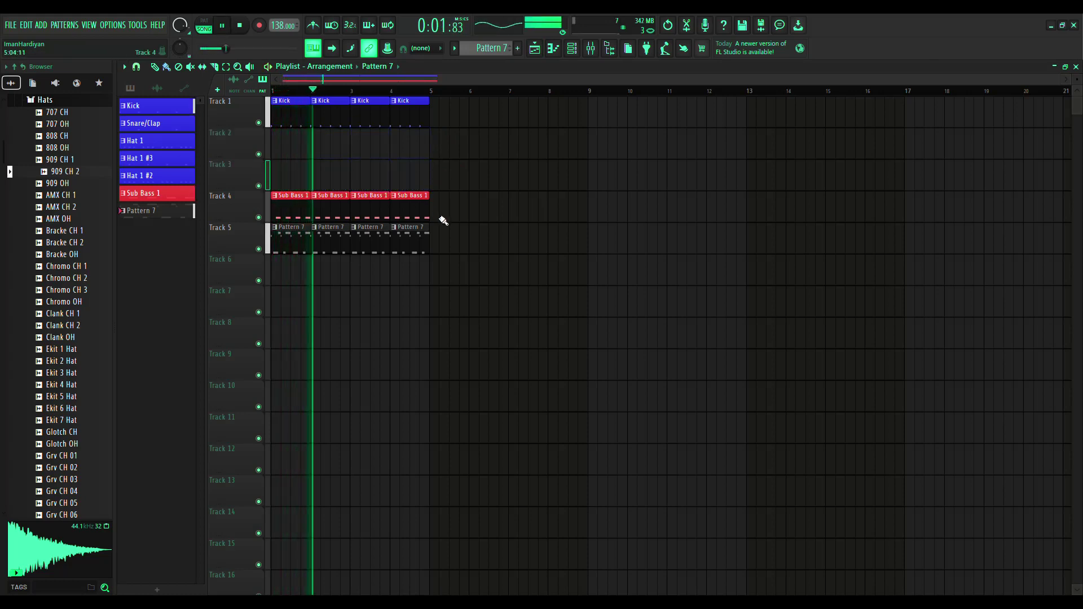
Add Fruity parametric EQ 2 to Slot 3 of Insert 13, cutting the lowest and highest bands and slightly boosting the bass
{"action": "left_click", "coordinate": [590, 49]}
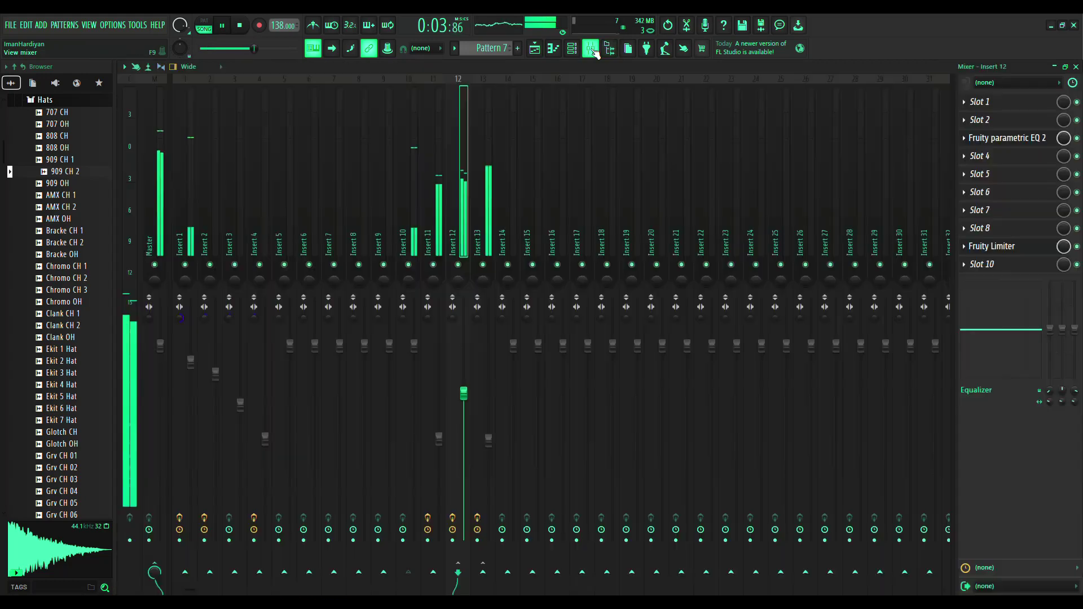
{"action": "left_click", "coordinate": [493, 147]}
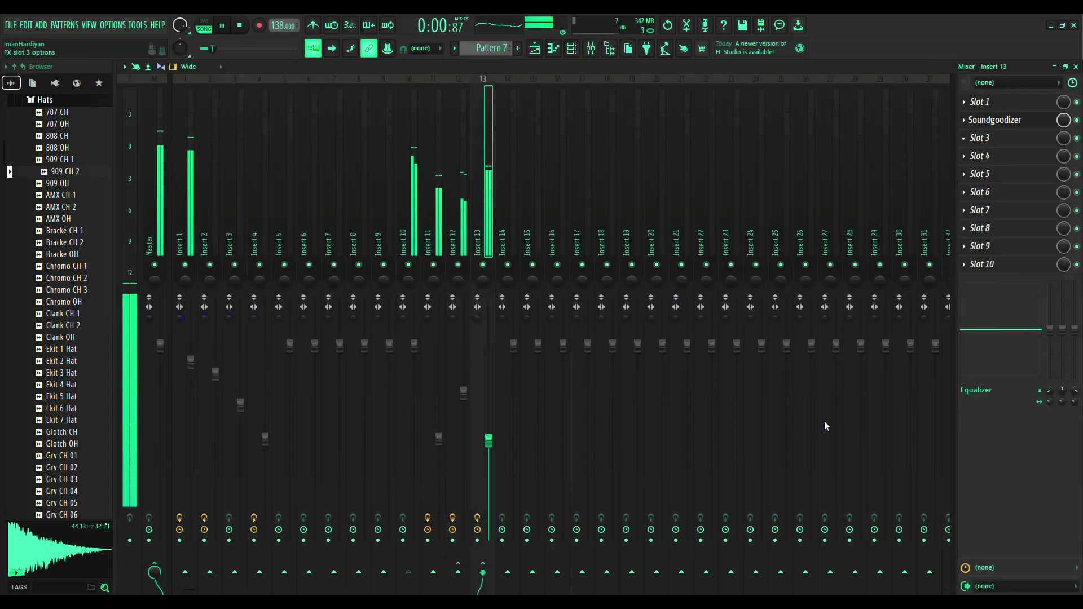
{"action": "left_click_drag", "start_coordinate": [450, 303], "coordinate": [448, 362]}
{"action": "left_click_drag", "start_coordinate": [263, 302], "coordinate": [259, 369]}
{"action": "left_click_drag", "start_coordinate": [358, 302], "coordinate": [296, 291]}
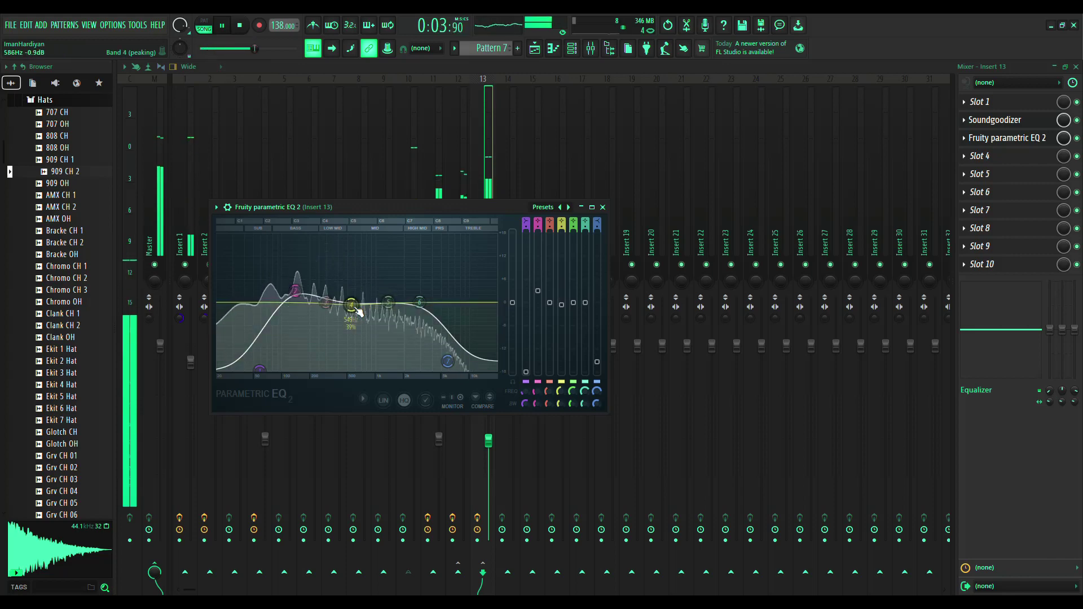
Dip band 5, shift the high cut upward, and turn band 1 into a high-pass in the bass region on Insert 13's EQ
{"action": "mouse_move", "coordinate": [388, 303]}
{"action": "left_mouse_down"}
{"action": "mouse_move", "coordinate": [403, 331]}
{"action": "mouse_move", "coordinate": [391, 315]}
{"action": "left_mouse_up"}
{"action": "left_click_drag", "start_coordinate": [447, 361], "coordinate": [469, 373]}
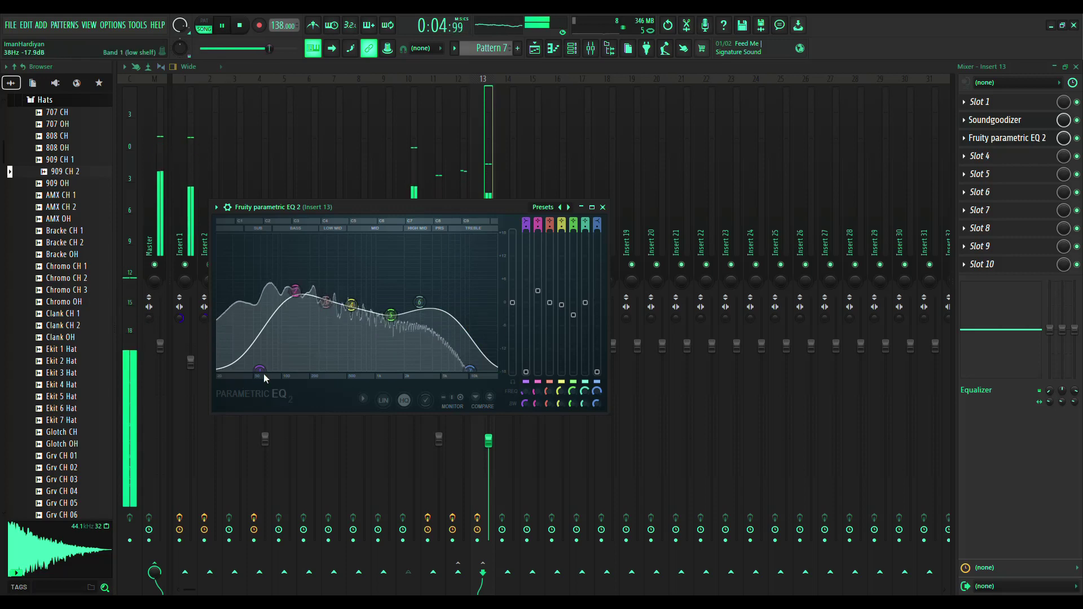
{"action": "mouse_move", "coordinate": [259, 369]}
{"action": "left_mouse_down"}
{"action": "mouse_move", "coordinate": [277, 370]}
{"action": "mouse_move", "coordinate": [266, 369]}
{"action": "left_mouse_up"}
{"action": "left_click_drag", "start_coordinate": [525, 222], "coordinate": [526, 232]}
{"action": "left_click_drag", "start_coordinate": [266, 301], "coordinate": [285, 301]}
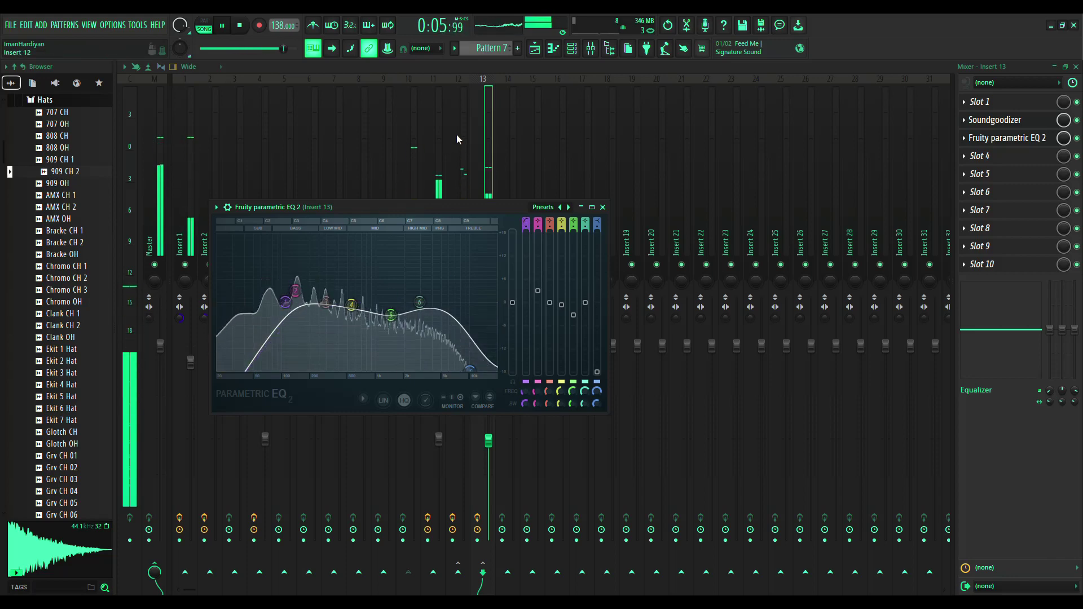
Reshape Insert 12's parametric EQ with a lower low-cut frequency, slight low-mid lifts, a small band 4 dip and reduced highs
{"action": "left_click", "coordinate": [456, 134]}
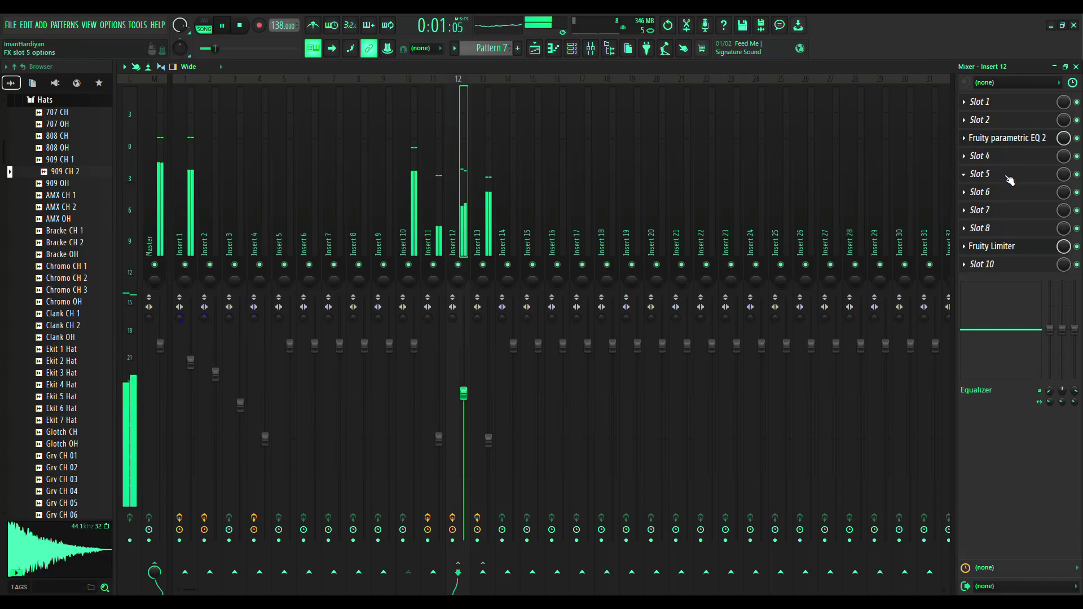
{"action": "left_click", "coordinate": [1007, 137]}
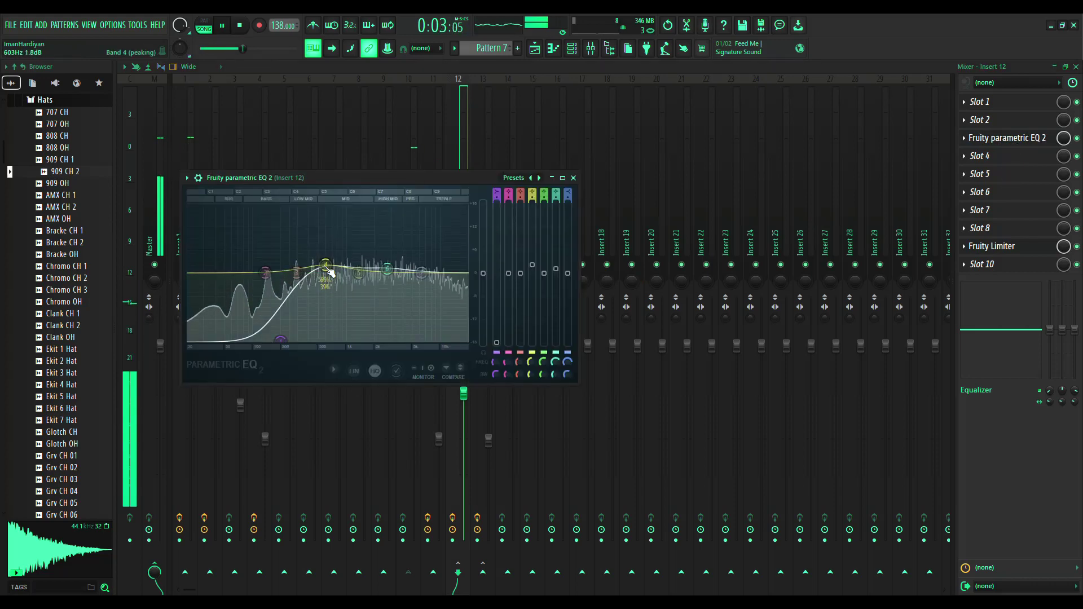
{"action": "left_click_drag", "start_coordinate": [327, 268], "coordinate": [327, 289]}
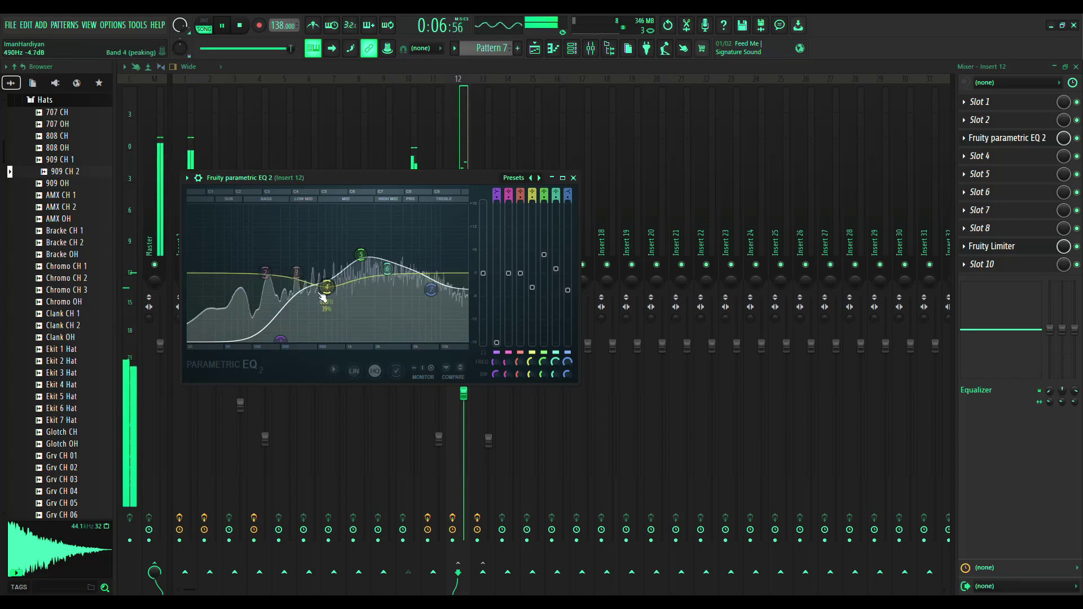
{"action": "left_click_drag", "start_coordinate": [314, 316], "coordinate": [311, 257]}
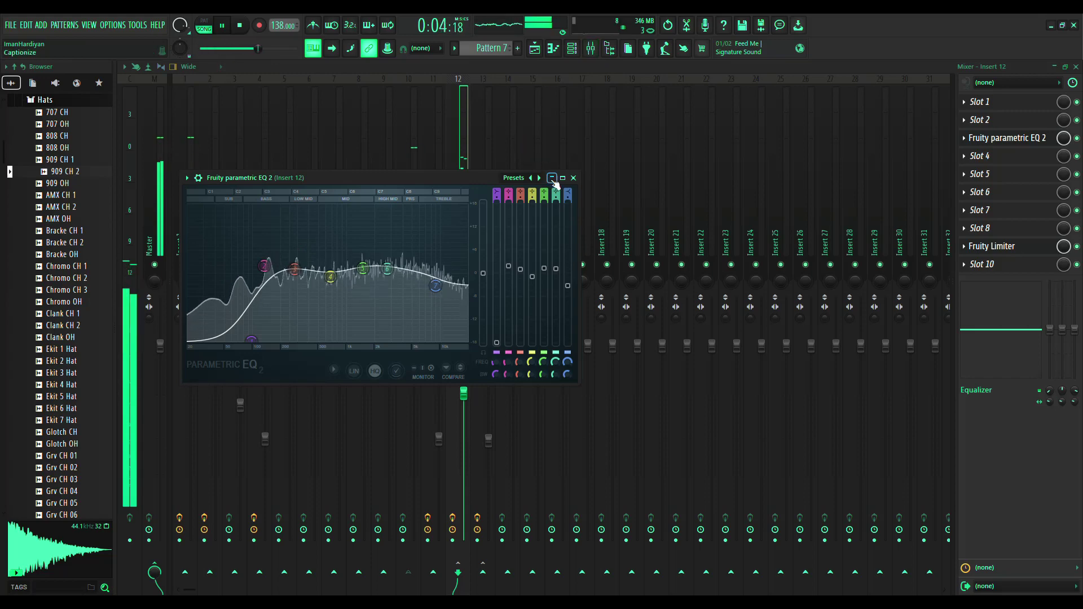
Load Fruity Limiter into Slot 9 of Insert 13
{"action": "left_click", "coordinate": [485, 127]}
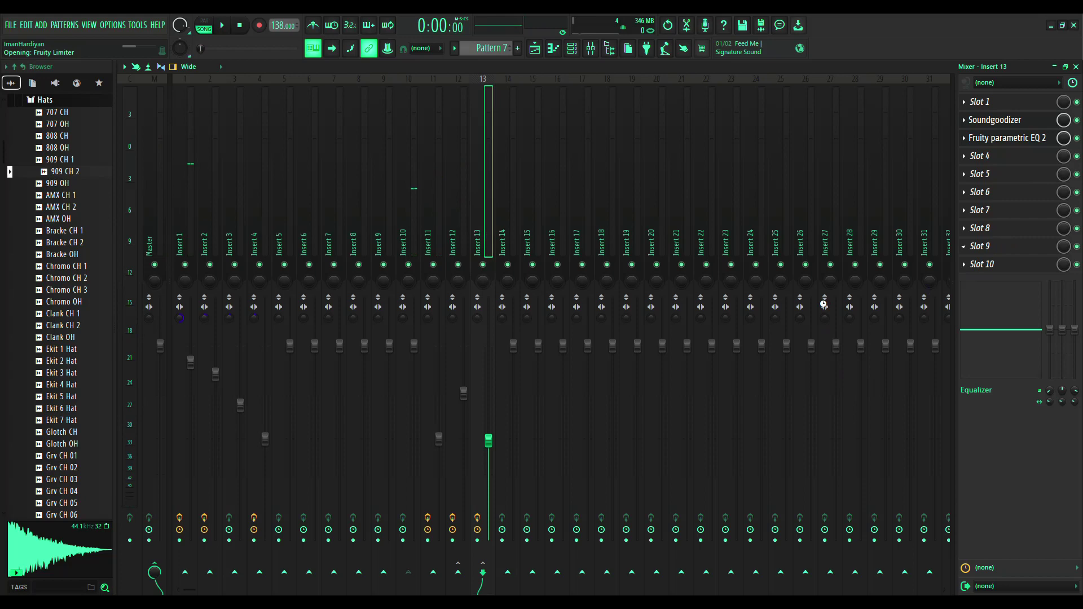
{"action": "left_click", "coordinate": [510, 178]}
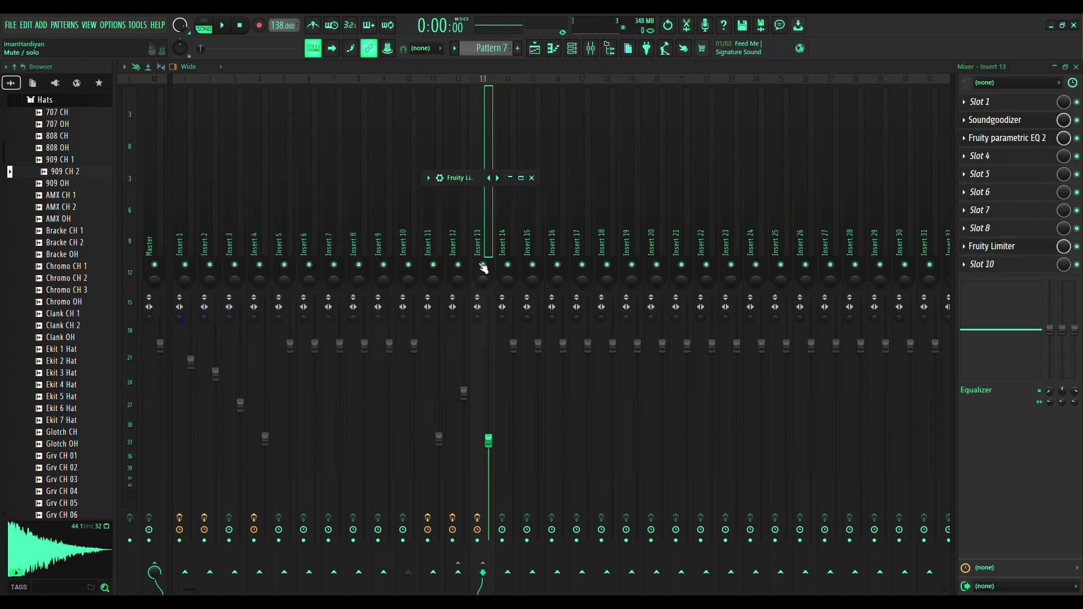
With only Inserts 10 to 13 active during playback, set Insert 13's volume to about -9.6 dB and lower Insert 12 slightly
{"action": "left_click", "coordinate": [408, 265]}
{"action": "key", "text": "space"}
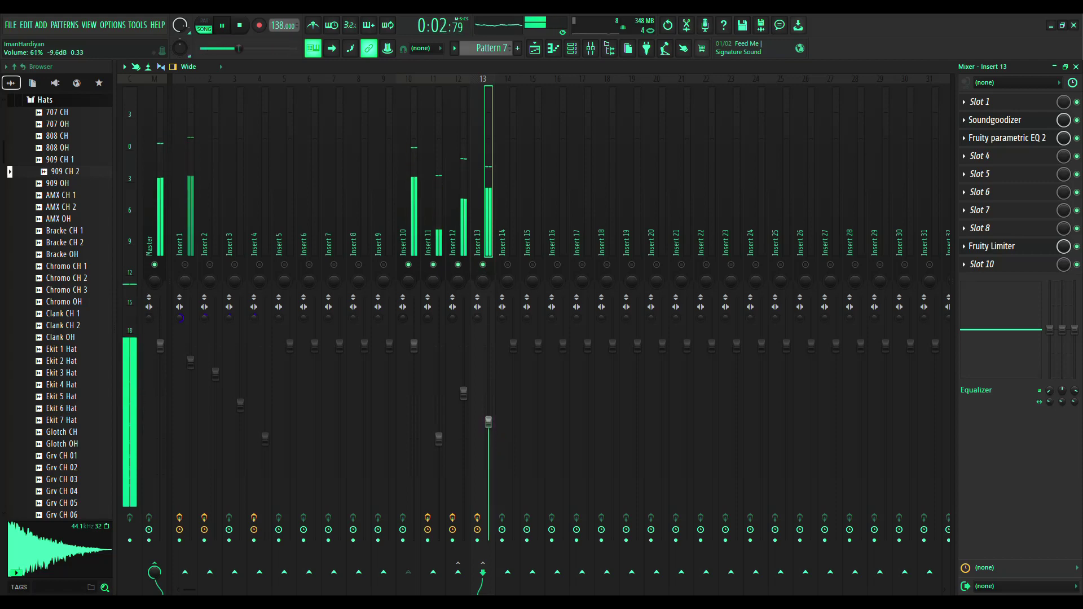
{"action": "left_click", "coordinate": [464, 393]}
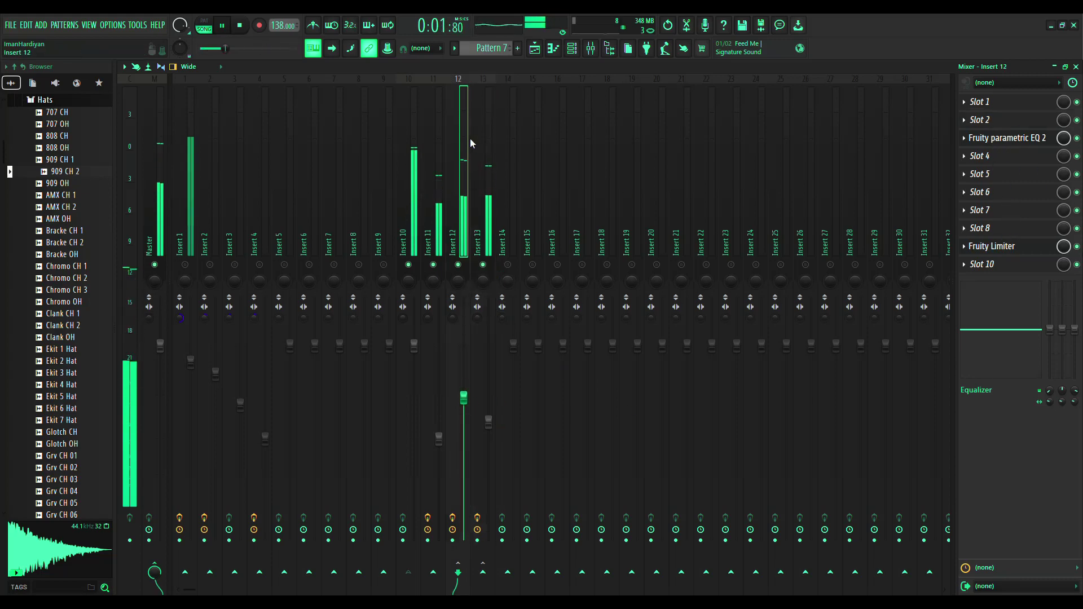
Bring up the full Fruity Limiter controls on Insert 13
{"action": "left_click", "coordinate": [486, 137]}
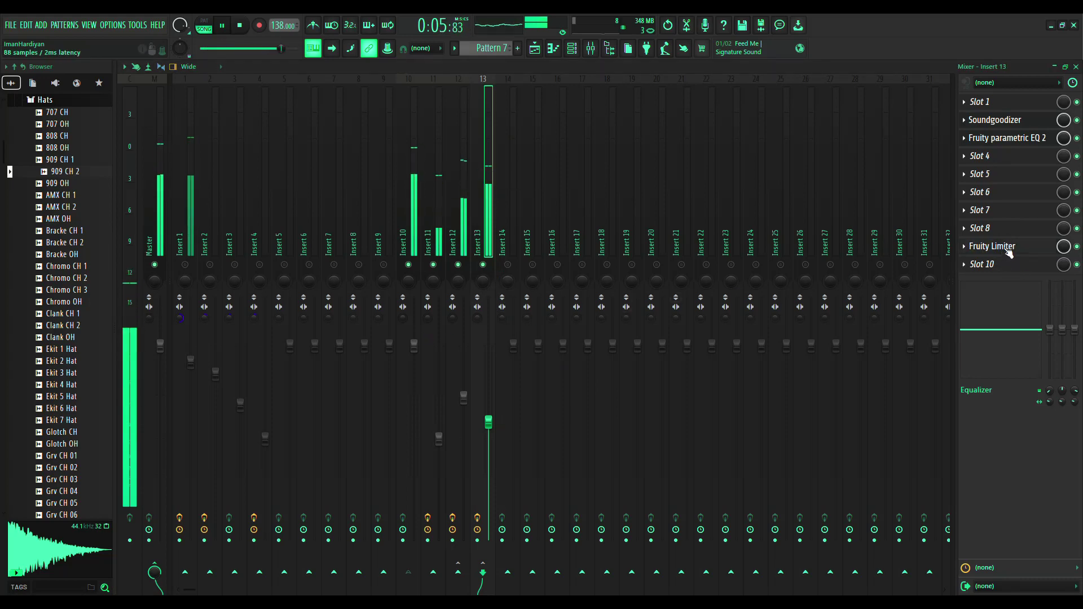
{"action": "left_click", "coordinate": [521, 178]}
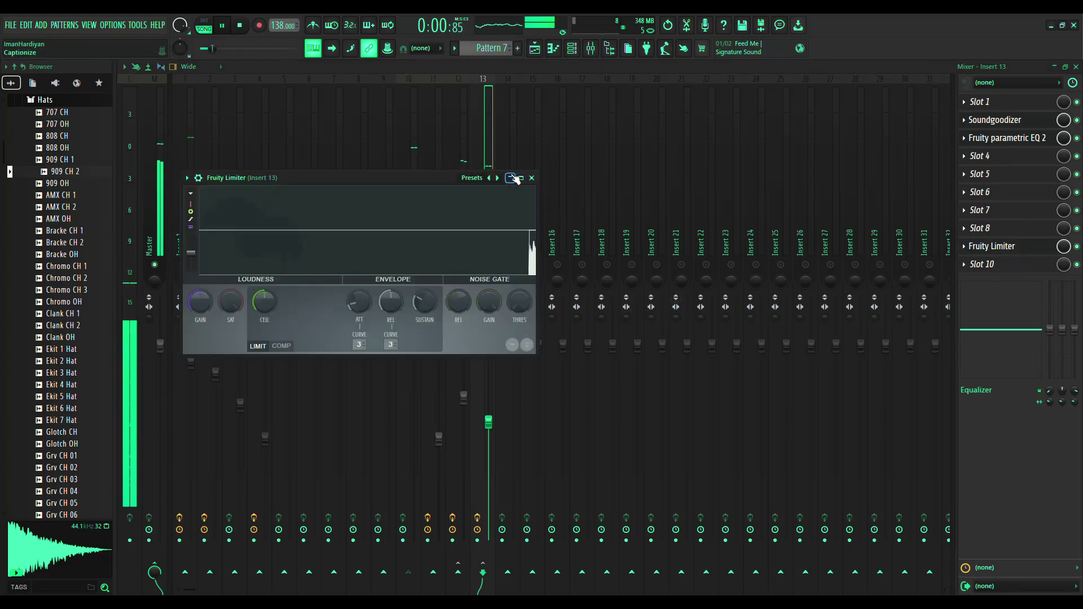
Set the Insert 13 Fruity Limiter to compression with sidechain input 1, adjust its threshold and ratio, and set the knee to 32%
{"action": "left_click", "coordinate": [281, 346]}
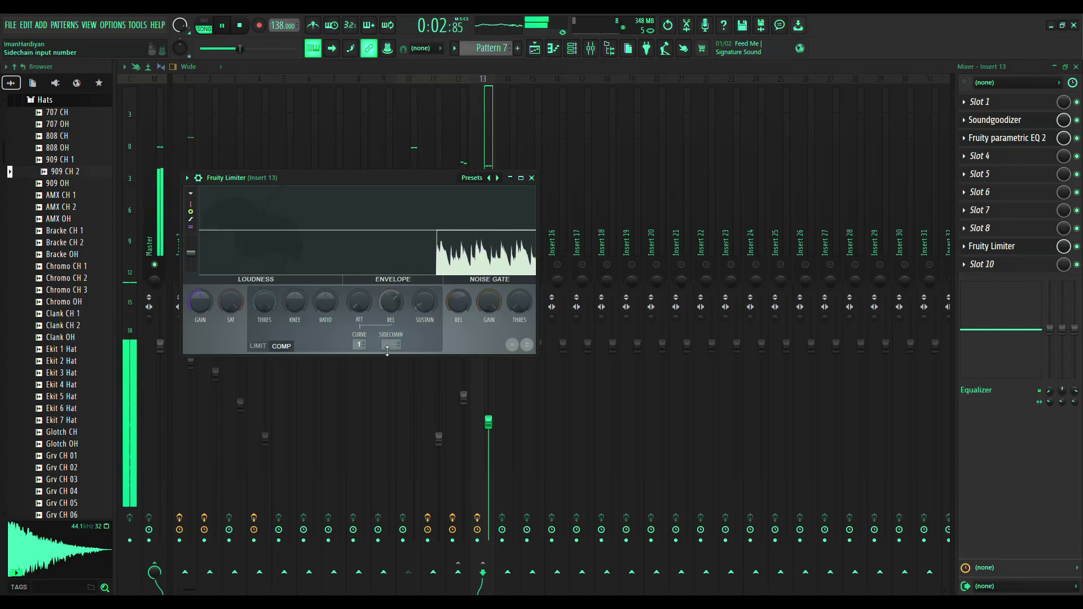
{"action": "left_click_drag", "start_coordinate": [264, 304], "coordinate": [326, 299]}
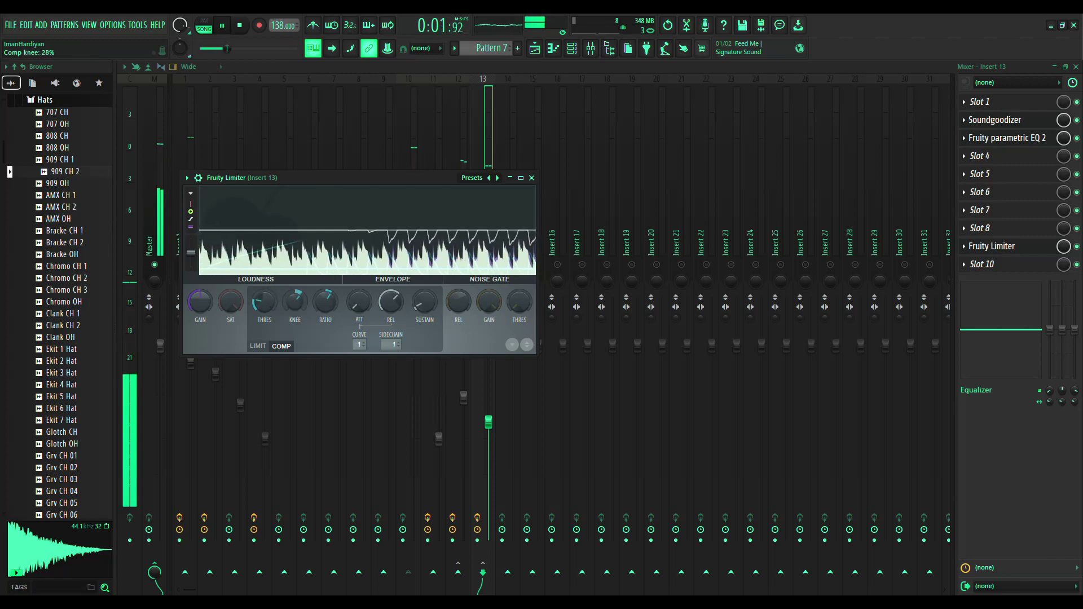
{"action": "left_click_drag", "start_coordinate": [297, 305], "coordinate": [303, 294]}
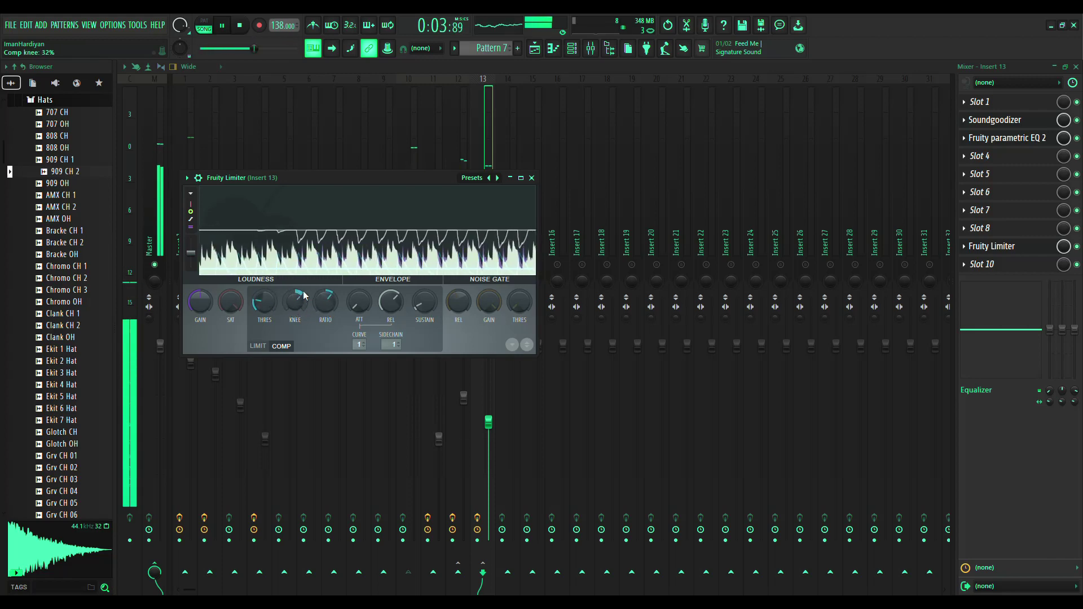
In Pattern 7's Spire_x64_v1.5.11 piano roll, raise the second D4 note to D5 and add a D5 to complete the third beat's pair
{"action": "left_click", "coordinate": [554, 48]}
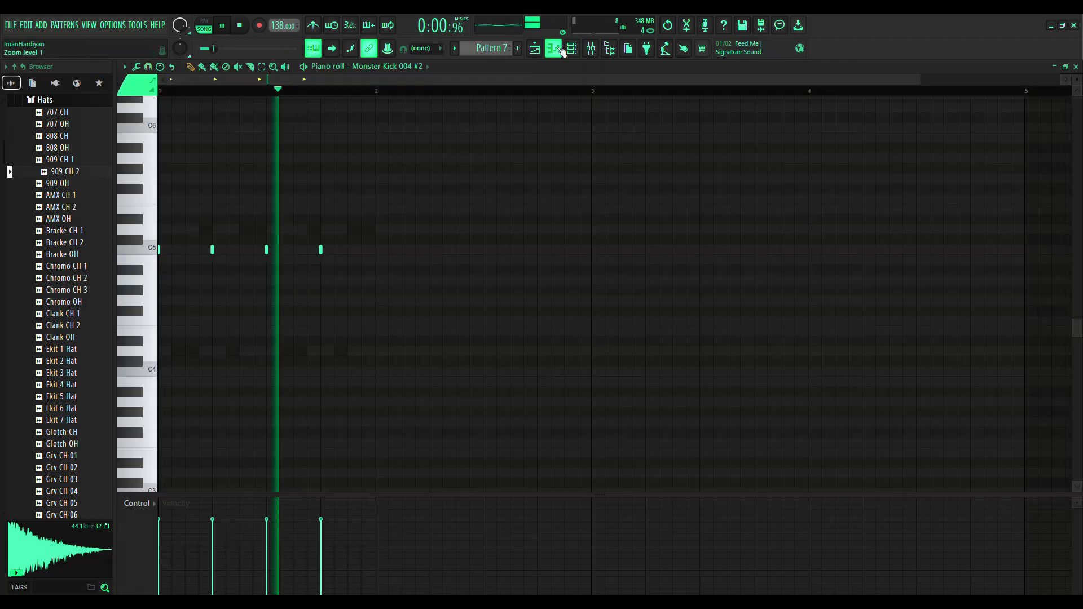
{"action": "scroll", "coordinate": [497, 55], "scroll_direction": "down", "scroll_amount": 1}
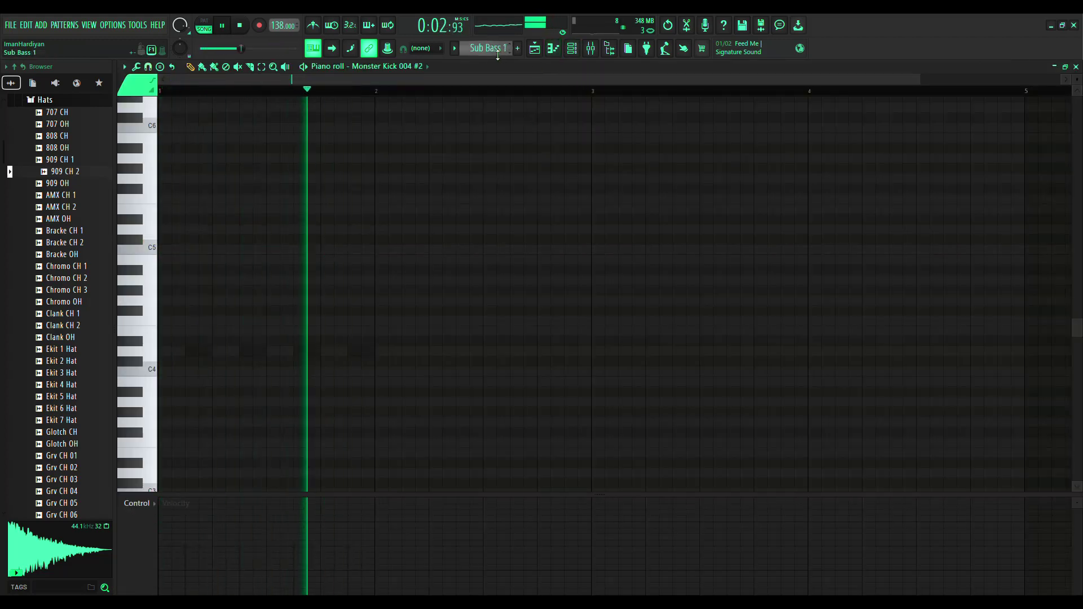
{"action": "scroll", "coordinate": [497, 55], "scroll_direction": "up", "scroll_amount": 1}
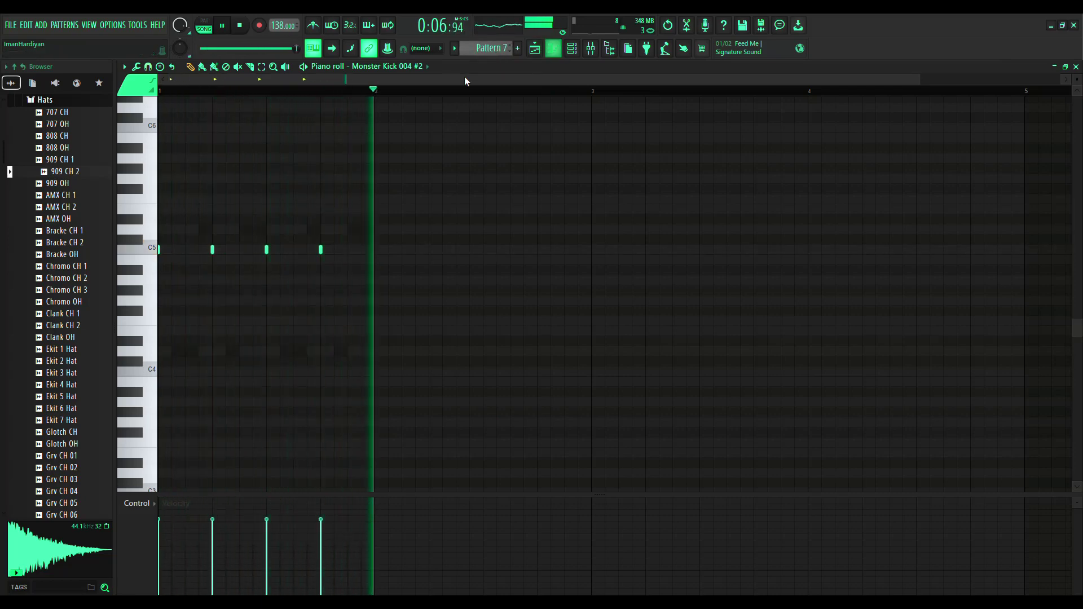
{"action": "double_click", "coordinate": [355, 230]}
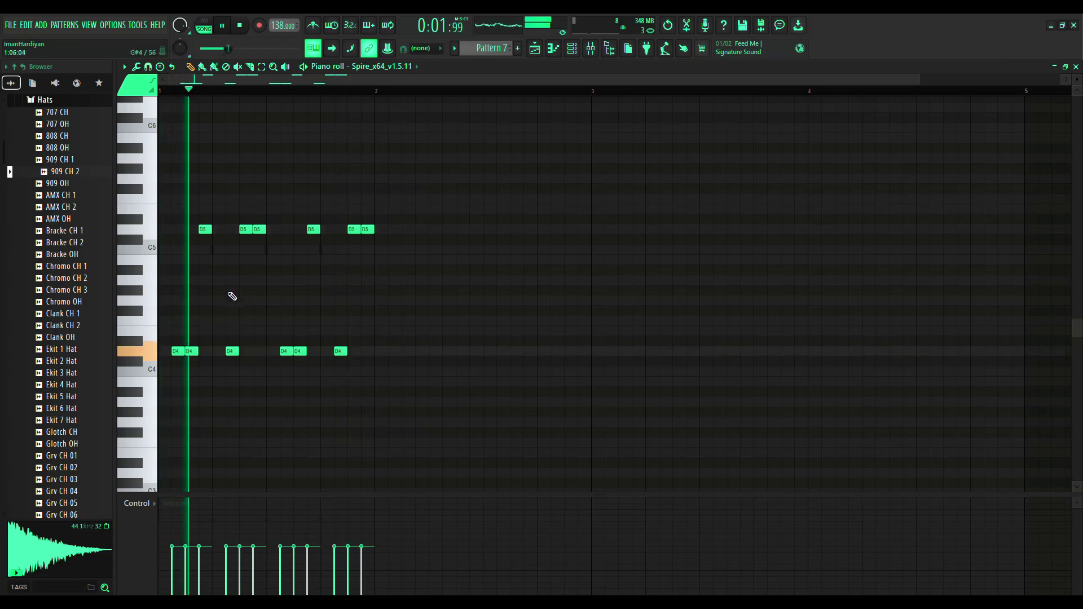
{"action": "left_click_drag", "start_coordinate": [199, 359], "coordinate": [199, 237]}
{"action": "left_click", "coordinate": [299, 230]}
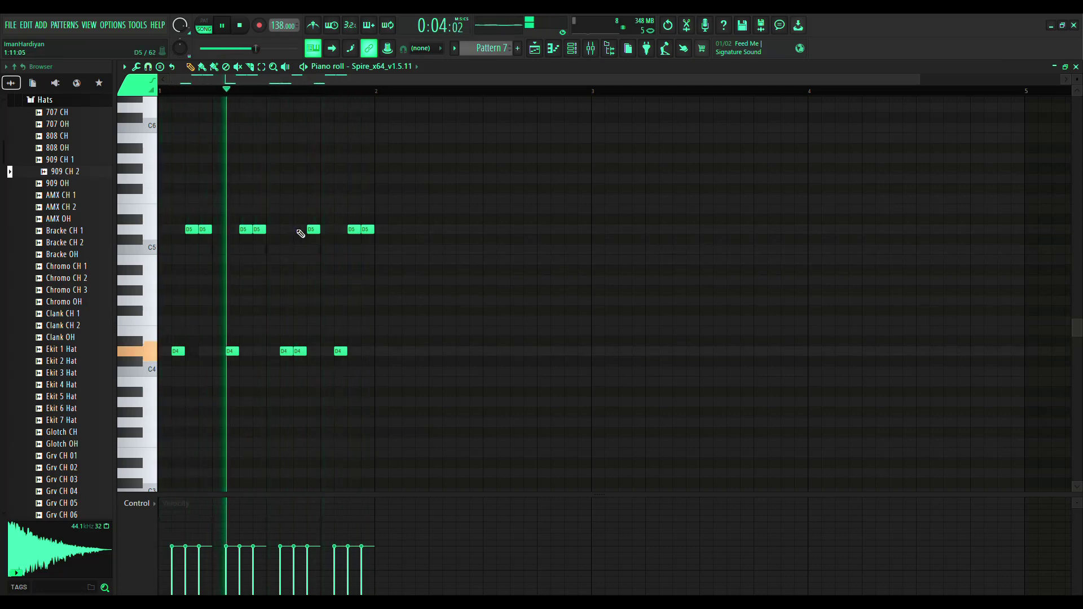
Delete all remaining D4 notes from the Spire_x64_v1.5.11 channel's pattern
{"action": "right_click", "coordinate": [298, 353]}
{"action": "right_click", "coordinate": [344, 354]}
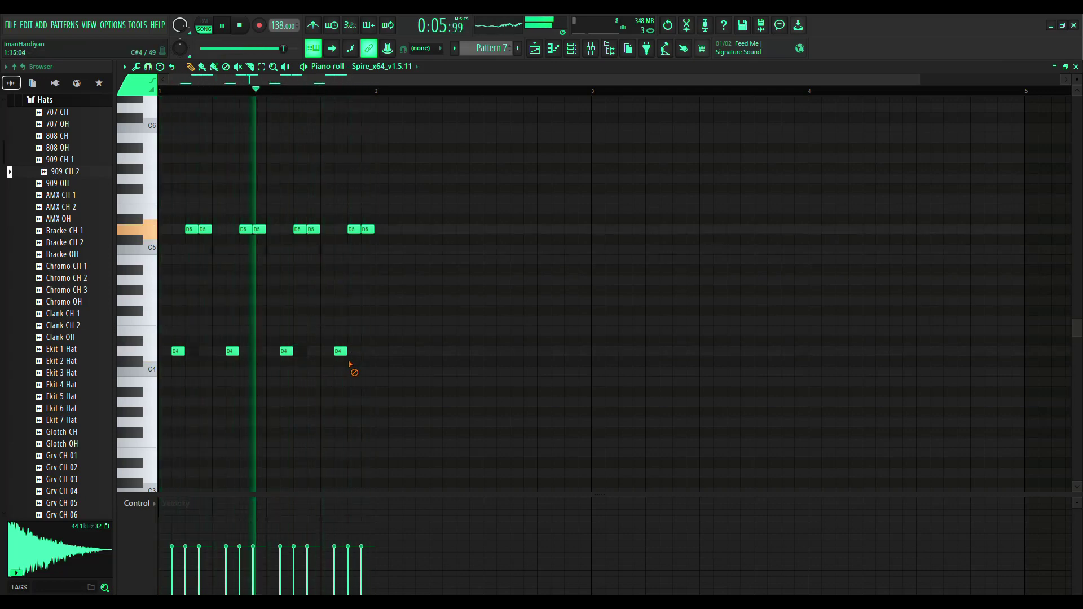
{"action": "right_click", "coordinate": [287, 353]}
{"action": "right_click", "coordinate": [231, 353]}
{"action": "right_click", "coordinate": [177, 352]}
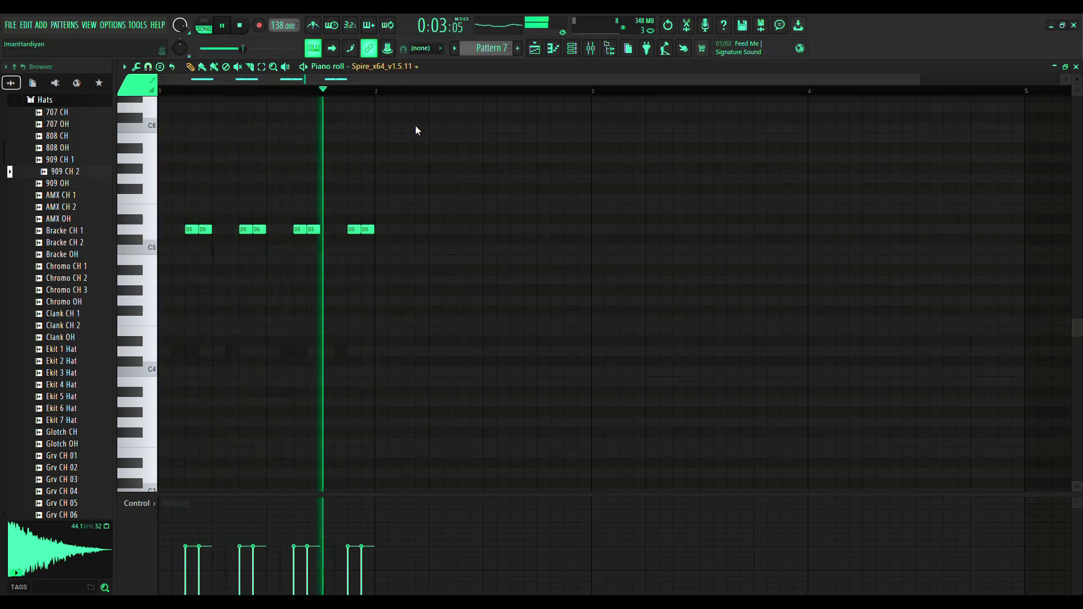
Give the Spire_x64_v1.5.11 #2 channel the same D5 pairs on every beat, delete its D4 notes, and stop playback
{"action": "left_click", "coordinate": [387, 162]}
{"action": "left_click_drag", "start_coordinate": [192, 358], "coordinate": [196, 231]}
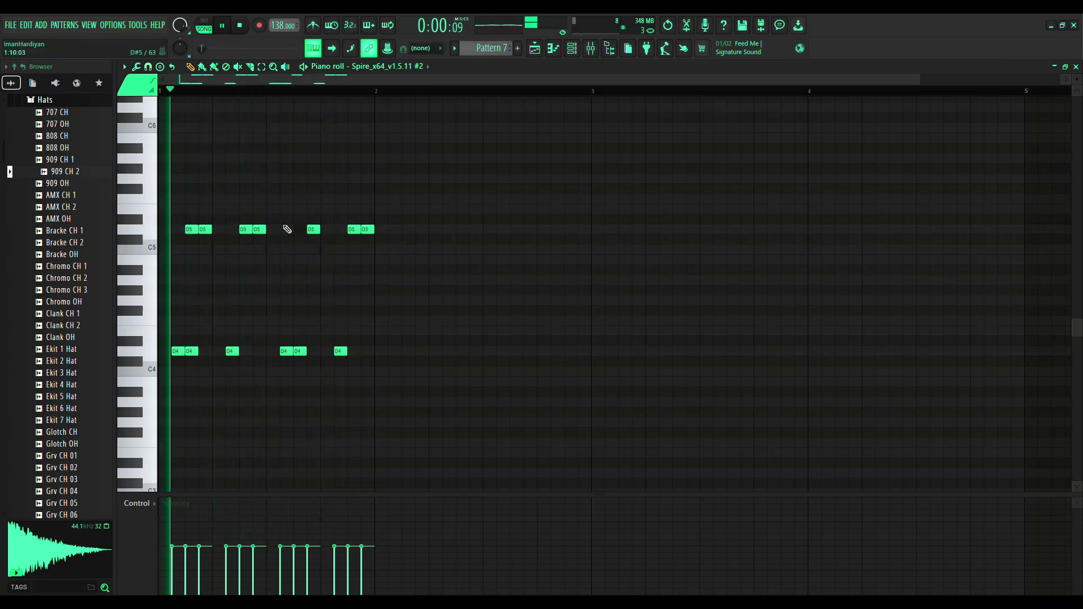
{"action": "left_click", "coordinate": [300, 232]}
{"action": "left_click_drag", "start_coordinate": [361, 355], "coordinate": [172, 362]}
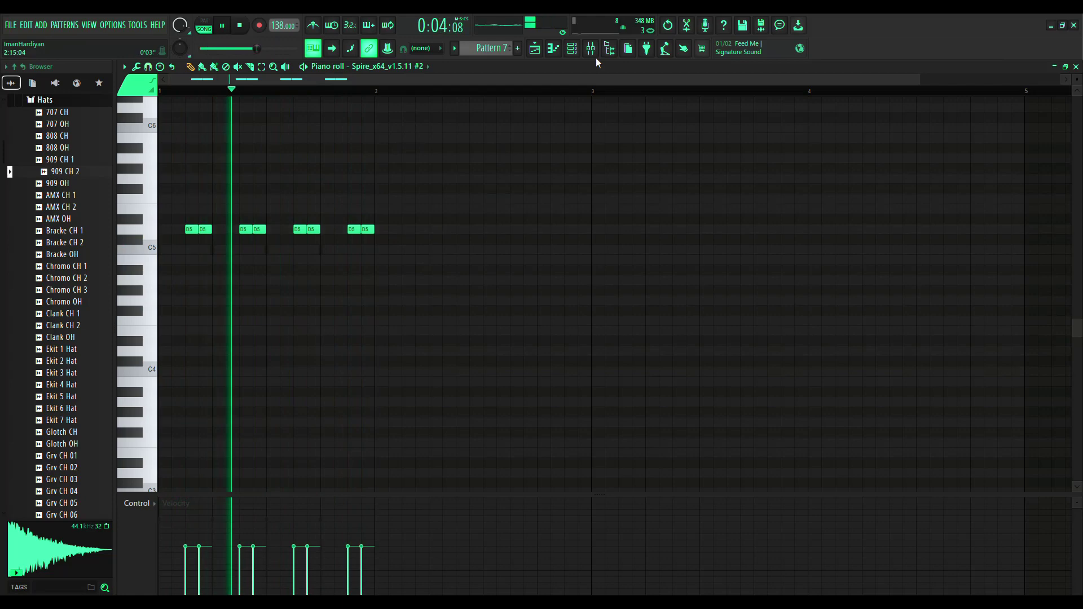
{"action": "key", "text": "space"}
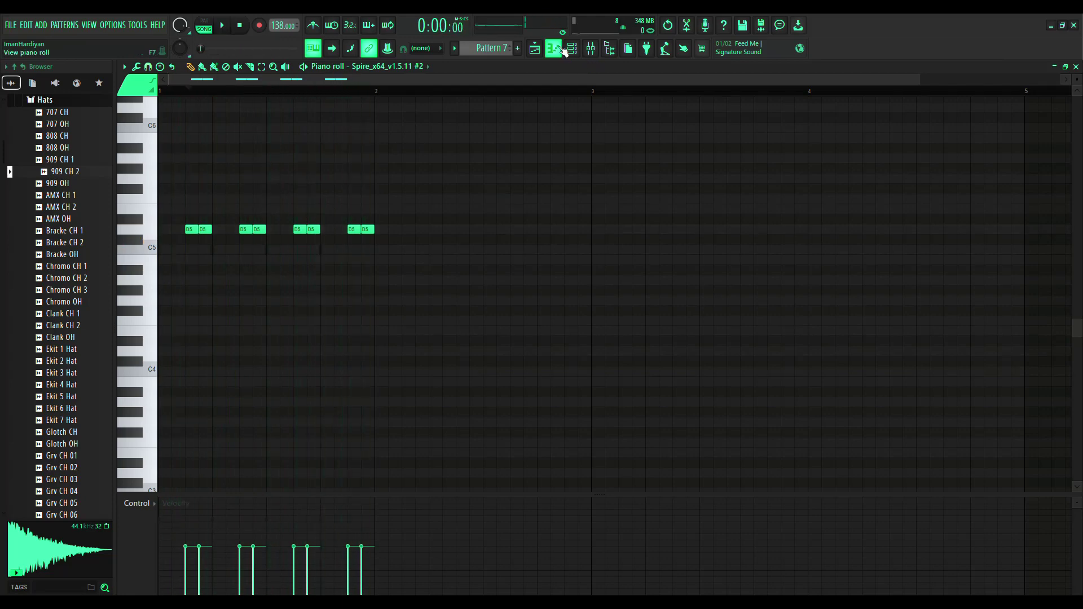
Load the BA Detail preset from the Spire_Trance_Essentials_Vol_1 sound bank into the Spire_x64_v1.5.11 #2 channel
{"action": "left_click", "coordinate": [580, 48]}
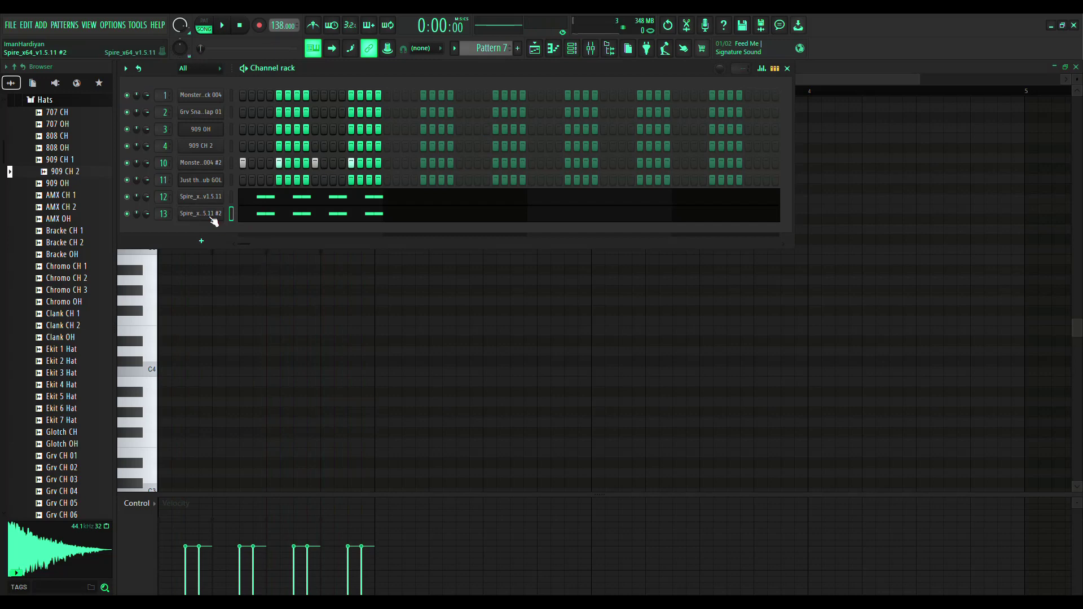
{"action": "left_click", "coordinate": [213, 220]}
{"action": "left_click", "coordinate": [285, 188]}
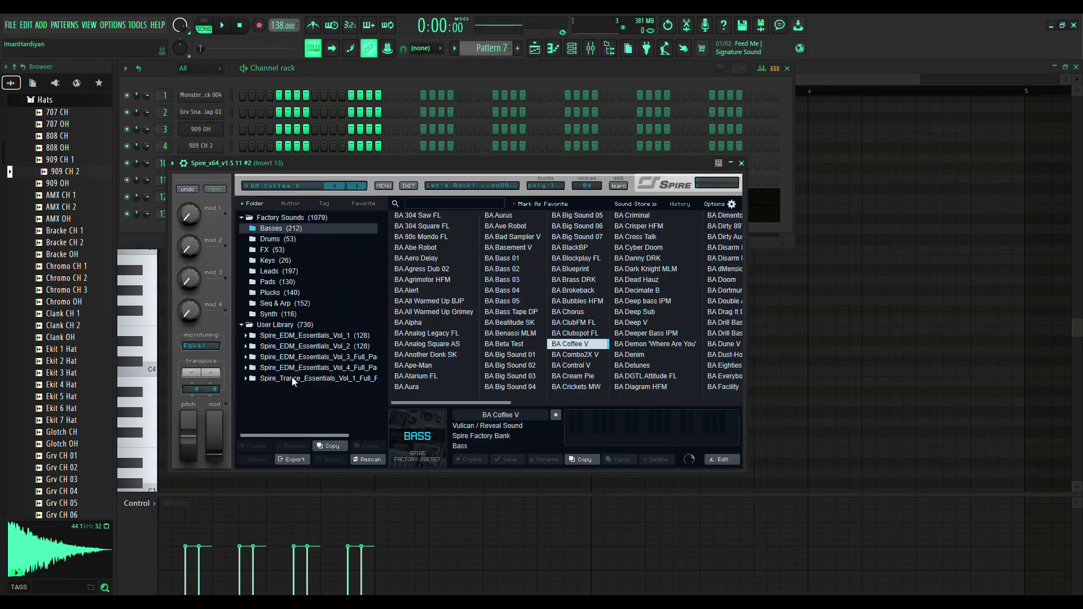
{"action": "left_click", "coordinate": [292, 380]}
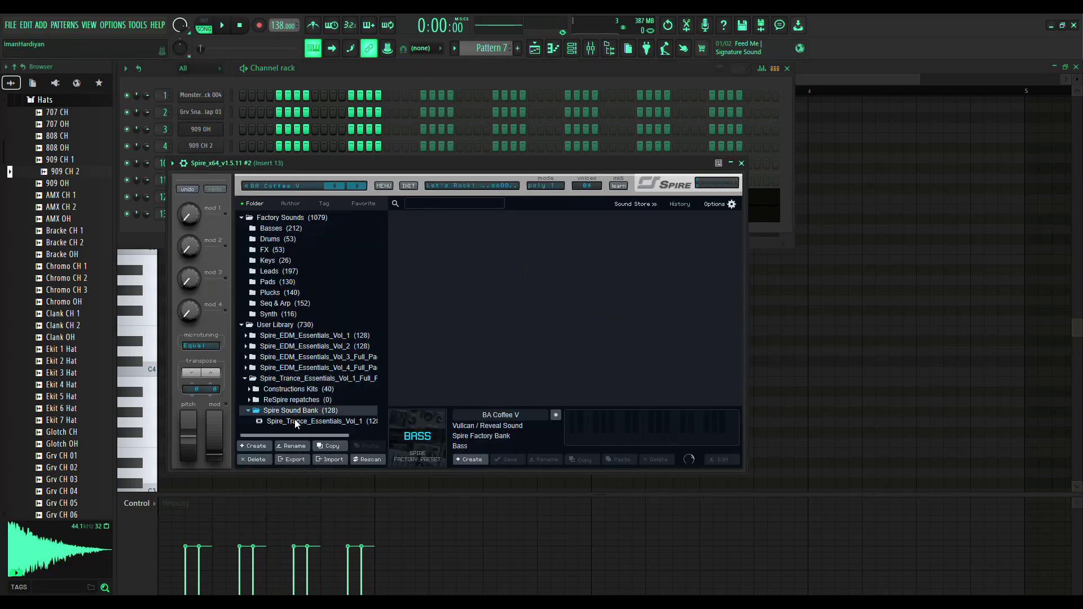
{"action": "left_click", "coordinate": [296, 422]}
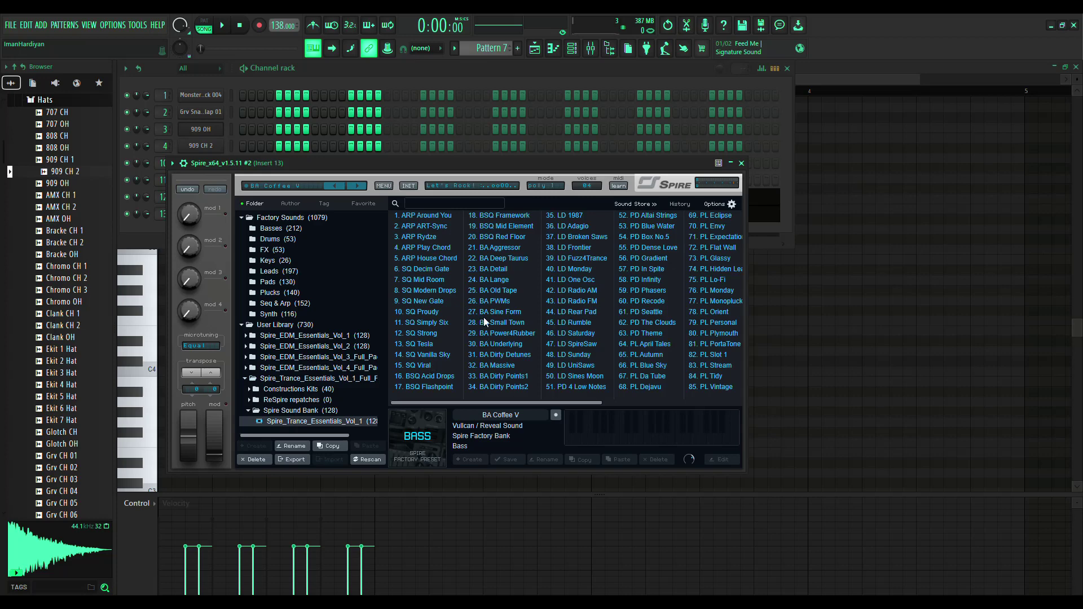
{"action": "left_click", "coordinate": [495, 271]}
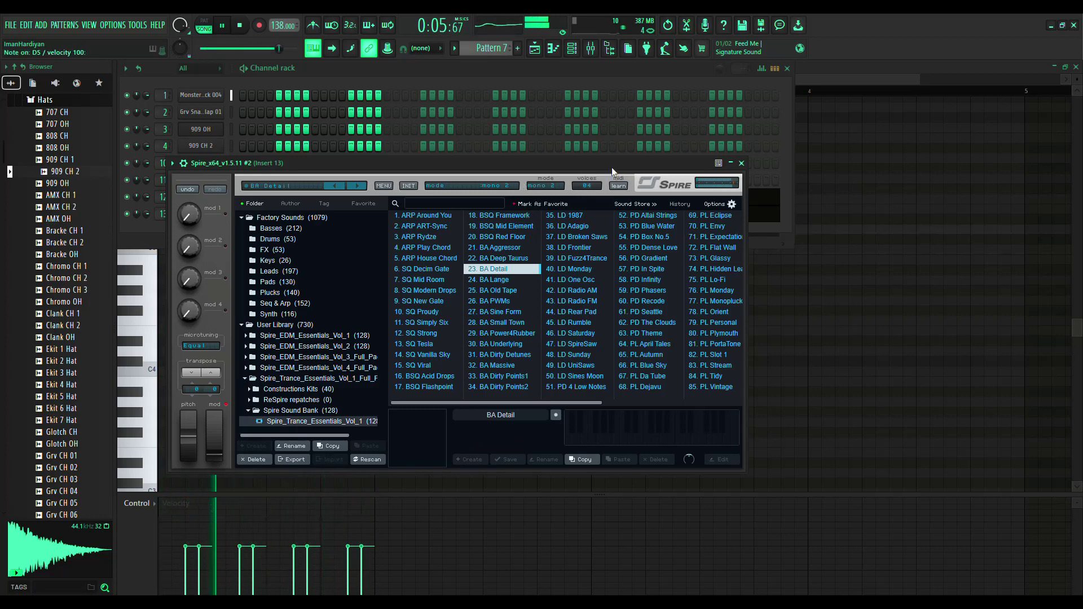
Return to the piano roll of the second Spire channel and select all of its D5 notes
{"action": "left_click_drag", "start_coordinate": [600, 161], "coordinate": [866, 198]}
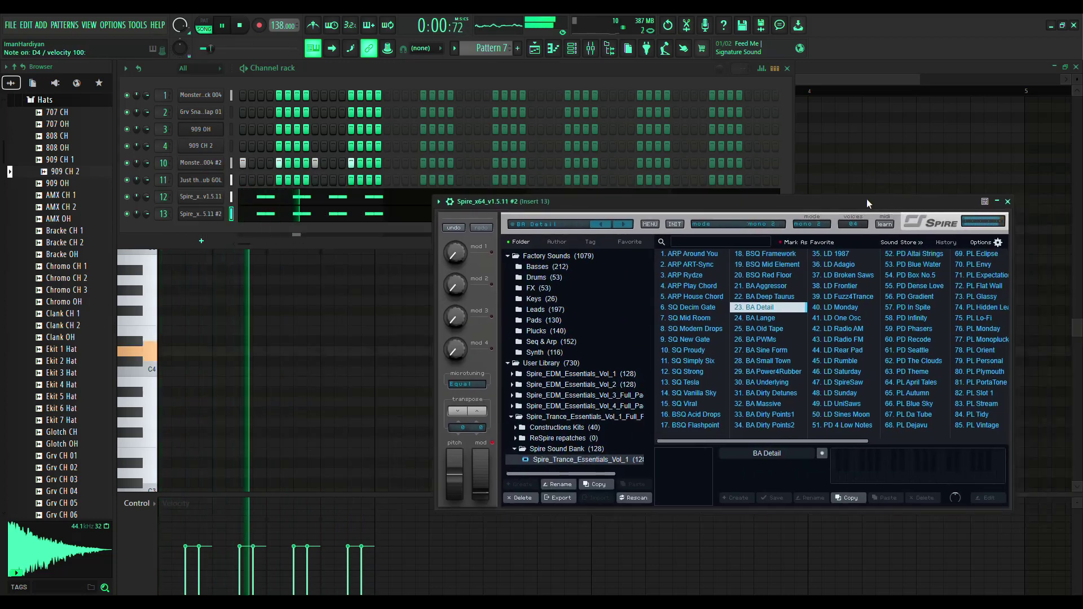
{"action": "left_click", "coordinate": [553, 49]}
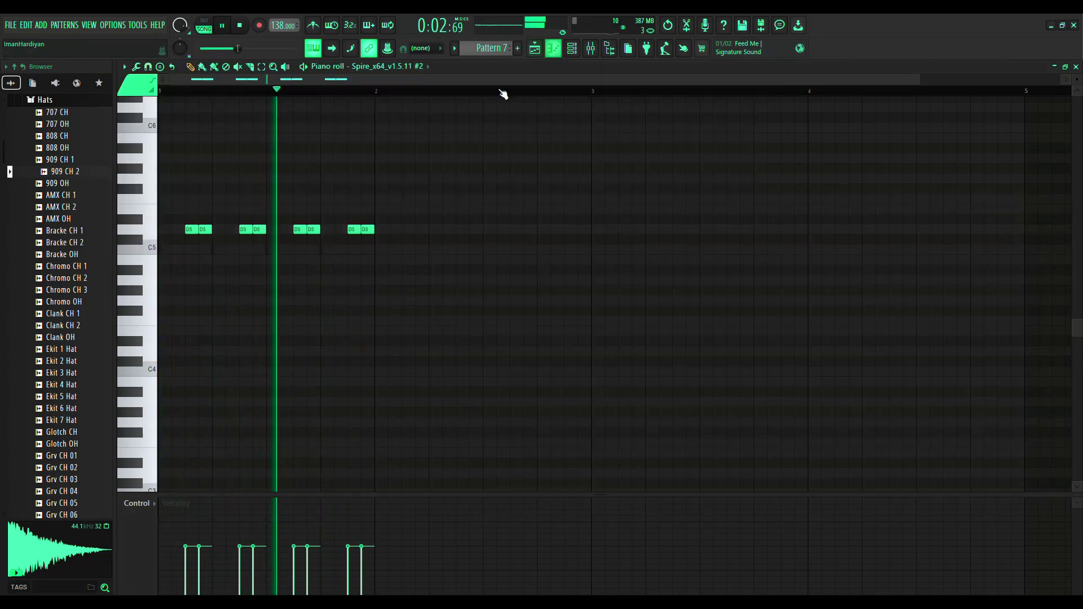
{"action": "left_click_drag", "start_coordinate": [410, 277], "coordinate": [192, 208]}
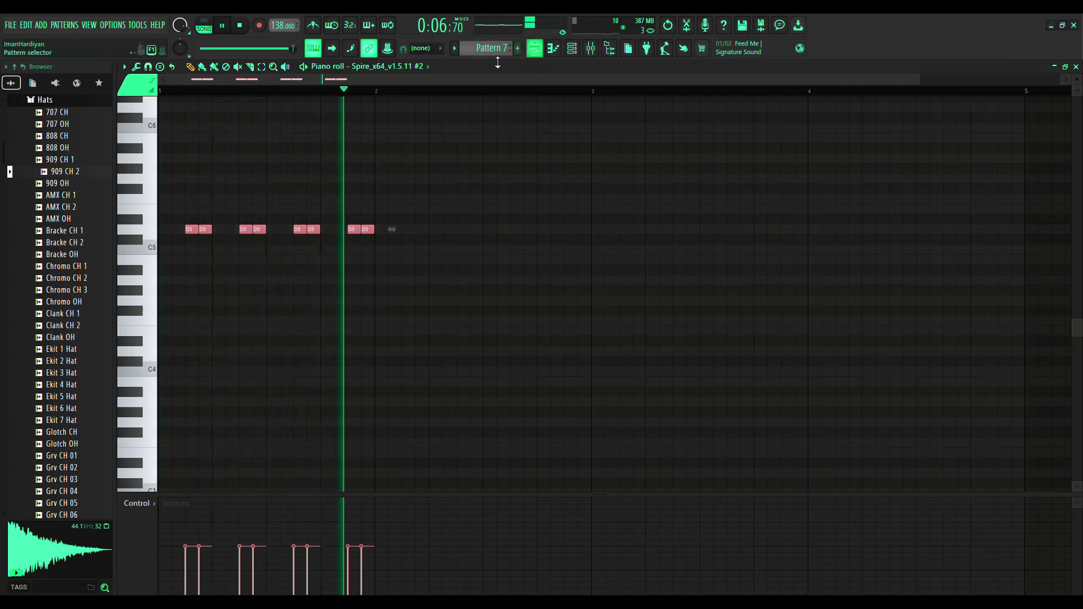
Open the Fruity parametric EQ 2 of mixer Insert 13 and the one of Insert 12
{"action": "left_click", "coordinate": [591, 49]}
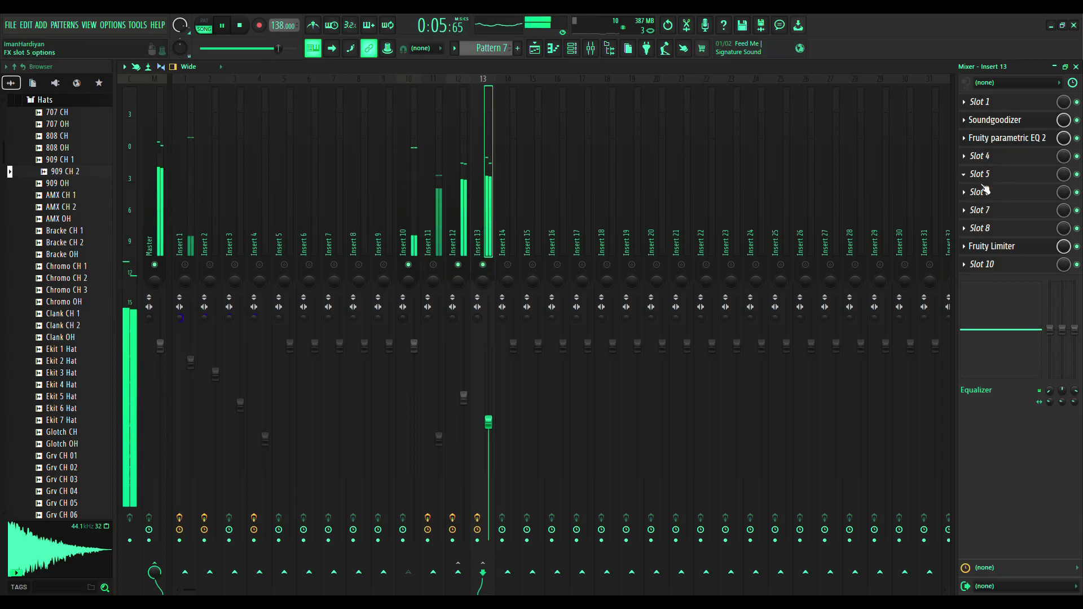
{"action": "left_click", "coordinate": [1009, 138]}
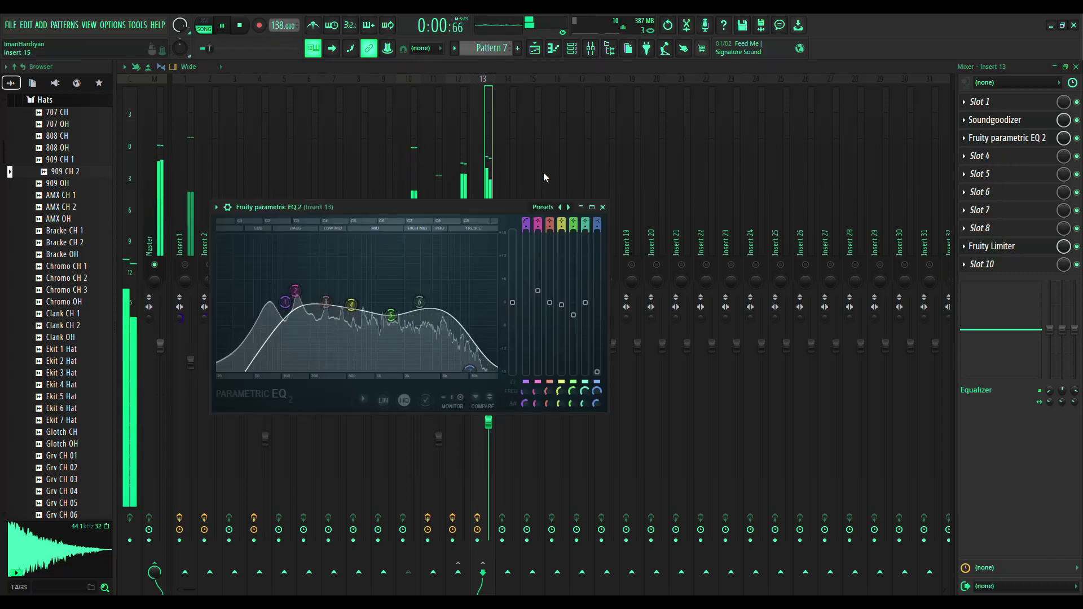
{"action": "left_click", "coordinate": [465, 170]}
{"action": "left_click", "coordinate": [1007, 137]}
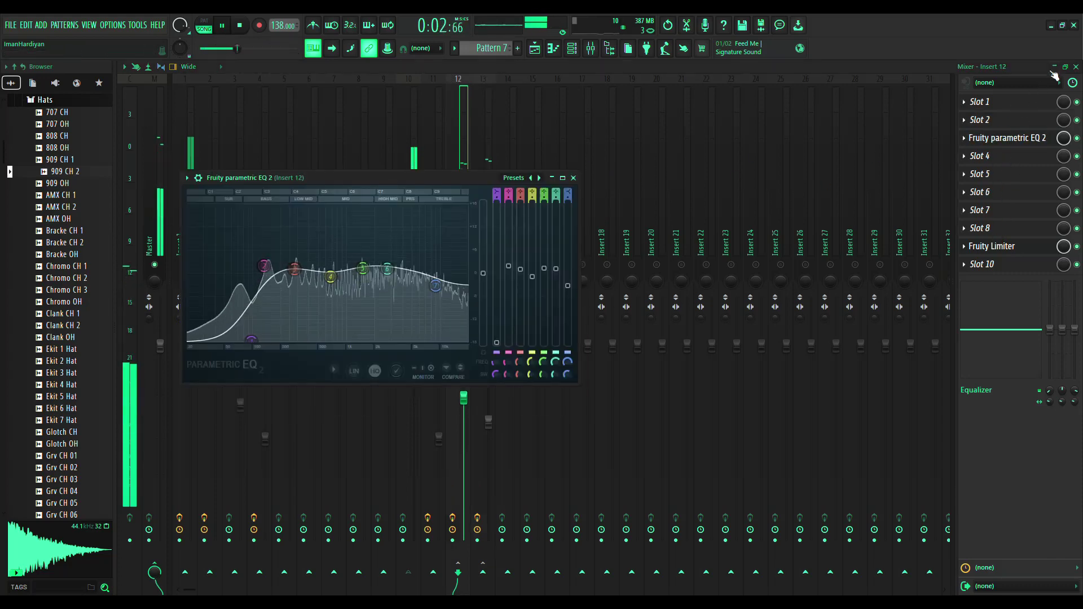
Stack the two EQ windows with Insert 12 above Insert 13, and change band 1 of Insert 12's EQ to high pass
{"action": "left_click", "coordinate": [1053, 67]}
{"action": "left_click_drag", "start_coordinate": [417, 182], "coordinate": [500, 368]}
{"action": "left_click_drag", "start_coordinate": [388, 206], "coordinate": [853, 147]}
{"action": "left_click_drag", "start_coordinate": [412, 361], "coordinate": [370, 112]}
{"action": "left_click_drag", "start_coordinate": [841, 145], "coordinate": [390, 332]}
{"action": "left_click_drag", "start_coordinate": [539, 130], "coordinate": [538, 143]}
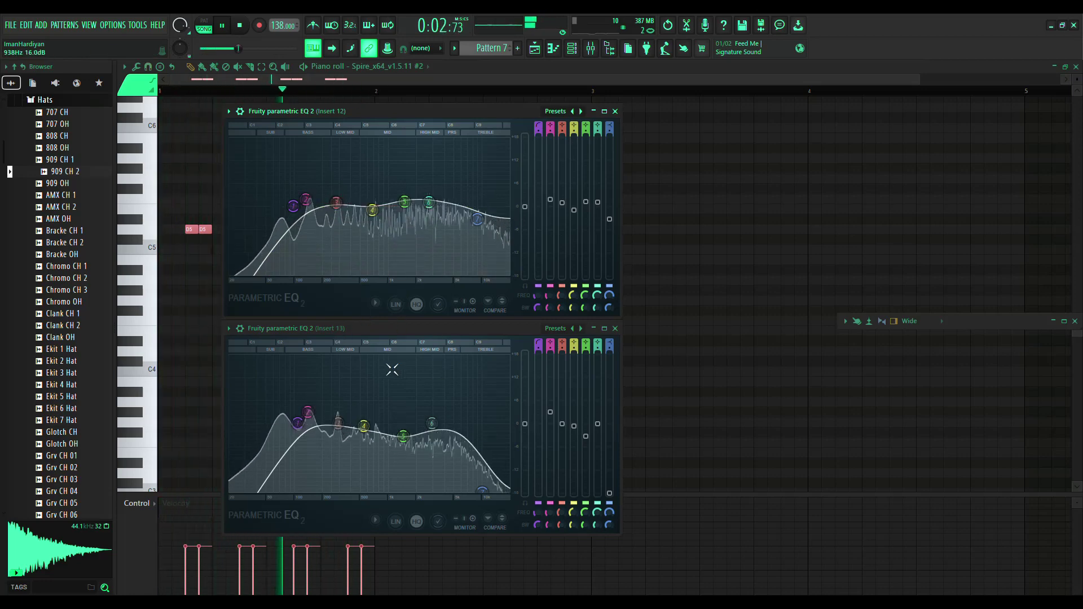
On Insert 13's EQ, boost band 5, raise band 7 slightly and bring band 4 up to a flat level
{"action": "left_click_drag", "start_coordinate": [395, 432], "coordinate": [404, 407]}
{"action": "mouse_move", "coordinate": [483, 489]}
{"action": "left_mouse_down"}
{"action": "mouse_move", "coordinate": [486, 453]}
{"action": "mouse_move", "coordinate": [480, 486]}
{"action": "left_mouse_up"}
{"action": "mouse_move", "coordinate": [364, 426]}
{"action": "left_mouse_down"}
{"action": "mouse_move", "coordinate": [350, 395]}
{"action": "mouse_move", "coordinate": [358, 423]}
{"action": "left_mouse_up"}
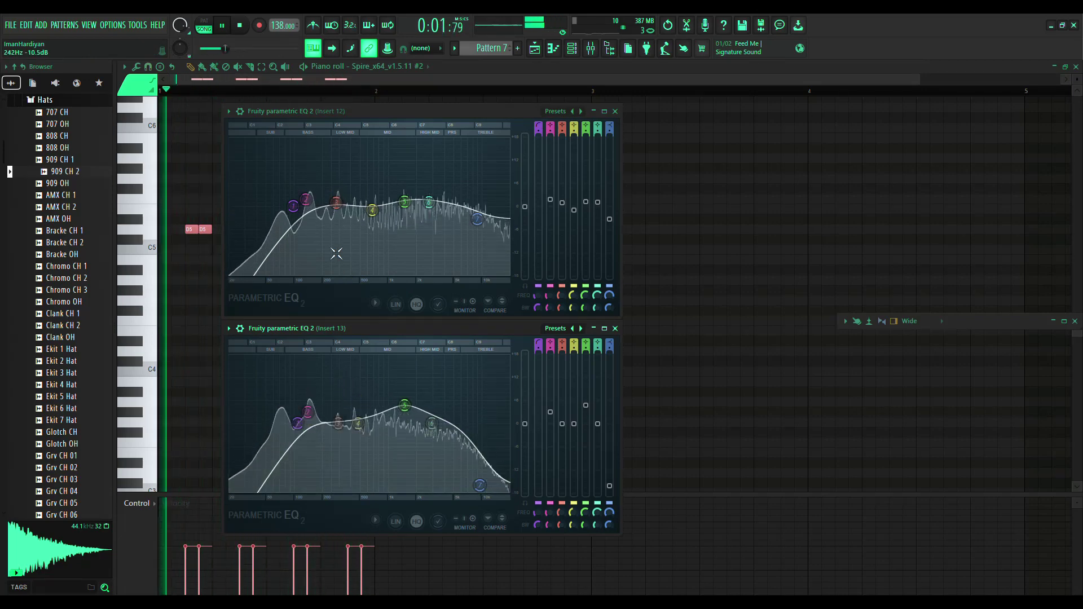
Raise Insert 12's high-pass frequency and cut its band 2, and on Insert 13 boost bands 3 and 4 while easing band 5
{"action": "mouse_move", "coordinate": [310, 204]}
{"action": "left_mouse_down"}
{"action": "mouse_move", "coordinate": [309, 218]}
{"action": "mouse_move", "coordinate": [330, 205]}
{"action": "left_mouse_up"}
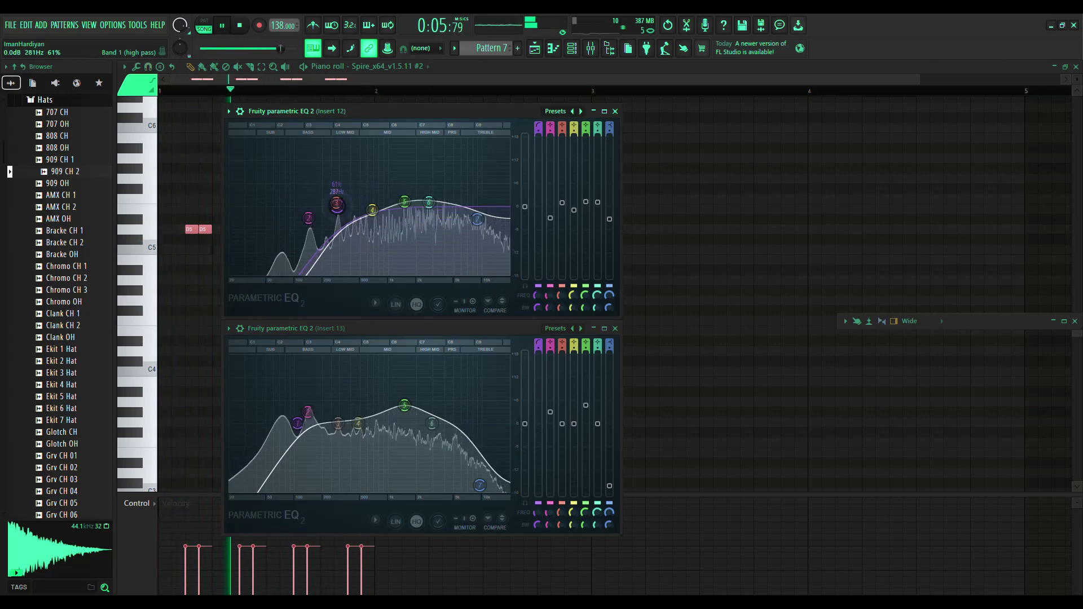
{"action": "left_click_drag", "start_coordinate": [358, 423], "coordinate": [332, 413]}
{"action": "left_click_drag", "start_coordinate": [405, 406], "coordinate": [406, 412]}
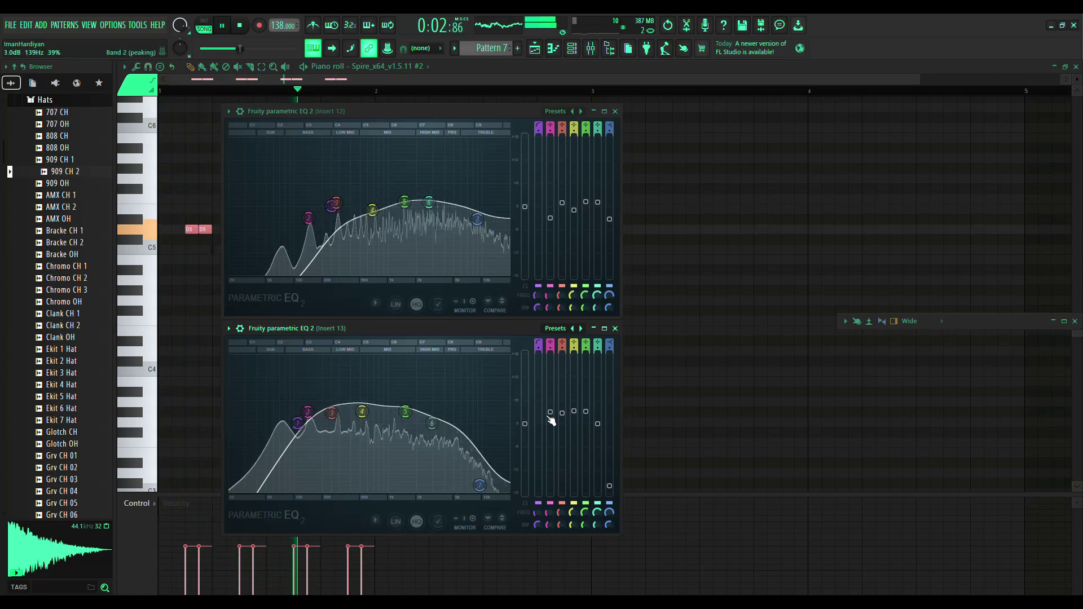
Flatten bands 2 to 5 of Insert 13's EQ to 0 dB and lower the high-pass frequency on Insert 12's EQ
{"action": "left_click_drag", "start_coordinate": [308, 414], "coordinate": [307, 424]}
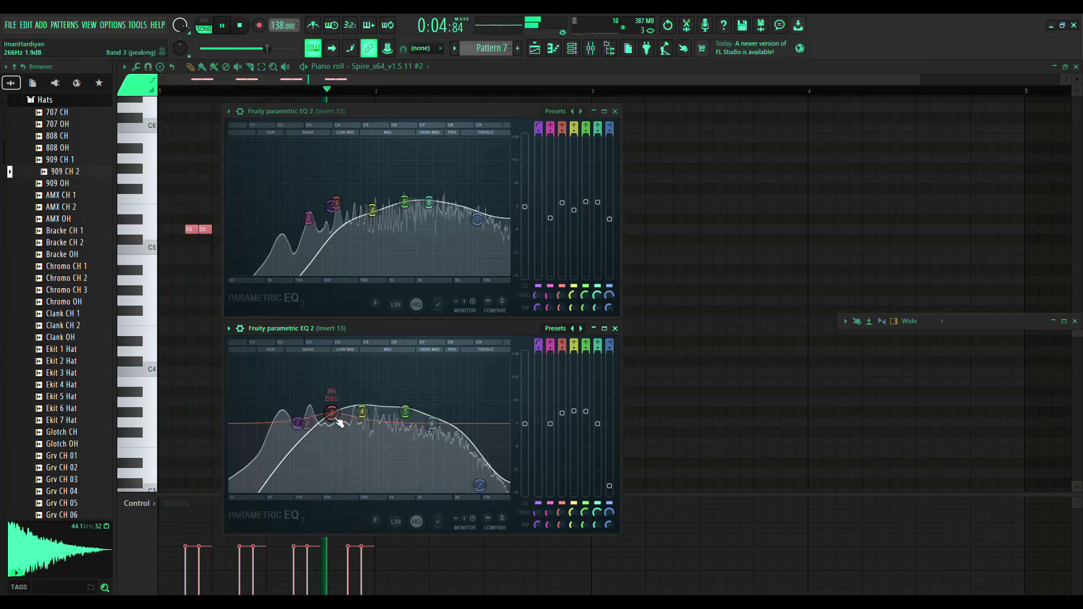
{"action": "left_click", "coordinate": [332, 414], "text": "alt"}
{"action": "left_click", "coordinate": [363, 414], "text": "alt"}
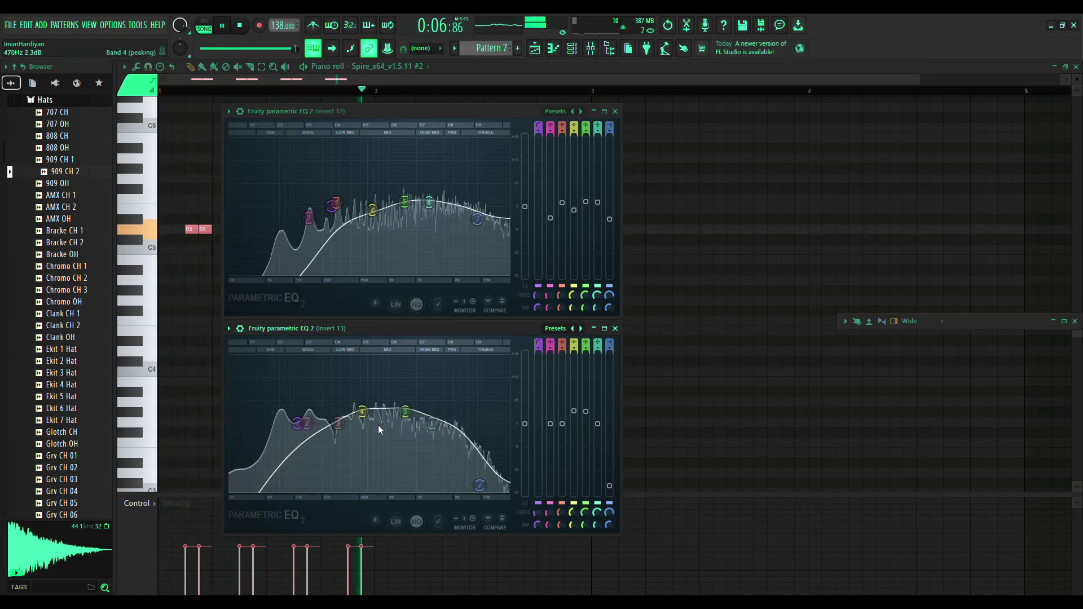
{"action": "left_click", "coordinate": [405, 413], "text": "alt"}
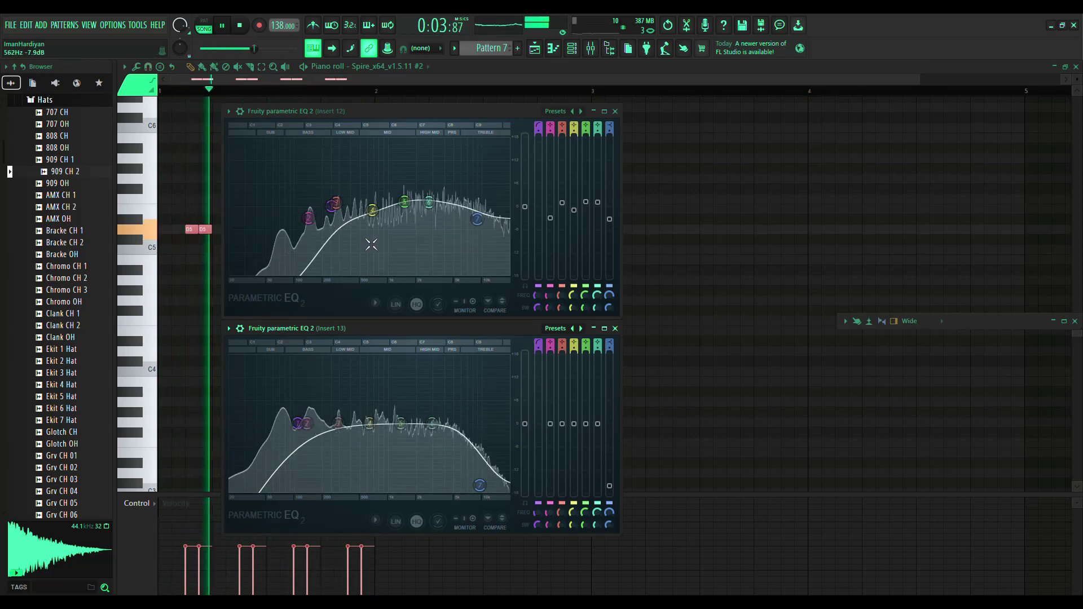
{"action": "left_click_drag", "start_coordinate": [335, 214], "coordinate": [324, 212]}
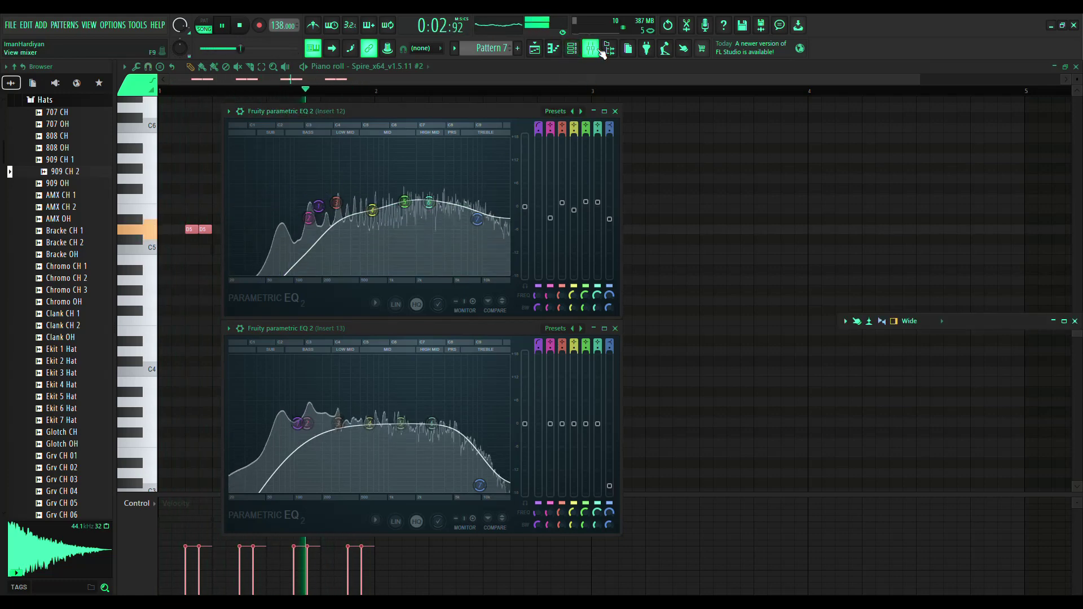
Bring the mixer back into view from the first insert track and enlarge it to full height to show the faders
{"action": "left_click", "coordinate": [1053, 322]}
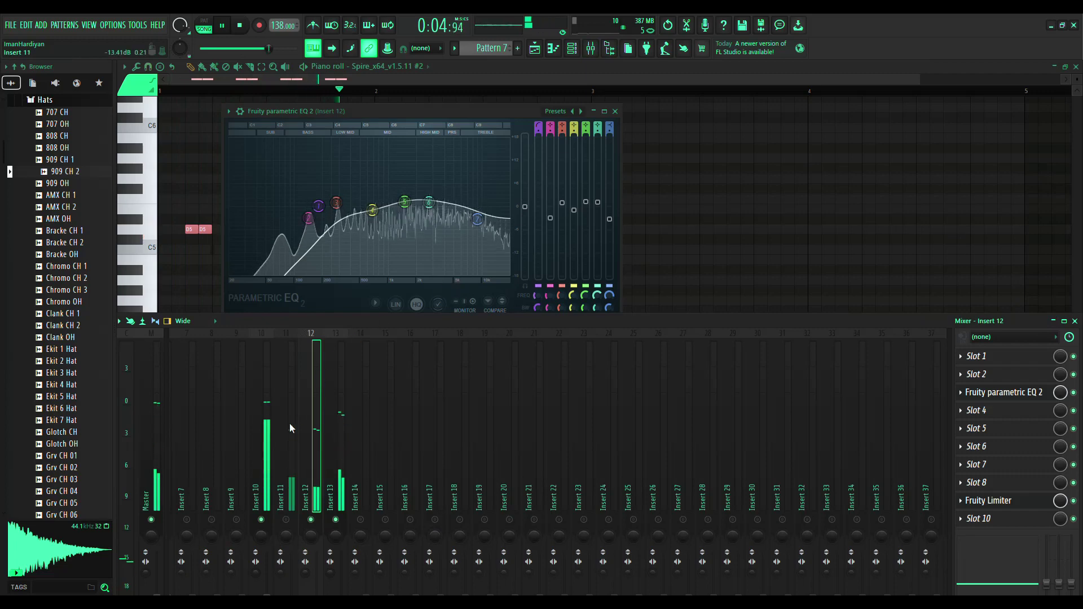
{"action": "scroll", "coordinate": [333, 358], "scroll_direction": "up", "scroll_amount": 6}
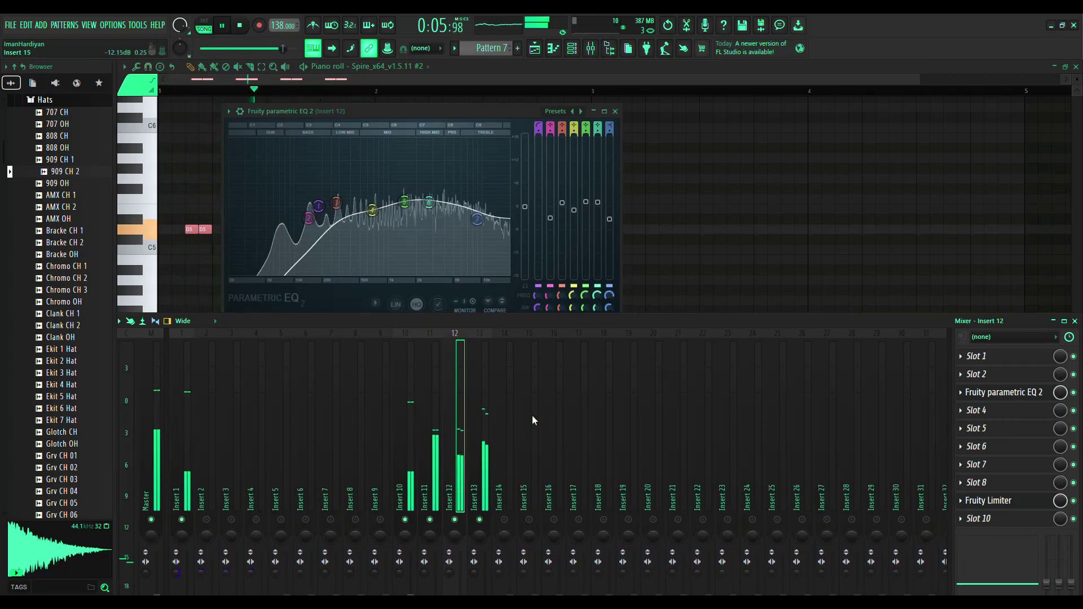
{"action": "left_click_drag", "start_coordinate": [583, 321], "coordinate": [590, 69]}
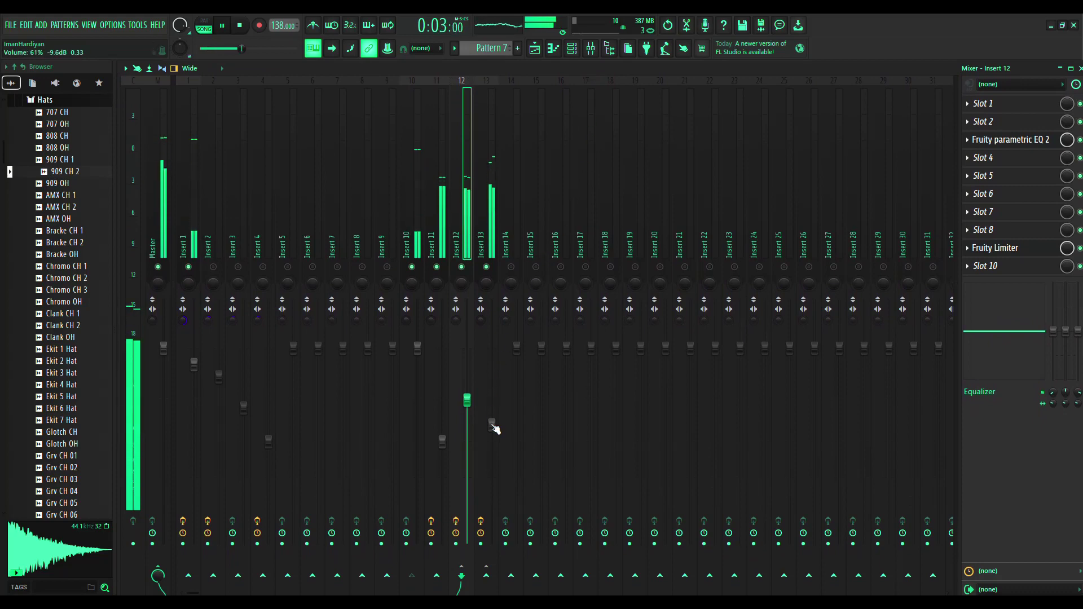
Lower Insert 13's volume fader slightly and open the second Spire instrument
{"action": "left_click_drag", "start_coordinate": [493, 429], "coordinate": [493, 433]}
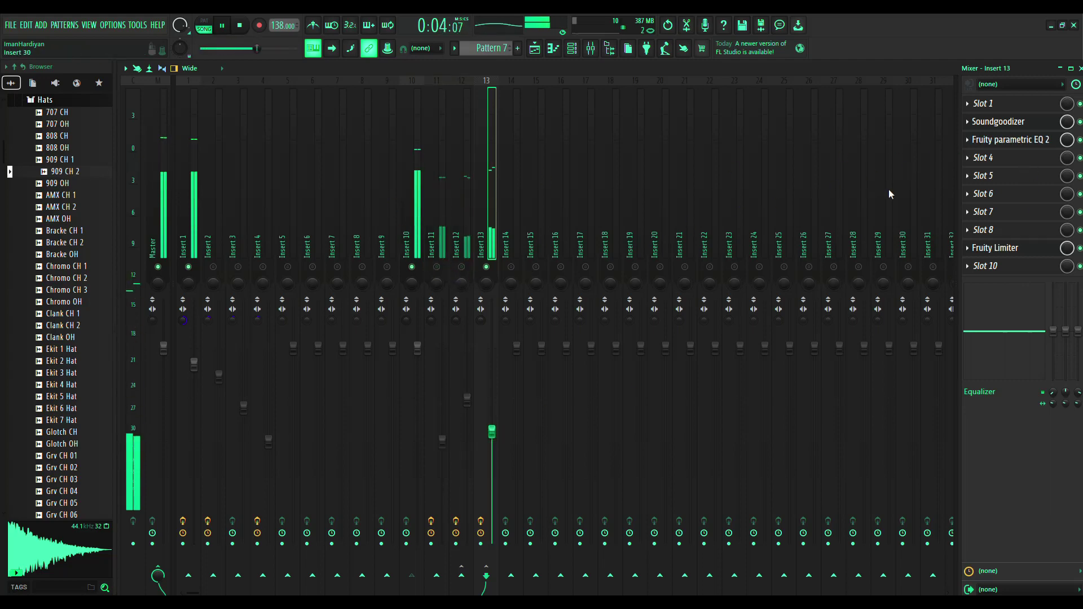
{"action": "left_click", "coordinate": [570, 50]}
{"action": "left_click", "coordinate": [214, 218]}
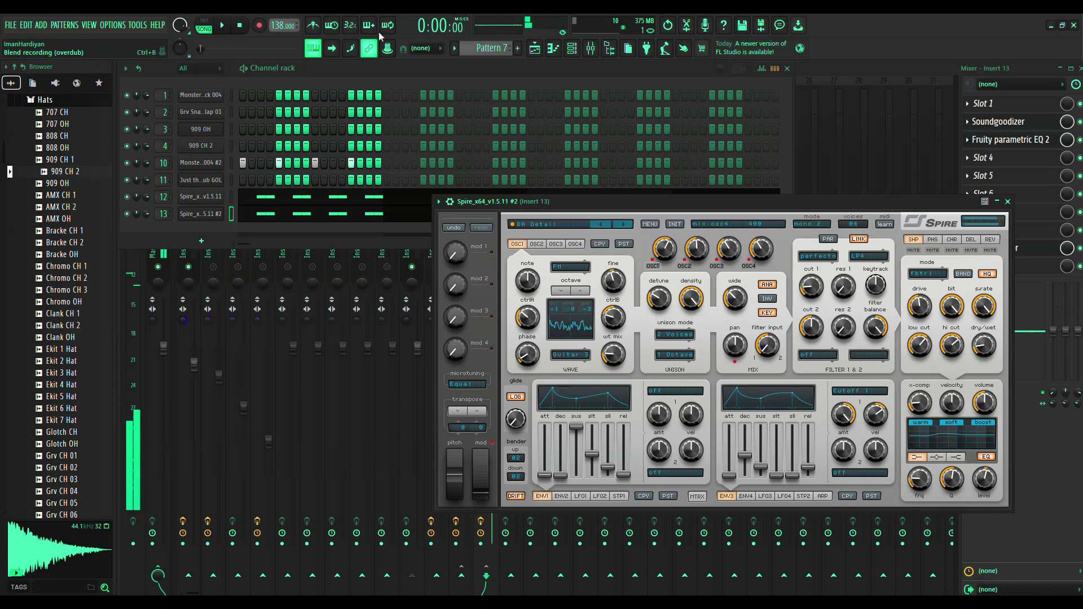
Check the second Spire channel's notes and the Soundgoodizer settings on Insert 13
{"action": "left_click", "coordinate": [555, 52]}
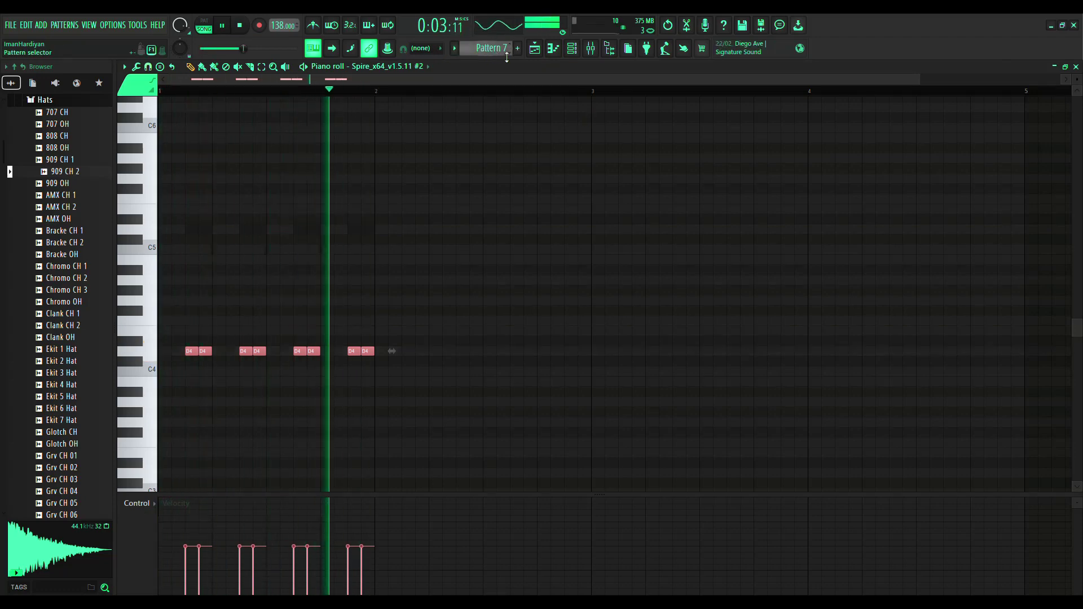
{"action": "left_click", "coordinate": [591, 50]}
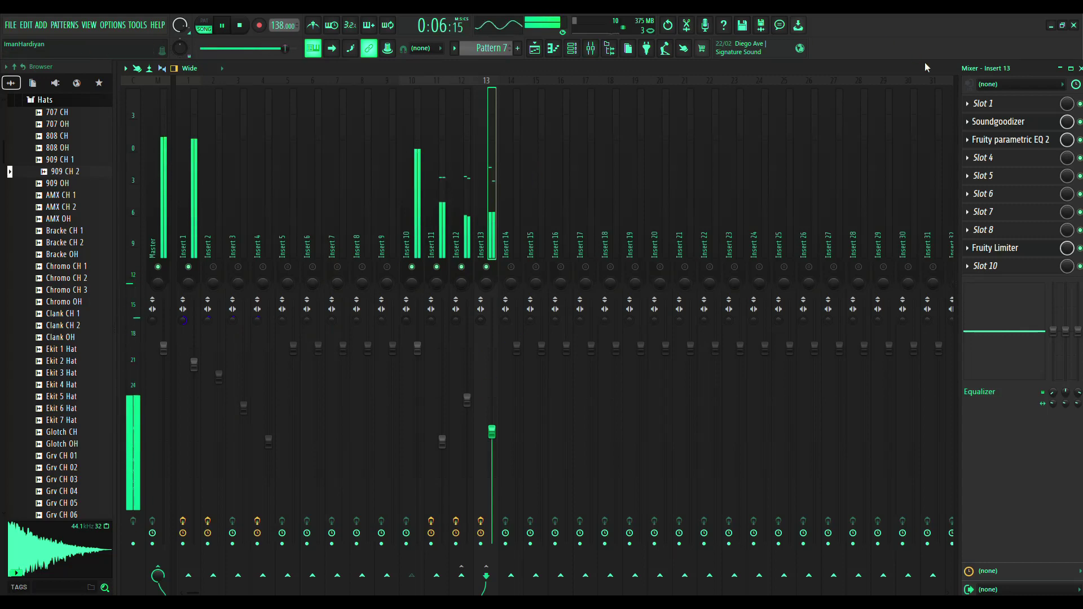
{"action": "left_click", "coordinate": [998, 122]}
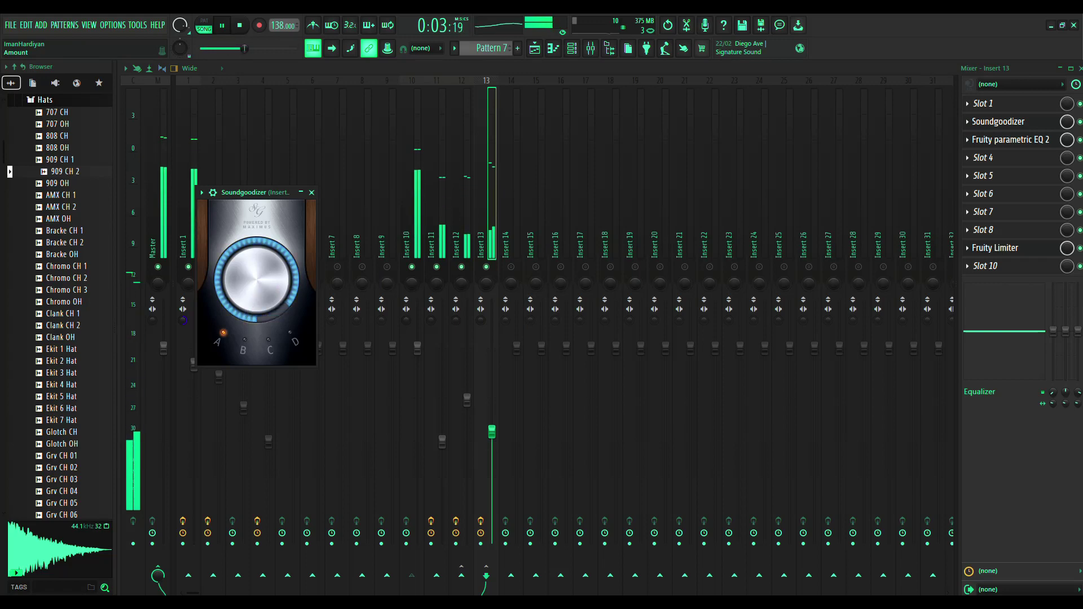
Select Insert 12 in the mixer and open the first Spire instrument to view its settings
{"action": "left_click", "coordinate": [471, 209]}
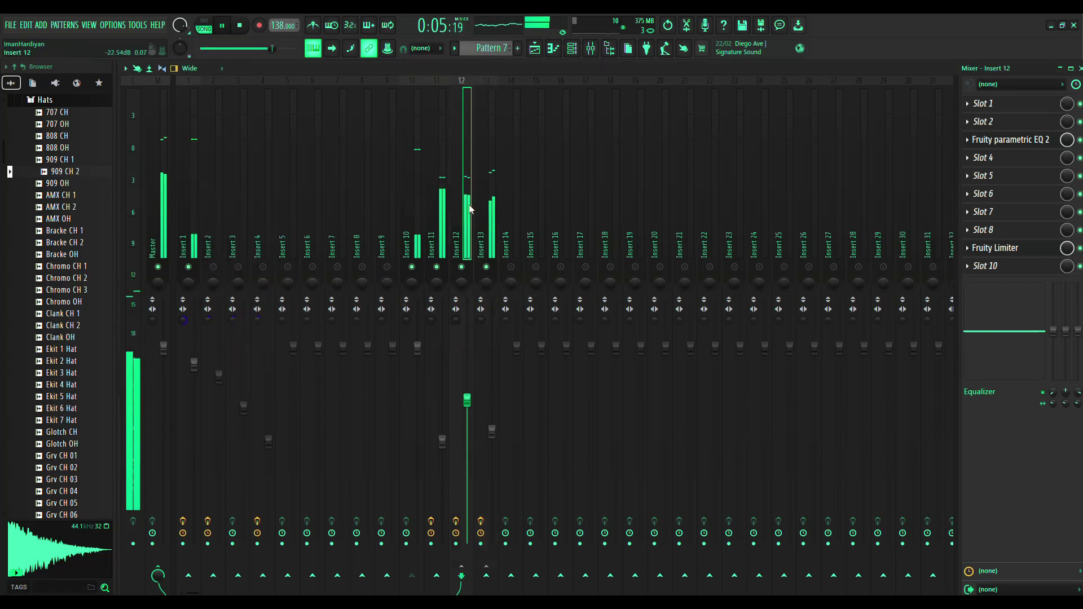
{"action": "left_click", "coordinate": [574, 49]}
{"action": "left_click", "coordinate": [213, 199]}
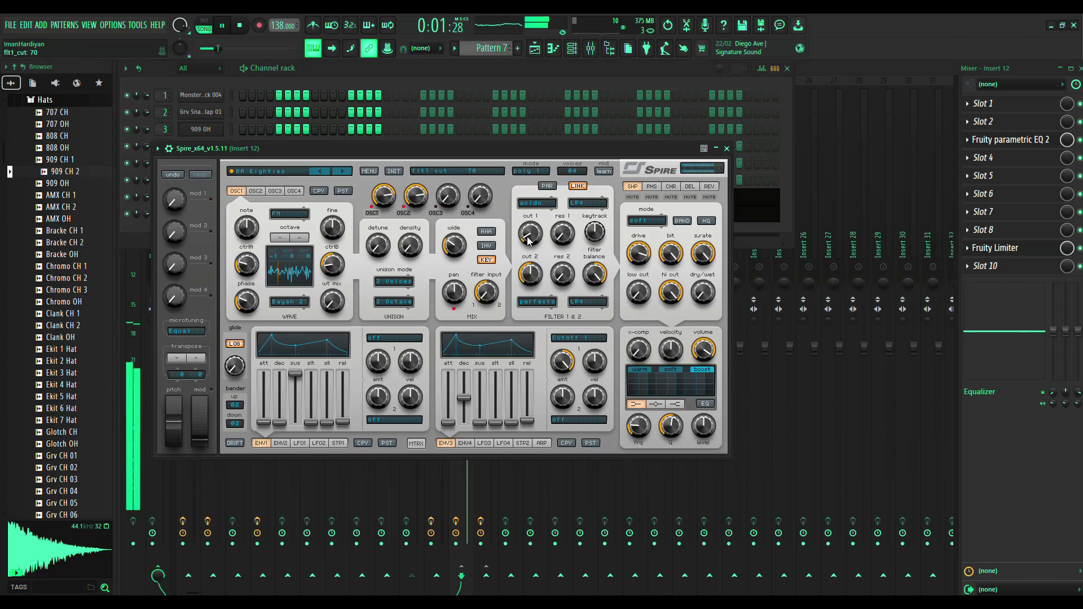
Try adding a D4 note before each of the four pairs of D5 notes in the first Spire channel
{"action": "left_click", "coordinate": [557, 50]}
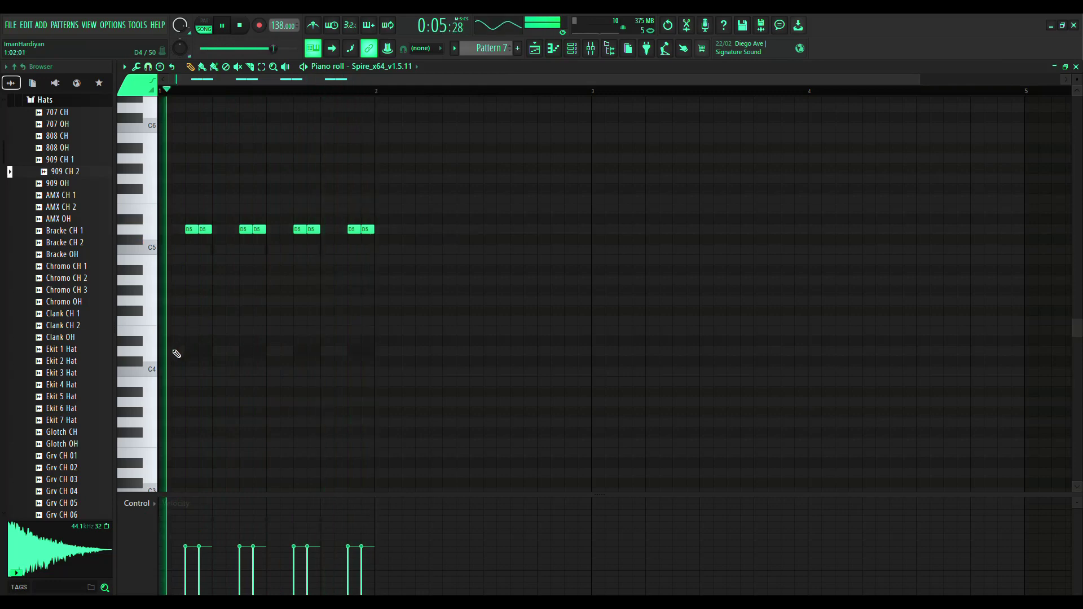
{"action": "left_click", "coordinate": [177, 352]}
{"action": "left_click", "coordinate": [232, 352]}
{"action": "left_click", "coordinate": [286, 351]}
{"action": "left_click", "coordinate": [340, 351]}
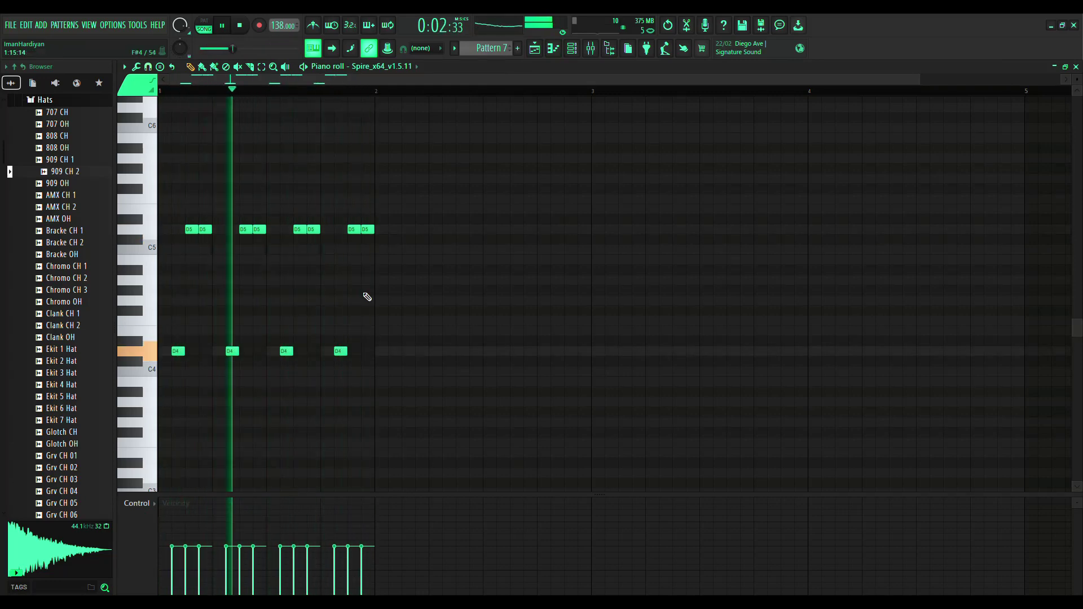
Try adding a D3 note before each of the four pairs of D4 notes in the second Spire channel
{"action": "left_click", "coordinate": [387, 158]}
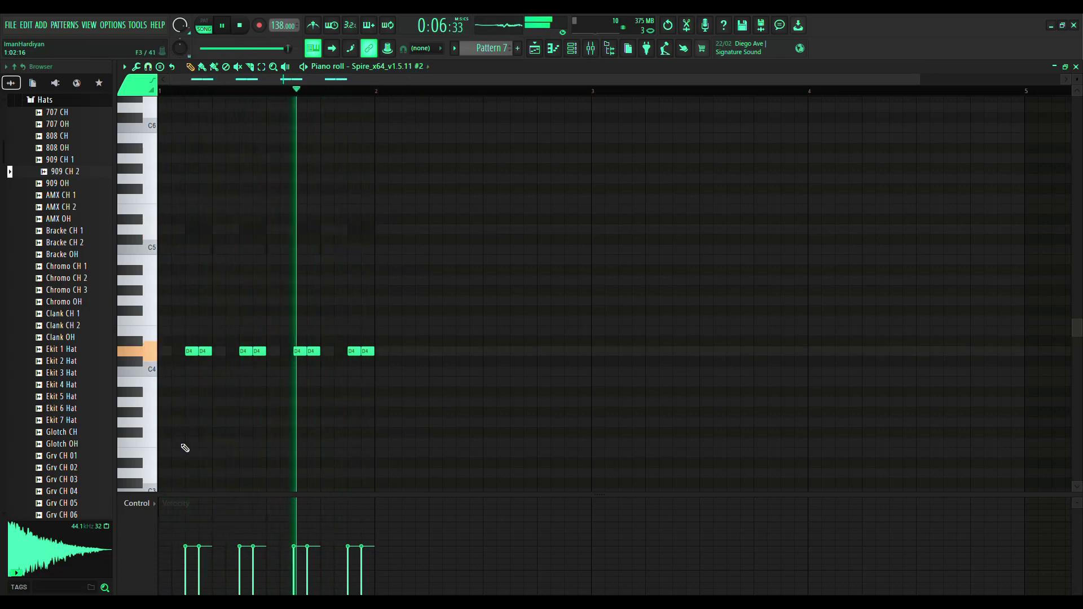
{"action": "left_click", "coordinate": [176, 473]}
{"action": "left_click", "coordinate": [232, 473]}
{"action": "left_click", "coordinate": [286, 472]}
{"action": "left_click", "coordinate": [340, 473]}
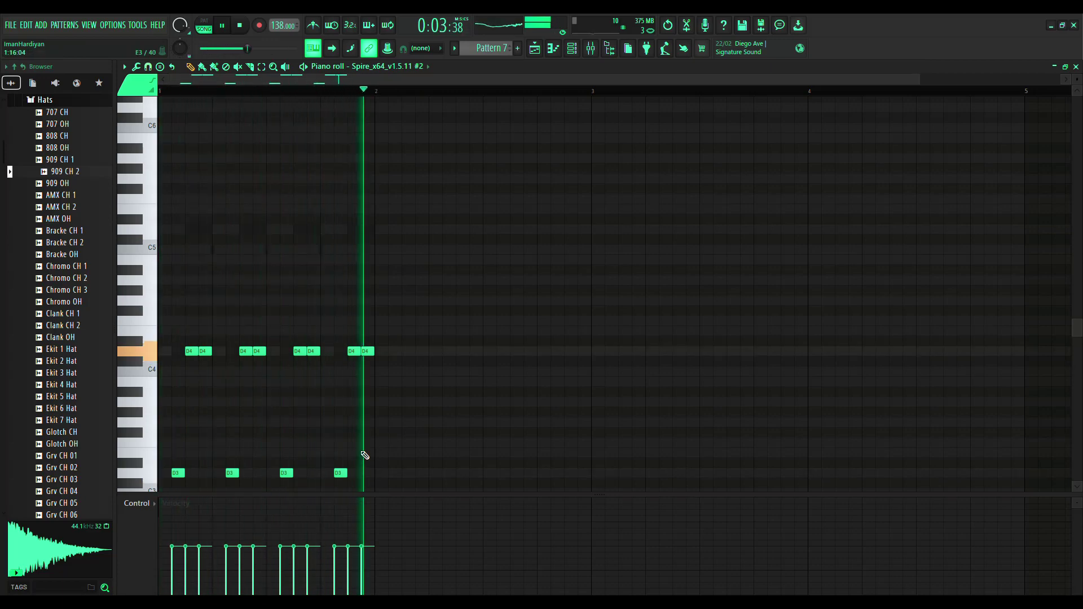
Delete the four added D3 notes from the second Spire channel
{"action": "right_click", "coordinate": [340, 473]}
{"action": "right_click", "coordinate": [286, 473]}
{"action": "right_click", "coordinate": [231, 473]}
{"action": "right_click", "coordinate": [178, 473]}
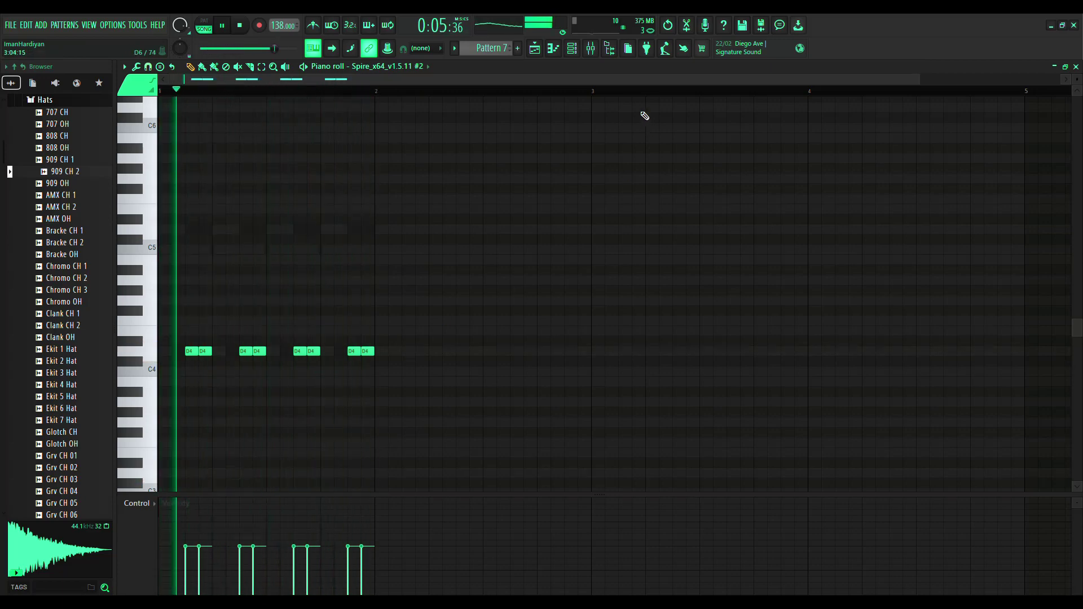
Switch the piano roll to the first Spire channel and delete its four added D4 notes
{"action": "left_click", "coordinate": [420, 67]}
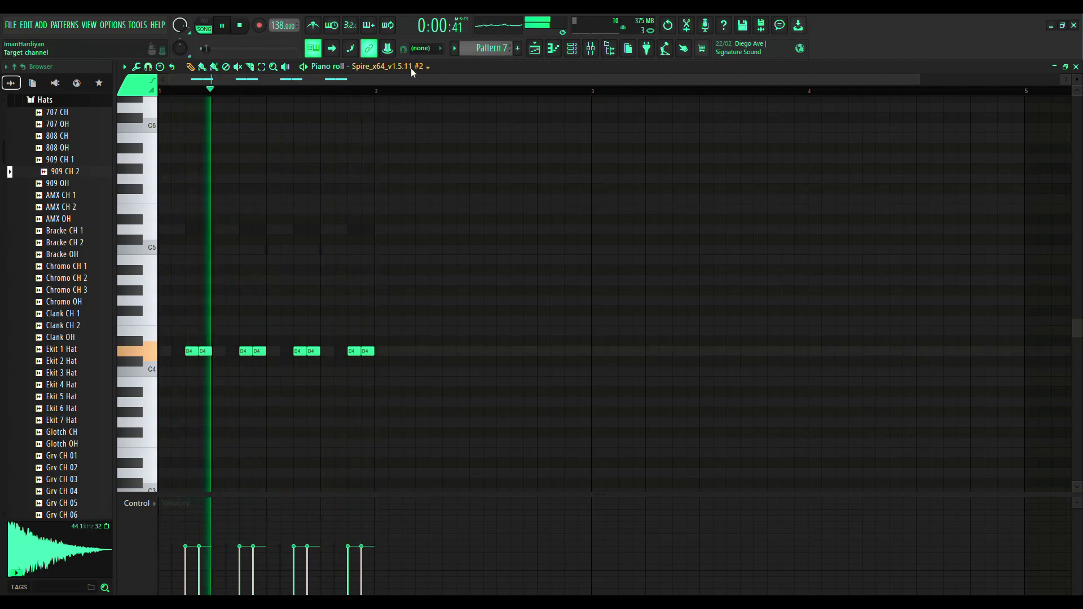
{"action": "left_click", "coordinate": [392, 144]}
{"action": "left_click_drag", "start_coordinate": [375, 359], "coordinate": [159, 319]}
{"action": "key", "text": "Delete"}
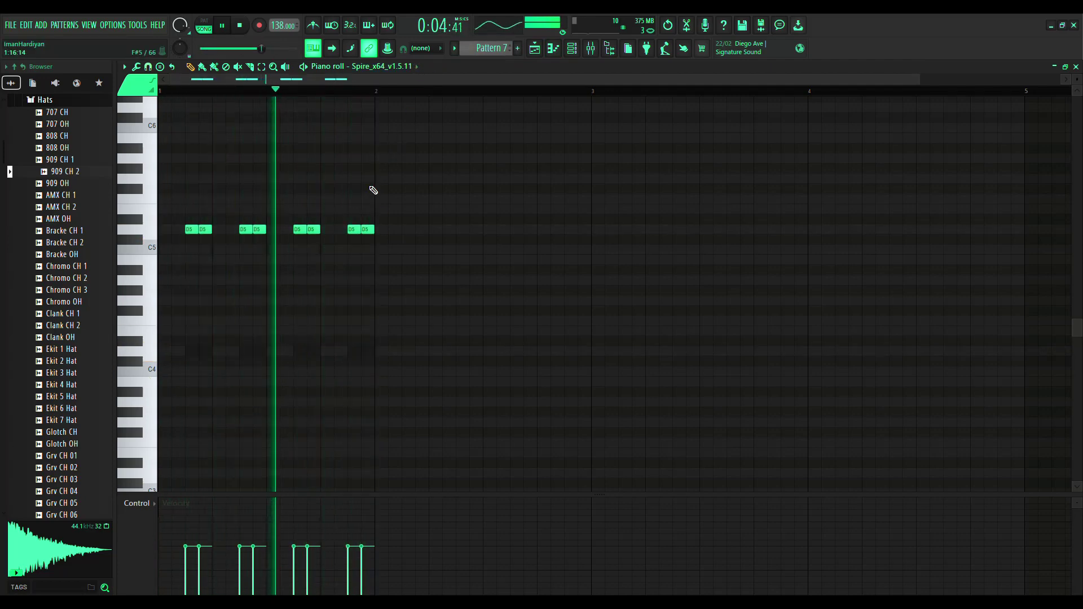
Audition the pattern and open the first Spire instrument's delay effect settings
{"action": "key", "text": "space"}
{"action": "key", "text": "space"}
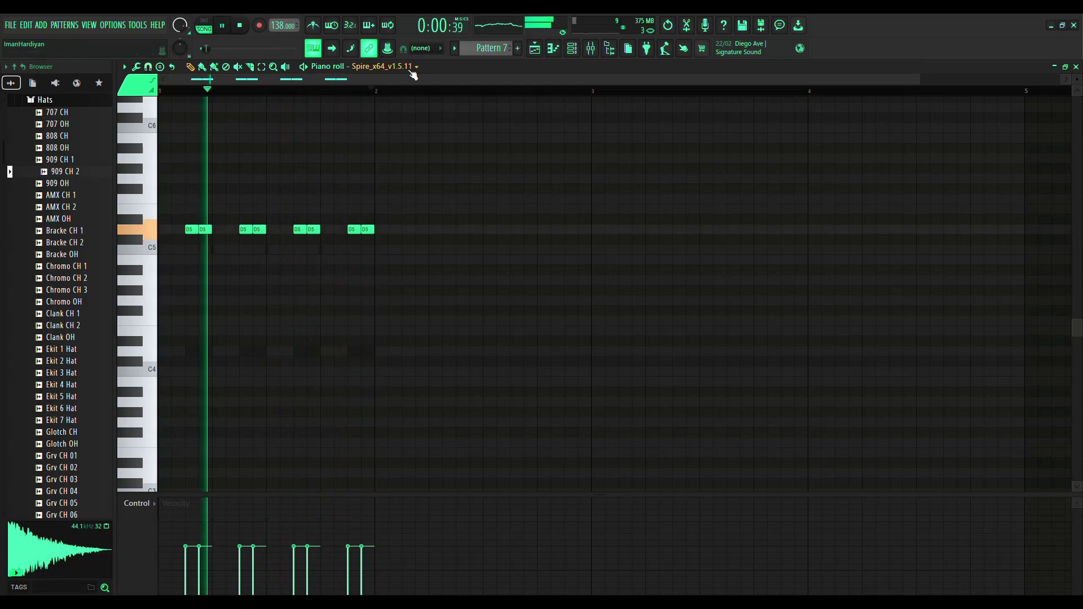
{"action": "key", "text": "space"}
{"action": "left_click", "coordinate": [572, 50]}
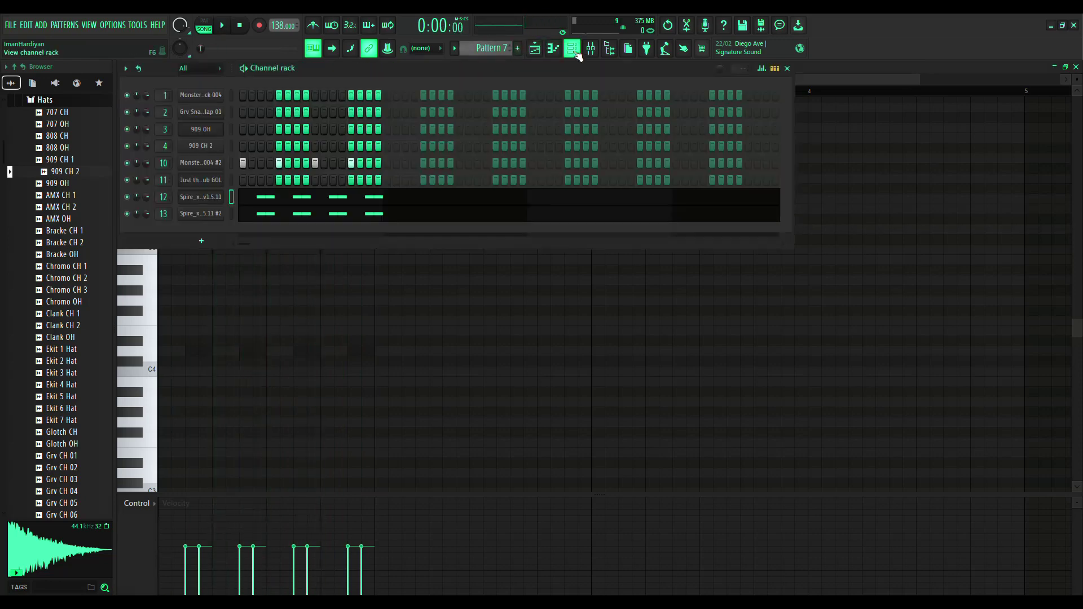
{"action": "left_click", "coordinate": [218, 198]}
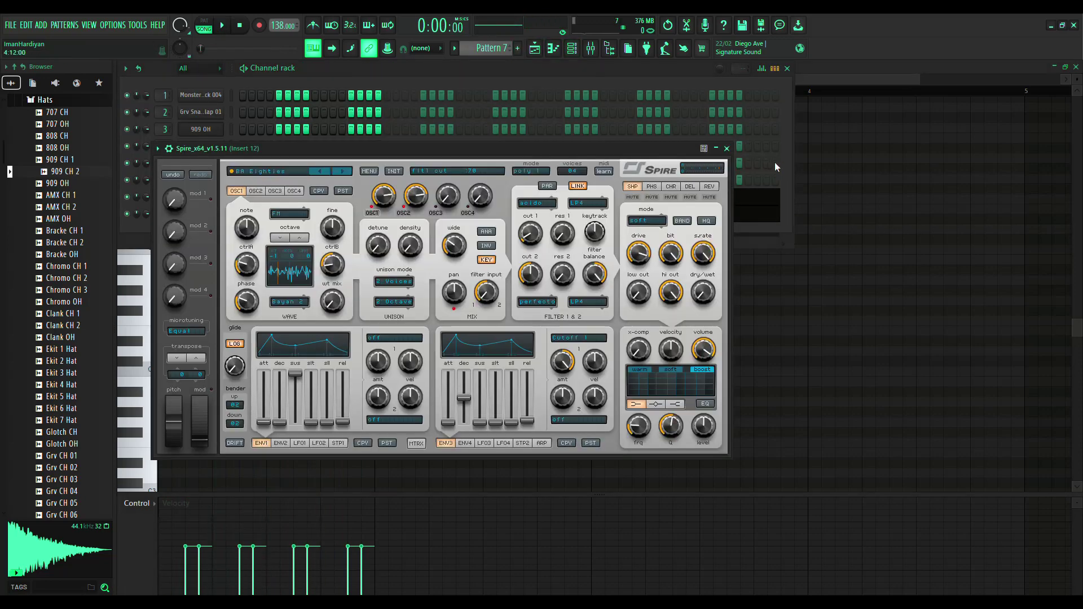
{"action": "left_click", "coordinate": [690, 188]}
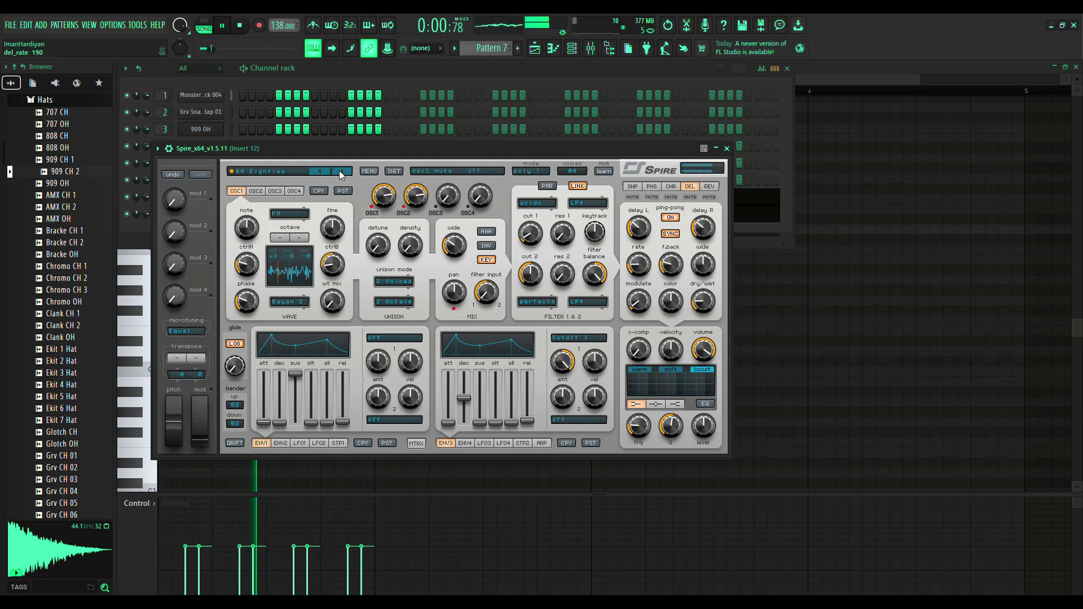
Open Spire's preset browser and audition bass presets from BA Everybody HFM through BA Foghorn
{"action": "left_click", "coordinate": [293, 169]}
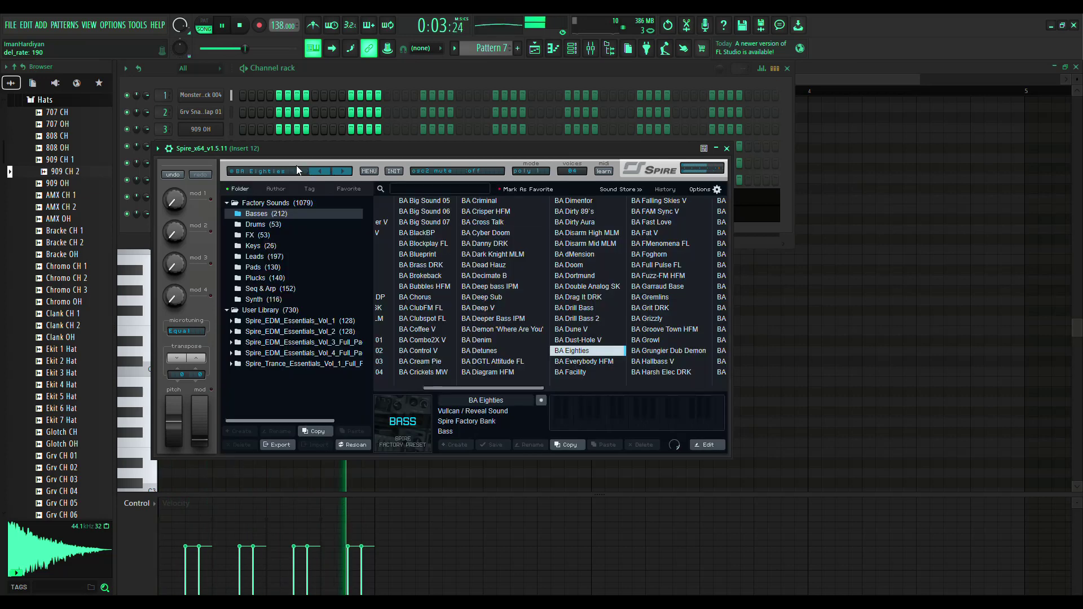
{"action": "left_click", "coordinate": [580, 365]}
{"action": "left_click", "coordinate": [573, 373]}
{"action": "left_click", "coordinate": [659, 212]}
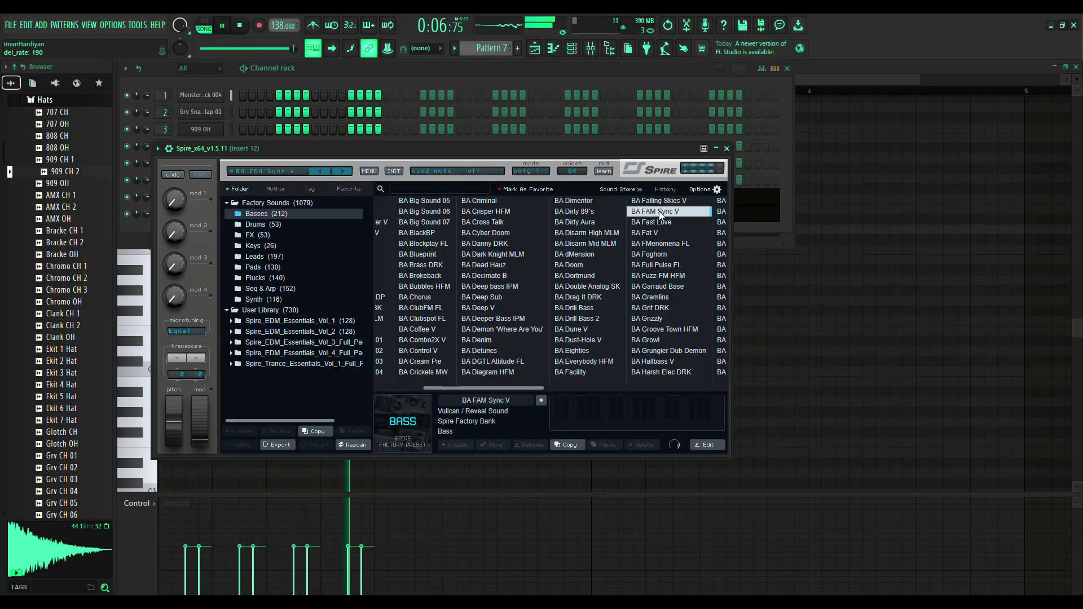
{"action": "left_click", "coordinate": [654, 232]}
{"action": "left_click", "coordinate": [655, 243]}
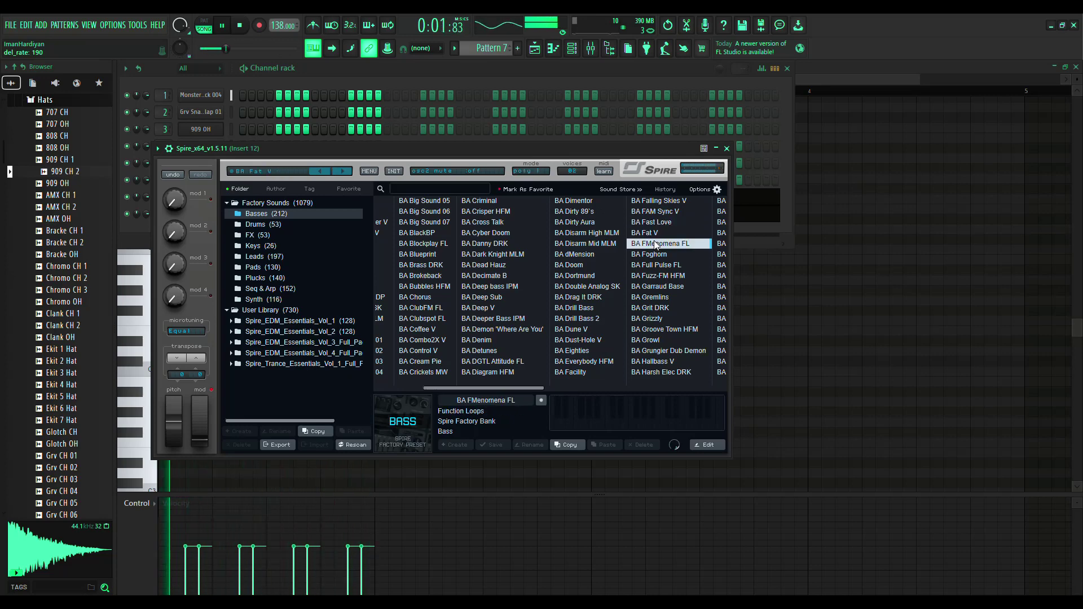
{"action": "left_click", "coordinate": [654, 254]}
{"action": "scroll", "coordinate": [661, 255], "scroll_direction": "down", "scroll_amount": 3}
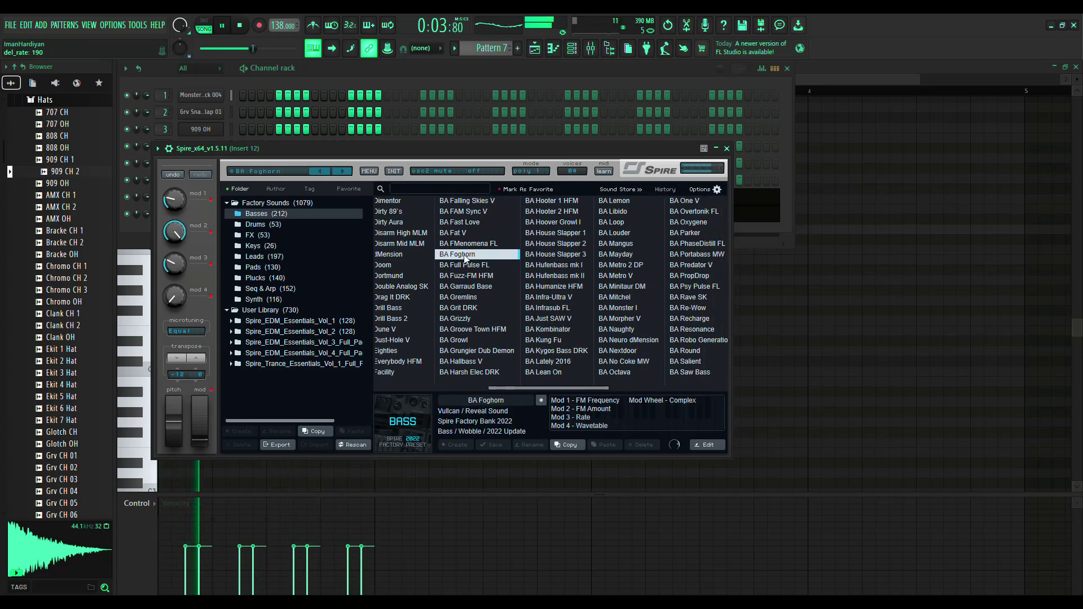
Audition further bass presets from BA Full Pulse FL through BA Hallbass V
{"action": "left_click", "coordinate": [455, 267]}
{"action": "left_click", "coordinate": [460, 276]}
{"action": "left_click", "coordinate": [476, 298]}
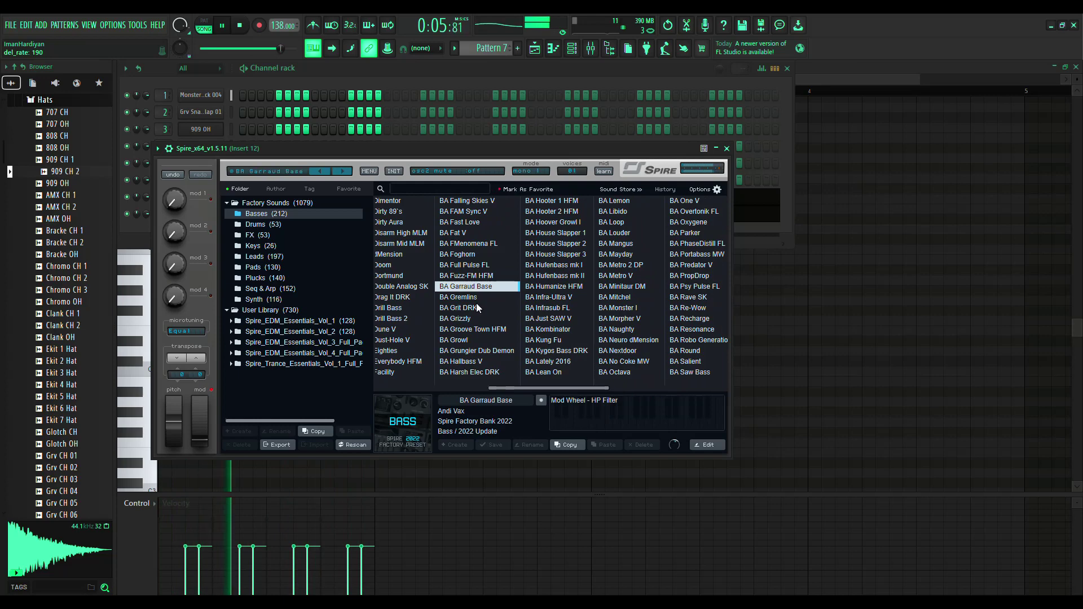
{"action": "left_click", "coordinate": [472, 329]}
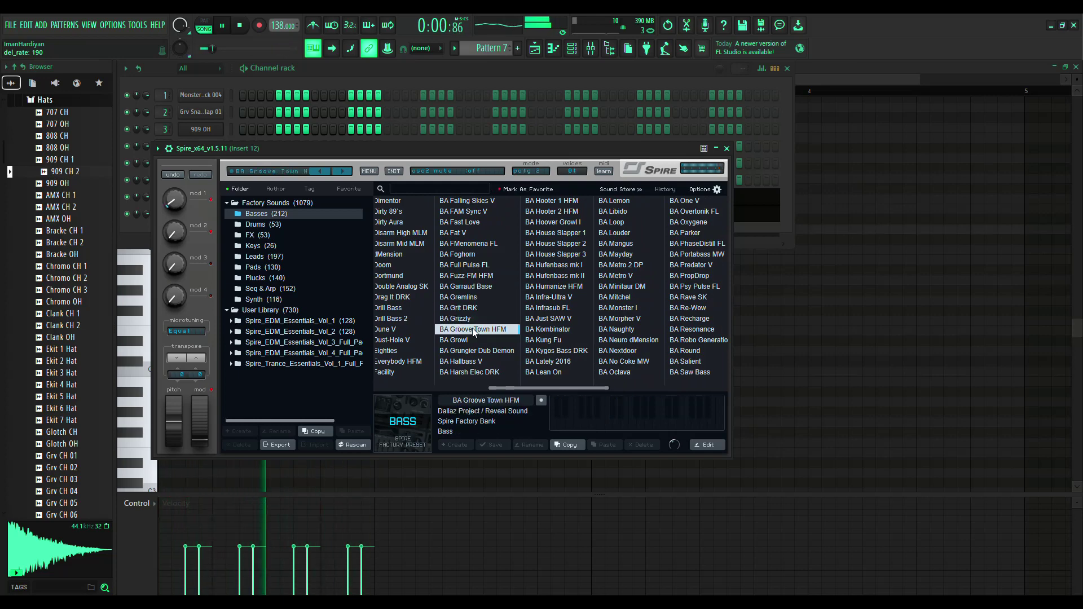
{"action": "left_click", "coordinate": [476, 341]}
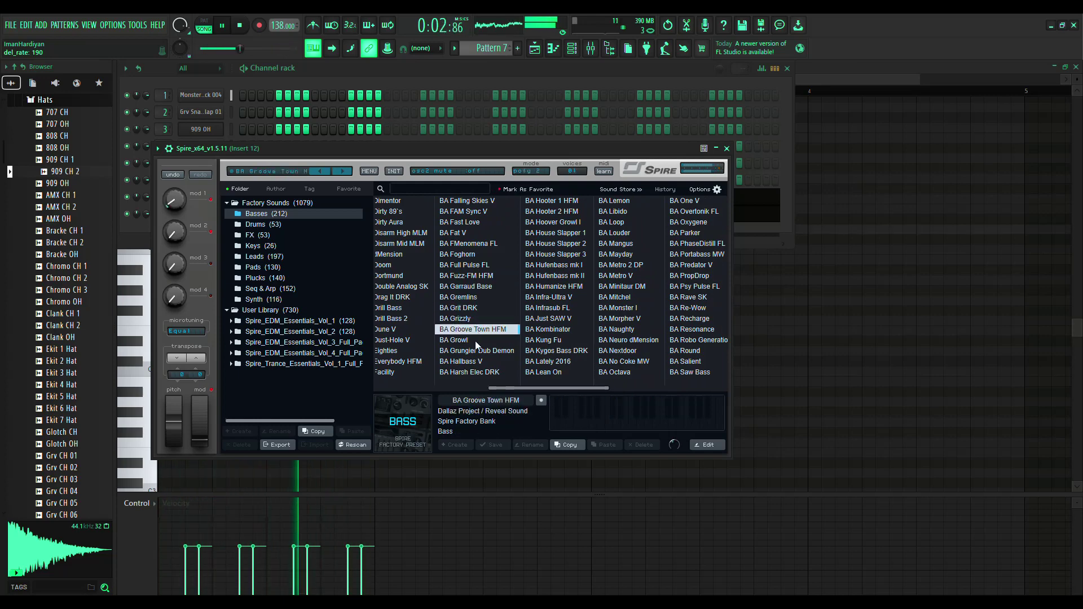
{"action": "left_click", "coordinate": [477, 351]}
{"action": "left_click", "coordinate": [477, 361]}
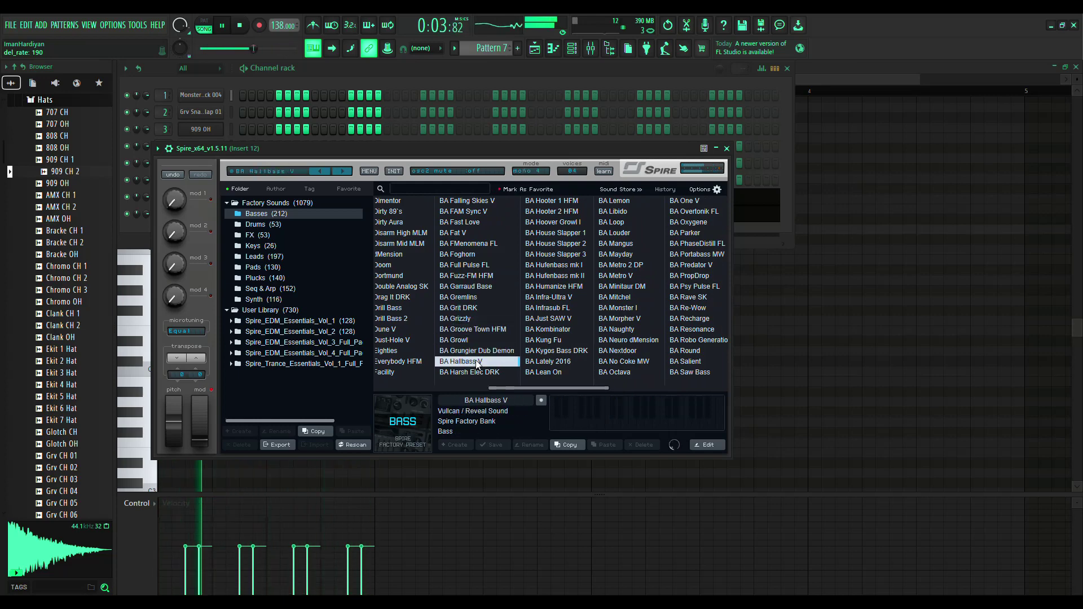
Audition the bass presets from BA Hooter 1 HFM through BA Hufenbass mk I
{"action": "left_click", "coordinate": [560, 202]}
{"action": "left_click", "coordinate": [559, 213]}
{"action": "left_click", "coordinate": [557, 224]}
{"action": "left_click", "coordinate": [556, 233]}
{"action": "left_click", "coordinate": [556, 243]}
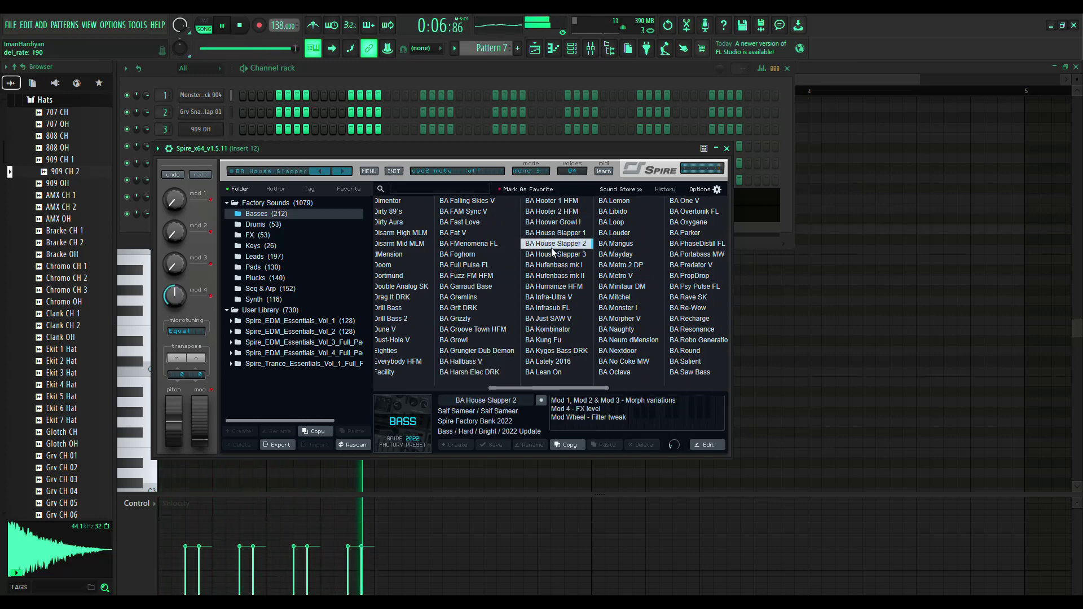
{"action": "left_click", "coordinate": [555, 254]}
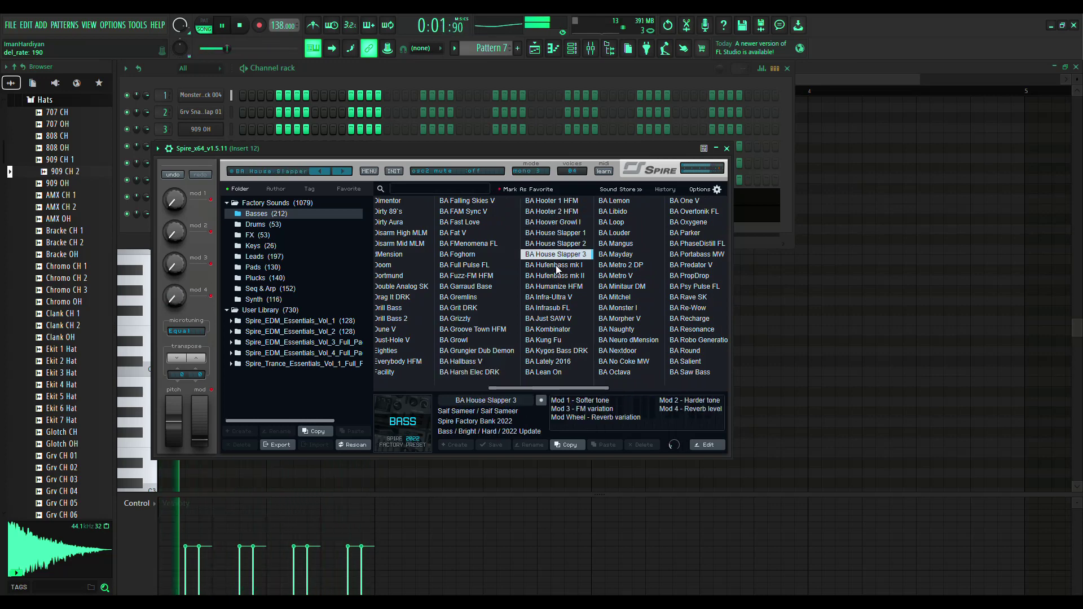
{"action": "left_click", "coordinate": [557, 266]}
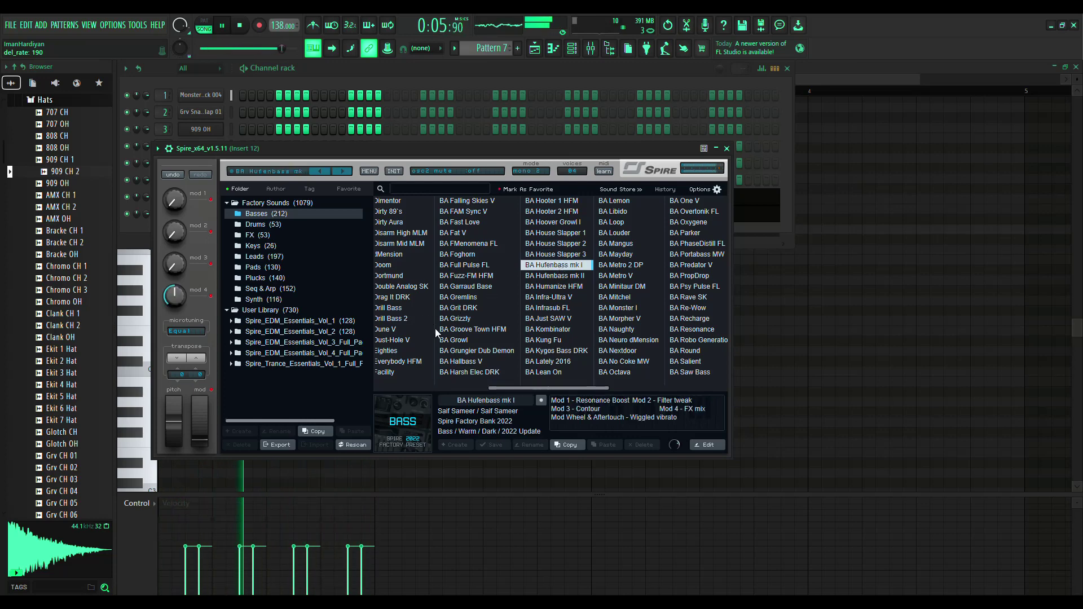
Reload the BA Eighties preset, close the preset browser and move the Spire window off the channel names
{"action": "left_click", "coordinate": [401, 351]}
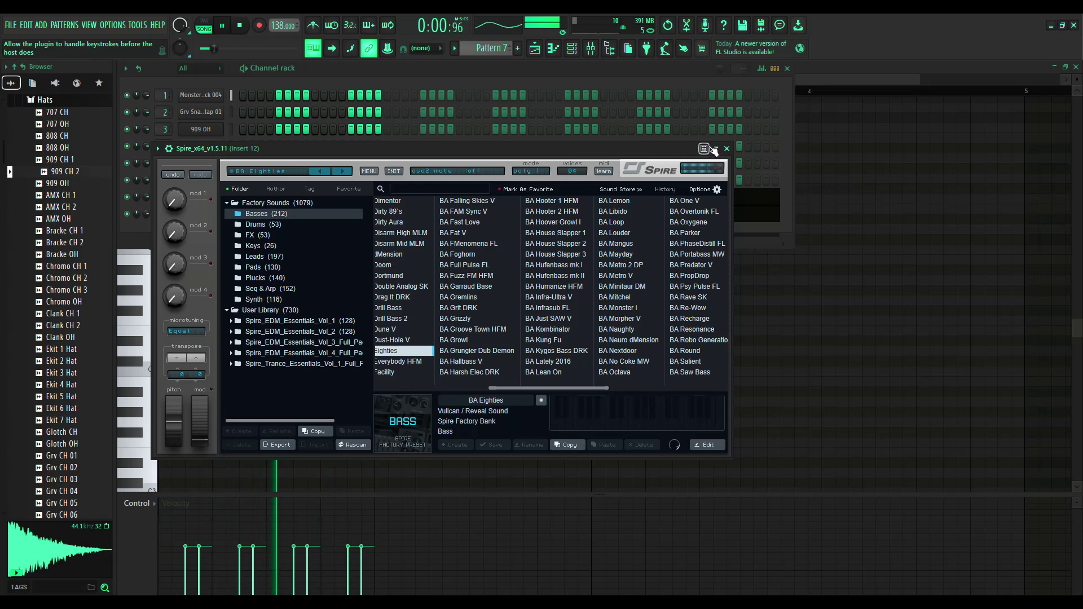
{"action": "left_click", "coordinate": [279, 174]}
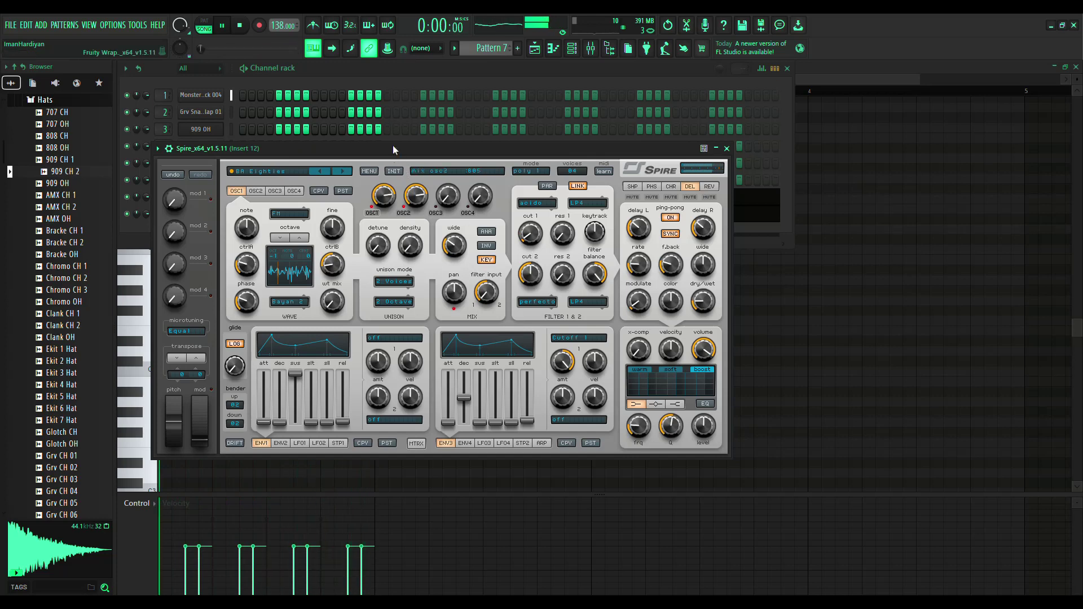
{"action": "left_click_drag", "start_coordinate": [428, 151], "coordinate": [523, 146]}
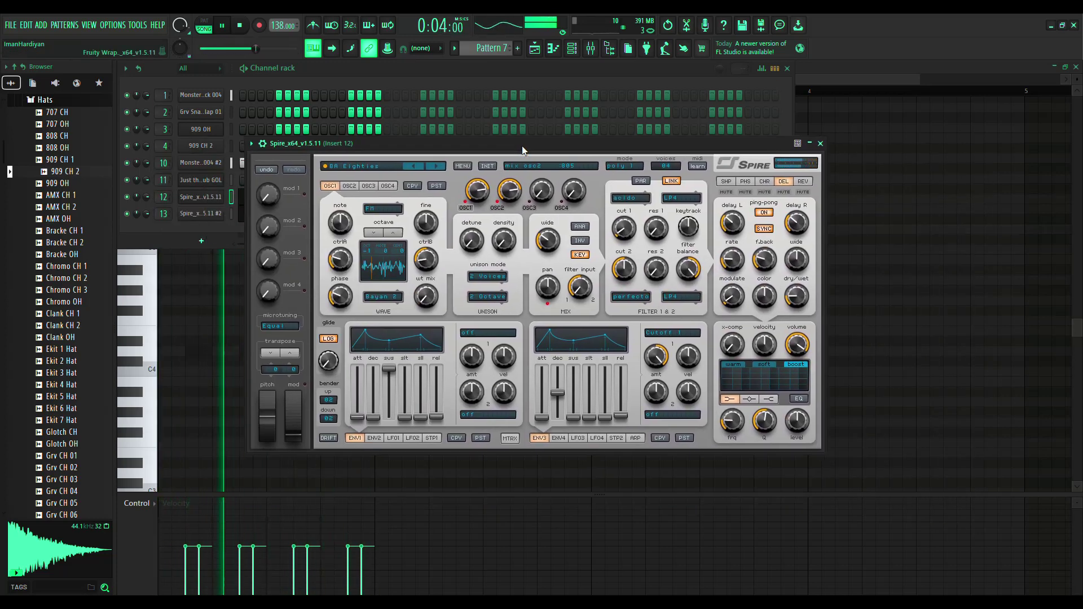
Restart playback, open the playlist and select the Hat 1 pattern
{"action": "key", "text": "space"}
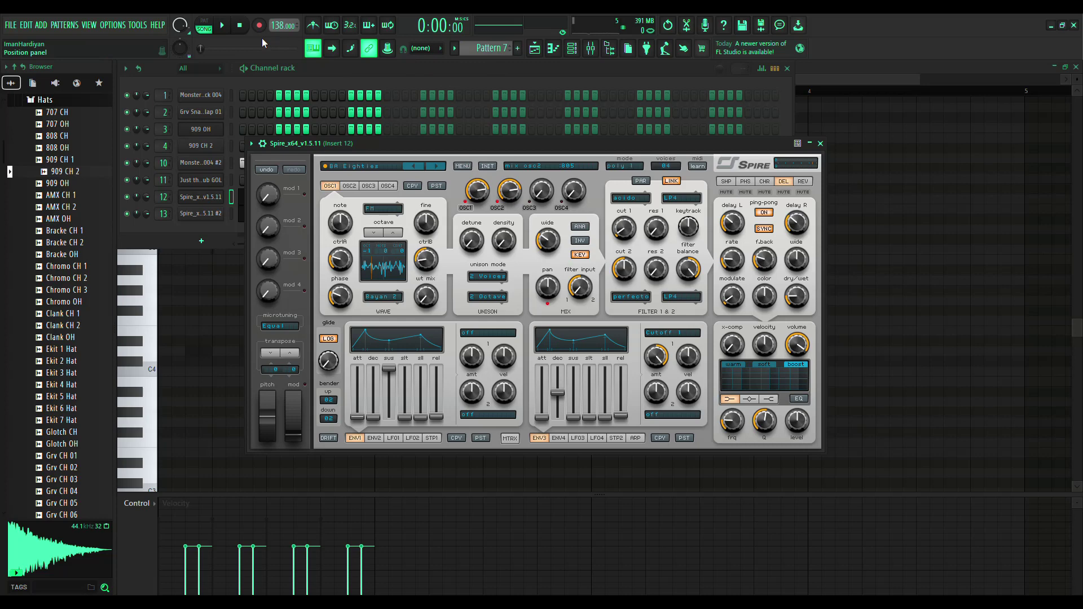
{"action": "left_click", "coordinate": [224, 25]}
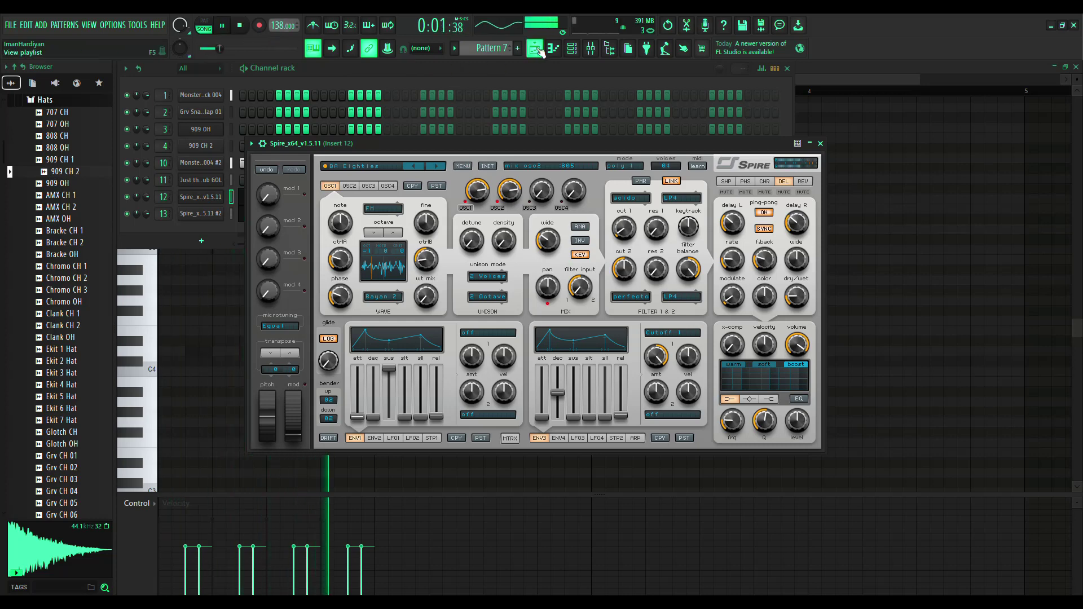
{"action": "key", "text": "F5"}
{"action": "left_click", "coordinate": [180, 141]}
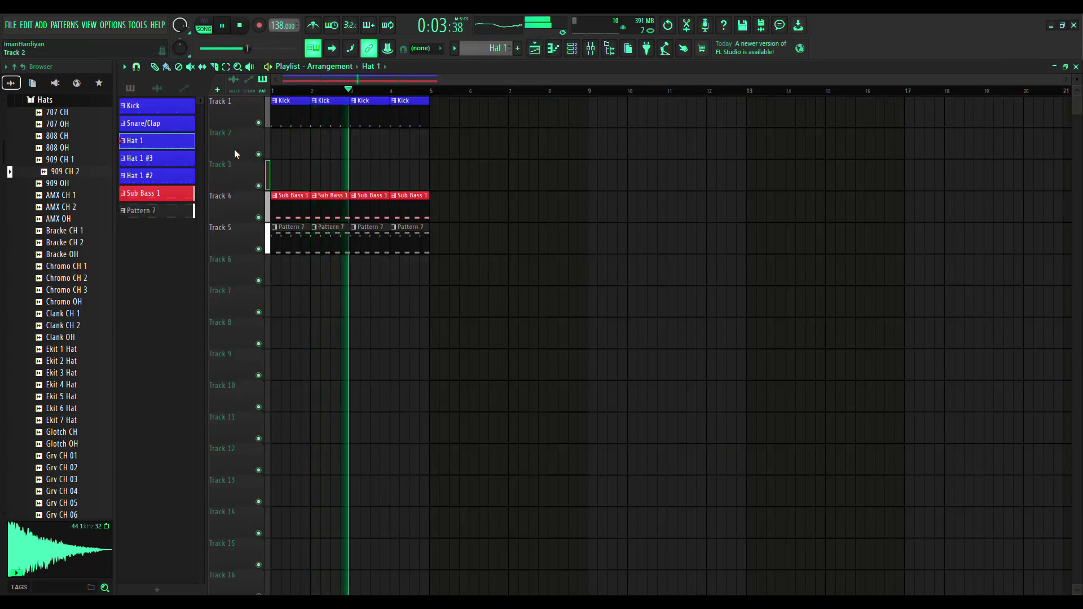
Paint the Hat 1 pattern on Track 3 and the Snare/Clap pattern on Track 2 across bars 1 to 4, and stop playback
{"action": "left_click_drag", "start_coordinate": [276, 170], "coordinate": [428, 163]}
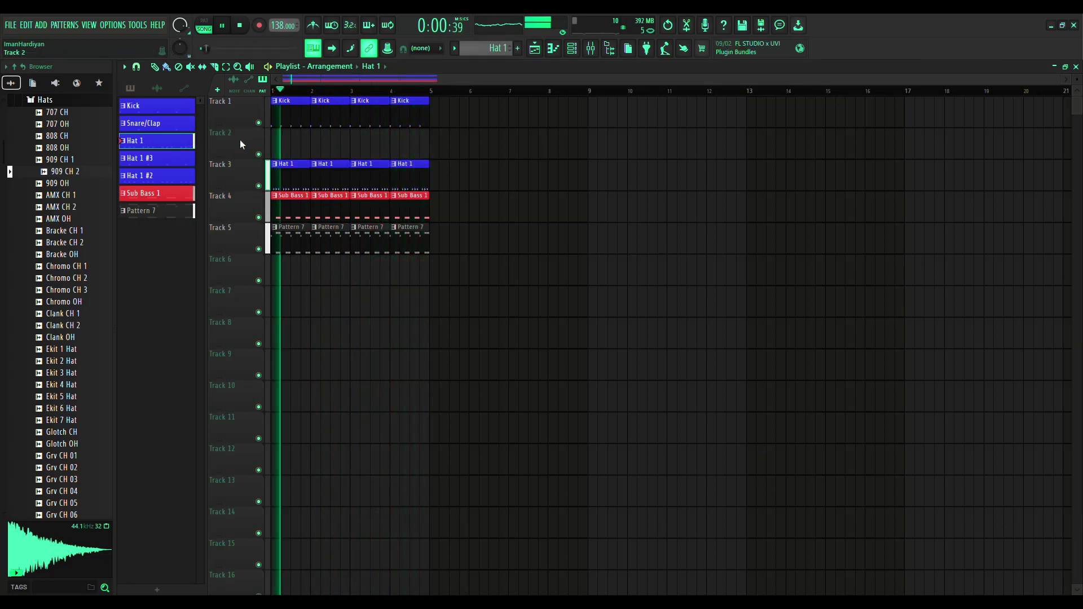
{"action": "key", "text": "F9"}
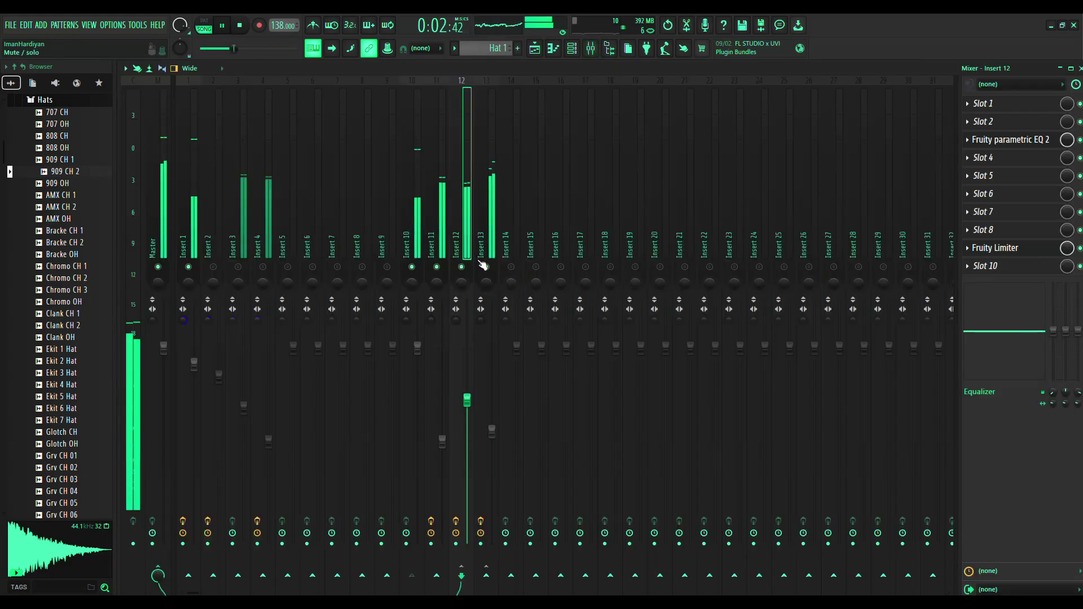
{"action": "left_click", "coordinate": [572, 48]}
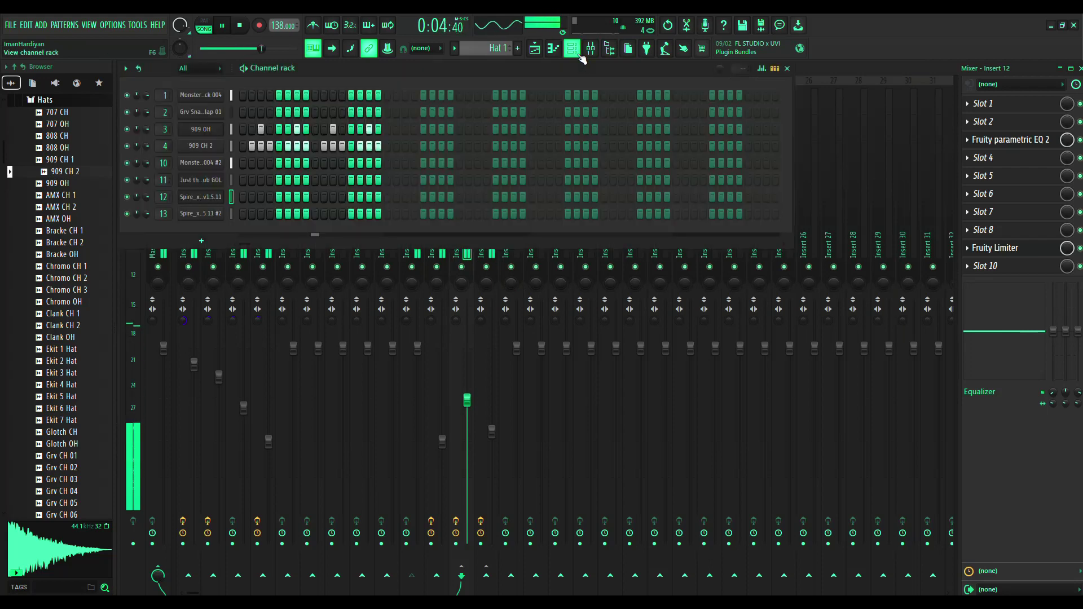
{"action": "left_click", "coordinate": [535, 48]}
{"action": "left_click", "coordinate": [149, 123]}
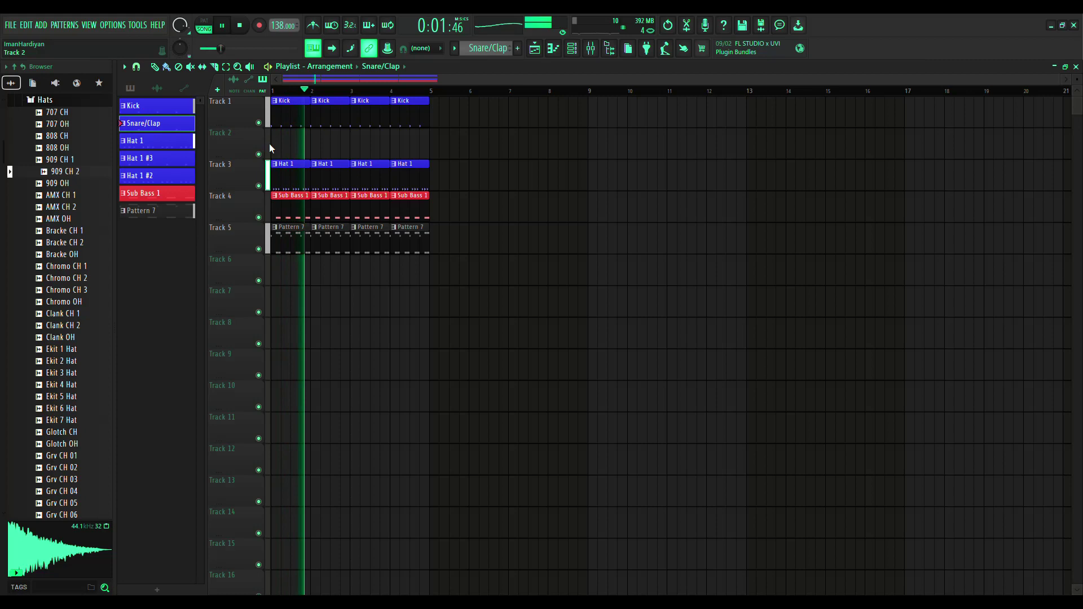
{"action": "left_click_drag", "start_coordinate": [278, 148], "coordinate": [423, 165]}
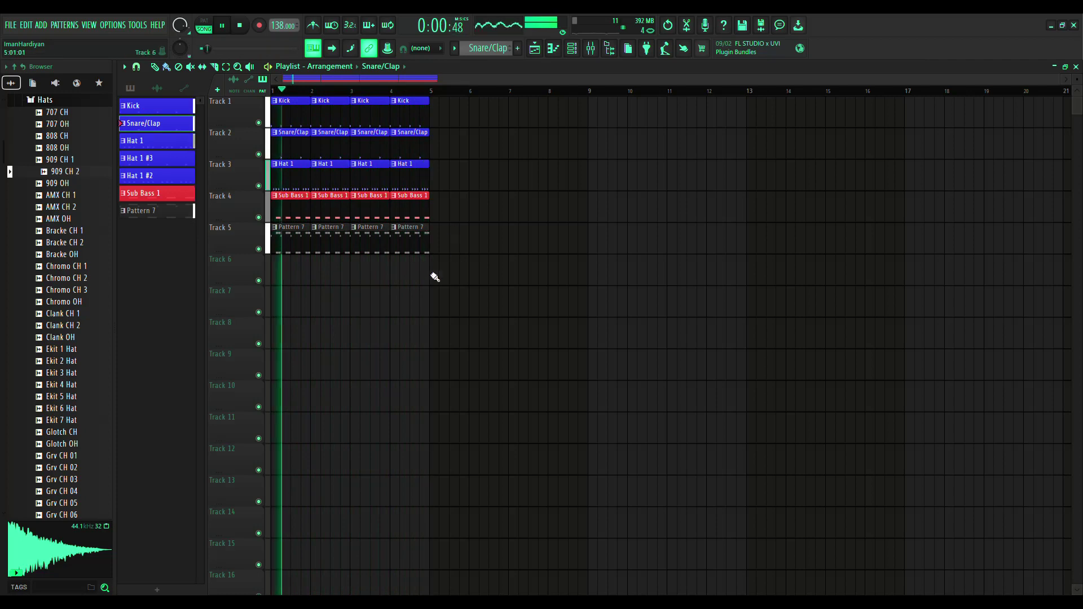
{"action": "key", "text": "space"}
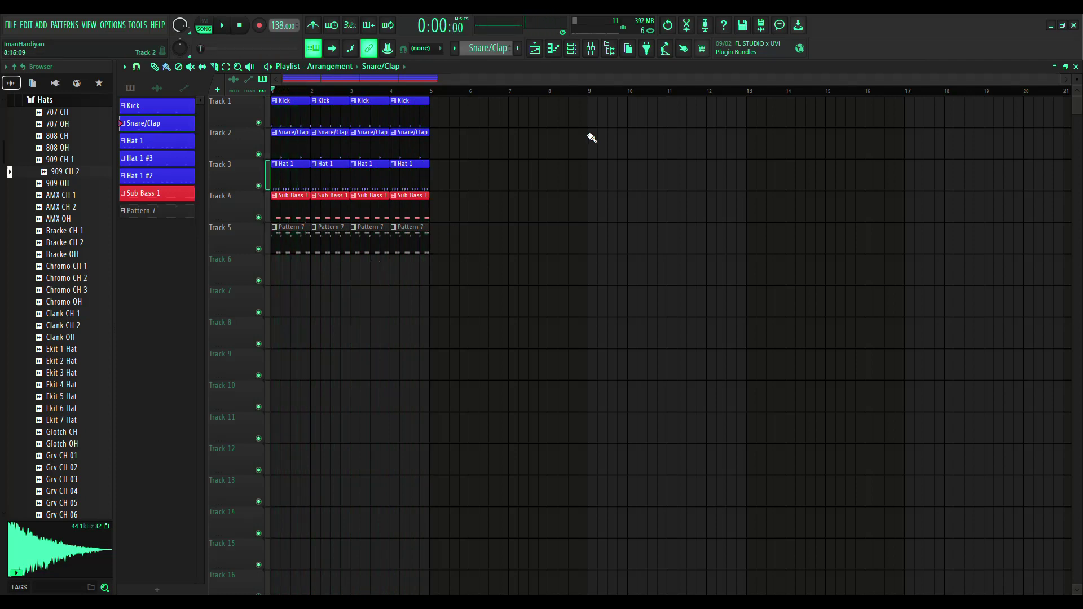
Play the arrangement and isolate mixer Insert 13 with all other inserts muted
{"action": "left_click", "coordinate": [581, 52]}
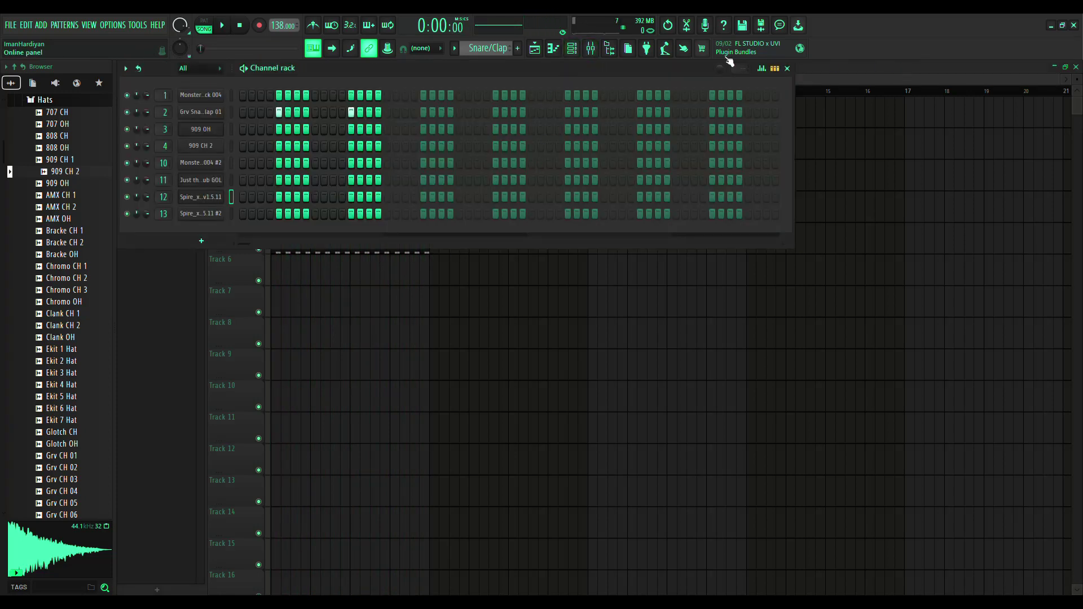
{"action": "left_click", "coordinate": [591, 48]}
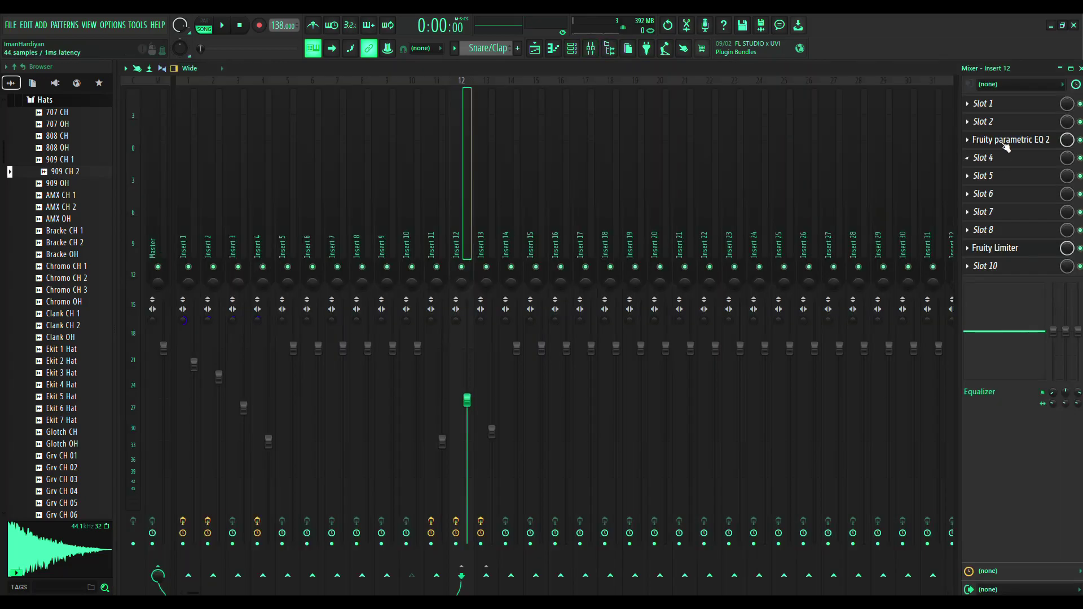
{"action": "key", "text": "space"}
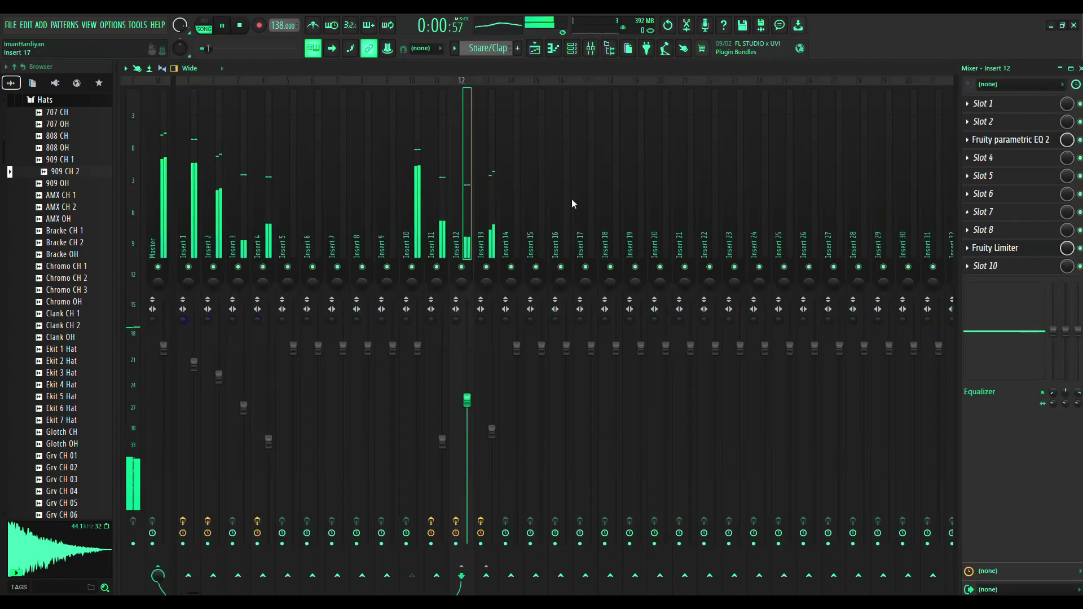
{"action": "right_click", "coordinate": [462, 266]}
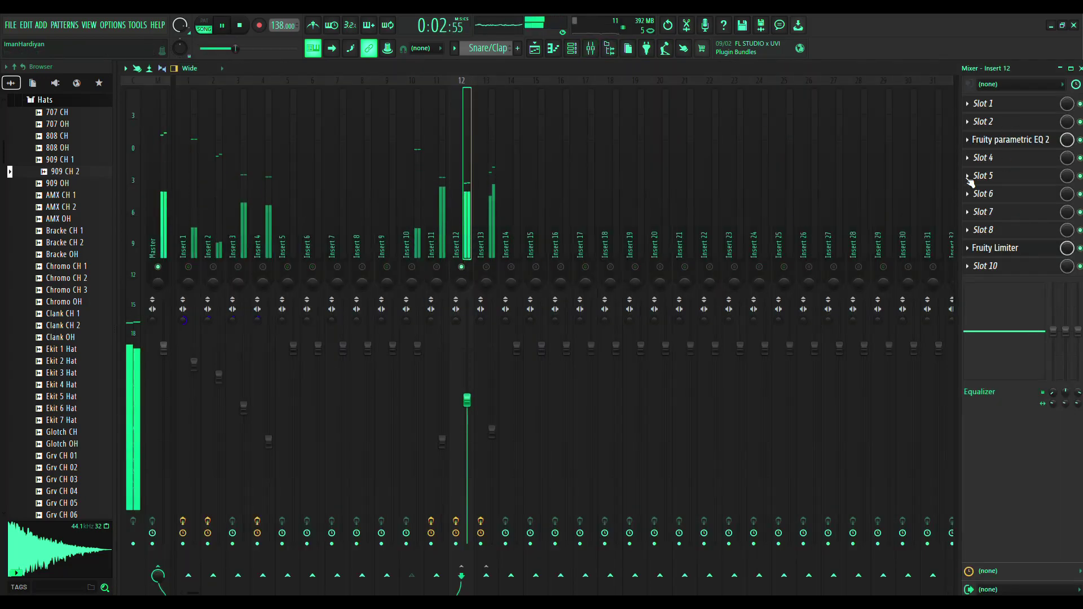
{"action": "left_click", "coordinate": [486, 267]}
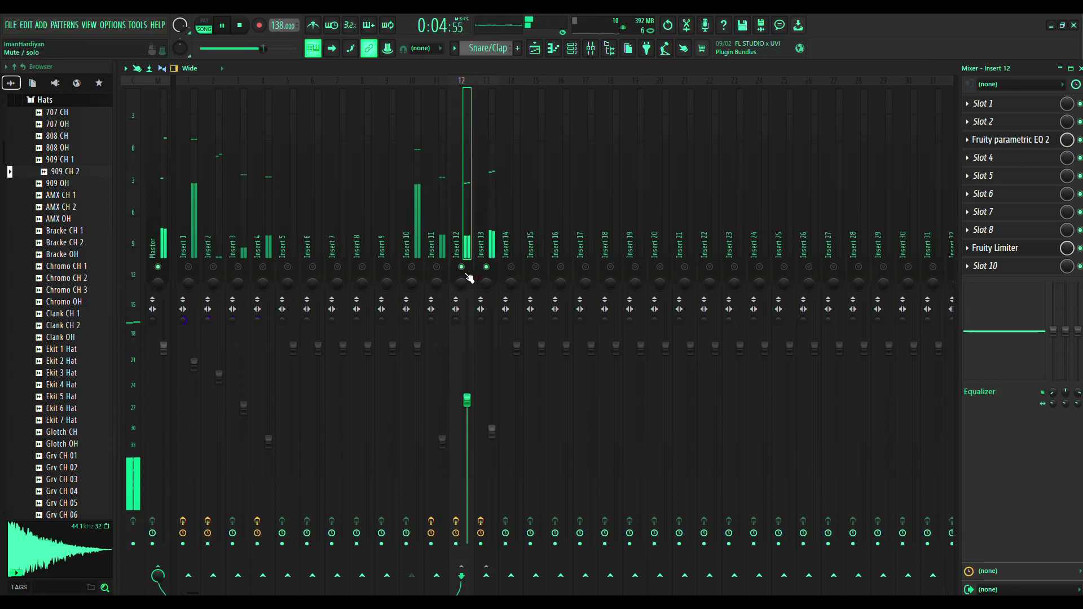
{"action": "left_click", "coordinate": [463, 268]}
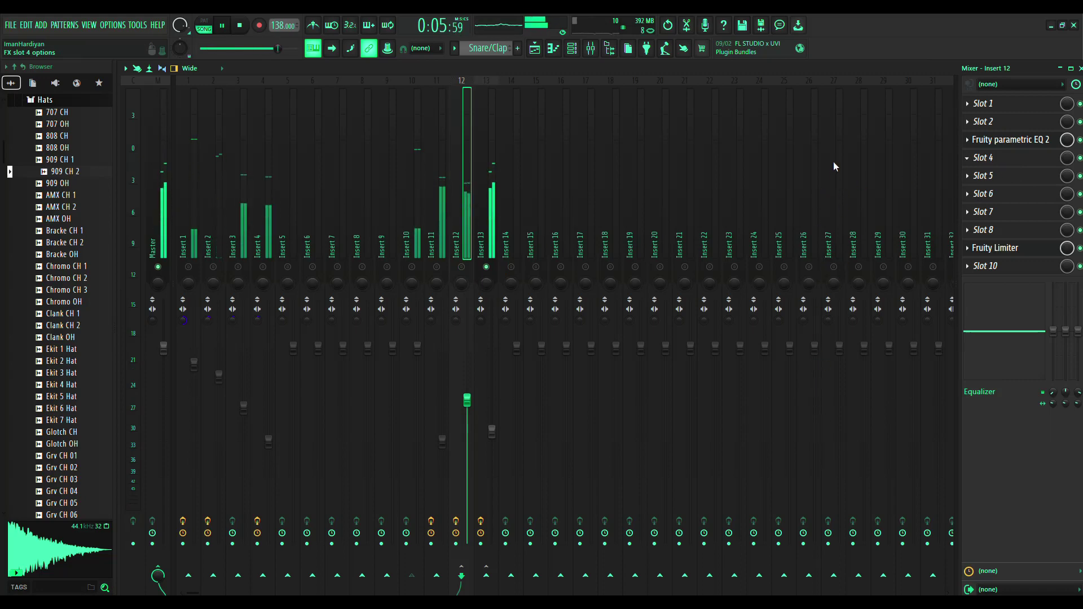
Add Fruity delay 2 in slot 4 of Insert 13 and set its feedback mode to ping-pong
{"action": "left_click", "coordinate": [833, 133]}
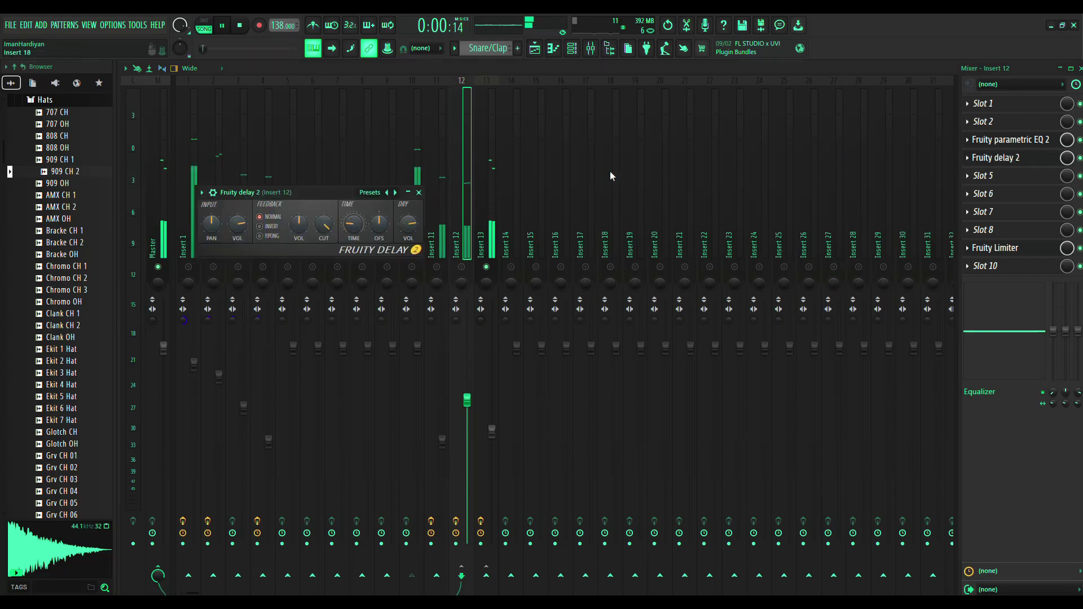
{"action": "left_click", "coordinate": [976, 160]}
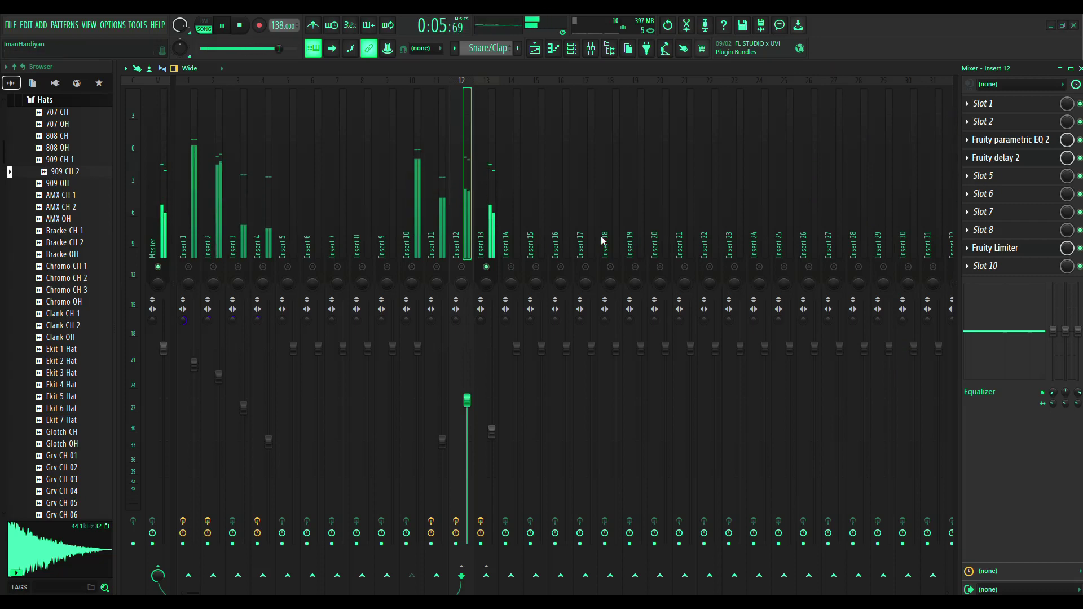
{"action": "left_click", "coordinate": [486, 169]}
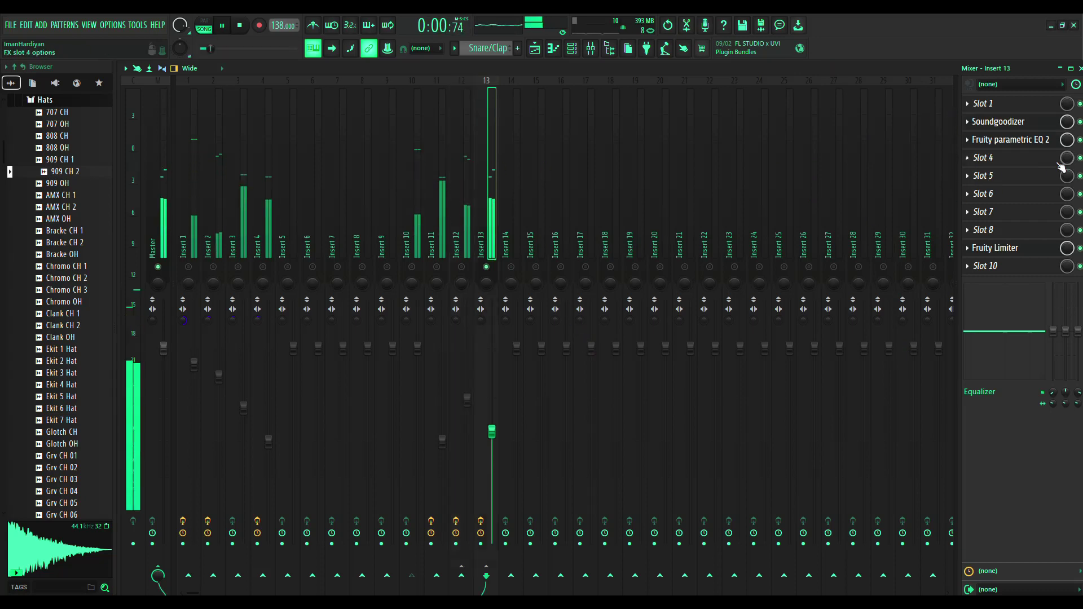
{"action": "left_click", "coordinate": [987, 157]}
{"action": "left_click", "coordinate": [841, 133]}
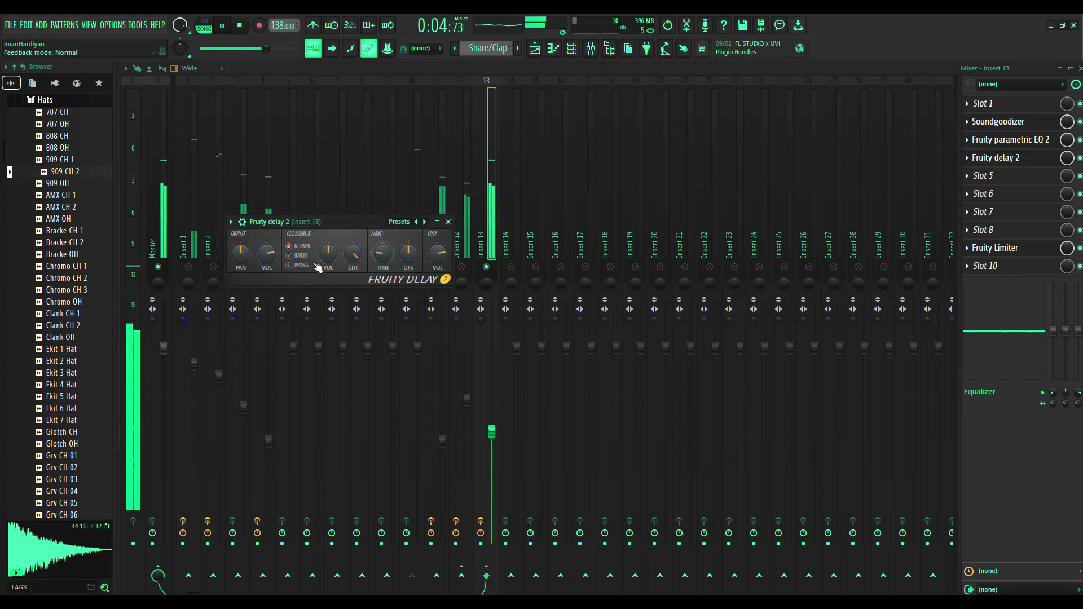
{"action": "left_click", "coordinate": [291, 266]}
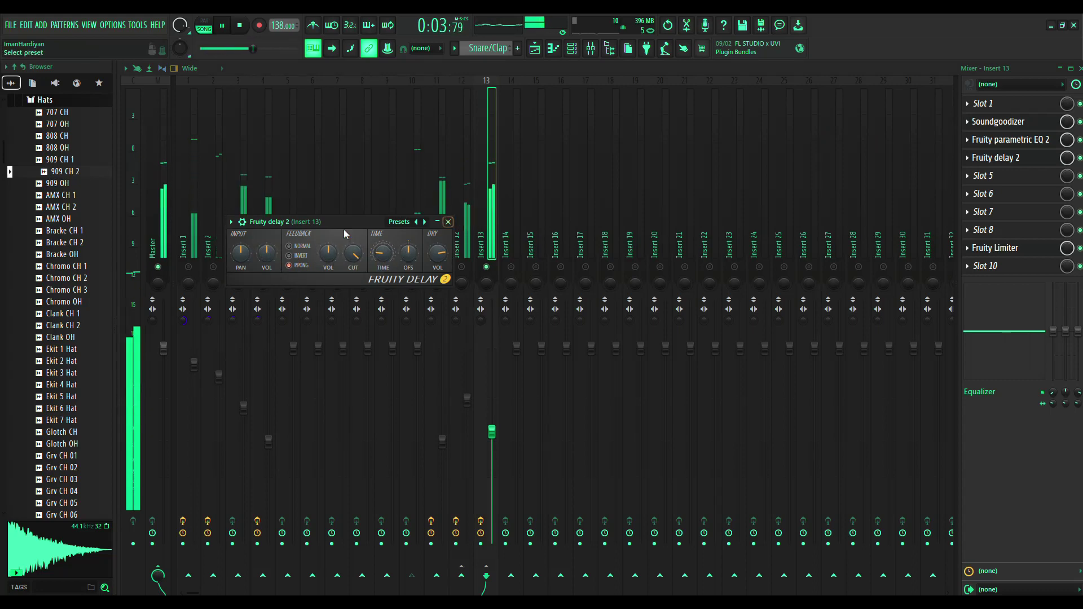
Lower the input volume, feedback cutoff and time of Insert 13's delay and close its window
{"action": "key", "text": "Escape"}
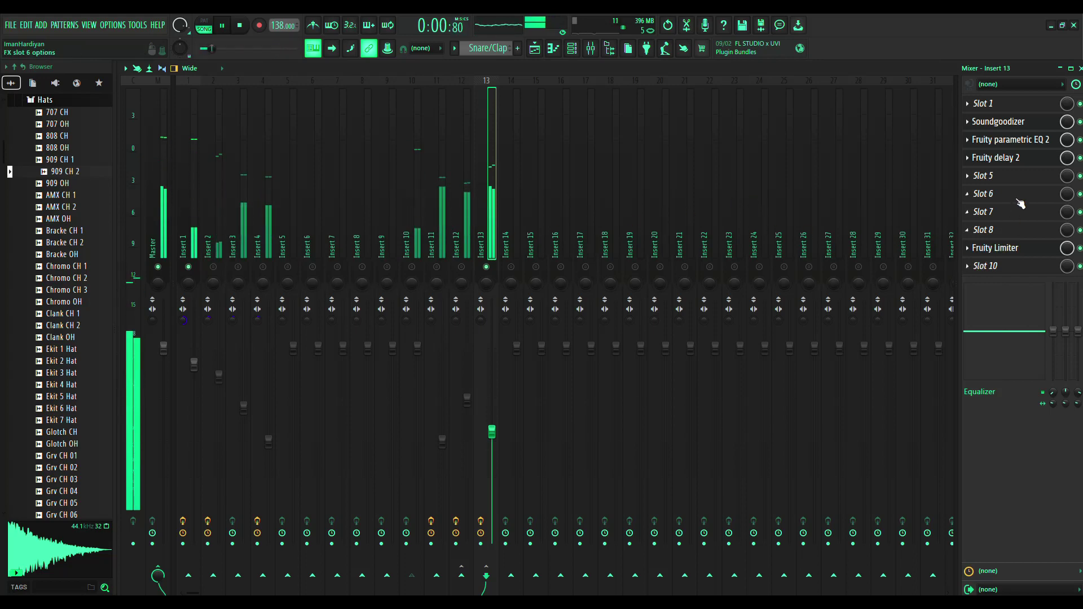
{"action": "left_click", "coordinate": [1016, 161]}
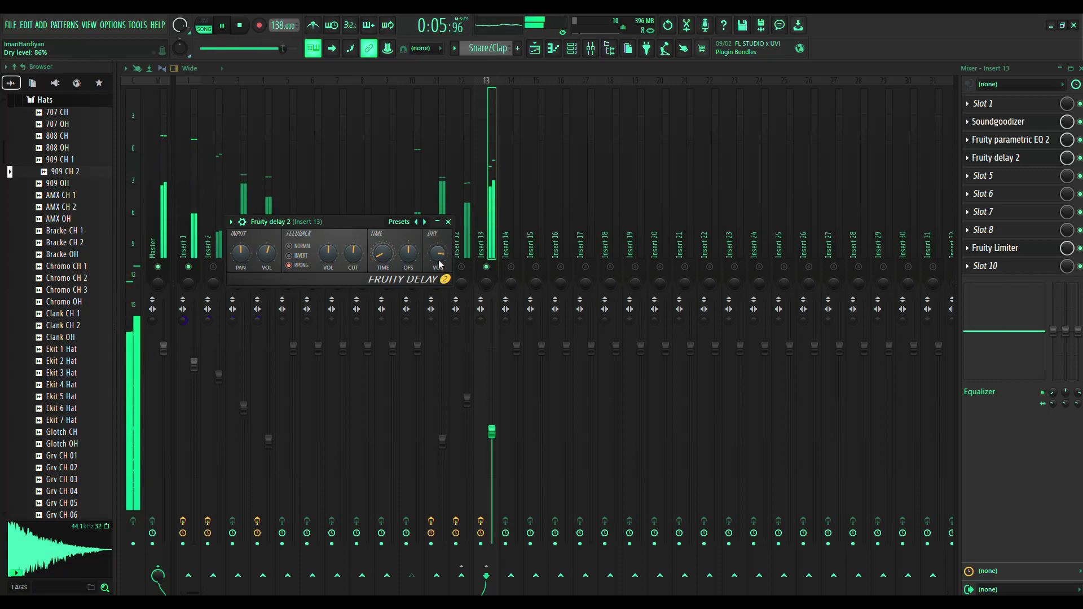
{"action": "left_click", "coordinate": [448, 222]}
Unmute Insert 12 and the drum Inserts 2, 3 and 4 in the mixer
{"action": "left_click", "coordinate": [466, 193]}
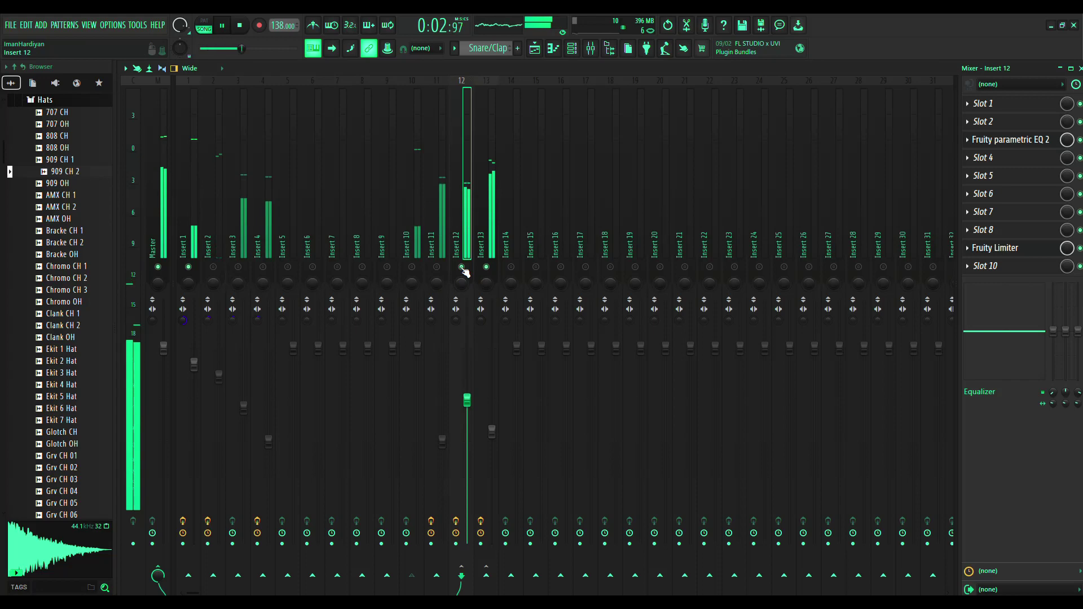
{"action": "left_click", "coordinate": [238, 266]}
{"action": "left_click", "coordinate": [263, 267]}
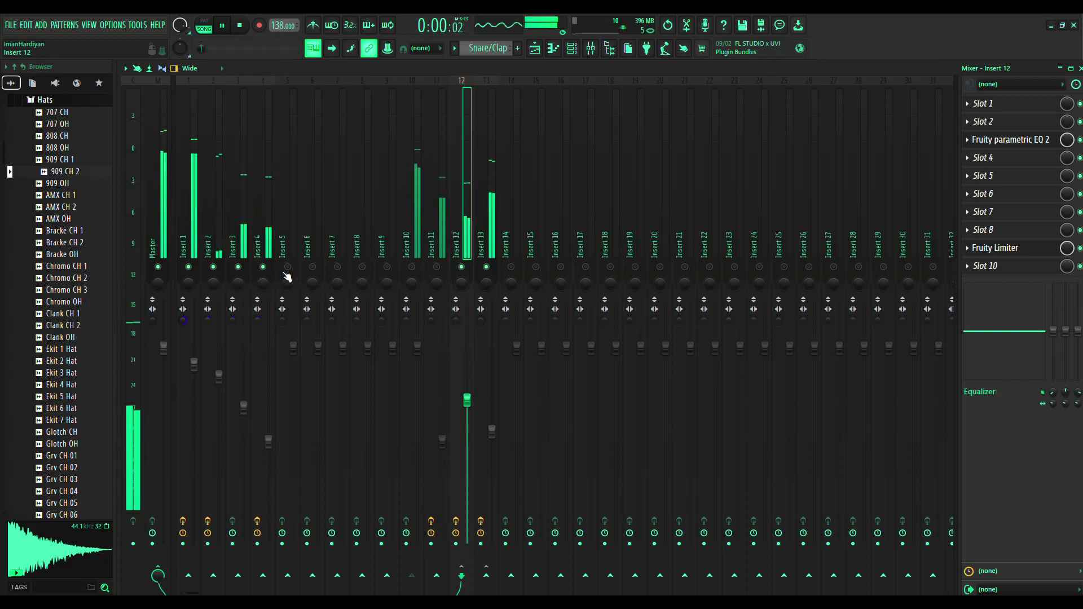
Review Insert 13's delay settings during playback and unmute Inserts 10 and 11
{"action": "left_click", "coordinate": [496, 210]}
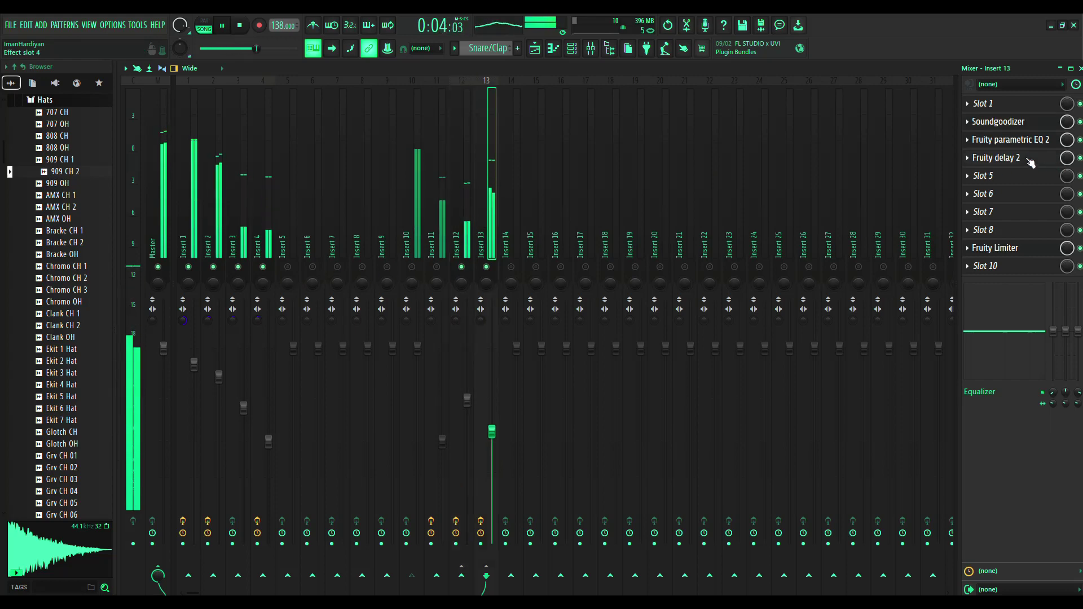
{"action": "left_click", "coordinate": [1028, 161]}
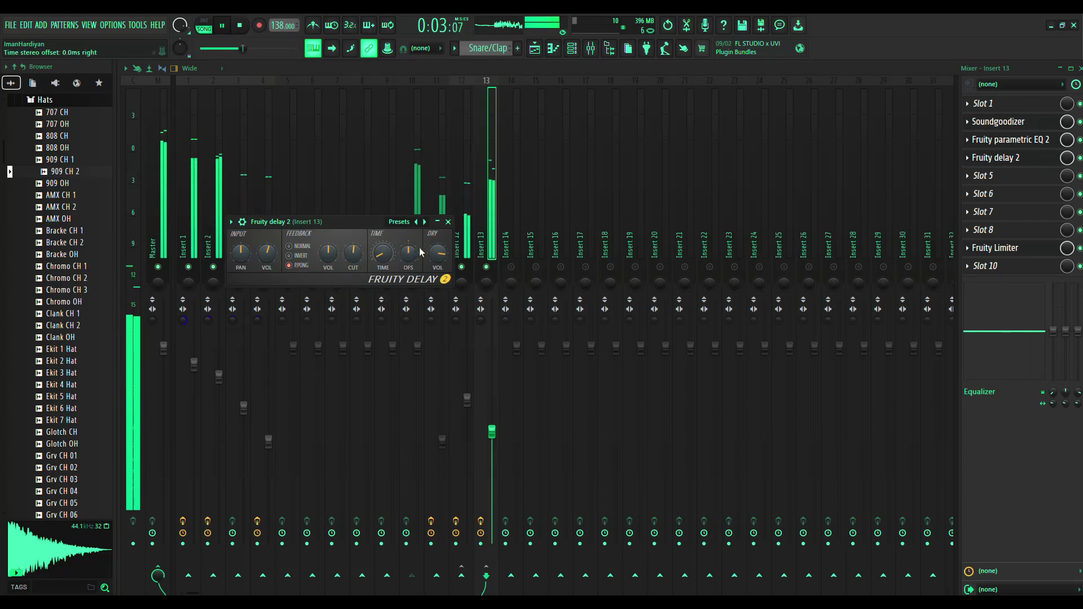
{"action": "left_click", "coordinate": [432, 181]}
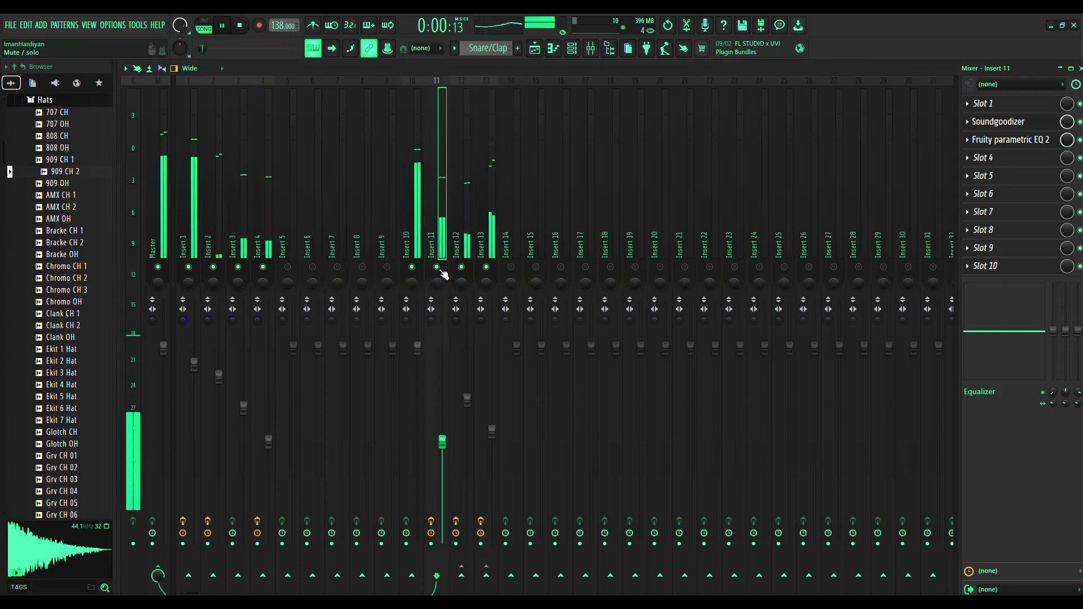
Remove the sidechain routing from Insert 10 to Insert 13 and delete the Fruity Limiter from Insert 13
{"action": "left_click", "coordinate": [415, 234]}
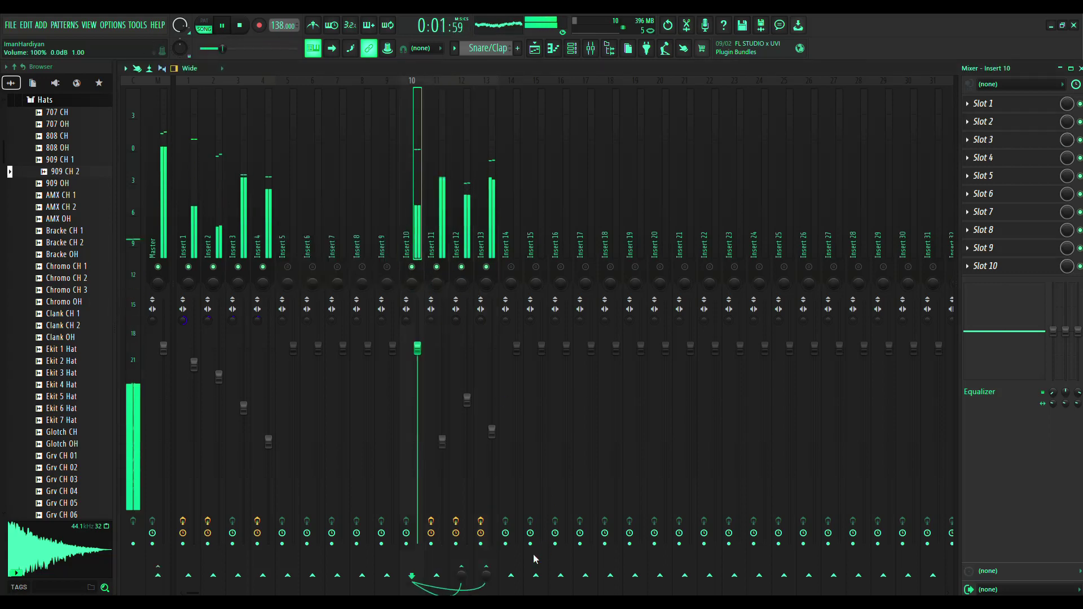
{"action": "left_click", "coordinate": [494, 570]}
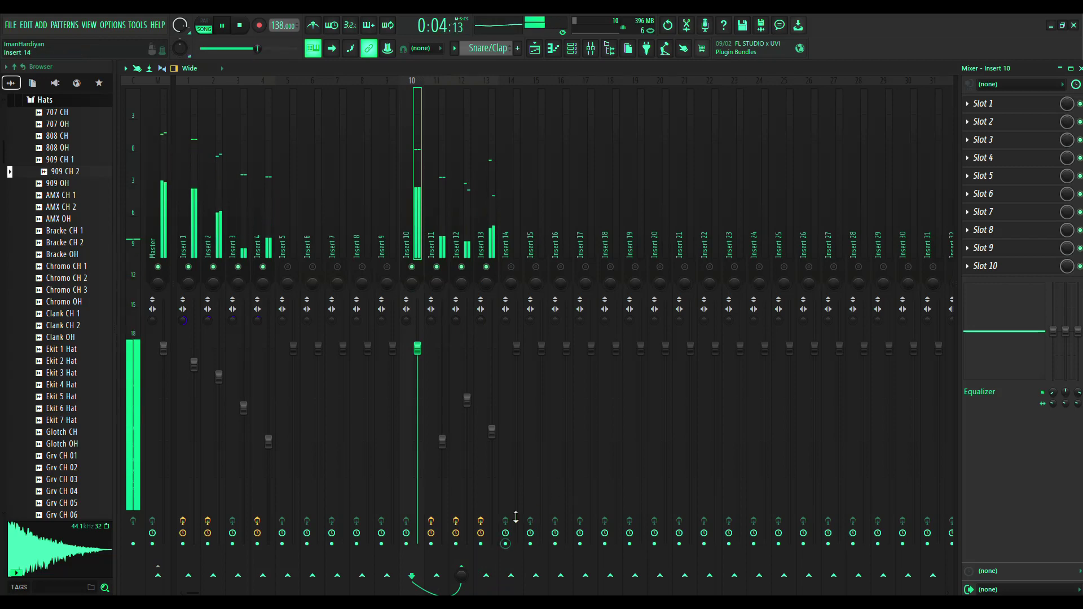
{"action": "left_click", "coordinate": [486, 248]}
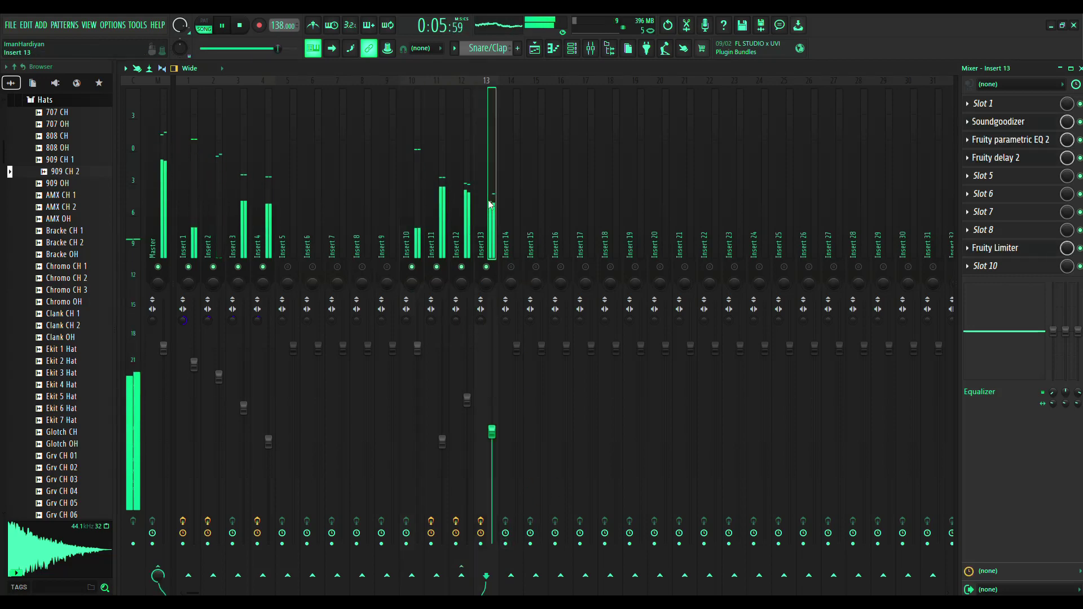
{"action": "left_click", "coordinate": [1023, 251]}
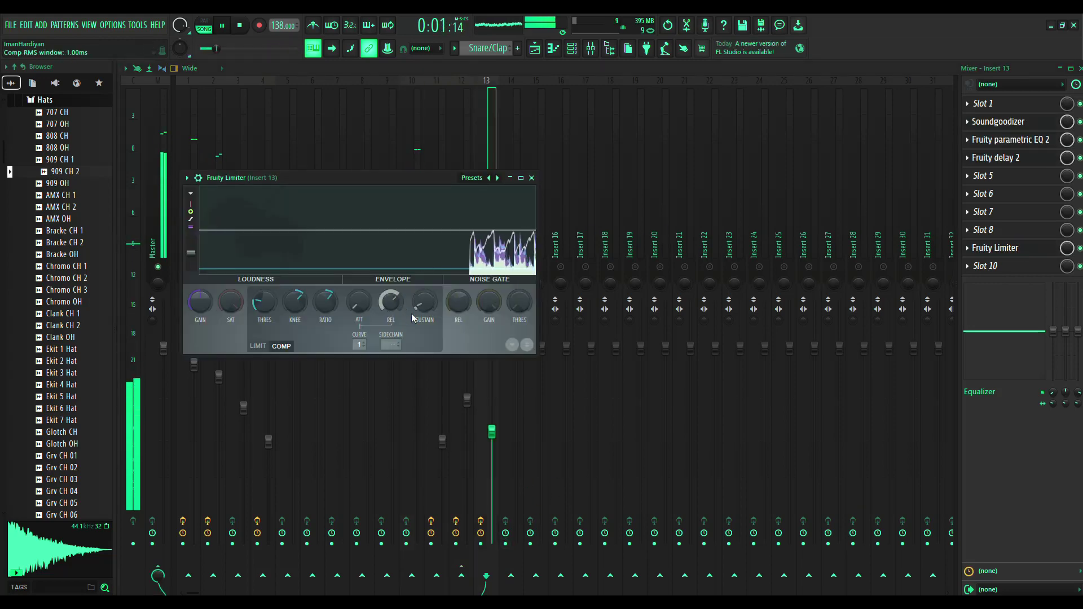
{"action": "left_click", "coordinate": [971, 250]}
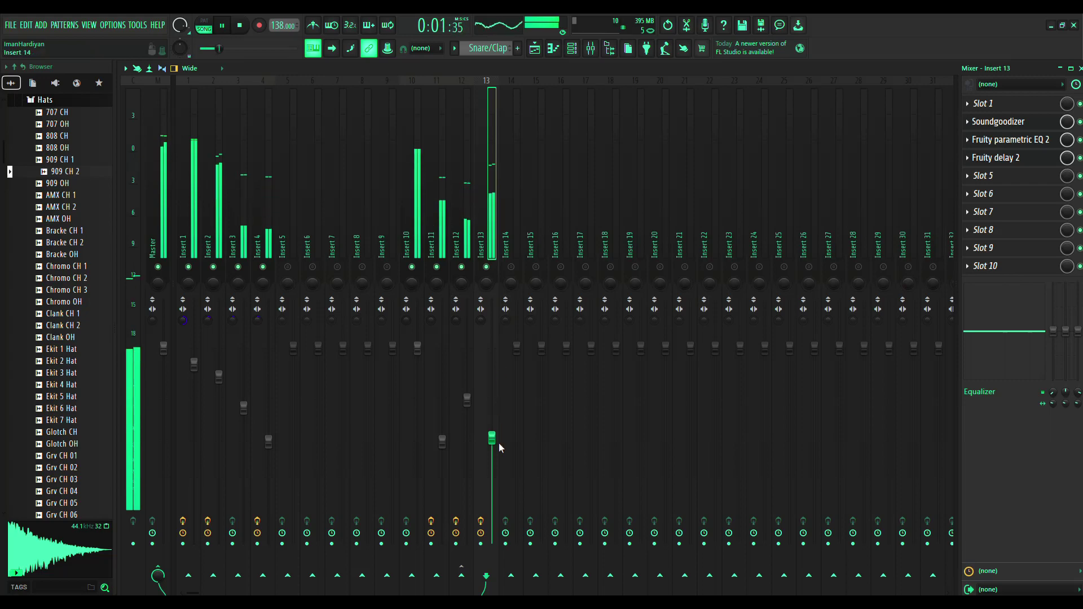
Lower Insert 13's volume to 50% (-12.7 dB) and stop playback
{"action": "left_click_drag", "start_coordinate": [492, 438], "coordinate": [492, 446]}
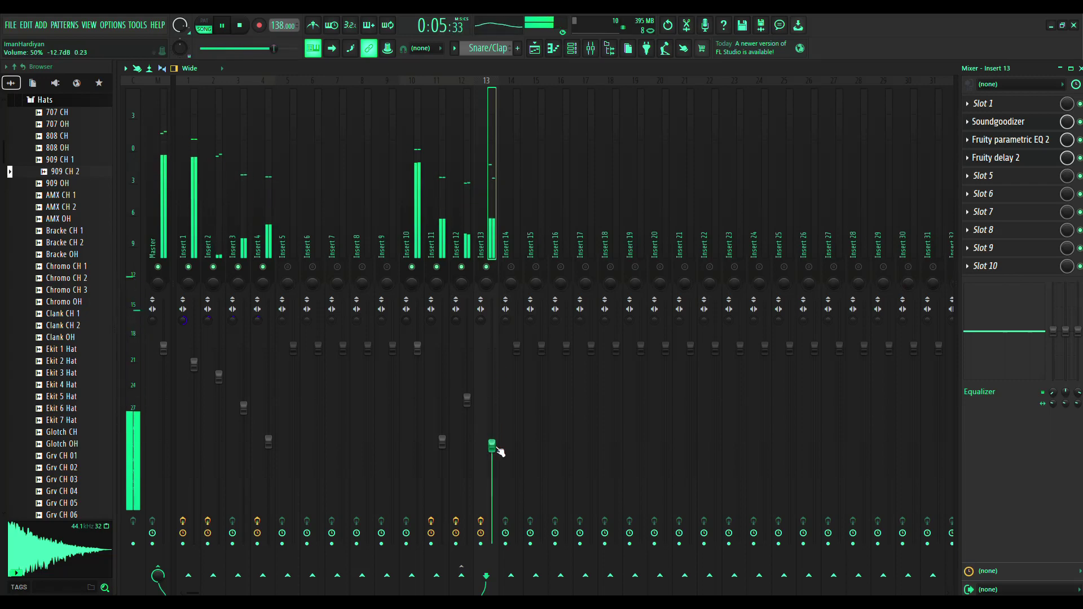
{"action": "key", "text": "space"}
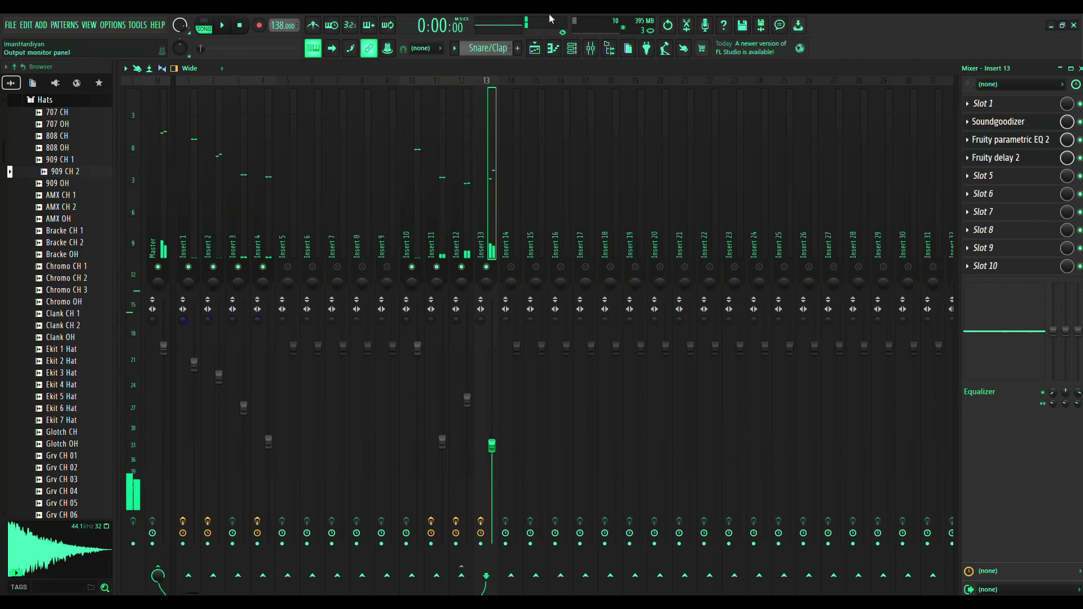
Add a 3x Osc channel to the channel rack and set all three oscillators to the noise waveform
{"action": "left_click", "coordinate": [572, 47]}
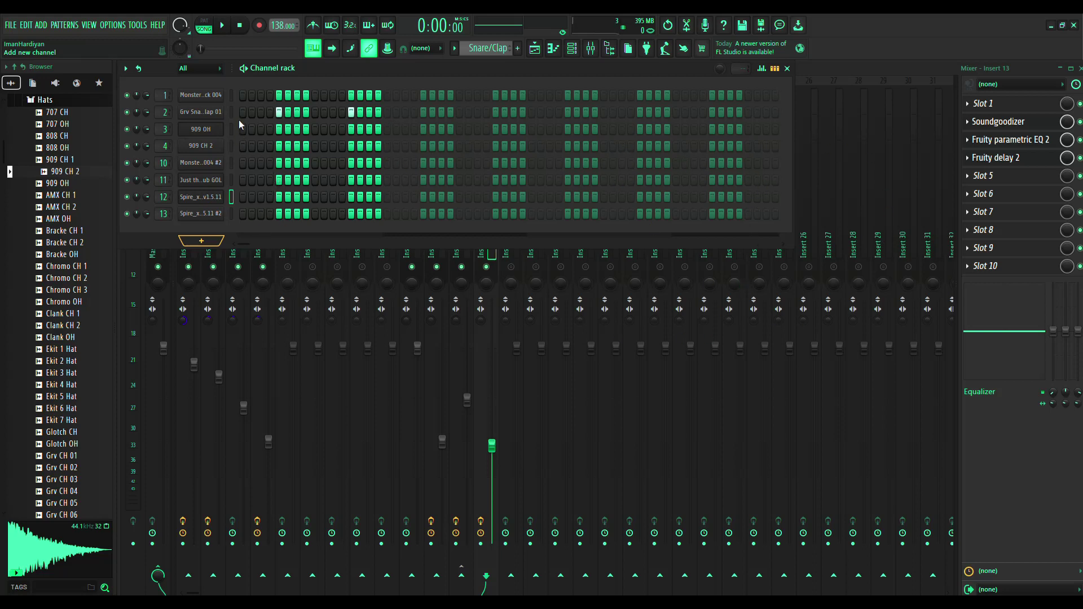
{"action": "left_click", "coordinate": [217, 470]}
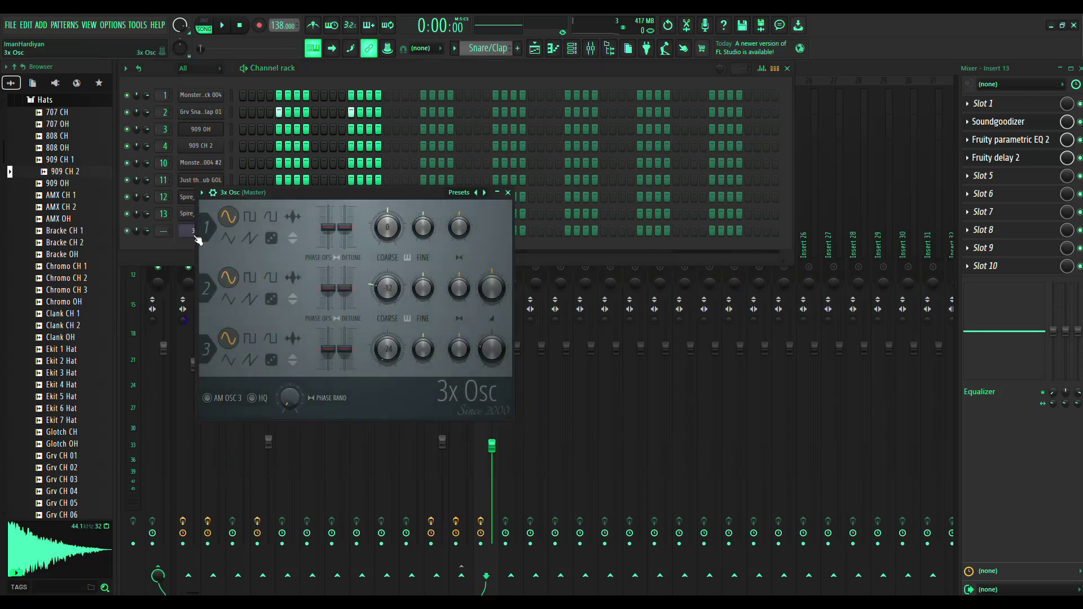
{"action": "left_click", "coordinate": [191, 233]}
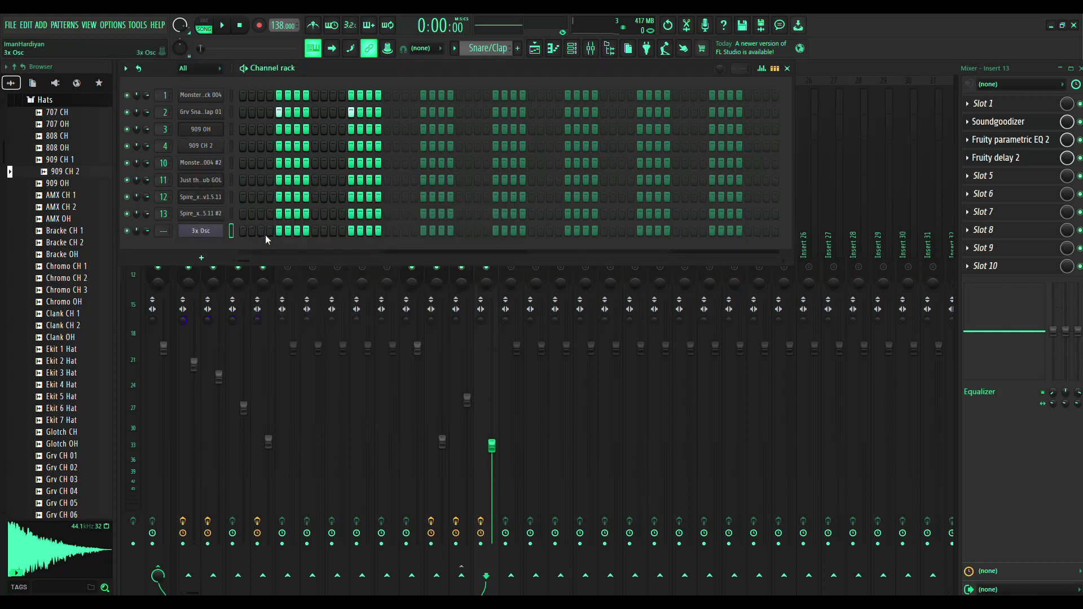
{"action": "left_click", "coordinate": [202, 231]}
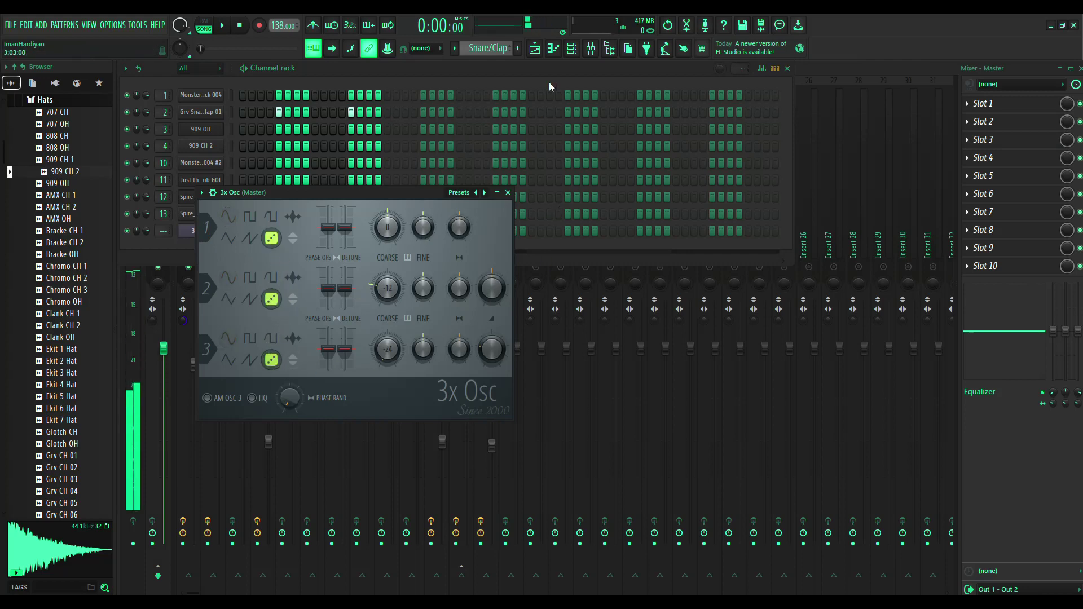
Rename Pattern 7 as Rolling Bass, colour it red, and play back the arrangement
{"action": "left_click", "coordinate": [540, 49]}
{"action": "left_click", "coordinate": [554, 49]}
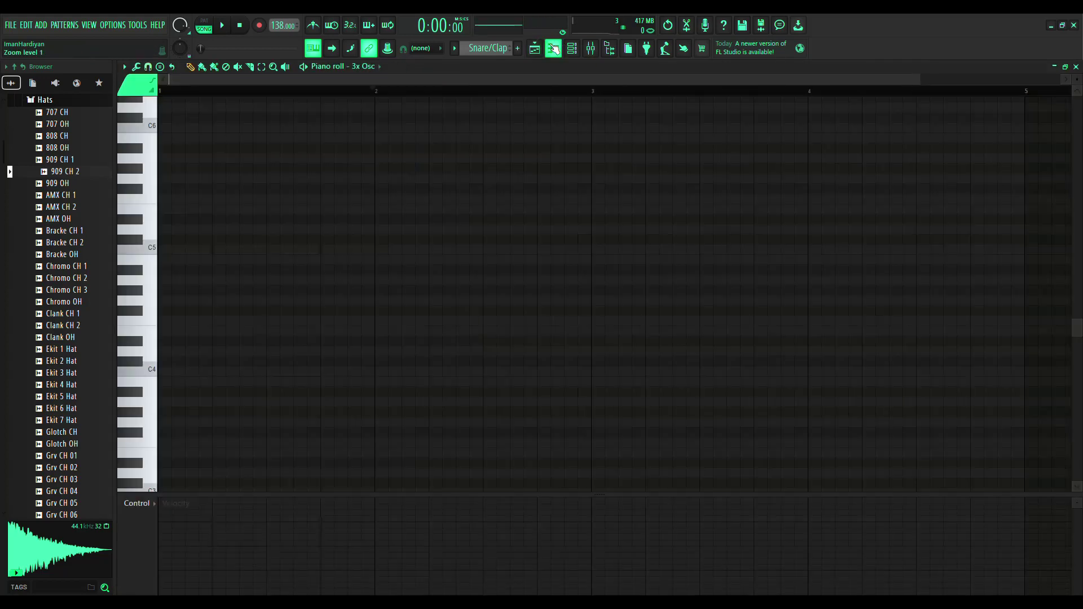
{"action": "left_click", "coordinate": [553, 49]}
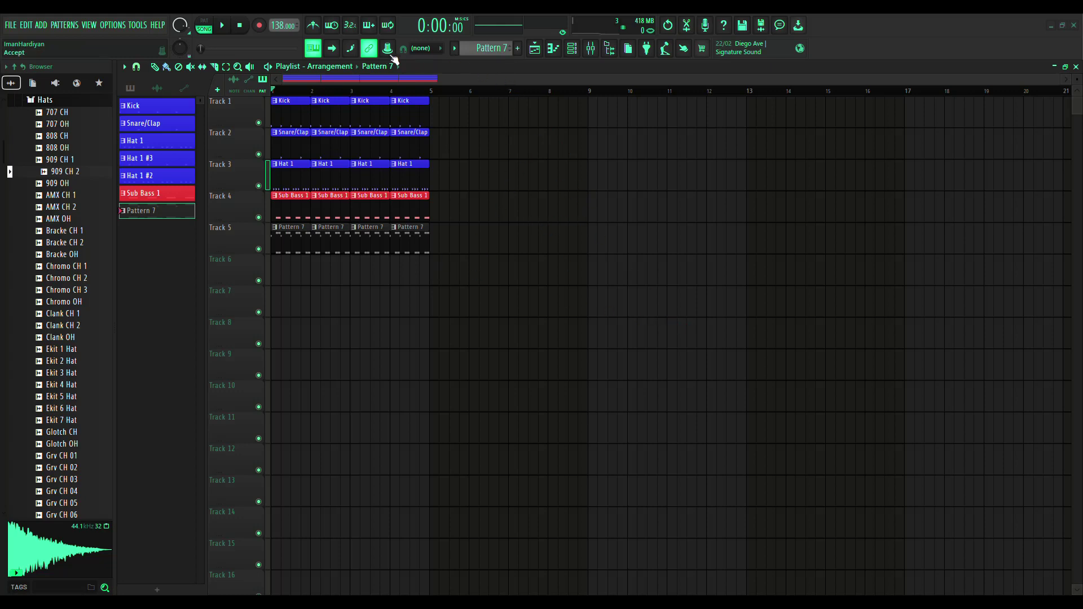
{"action": "key", "text": "space"}
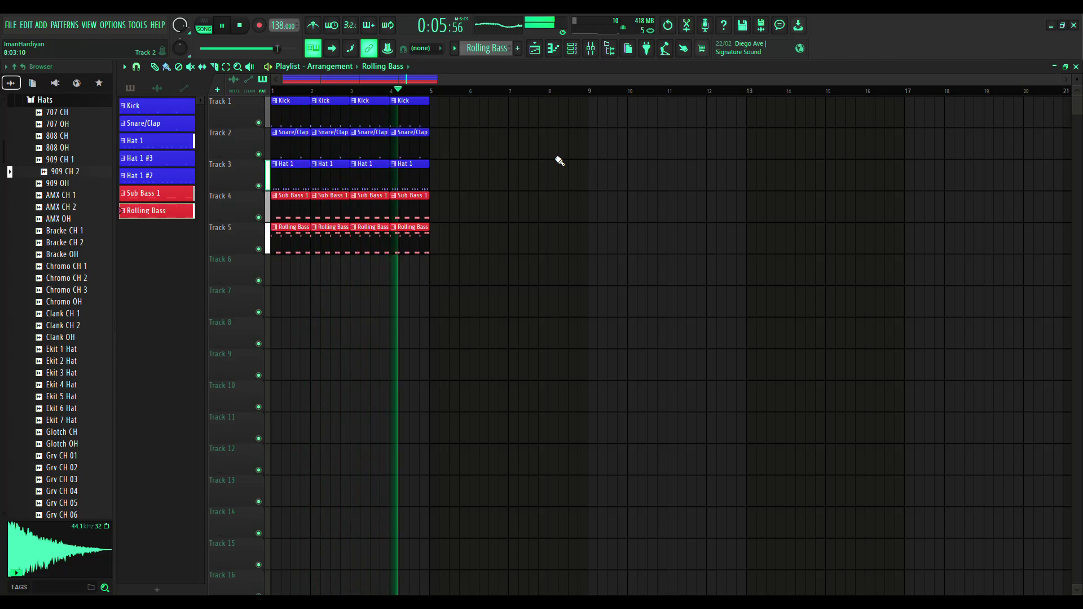
{"action": "key", "text": "space"}
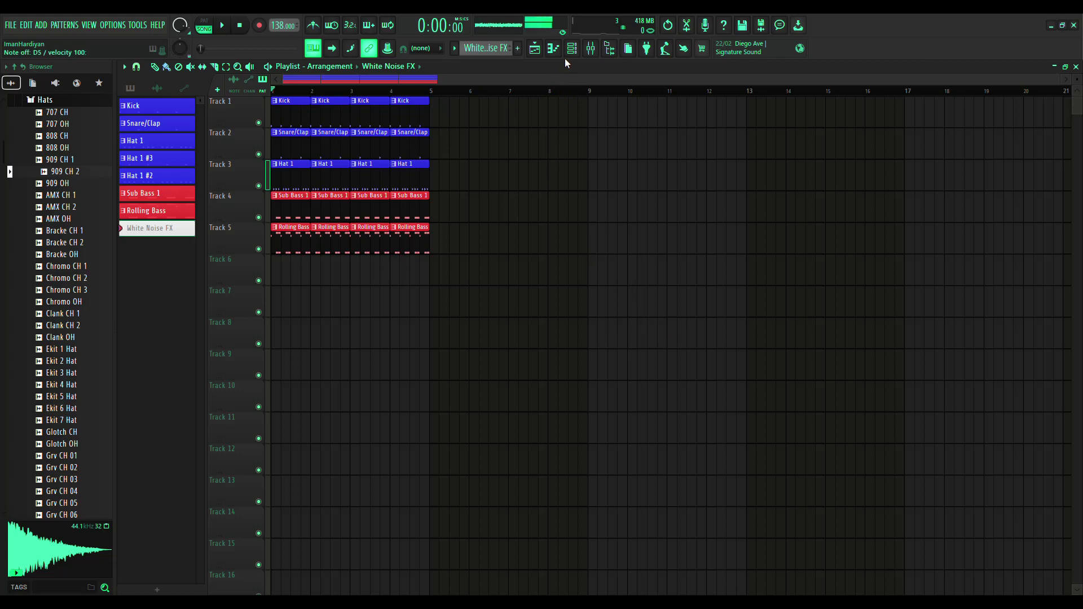
Create a pattern named White Noise FX and draw a four-bar C5 note for the 3x Osc channel
{"action": "left_click", "coordinate": [554, 48]}
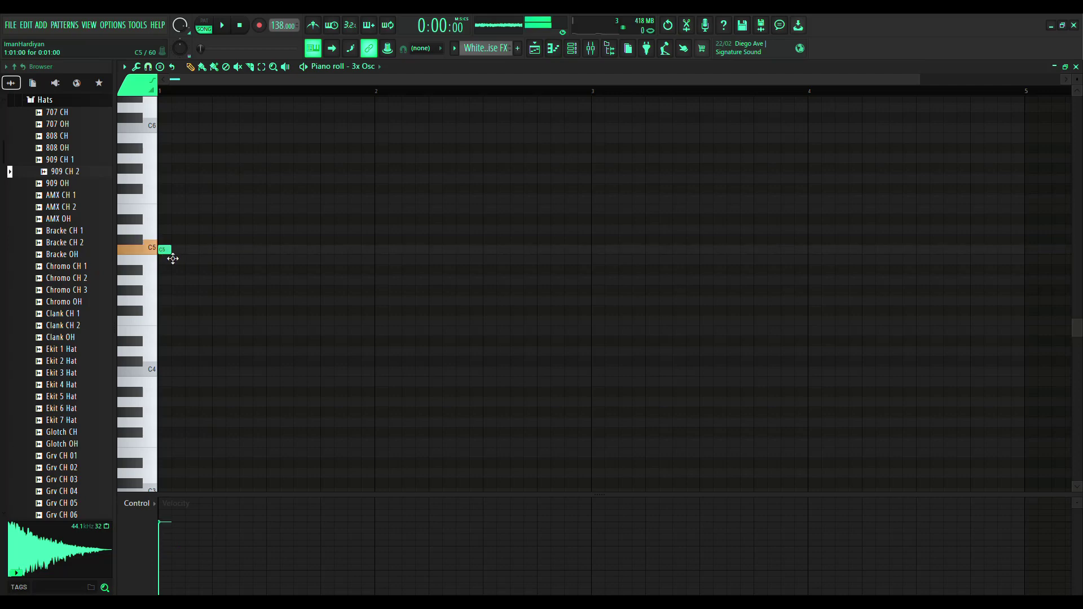
{"action": "left_click_drag", "start_coordinate": [175, 256], "coordinate": [835, 287]}
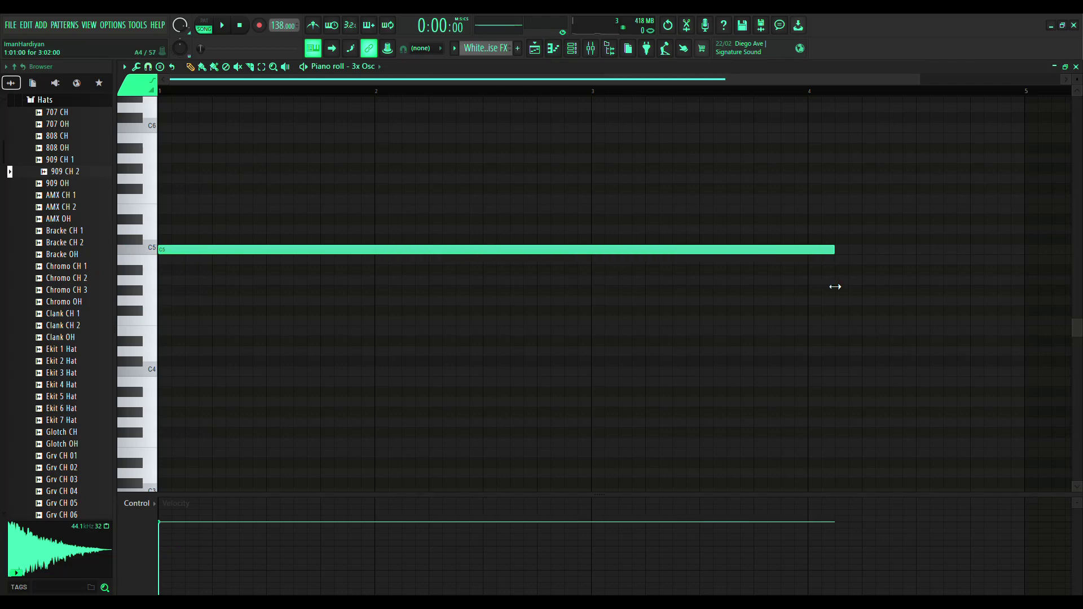
{"action": "left_click_drag", "start_coordinate": [1021, 275], "coordinate": [1021, 276]}
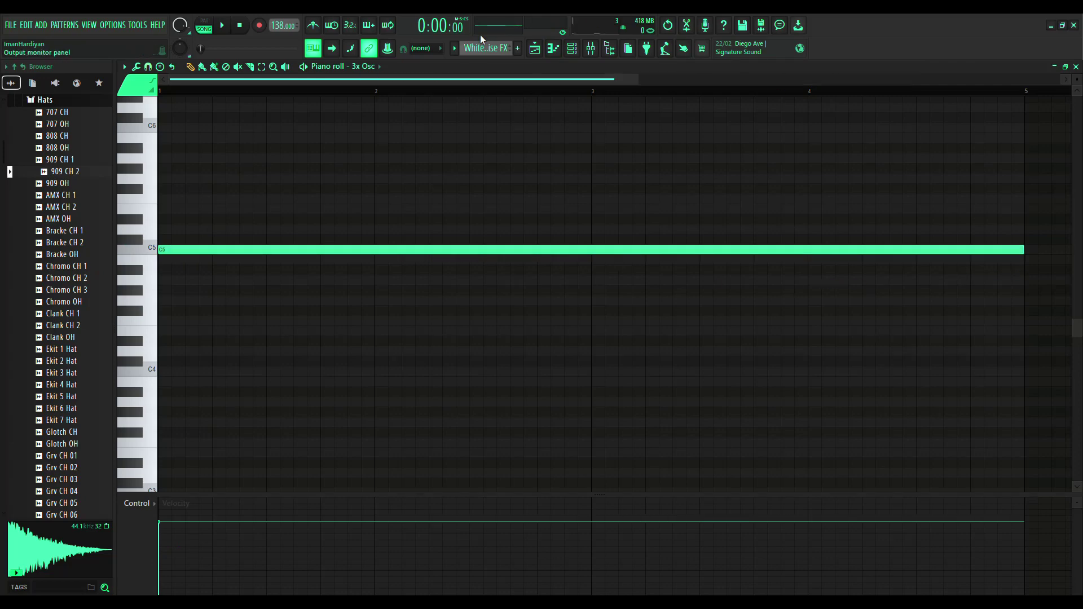
Place the White Noise FX pattern on Track 7 at bar 5 and loop its four bars in playback
{"action": "left_click", "coordinate": [536, 52]}
{"action": "left_click", "coordinate": [463, 294]}
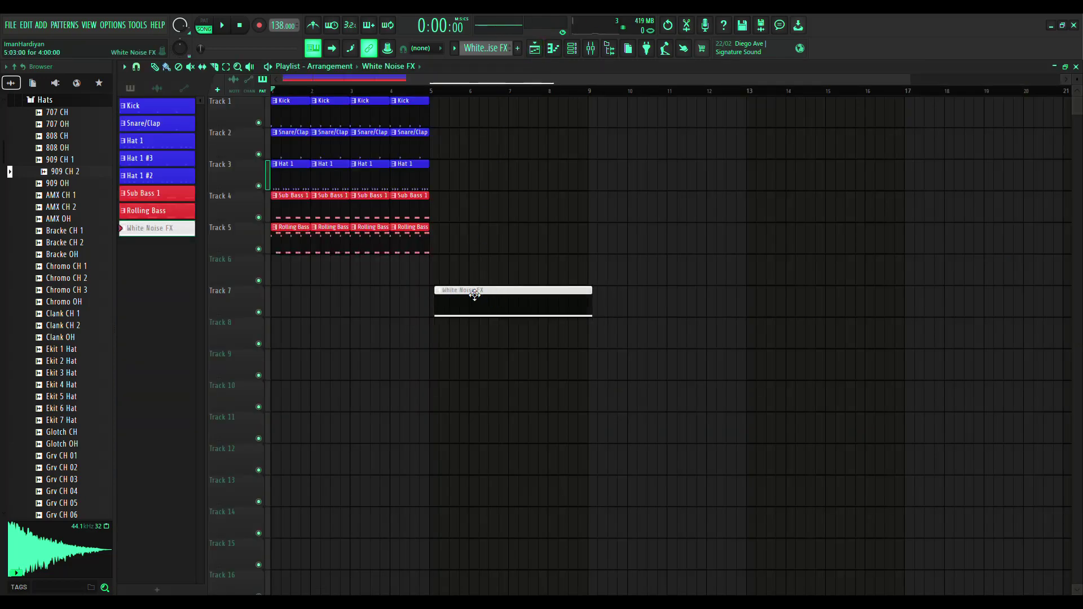
{"action": "key", "text": "space"}
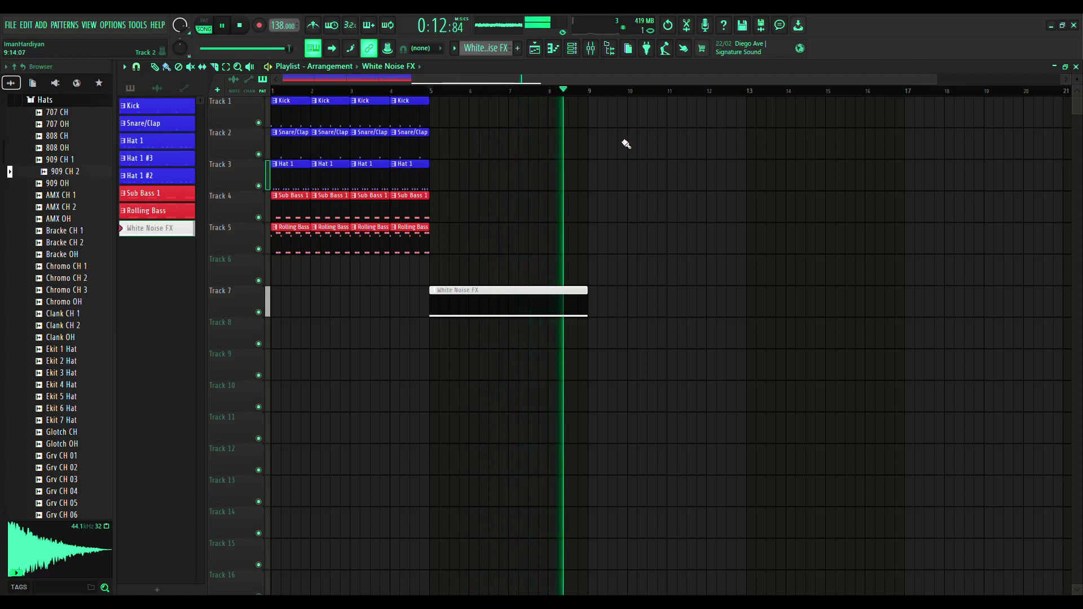
{"action": "key", "text": "space"}
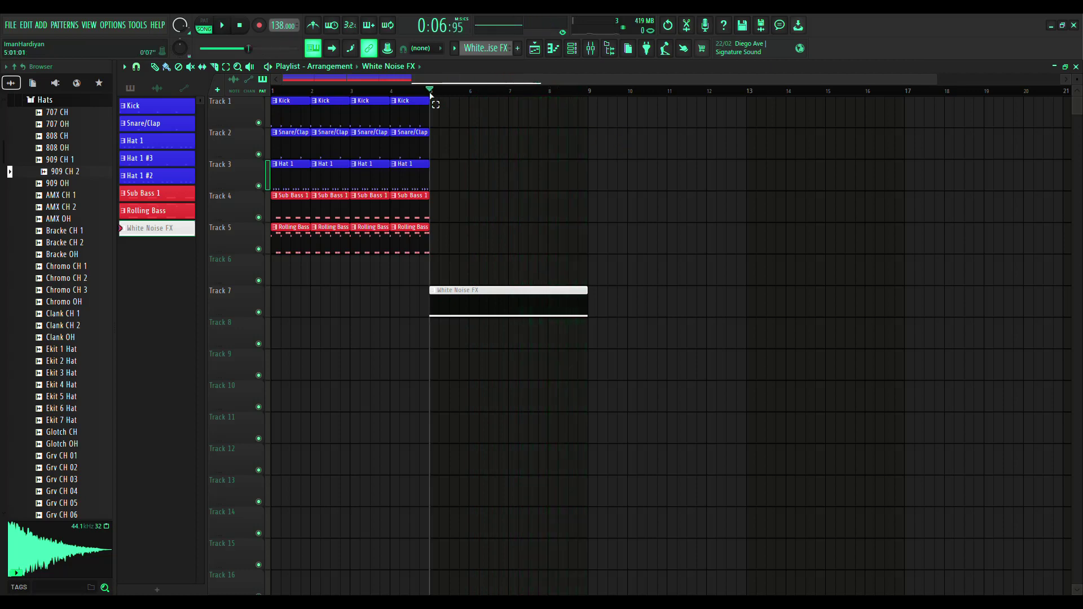
{"action": "key", "text": "space"}
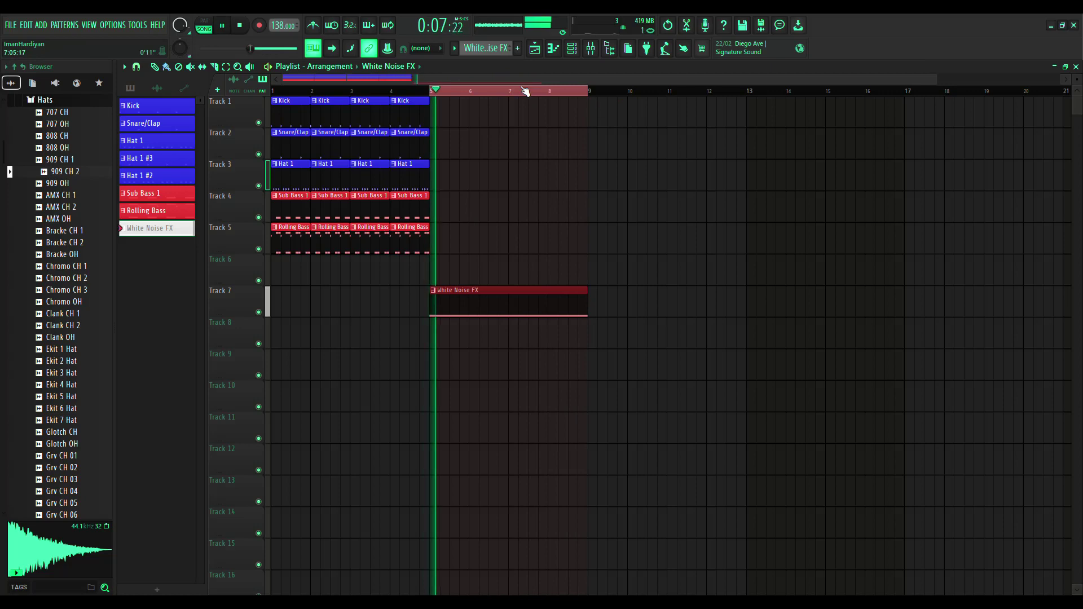
Route the 3x Osc channel to mixer Insert 16 and show that insert in the mixer
{"action": "left_click", "coordinate": [573, 51]}
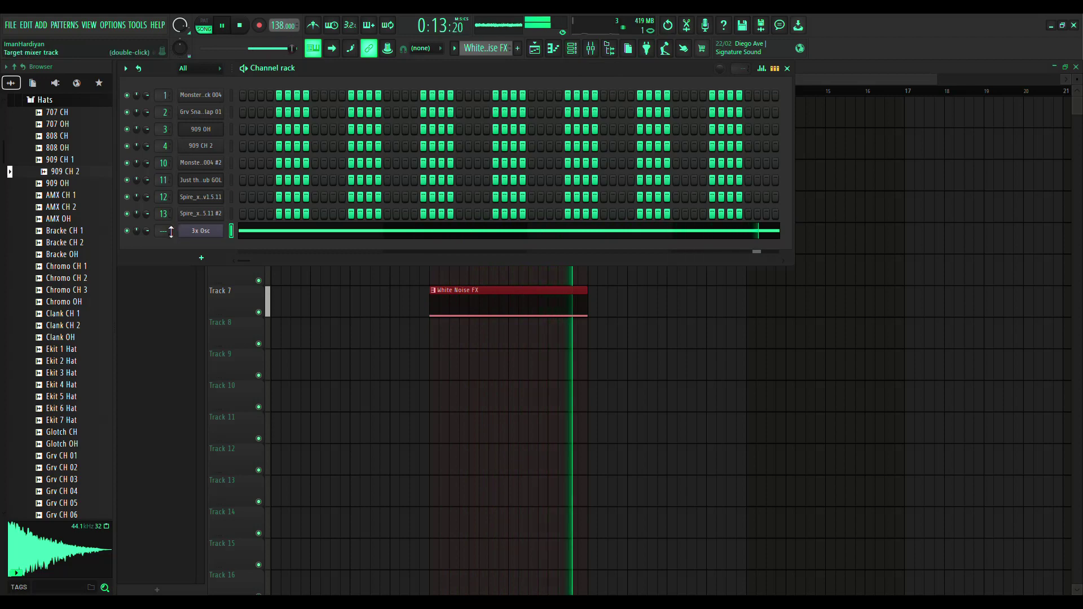
{"action": "mouse_move", "coordinate": [163, 231]}
{"action": "left_mouse_down"}
{"action": "mouse_move", "coordinate": [163, 194]}
{"action": "mouse_move", "coordinate": [163, 222]}
{"action": "left_mouse_up"}
{"action": "left_click", "coordinate": [557, 50]}
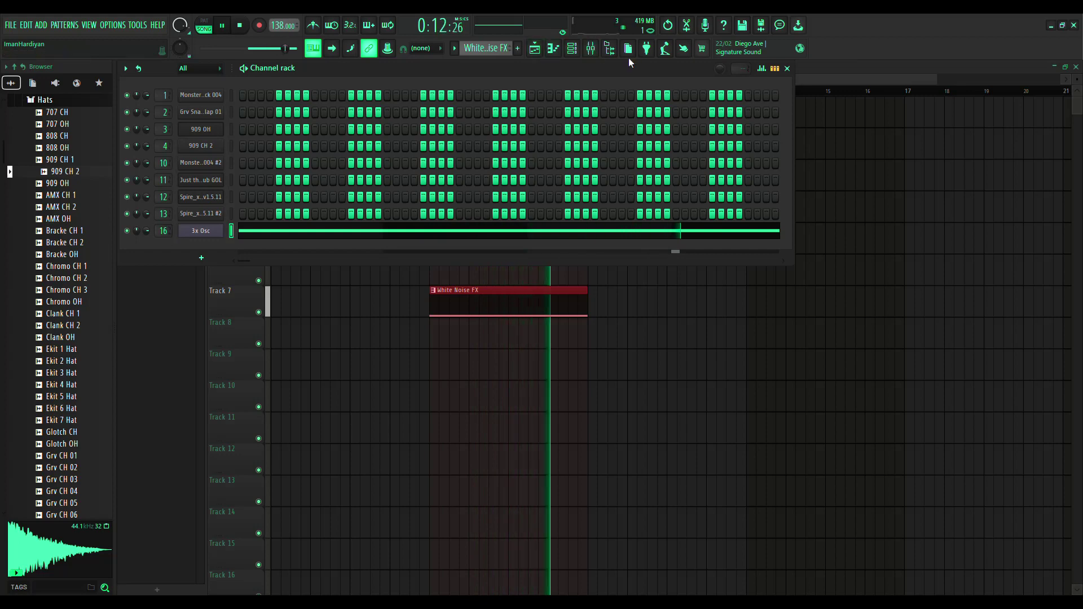
{"action": "left_click", "coordinate": [589, 51]}
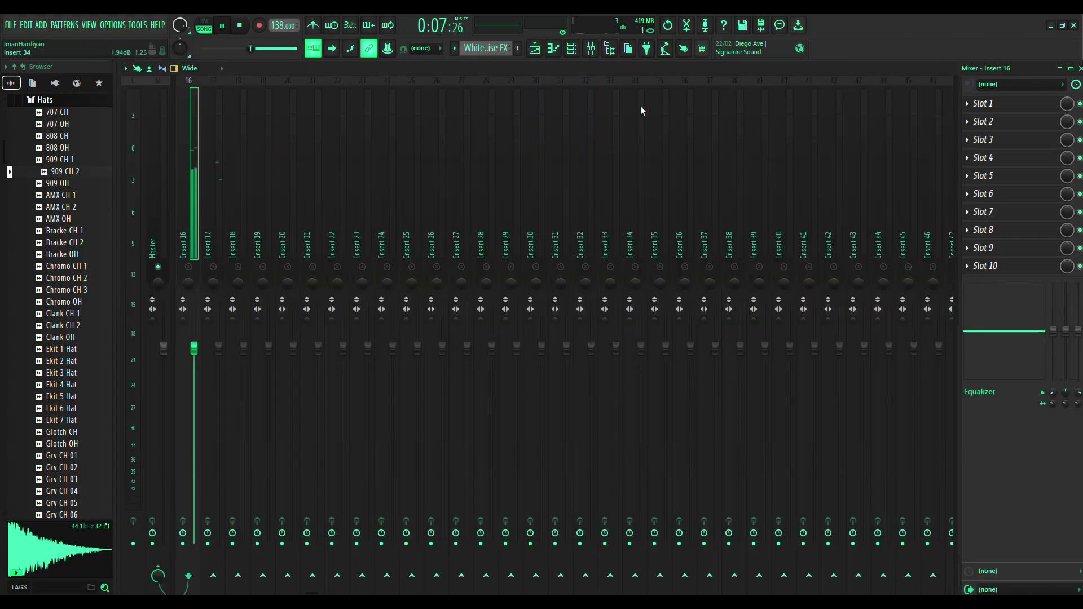
Add Fruity parametric EQ 2 to Insert 16 with Band 7 as a low pass, and automate its frequency to rise across bars 5 to 8
{"action": "left_click", "coordinate": [189, 267]}
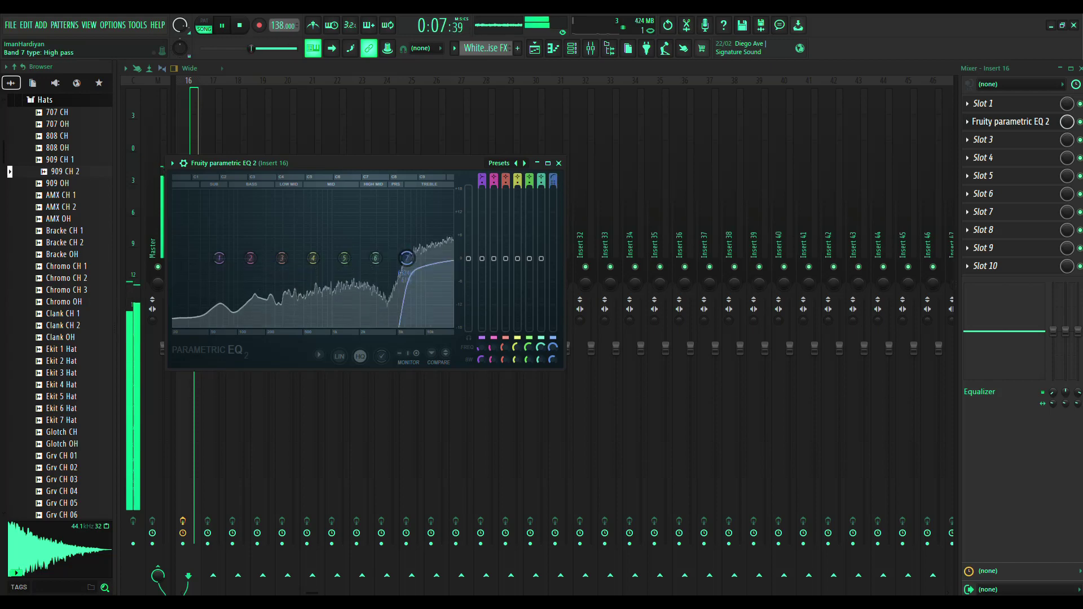
{"action": "scroll", "coordinate": [557, 180], "scroll_direction": "up", "scroll_amount": 1}
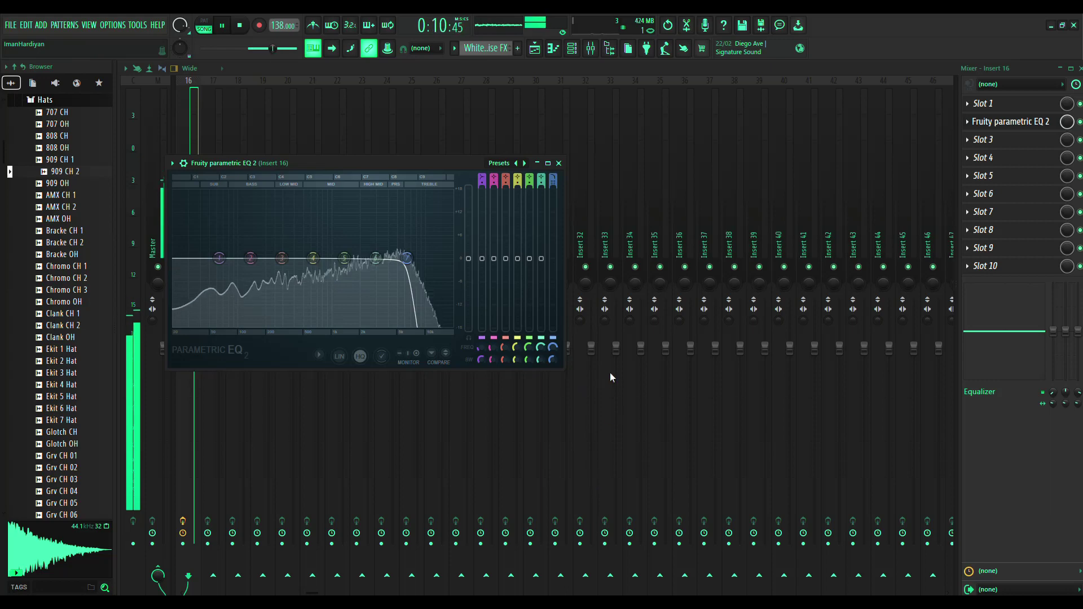
{"action": "left_click", "coordinate": [528, 50]}
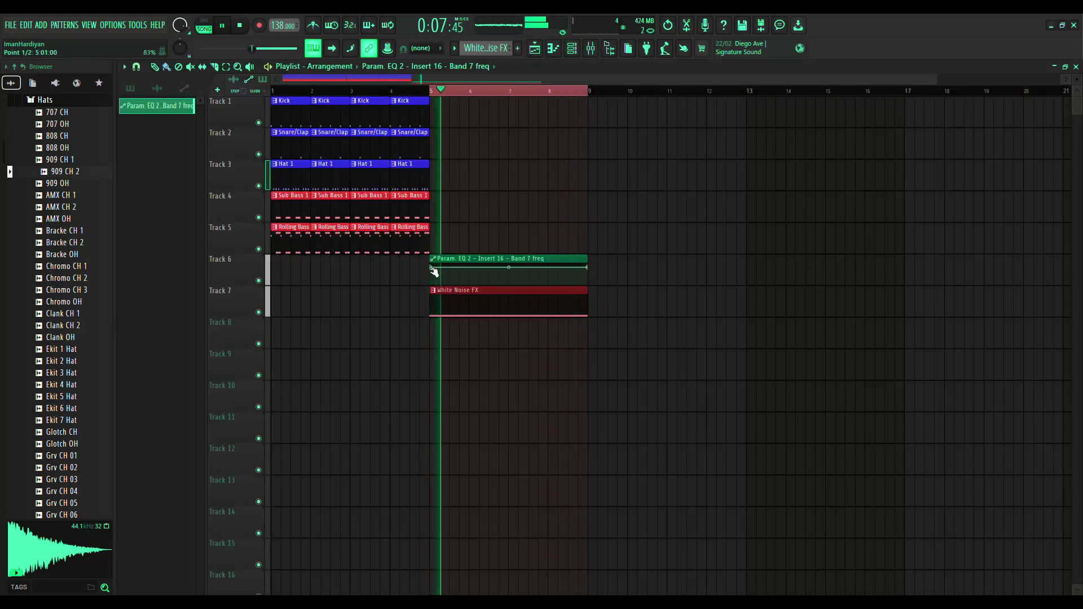
{"action": "left_click_drag", "start_coordinate": [433, 269], "coordinate": [430, 285]}
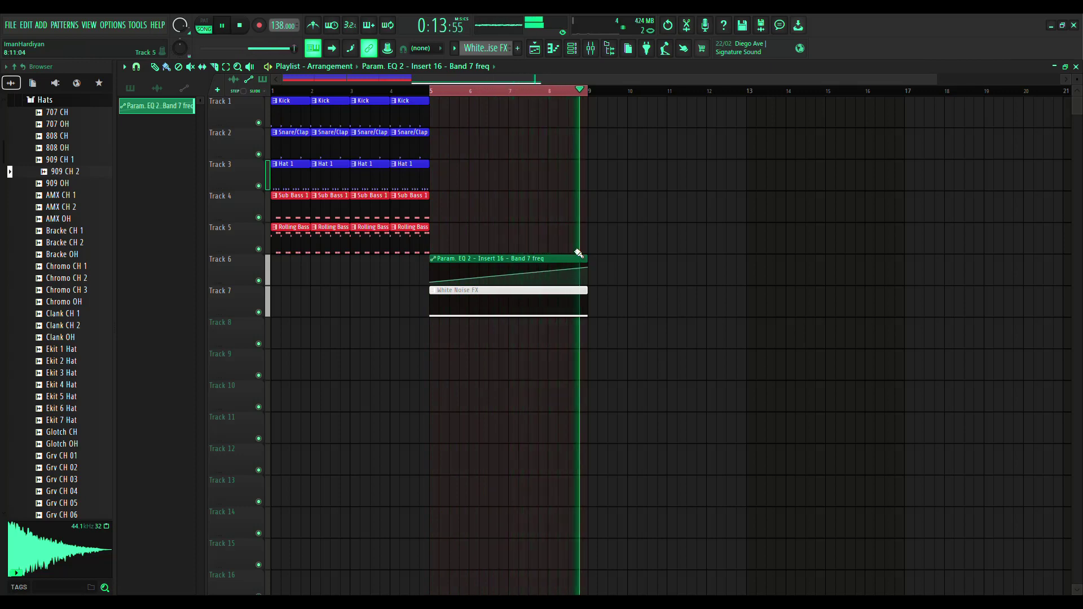
Stop playback and delete the Band 7 frequency automation and White Noise FX clips from Tracks 6 and 7
{"action": "left_click", "coordinate": [574, 51]}
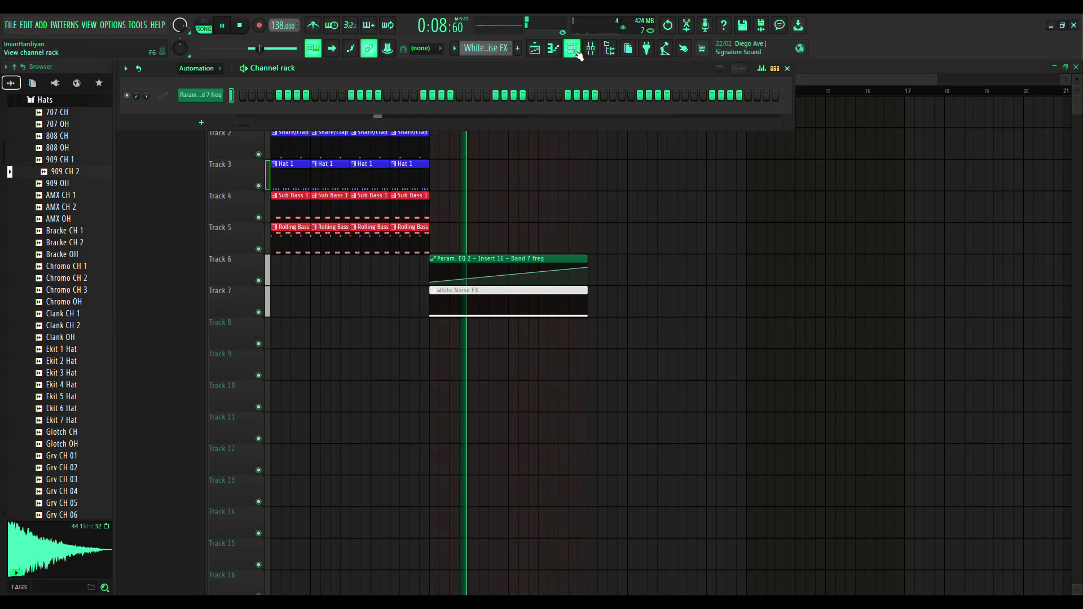
{"action": "left_click", "coordinate": [574, 51]}
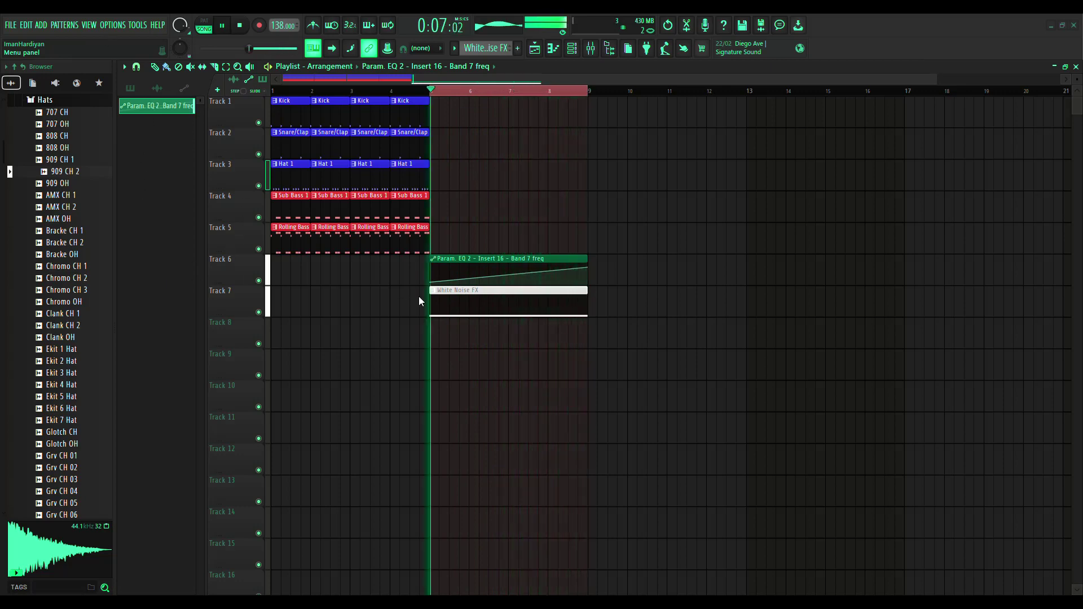
{"action": "key", "text": "space"}
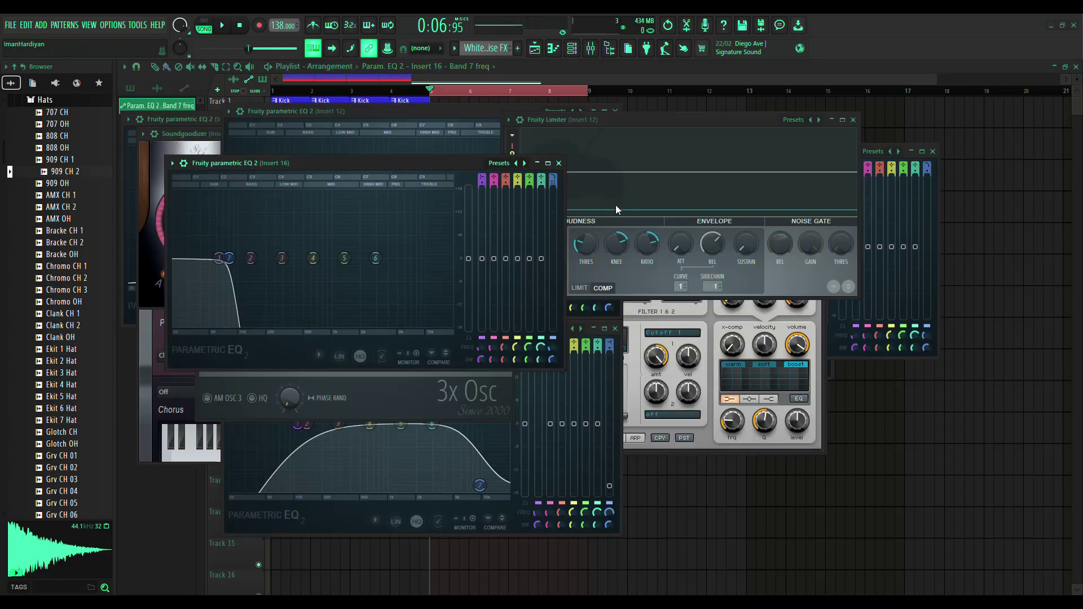
{"action": "left_click", "coordinate": [534, 50]}
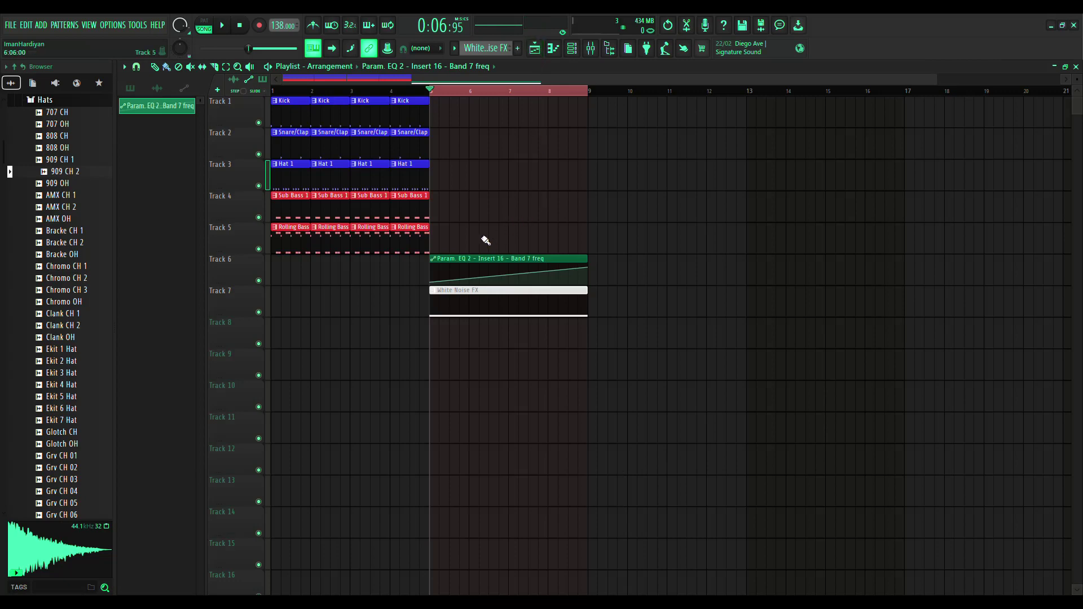
{"action": "key", "text": "Delete"}
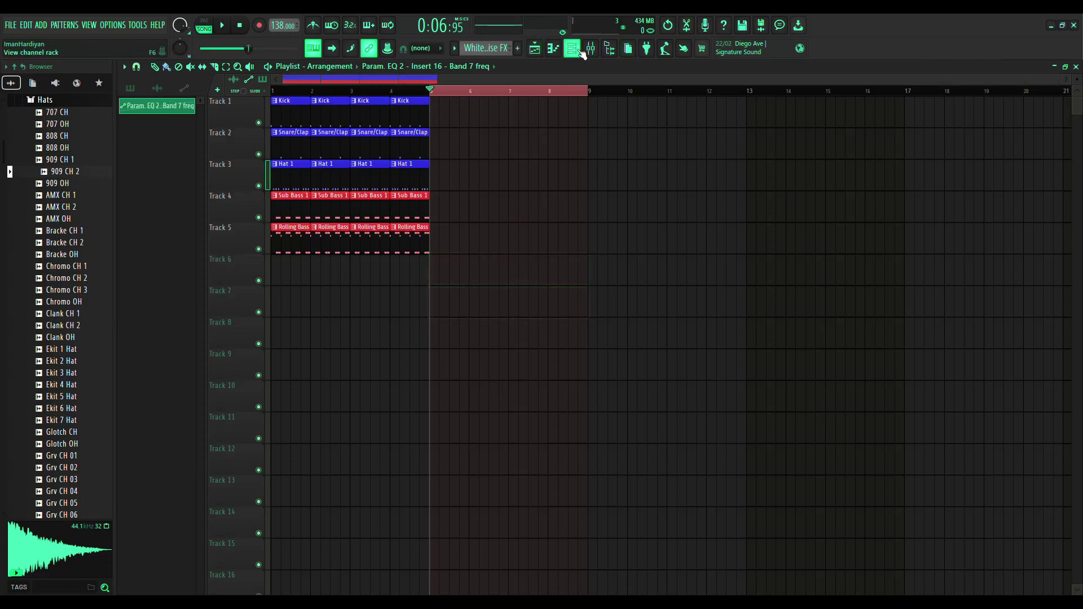
Delete the Band 7 frequency automation channel and remove Fruity parametric EQ 2 from Insert 16
{"action": "left_click", "coordinate": [582, 51]}
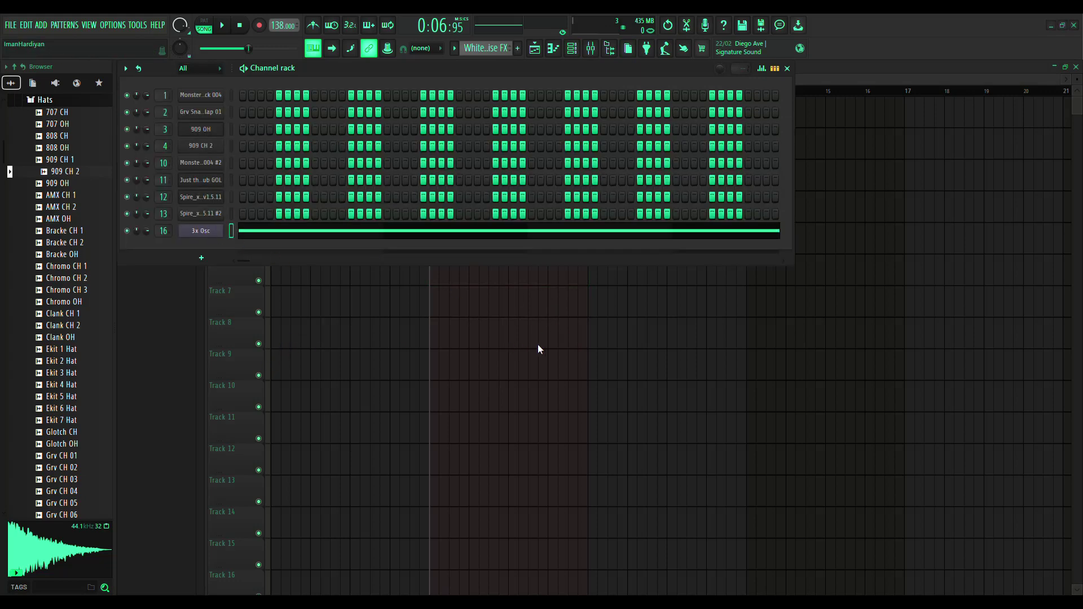
{"action": "left_click", "coordinate": [576, 346]}
{"action": "left_click", "coordinate": [595, 51]}
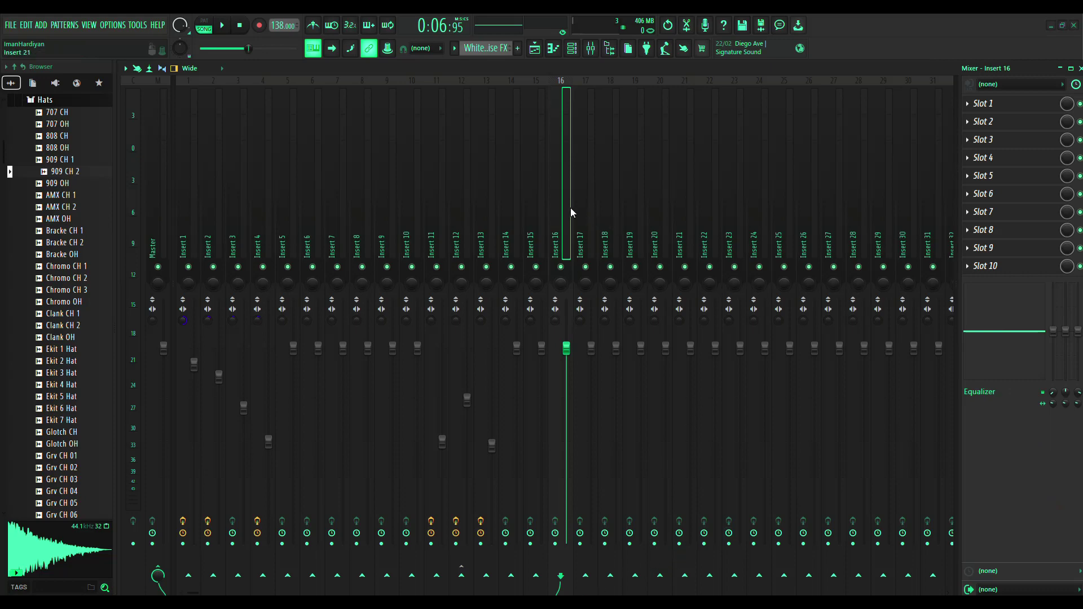
{"action": "left_click", "coordinate": [539, 52]}
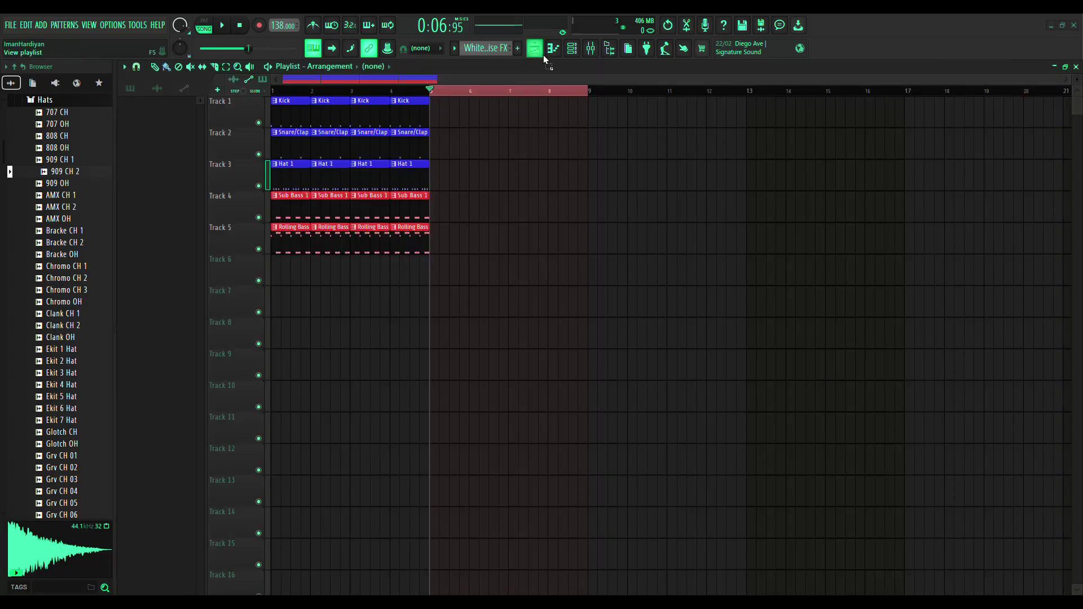
Place the White Noise audio clip on Track 7 at bar 5 and play the looped region
{"action": "left_click_drag", "start_coordinate": [432, 136], "coordinate": [312, 290]}
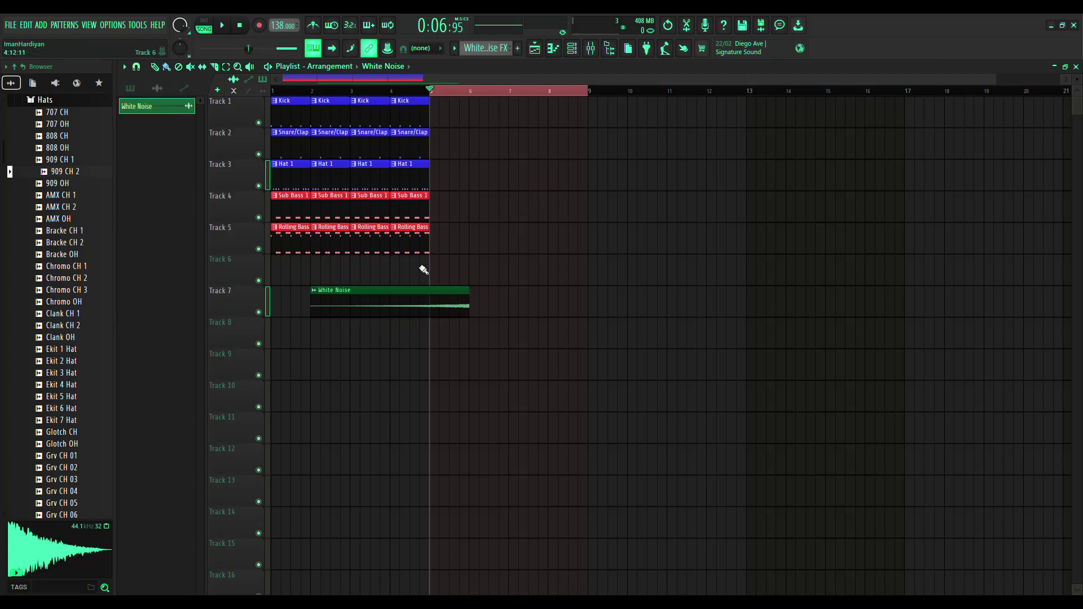
{"action": "left_click_drag", "start_coordinate": [435, 302], "coordinate": [520, 295]}
{"action": "key", "text": "space"}
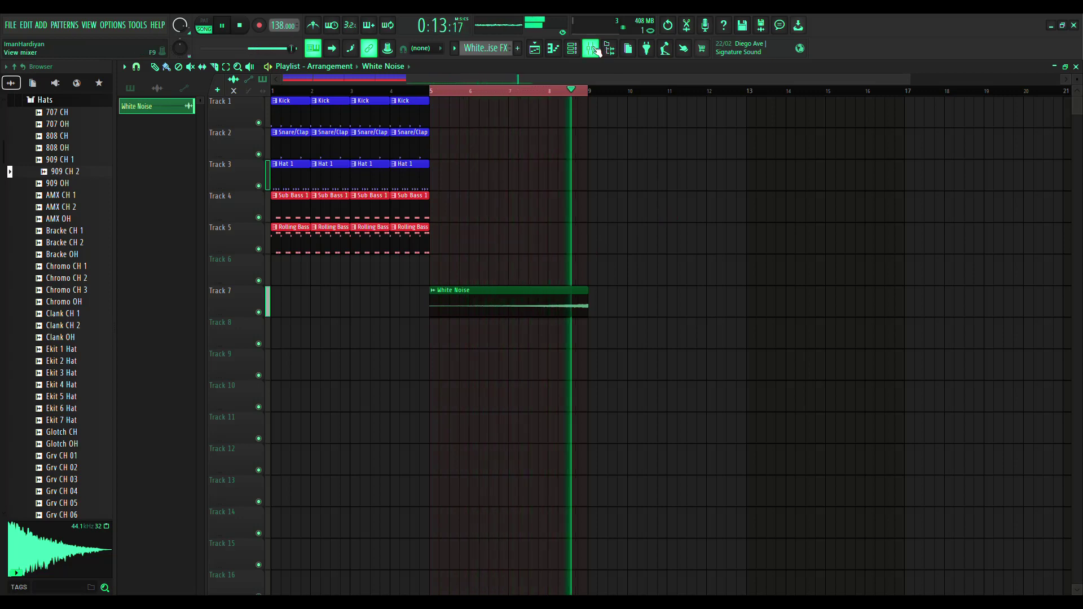
Reverse the White Noise audio clip and try adjusting its sample start and length
{"action": "left_click", "coordinate": [574, 50]}
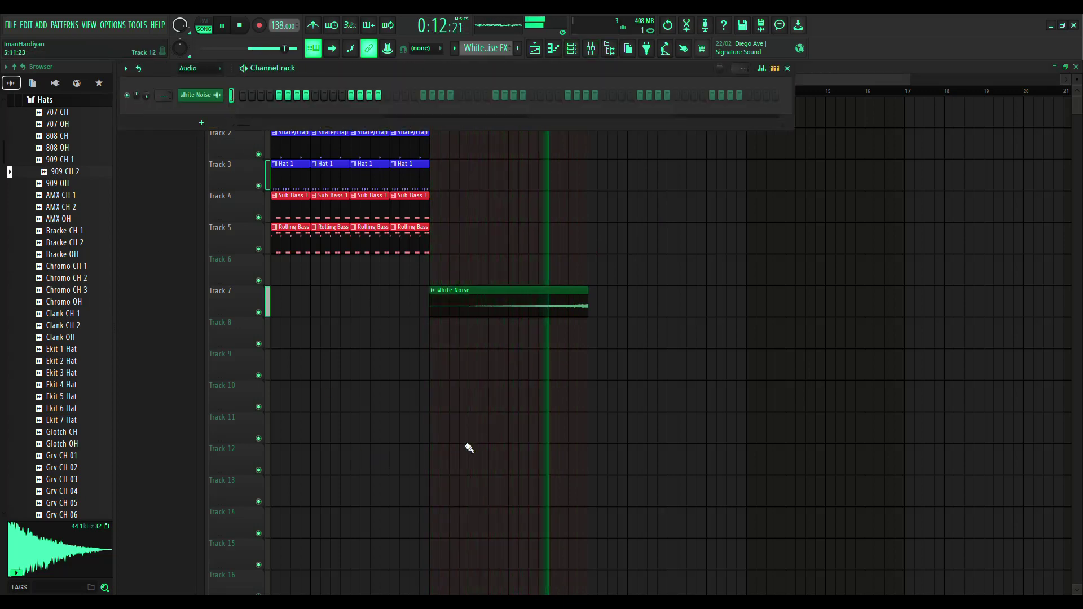
{"action": "double_click", "coordinate": [510, 298]}
{"action": "left_click", "coordinate": [430, 352]}
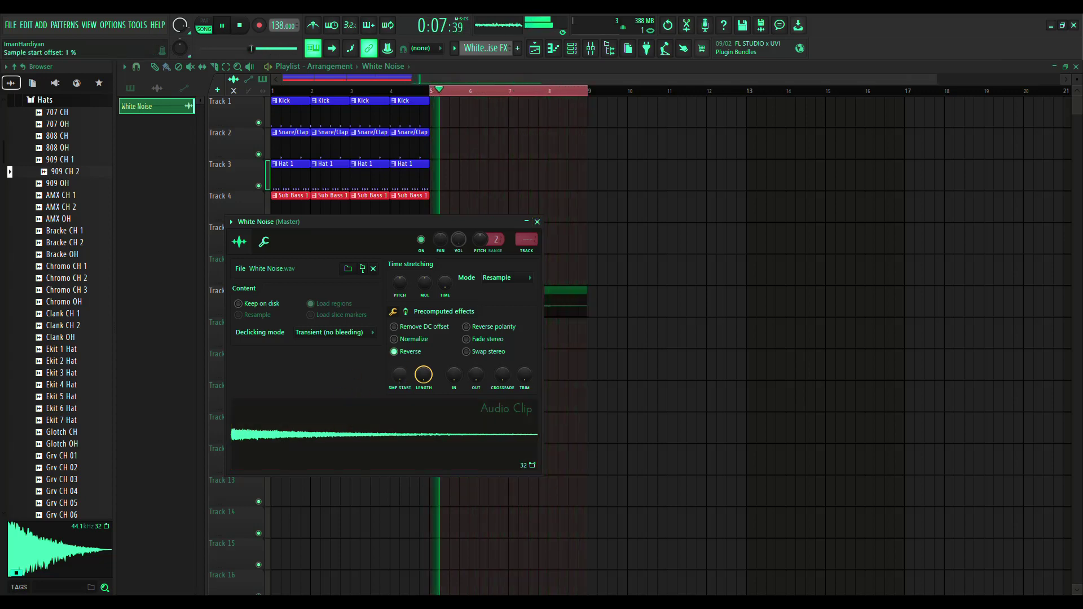
{"action": "mouse_move", "coordinate": [400, 374]}
{"action": "left_mouse_down"}
{"action": "mouse_move", "coordinate": [400, 358]}
{"action": "mouse_move", "coordinate": [400, 374]}
{"action": "left_mouse_up"}
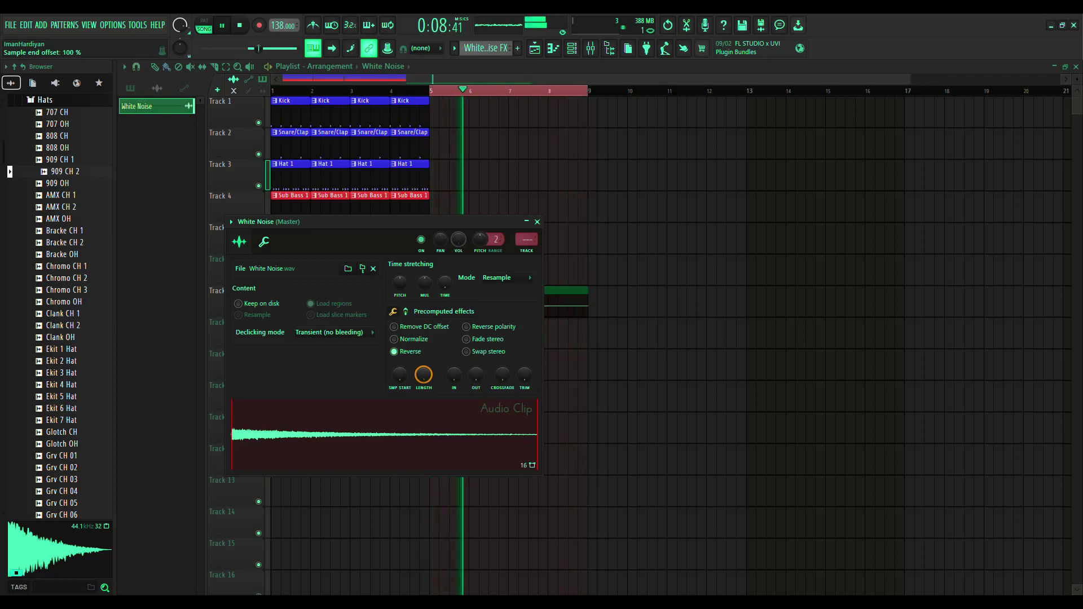
{"action": "left_click_drag", "start_coordinate": [424, 374], "coordinate": [424, 376]}
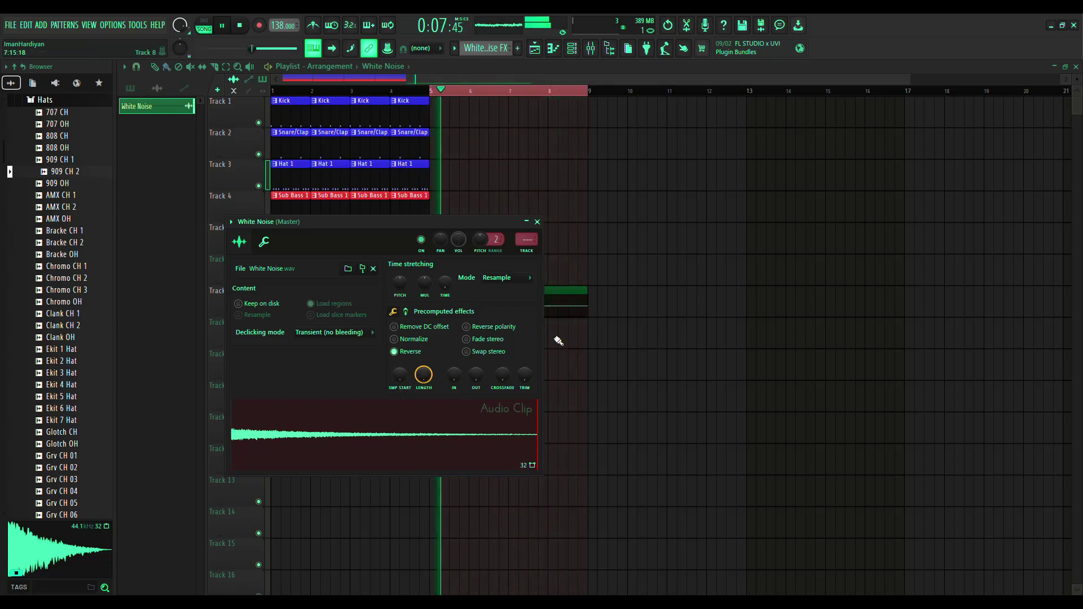
{"action": "left_click", "coordinate": [536, 222]}
Move the White Noise clip to Track 6 at bar 1 and play it with the other tracks
{"action": "key", "text": "space"}
{"action": "left_click_drag", "start_coordinate": [470, 301], "coordinate": [11, 256]}
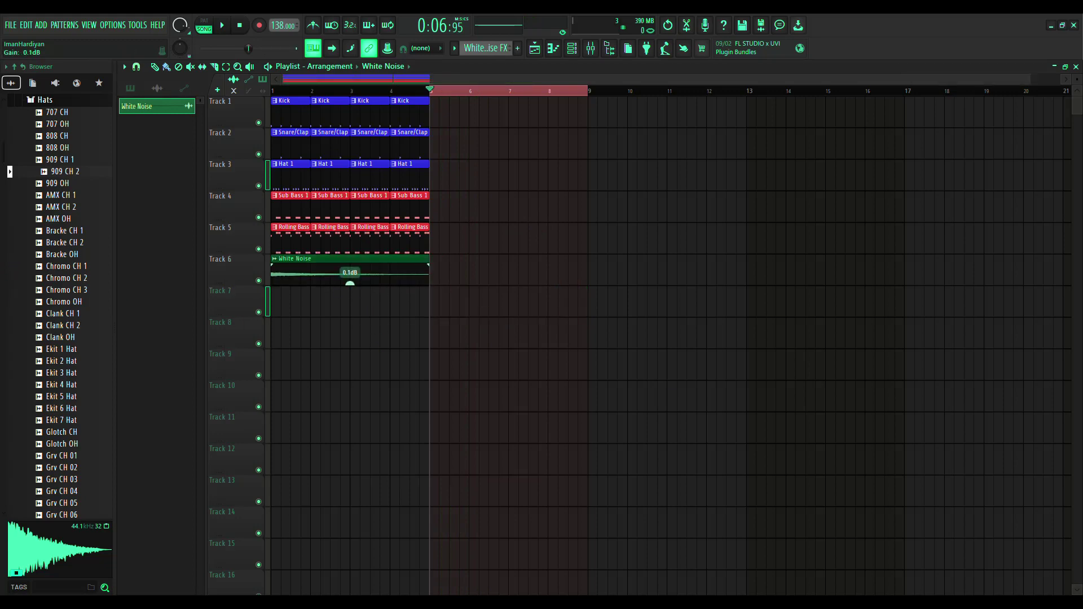
{"action": "key", "text": "space"}
{"action": "key", "text": "space"}
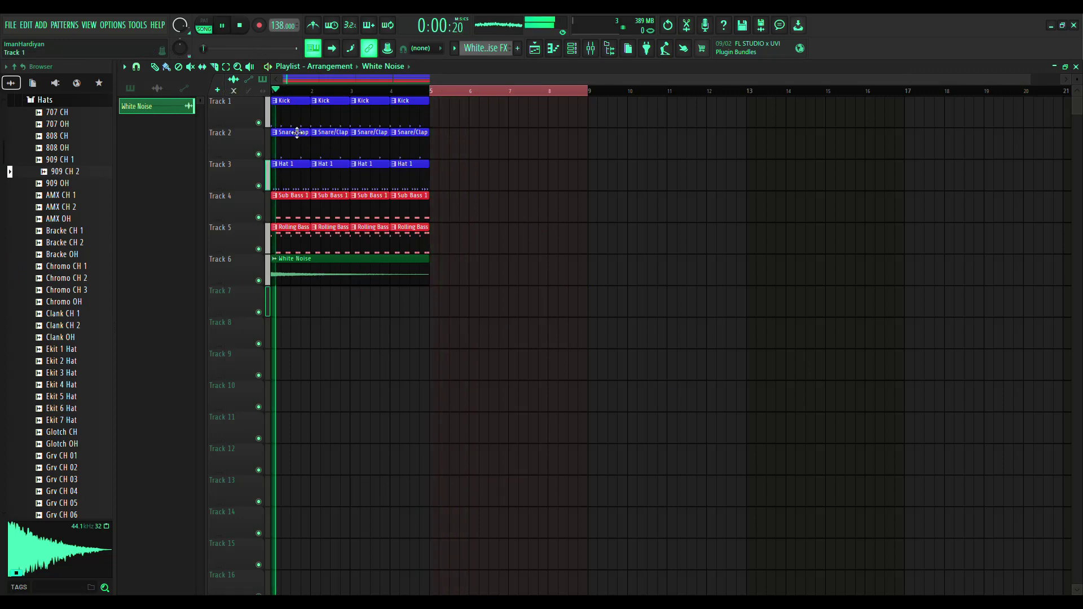
Adjust the gain of the White Noise clip on Track 6 and check it in playback from bar 1
{"action": "left_click_drag", "start_coordinate": [353, 285], "coordinate": [354, 284]}
{"action": "key", "text": "space"}
{"action": "key", "text": "space"}
{"action": "key", "text": "space"}
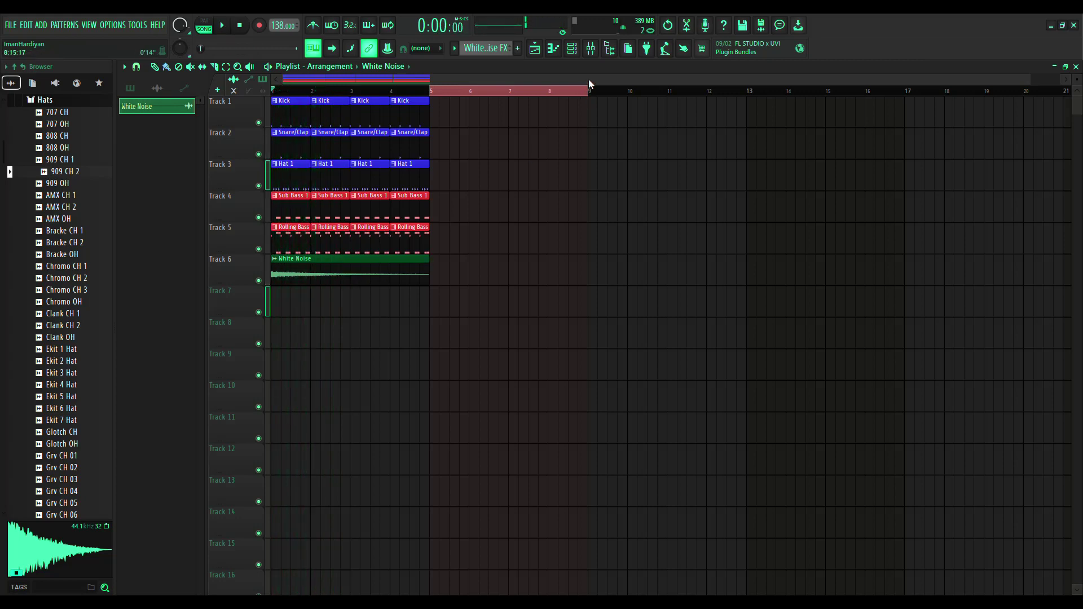
Check which mixer track the White Noise channel uses, then examine Inserts 9 and 10 in the mixer during playback
{"action": "key", "text": "space"}
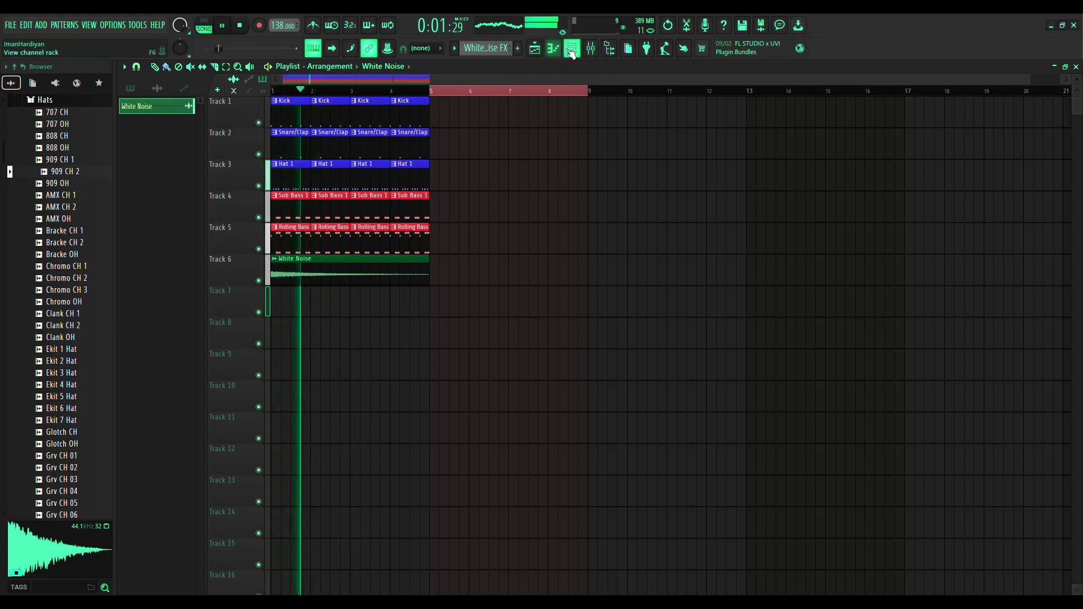
{"action": "left_click", "coordinate": [571, 47]}
{"action": "left_click_drag", "start_coordinate": [164, 95], "coordinate": [164, 80]}
{"action": "key", "text": "space"}
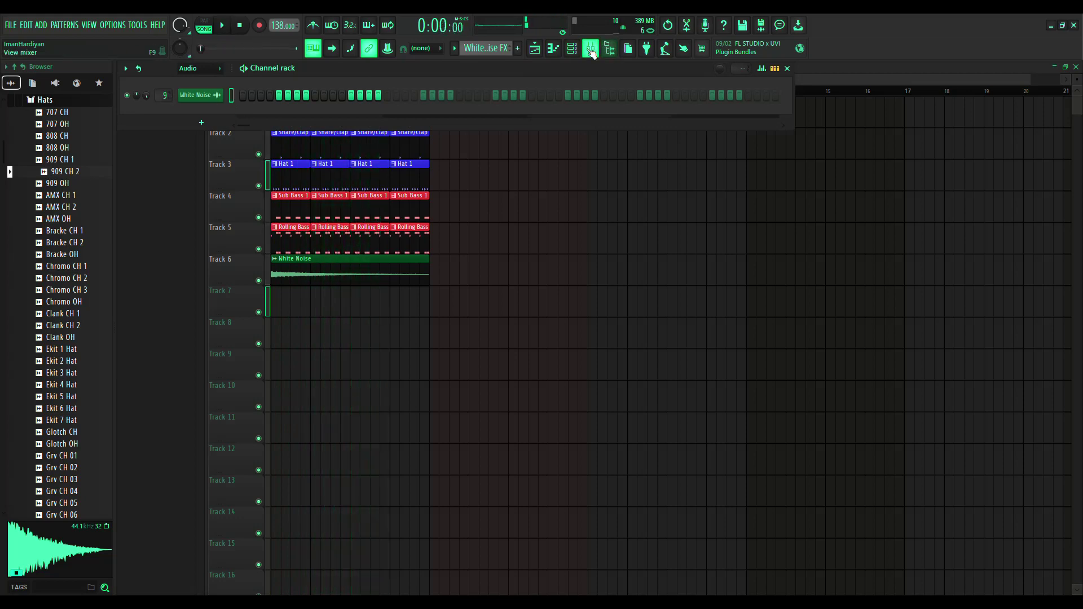
{"action": "key", "text": "F9"}
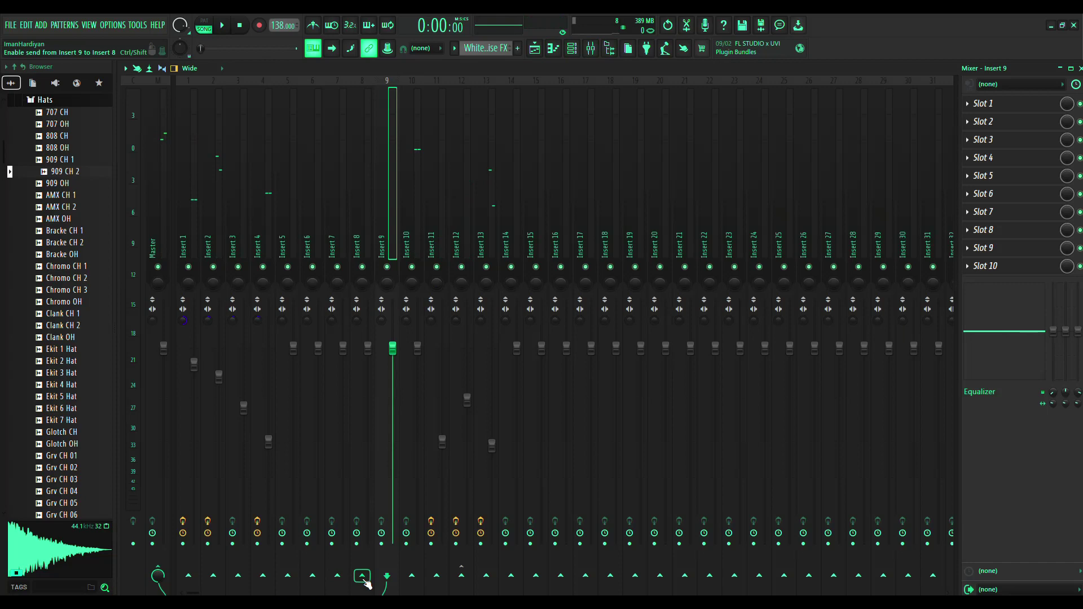
{"action": "left_click", "coordinate": [412, 221]}
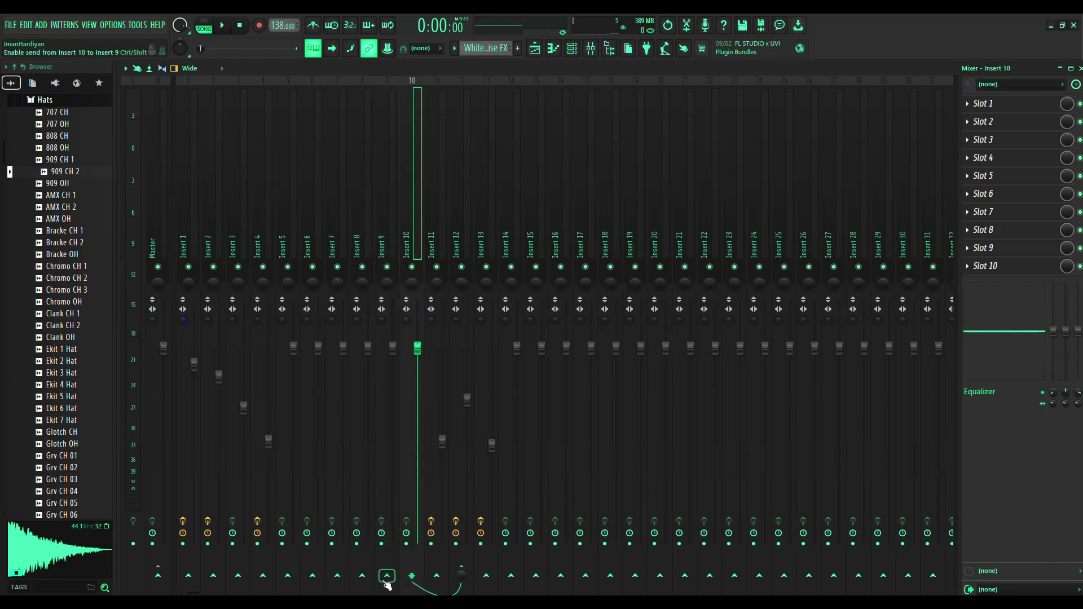
{"action": "key", "text": "space"}
{"action": "key", "text": "Left"}
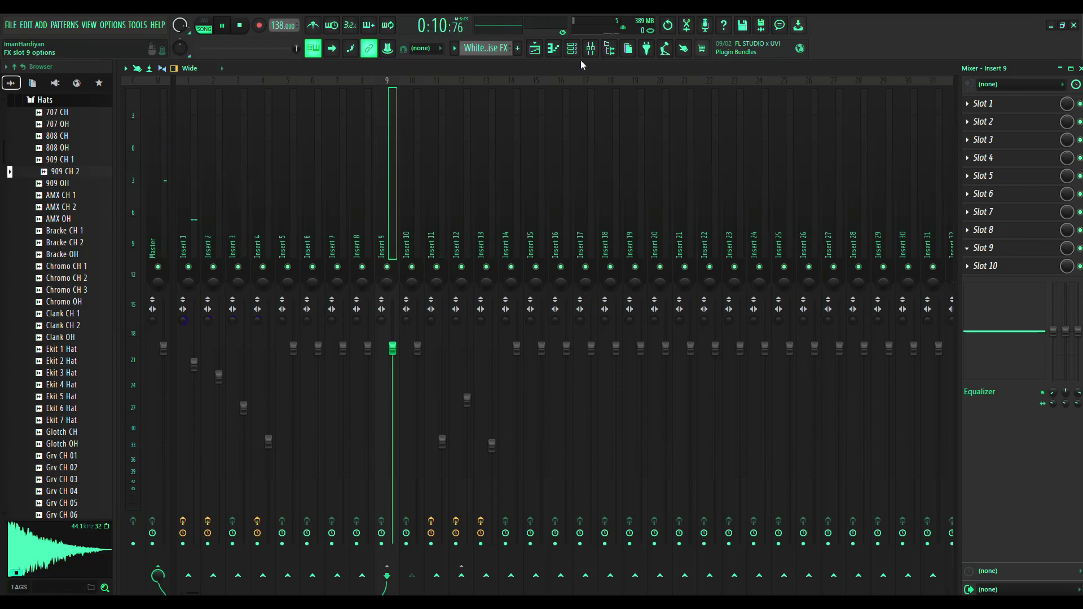
Clear the time selection over bars 5 to 8 in the playlist and play the arrangement from bar 1
{"action": "left_click", "coordinate": [534, 48]}
{"action": "double_click", "coordinate": [348, 91]}
{"action": "left_click", "coordinate": [306, 92]}
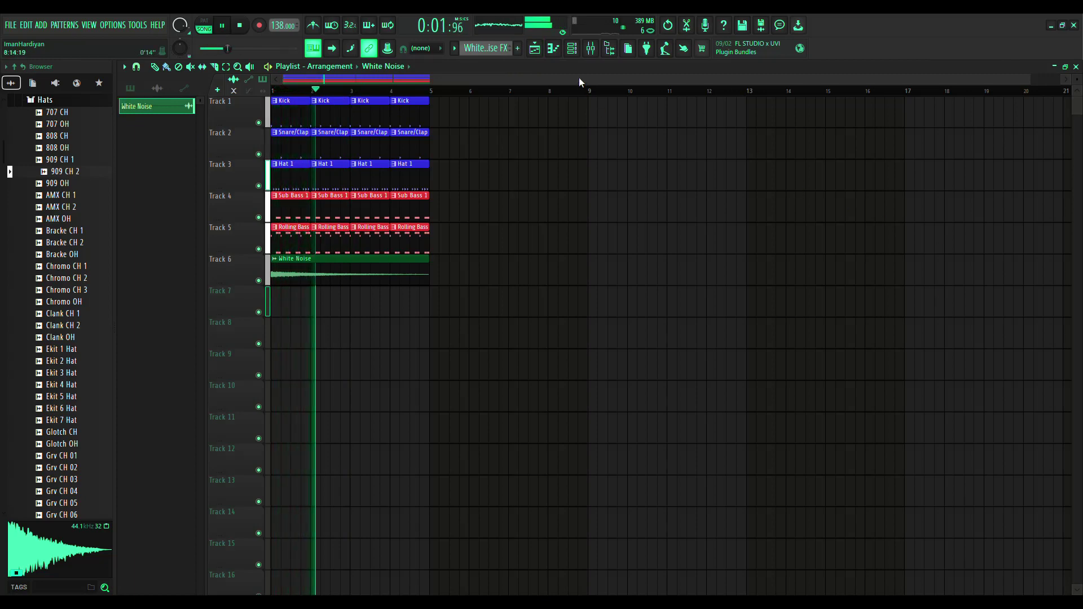
Delete the White Noise FX pattern and check the White Noise clip's channel settings
{"action": "left_click", "coordinate": [492, 51]}
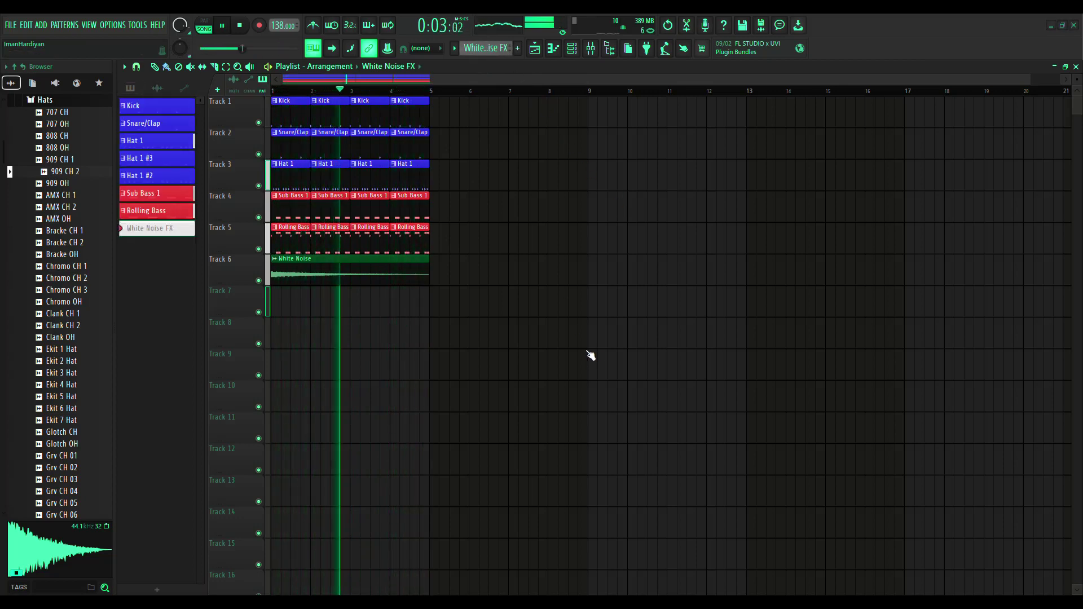
{"action": "double_click", "coordinate": [292, 265]}
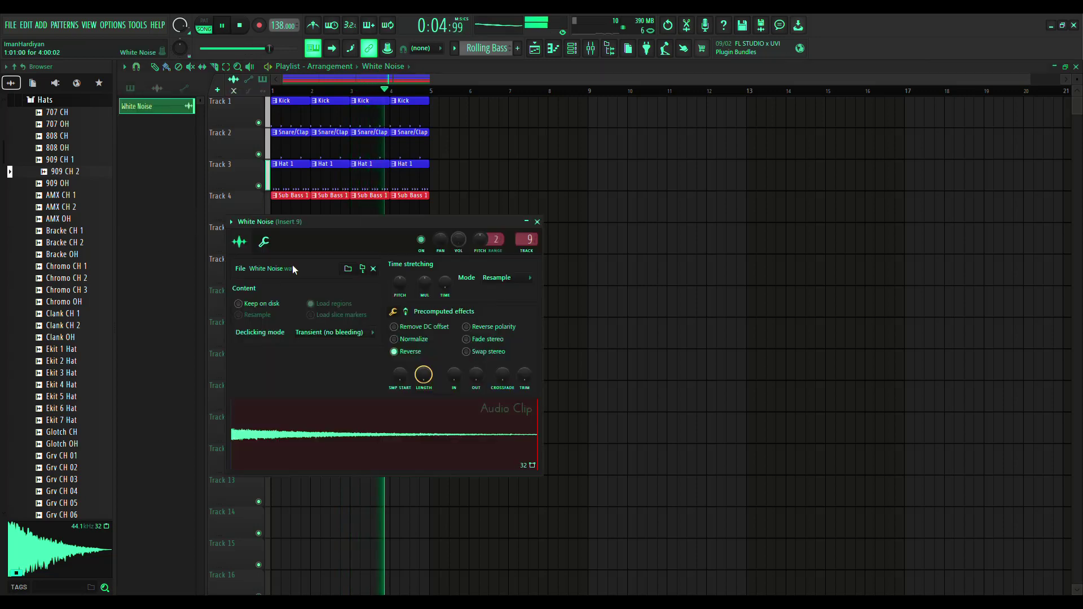
{"action": "left_click", "coordinate": [537, 222]}
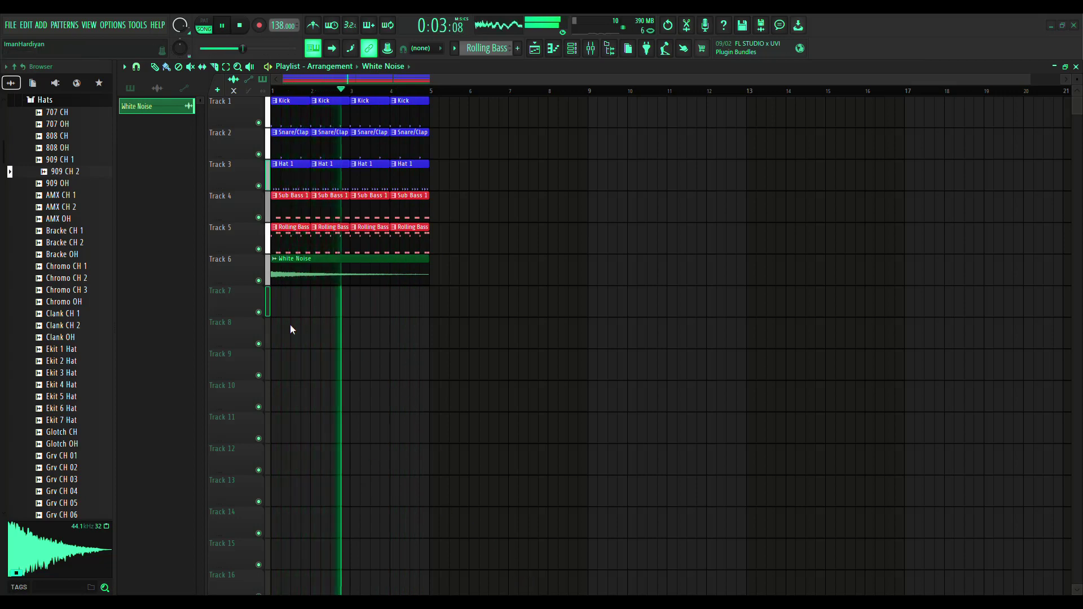
{"action": "left_click", "coordinate": [239, 316]}
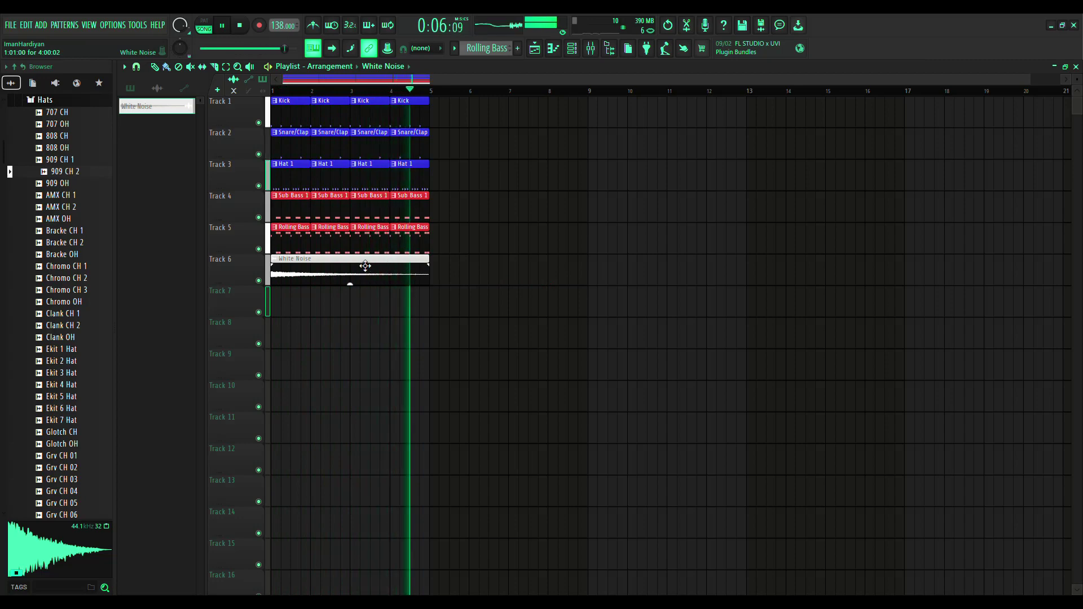
Add Fruity Limiter to slot 9 of Insert 9 and set its compressor to sidechain input 1 with a threshold of about -22.9 dB
{"action": "left_click", "coordinate": [593, 50]}
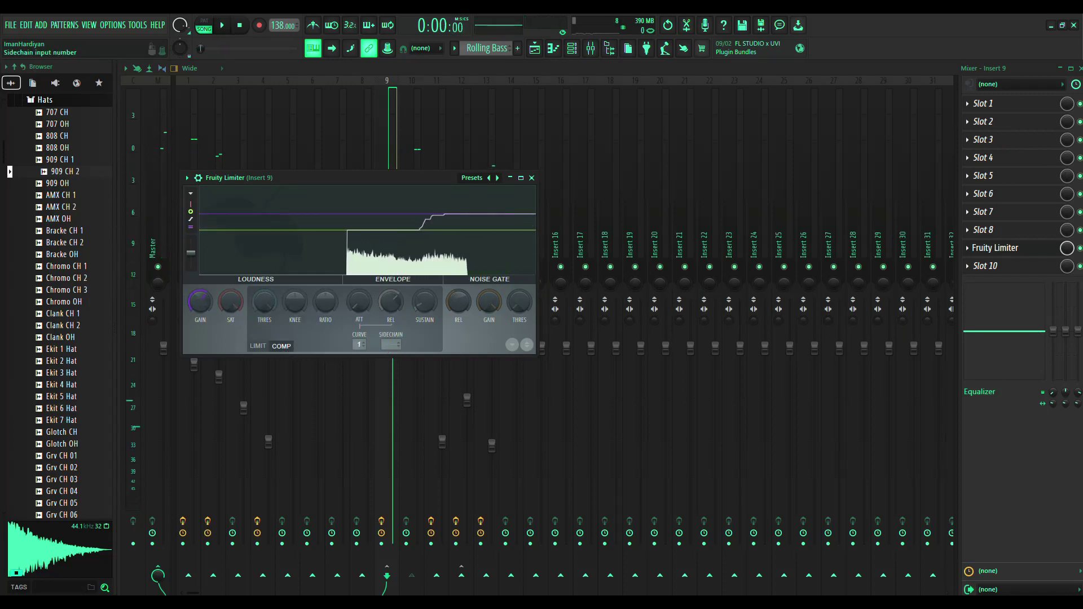
{"action": "key", "text": "space"}
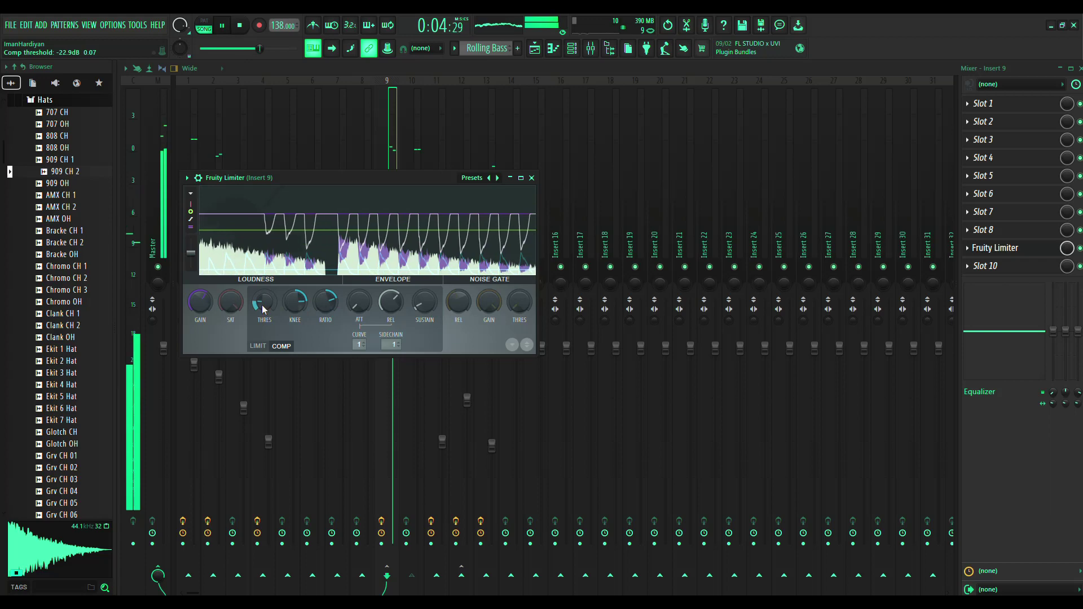
Delete the Snare/Clap, Hat 1, Sub Bass 1 and Rolling Bass clips from Tracks 2 to 5 of the playlist
{"action": "key", "text": "F5"}
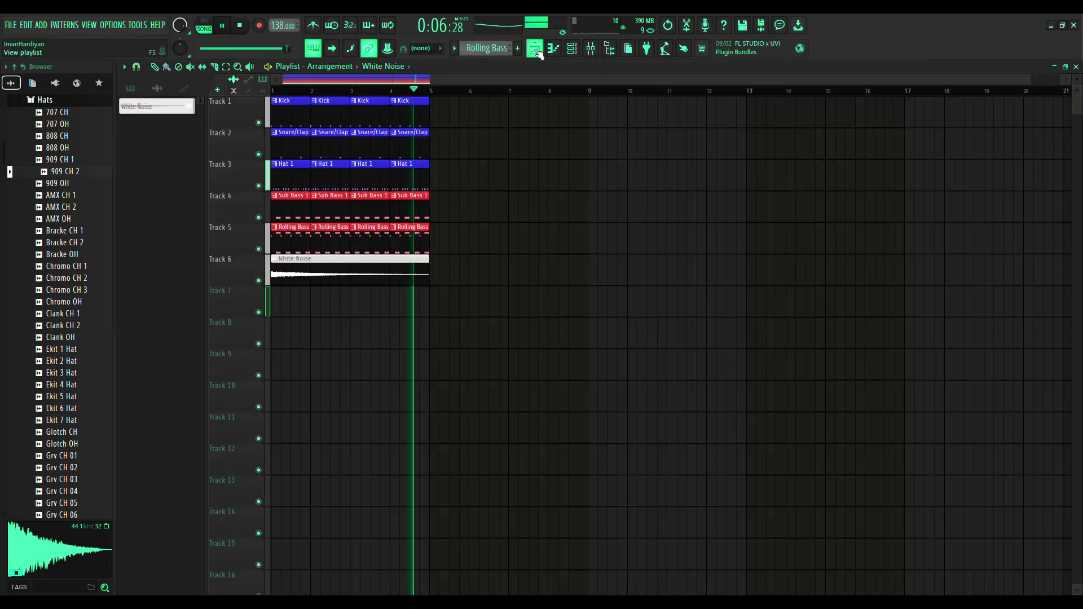
{"action": "left_click_drag", "start_coordinate": [427, 153], "coordinate": [270, 152]}
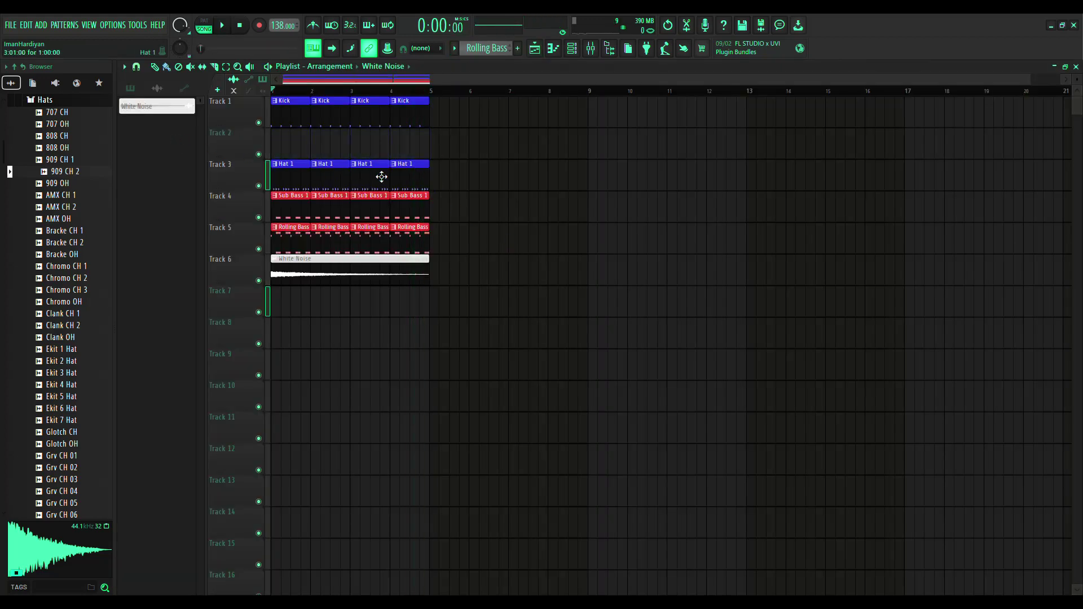
{"action": "left_click_drag", "start_coordinate": [424, 176], "coordinate": [196, 177]}
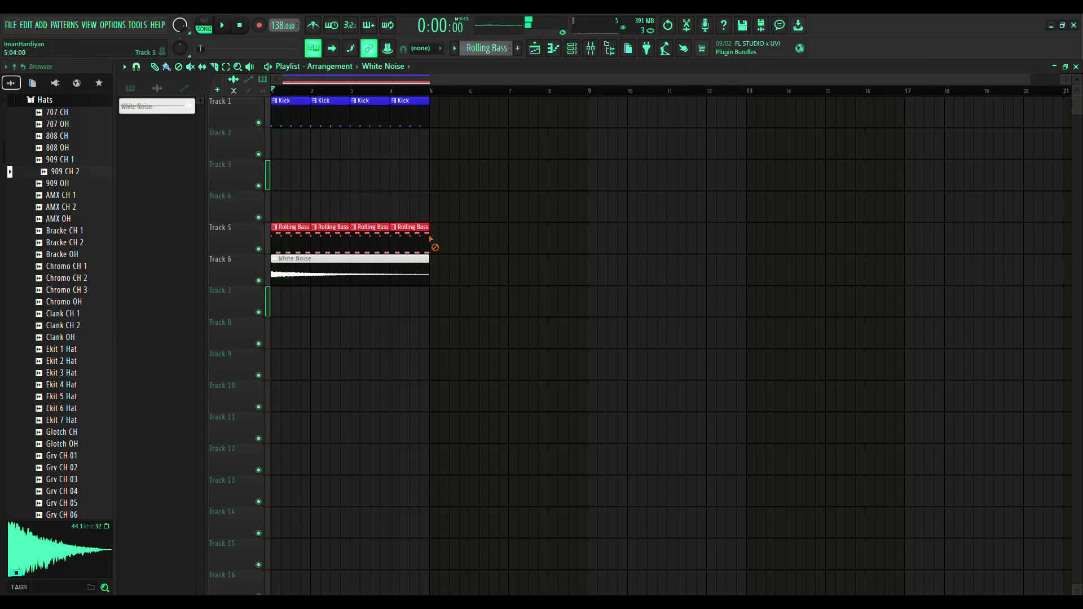
{"action": "left_click_drag", "start_coordinate": [440, 237], "coordinate": [282, 231]}
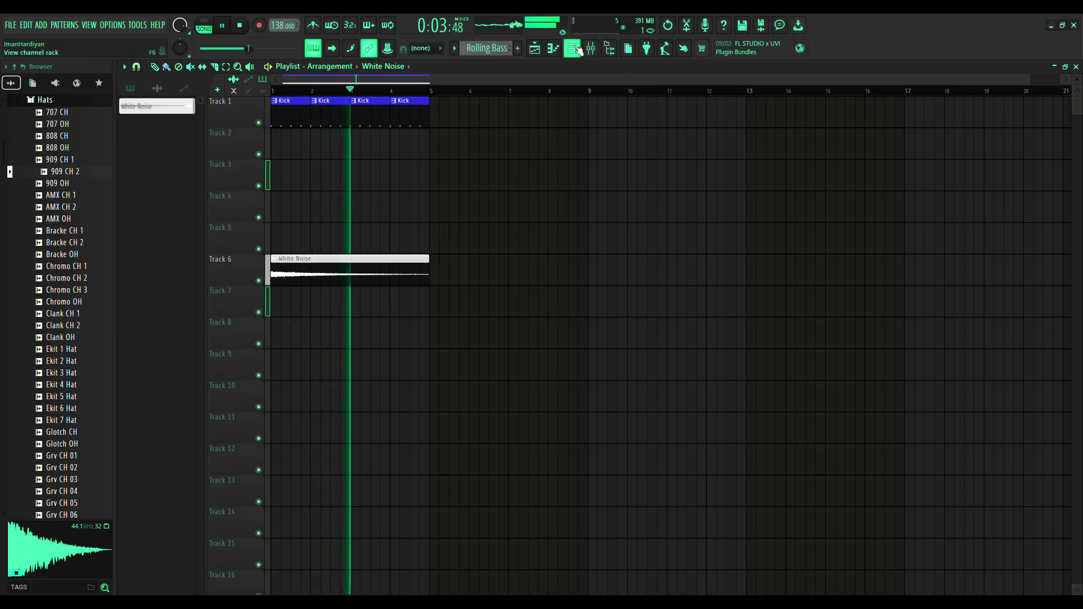
Clone the Kick pattern and rename the copy Sidechains
{"action": "scroll", "coordinate": [507, 54], "scroll_direction": "up", "scroll_amount": 3}
{"action": "scroll", "coordinate": [508, 54], "scroll_direction": "up", "scroll_amount": 3}
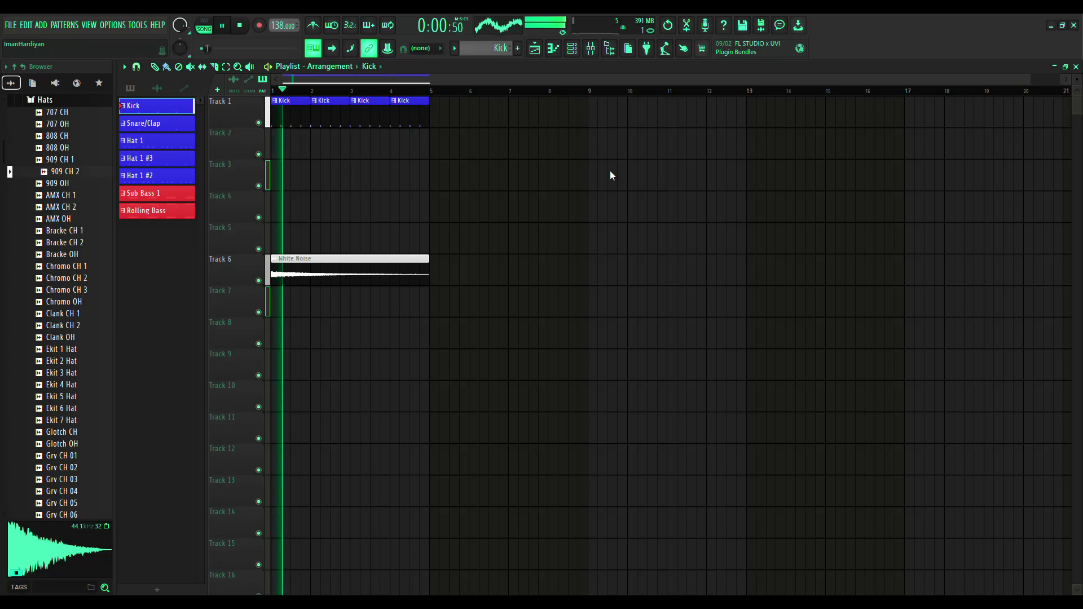
{"action": "key", "text": "ctrl+shift+c"}
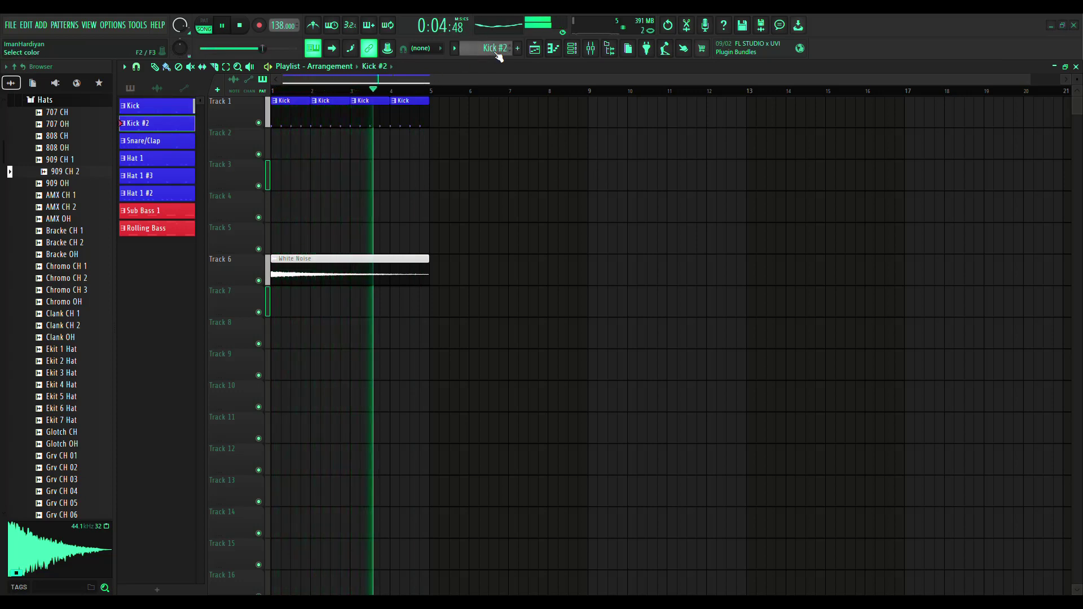
{"action": "type", "text": "Sidechains"}
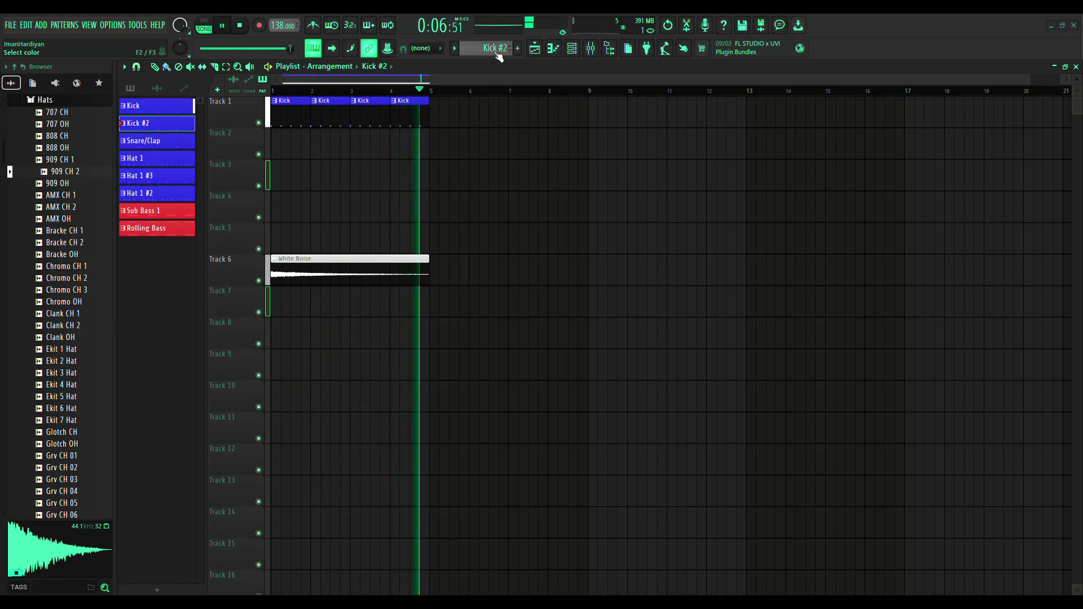
{"action": "key", "text": "Return"}
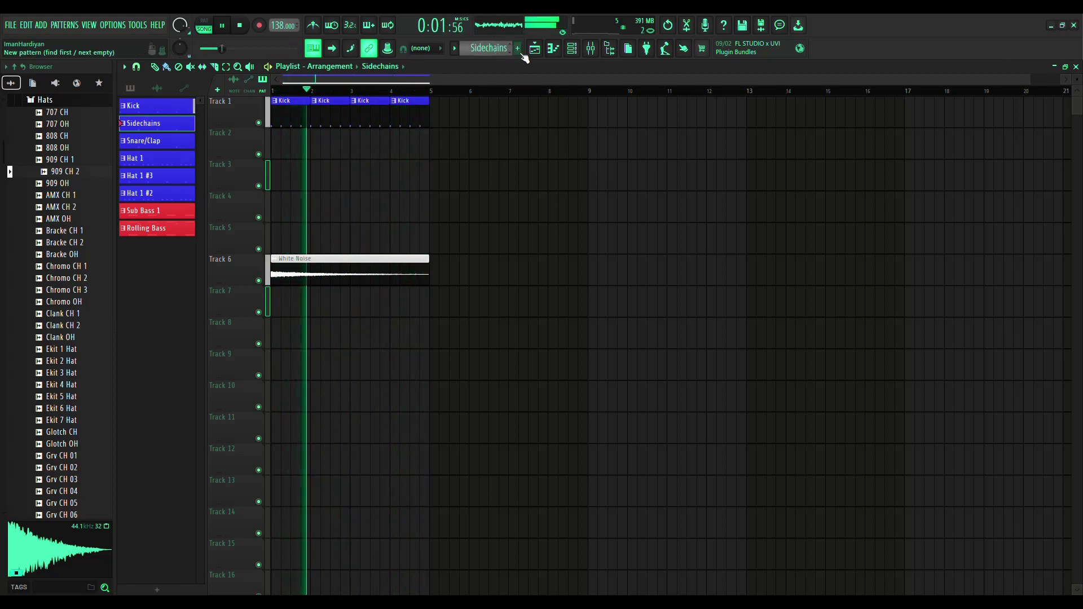
In the Sidechains pattern, put the kick trigger on steps 1, 5, 9 and 13 of channel 10 instead of channel 1
{"action": "key", "text": "F6"}
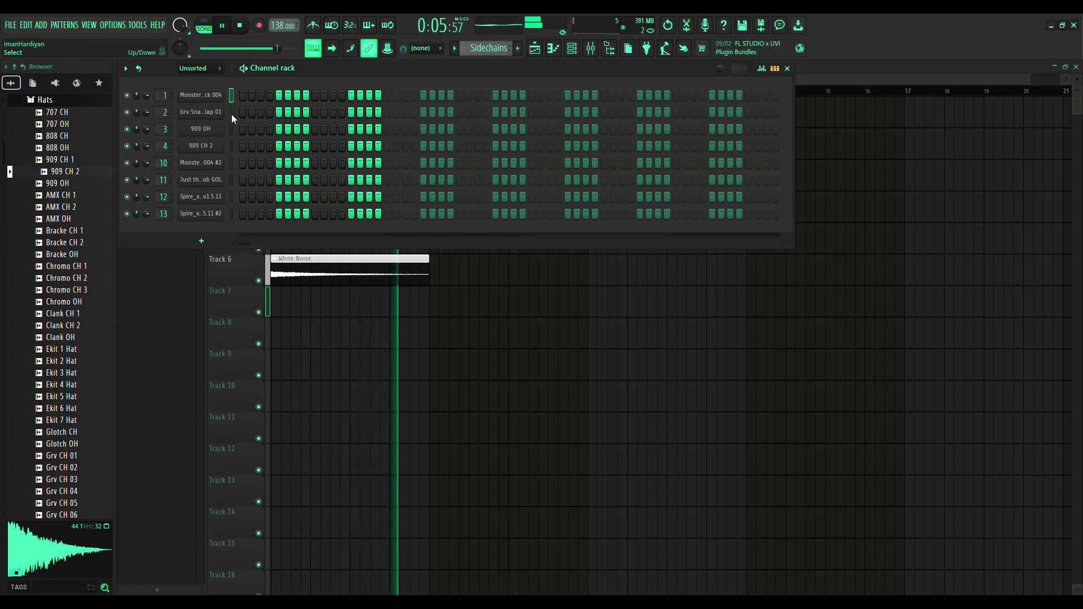
{"action": "left_click", "coordinate": [231, 164]}
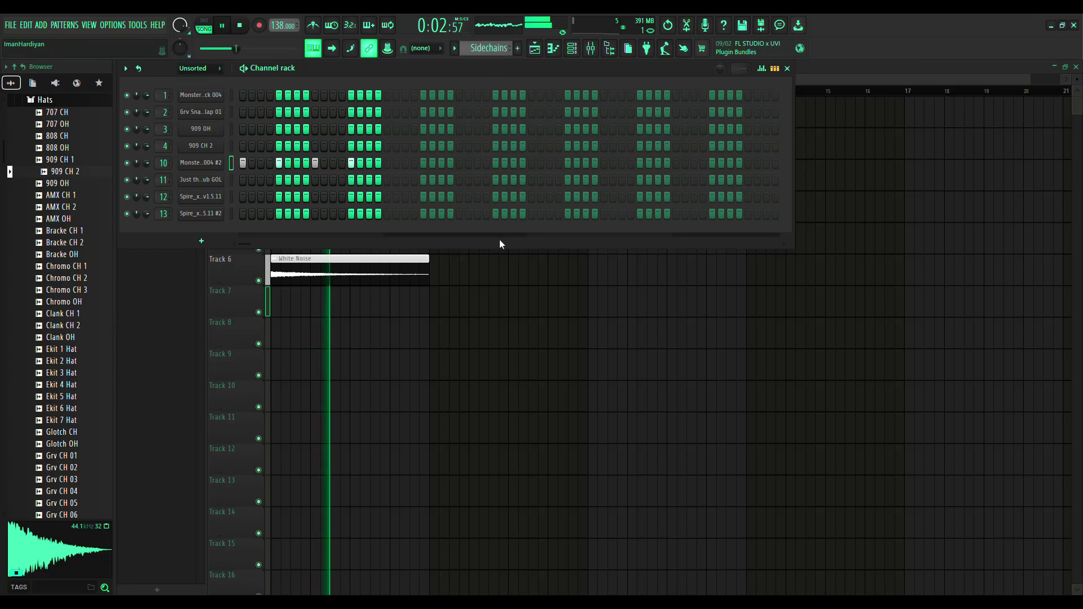
{"action": "left_click", "coordinate": [544, 57]}
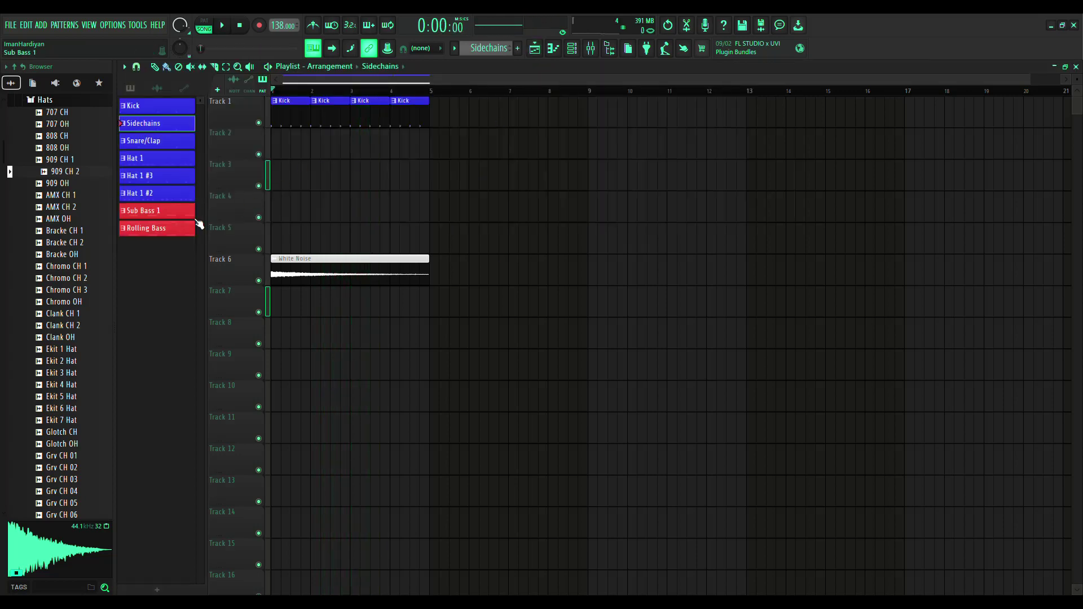
Place Sub Bass 1 clips across bars 1 to 4 on Track 7 and move the White Noise clip to Track 10
{"action": "left_click", "coordinate": [586, 49]}
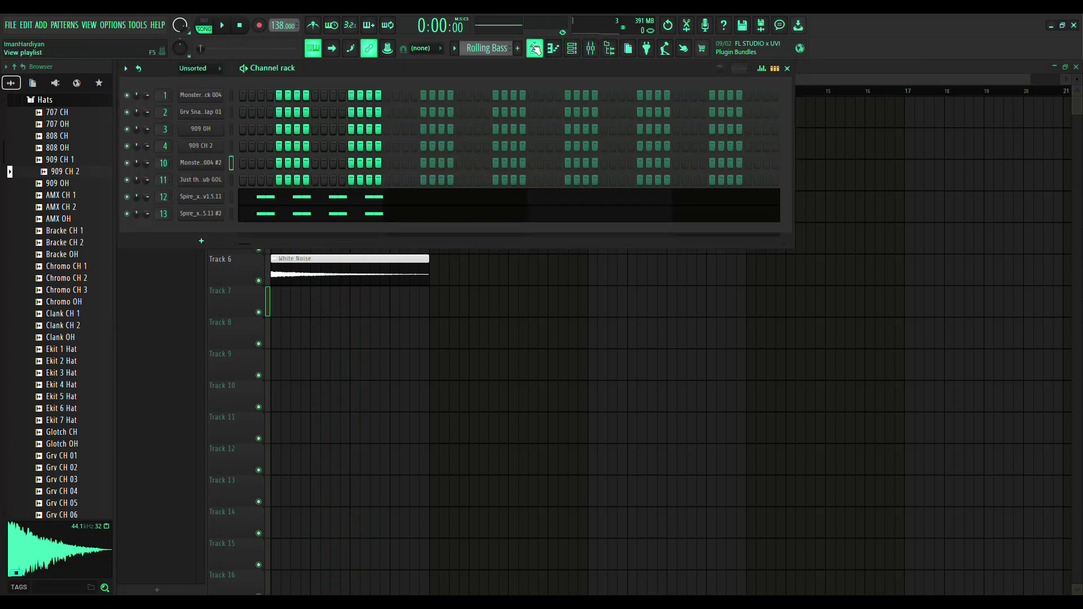
{"action": "left_click", "coordinate": [536, 49]}
{"action": "key", "text": "space"}
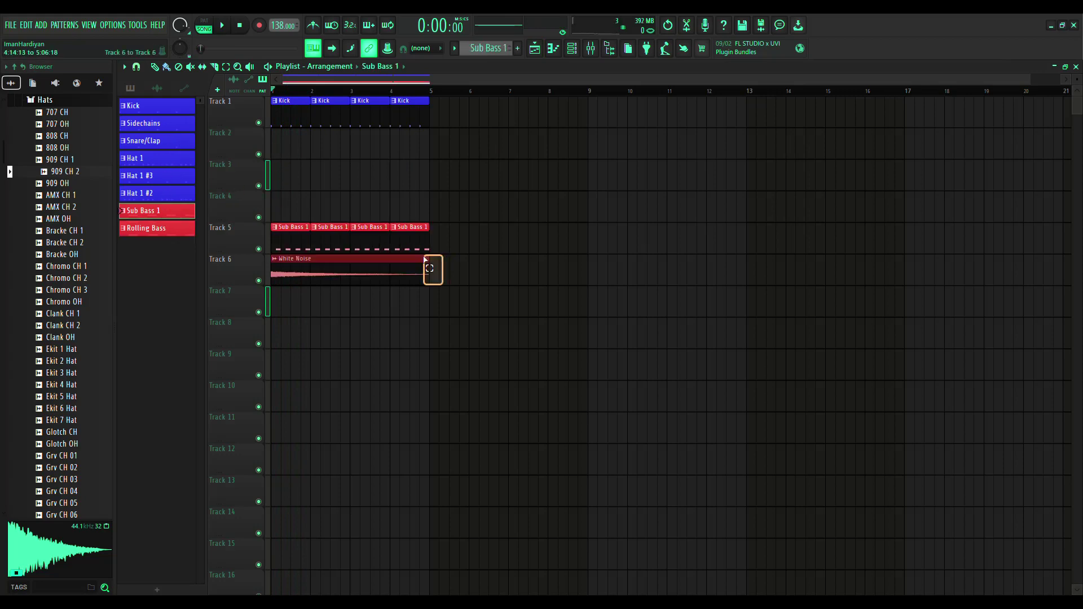
{"action": "left_click_drag", "start_coordinate": [290, 299], "coordinate": [296, 396]}
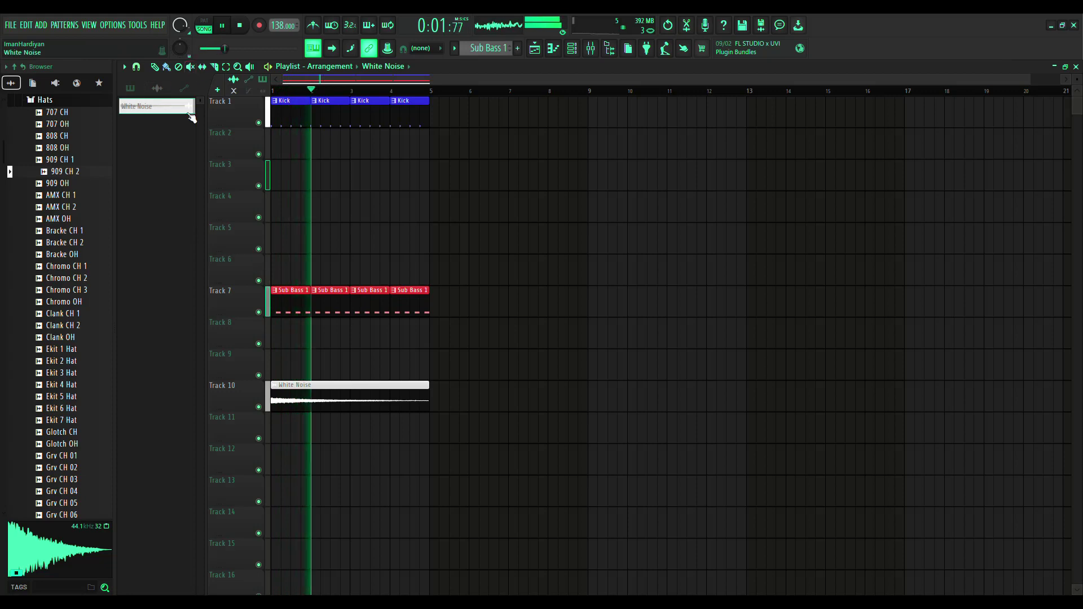
Place Rolling Bass pattern clips across bars 1 to 4 on Track 8
{"action": "left_click", "coordinate": [140, 90]}
{"action": "left_click", "coordinate": [156, 228]}
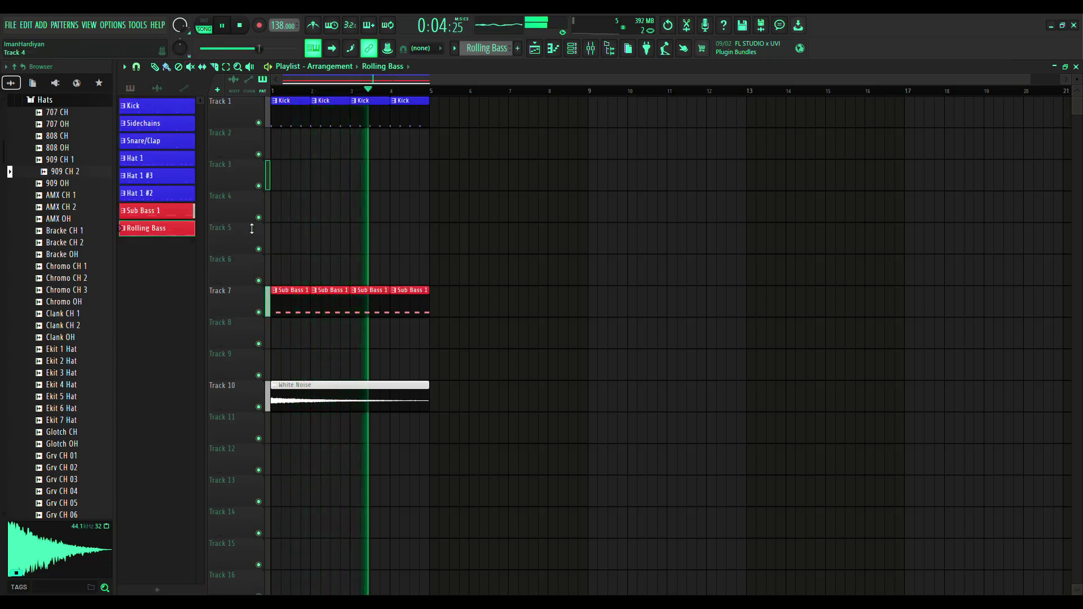
{"action": "left_click", "coordinate": [280, 339]}
{"action": "mouse_move", "coordinate": [279, 339]}
{"action": "left_mouse_down"}
{"action": "mouse_move", "coordinate": [420, 345]}
{"action": "mouse_move", "coordinate": [268, 334]}
{"action": "left_mouse_up"}
{"action": "key", "text": "shift+Left"}
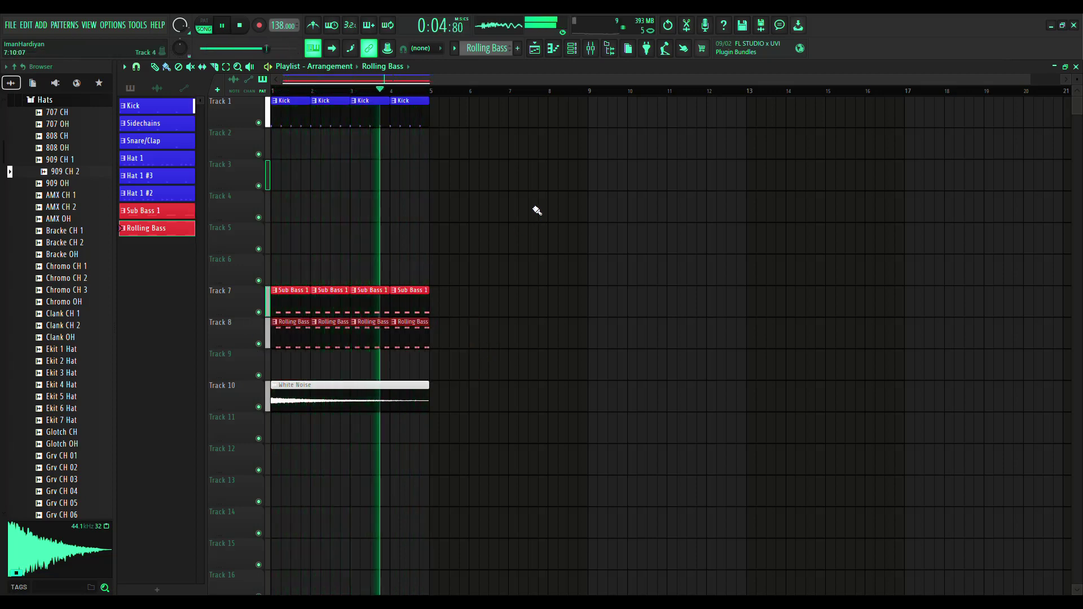
Duplicate the Kick, Sub Bass 1 and Rolling Bass clips until they fill bars 1 to 16
{"action": "left_click_drag", "start_coordinate": [534, 346], "coordinate": [270, 99]}
{"action": "key", "text": "ctrl+b"}
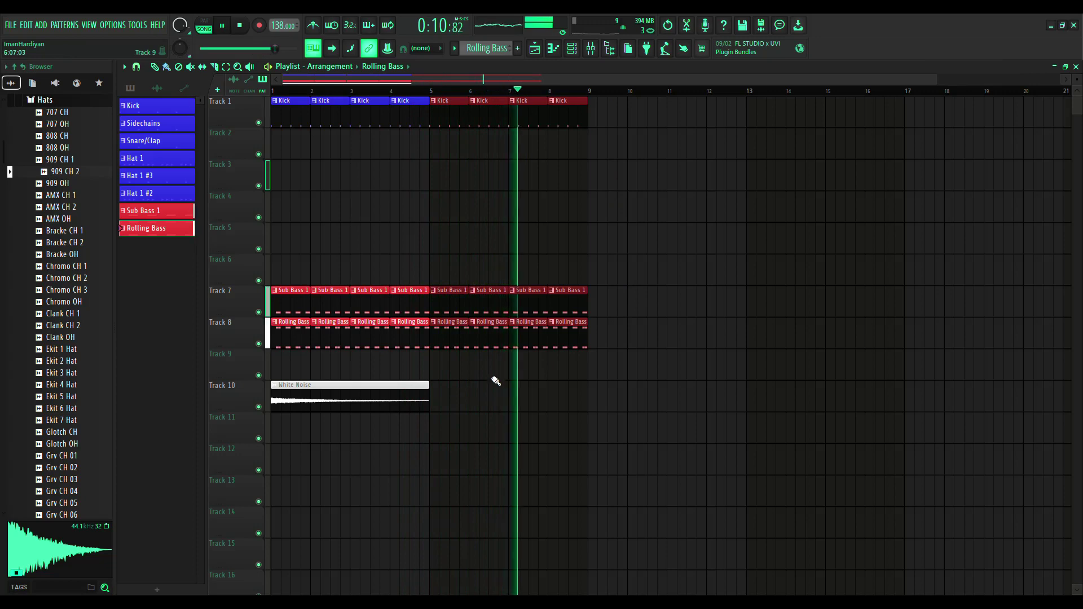
{"action": "left_click_drag", "start_coordinate": [684, 346], "coordinate": [270, 97]}
{"action": "key", "text": "ctrl+b"}
Place Hat 1 #3 pattern clips across bars 9 to 16 on Track 2
{"action": "left_click", "coordinate": [513, 164]}
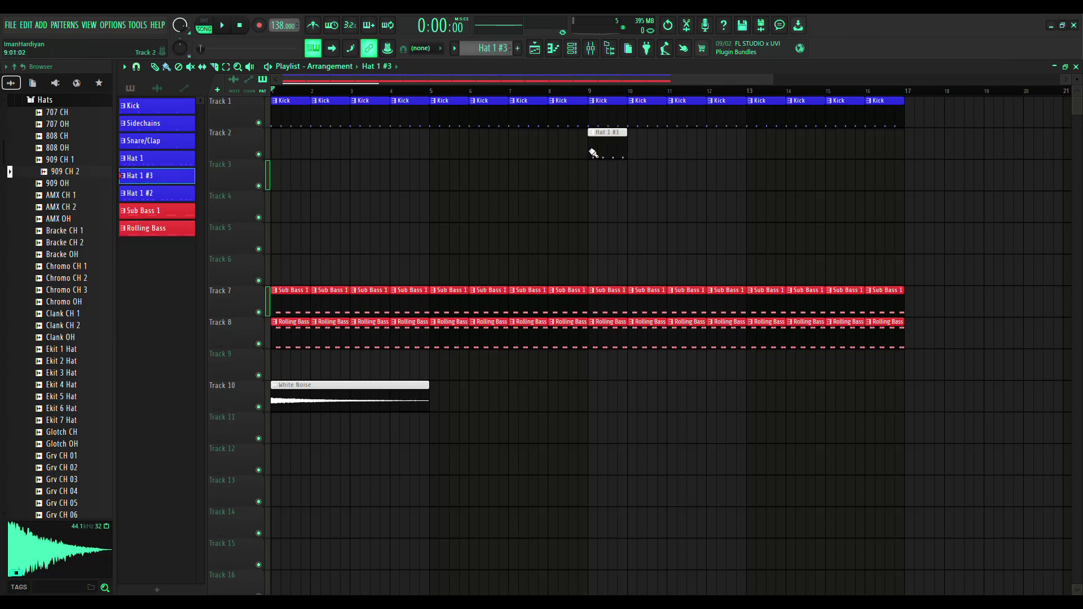
{"action": "left_click_drag", "start_coordinate": [593, 153], "coordinate": [789, 153]}
{"action": "left_click_drag", "start_coordinate": [861, 152], "coordinate": [881, 150]}
Play the arrangement and place Sidechains pattern clips across bars 1 to 4 on Track 6
{"action": "key", "text": "space"}
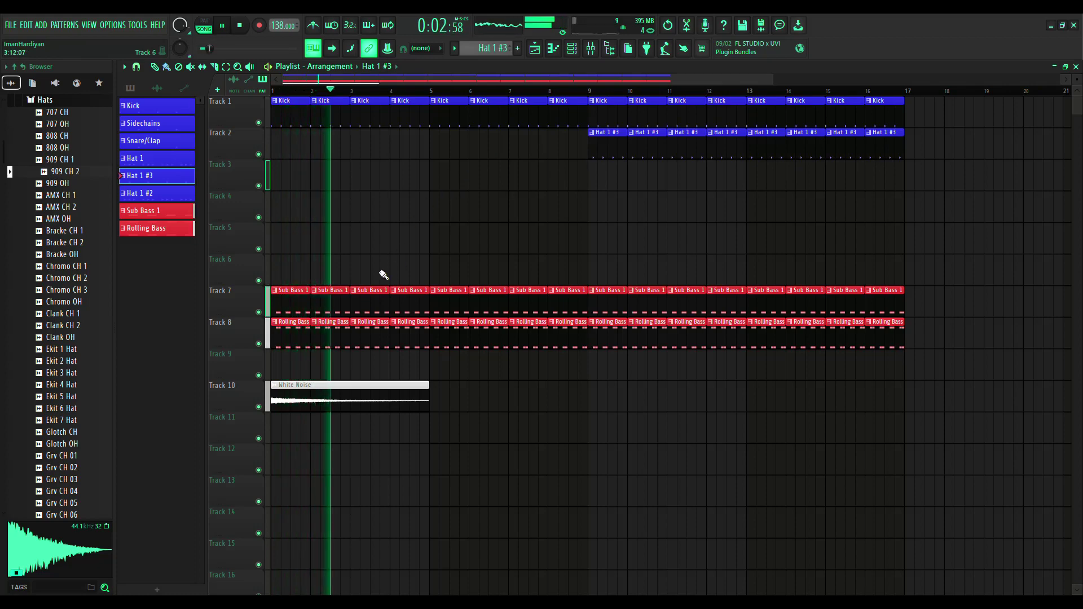
{"action": "left_click", "coordinate": [172, 127]}
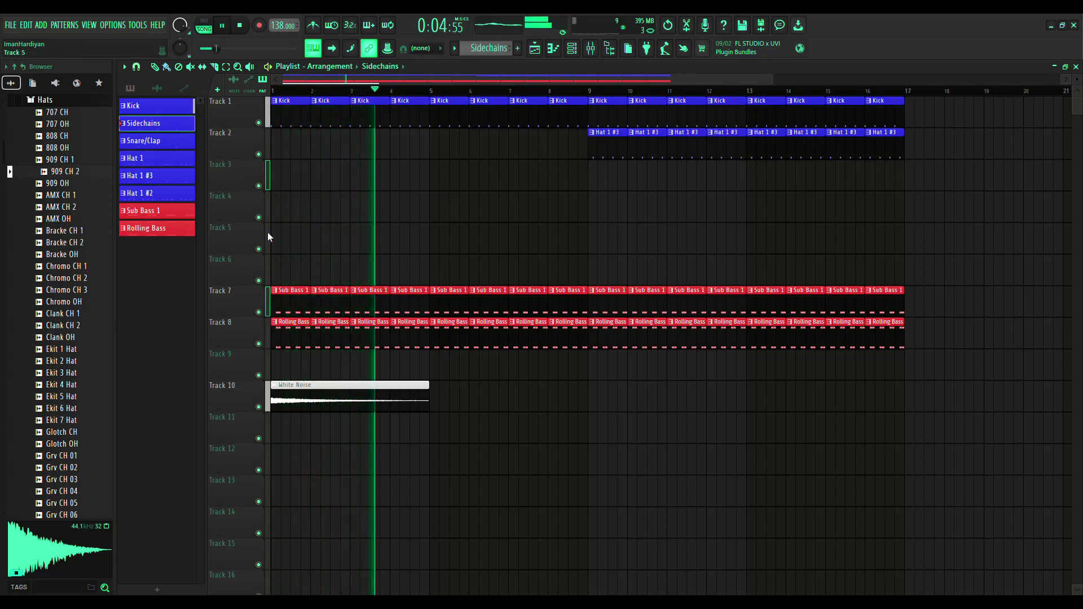
{"action": "left_click_drag", "start_coordinate": [276, 271], "coordinate": [421, 278]}
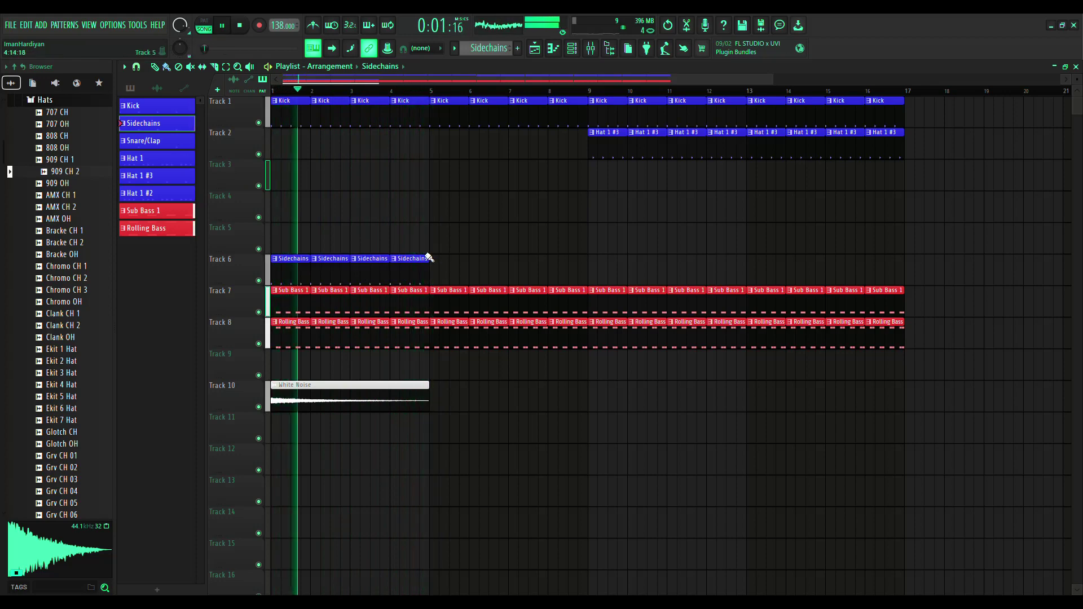
Move all playlist clips one bar later so the arrangement starts at bar 2, play it and deselect the clips
{"action": "left_click_drag", "start_coordinate": [922, 442], "coordinate": [174, 131]}
{"action": "left_click_drag", "start_coordinate": [299, 128], "coordinate": [338, 113]}
{"action": "key", "text": "space"}
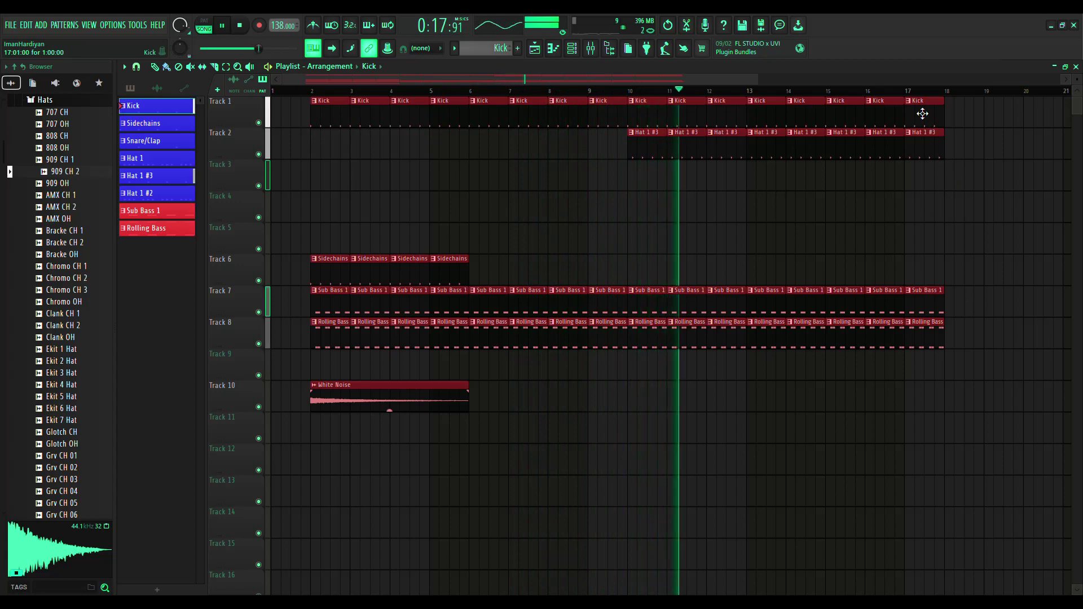
{"action": "left_click", "coordinate": [736, 493], "text": "ctrl"}
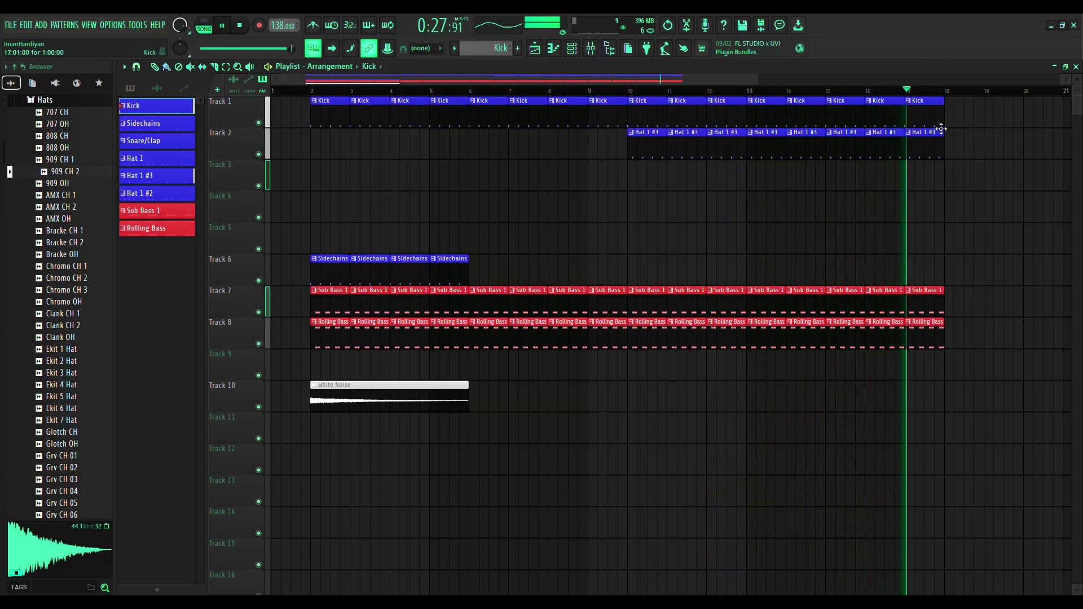
Duplicate all clips from bars 10 to 17 into bars 18 to 25 and add Hat 1 #2 clips over those bars on Track 3
{"action": "key", "text": "space"}
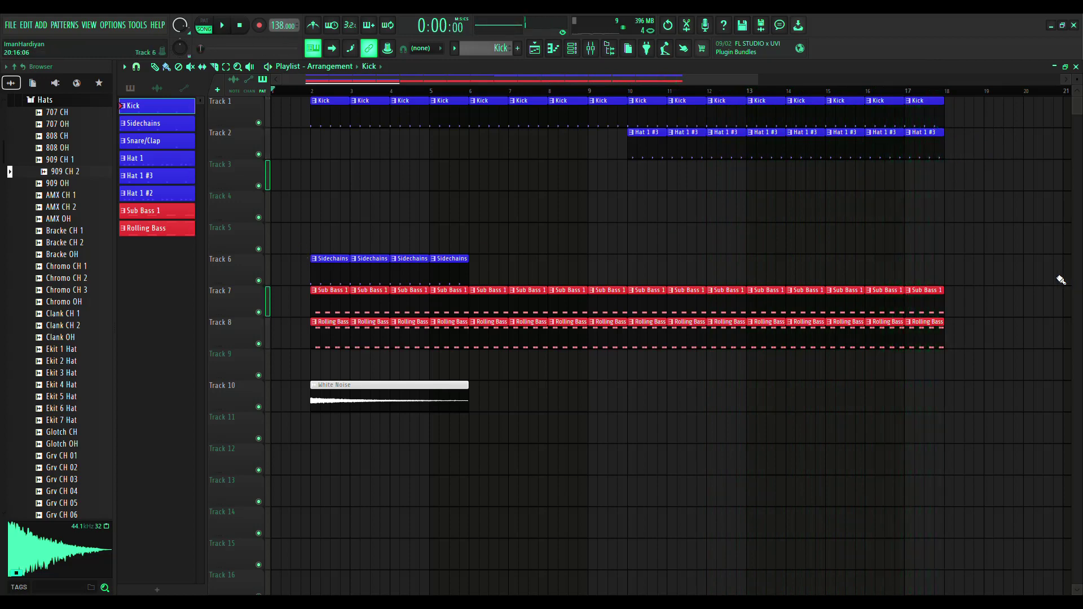
{"action": "left_click_drag", "start_coordinate": [980, 337], "coordinate": [658, 103]}
{"action": "key", "text": "ctrl+b"}
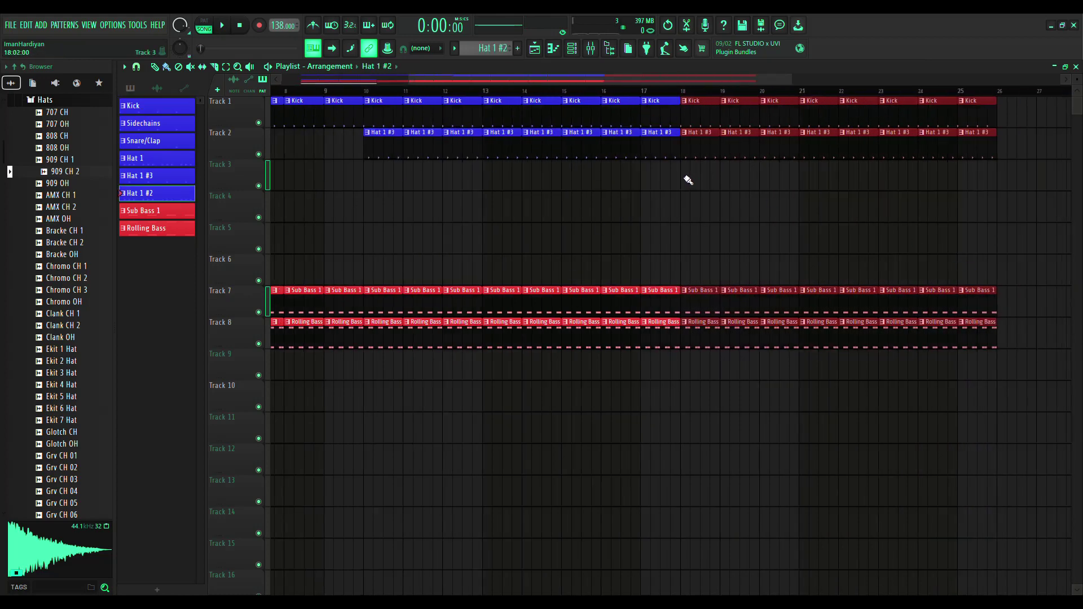
{"action": "left_click_drag", "start_coordinate": [688, 181], "coordinate": [765, 180]}
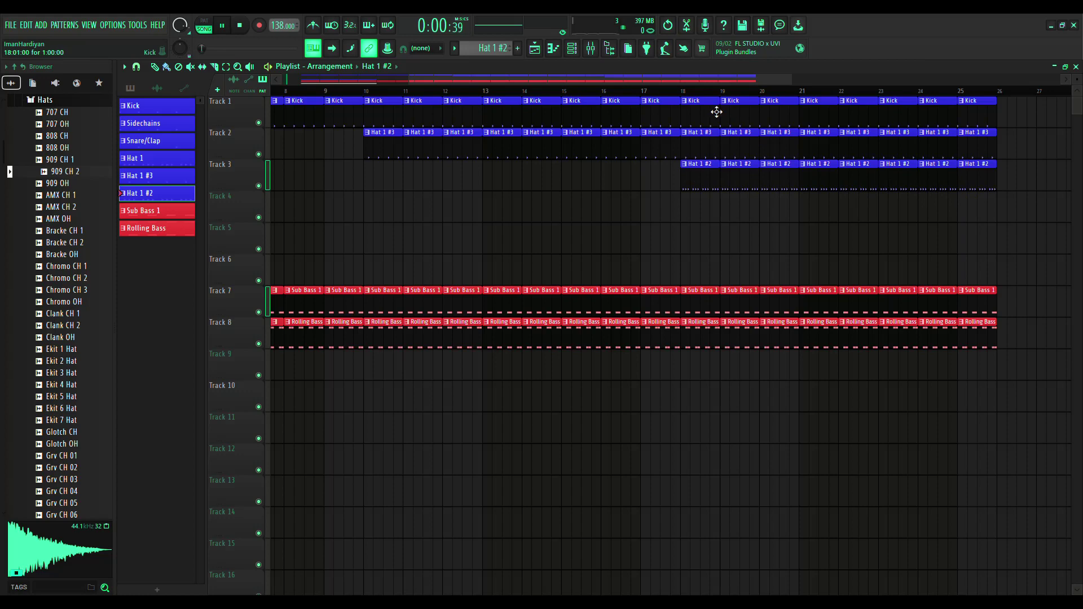
{"action": "left_click", "coordinate": [664, 90]}
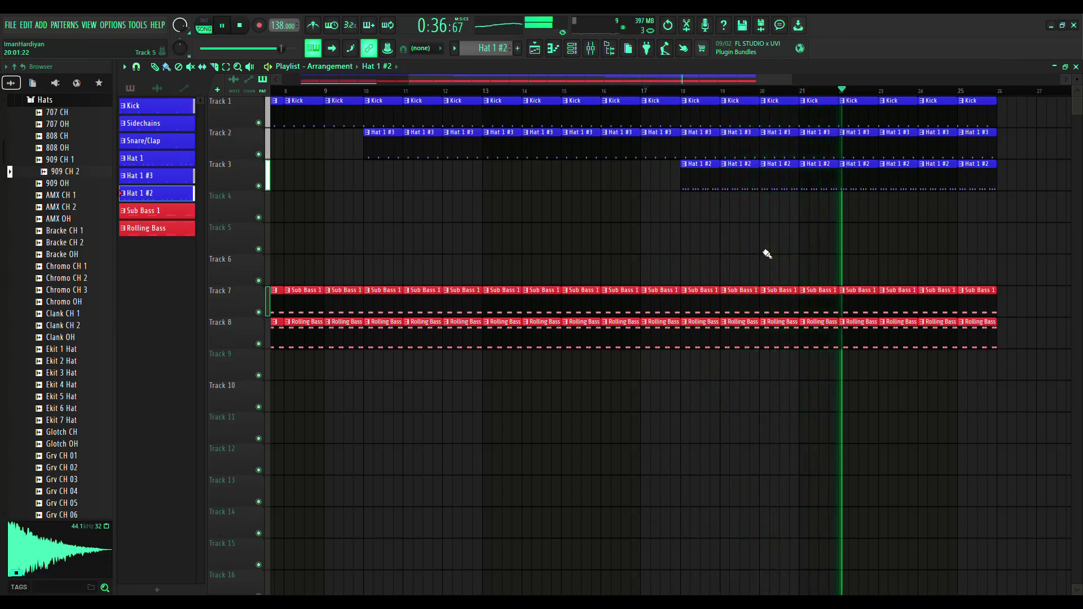
Place Snare/Clap pattern clips across bars 18 to 25 on Track 4 and play the arrangement
{"action": "scroll", "coordinate": [767, 254], "scroll_direction": "down", "scroll_amount": 3}
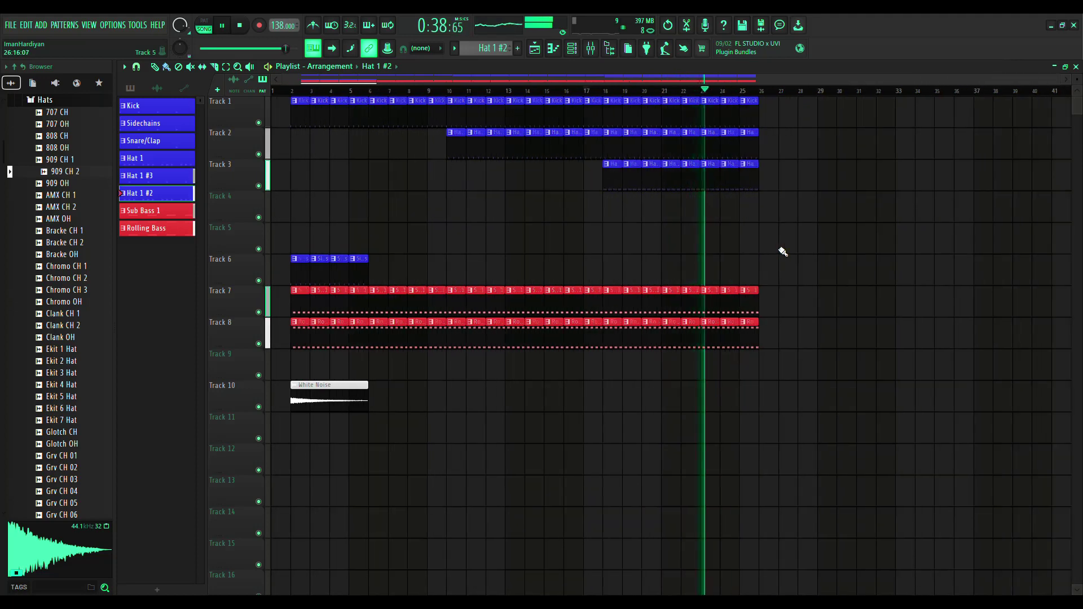
{"action": "scroll", "coordinate": [783, 252], "scroll_direction": "up", "scroll_amount": 3}
{"action": "left_click", "coordinate": [161, 144]}
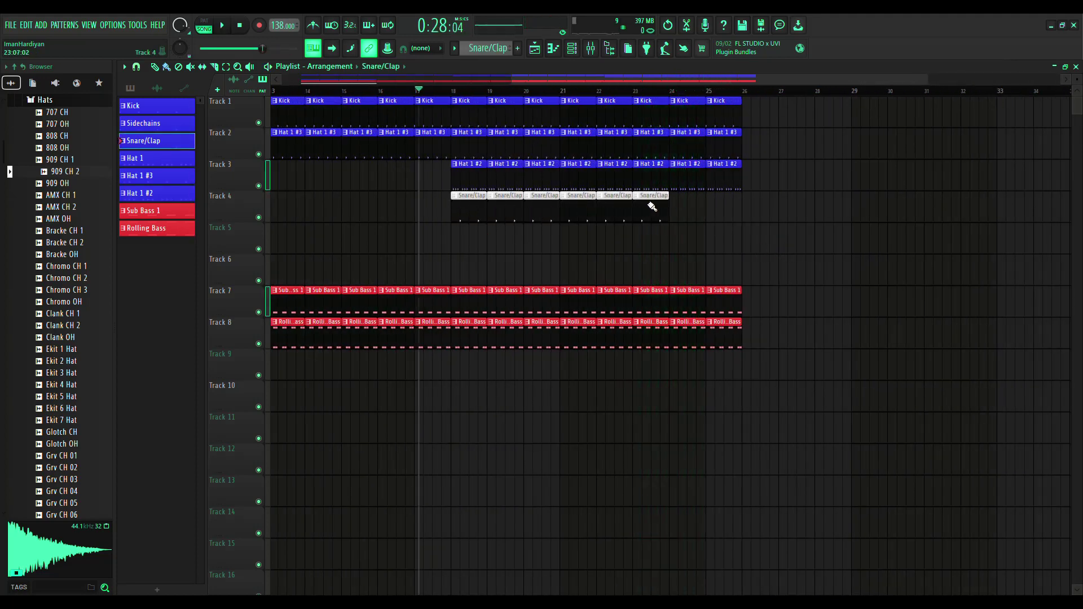
{"action": "left_click_drag", "start_coordinate": [652, 207], "coordinate": [726, 224]}
{"action": "key", "text": "space"}
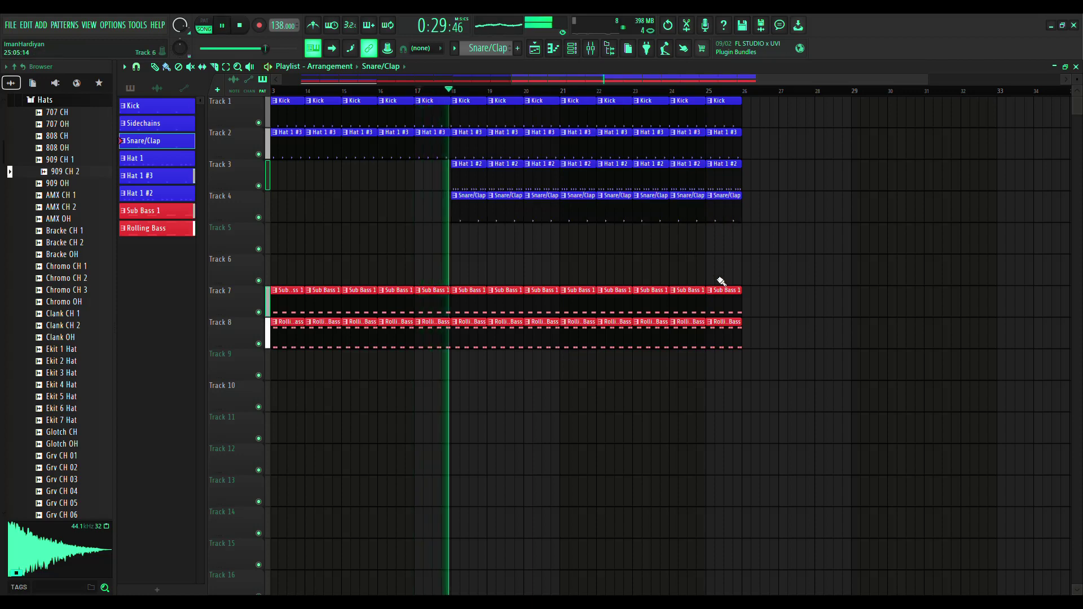
{"action": "key", "text": "space"}
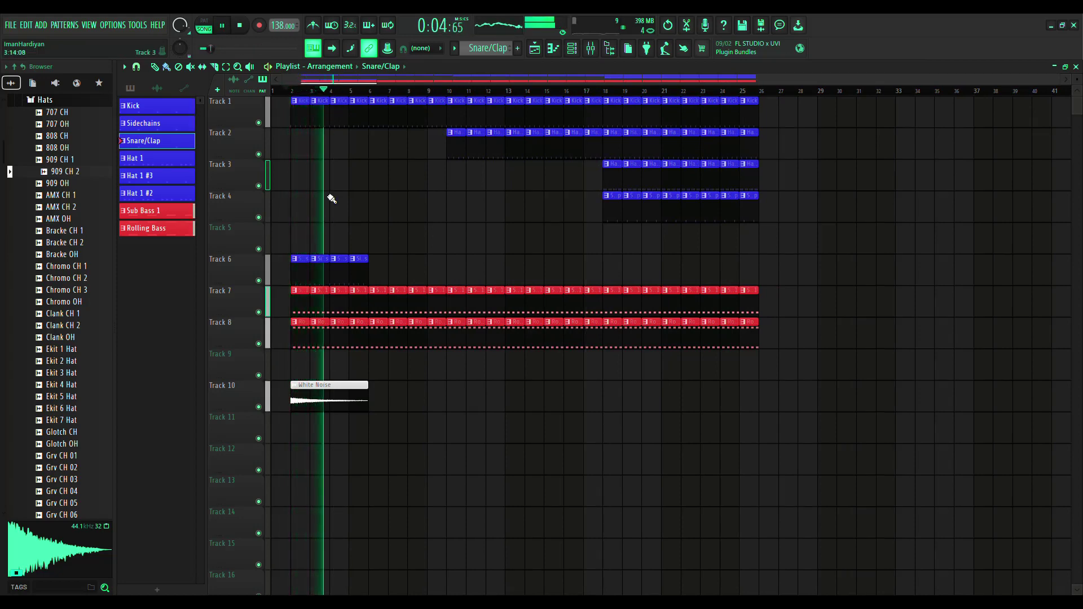
Place a White Noise clip at bar 22 on Track 10 and reverse it as a unique copy
{"action": "left_click", "coordinate": [338, 389]}
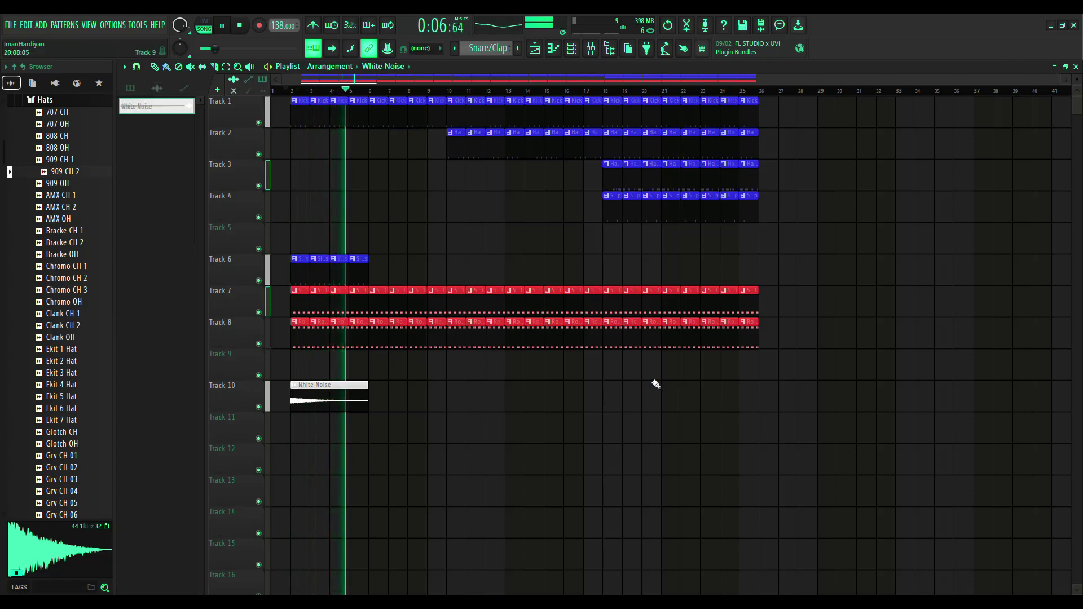
{"action": "left_click", "coordinate": [697, 406]}
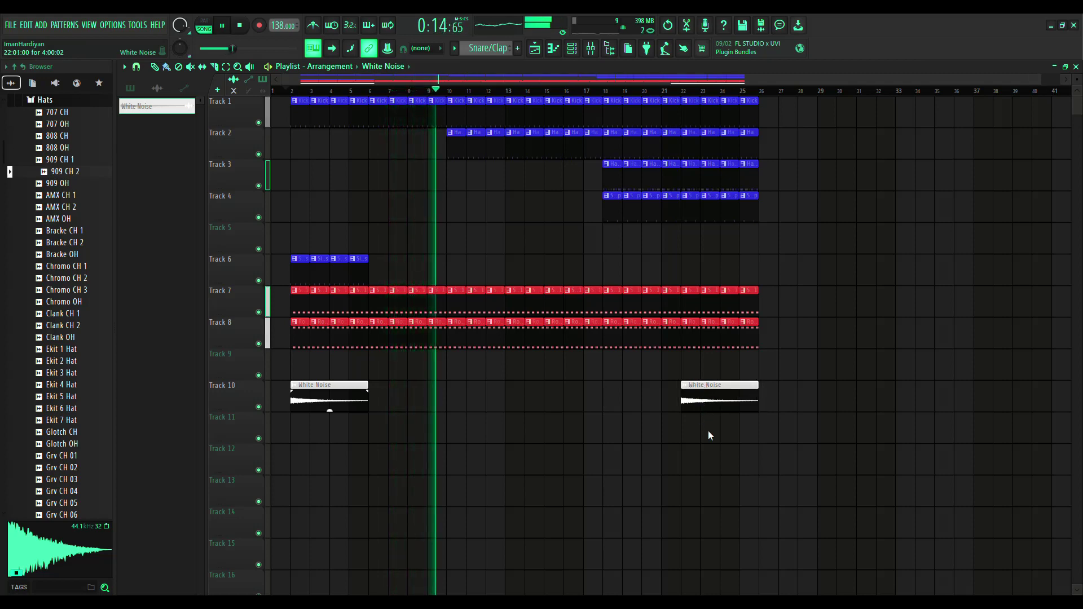
{"action": "double_click", "coordinate": [699, 394]}
{"action": "left_click", "coordinate": [324, 252]}
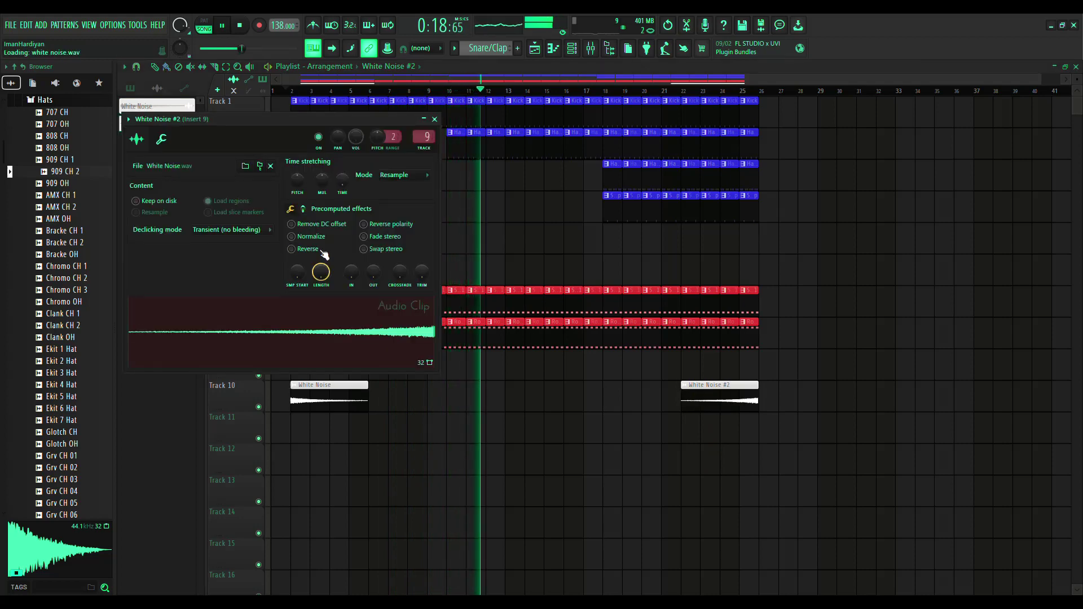
{"action": "left_click", "coordinate": [434, 120]}
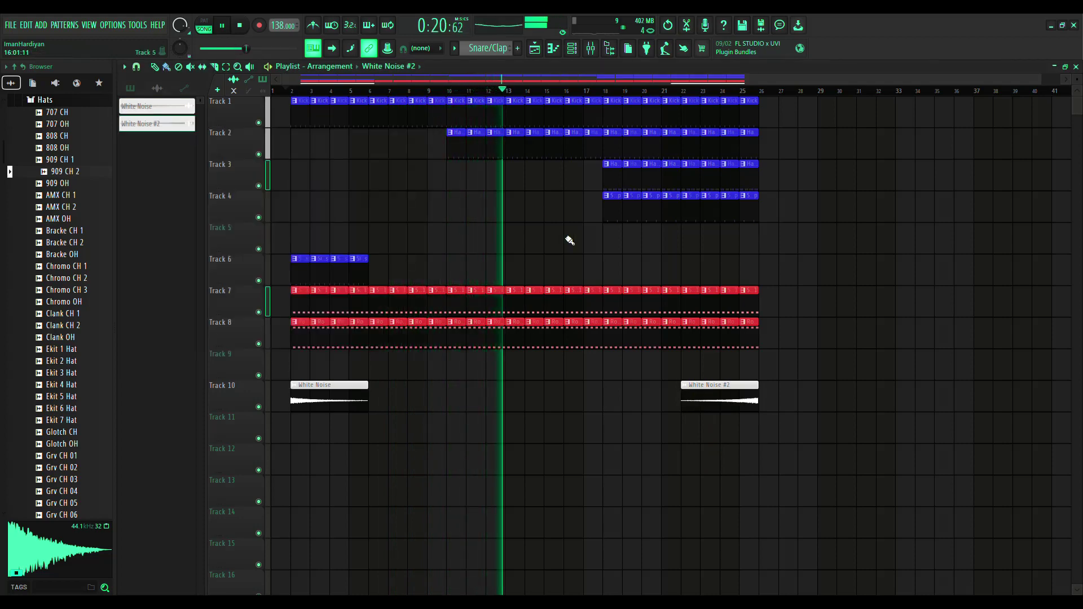
Duplicate the four Sidechains clips on Track 6 until they fill bars 2 to 25
{"action": "left_click", "coordinate": [373, 268]}
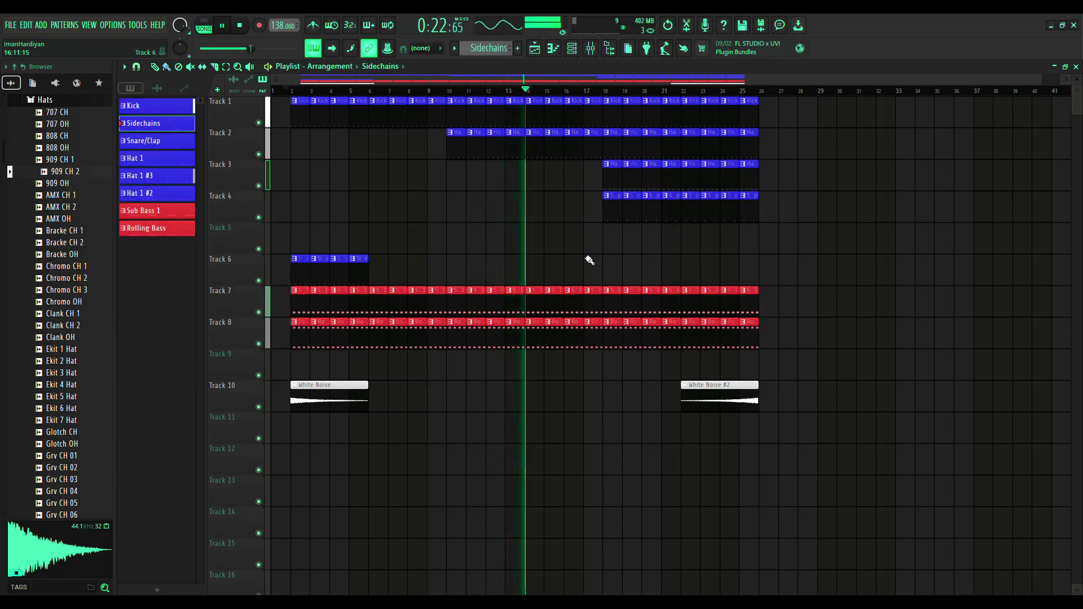
{"action": "left_click_drag", "start_coordinate": [399, 271], "coordinate": [288, 268]}
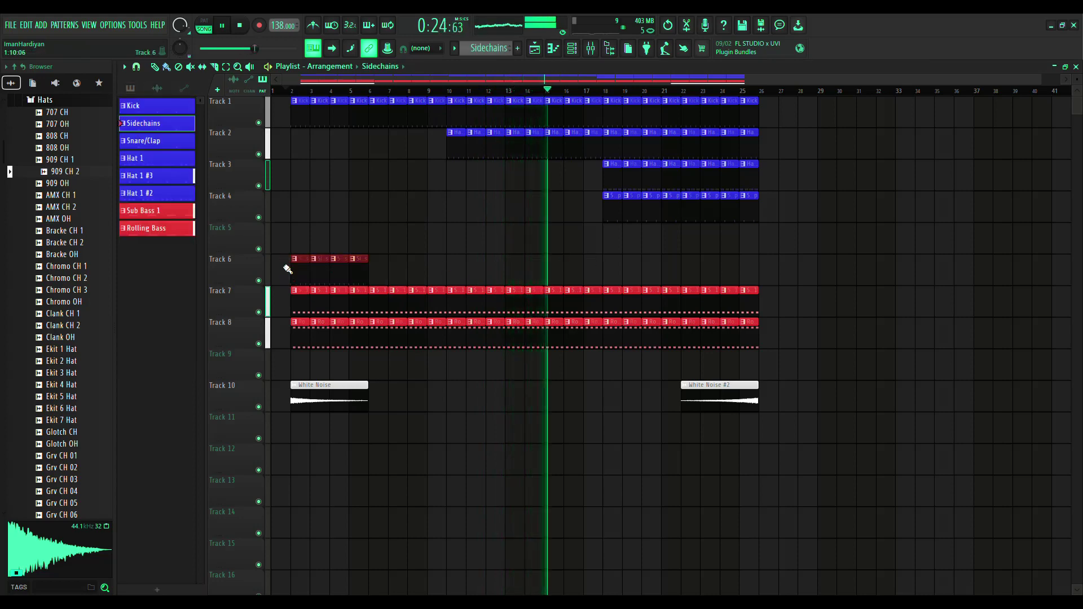
{"action": "key", "text": "ctrl+b"}
{"action": "key", "text": "ctrl+b"}
{"action": "key", "text": "ctrl+b"}
{"action": "key", "text": "ctrl+b"}
{"action": "key", "text": "ctrl+b"}
{"action": "left_click", "coordinate": [816, 288], "text": "ctrl"}
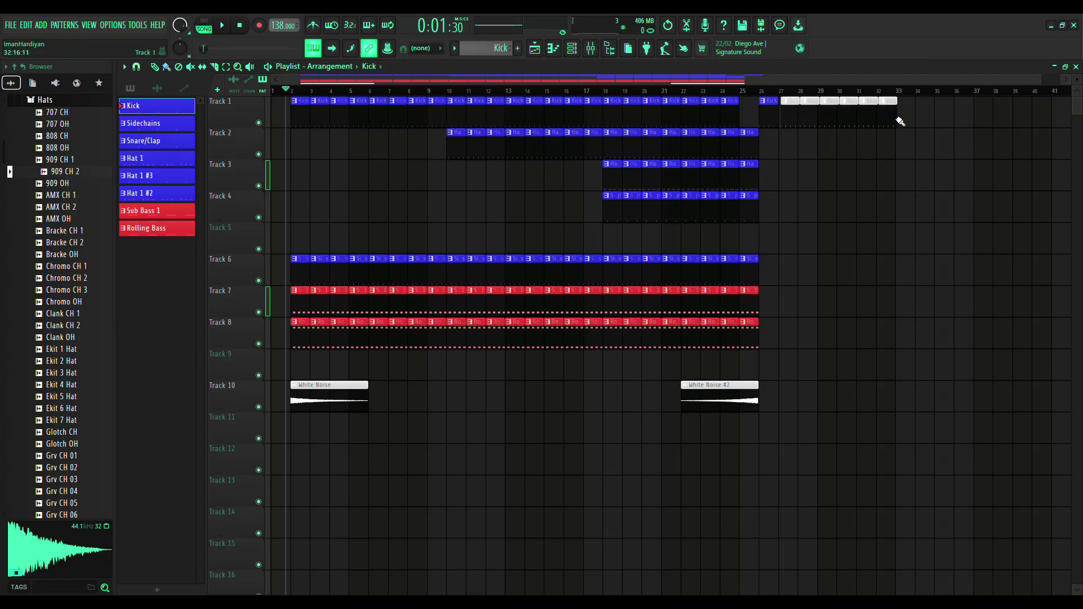
Fill bars 26 to 33 with Kick clips on Track 1 and duplicates of the hat and Snare/Clap clips on Tracks 2 to 4
{"action": "left_click_drag", "start_coordinate": [901, 121], "coordinate": [908, 122]}
{"action": "left_click_drag", "start_coordinate": [798, 113], "coordinate": [792, 115]}
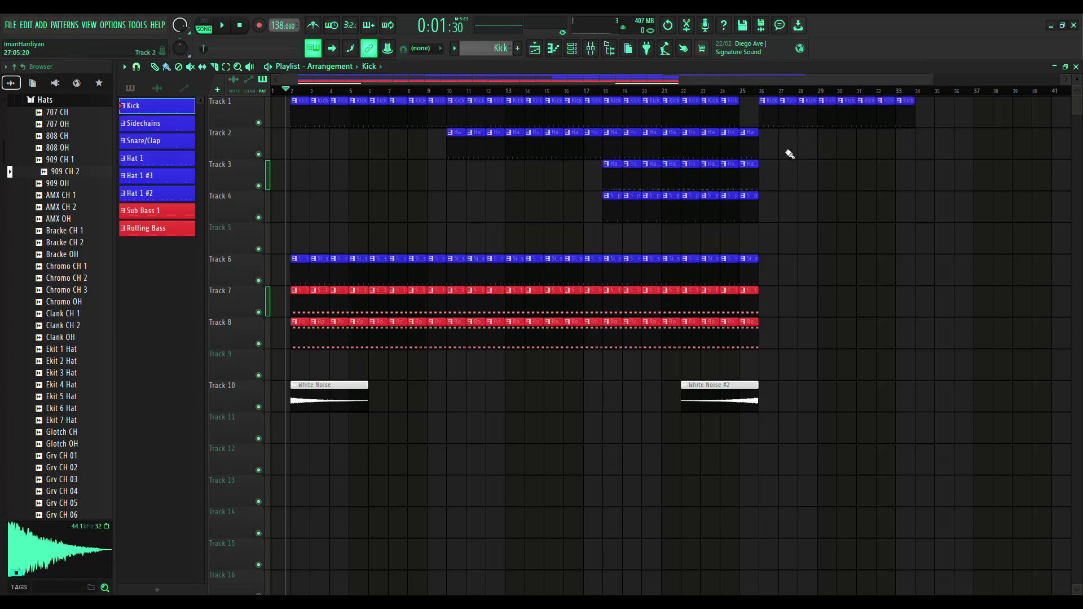
{"action": "left_click_drag", "start_coordinate": [788, 221], "coordinate": [621, 151]}
{"action": "key", "text": "ctrl+b"}
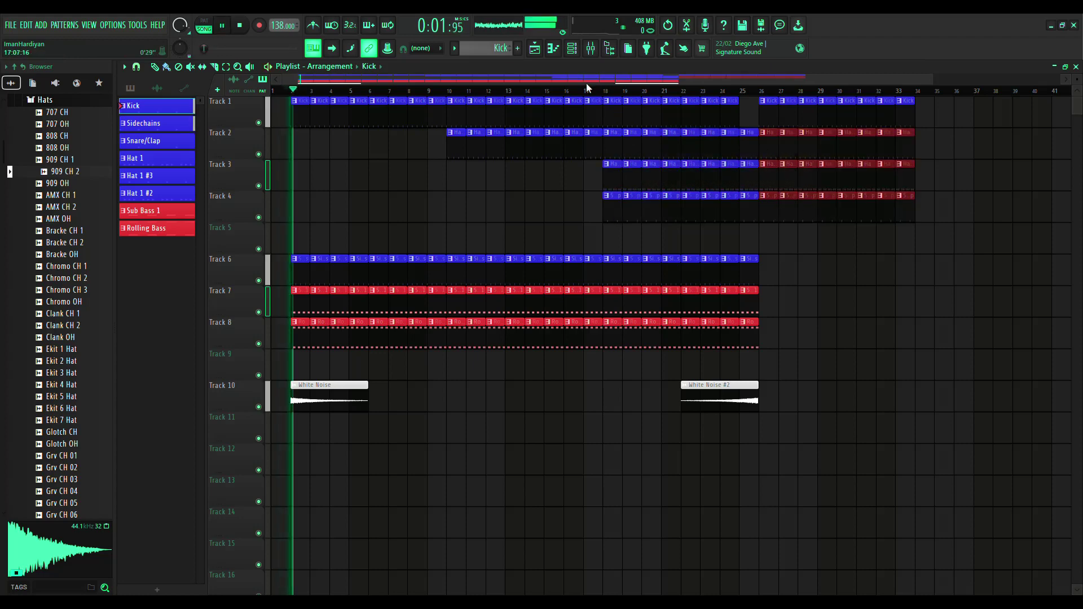
Play the arrangement from bar 18 and again from bar 2
{"action": "left_click", "coordinate": [604, 90]}
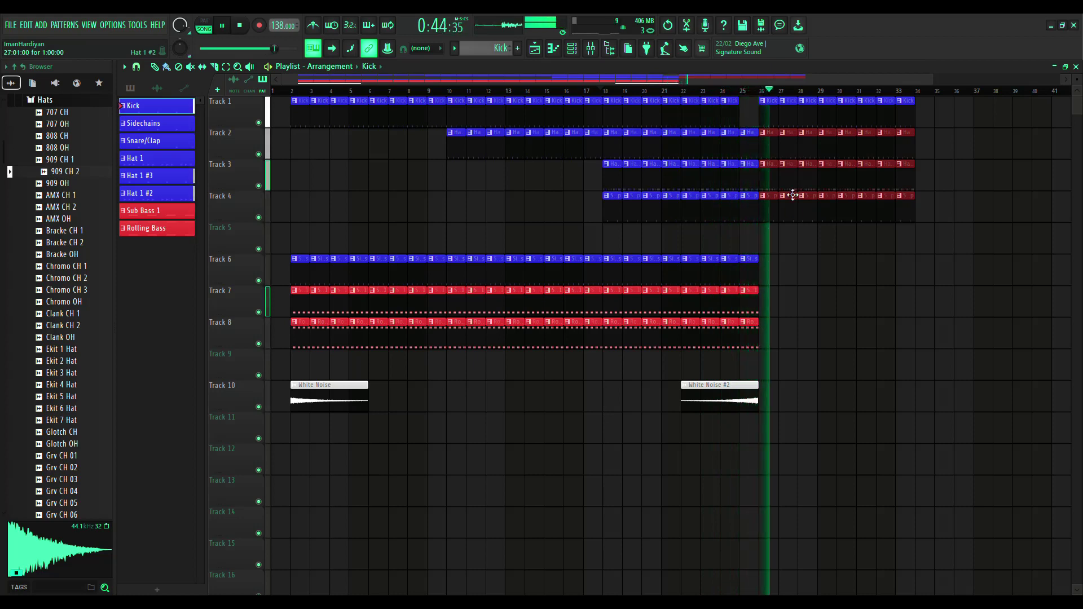
{"action": "key", "text": "space"}
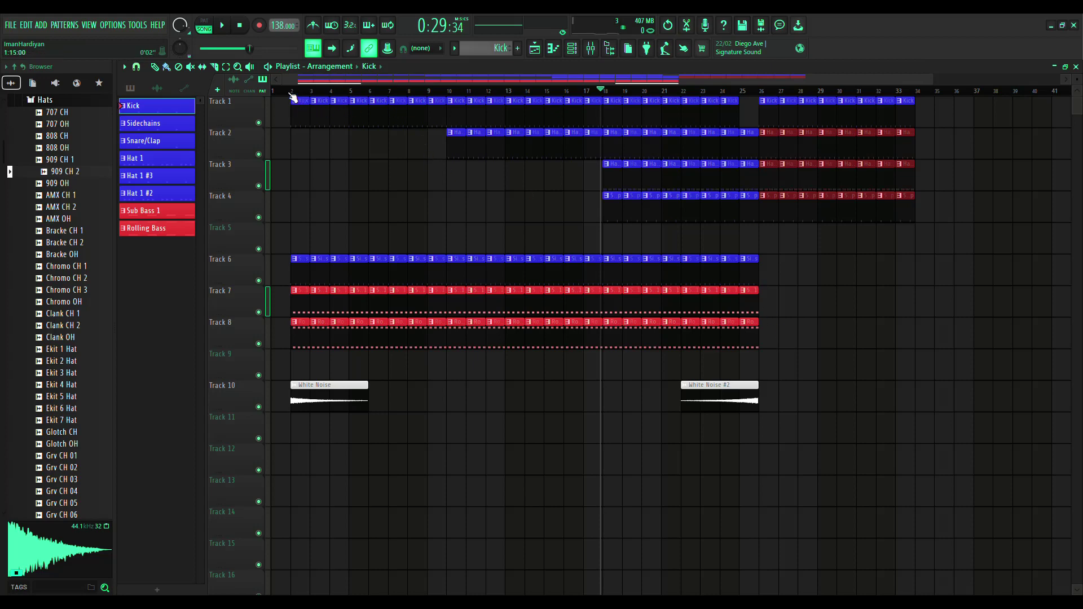
{"action": "left_click", "coordinate": [292, 93]}
{"action": "key", "text": "space"}
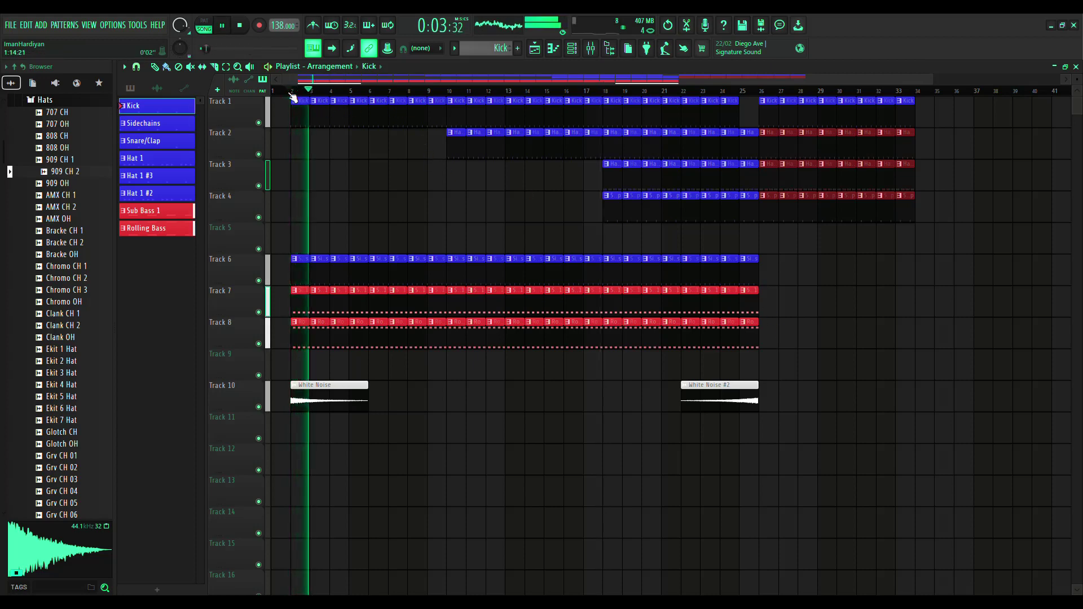
Add a third Spire channel and browse its factory Pads presets
{"action": "key", "text": "F6"}
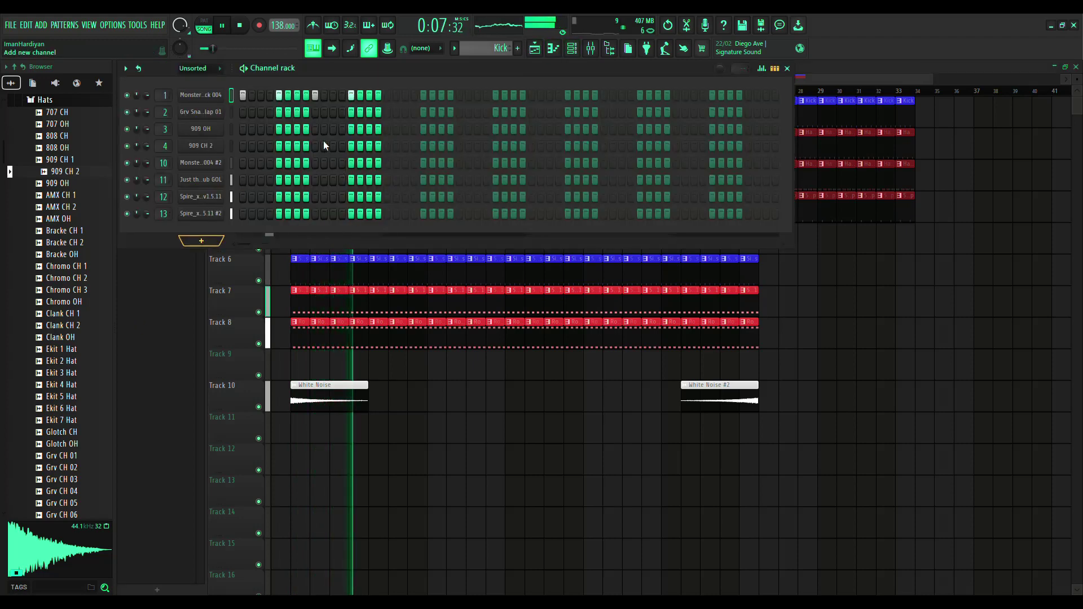
{"action": "left_click", "coordinate": [267, 156]}
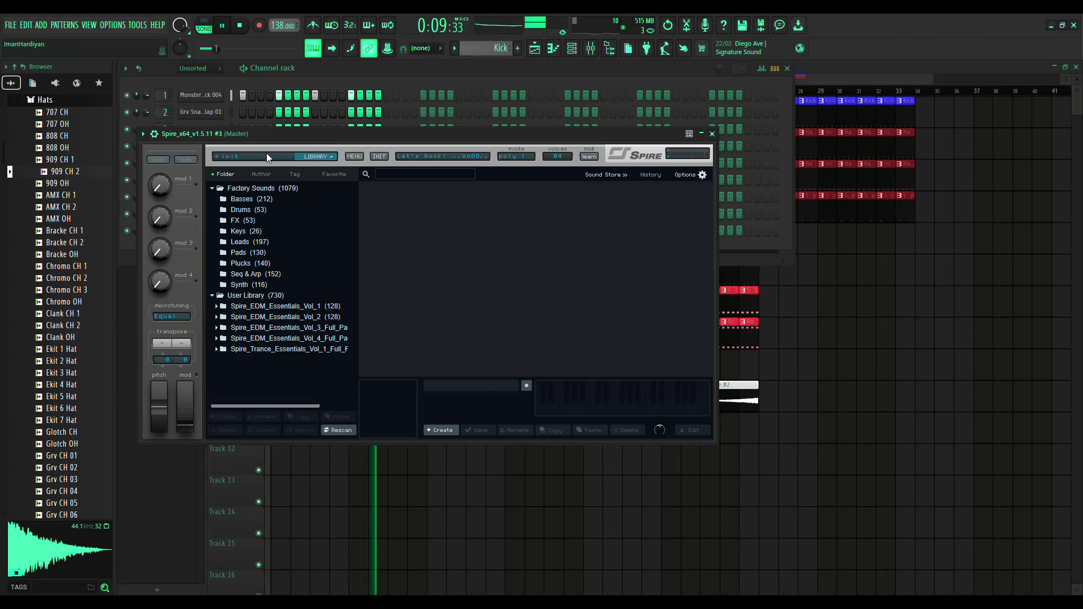
{"action": "left_click", "coordinate": [278, 350]}
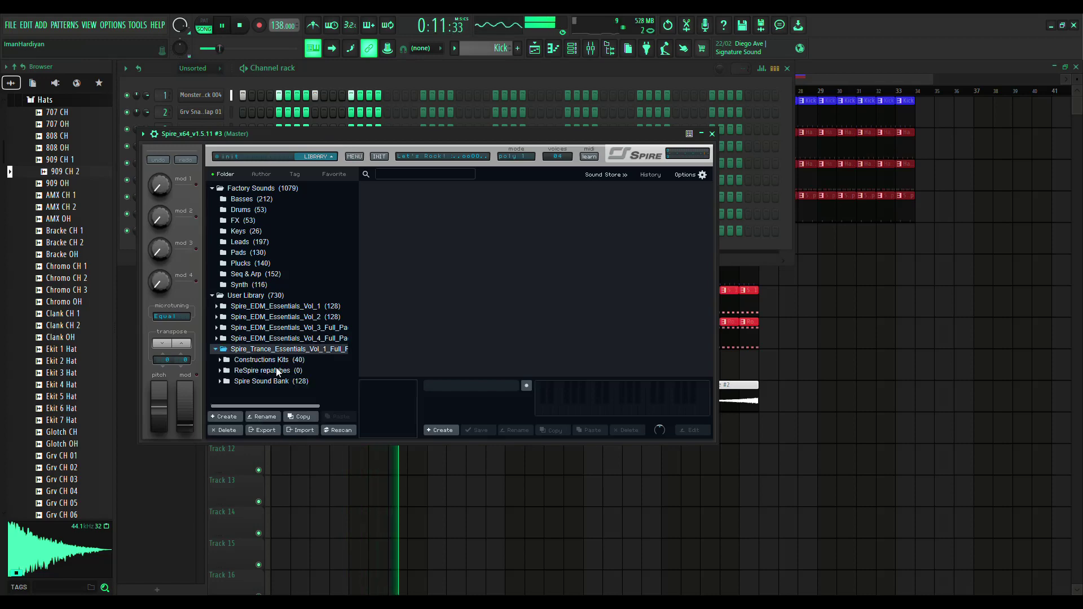
{"action": "left_click", "coordinate": [242, 253]}
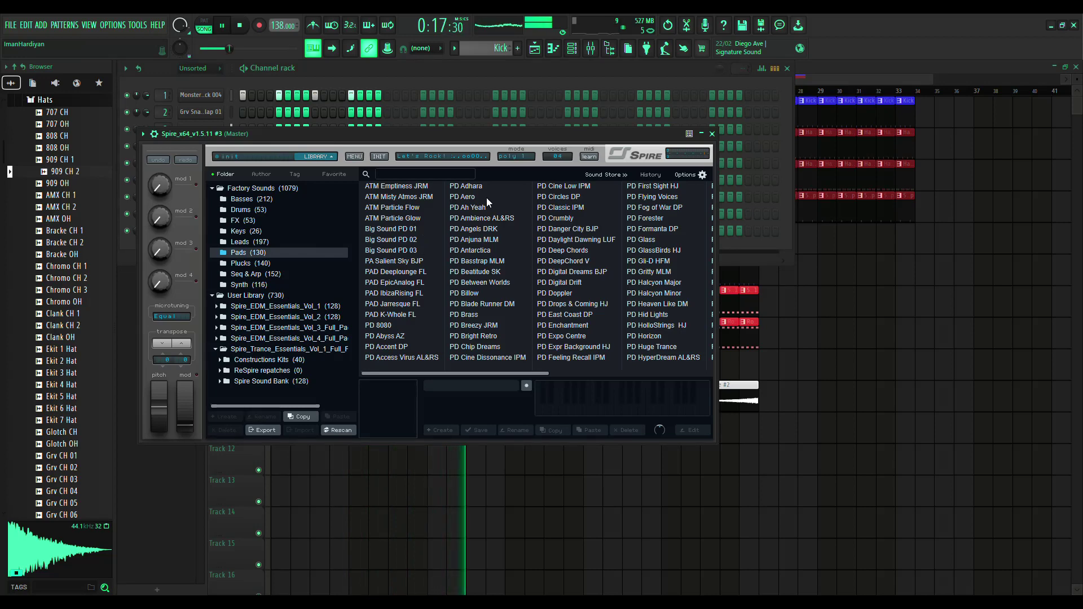
{"action": "left_click_drag", "start_coordinate": [479, 132], "coordinate": [735, 115]}
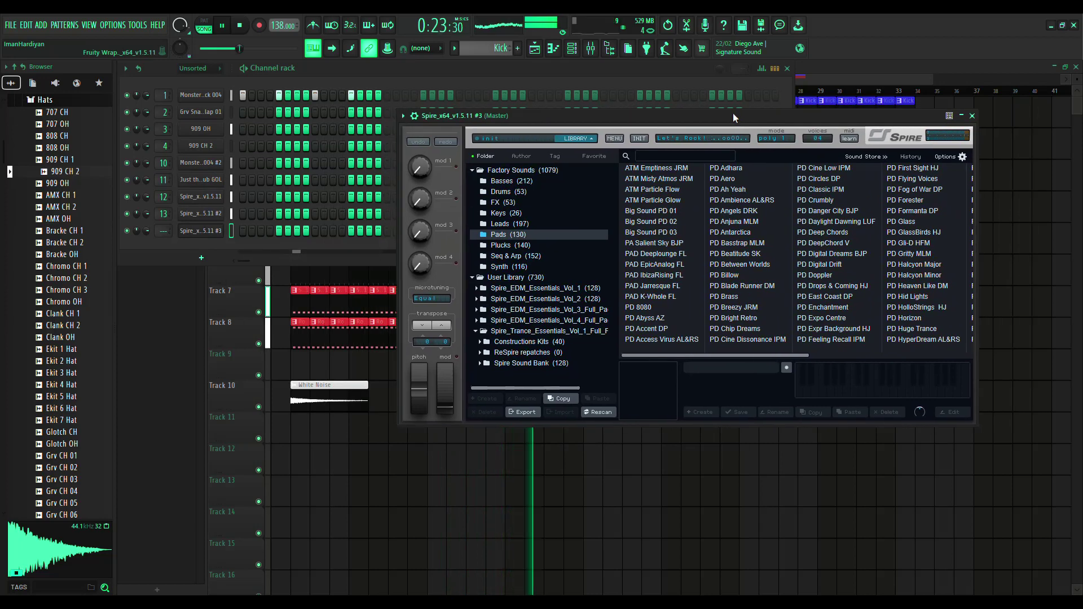
{"action": "left_click_drag", "start_coordinate": [733, 114], "coordinate": [716, 89]}
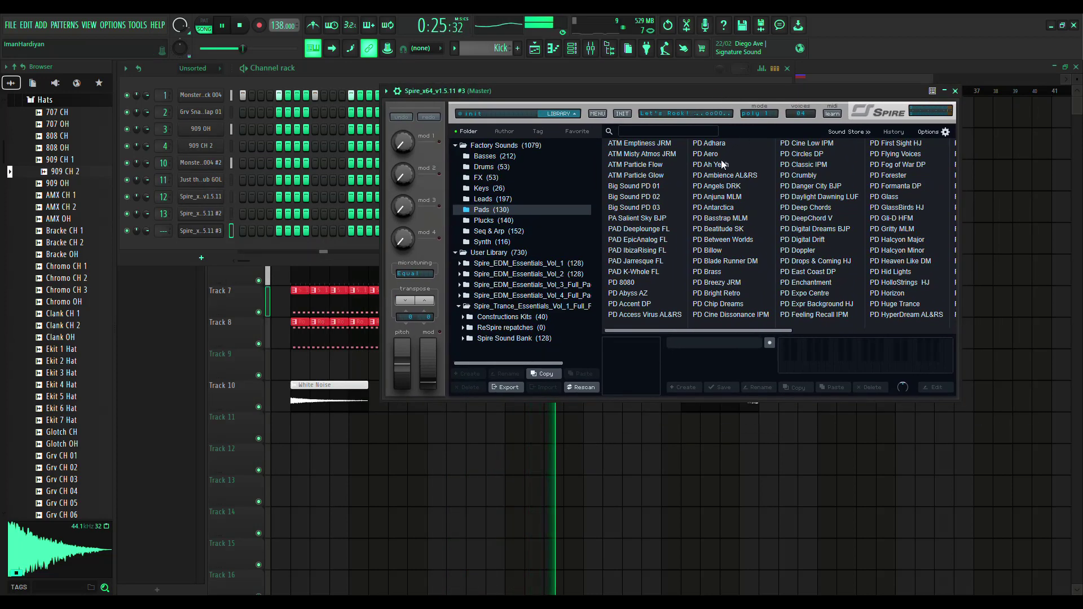
{"action": "left_click_drag", "start_coordinate": [756, 90], "coordinate": [725, 203]}
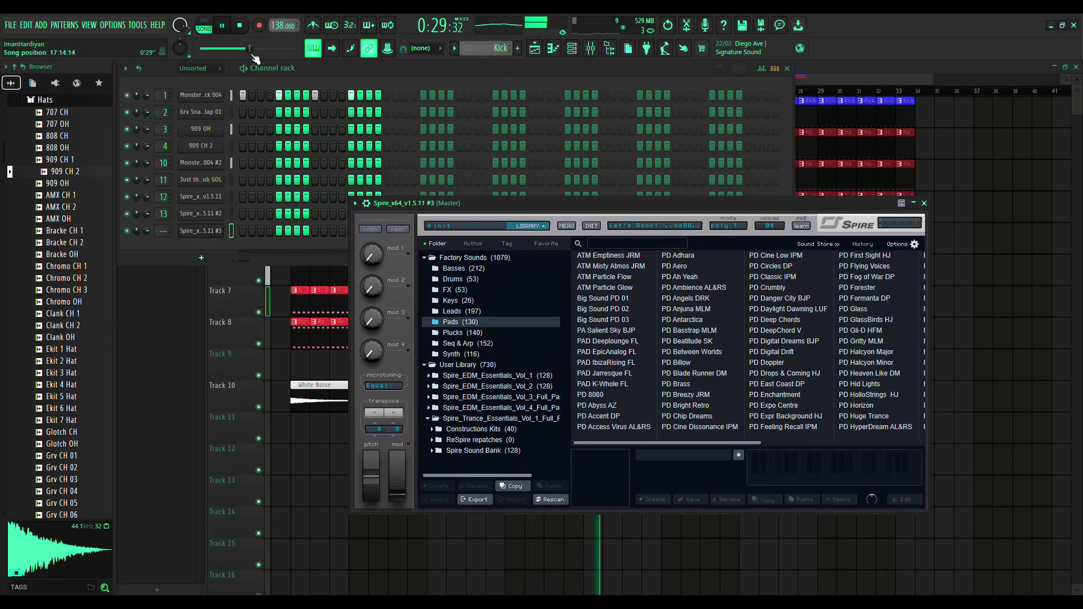
{"action": "left_click_drag", "start_coordinate": [614, 201], "coordinate": [322, 175]}
Duplicate the Sub Bass 1, Rolling Bass and Sidechains clips so they fill bars 26 to 33
{"action": "right_click", "coordinate": [807, 338]}
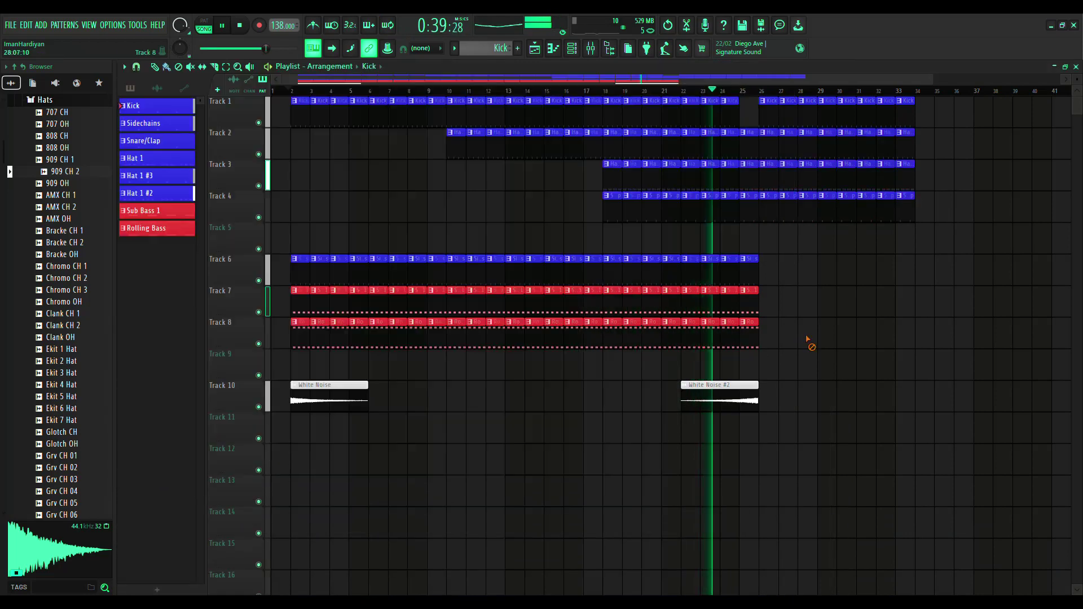
{"action": "left_click_drag", "start_coordinate": [800, 348], "coordinate": [609, 307]}
{"action": "key", "text": "ctrl+b"}
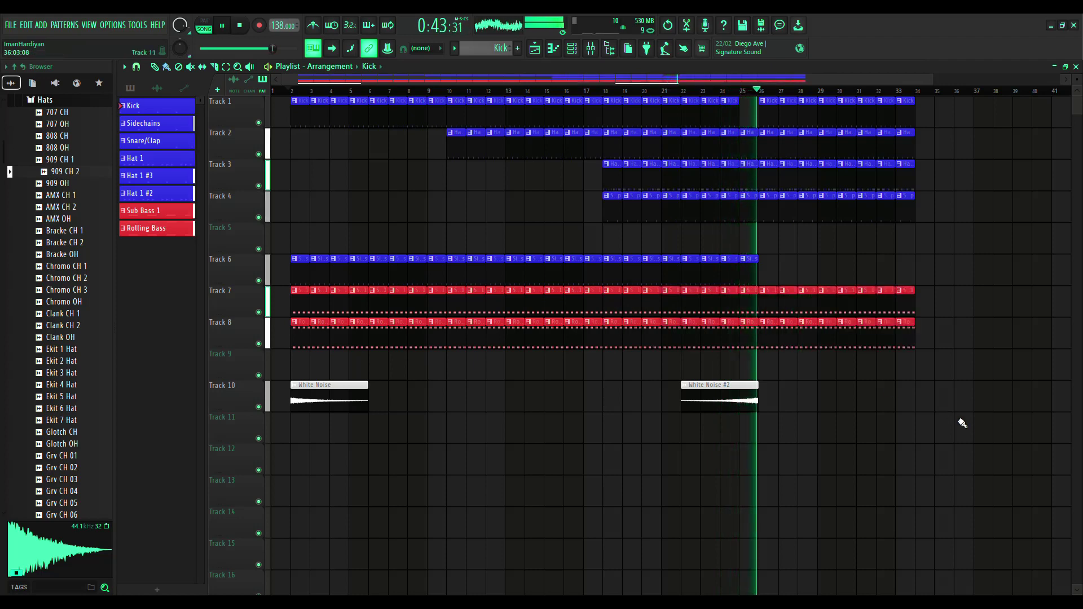
{"action": "left_click_drag", "start_coordinate": [781, 271], "coordinate": [701, 269]}
{"action": "key", "text": "ctrl+b"}
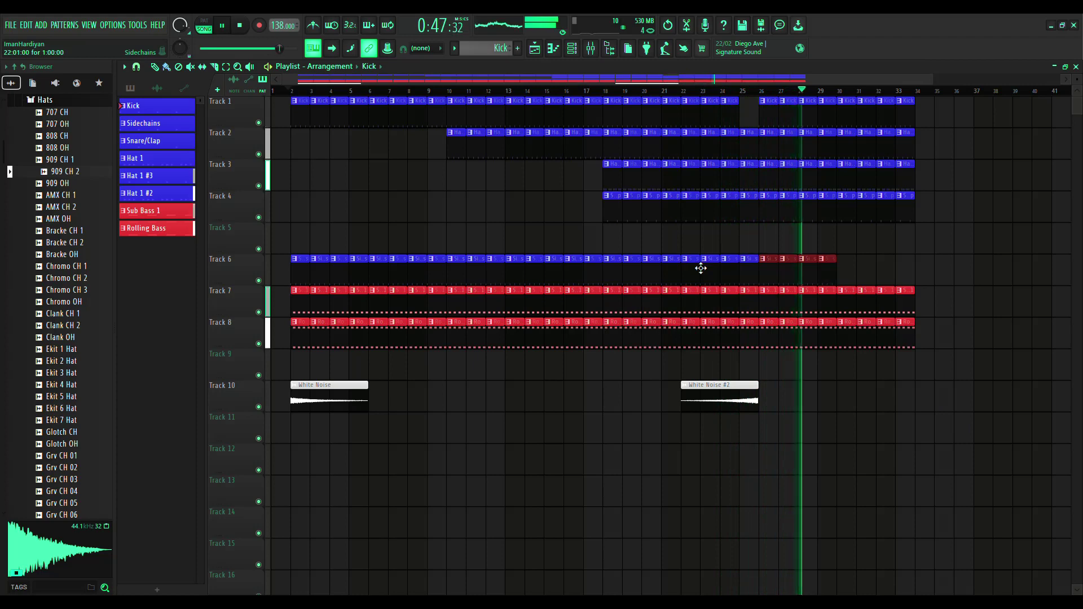
{"action": "key", "text": "ctrl+b"}
Place a White Noise clip at bar 26 on Track 10 and move the reversed clip one bar earlier to start at bar 21
{"action": "left_click", "coordinate": [293, 397]}
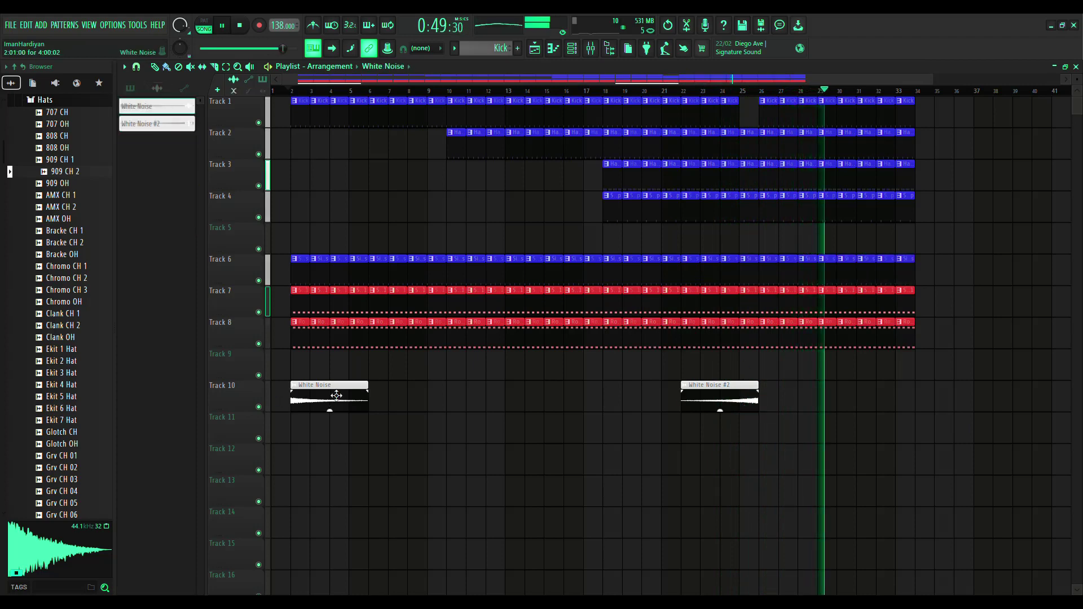
{"action": "left_click", "coordinate": [774, 393]}
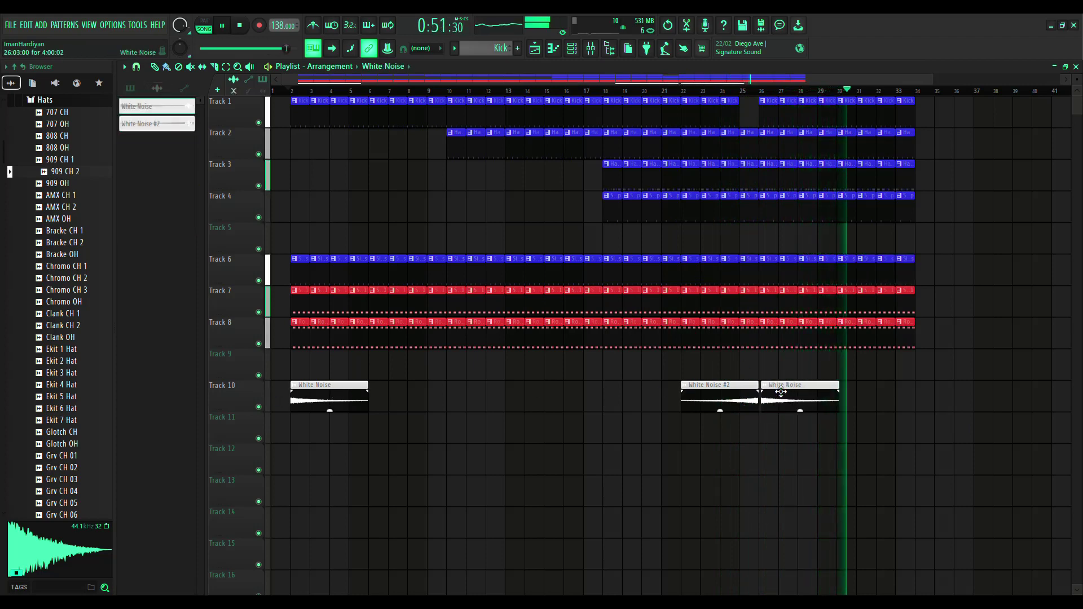
{"action": "left_click_drag", "start_coordinate": [781, 391], "coordinate": [778, 391]}
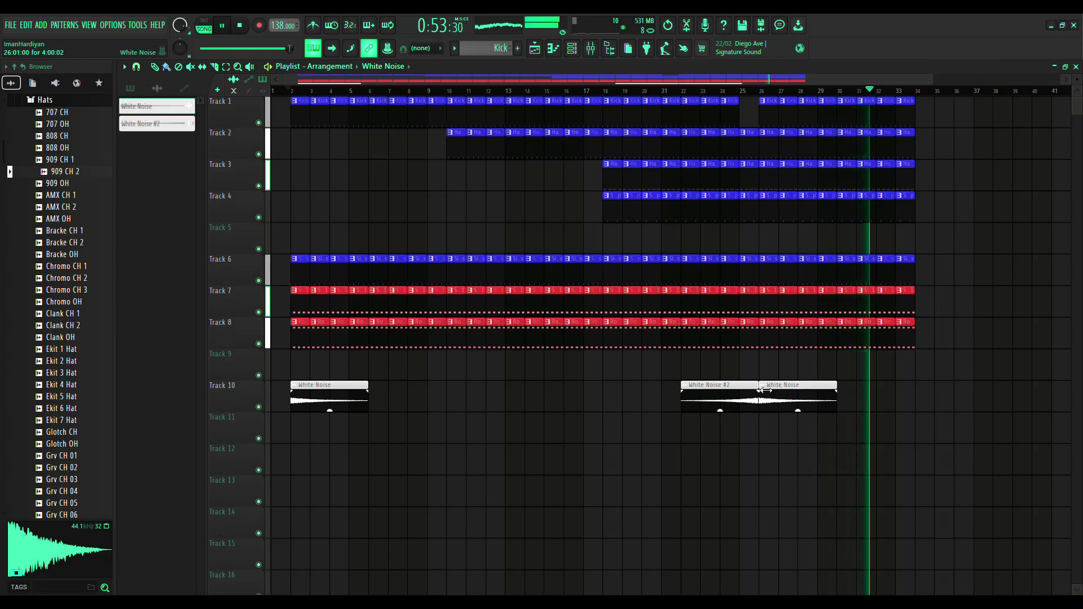
{"action": "scroll", "coordinate": [765, 389], "scroll_direction": "up", "scroll_amount": 3}
{"action": "left_click_drag", "start_coordinate": [748, 391], "coordinate": [708, 392]}
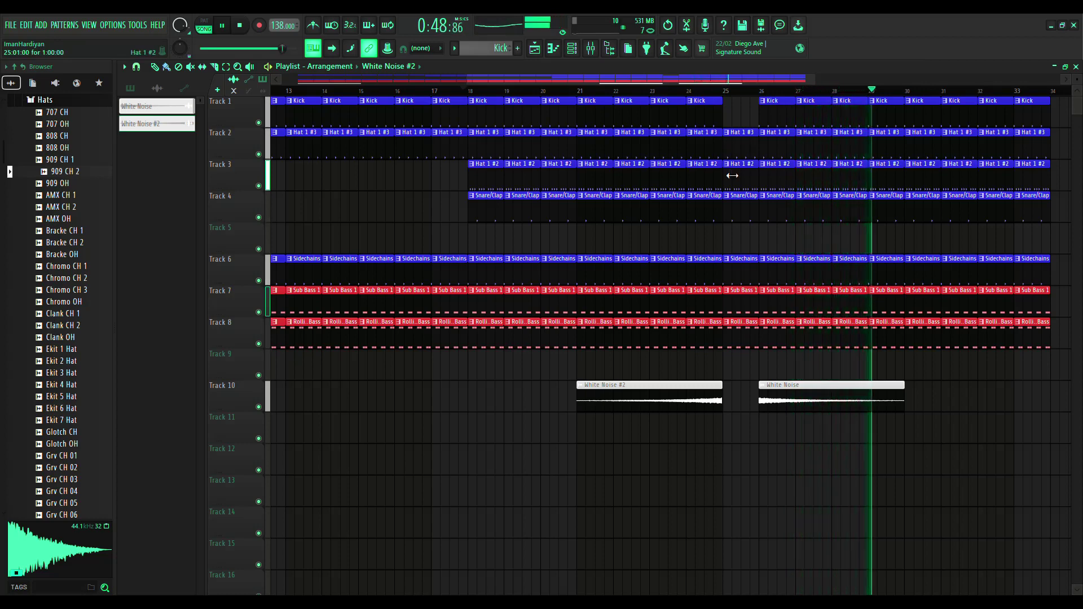
Slightly raise the main level of the Fruity parametric EQ 2 on mixer Insert 9
{"action": "left_click", "coordinate": [591, 49]}
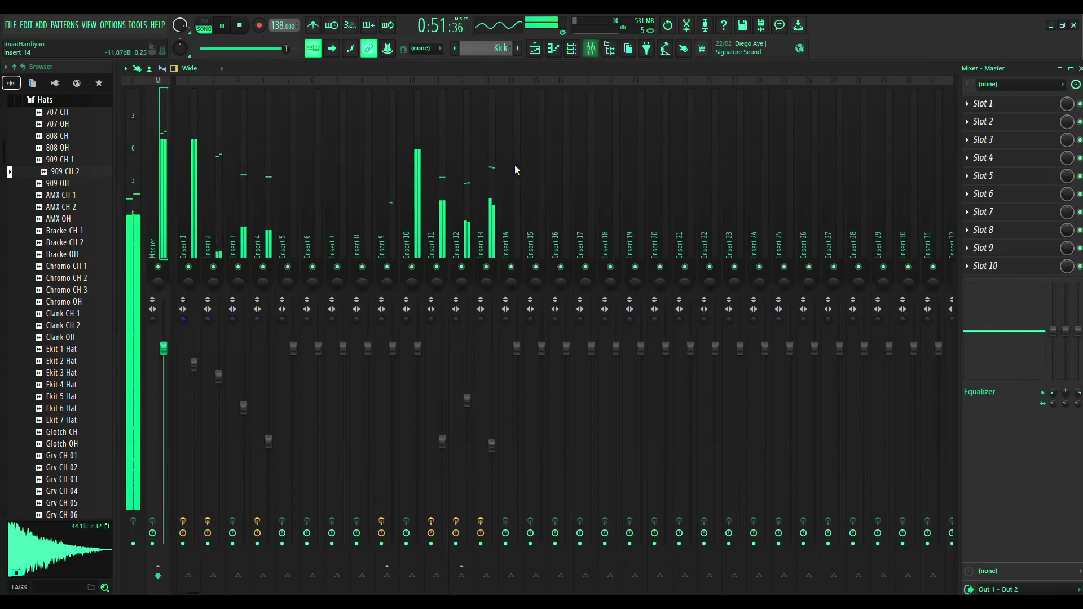
{"action": "left_click", "coordinate": [394, 168]}
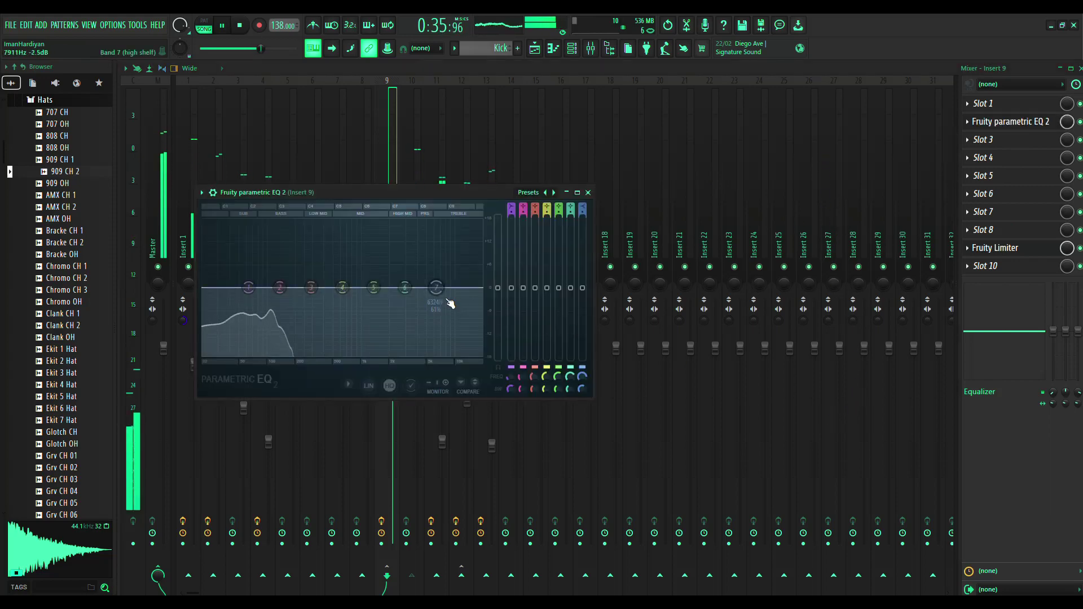
{"action": "left_click_drag", "start_coordinate": [498, 288], "coordinate": [498, 282]}
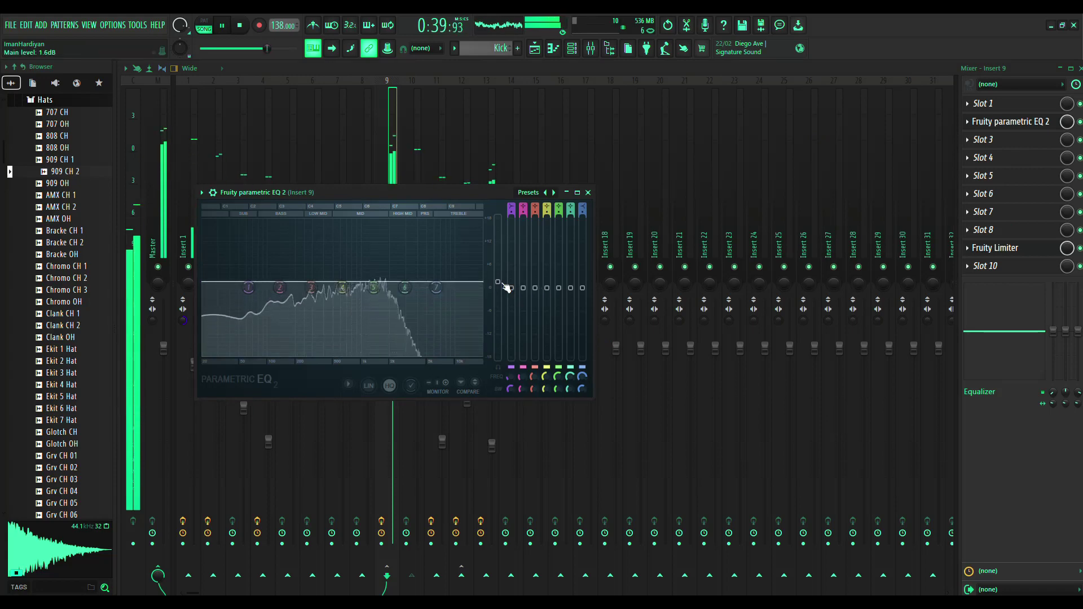
{"action": "left_click_drag", "start_coordinate": [500, 283], "coordinate": [500, 286]}
Add Fruity Reeverb 2 to slot 3 of Insert 9 and increase its decay
{"action": "left_click", "coordinate": [1003, 140]}
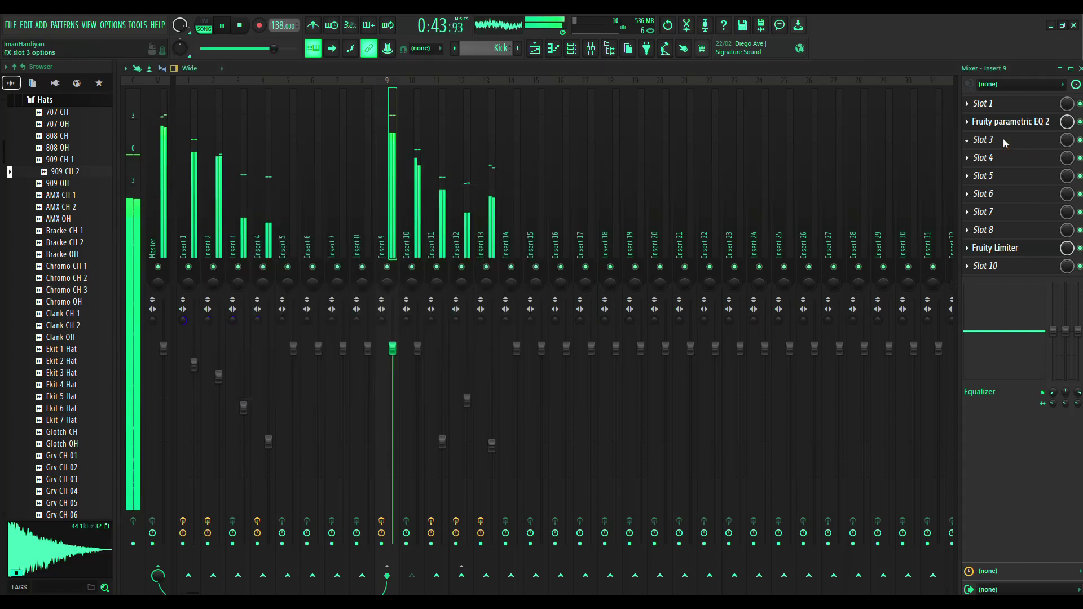
{"action": "left_click", "coordinate": [769, 185]}
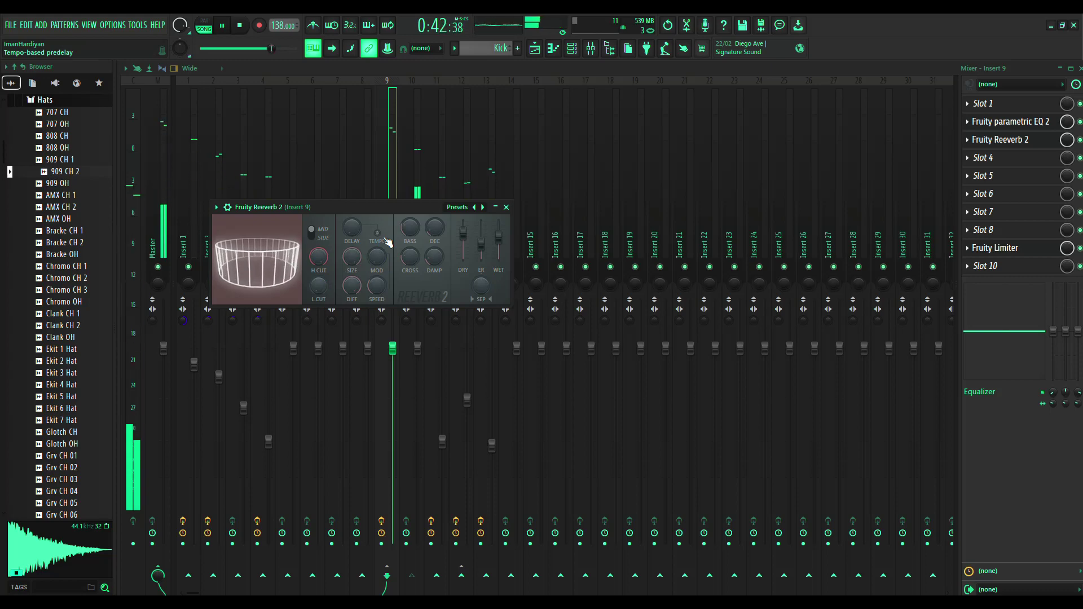
{"action": "left_click_drag", "start_coordinate": [434, 228], "coordinate": [434, 220]}
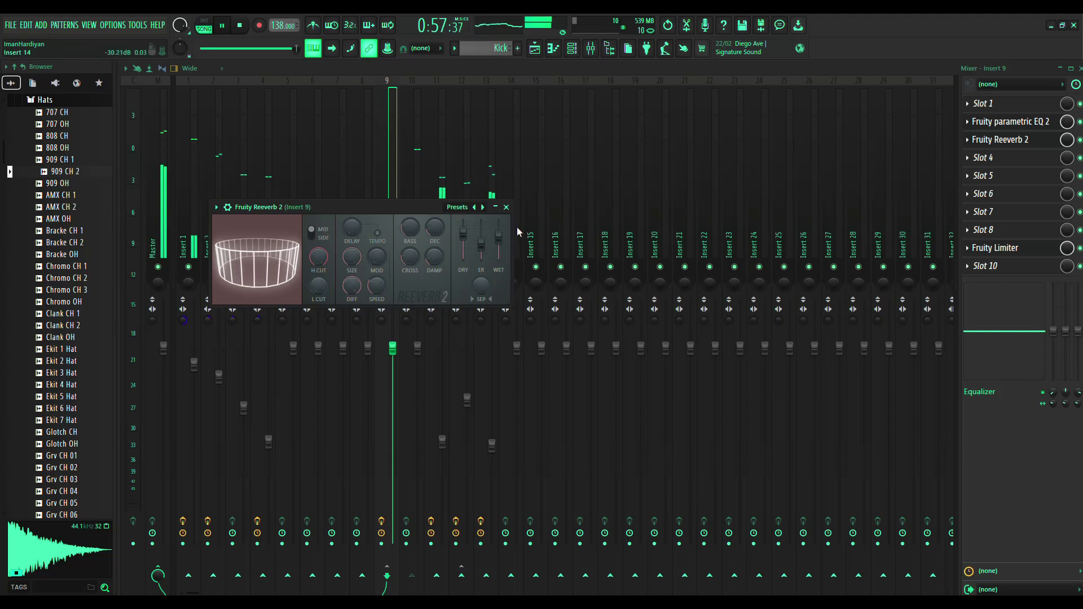
Stop playback and return the song position to the start of the arrangement in the playlist
{"action": "key", "text": "space"}
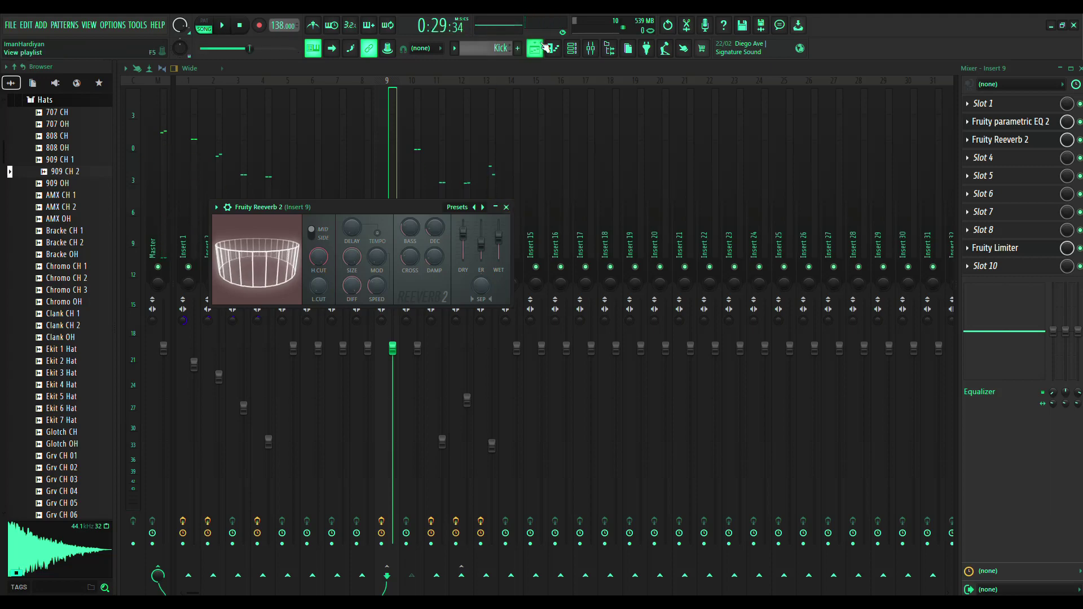
{"action": "left_click", "coordinate": [534, 48]}
{"action": "left_click_drag", "start_coordinate": [250, 49], "coordinate": [198, 49]}
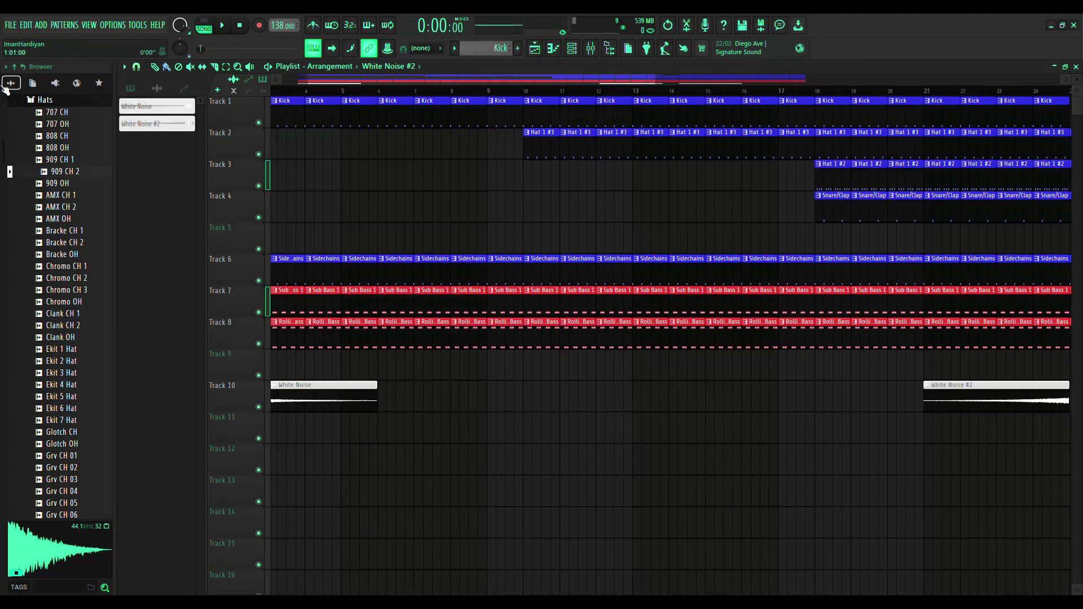
Show all channels, open the third Spire channel and list its factory Pads presets
{"action": "left_click", "coordinate": [573, 49]}
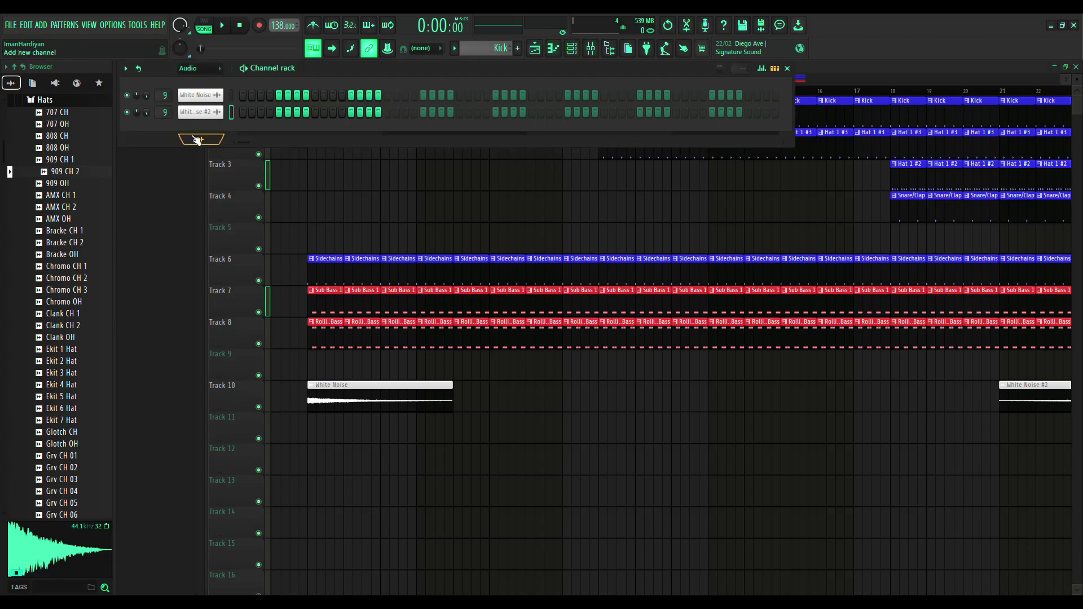
{"action": "left_click", "coordinate": [198, 83]}
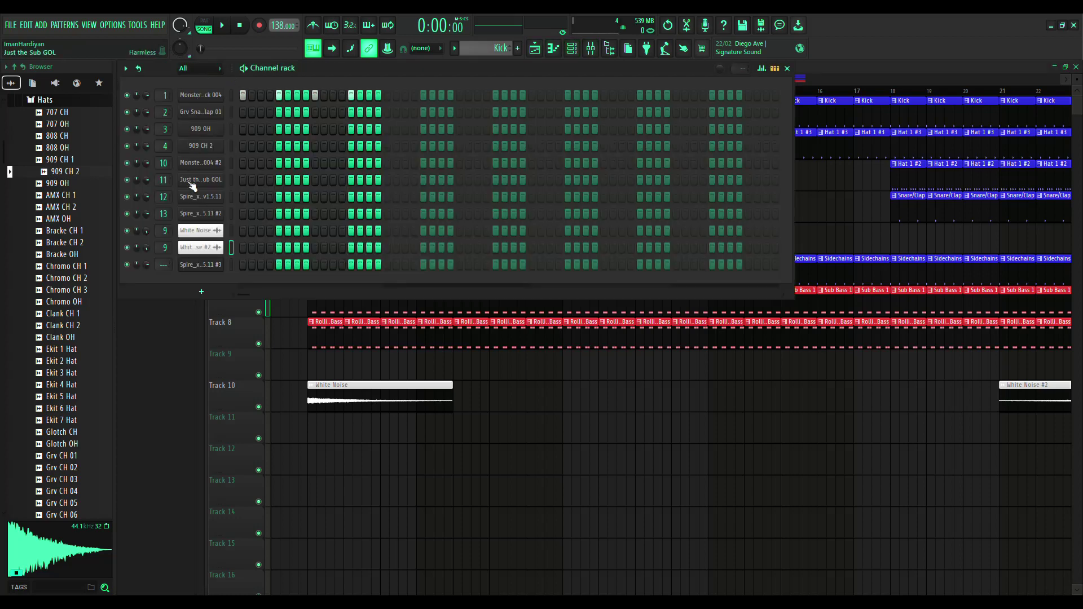
{"action": "left_click", "coordinate": [206, 265]}
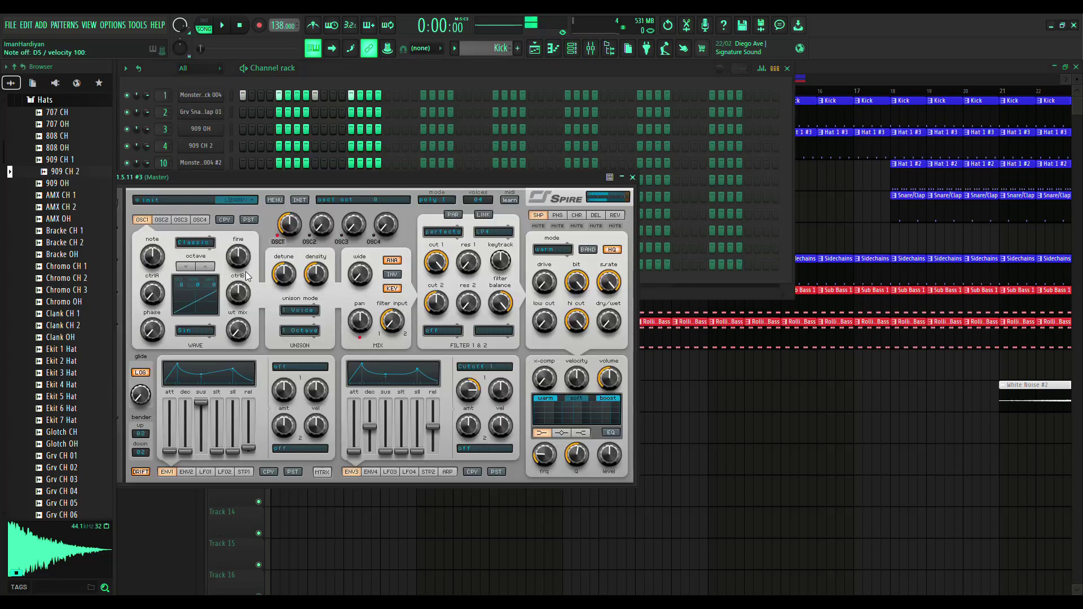
{"action": "left_click", "coordinate": [194, 201]}
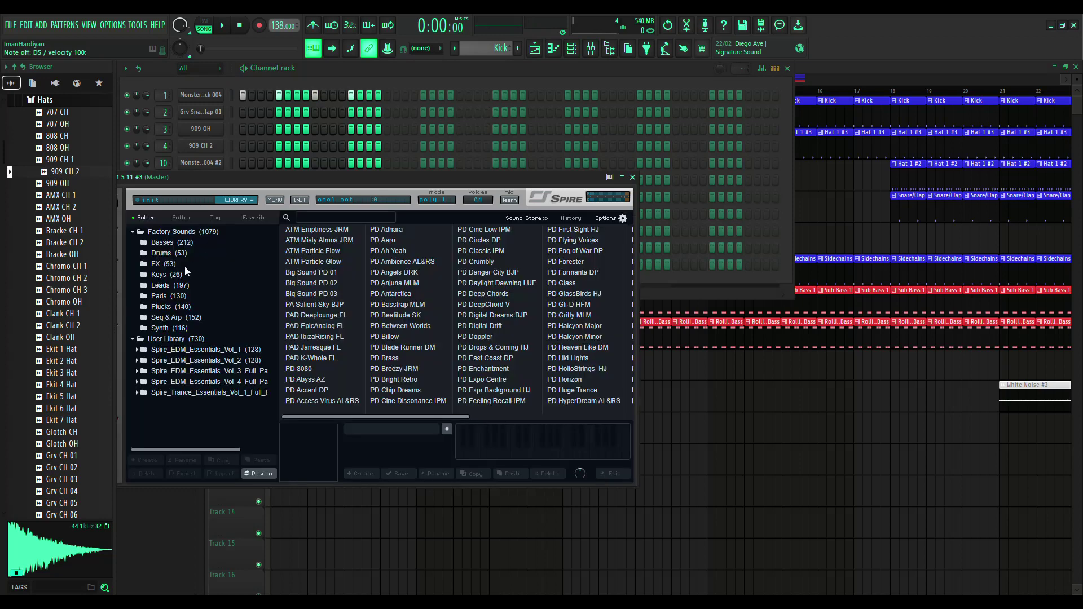
{"action": "left_click", "coordinate": [171, 285]}
{"action": "left_click", "coordinate": [162, 295]}
Audition the pad presets ATM Emptiness JRM, Big Sound PD 01, 02 and 03, and PD 8080
{"action": "left_click", "coordinate": [333, 229]}
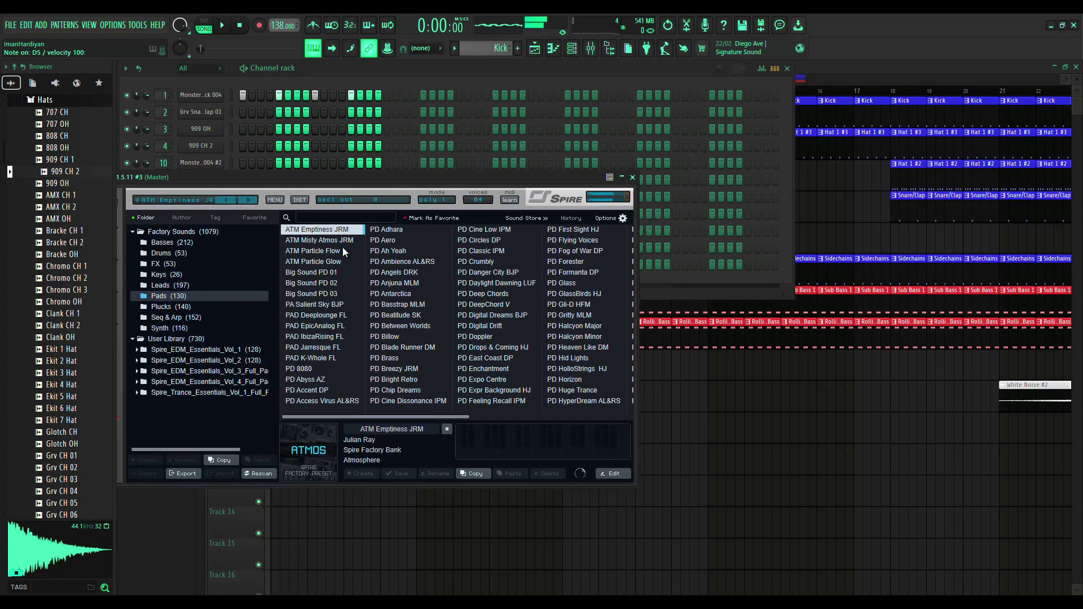
{"action": "left_click", "coordinate": [316, 272]}
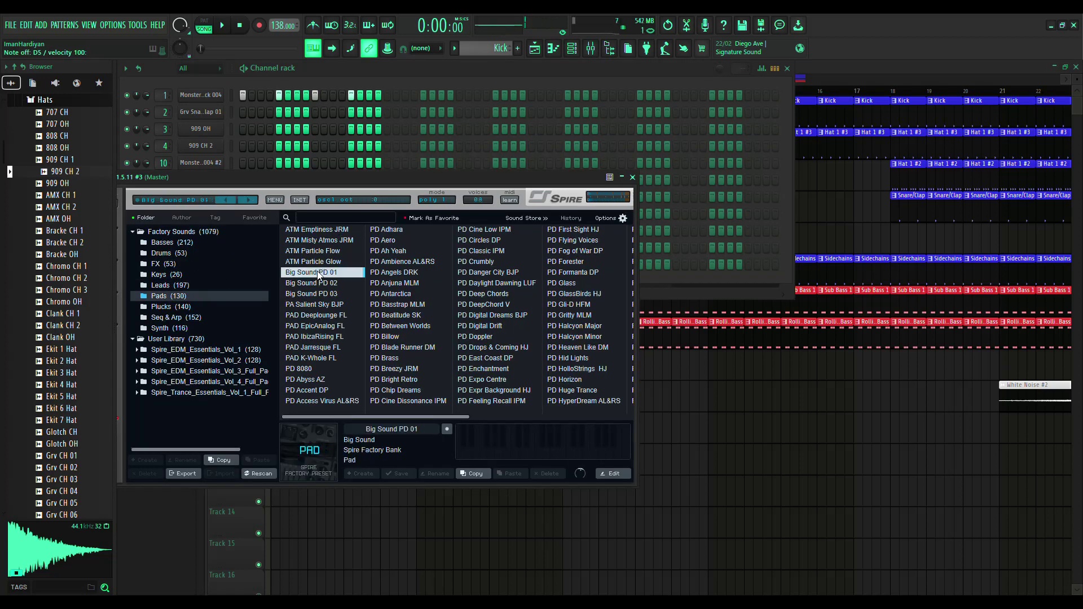
{"action": "left_click", "coordinate": [324, 283]}
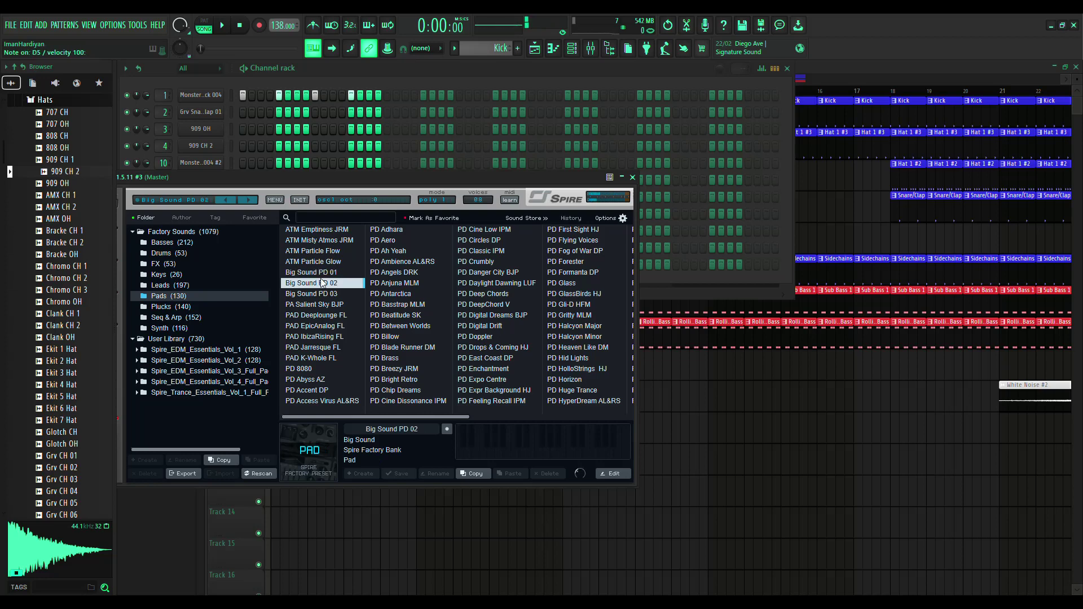
{"action": "left_click", "coordinate": [326, 294]}
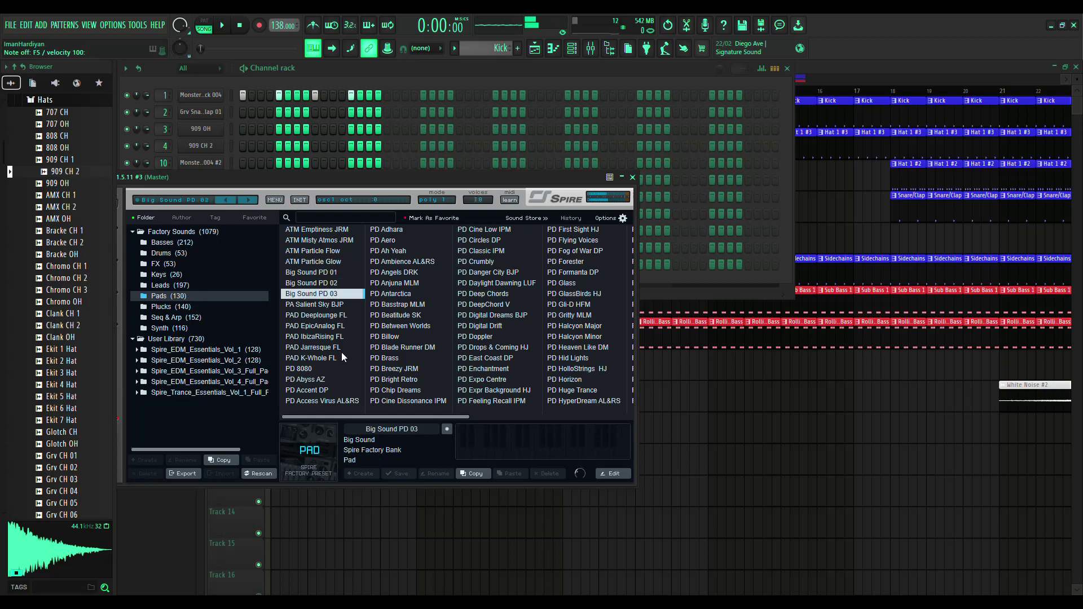
{"action": "left_click", "coordinate": [316, 370]}
{"action": "key", "text": "n"}
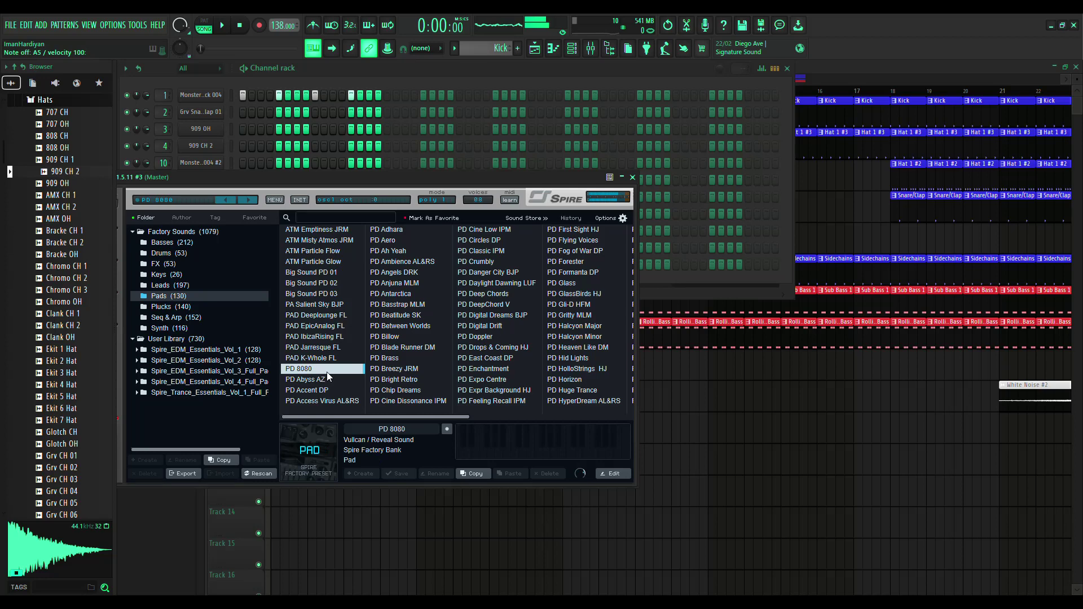
{"action": "key", "text": "n"}
Audition the pad presets PD Ambience AL&RS, PD Angels DRK, PD Anjuna MLM and PD Danger City BJP
{"action": "left_click", "coordinate": [405, 261]}
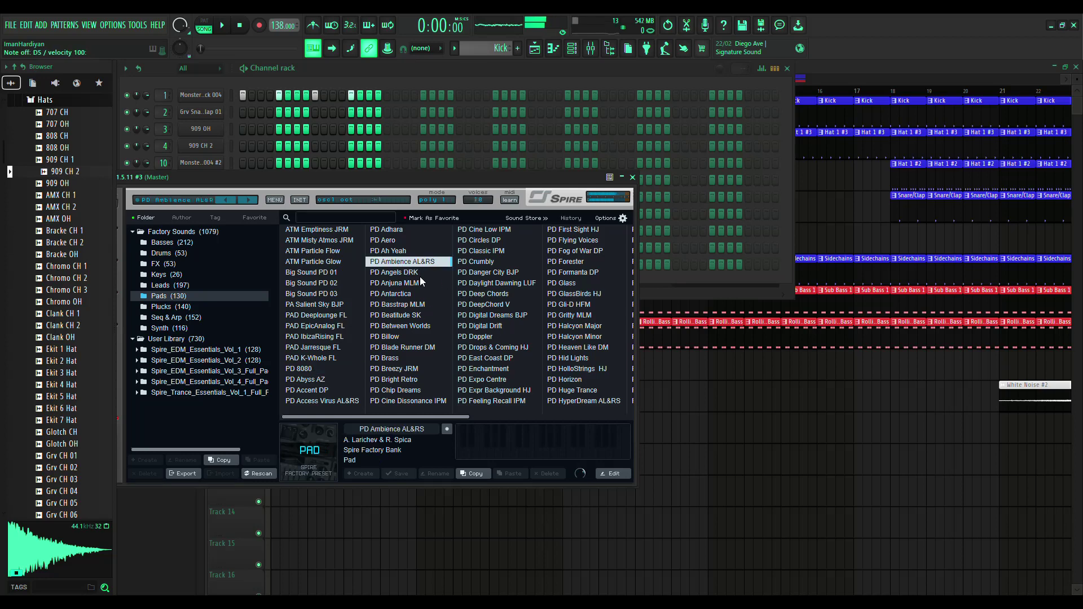
{"action": "left_click", "coordinate": [415, 273]}
{"action": "left_click", "coordinate": [415, 286]}
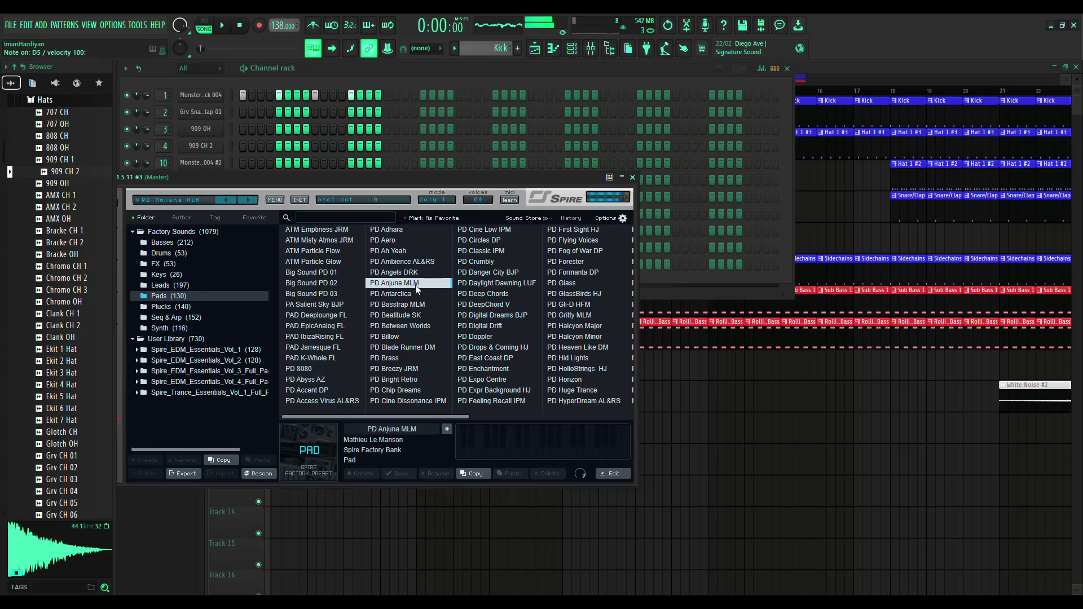
{"action": "key", "text": "v"}
{"action": "left_click", "coordinate": [468, 273]}
Load the PD Circles DP preset into the third Spire channel and test it with a few notes
{"action": "left_click", "coordinate": [496, 240]}
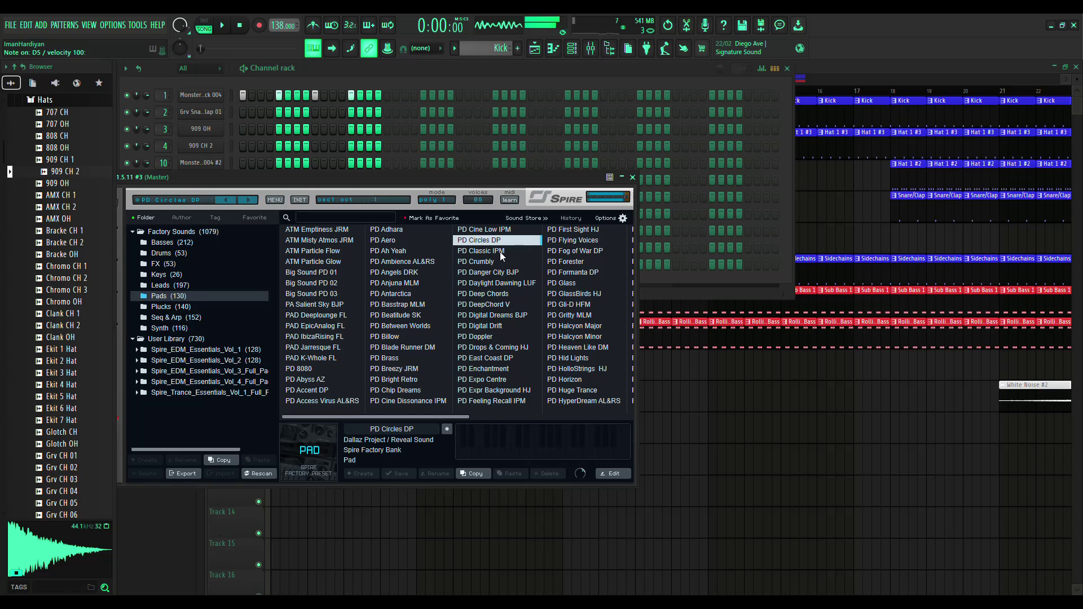
{"action": "key", "text": "r"}
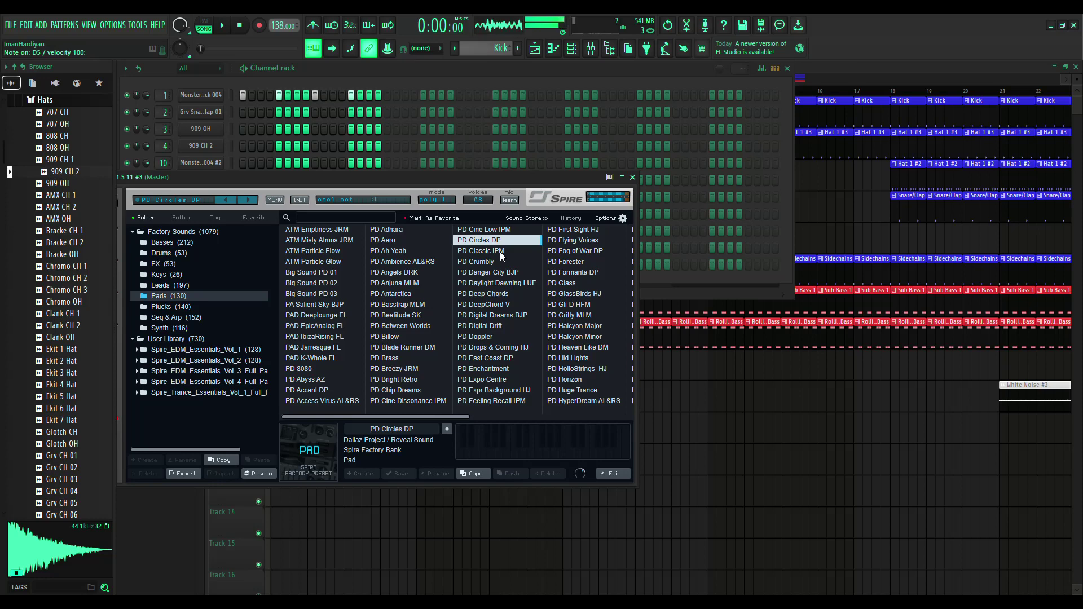
{"action": "key", "text": "e"}
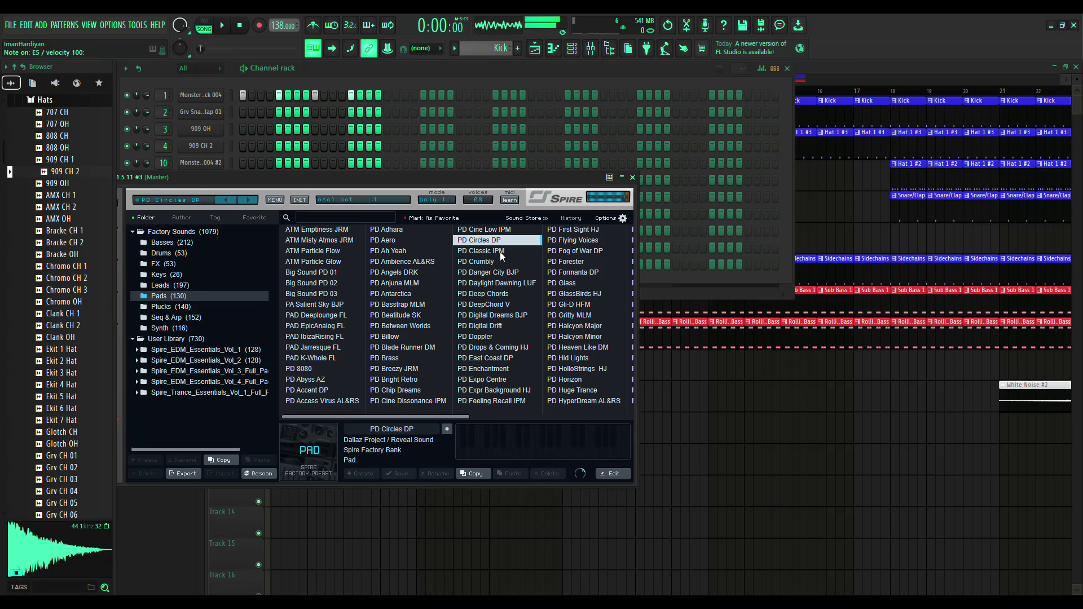
{"action": "key", "text": "r"}
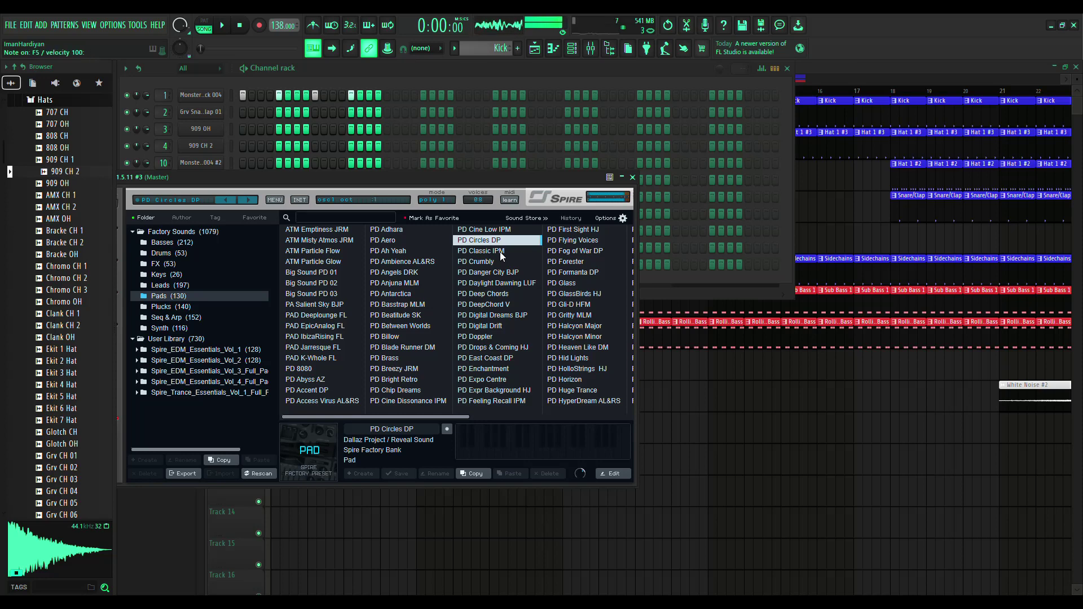
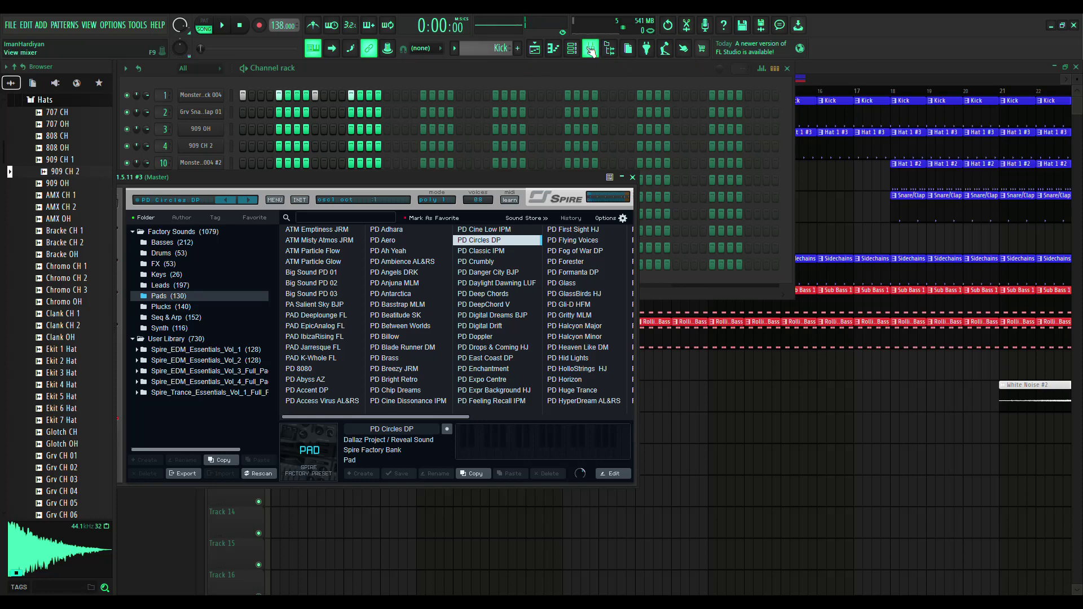
Route the third Spire channel to mixer track 16 and show that track in the mixer
{"action": "left_click", "coordinate": [571, 48]}
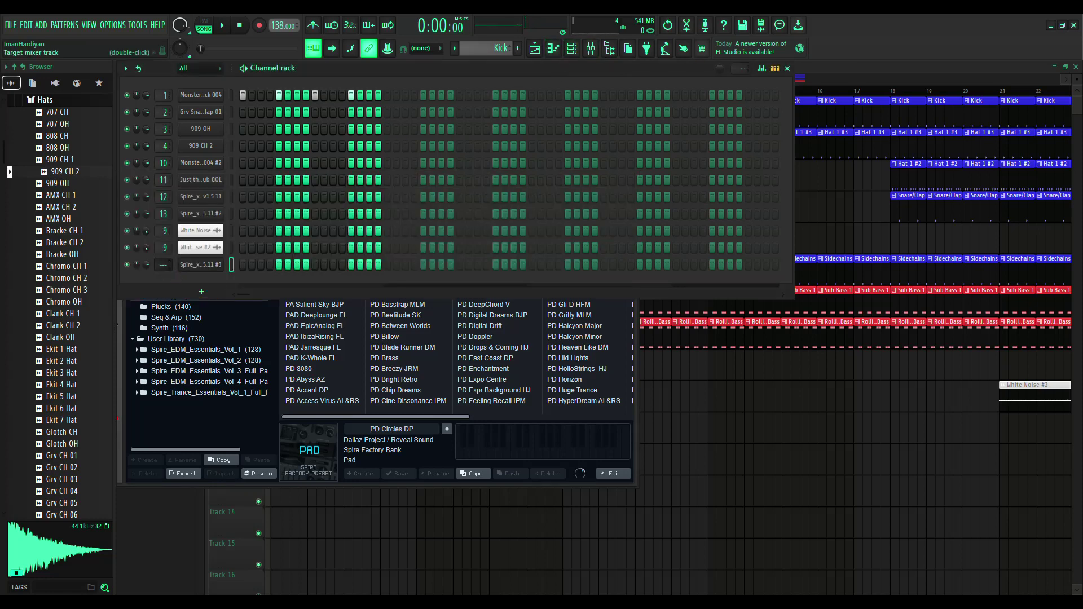
{"action": "key", "text": "x"}
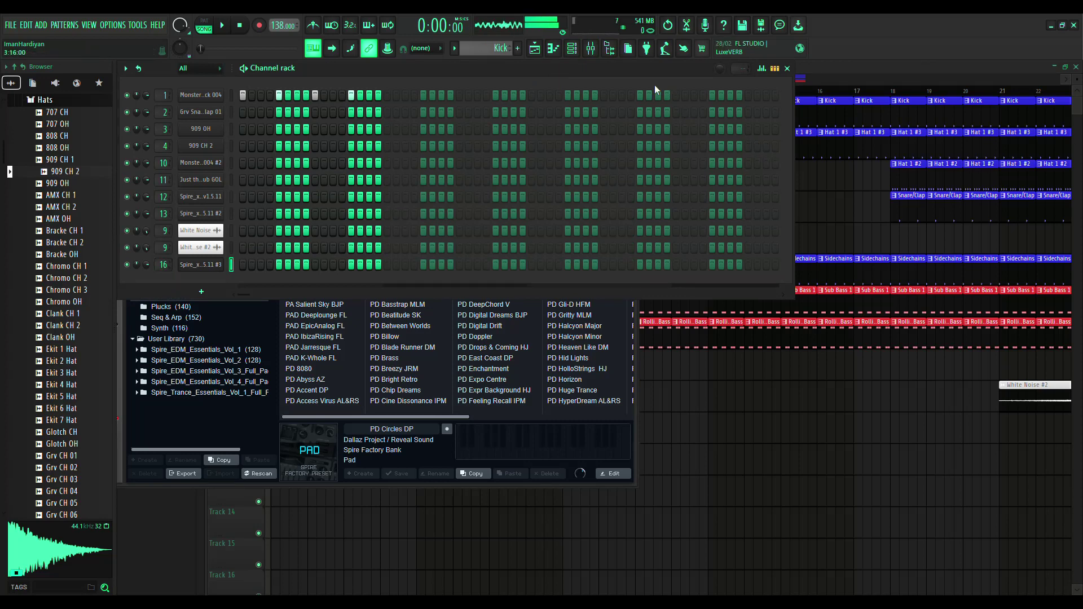
{"action": "key", "text": "F9"}
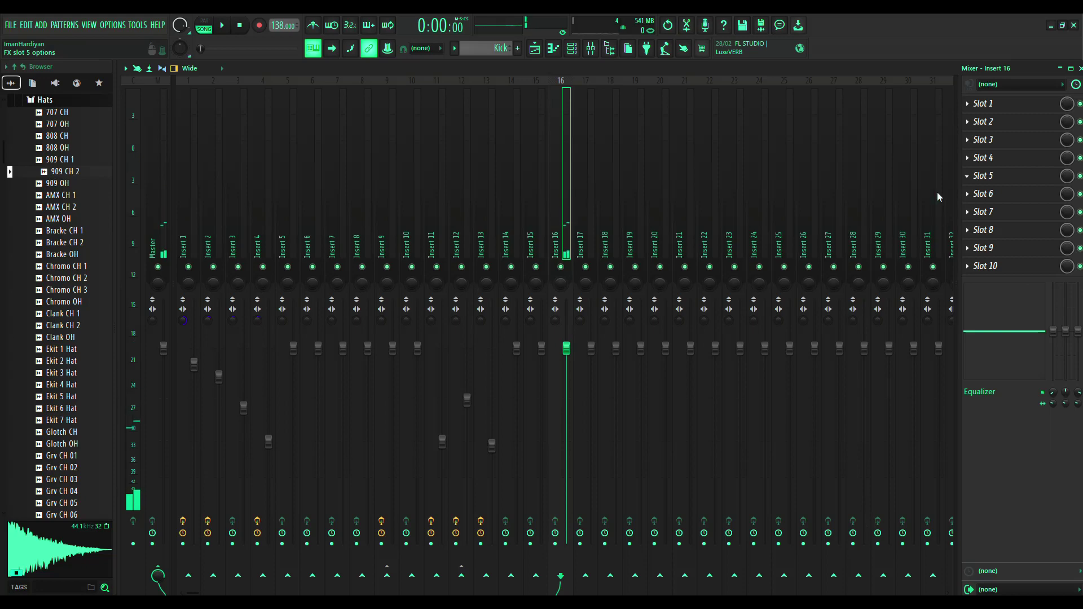
Add Gross Beat to slot 5 of Insert 16 with the Complex 2 time preset and the Sidechain volume preset
{"action": "left_click", "coordinate": [915, 85]}
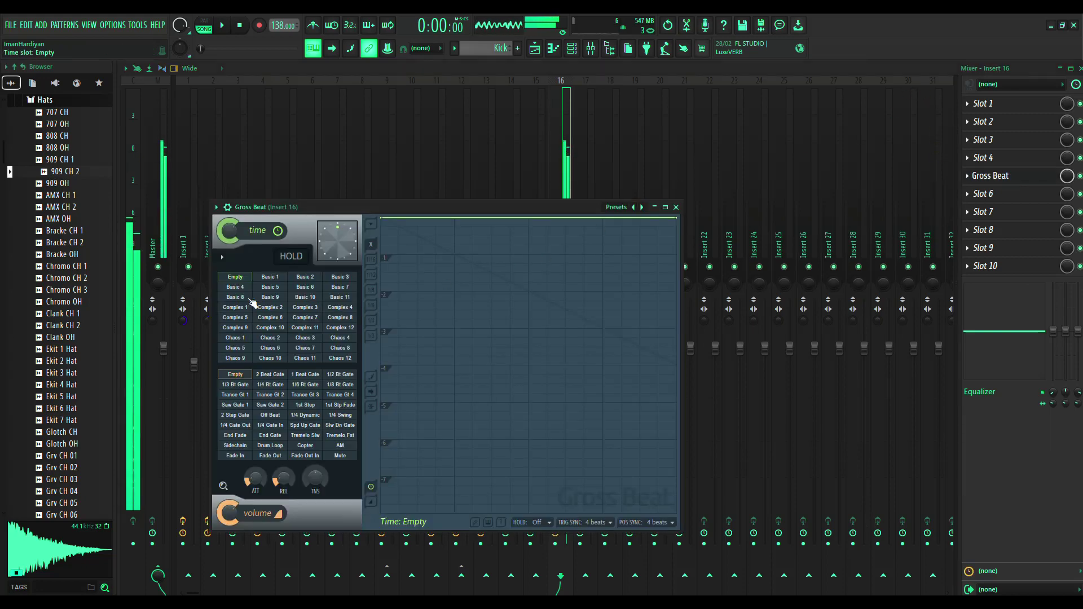
{"action": "left_click", "coordinate": [270, 307]}
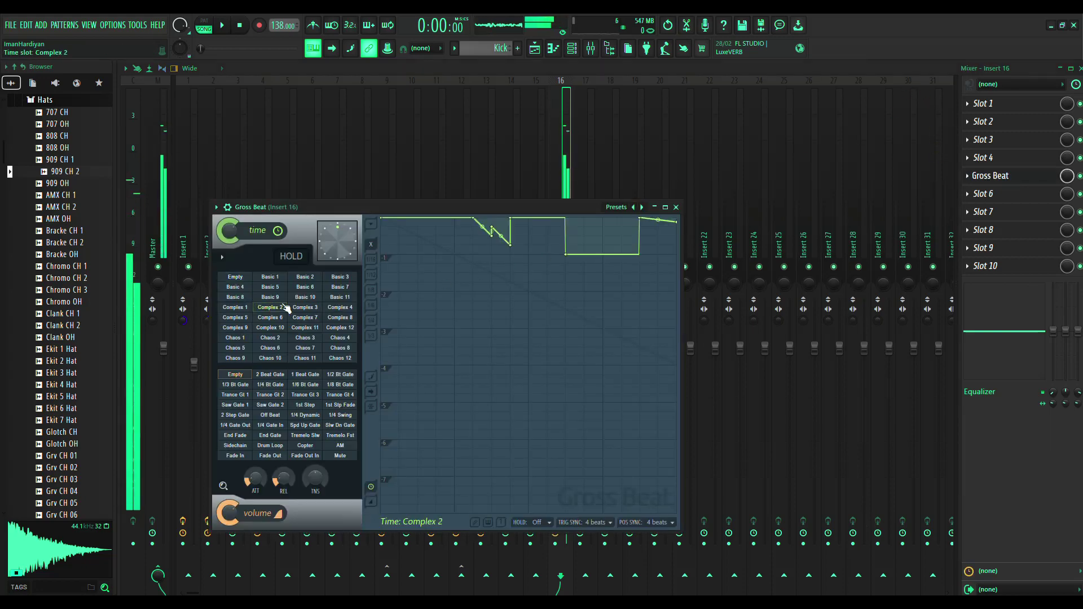
{"action": "left_click", "coordinate": [262, 376]}
{"action": "left_click", "coordinate": [266, 384]}
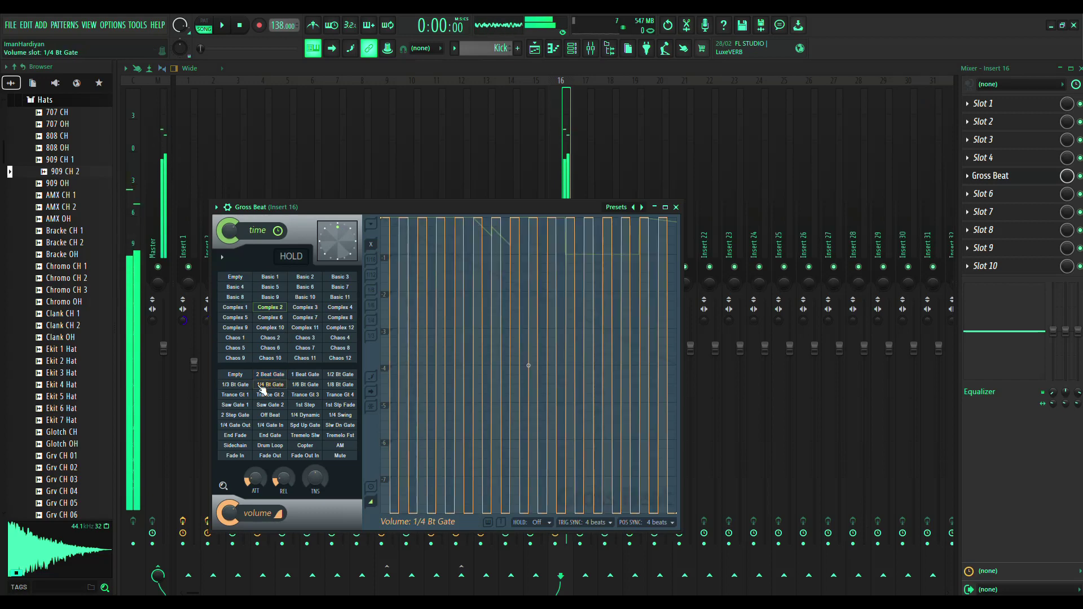
{"action": "left_click", "coordinate": [243, 455]}
{"action": "left_click", "coordinate": [239, 446]}
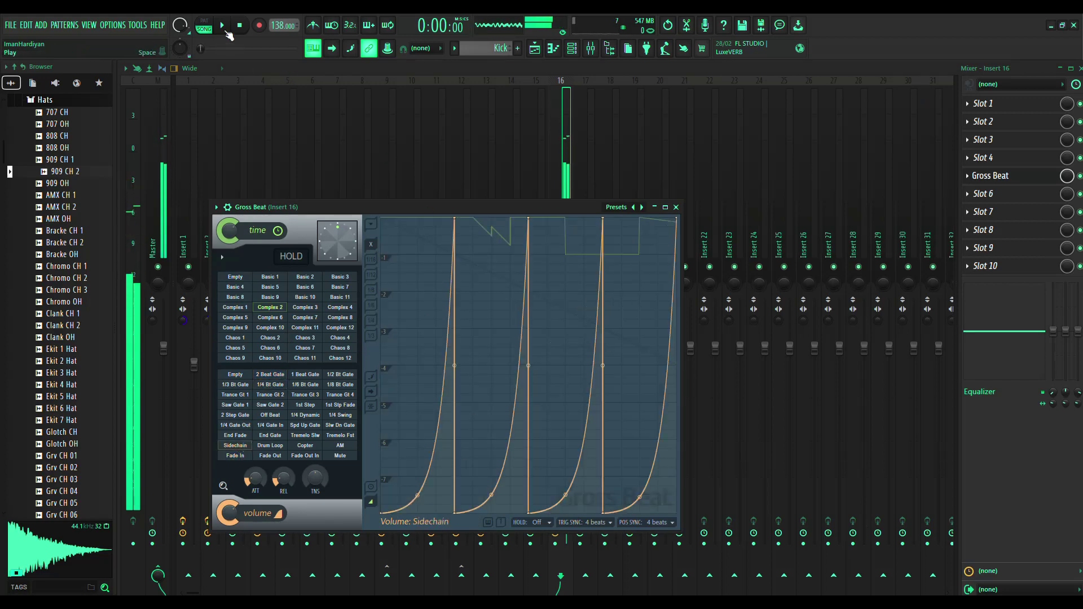
Switch playback to pattern mode and create a new pattern named Pad in the playlist
{"action": "left_click", "coordinate": [205, 24]}
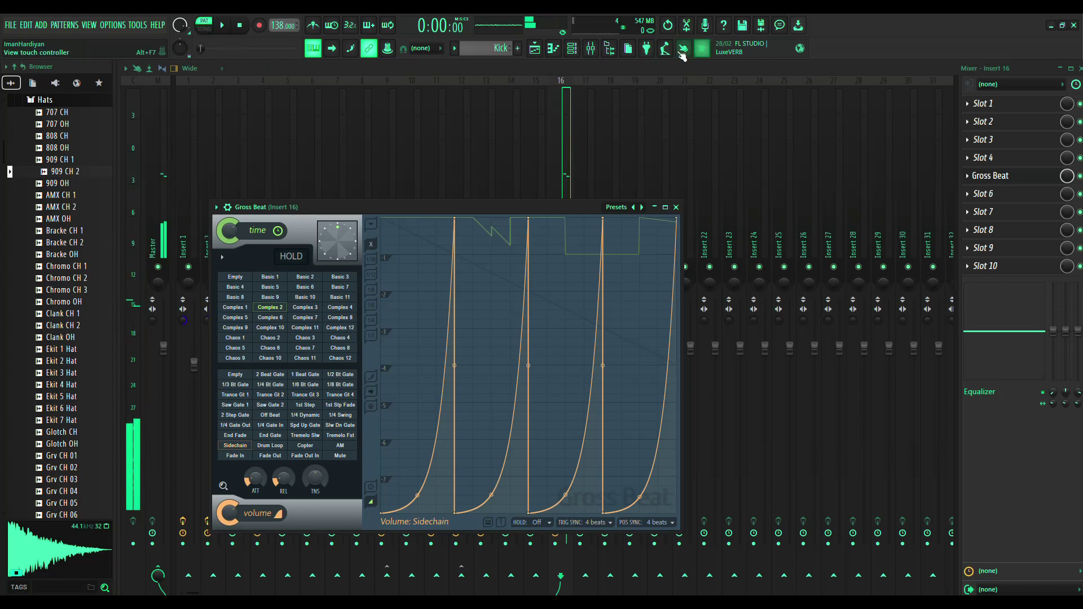
{"action": "left_click", "coordinate": [535, 48]}
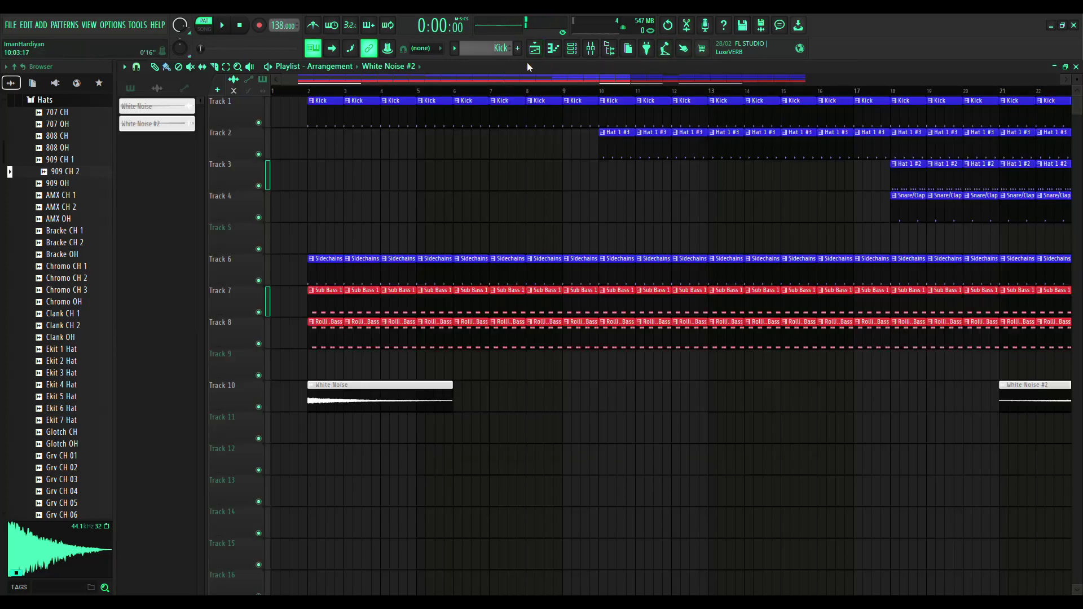
{"action": "scroll", "coordinate": [508, 51], "scroll_direction": "down", "scroll_amount": 2}
{"action": "scroll", "coordinate": [508, 56], "scroll_direction": "down", "scroll_amount": 6}
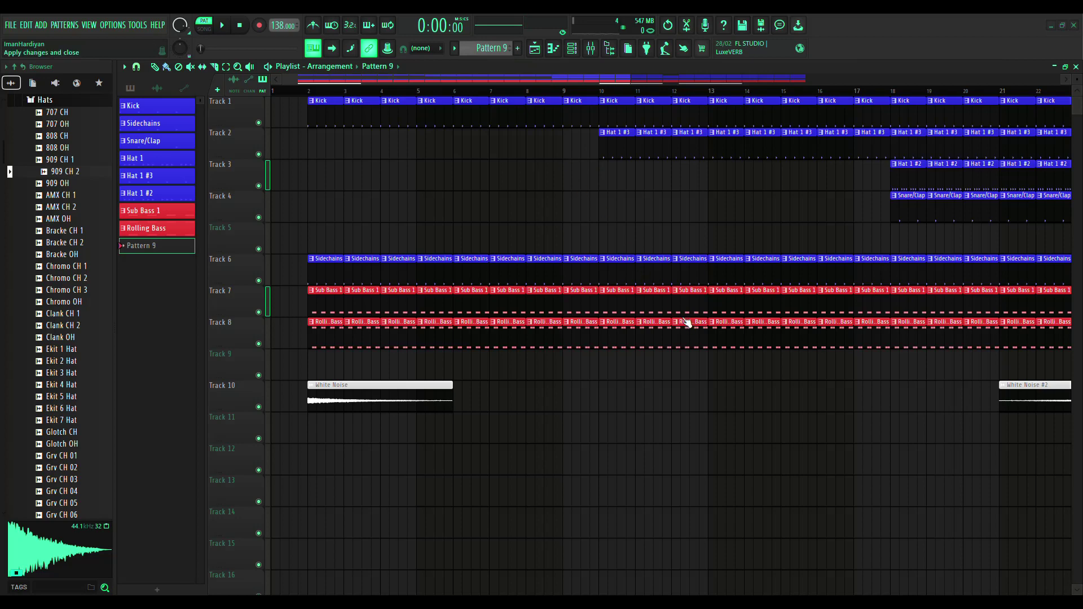
{"action": "type", "text": "Pad"}
{"action": "key", "text": "Return"}
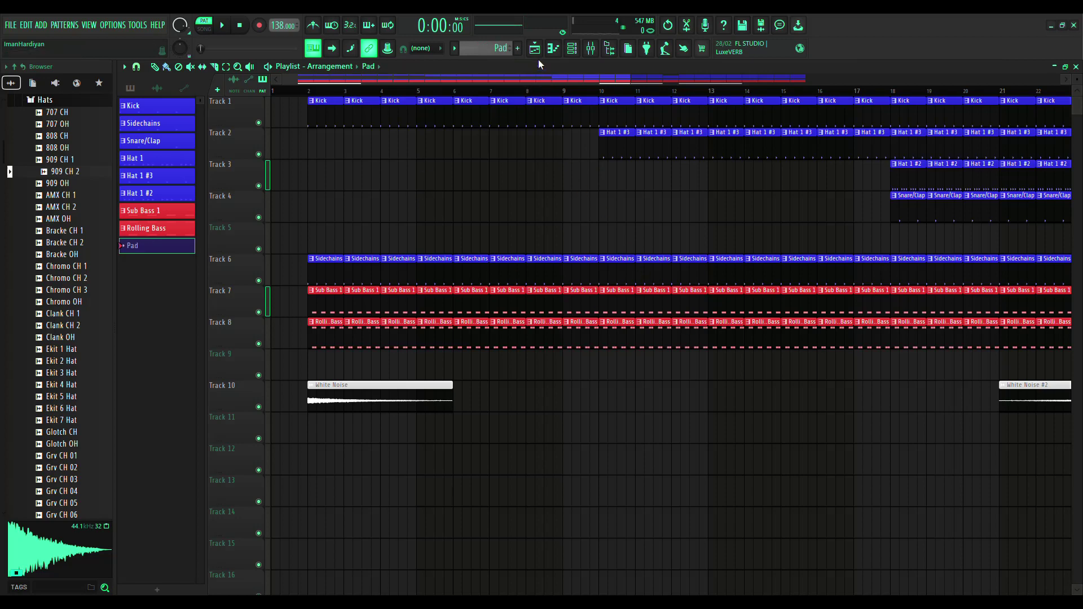
Draw a four-bar D4 note from bar 1 in the Pad pattern's piano roll and play it
{"action": "left_click", "coordinate": [553, 48]}
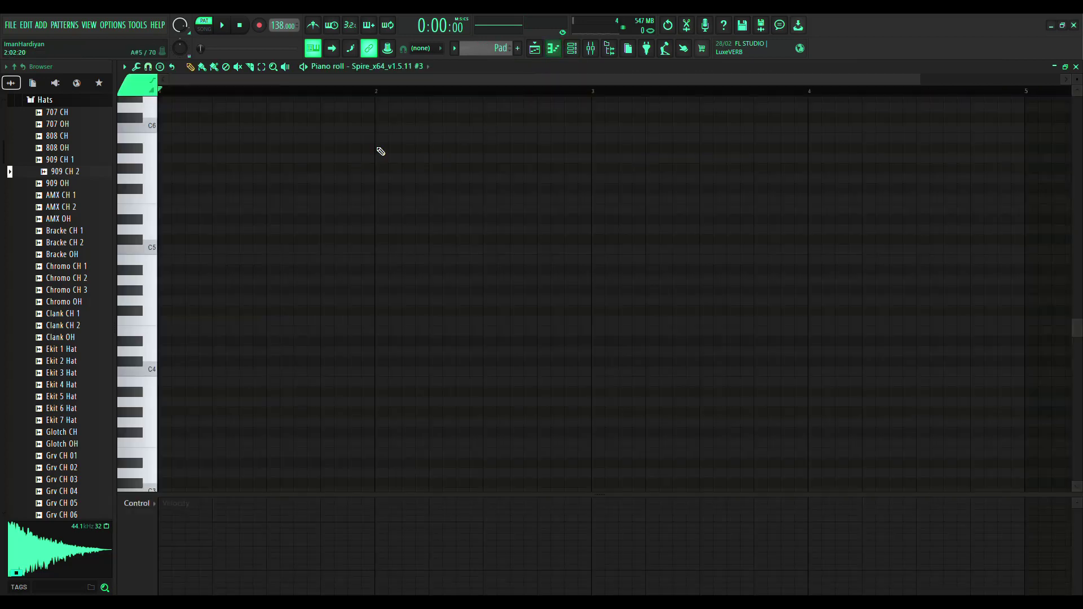
{"action": "left_click", "coordinate": [161, 351]}
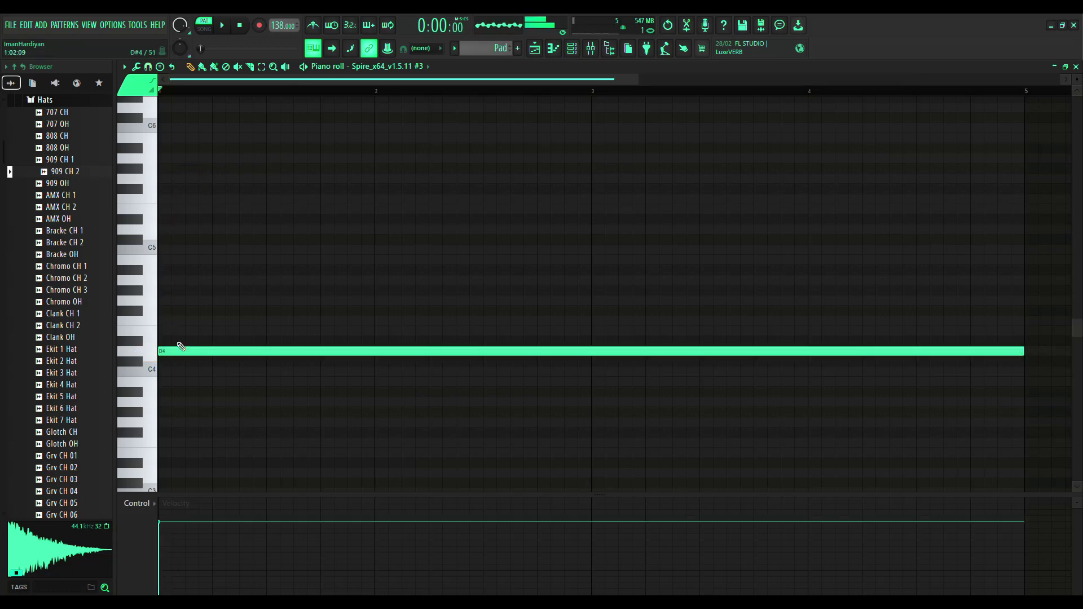
{"action": "scroll", "coordinate": [725, 321], "scroll_direction": "down", "scroll_amount": 2}
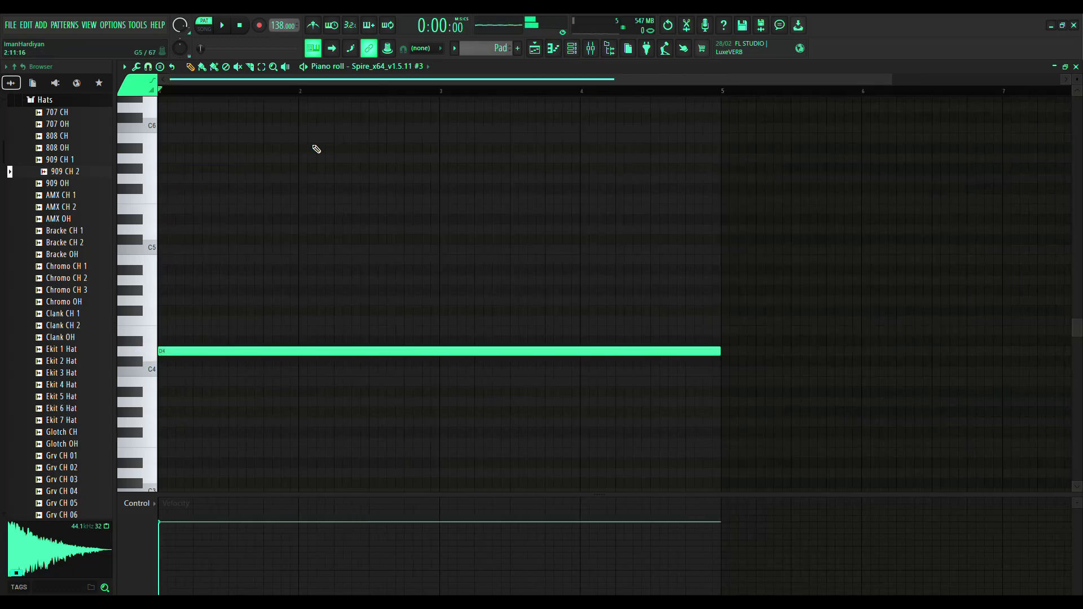
{"action": "left_click", "coordinate": [223, 27]}
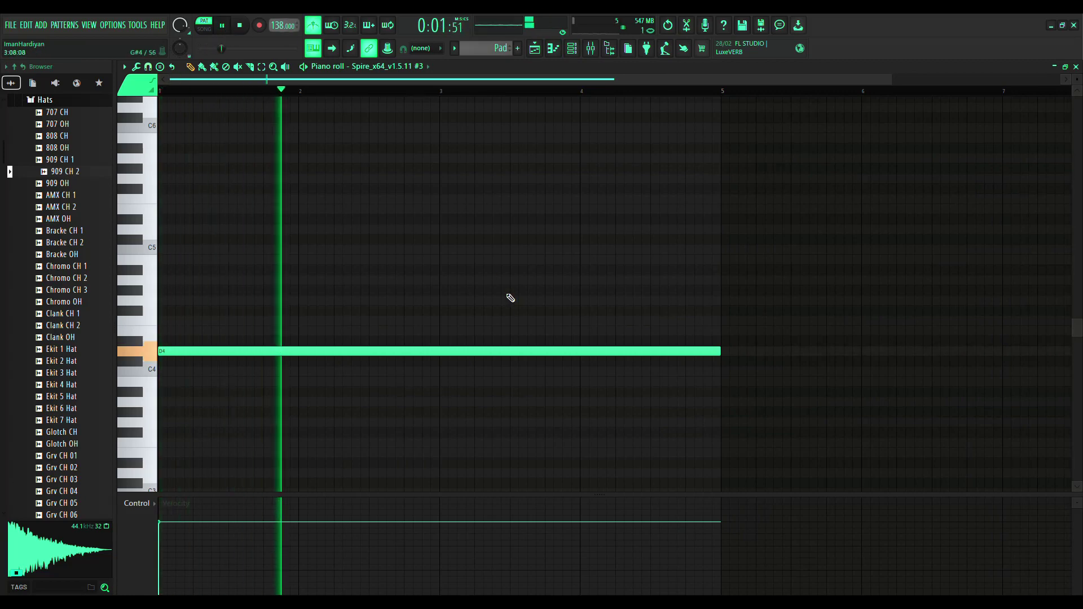
Set the time preset of Gross Beat on Insert 16 to Empty
{"action": "left_click", "coordinate": [590, 49]}
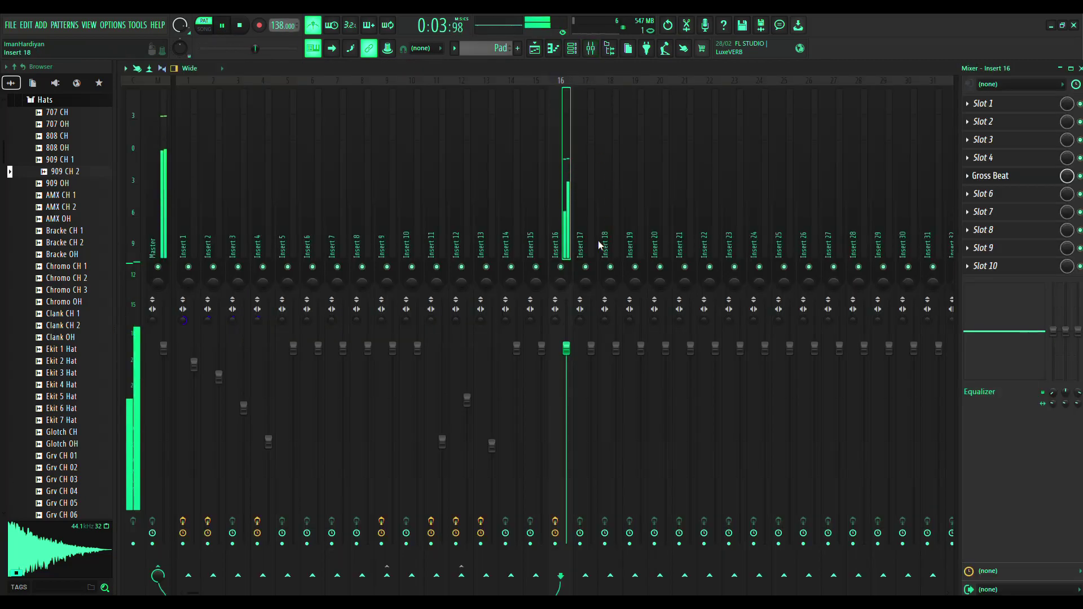
{"action": "left_click", "coordinate": [415, 191]}
{"action": "left_click", "coordinate": [569, 205]}
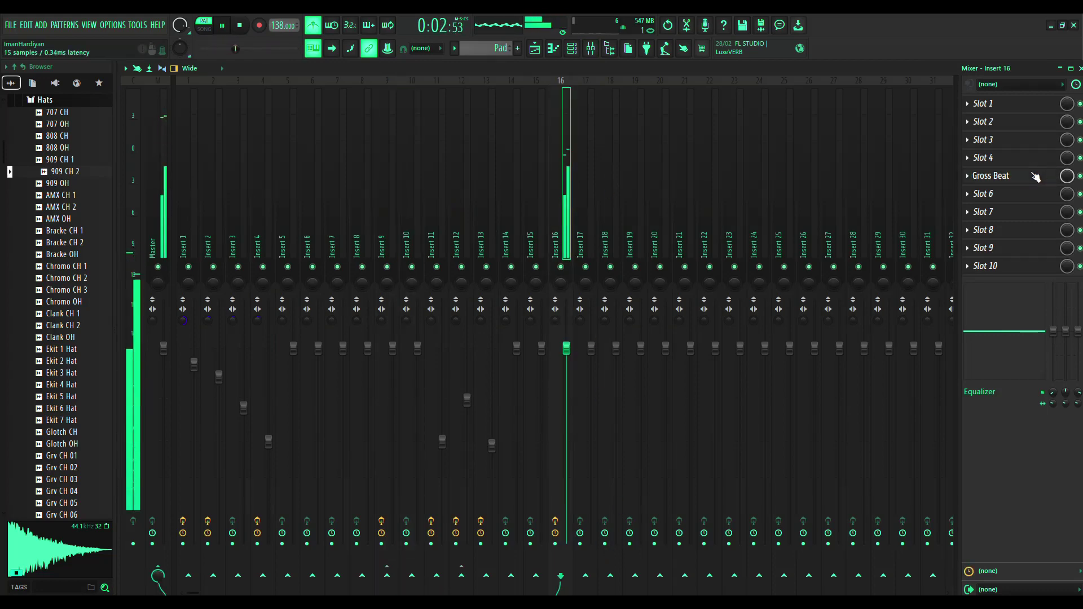
{"action": "left_click", "coordinate": [1036, 177]}
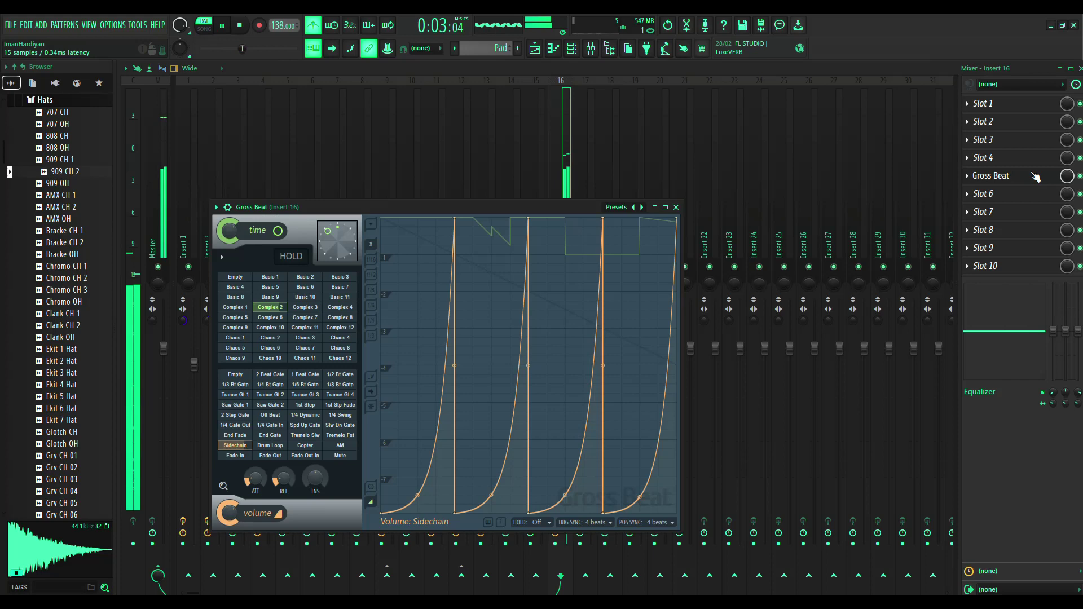
{"action": "left_click", "coordinate": [237, 279]}
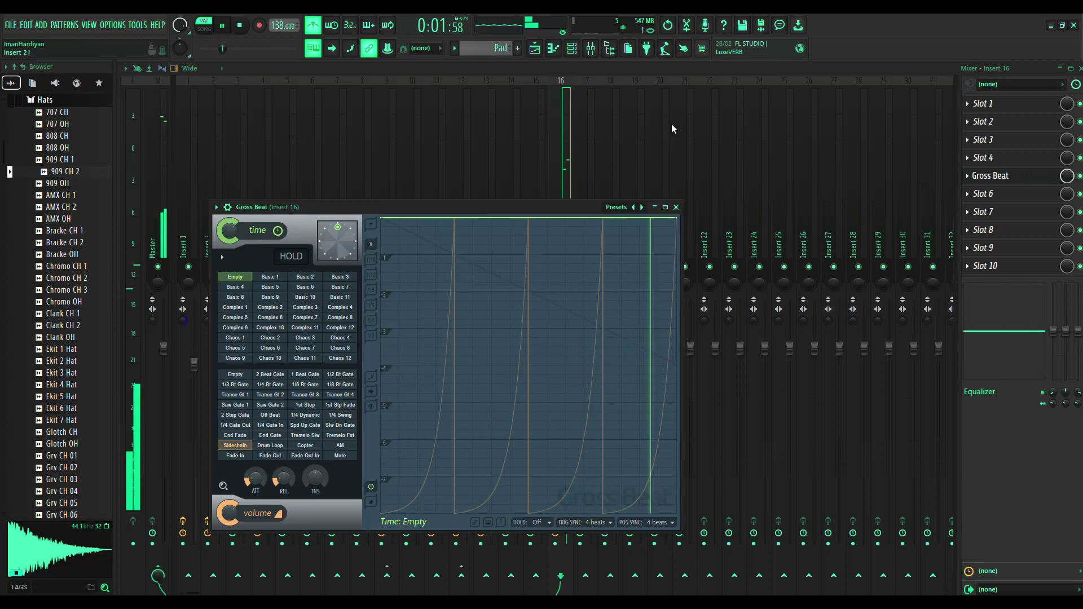
Switch off the Gross Beat effect on Insert 16 and restart pattern playback
{"action": "key", "text": "F5"}
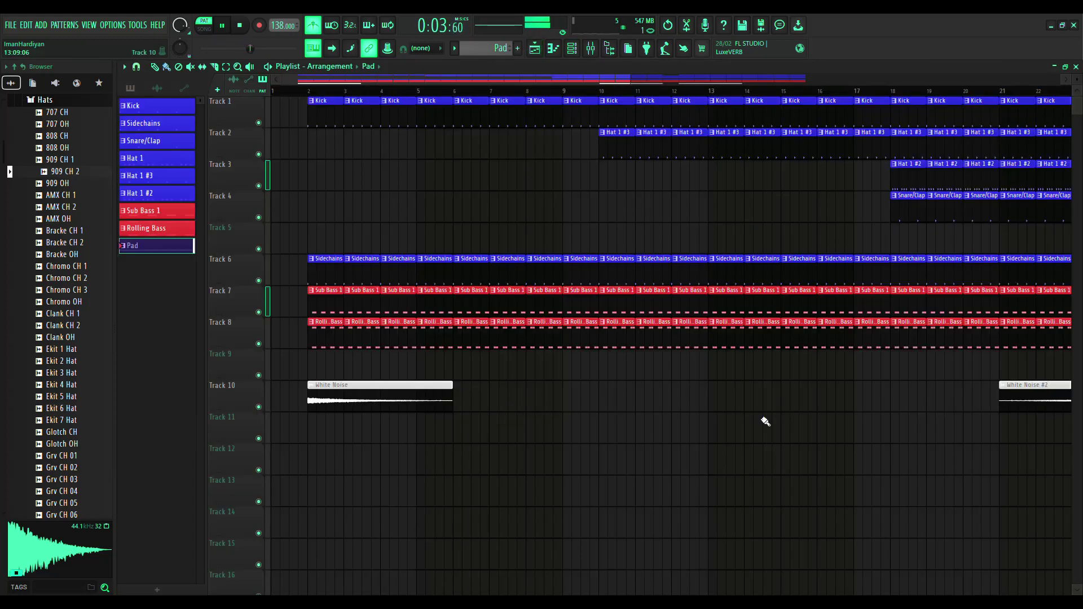
{"action": "left_click", "coordinate": [570, 51]}
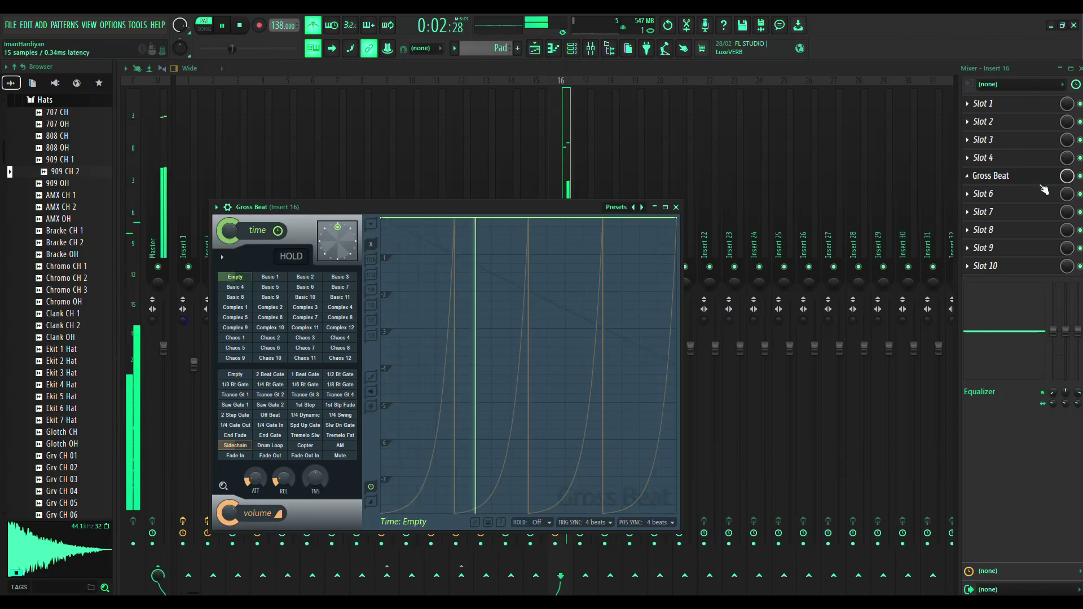
{"action": "left_click", "coordinate": [1080, 176]}
{"action": "left_click", "coordinate": [1010, 176]}
{"action": "key", "text": "space"}
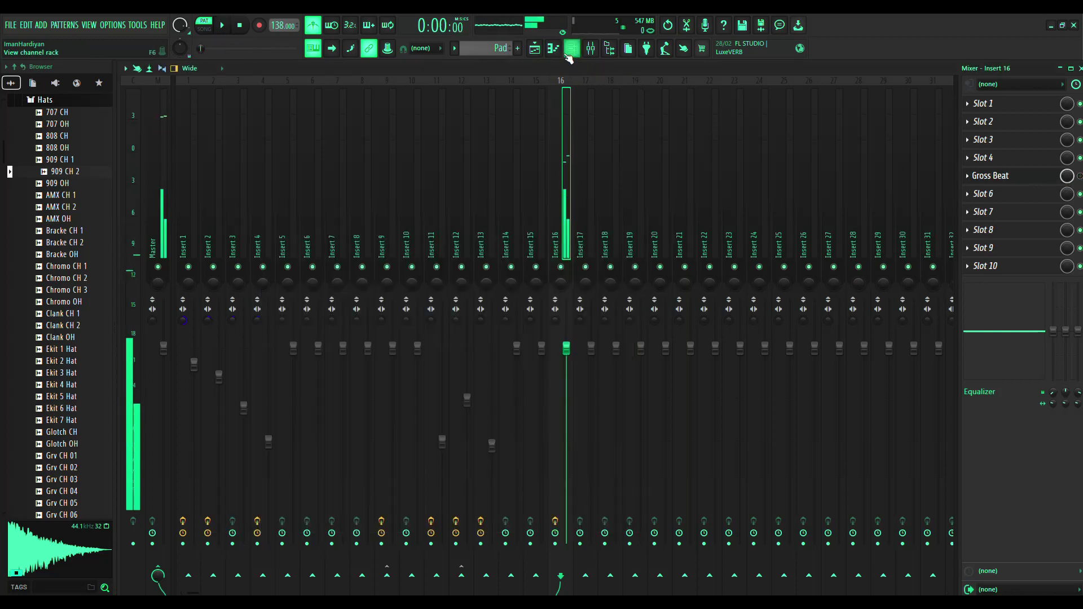
{"action": "key", "text": "space"}
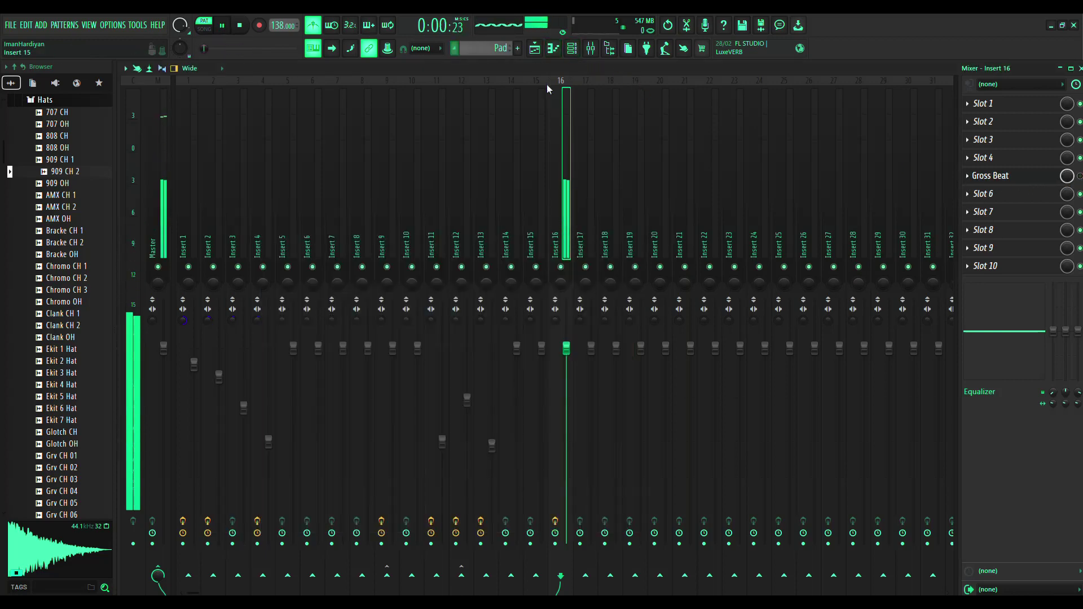
Add a four-bar F4 note above the D4 note in the Pad pattern and replay it
{"action": "left_click", "coordinate": [555, 54]}
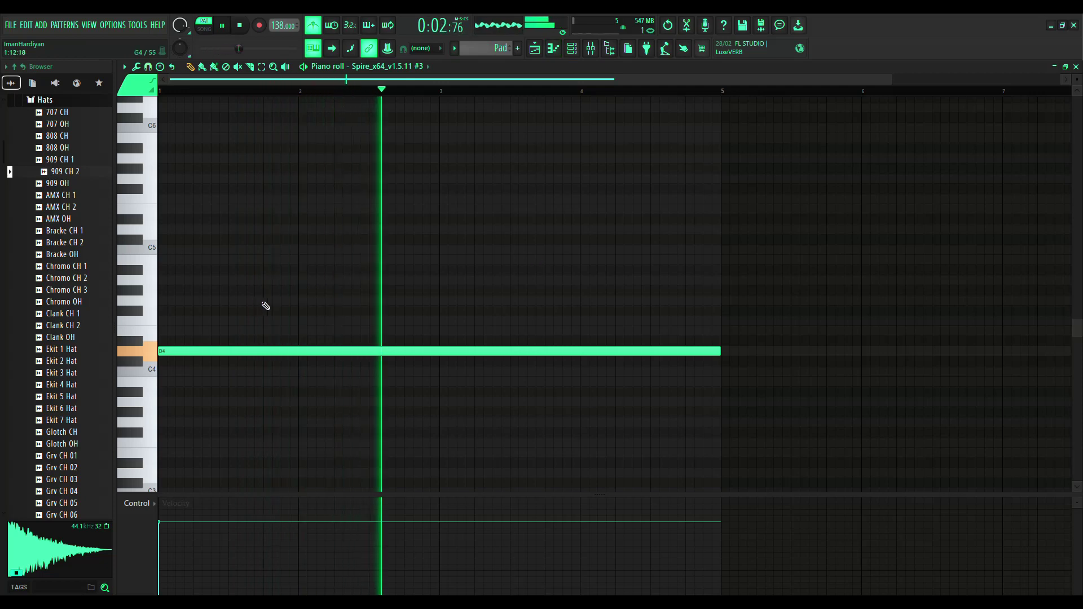
{"action": "left_click", "coordinate": [196, 321]}
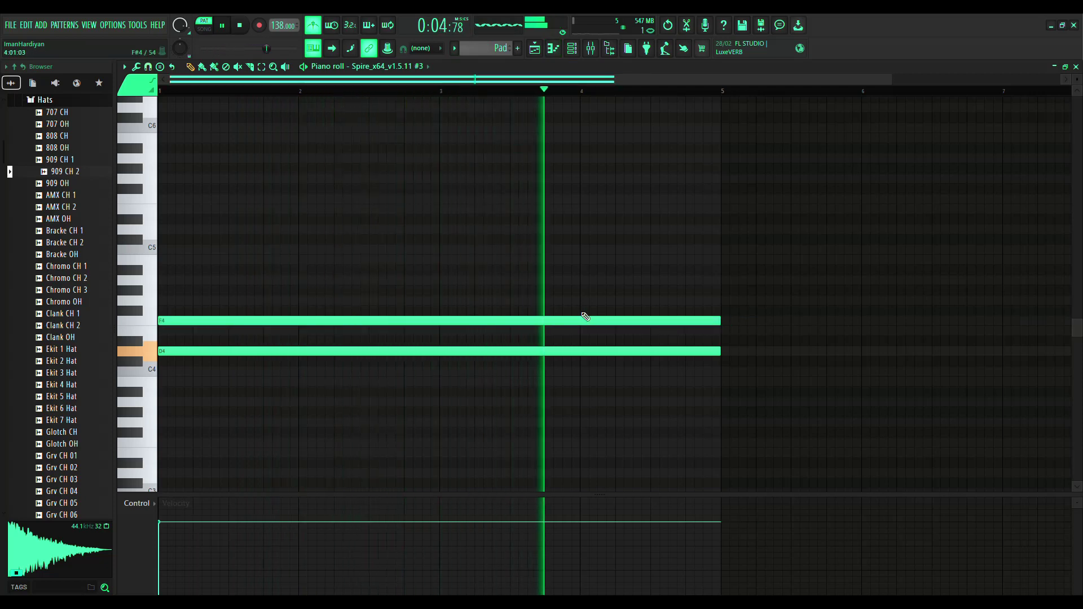
{"action": "key", "text": "space"}
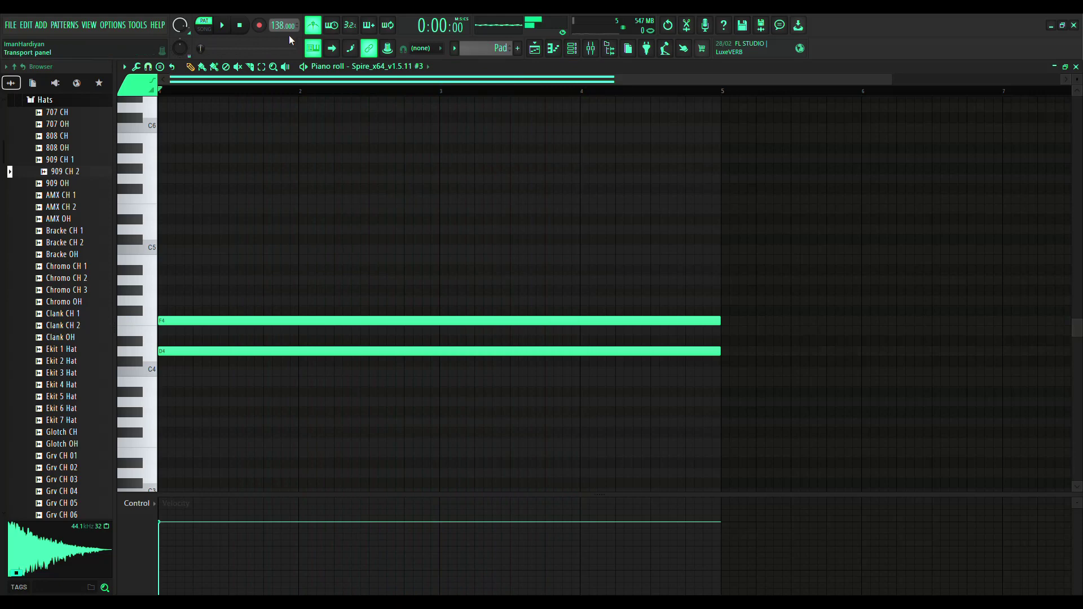
{"action": "key", "text": "space"}
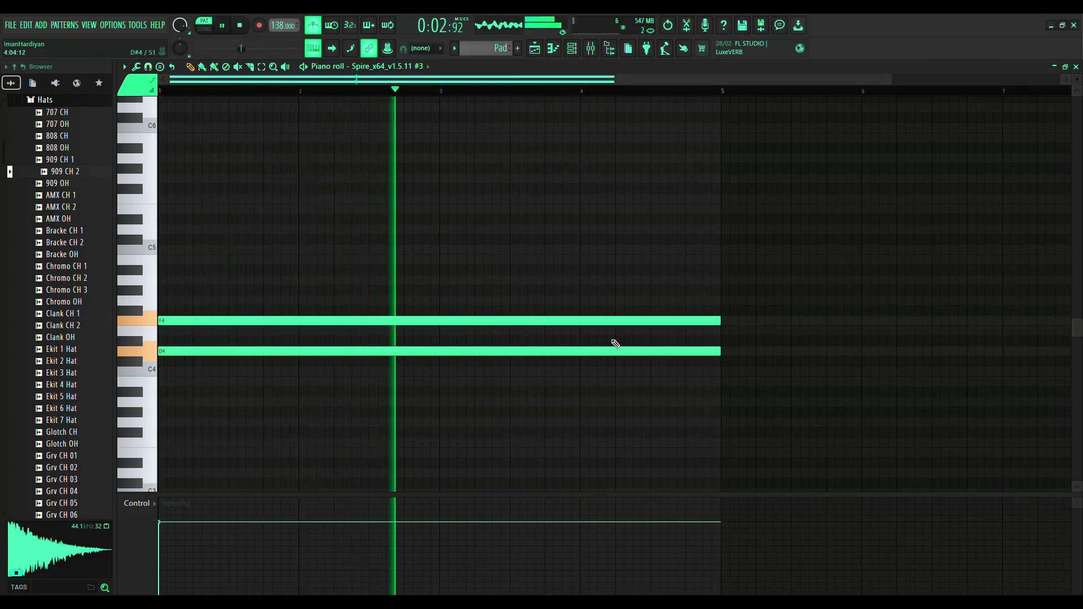
Shorten the D4 and F4 notes together to three bars and stop playback
{"action": "key", "text": "ctrl+a"}
{"action": "left_click_drag", "start_coordinate": [727, 323], "coordinate": [588, 333]}
{"action": "key", "text": "space"}
Add one-bar E4 and C4 notes in bar 4 and play the Pad pattern through
{"action": "left_click", "coordinate": [607, 380]}
{"action": "left_click", "coordinate": [586, 372]}
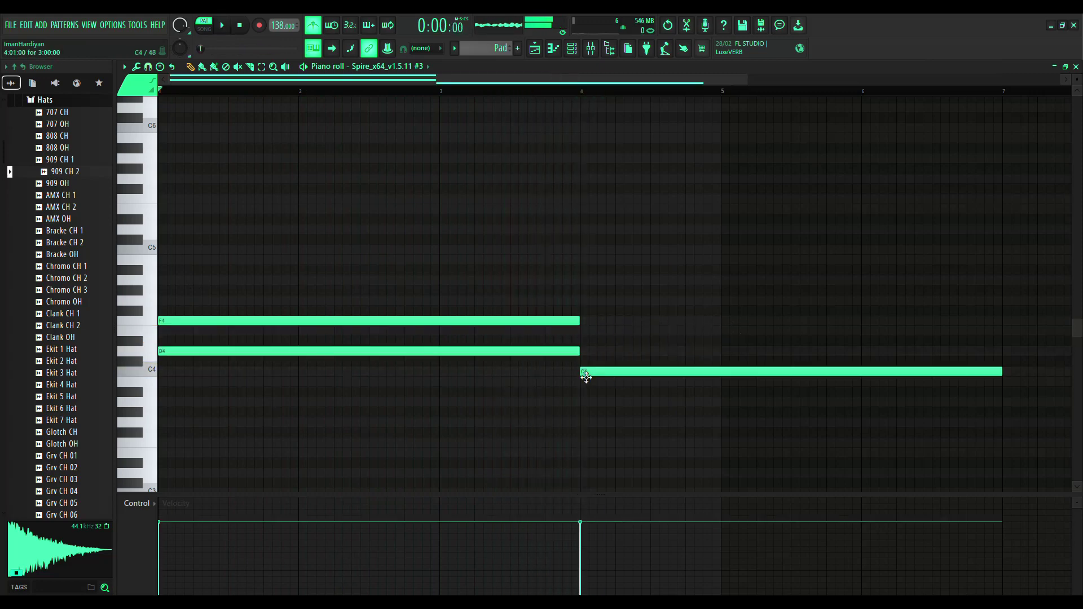
{"action": "right_click", "coordinate": [615, 372]}
{"action": "left_click", "coordinate": [584, 332]}
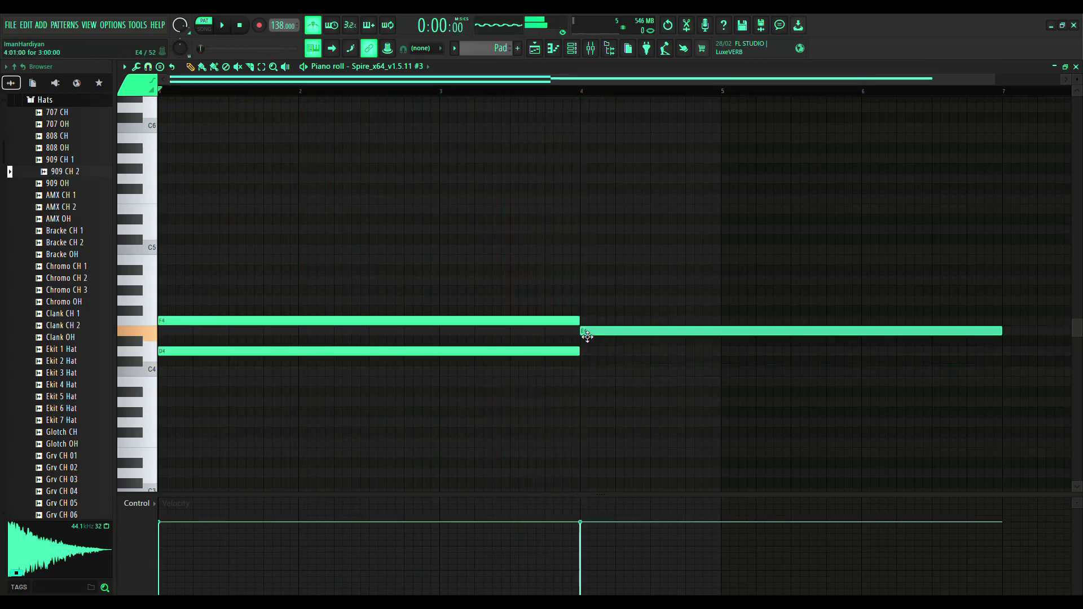
{"action": "left_click_drag", "start_coordinate": [1006, 331], "coordinate": [726, 347]}
{"action": "left_click_drag", "start_coordinate": [593, 364], "coordinate": [587, 374]}
{"action": "key", "text": "space"}
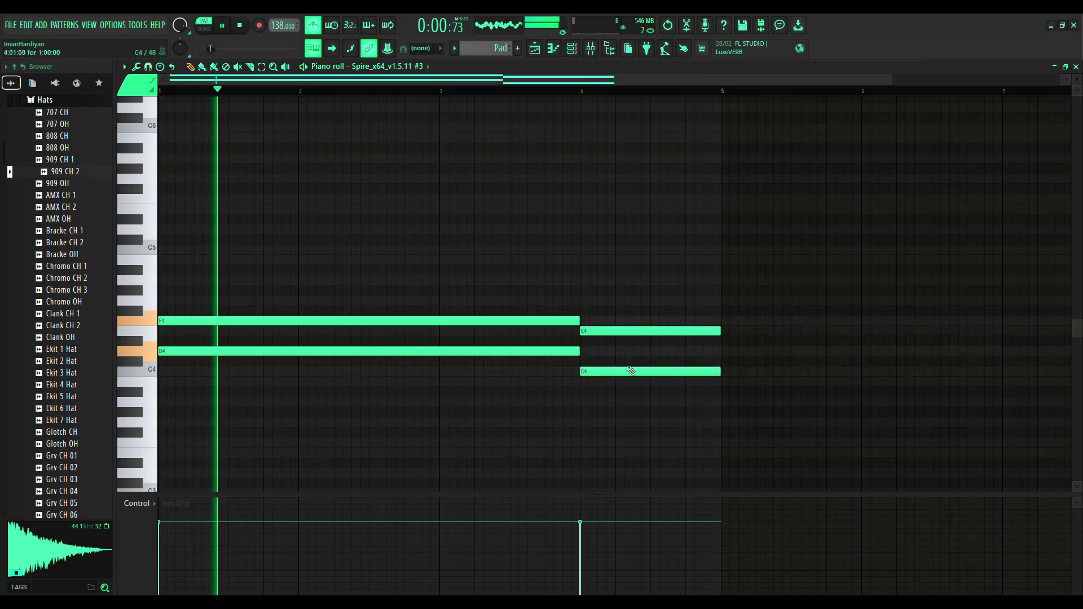
{"action": "left_click", "coordinate": [242, 27]}
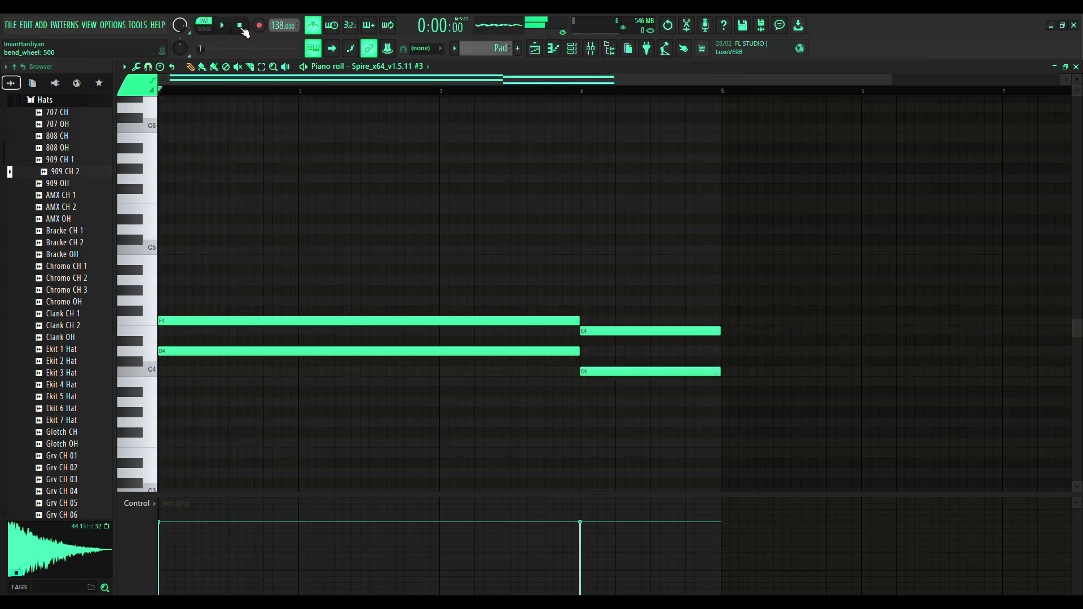
{"action": "left_click", "coordinate": [229, 26]}
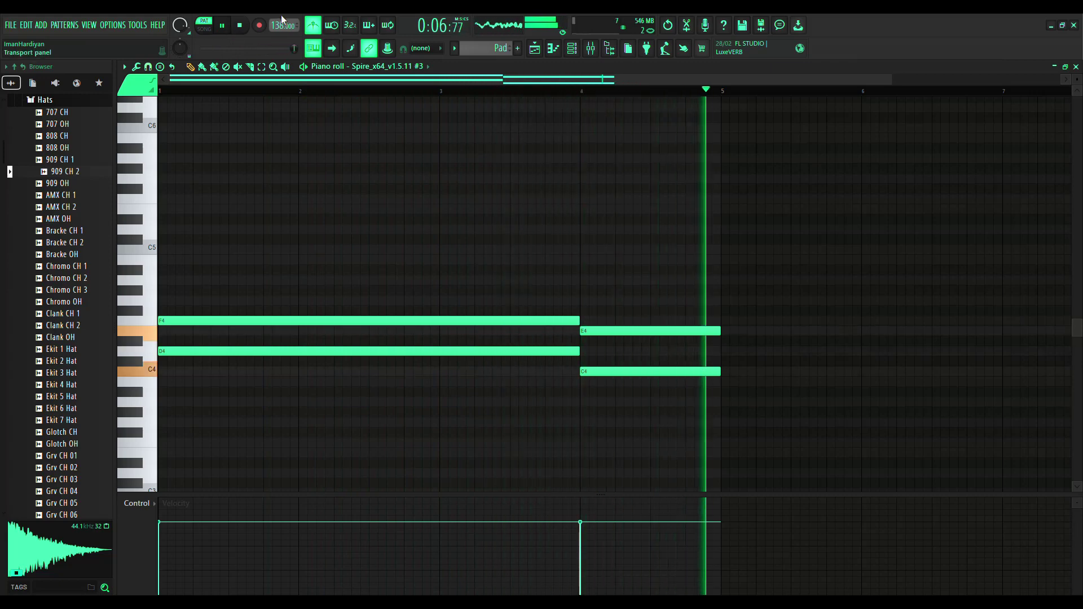
{"action": "key", "text": "space"}
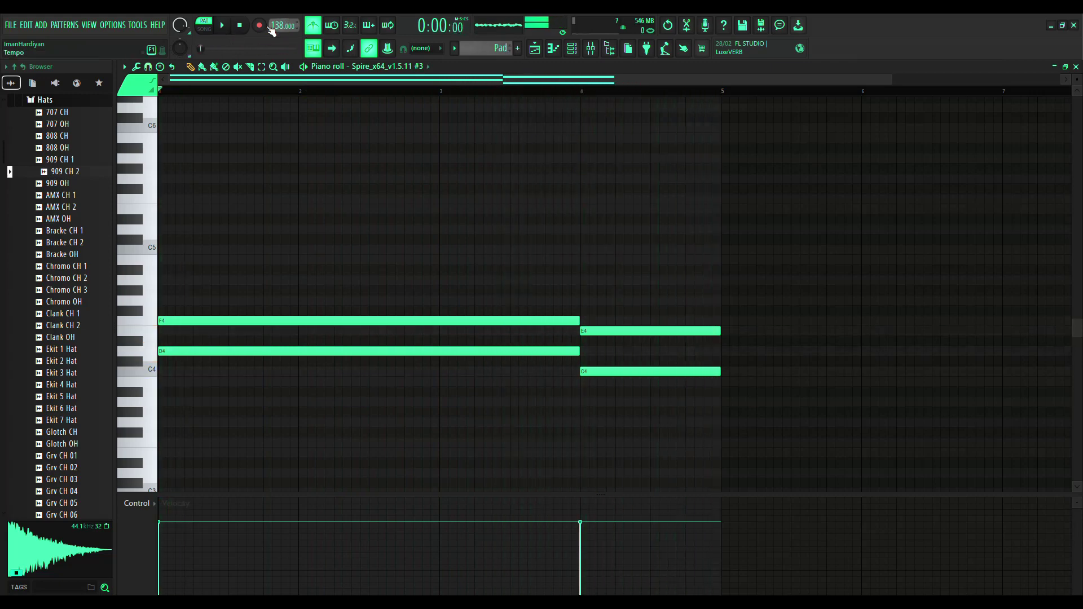
Audition pad presets in the third Spire channel, load PD Digital Dreams BJP and play the pattern with it
{"action": "left_click", "coordinate": [571, 52]}
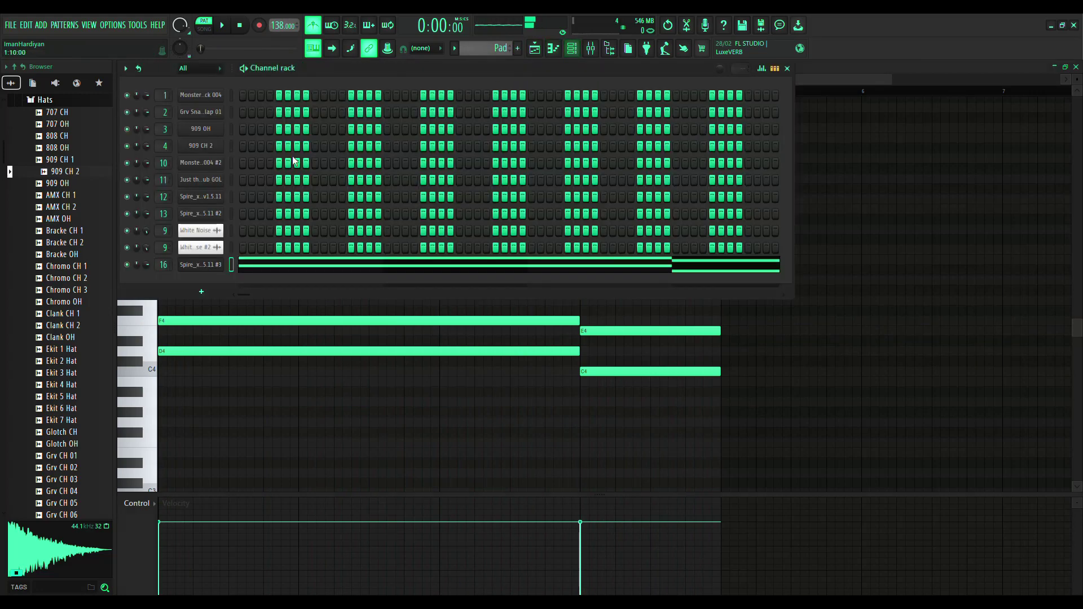
{"action": "left_click", "coordinate": [202, 265]}
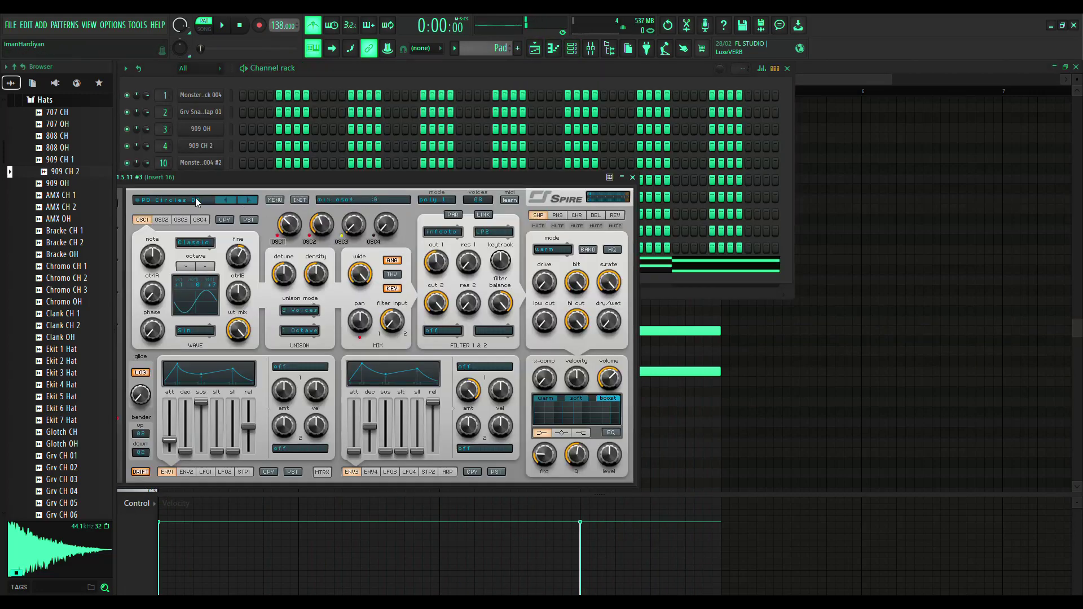
{"action": "left_click", "coordinate": [197, 202]}
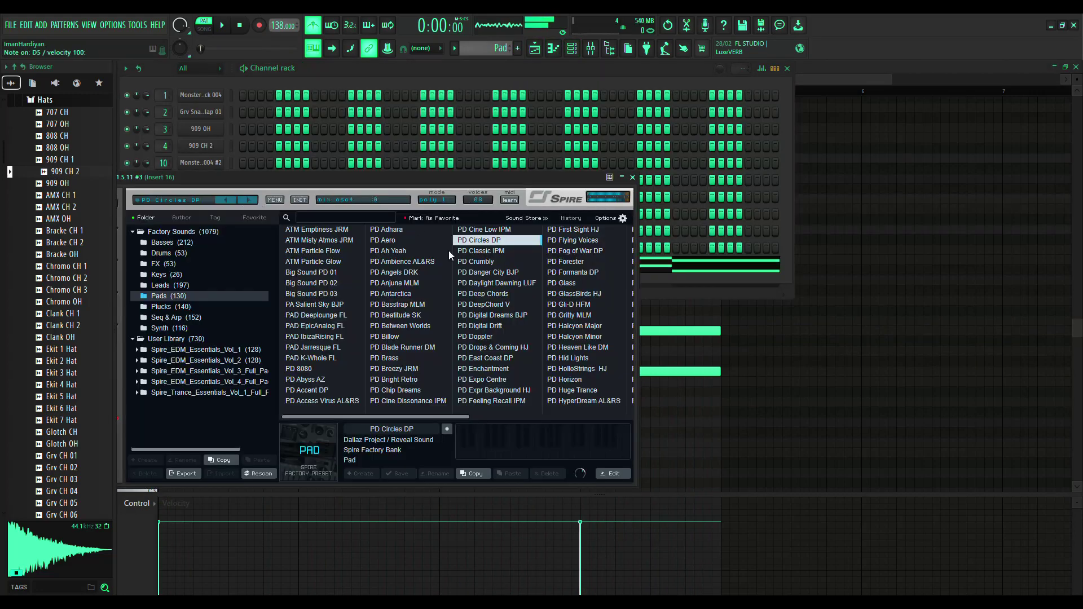
{"action": "left_click", "coordinate": [501, 252]}
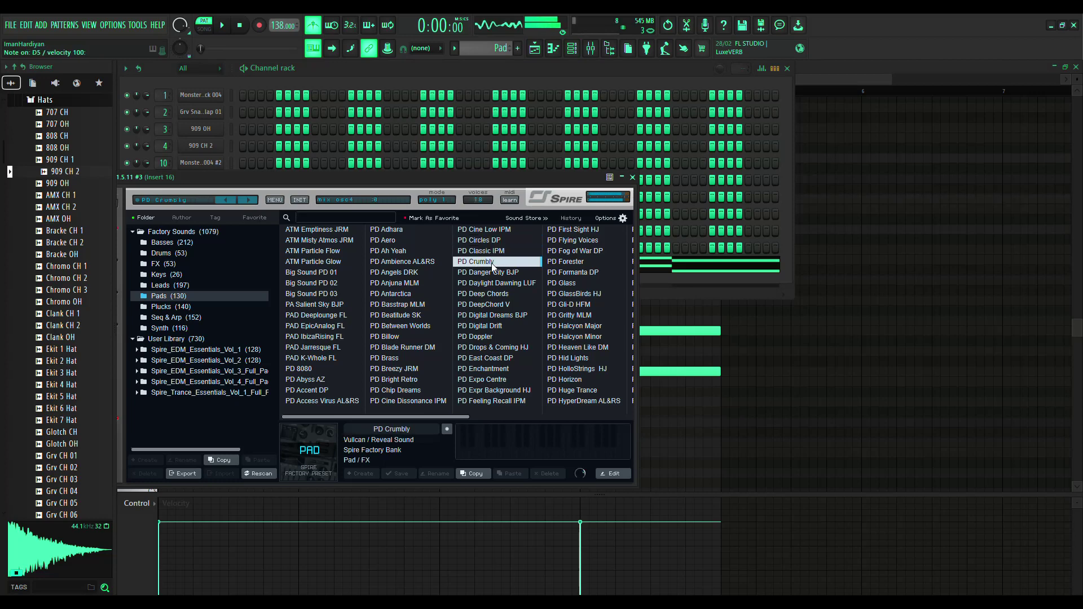
{"action": "left_click", "coordinate": [503, 274]}
{"action": "left_click", "coordinate": [504, 284]}
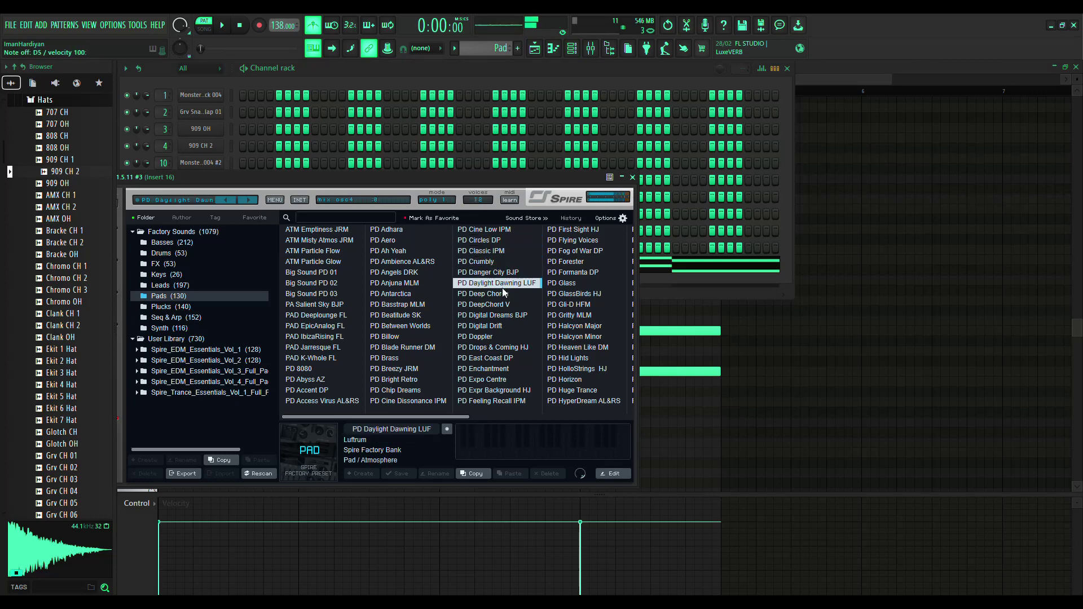
{"action": "left_click", "coordinate": [504, 296]}
{"action": "left_click", "coordinate": [507, 305]}
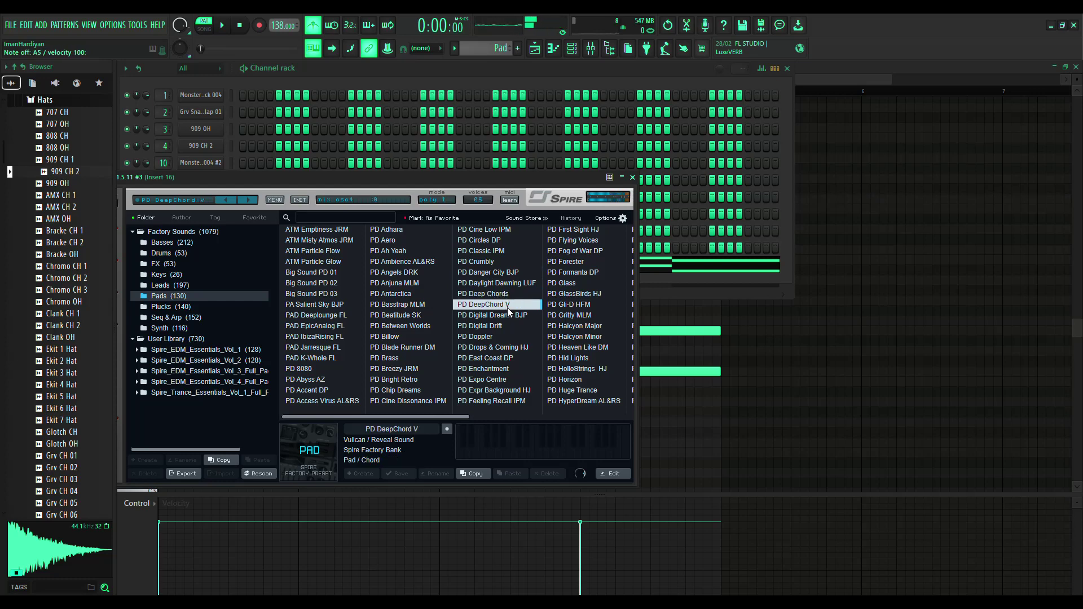
{"action": "left_click", "coordinate": [507, 316]}
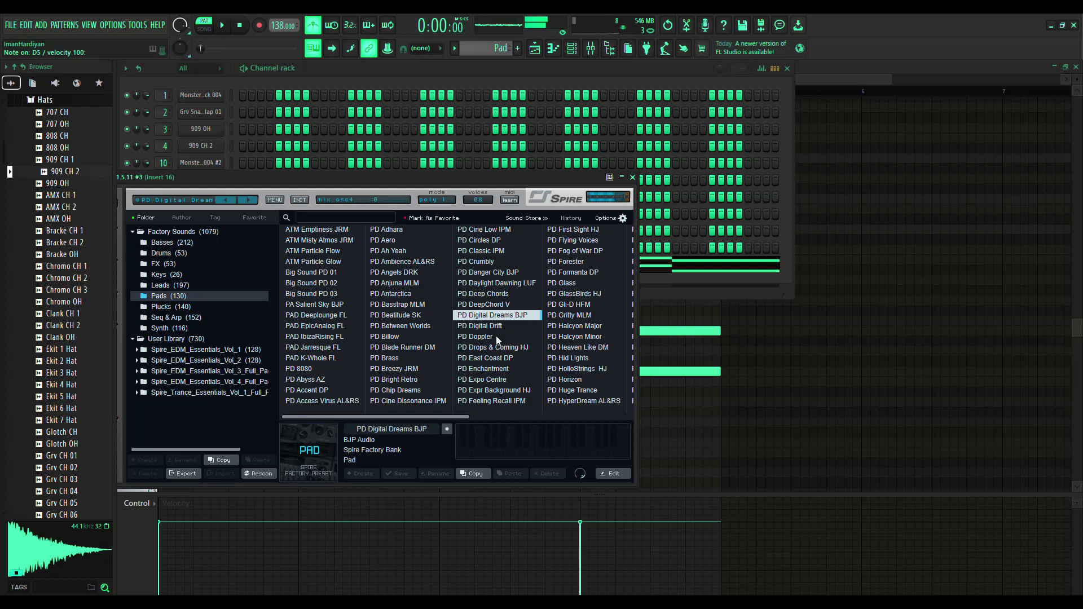
{"action": "right_click", "coordinate": [916, 380]}
{"action": "key", "text": "space"}
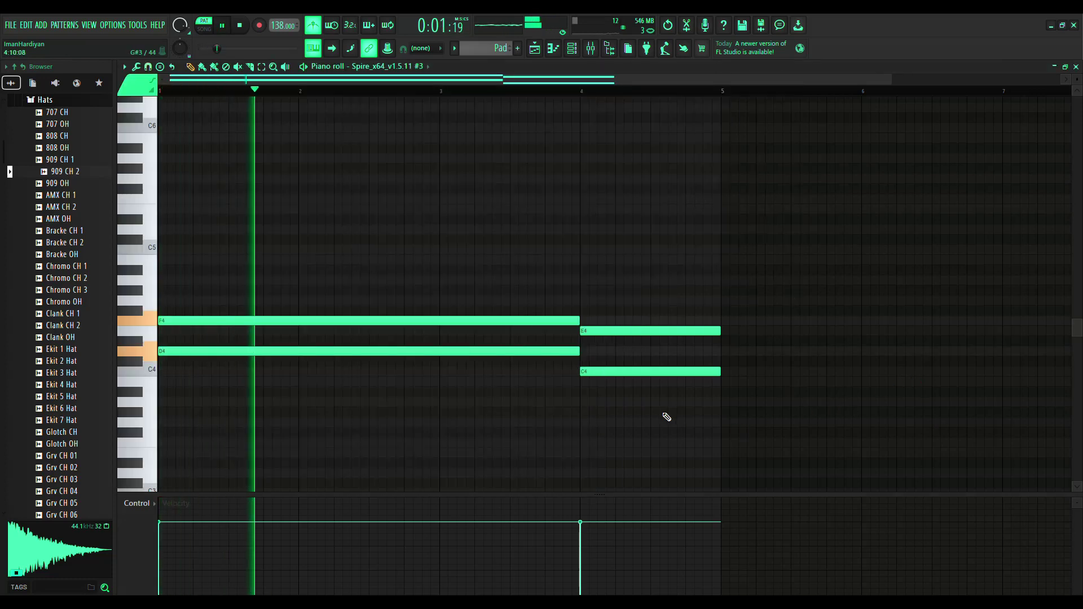
Transpose all Pad notes up twelve semitones and play the pattern
{"action": "key", "text": "ctrl+a"}
{"action": "key", "text": "Up"}
{"action": "key", "text": "Up"}
{"action": "key", "text": "Up"}
{"action": "key", "text": "Up"}
{"action": "key", "text": "Up"}
{"action": "key", "text": "Up"}
{"action": "key", "text": "Up"}
{"action": "key", "text": "Up"}
{"action": "key", "text": "Up"}
{"action": "key", "text": "Up"}
{"action": "key", "text": "Up"}
{"action": "key", "text": "Up"}
{"action": "key", "text": "space"}
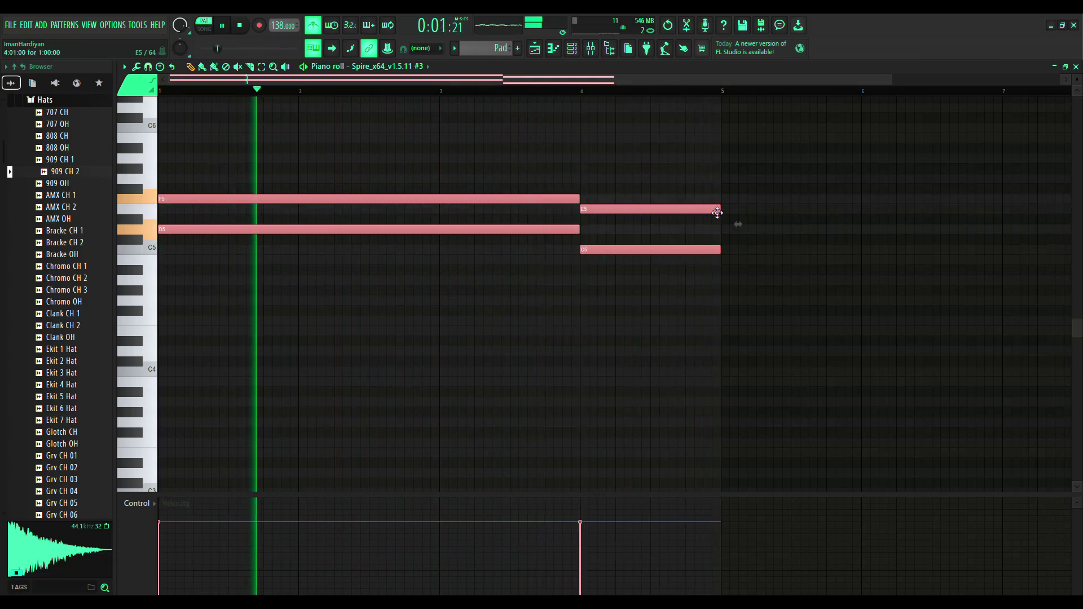
Lower the envelope 1 attack of the third Spire channel to 230 and return to the piano roll
{"action": "key", "text": "F6"}
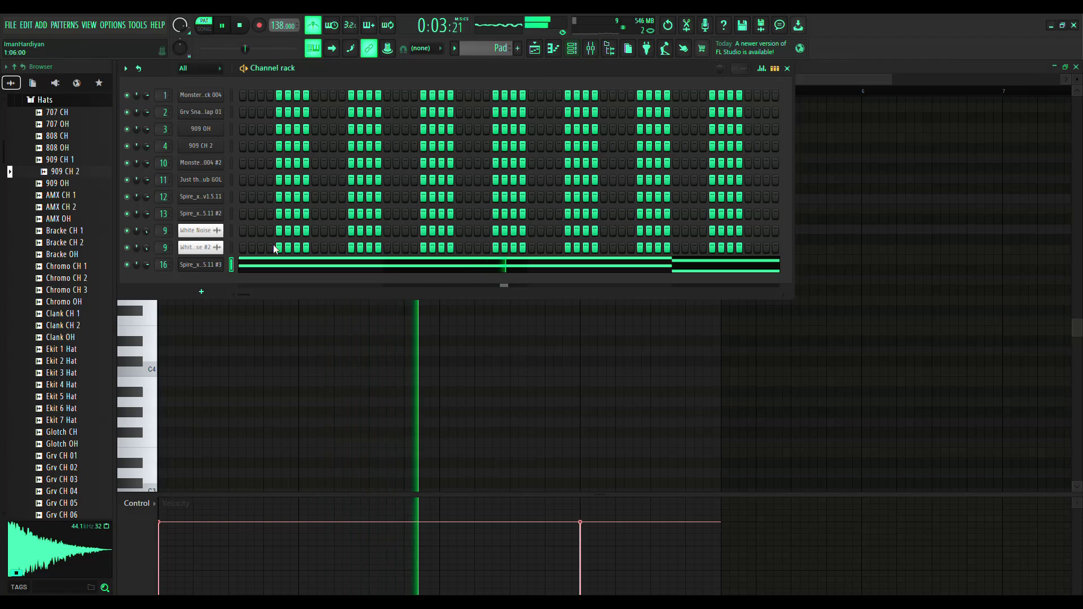
{"action": "left_click", "coordinate": [200, 265]}
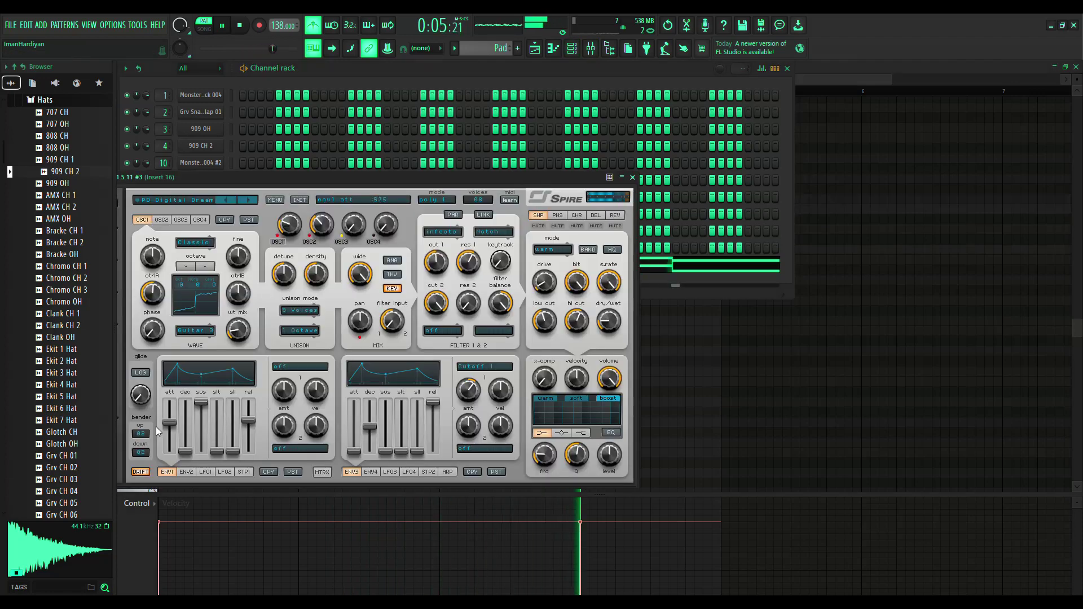
{"action": "left_click_drag", "start_coordinate": [169, 422], "coordinate": [174, 443]}
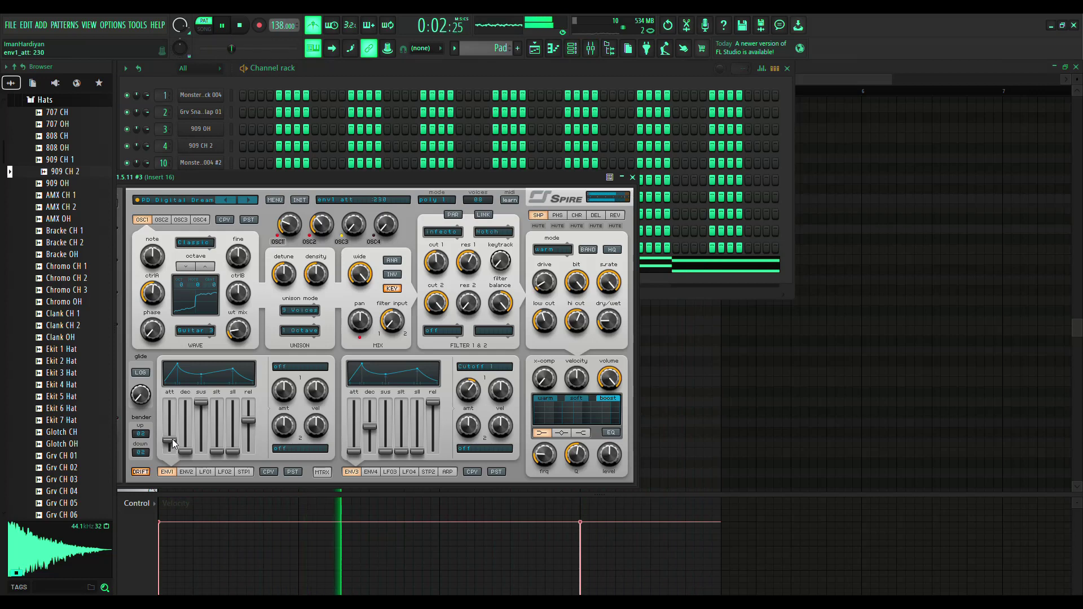
{"action": "left_click", "coordinate": [756, 367]}
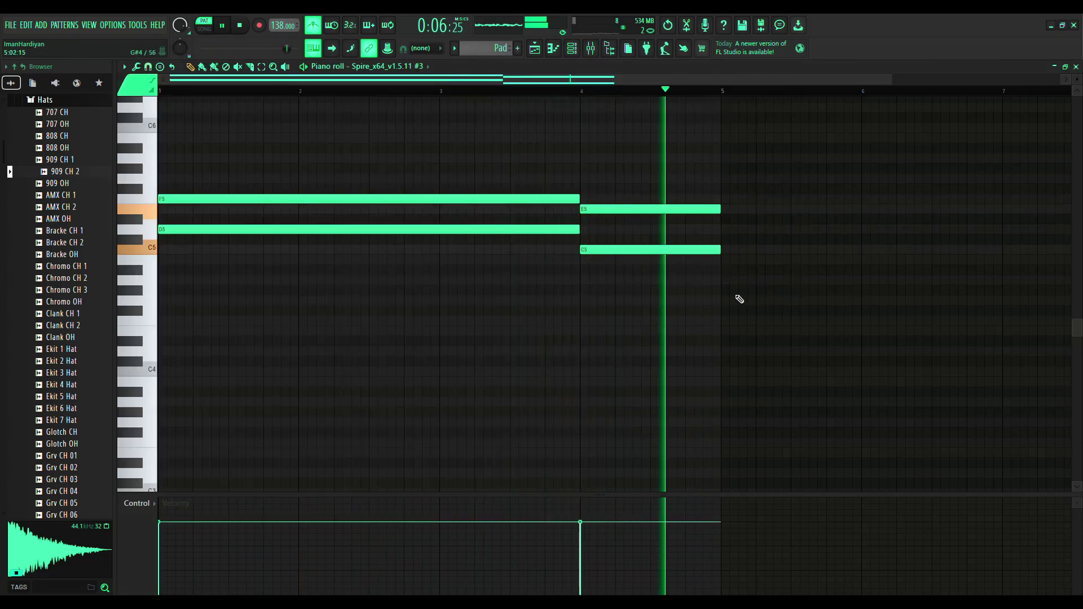
Shift the change from the D5–F5 chord to the C5–E5 chord one beat into bar 4, ending the second chord at bar 5
{"action": "key", "text": "space"}
{"action": "left_click_drag", "start_coordinate": [670, 185], "coordinate": [668, 314]}
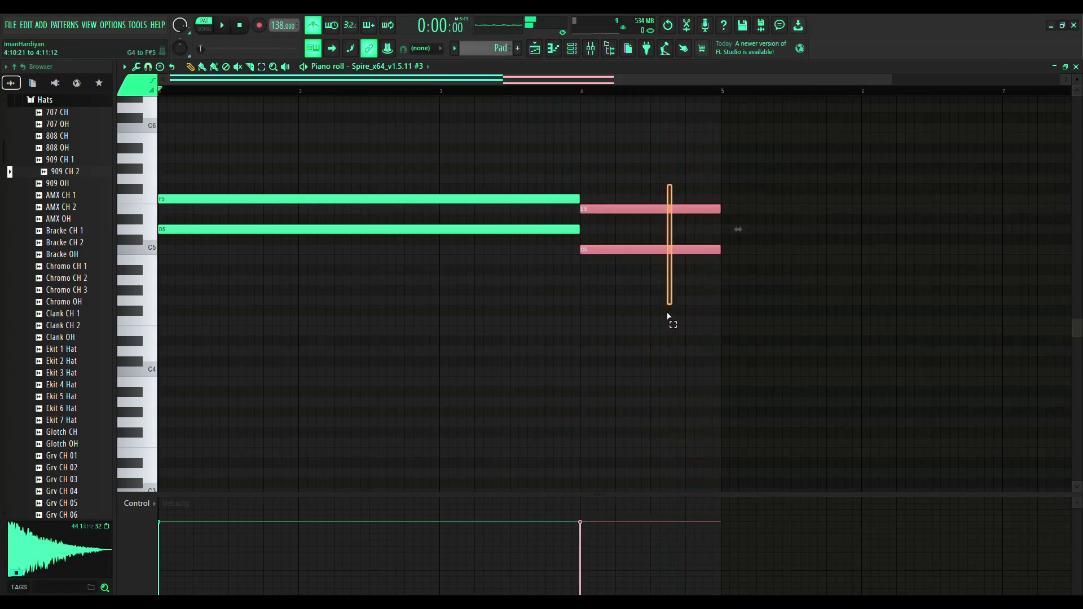
{"action": "left_click_drag", "start_coordinate": [661, 259], "coordinate": [678, 260]}
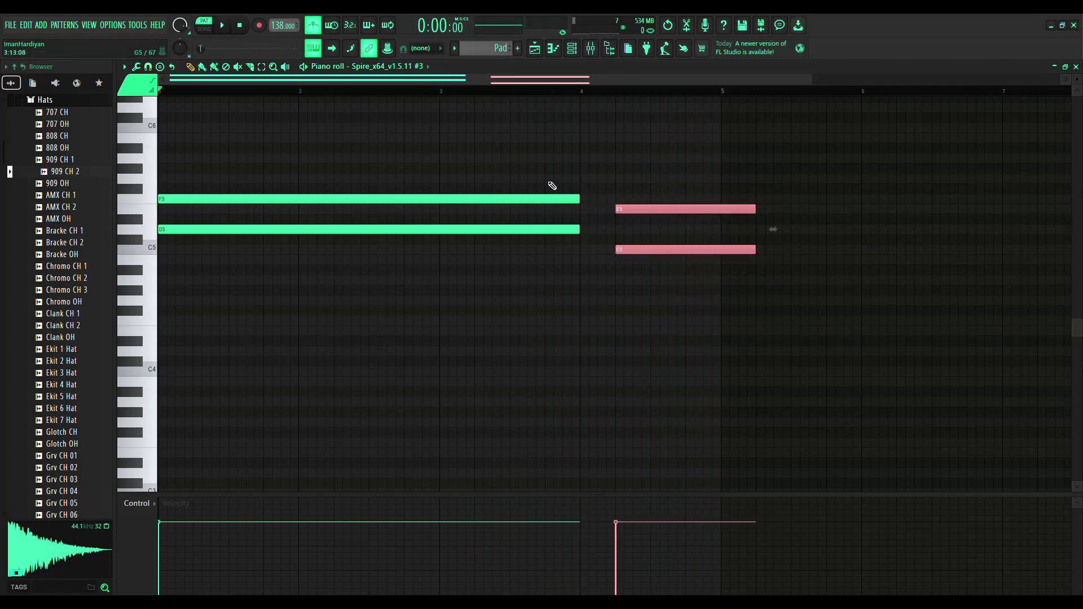
{"action": "left_click_drag", "start_coordinate": [552, 184], "coordinate": [587, 240]}
{"action": "key", "text": "space"}
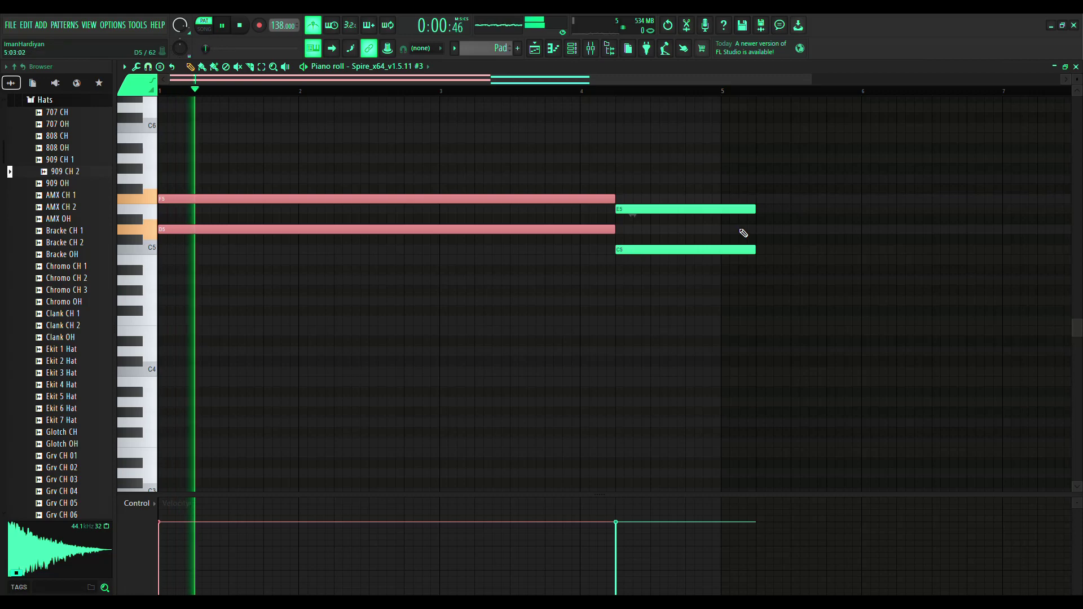
{"action": "left_click_drag", "start_coordinate": [759, 191], "coordinate": [722, 249]}
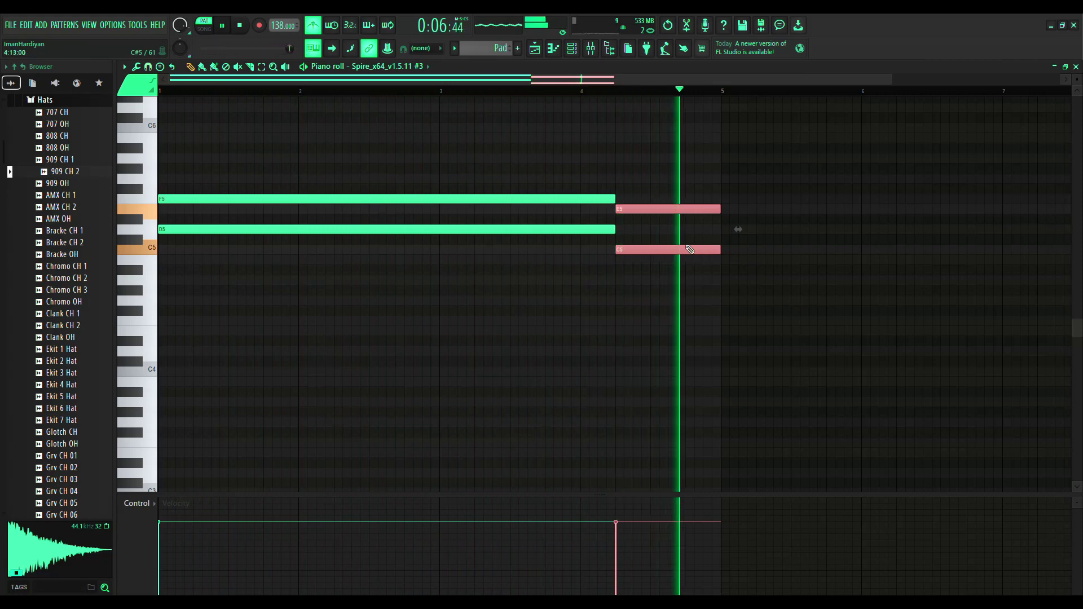
Move the chord change to the middle of bar 4, keeping the C5–E5 chord's end at bar 5
{"action": "left_click_drag", "start_coordinate": [670, 252], "coordinate": [702, 206]}
{"action": "left_click_drag", "start_coordinate": [757, 251], "coordinate": [721, 249]}
{"action": "left_click_drag", "start_coordinate": [612, 165], "coordinate": [651, 232]}
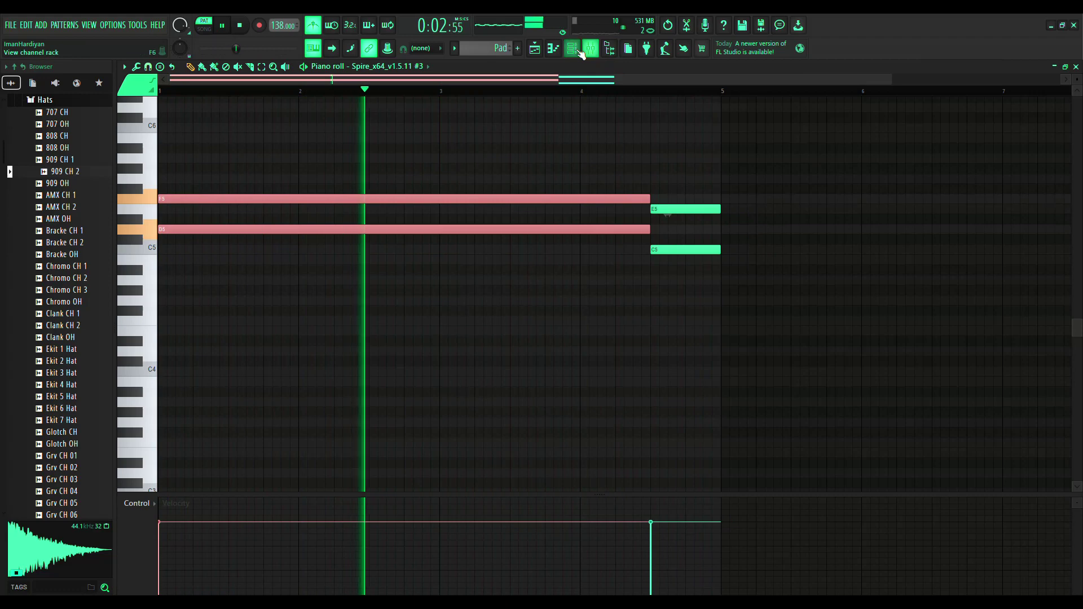
Open the pad channel's Spire synth and load the PD Digital Drift preset from its preset browser
{"action": "key", "text": "F6"}
{"action": "left_click", "coordinate": [203, 265]}
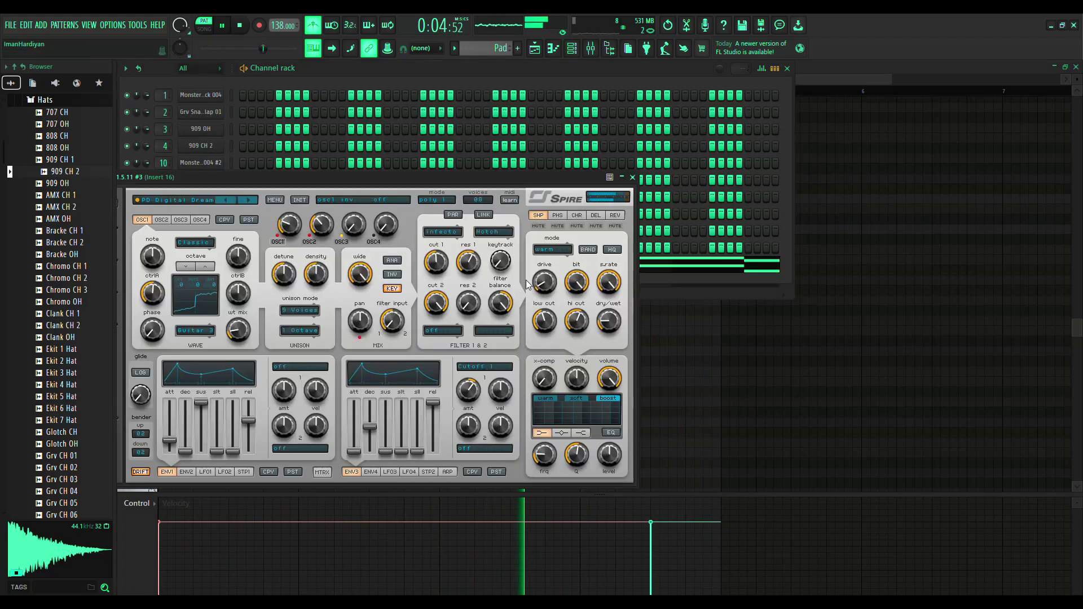
{"action": "left_click", "coordinate": [245, 200]}
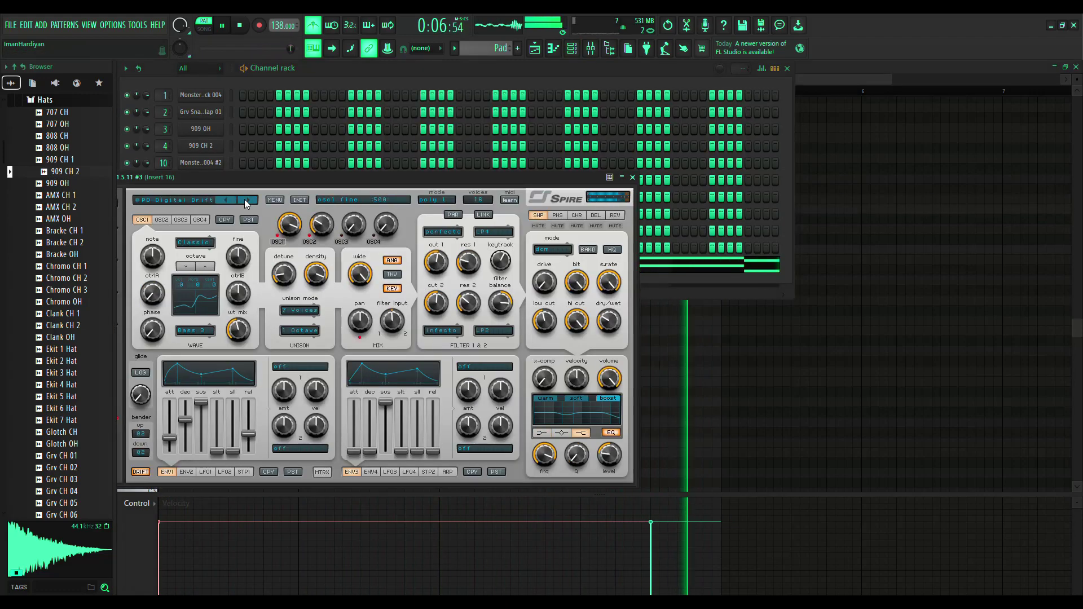
{"action": "left_click", "coordinate": [217, 201]}
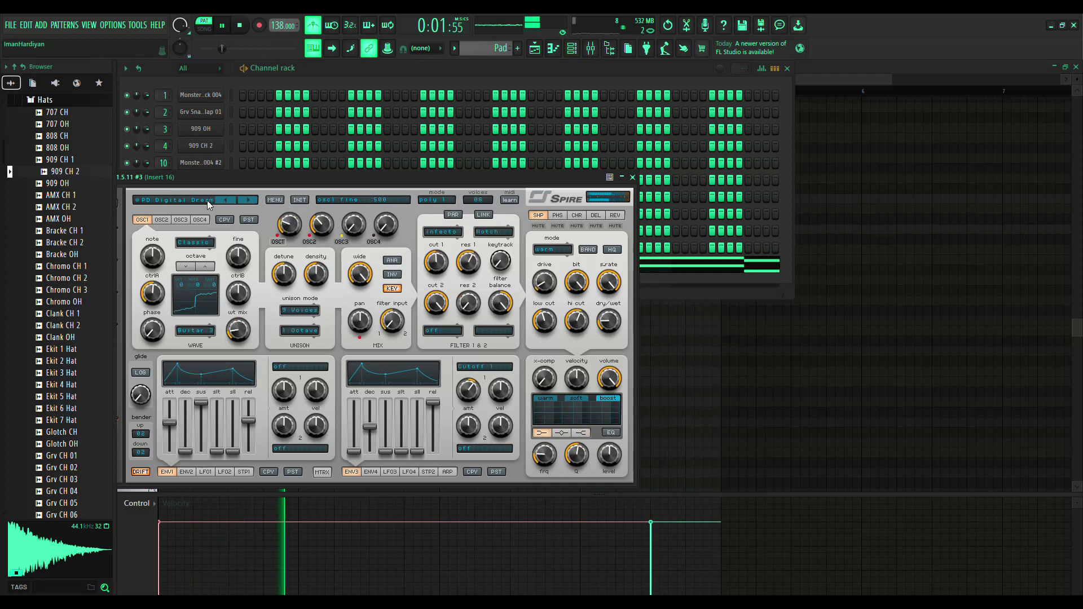
{"action": "left_click", "coordinate": [217, 202]}
{"action": "left_click", "coordinate": [479, 326]}
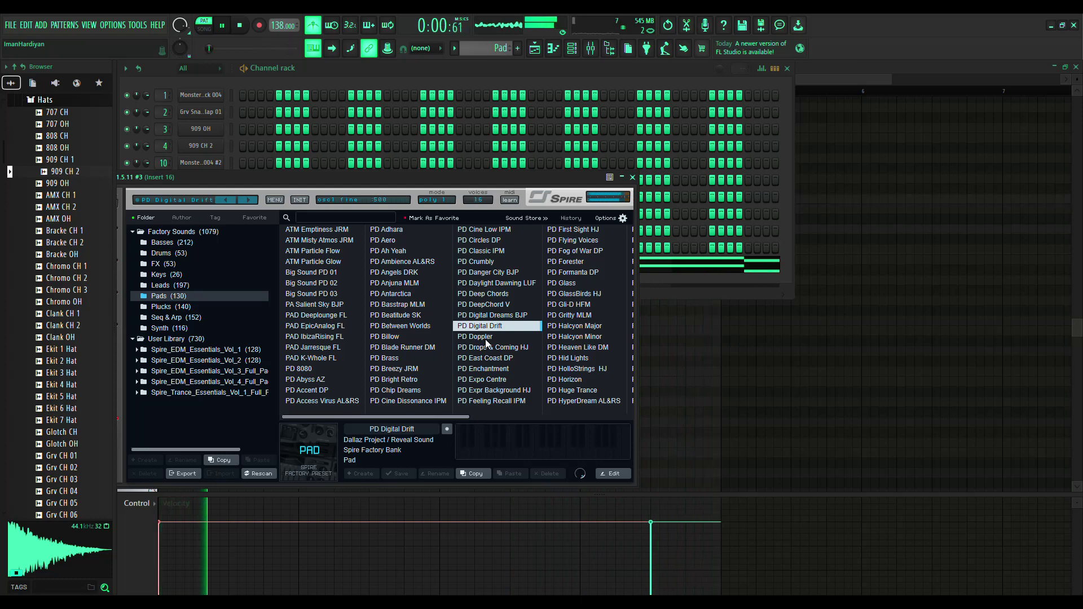
Audition the PD Huge Trance and PD Jupiter pad presets and browse the rest of the Pads folder
{"action": "left_click", "coordinate": [572, 390]}
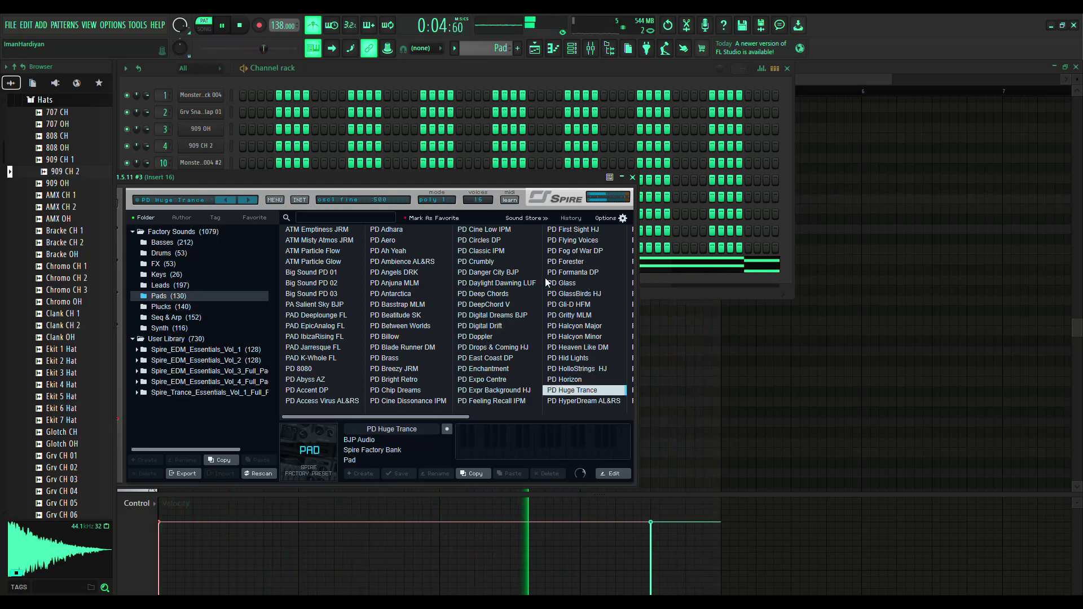
{"action": "scroll", "coordinate": [525, 350], "scroll_direction": "down", "scroll_amount": 1}
{"action": "scroll", "coordinate": [525, 348], "scroll_direction": "down", "scroll_amount": 1}
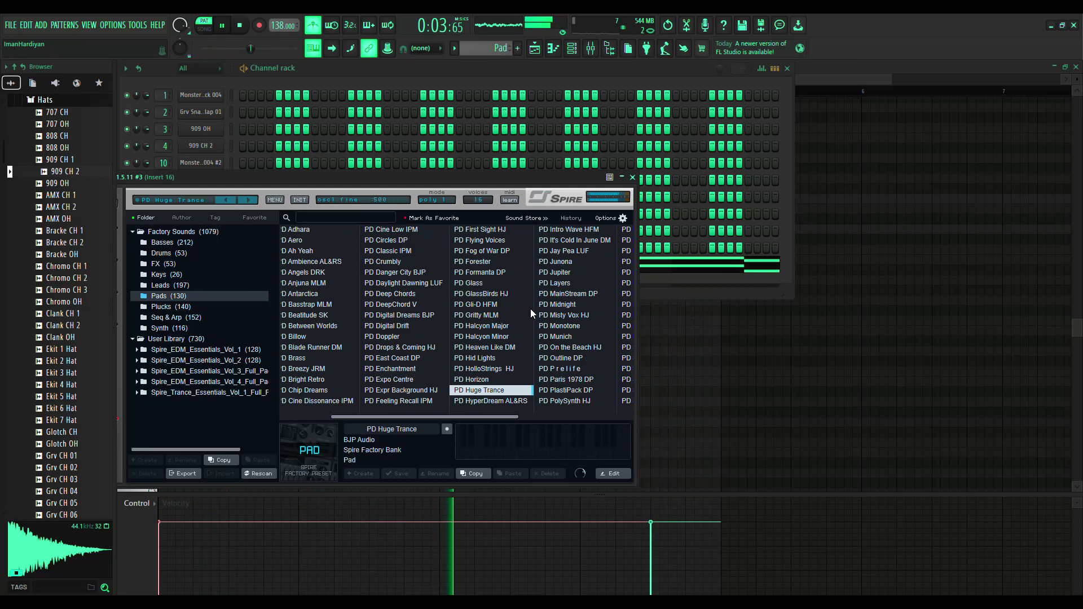
{"action": "left_click", "coordinate": [565, 273]}
{"action": "scroll", "coordinate": [565, 275], "scroll_direction": "down", "scroll_amount": 3}
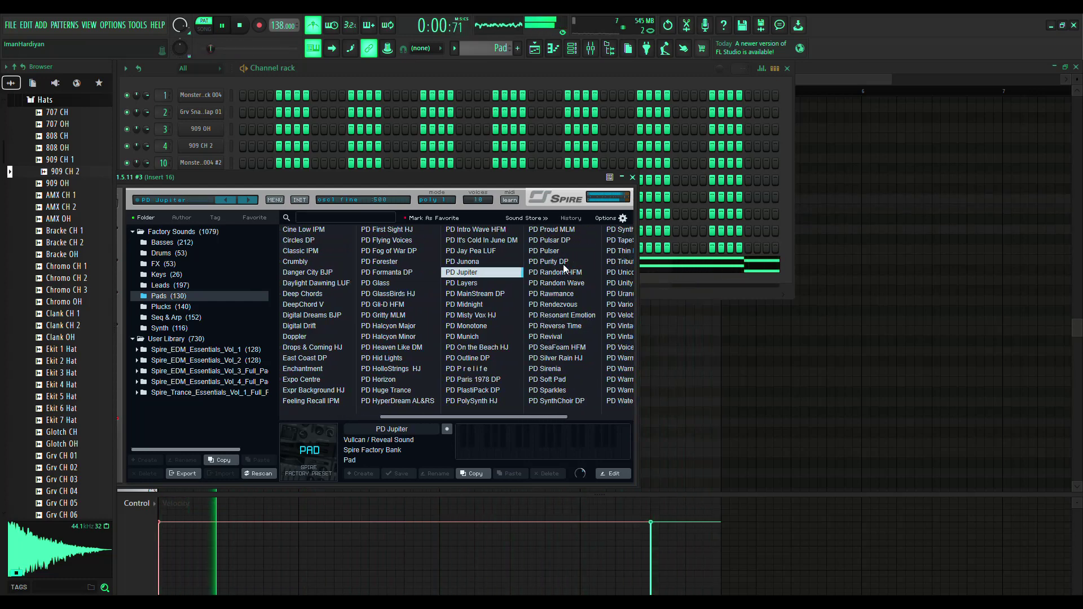
{"action": "scroll", "coordinate": [563, 265], "scroll_direction": "down", "scroll_amount": 3}
{"action": "scroll", "coordinate": [563, 264], "scroll_direction": "down", "scroll_amount": 1}
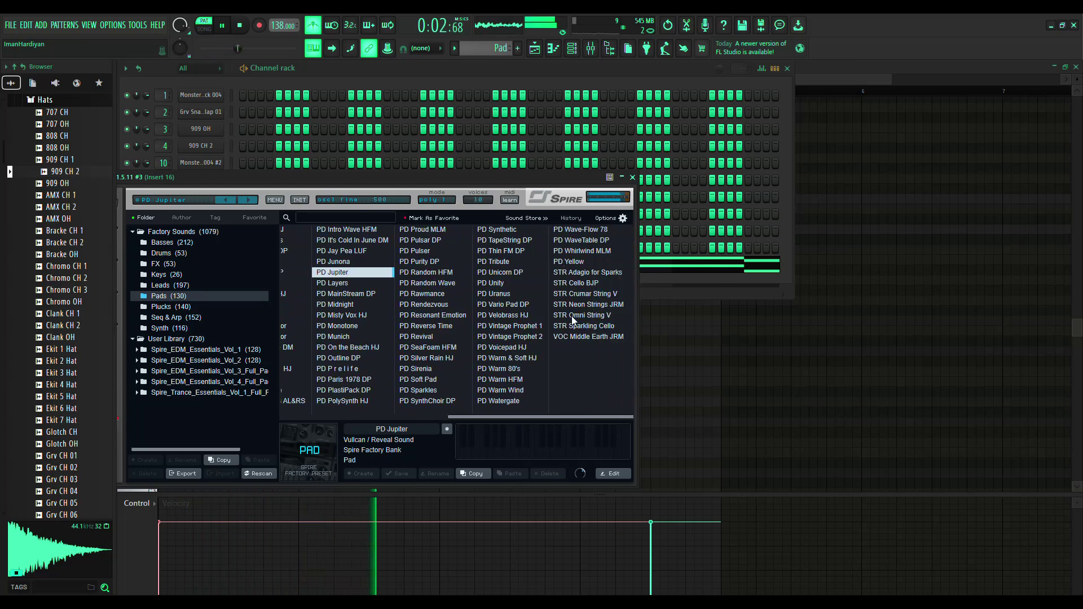
Audition the STR presets Sparkling Cello, Adagio for Sparks, Cello BJP, Crumar String V and Omni String V
{"action": "left_click", "coordinate": [579, 325]}
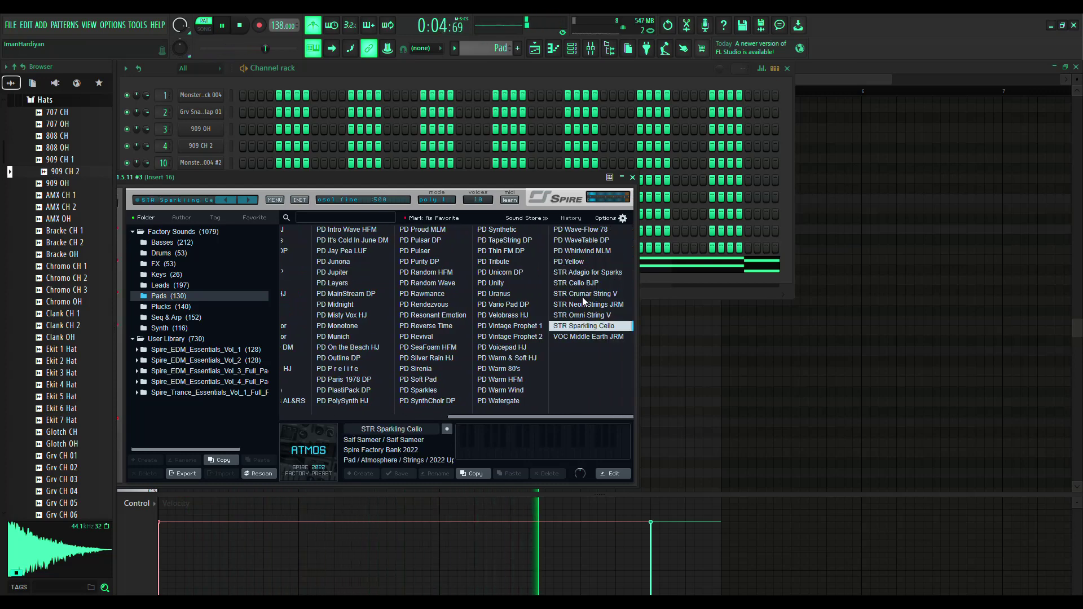
{"action": "left_click", "coordinate": [594, 273]}
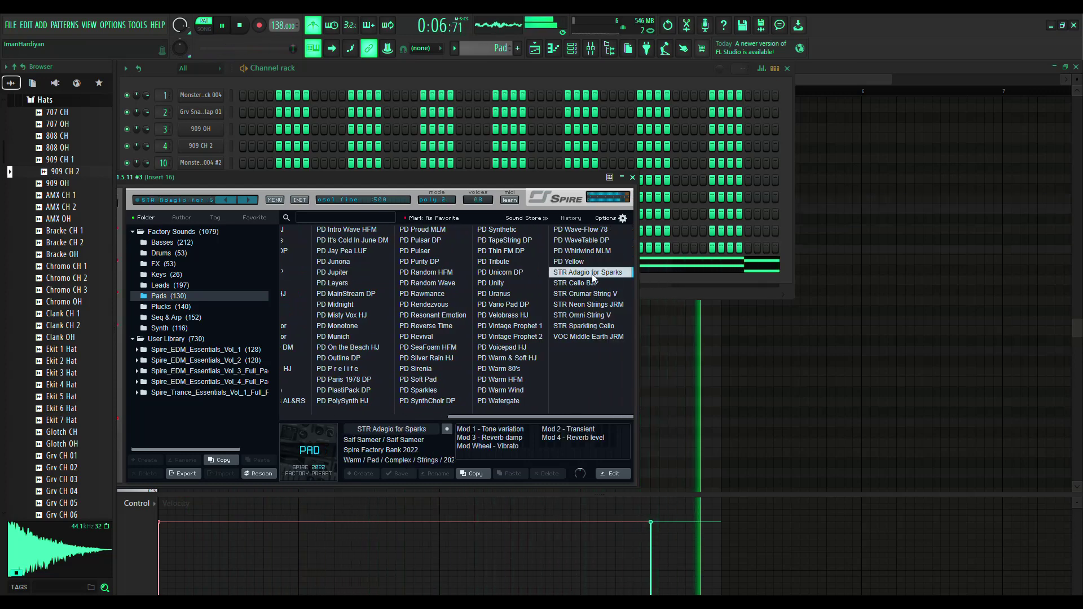
{"action": "left_click", "coordinate": [587, 284]}
{"action": "left_click", "coordinate": [587, 294]}
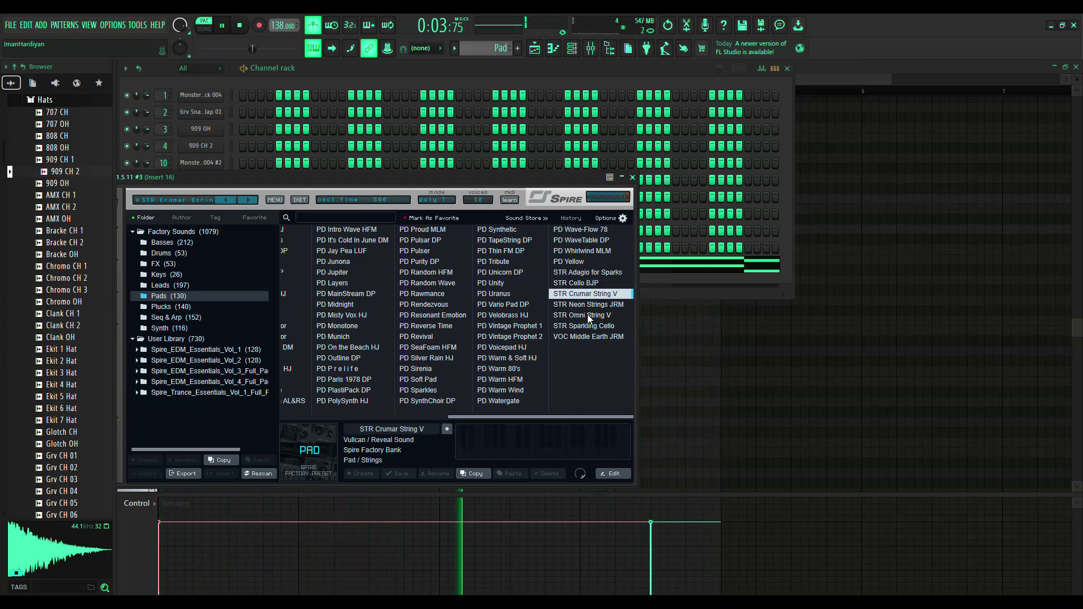
{"action": "left_click", "coordinate": [587, 314]}
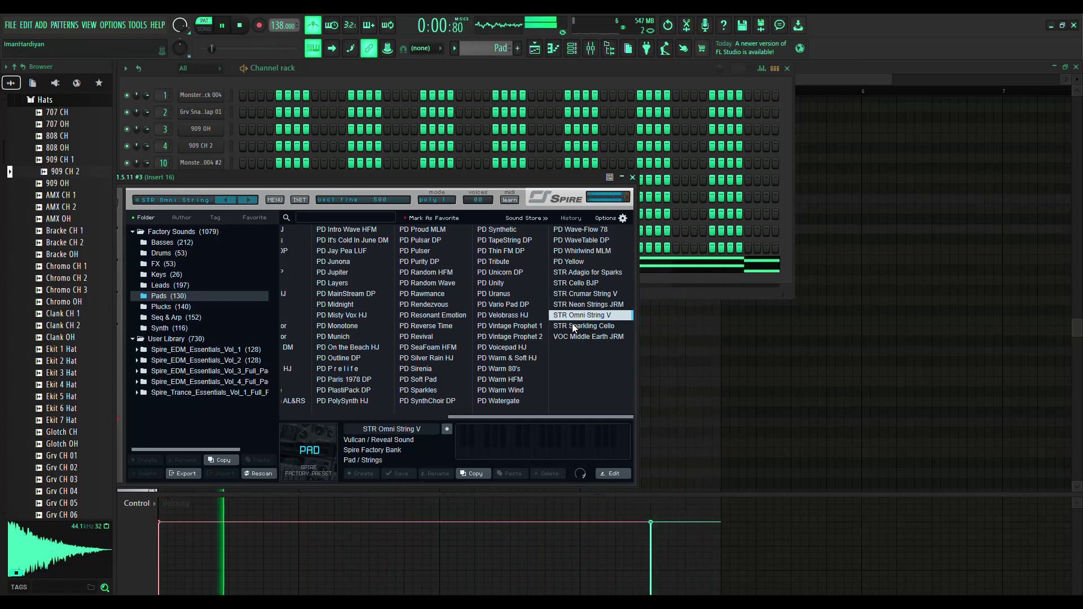
Load the PD Yellow preset and shorten its Envelope 1 attack
{"action": "left_click", "coordinate": [577, 263]}
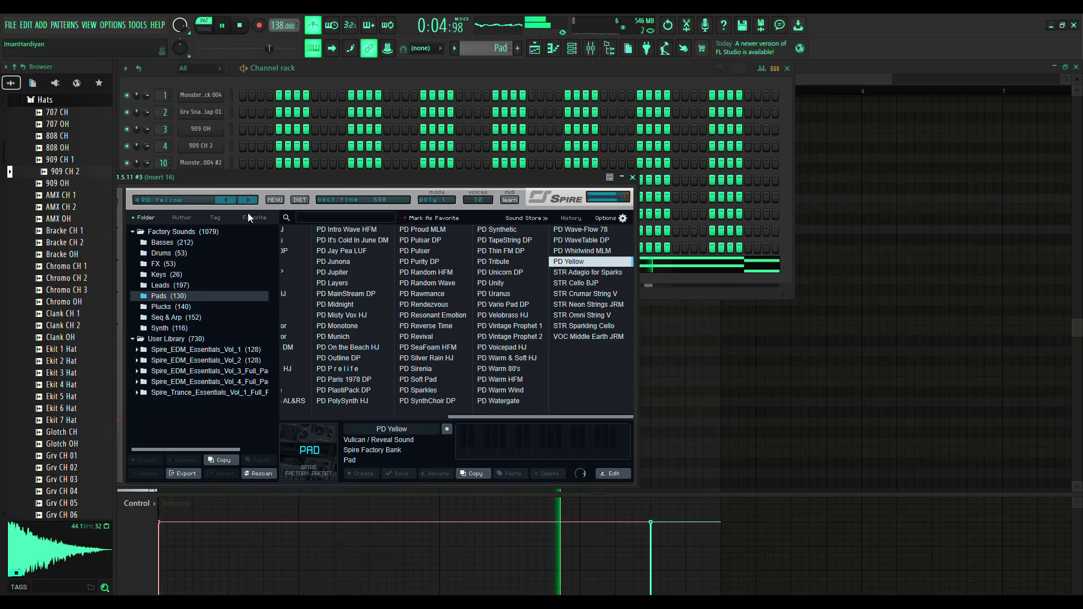
{"action": "left_click", "coordinate": [177, 204]}
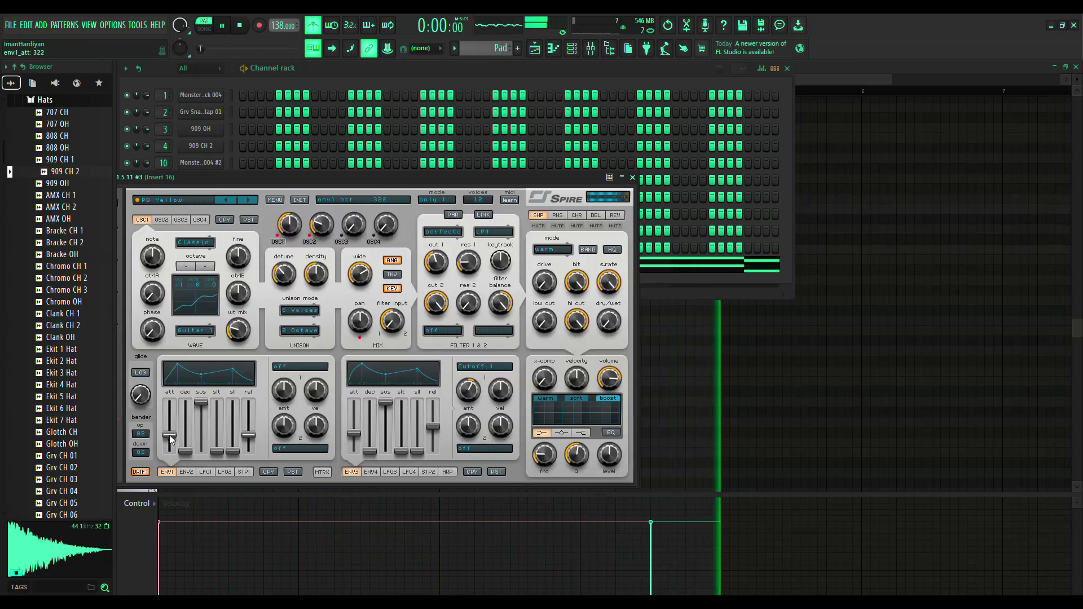
{"action": "left_click_drag", "start_coordinate": [170, 443], "coordinate": [172, 442]}
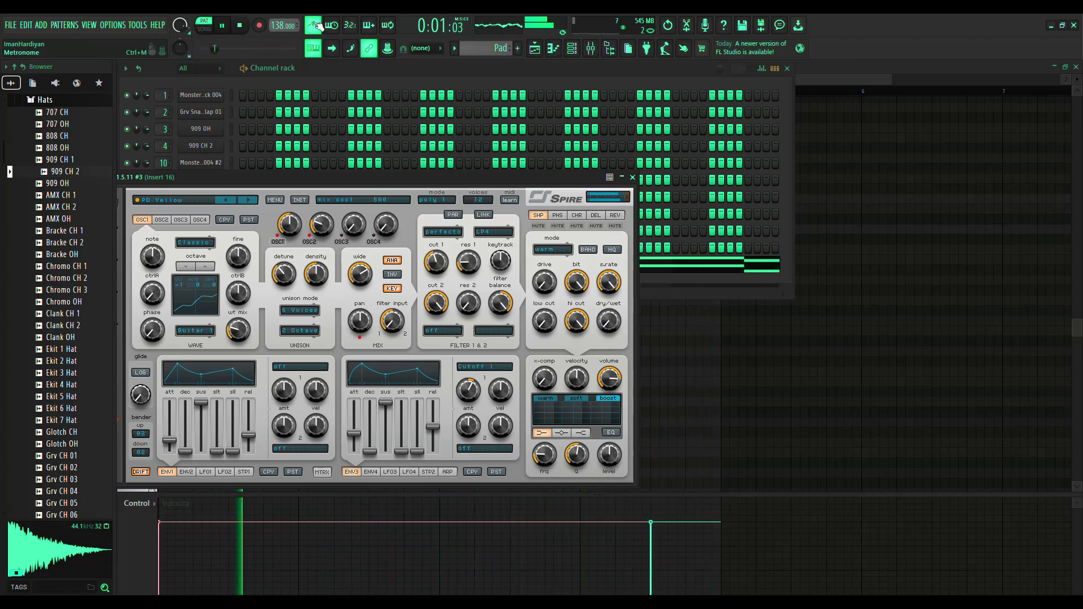
Delete the short E5 and C5 notes from the pad pattern and extend the F5 and D5 notes to bar 5
{"action": "left_click", "coordinate": [560, 52]}
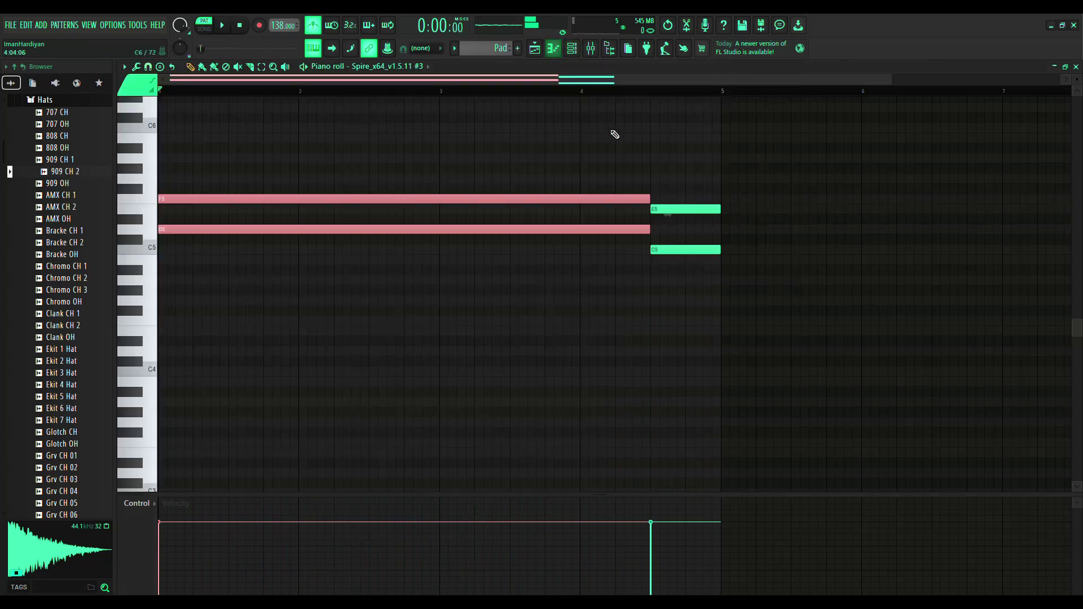
{"action": "right_click", "coordinate": [689, 208]}
{"action": "right_click", "coordinate": [681, 250]}
{"action": "left_click_drag", "start_coordinate": [628, 146], "coordinate": [714, 257]}
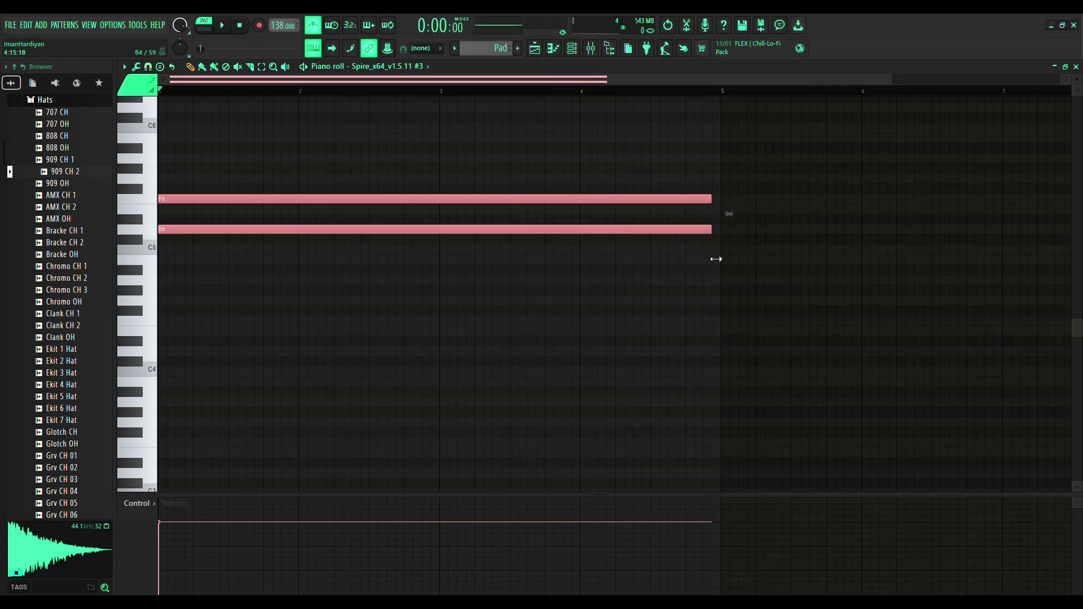
Add a four-bar A5 note above the F5 and D5 notes from bar 1 and play the chord
{"action": "scroll", "coordinate": [378, 317], "scroll_direction": "up", "scroll_amount": 3}
{"action": "left_click", "coordinate": [165, 220]}
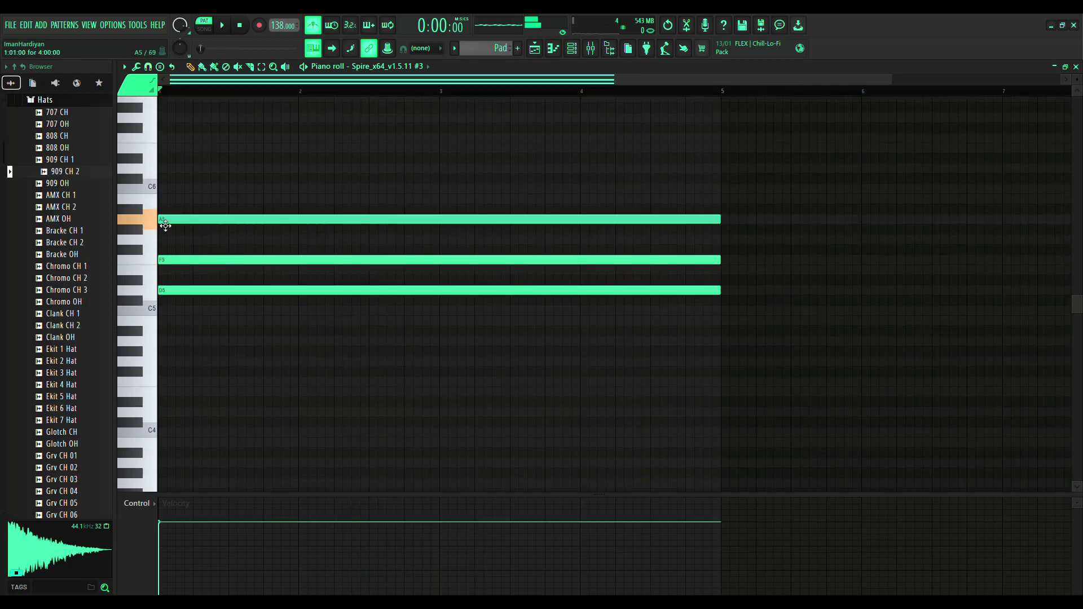
{"action": "key", "text": "space"}
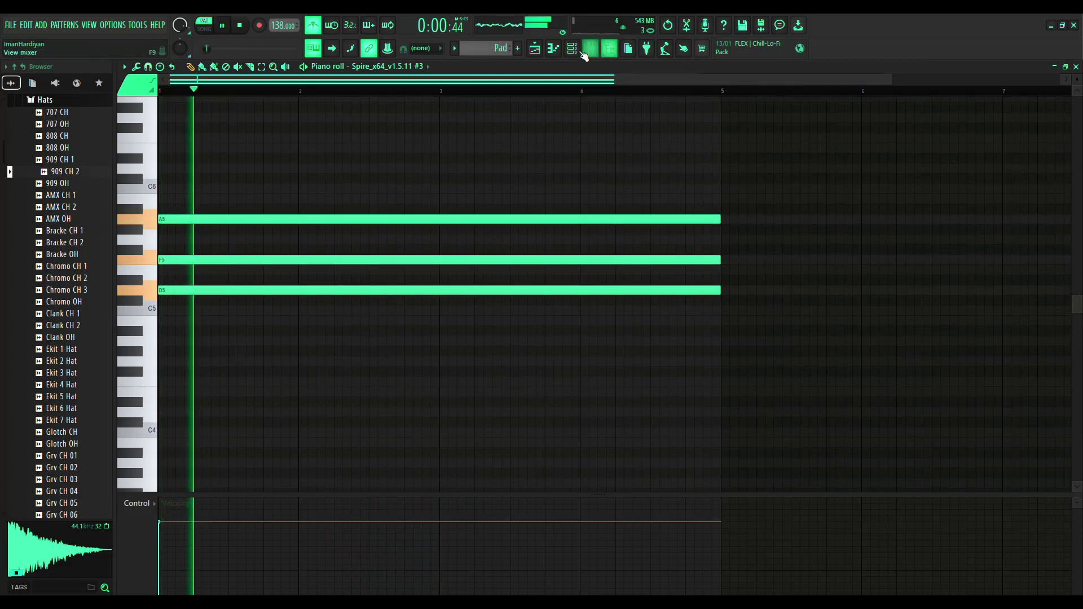
Check the playlist arrangement and replay the pad chord in the piano roll
{"action": "left_click", "coordinate": [553, 48]}
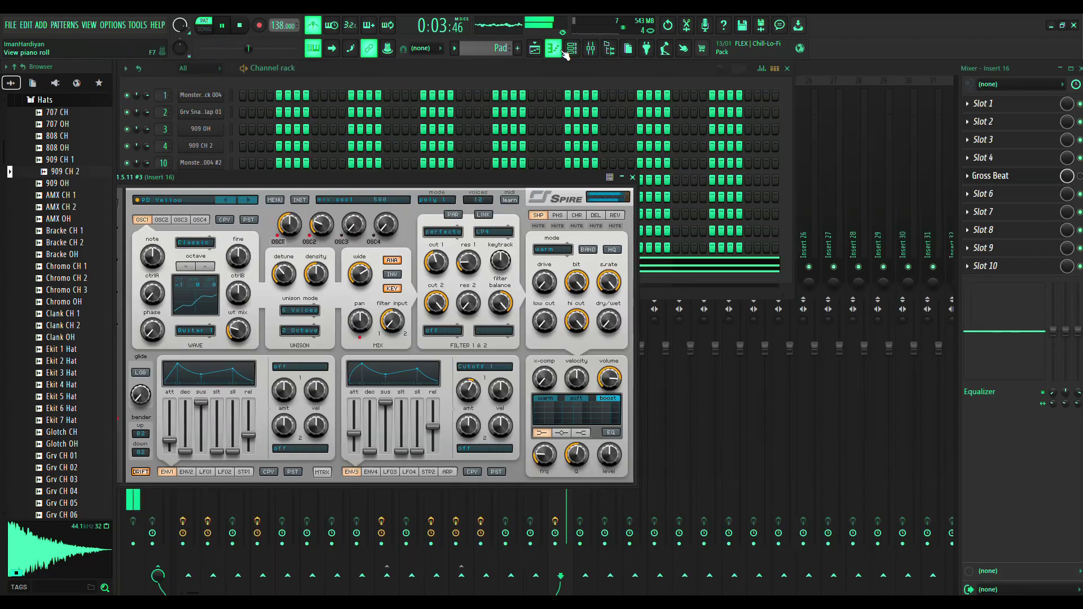
{"action": "left_click", "coordinate": [545, 51]}
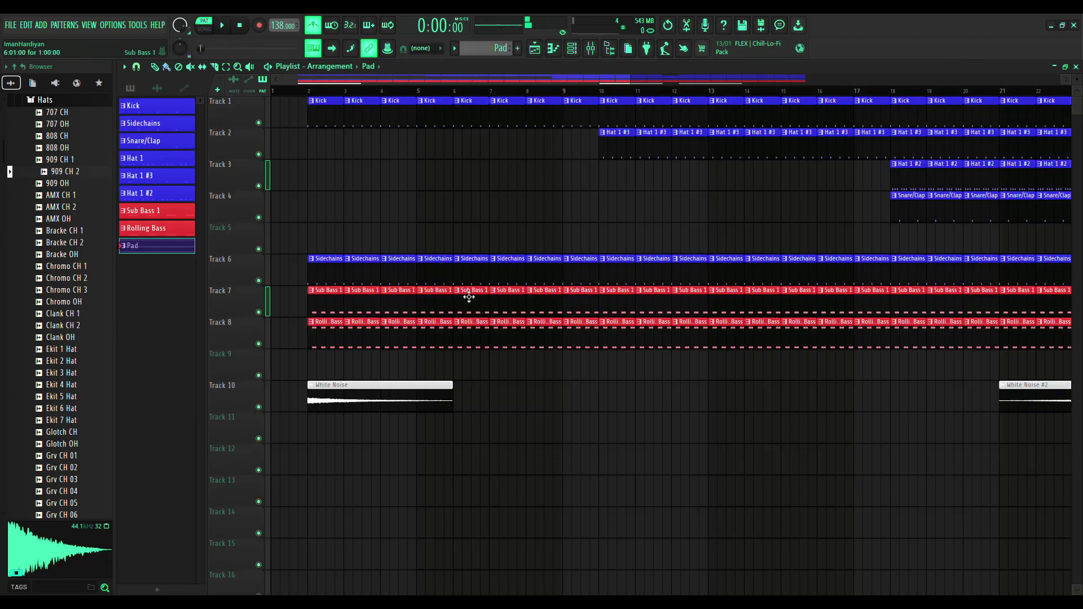
{"action": "left_click", "coordinate": [558, 50]}
{"action": "left_click", "coordinate": [211, 221]}
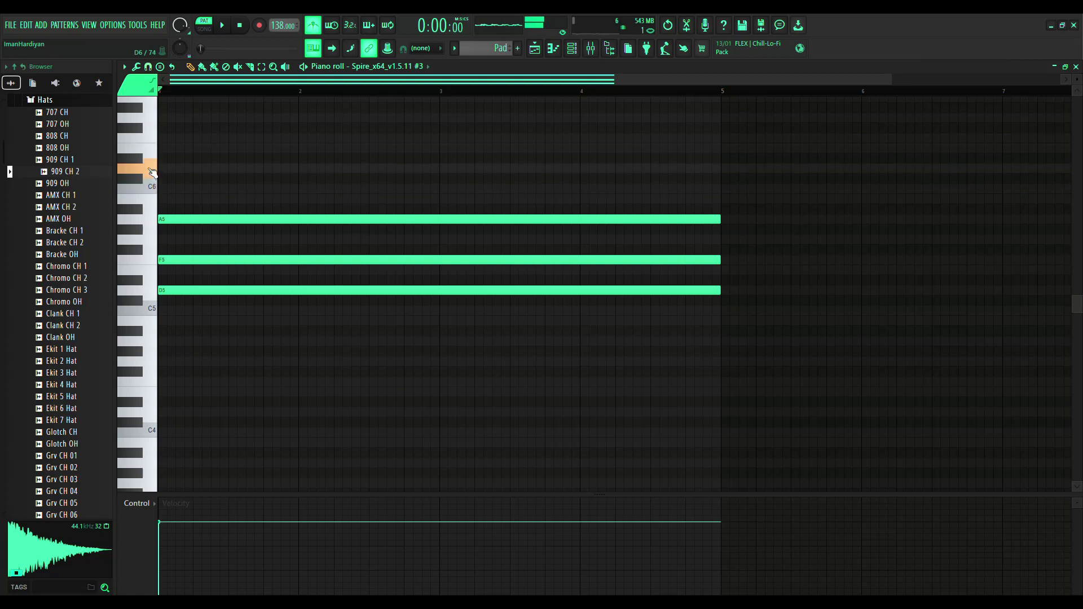
{"action": "key", "text": "space"}
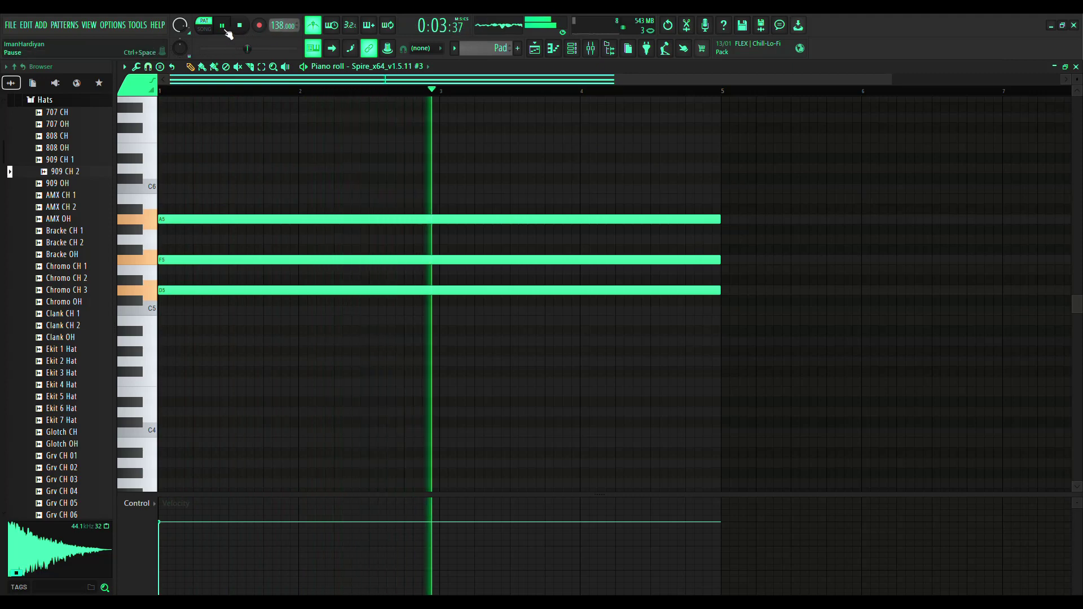
{"action": "key", "text": "space"}
Add a D6 melody note at bar 1, shorten it to end mid-bar 2, and play it back
{"action": "left_click", "coordinate": [162, 169]}
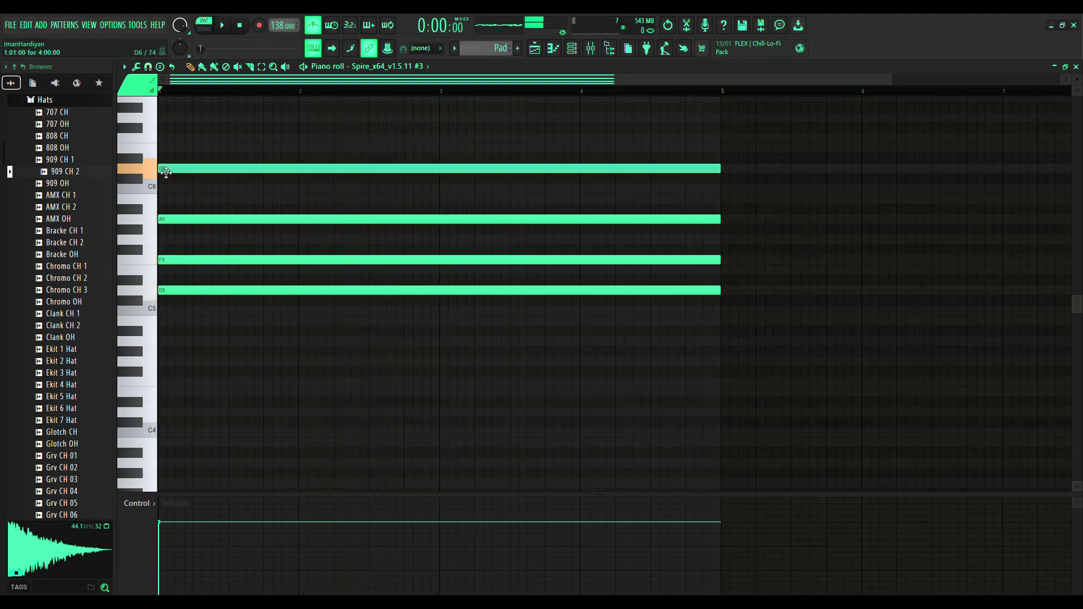
{"action": "mouse_move", "coordinate": [623, 191]}
{"action": "left_mouse_down"}
{"action": "mouse_move", "coordinate": [342, 198]}
{"action": "mouse_move", "coordinate": [297, 170]}
{"action": "mouse_move", "coordinate": [400, 185]}
{"action": "mouse_move", "coordinate": [584, 187]}
{"action": "mouse_move", "coordinate": [370, 169]}
{"action": "left_mouse_up"}
{"action": "key", "text": "space"}
{"action": "key", "text": "space"}
{"action": "key", "text": "space"}
{"action": "key", "text": "space"}
Add a half-bar E6 note from the middle of bar 2 and a half-bar F6 note at bar 3
{"action": "left_click", "coordinate": [378, 150]}
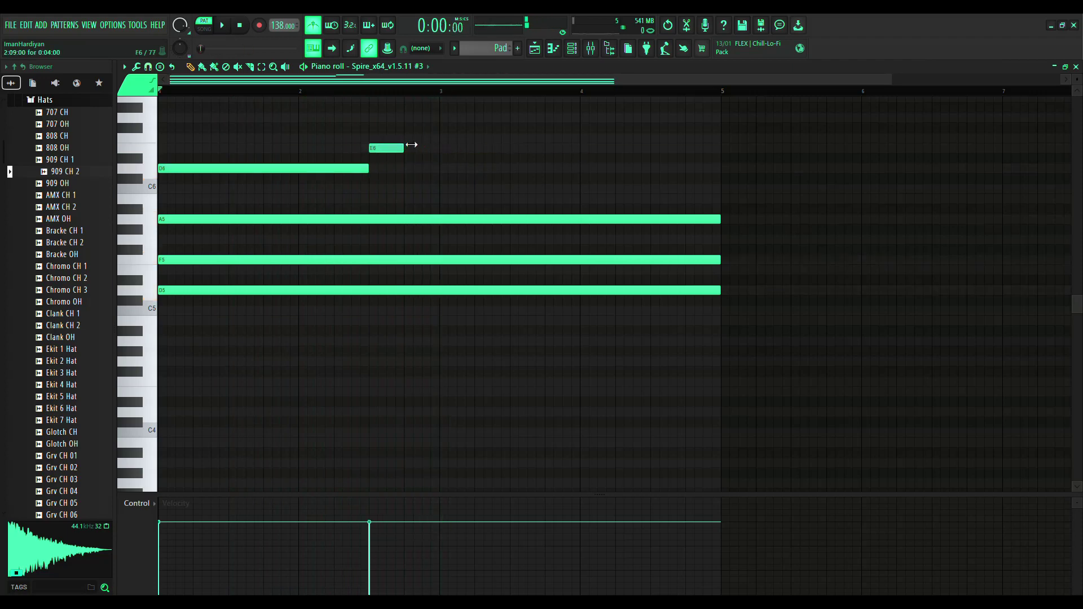
{"action": "key", "text": "space"}
{"action": "scroll", "coordinate": [456, 155], "scroll_direction": "up", "scroll_amount": 1}
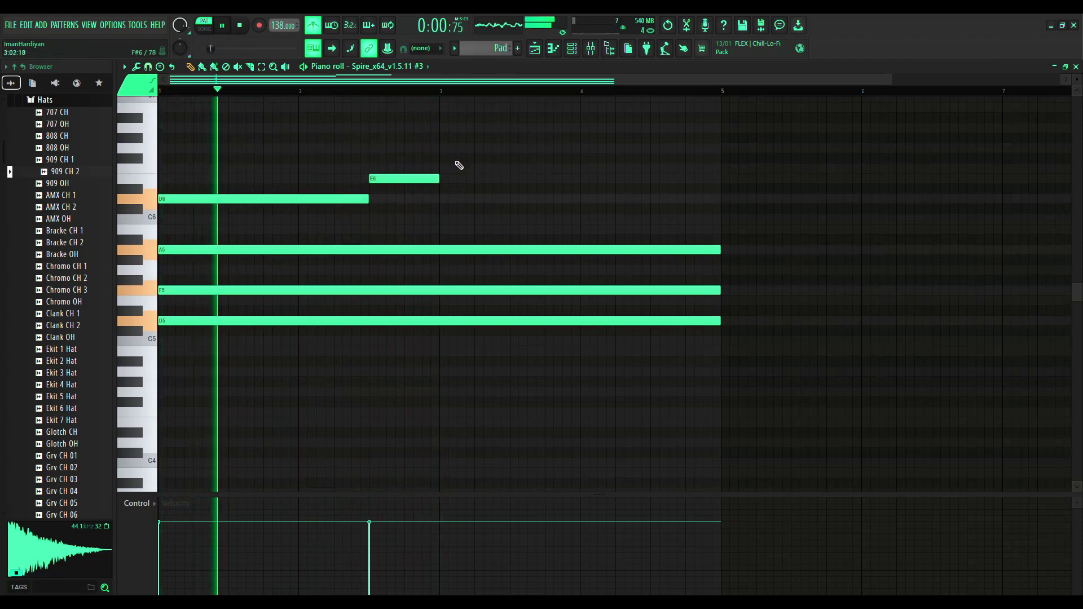
{"action": "left_click", "coordinate": [446, 159]}
{"action": "left_click_drag", "start_coordinate": [448, 170], "coordinate": [447, 177]}
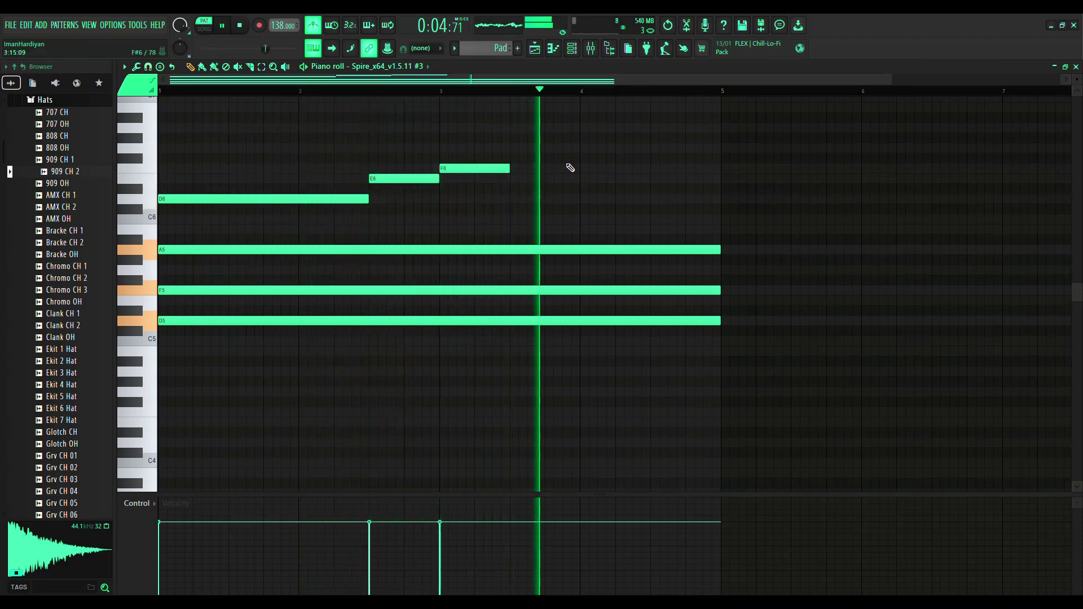
Extend the F6 note to bar 4 and fill bar 4 with half-bar E6 and C6 notes
{"action": "left_click", "coordinate": [585, 179]}
{"action": "left_click_drag", "start_coordinate": [652, 179], "coordinate": [722, 186]}
{"action": "left_click_drag", "start_coordinate": [509, 168], "coordinate": [580, 183]}
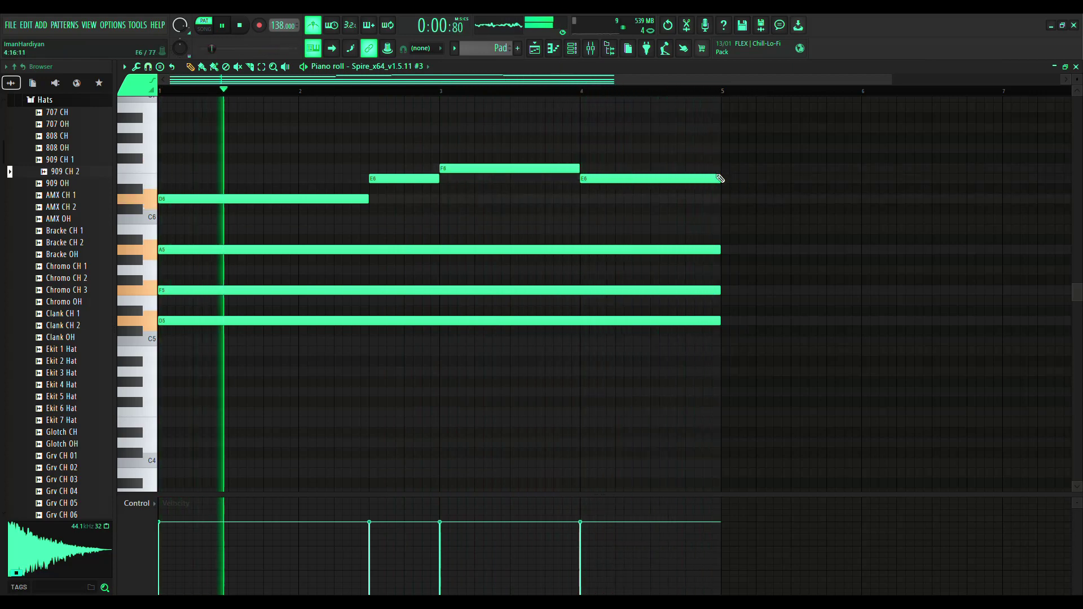
{"action": "left_click_drag", "start_coordinate": [724, 181], "coordinate": [650, 182]}
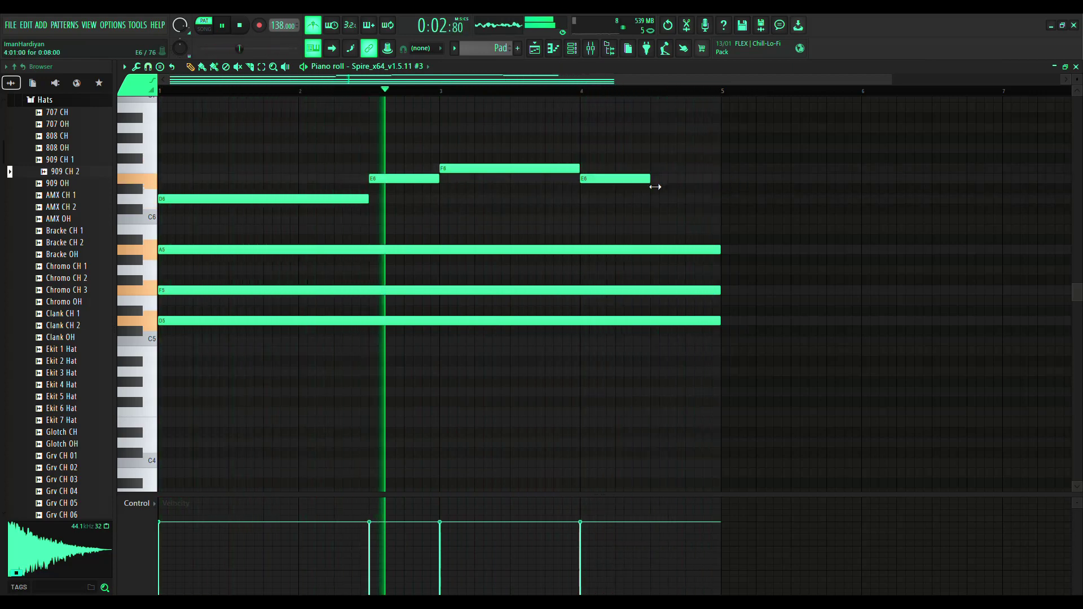
{"action": "left_click", "coordinate": [653, 220]}
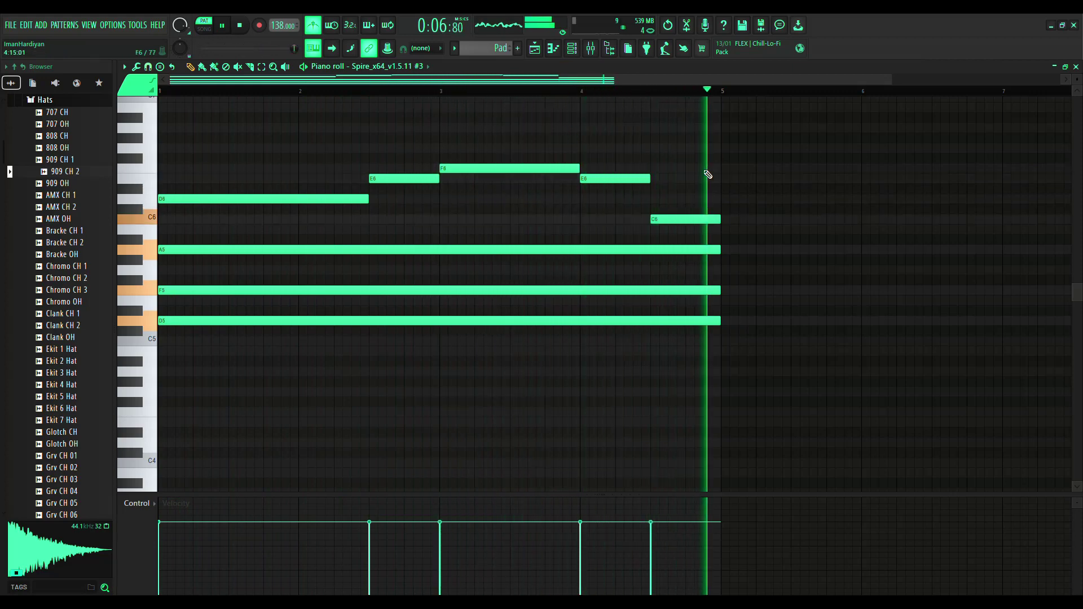
Replay the pad part, try the next preset in Spire, and load PD Voicepad HJ from the Pads bank
{"action": "key", "text": "space"}
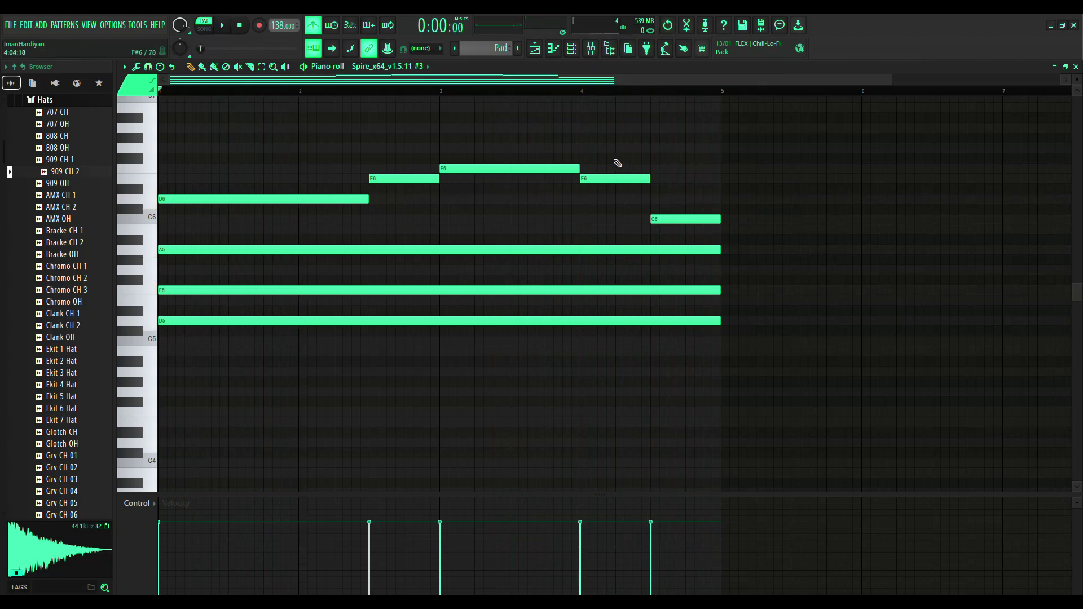
{"action": "key", "text": "space"}
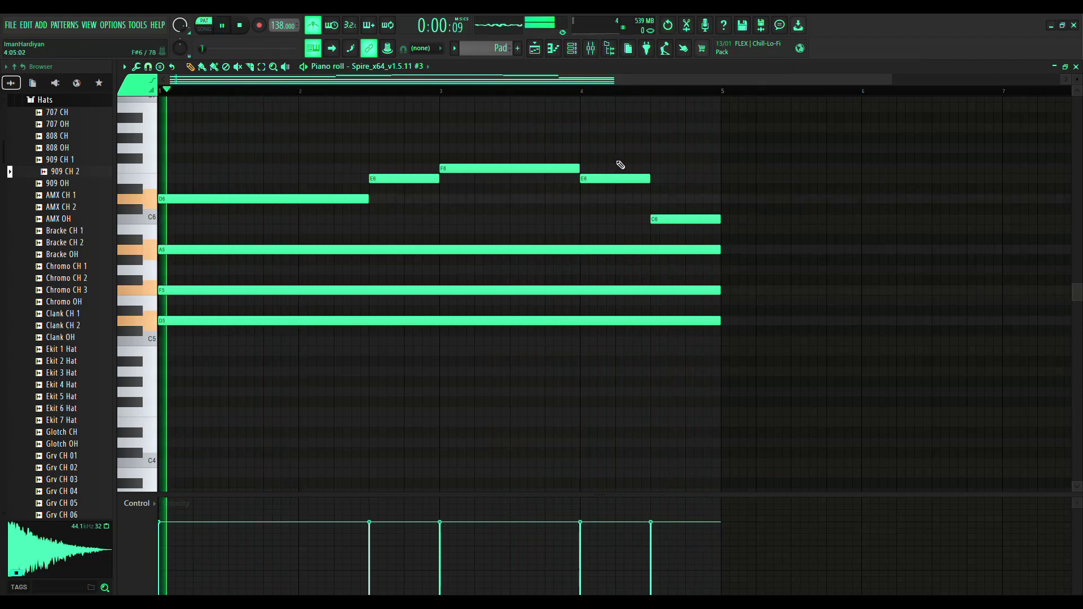
{"action": "left_click", "coordinate": [572, 49]}
{"action": "left_click", "coordinate": [223, 247]}
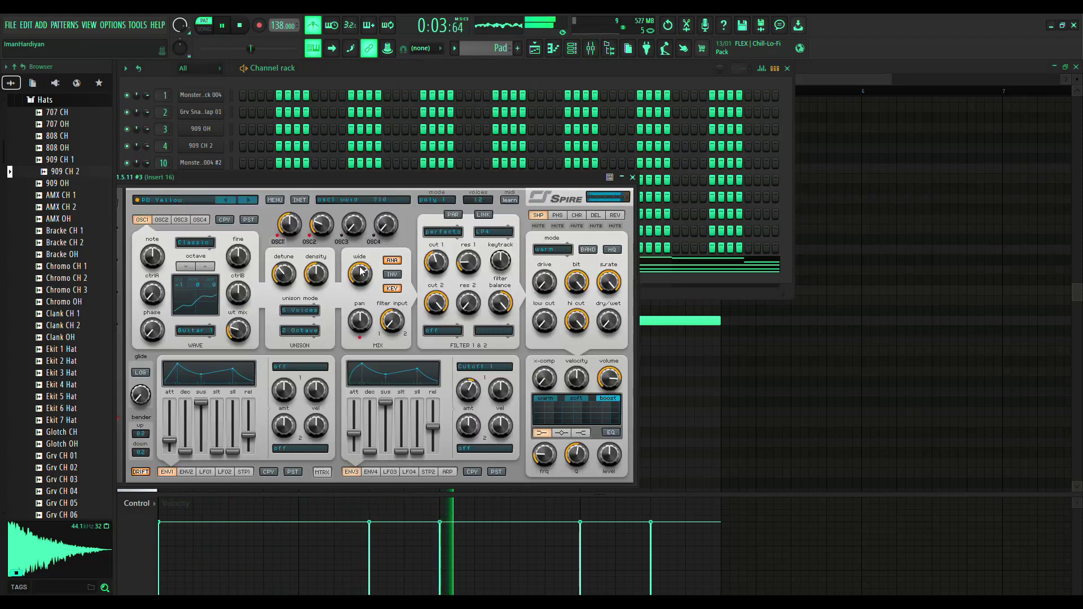
{"action": "left_click", "coordinate": [247, 199]}
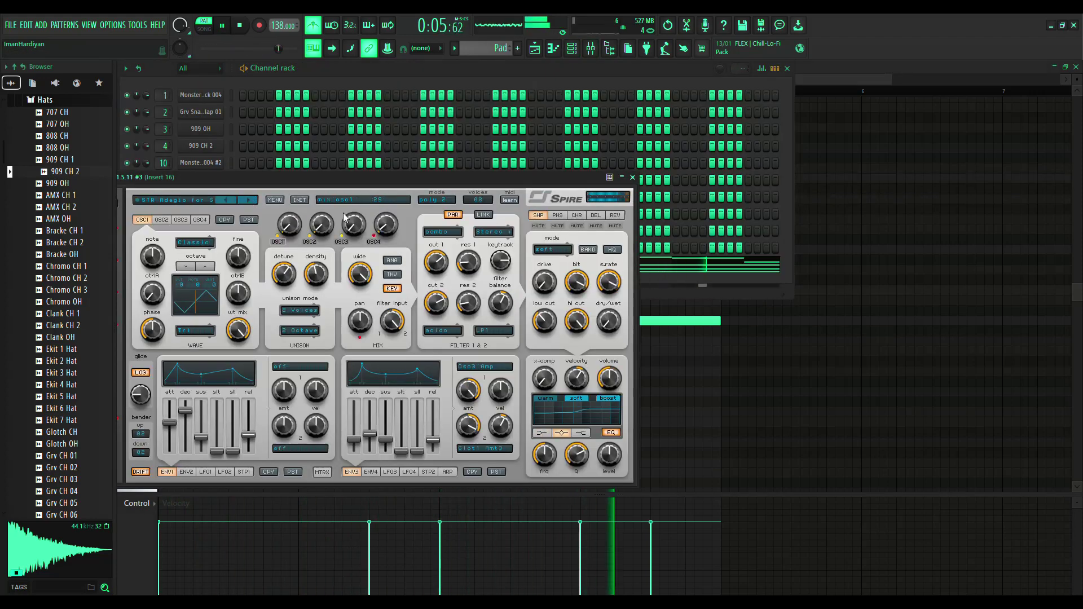
{"action": "left_click", "coordinate": [200, 200]}
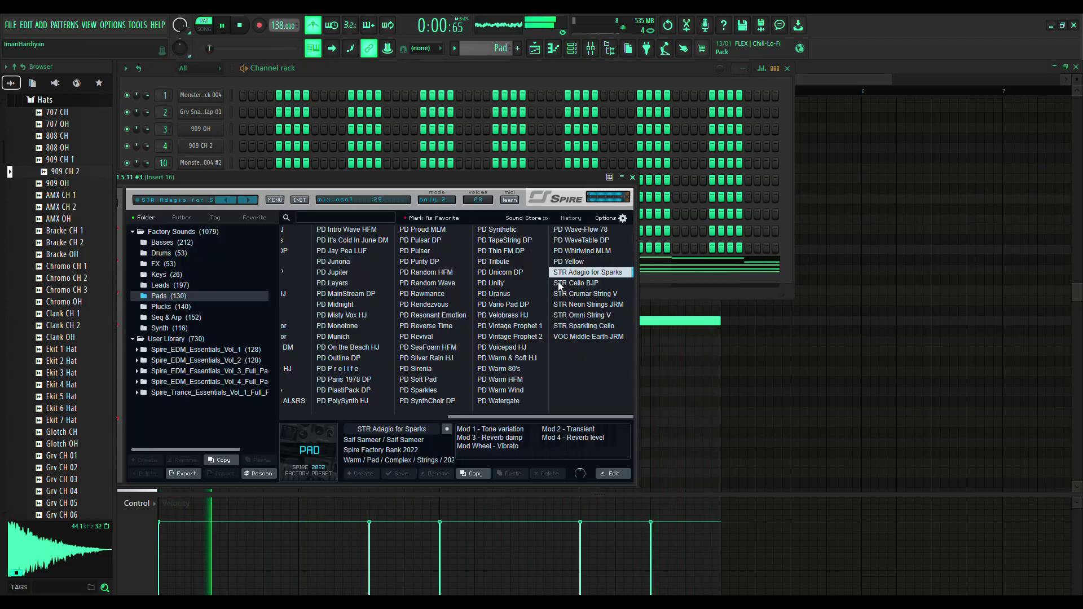
{"action": "left_click", "coordinate": [520, 348]}
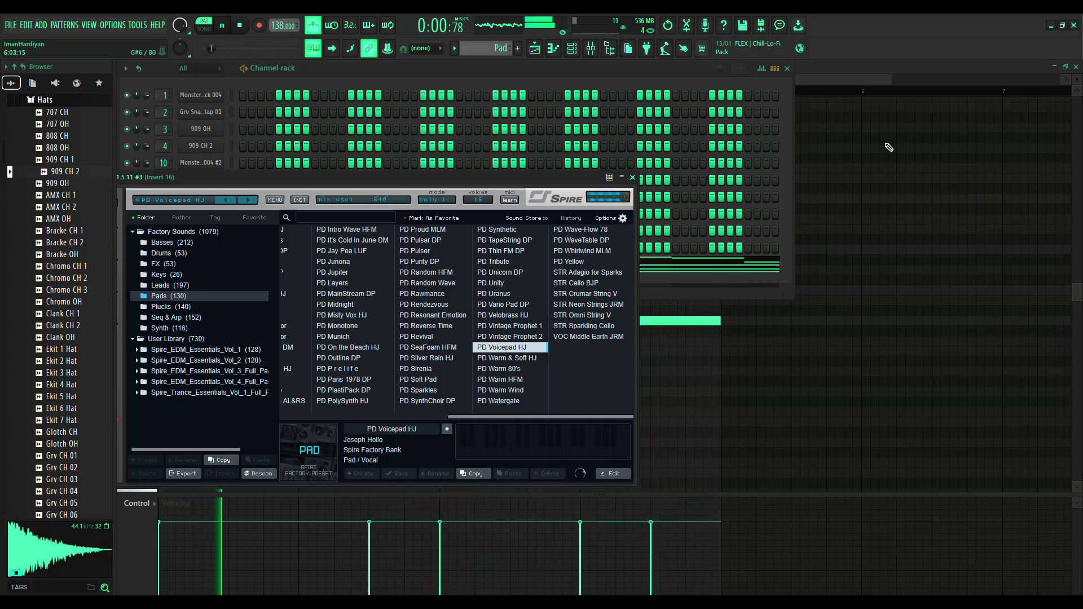
Clone the pad's Spire channel and show the piano roll of the new copy
{"action": "left_click", "coordinate": [574, 49]}
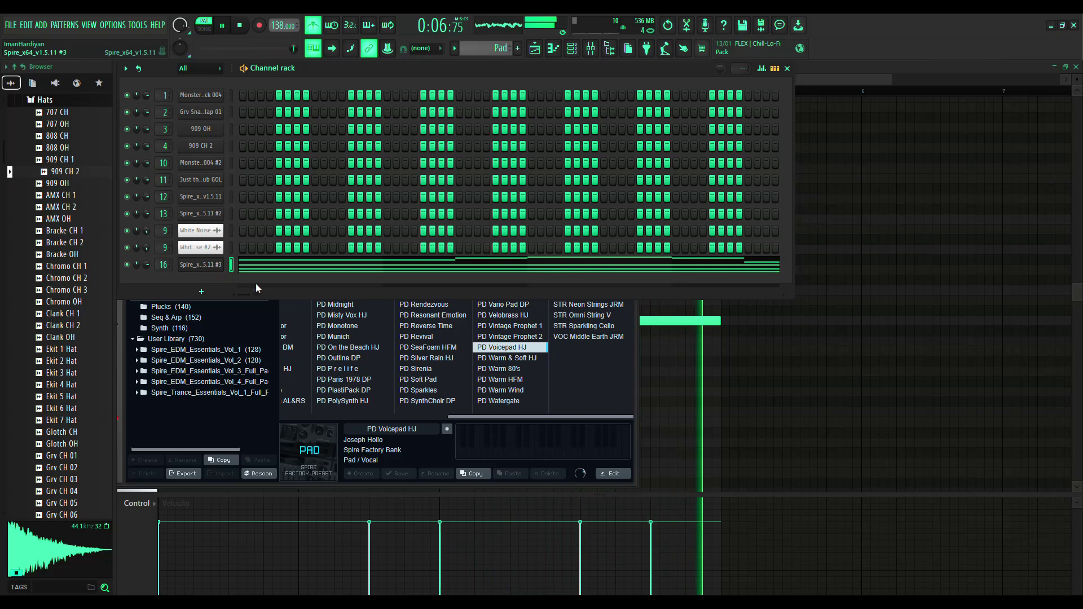
{"action": "left_click", "coordinate": [256, 374]}
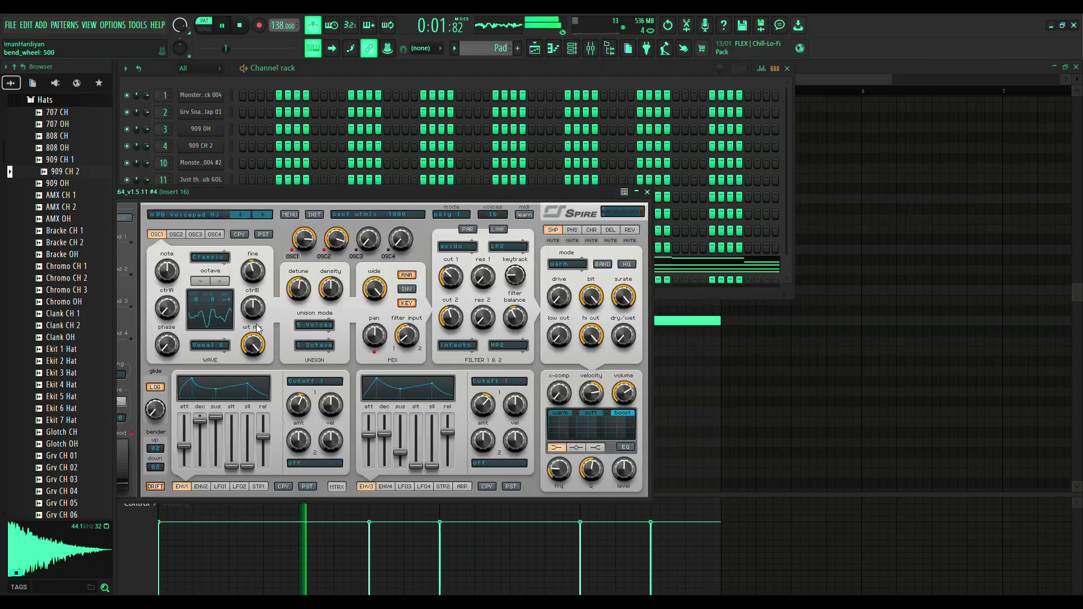
{"action": "left_click", "coordinate": [637, 192]}
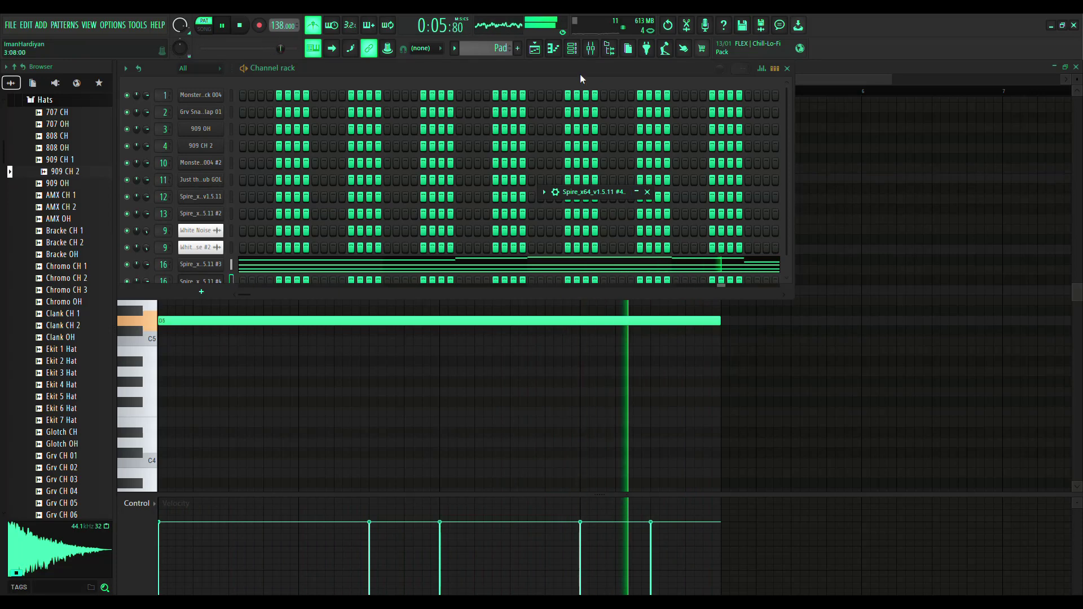
{"action": "left_click", "coordinate": [535, 49]}
{"action": "left_click", "coordinate": [562, 48]}
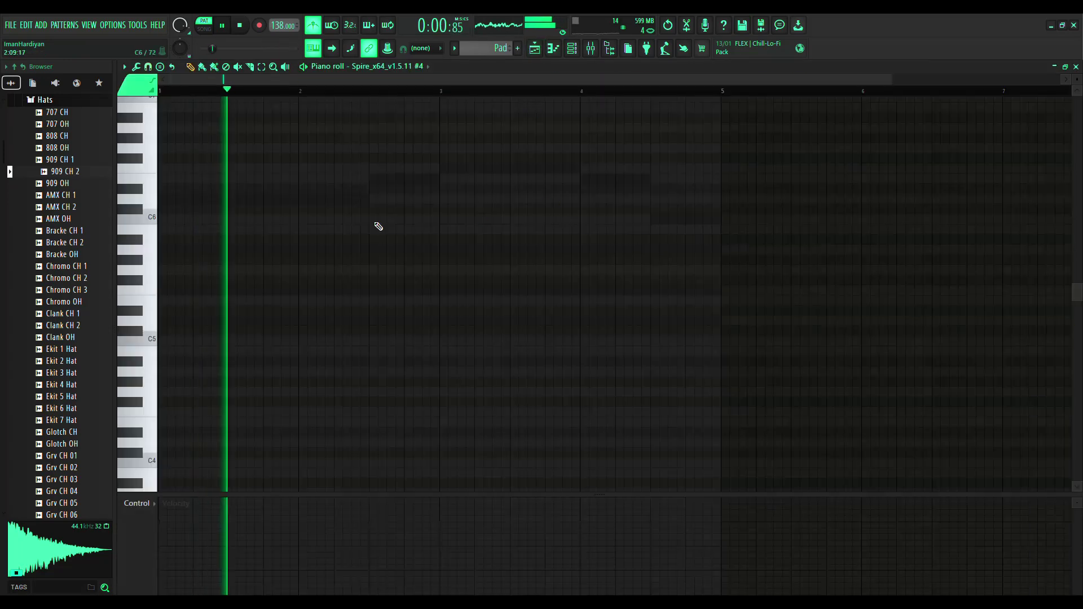
Cut the five top melody notes out of the original pad channel and paste them into the cloned channel, starting at bar 1
{"action": "left_click", "coordinate": [410, 207]}
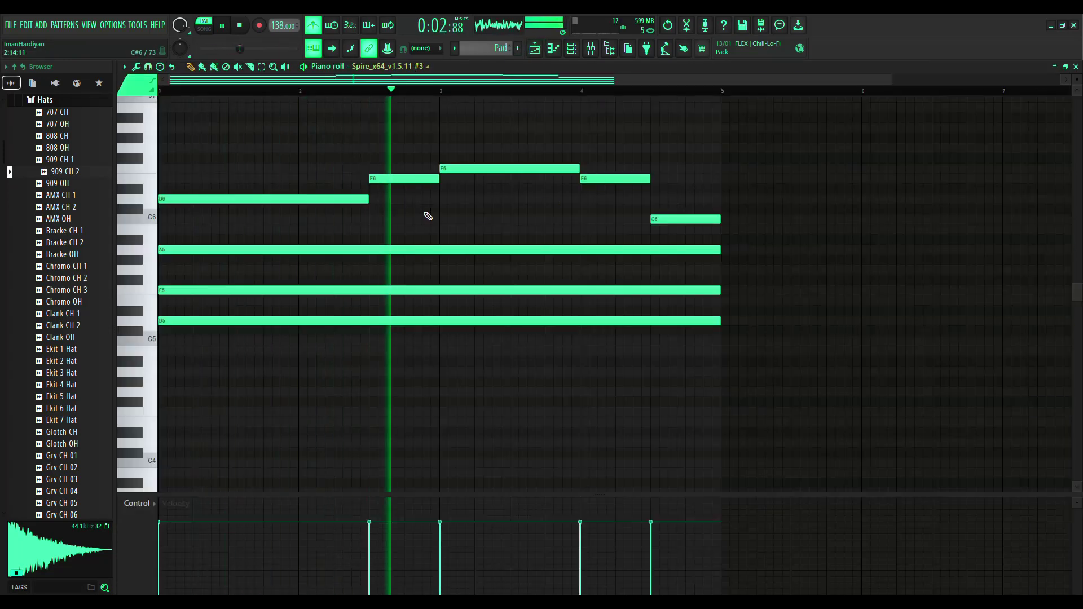
{"action": "left_click_drag", "start_coordinate": [796, 224], "coordinate": [1, 112]}
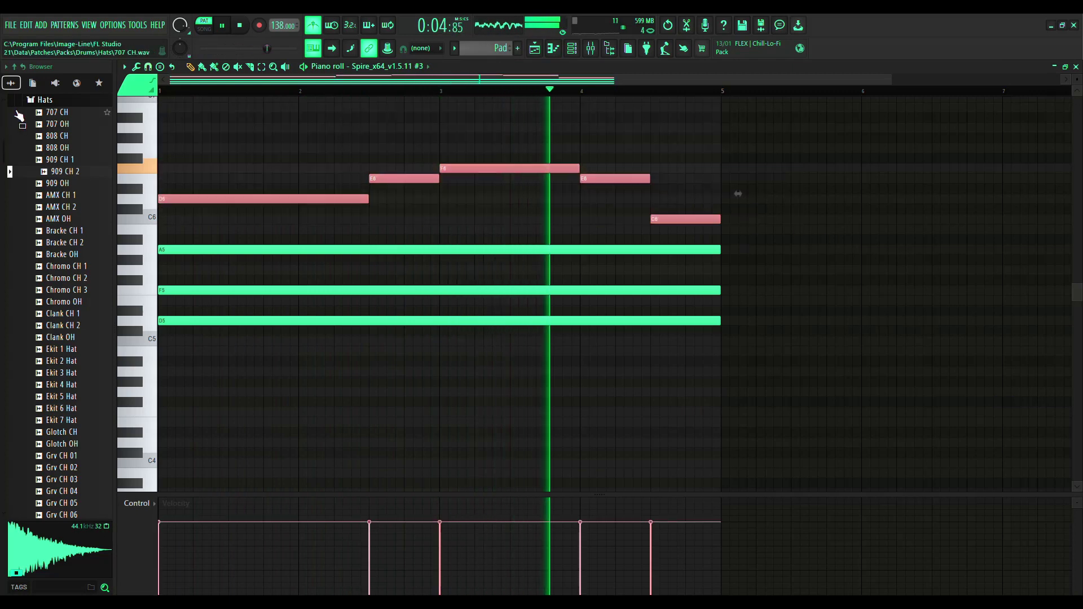
{"action": "key", "text": "Delete"}
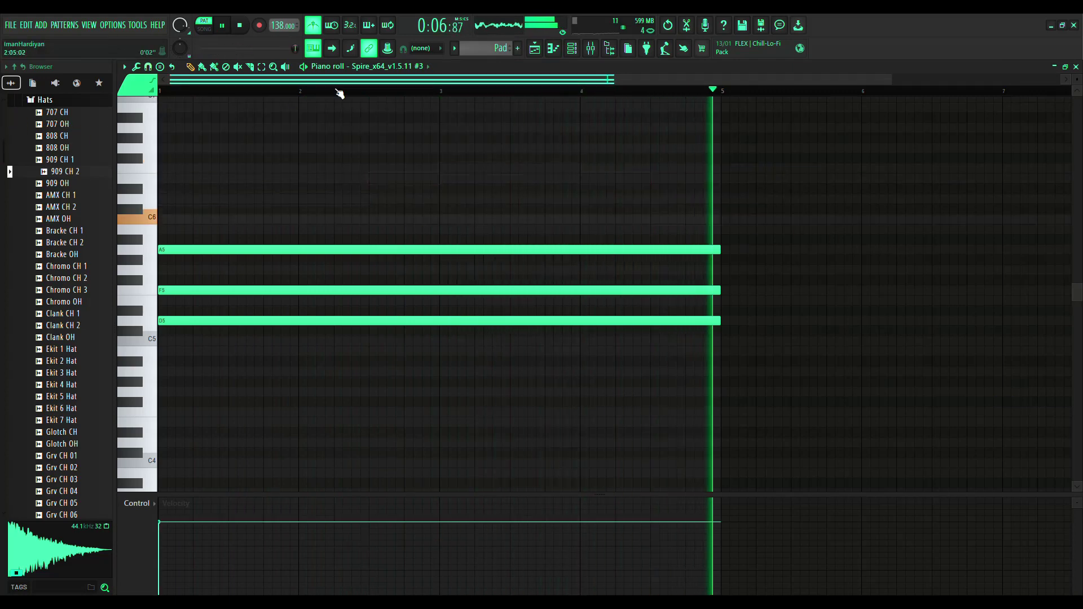
{"action": "left_click", "coordinate": [394, 218]}
{"action": "key", "text": "ctrl+v"}
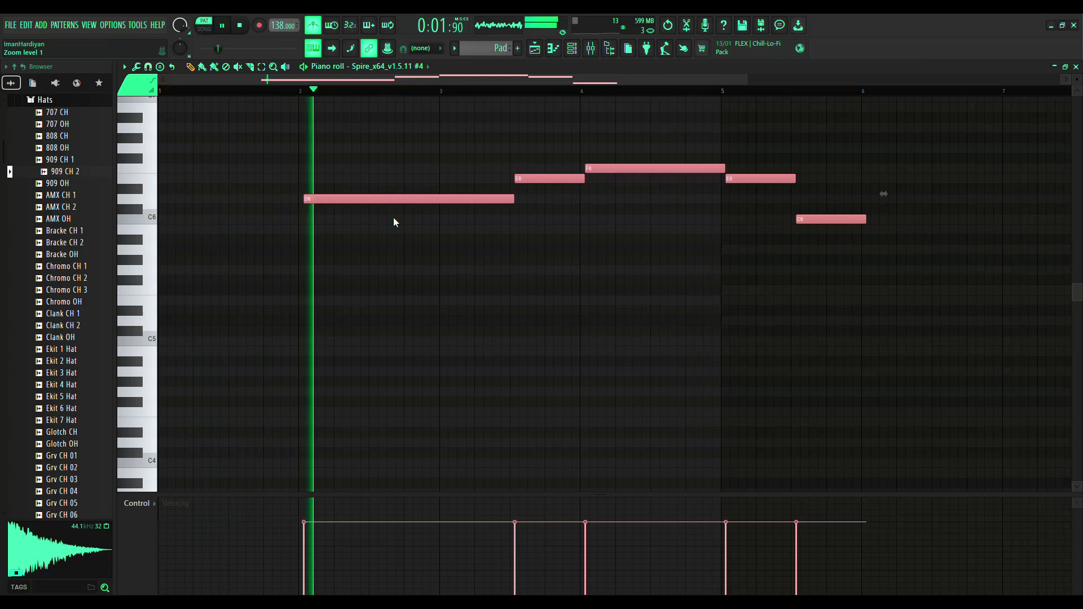
{"action": "left_click_drag", "start_coordinate": [410, 203], "coordinate": [187, 200]}
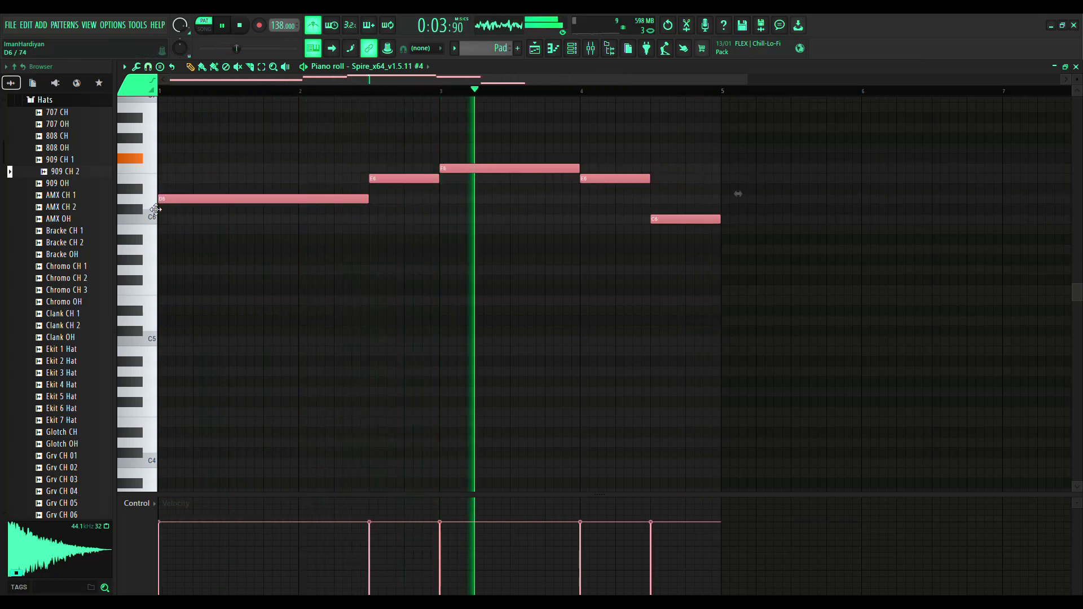
Replay the pattern, route the cloned Spire channel to mixer insert 17, and check its level in the mixer
{"action": "key", "text": "space"}
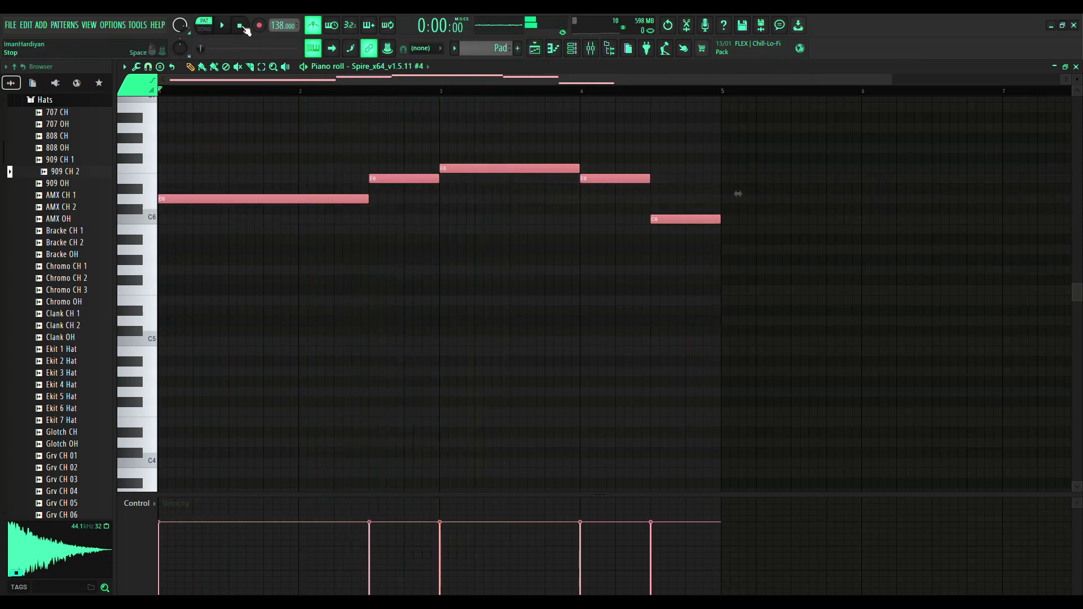
{"action": "key", "text": "space"}
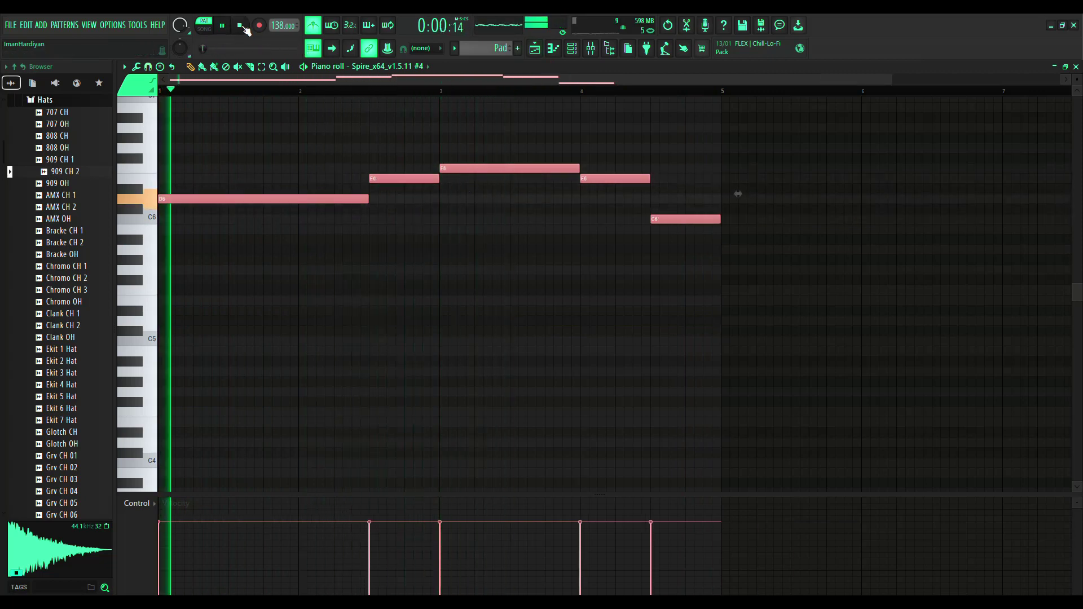
{"action": "left_click", "coordinate": [572, 49]}
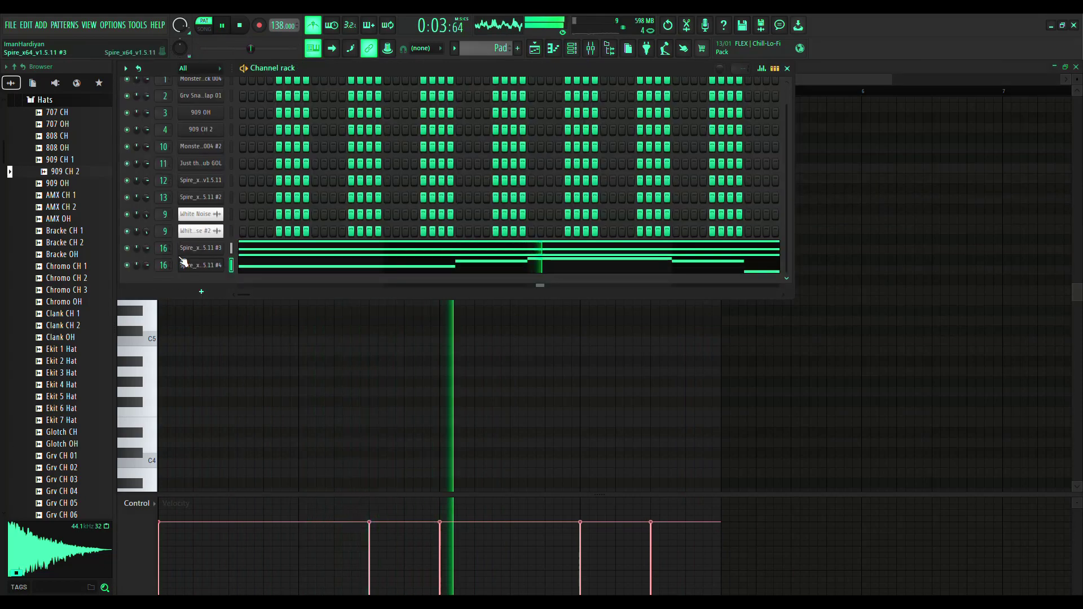
{"action": "left_click_drag", "start_coordinate": [164, 265], "coordinate": [163, 260]}
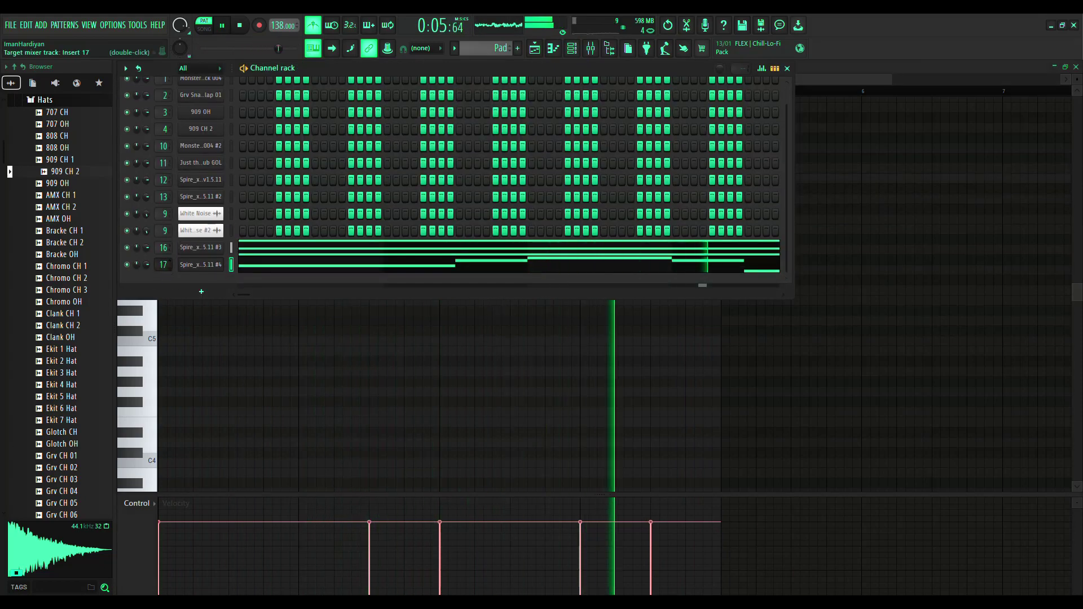
{"action": "left_click", "coordinate": [592, 49]}
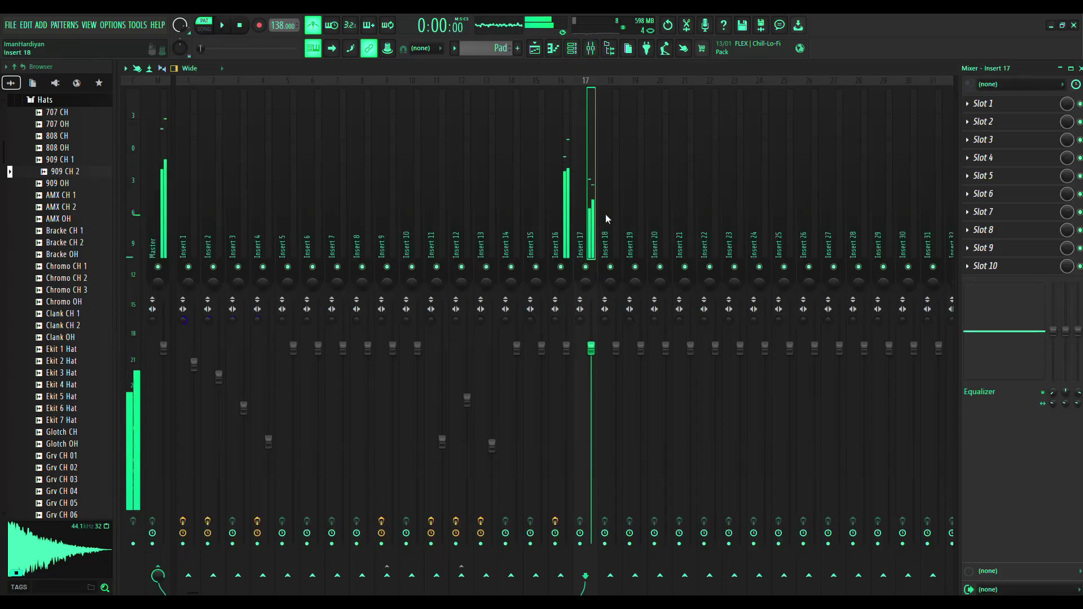
Place Gross Beat in slot 4 of mixer insert 16 and audition its 2 Beat, 1/2, 1/4 and 1/6 beat volume gates against Empty
{"action": "left_click", "coordinate": [566, 128]}
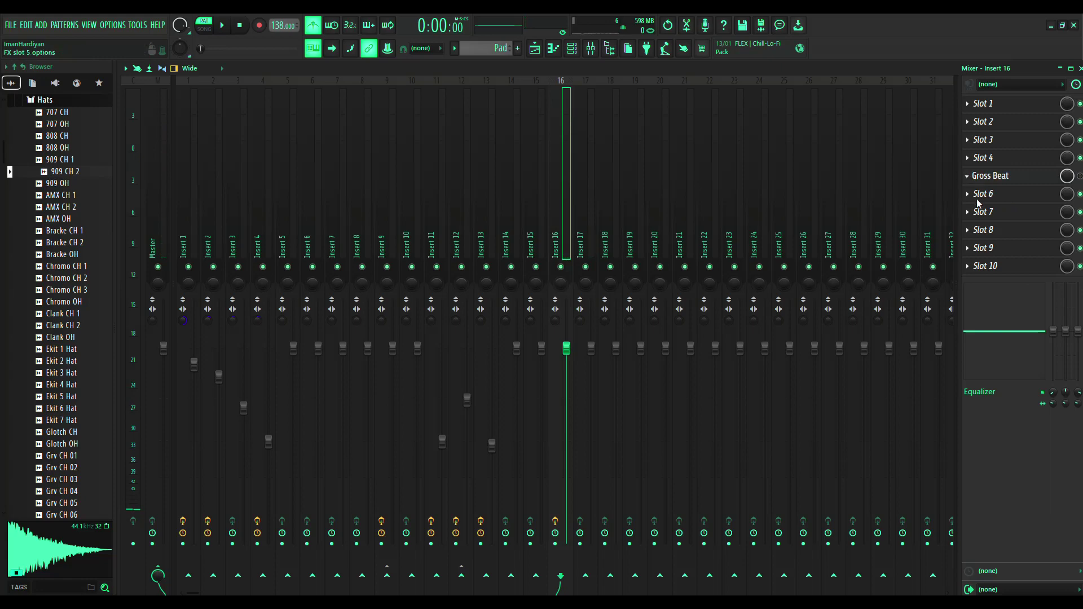
{"action": "key", "text": "space"}
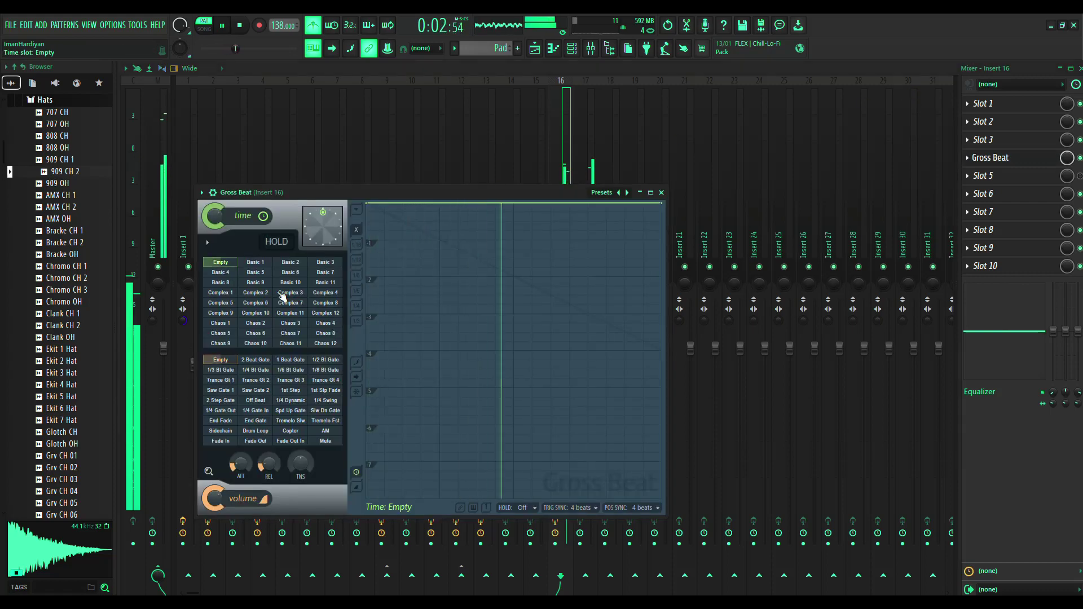
{"action": "left_click", "coordinate": [255, 360]}
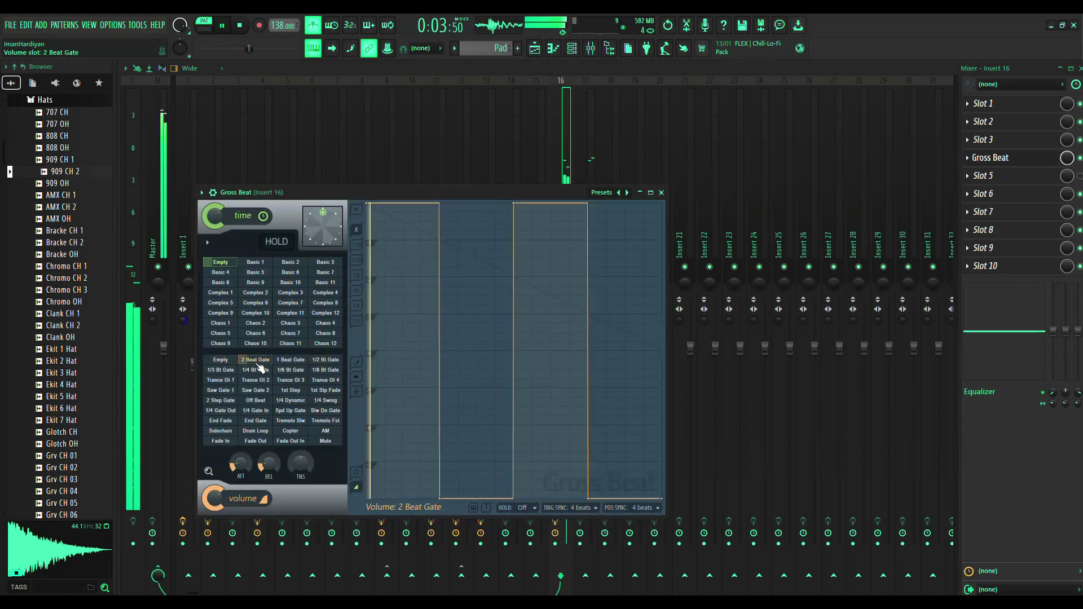
{"action": "left_click", "coordinate": [325, 360]}
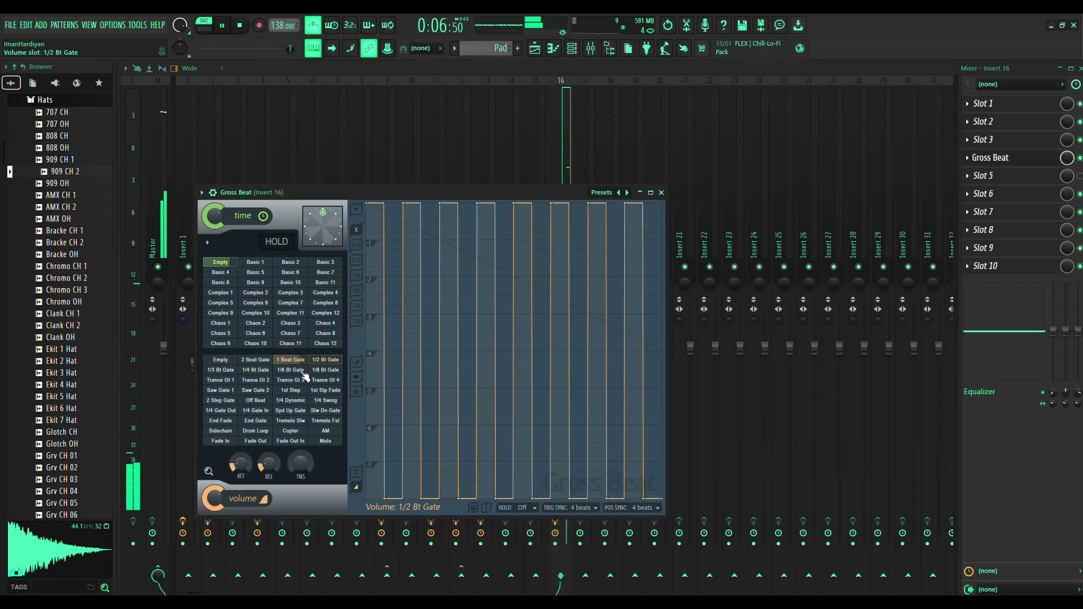
{"action": "left_click", "coordinate": [255, 370]}
{"action": "left_click", "coordinate": [290, 371]}
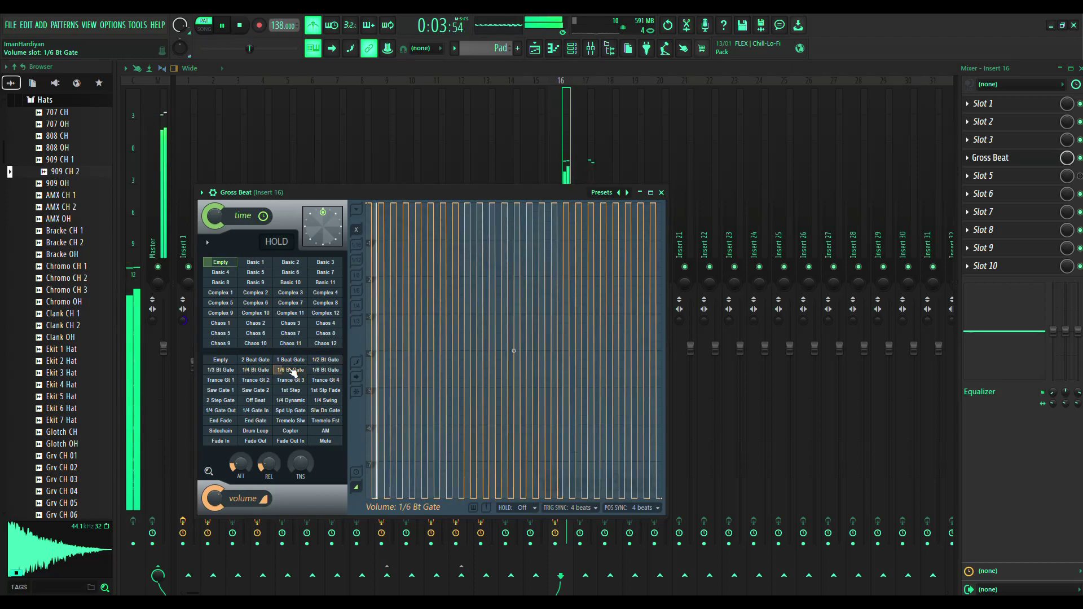
{"action": "left_click", "coordinate": [222, 361]}
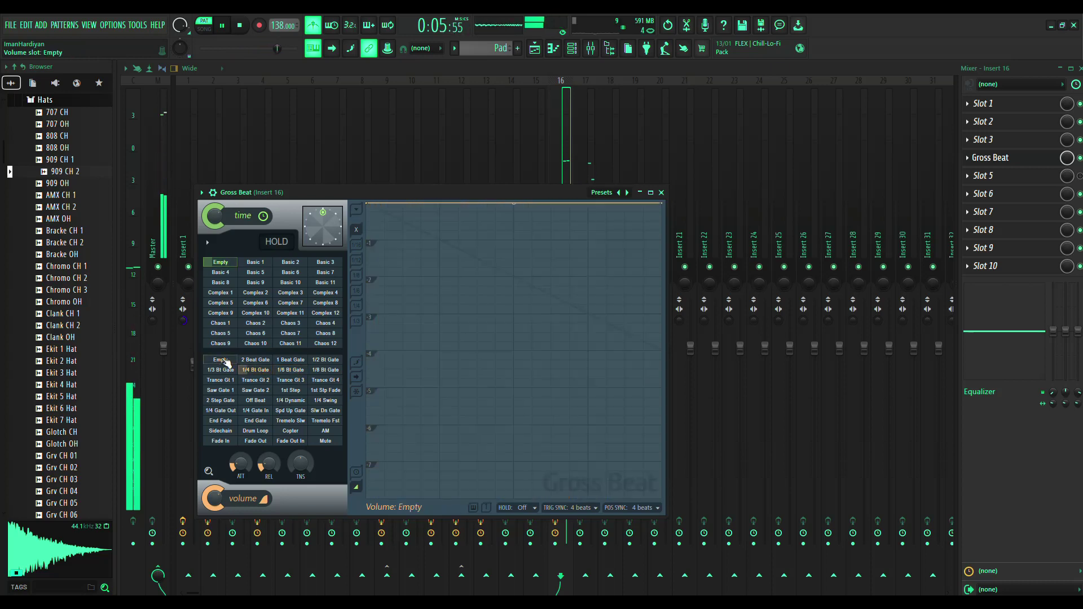
Audition Gross Beat's 1/4 Bt Gate, Trance Gt 1 to 4 and Saw Gate 1 and 2 volume patterns on the pad
{"action": "left_click", "coordinate": [315, 370]}
{"action": "left_click", "coordinate": [255, 370]}
{"action": "left_click", "coordinate": [258, 381]}
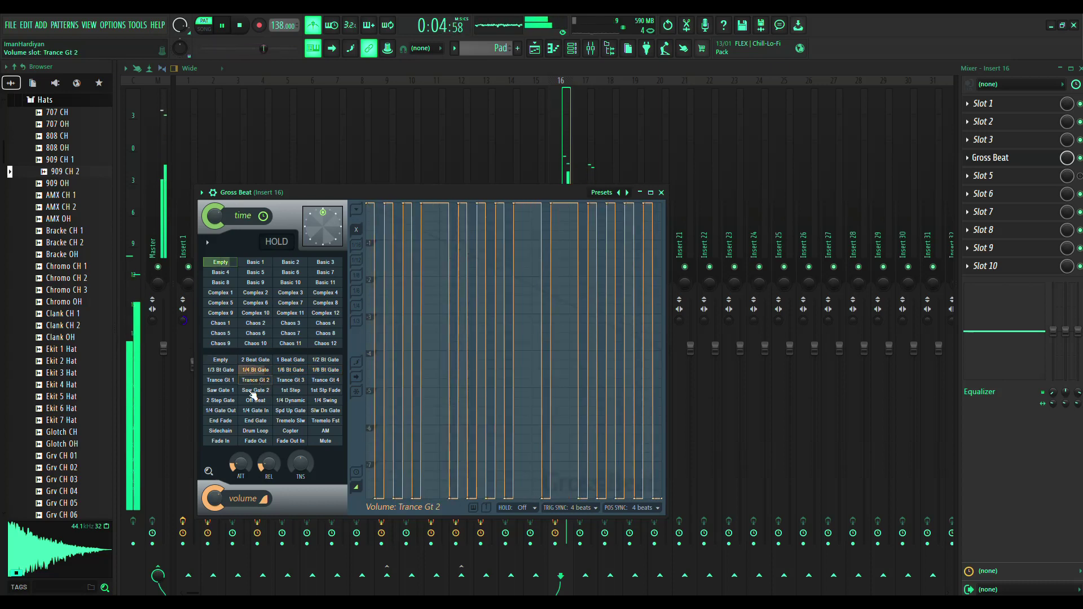
{"action": "left_click", "coordinate": [235, 381]}
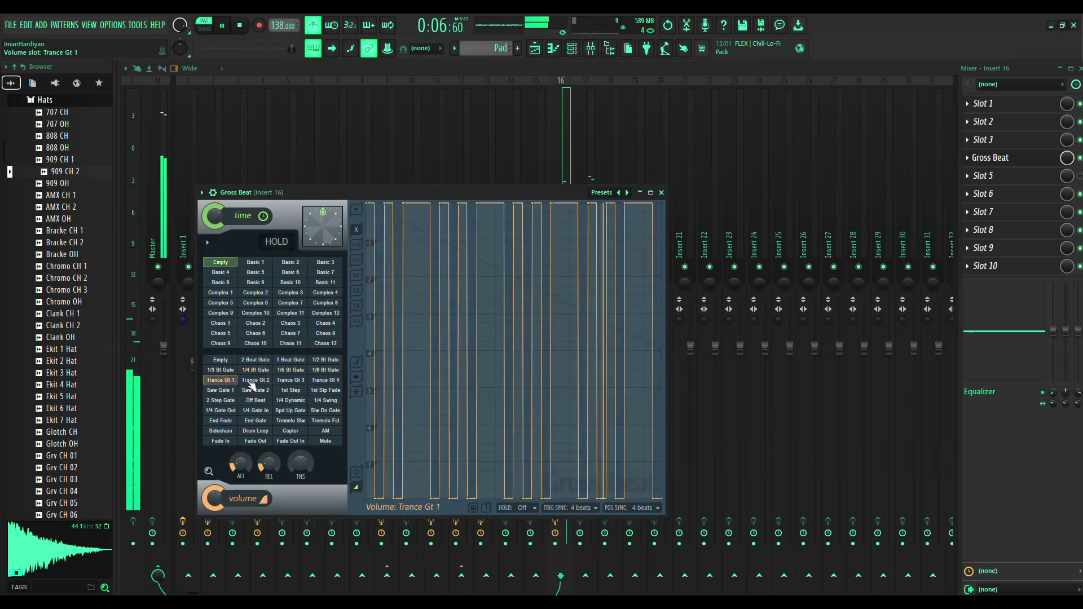
{"action": "left_click", "coordinate": [284, 380]}
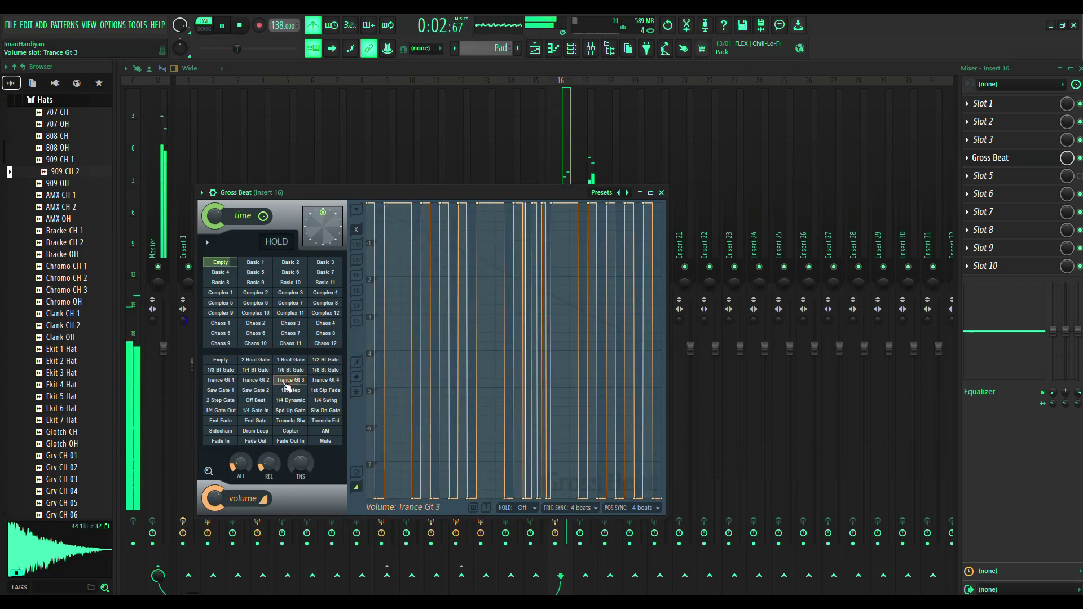
{"action": "left_click", "coordinate": [269, 382]}
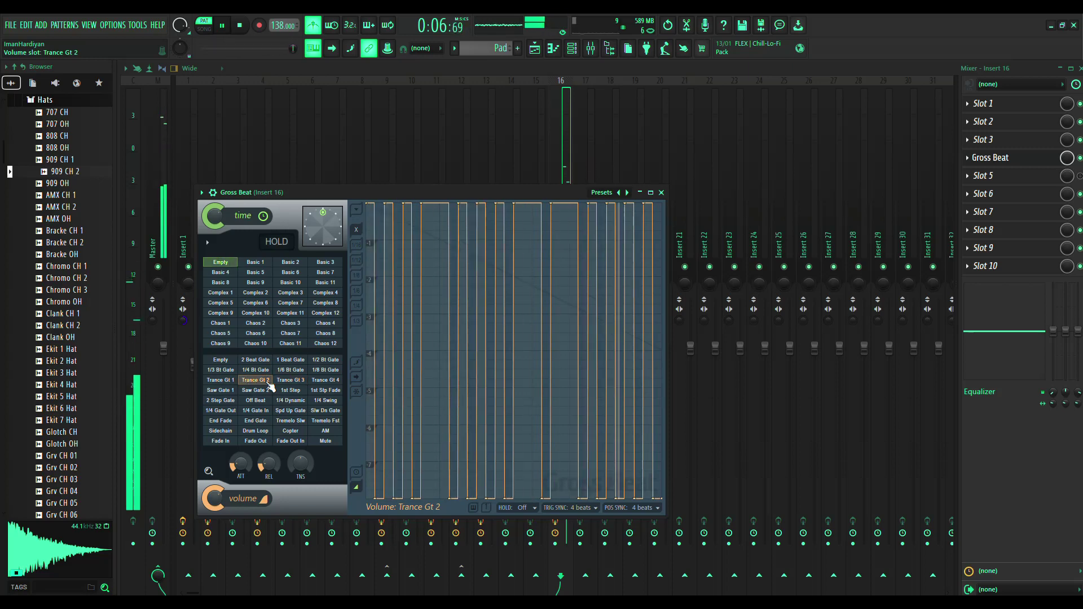
{"action": "left_click", "coordinate": [325, 381]}
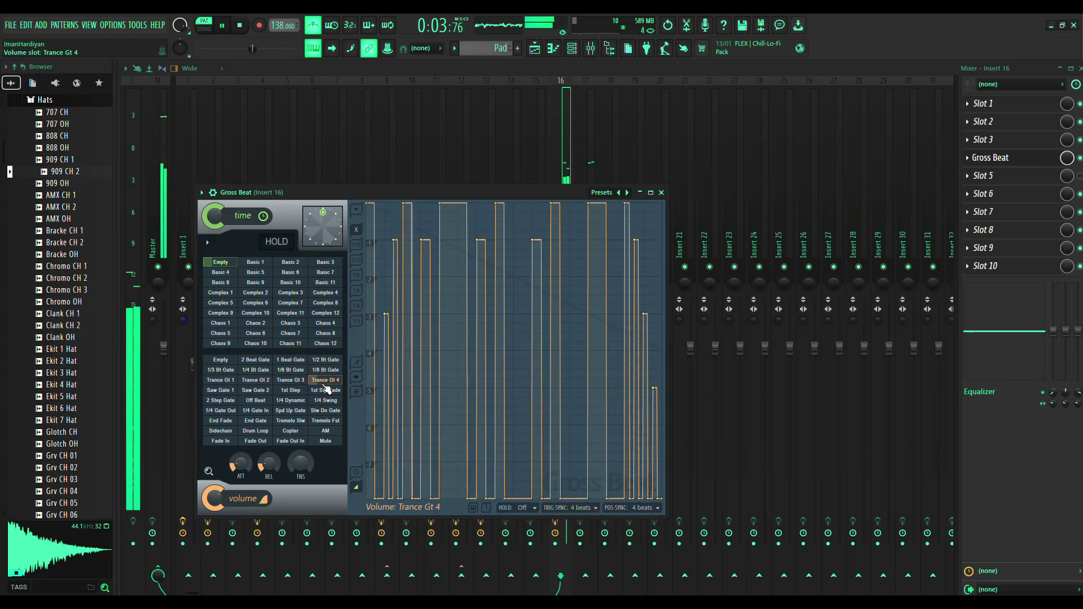
{"action": "left_click", "coordinate": [226, 390]}
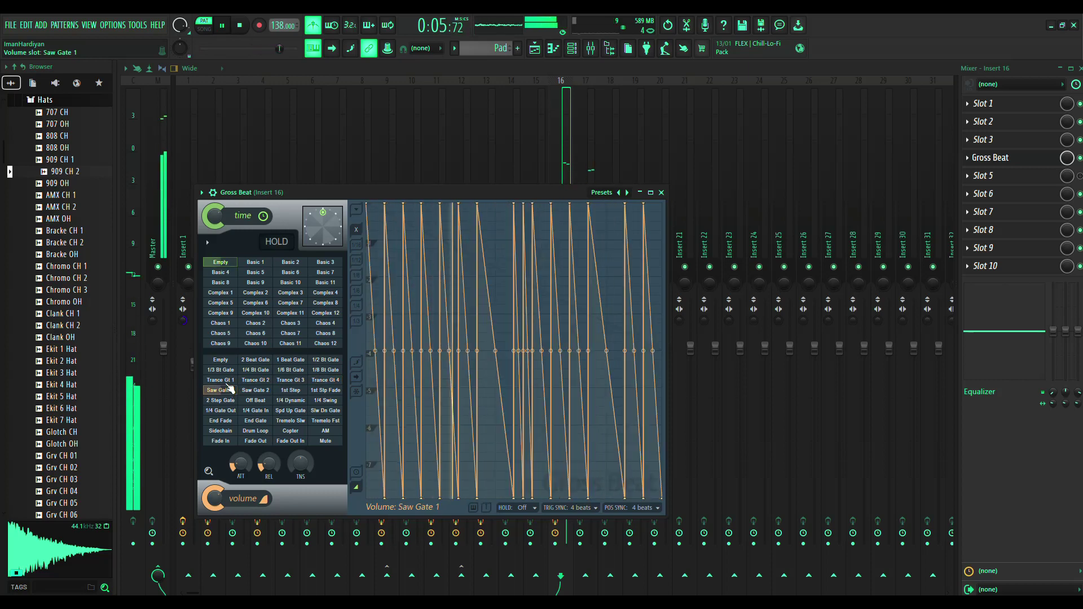
{"action": "left_click", "coordinate": [255, 390]}
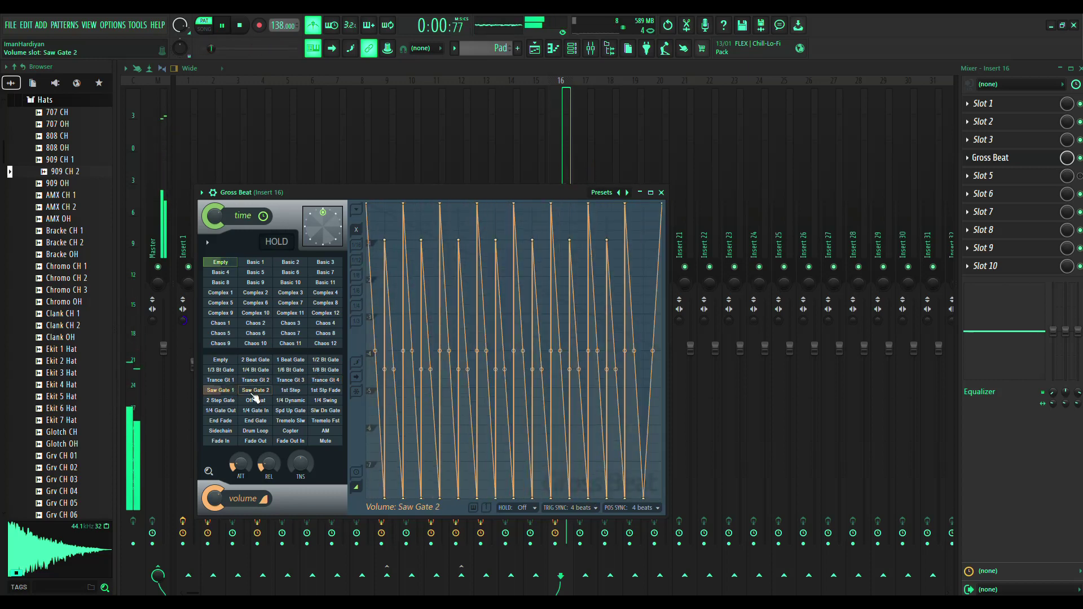
Apply the Trance Gt 1 volume pattern in Gross Beat and lower the fader of mixer insert 16
{"action": "left_click", "coordinate": [230, 381]}
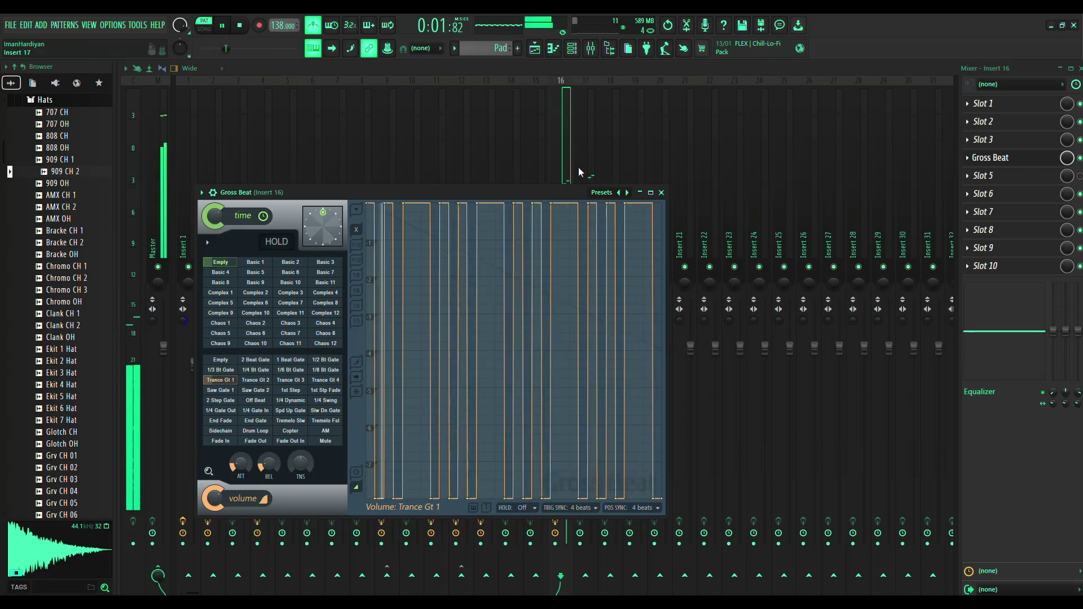
{"action": "left_click", "coordinate": [570, 204]}
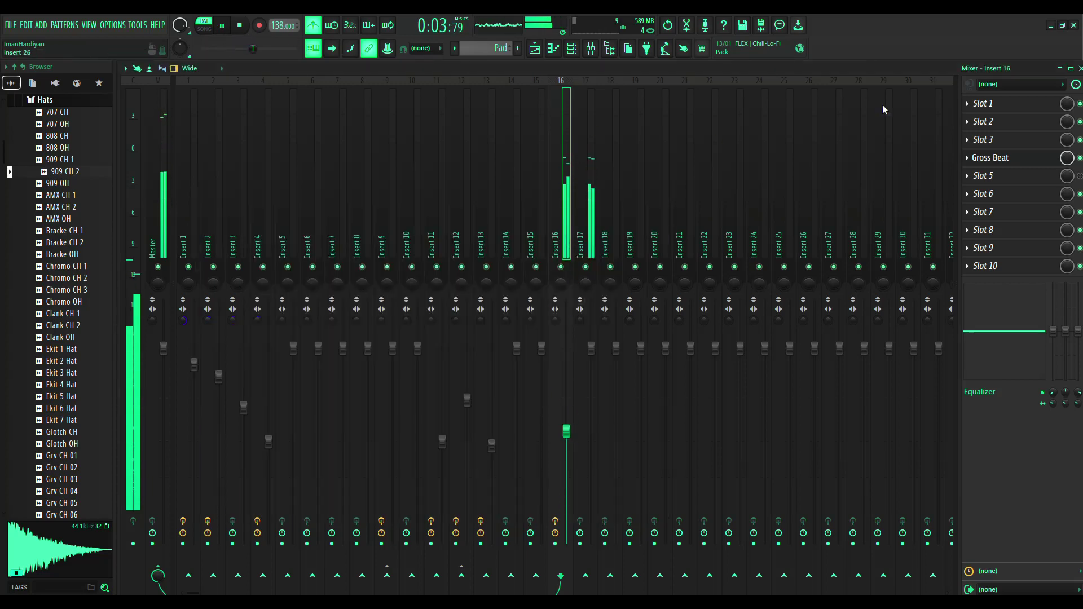
Open the Spire channel routed to insert 16 and audition factory pads including PD Vintage Prophet 2, Velobrass HJ, Uranus, Unity, Tribute, Thin FM DP and SynthChoir DP
{"action": "left_click", "coordinate": [571, 55]}
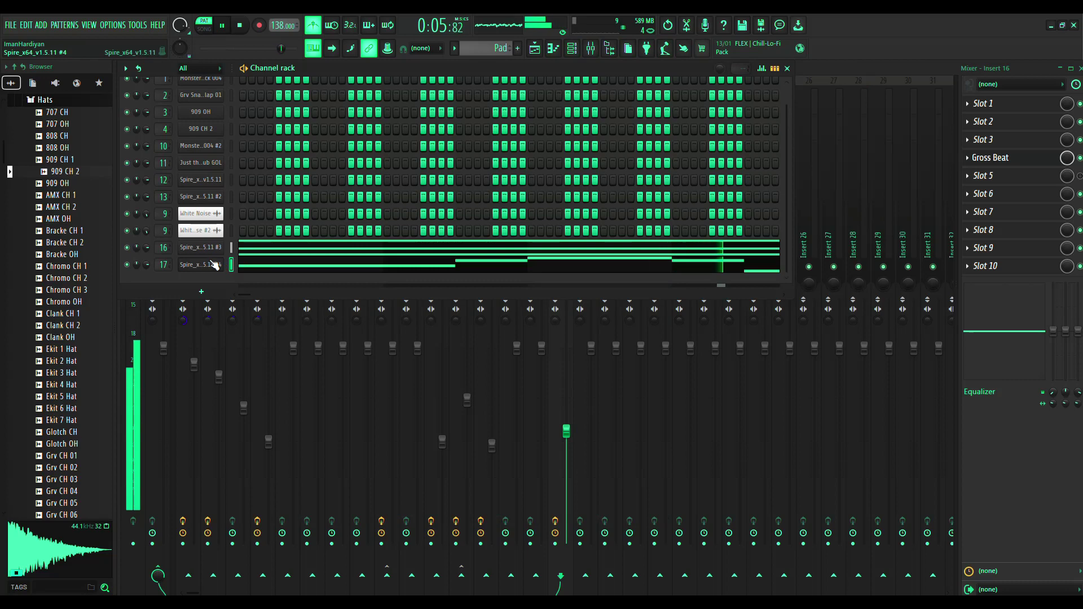
{"action": "left_click", "coordinate": [215, 265]}
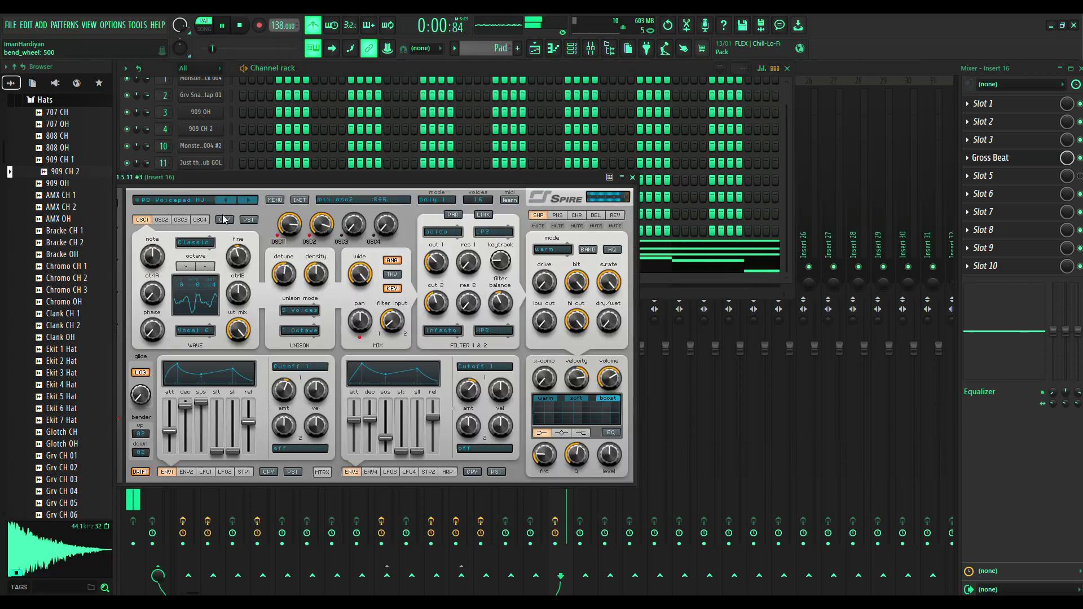
{"action": "left_click", "coordinate": [187, 202]}
{"action": "left_click", "coordinate": [490, 337]}
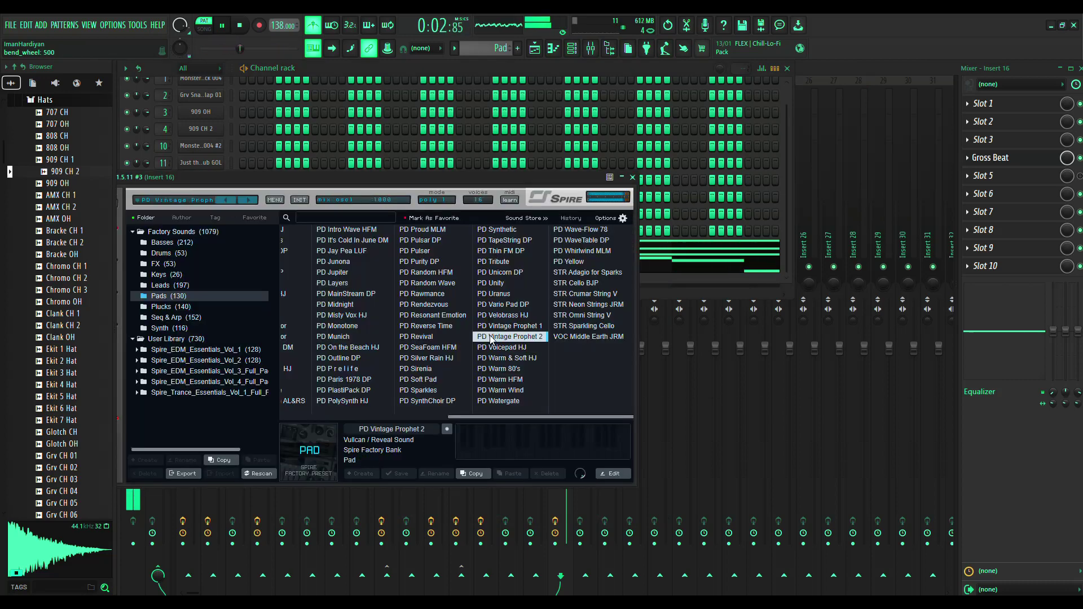
{"action": "left_click", "coordinate": [499, 316]}
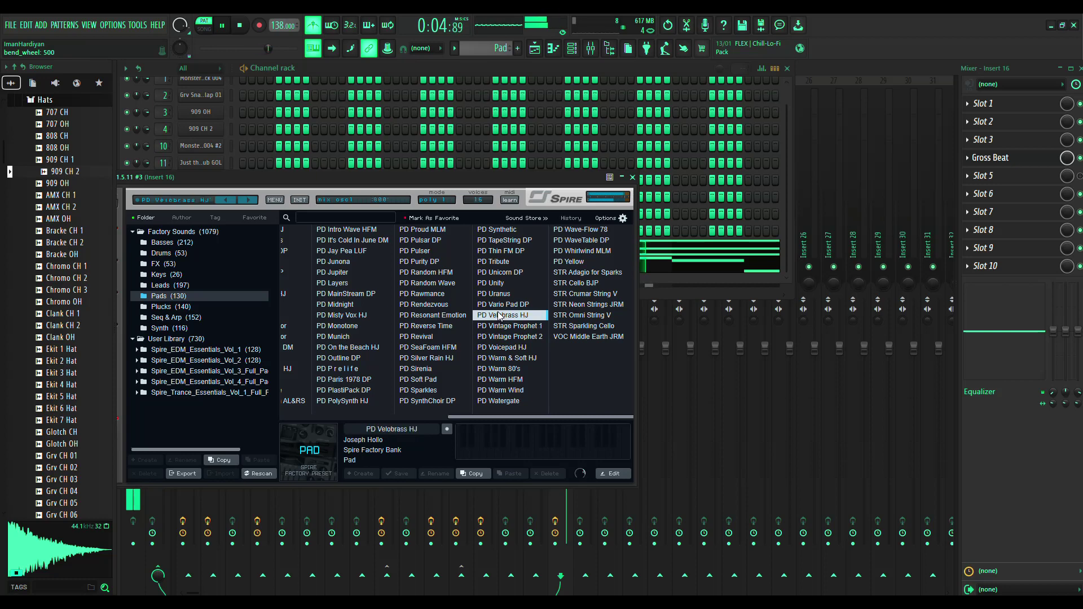
{"action": "left_click", "coordinate": [503, 294]}
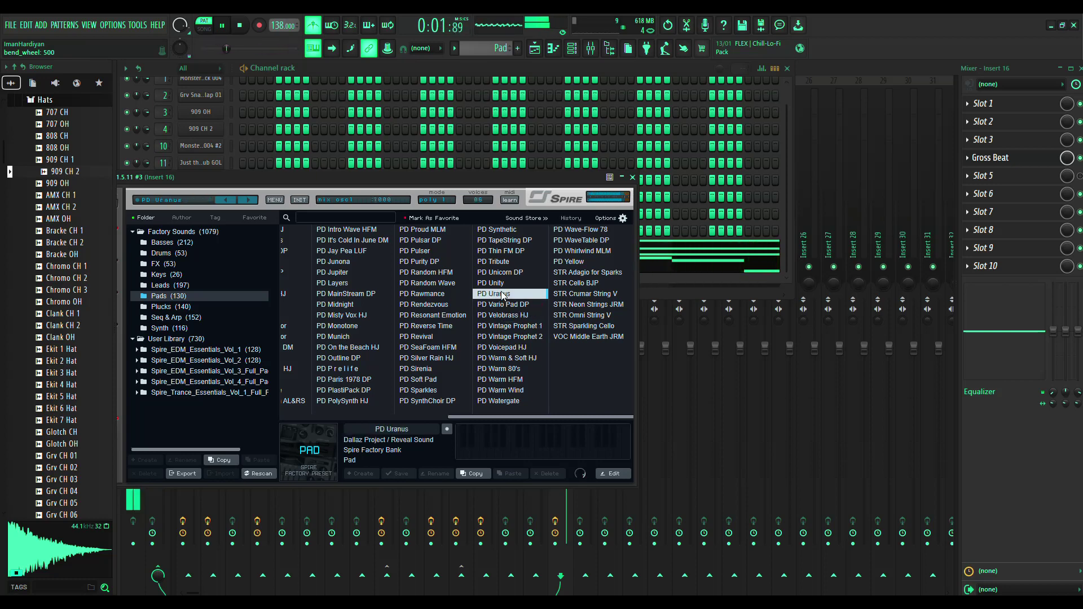
{"action": "left_click", "coordinate": [498, 284]}
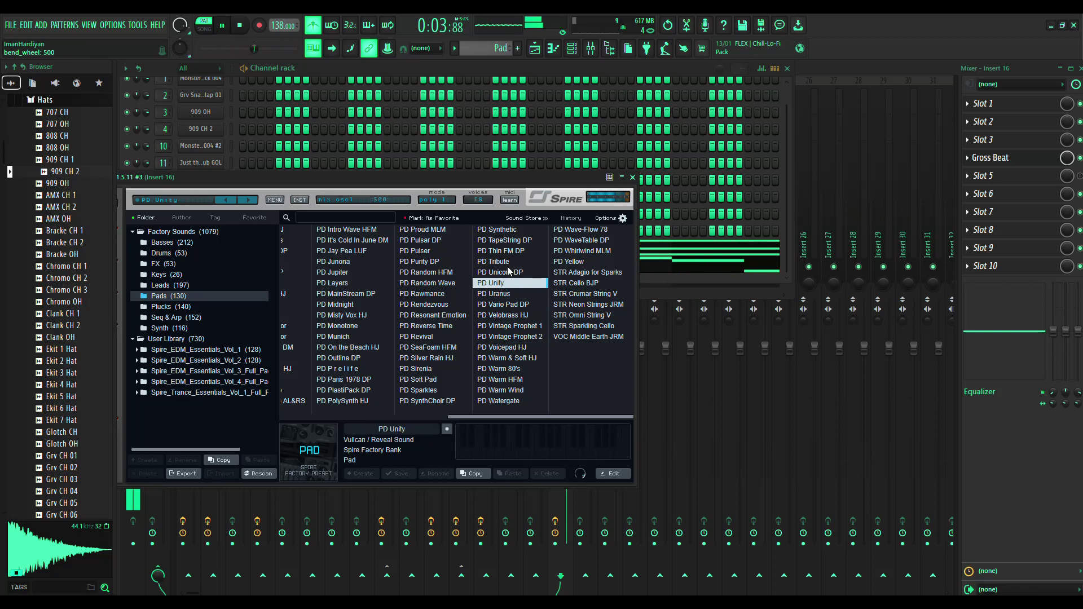
{"action": "left_click", "coordinate": [507, 272]}
{"action": "left_click", "coordinate": [510, 261]}
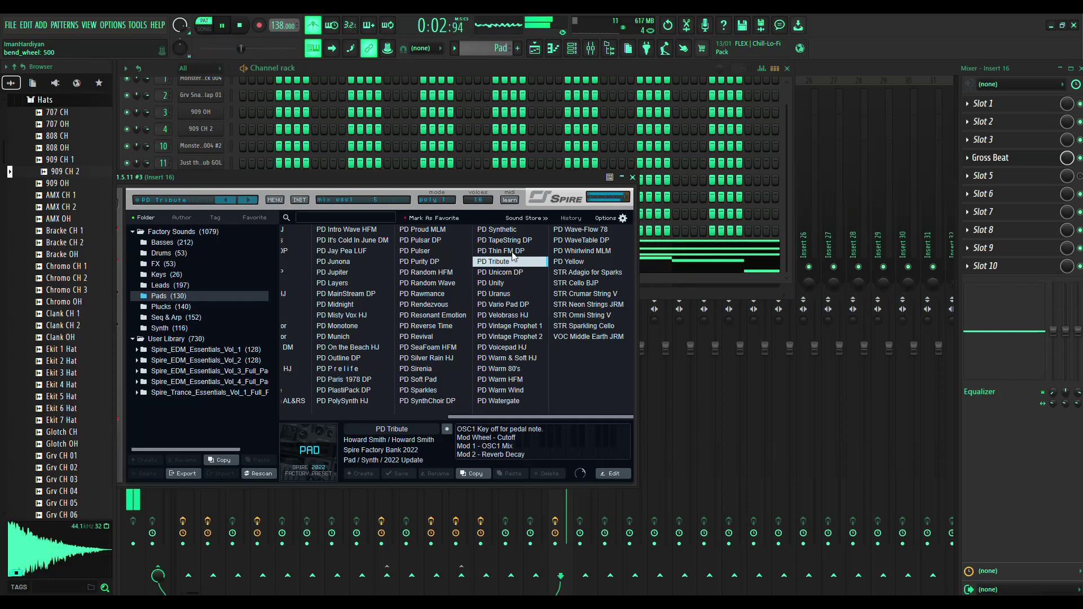
{"action": "left_click", "coordinate": [514, 252]}
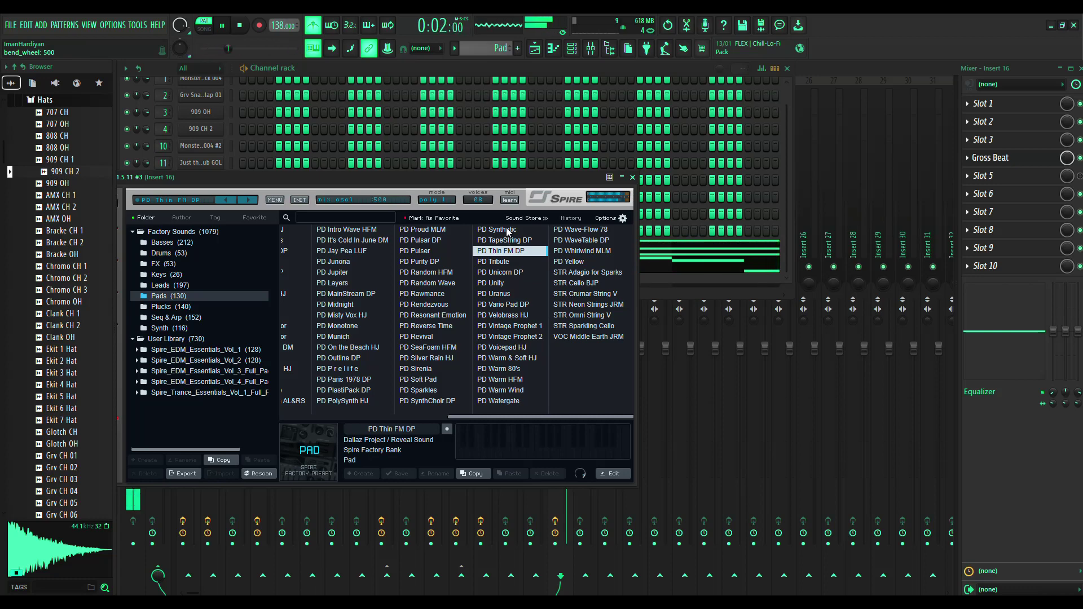
{"action": "left_click", "coordinate": [436, 402]}
Open the Spire_Trance_Essentials_Vol_1 bank from the Spire Sound Bank folder in Spire's user library
{"action": "left_click", "coordinate": [206, 391]}
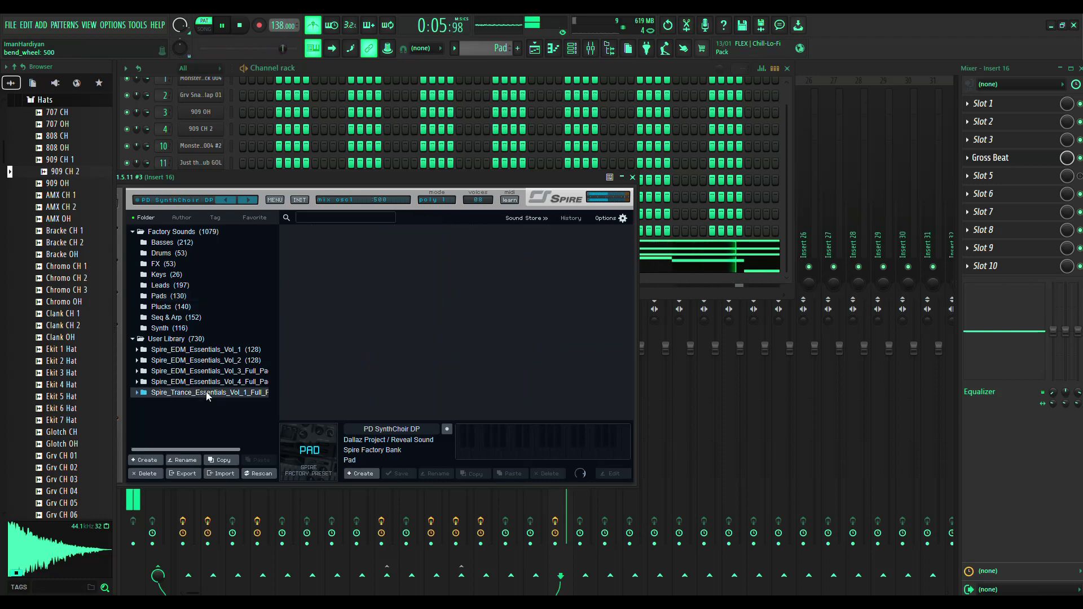
{"action": "double_click", "coordinate": [158, 392]}
{"action": "double_click", "coordinate": [184, 424]}
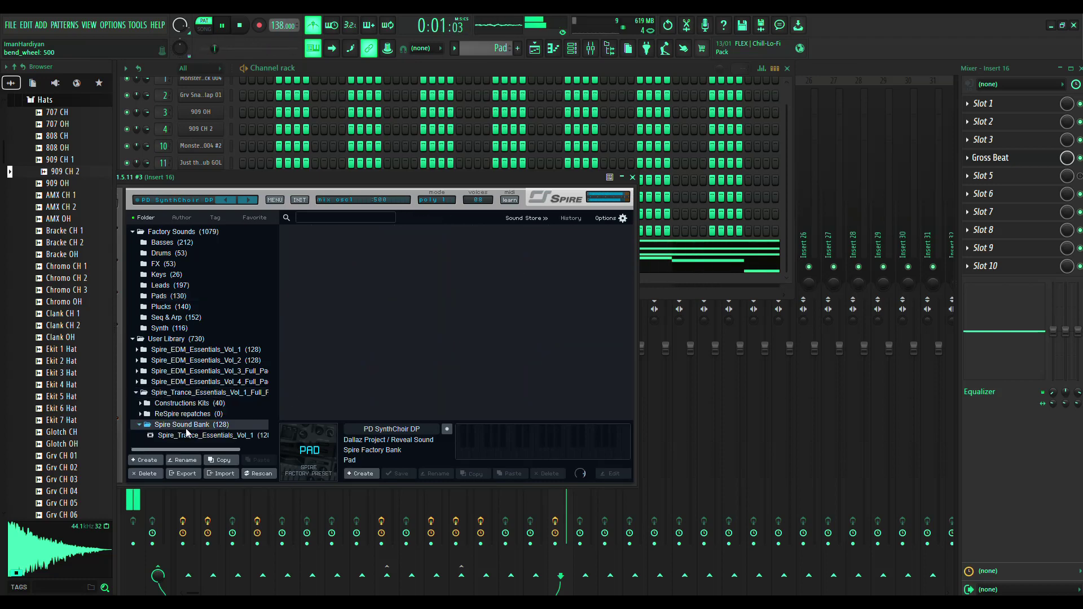
{"action": "left_click", "coordinate": [182, 436]}
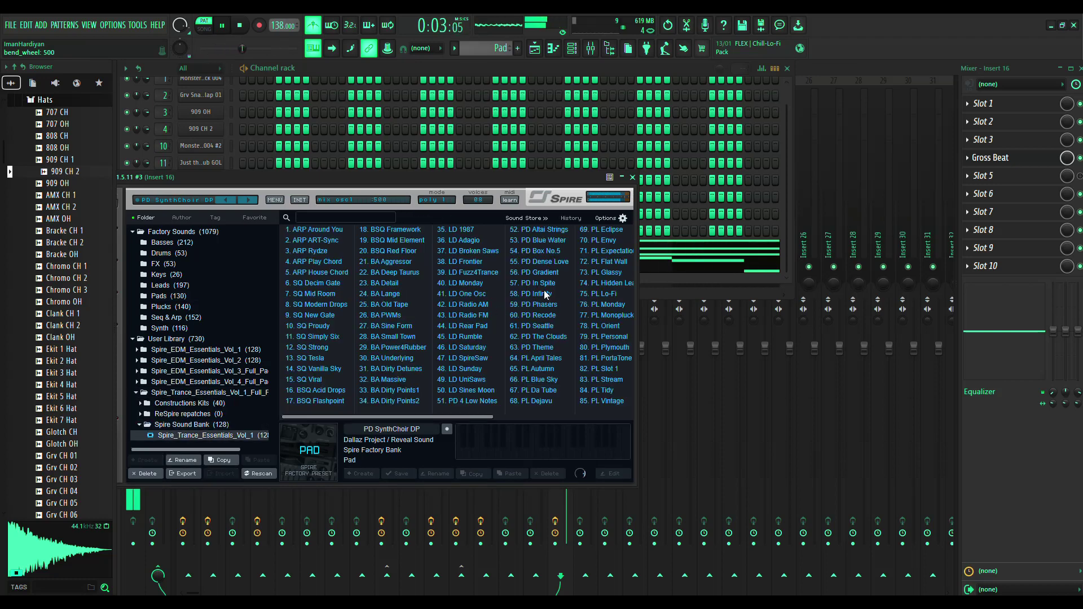
Audition the bank's PD 4 Low Notes, Altai Strings, Blue Water, Box No.5, Dense Love, In Spite and Infinity presets over the playing pattern
{"action": "left_click", "coordinate": [539, 230]}
{"action": "left_click", "coordinate": [486, 402]}
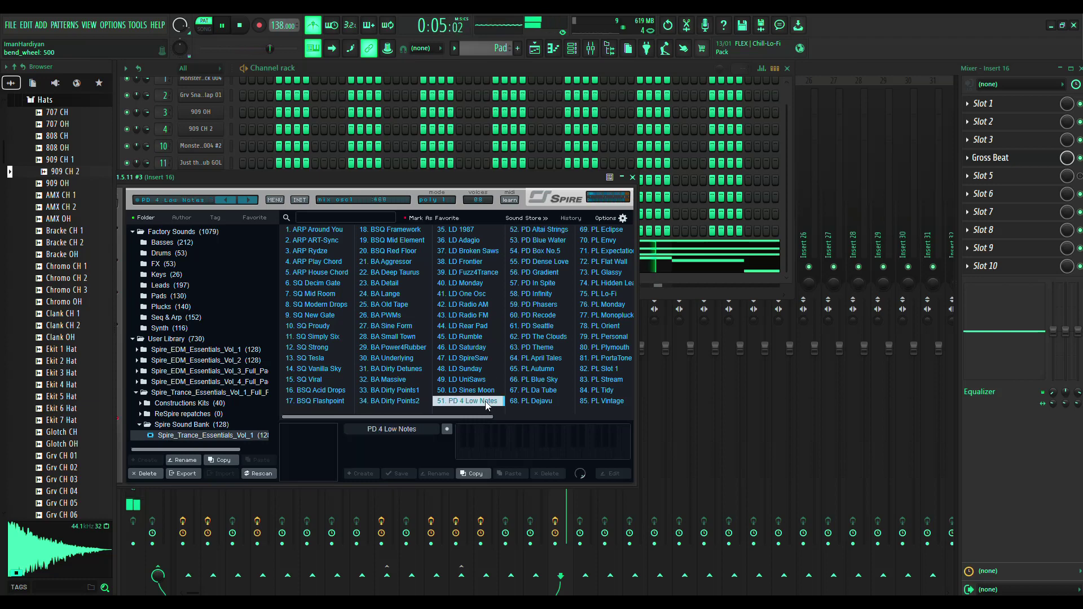
{"action": "left_click", "coordinate": [544, 229]}
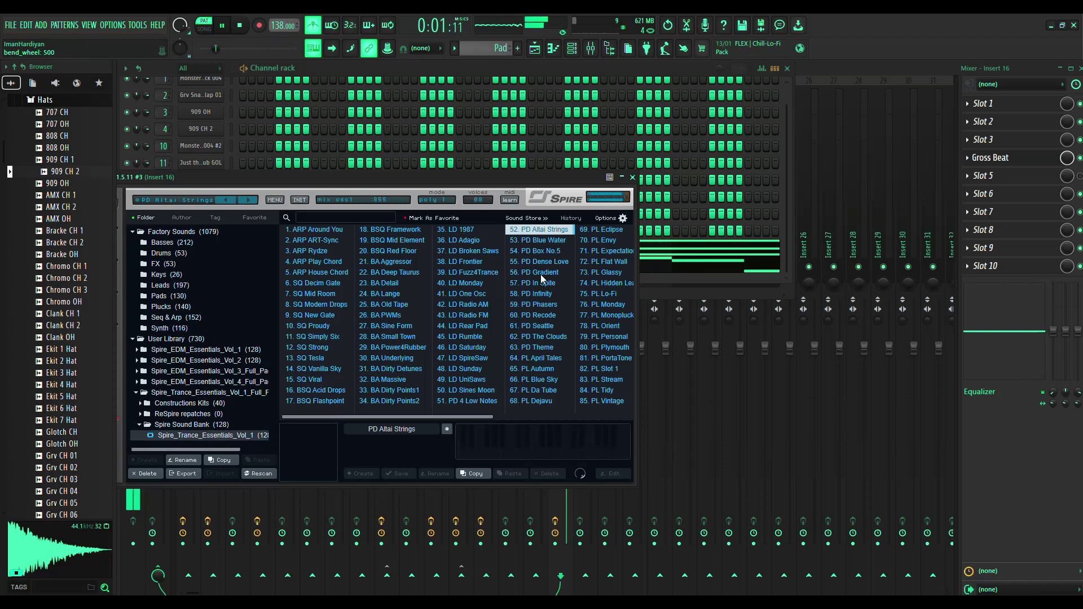
{"action": "left_click", "coordinate": [555, 241]}
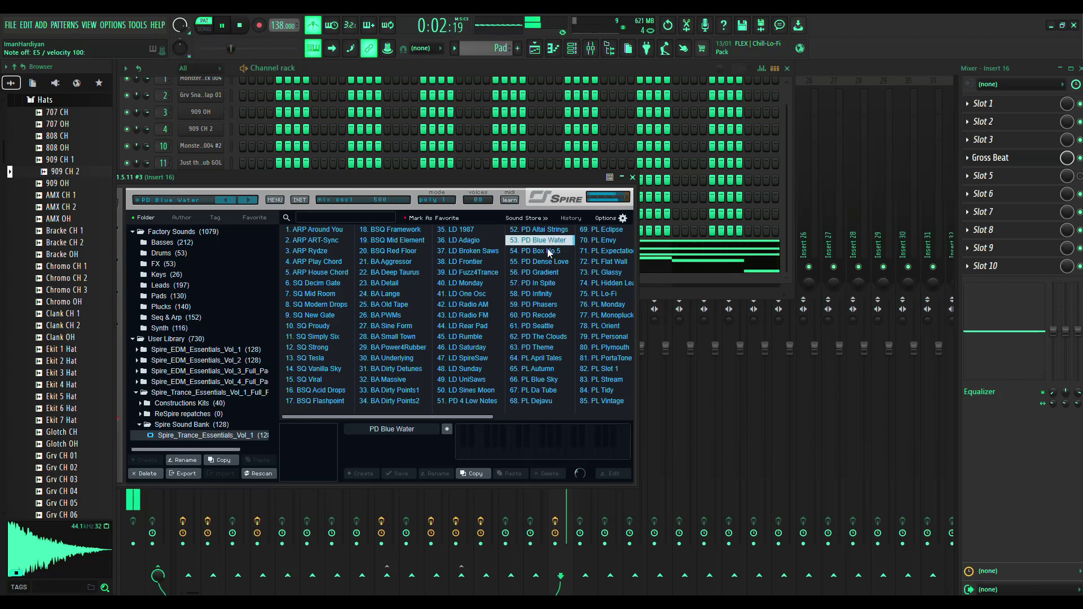
{"action": "left_click", "coordinate": [550, 251]}
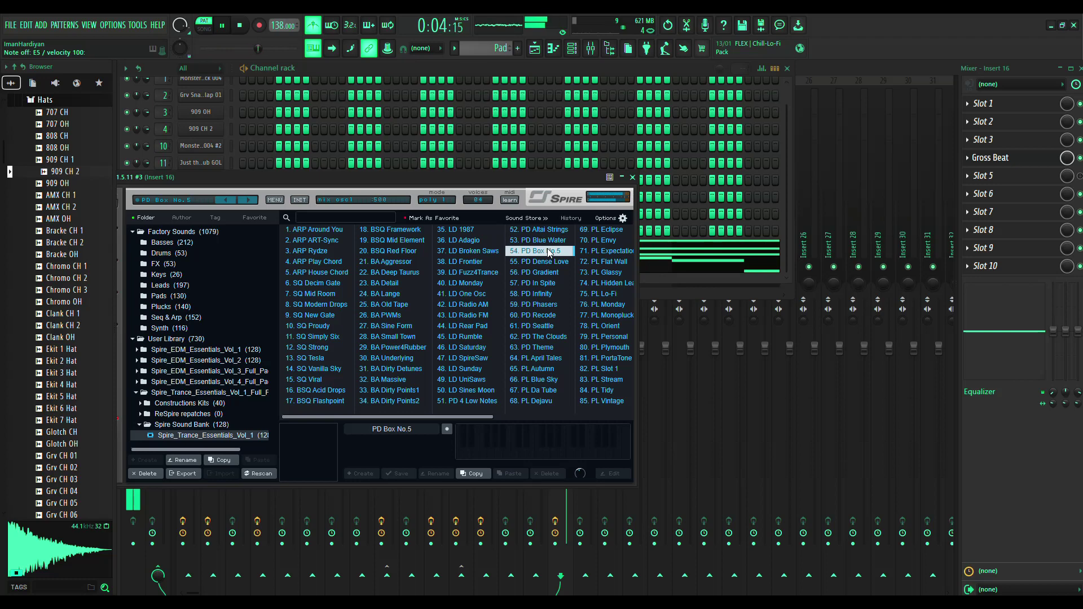
{"action": "left_click", "coordinate": [548, 260]}
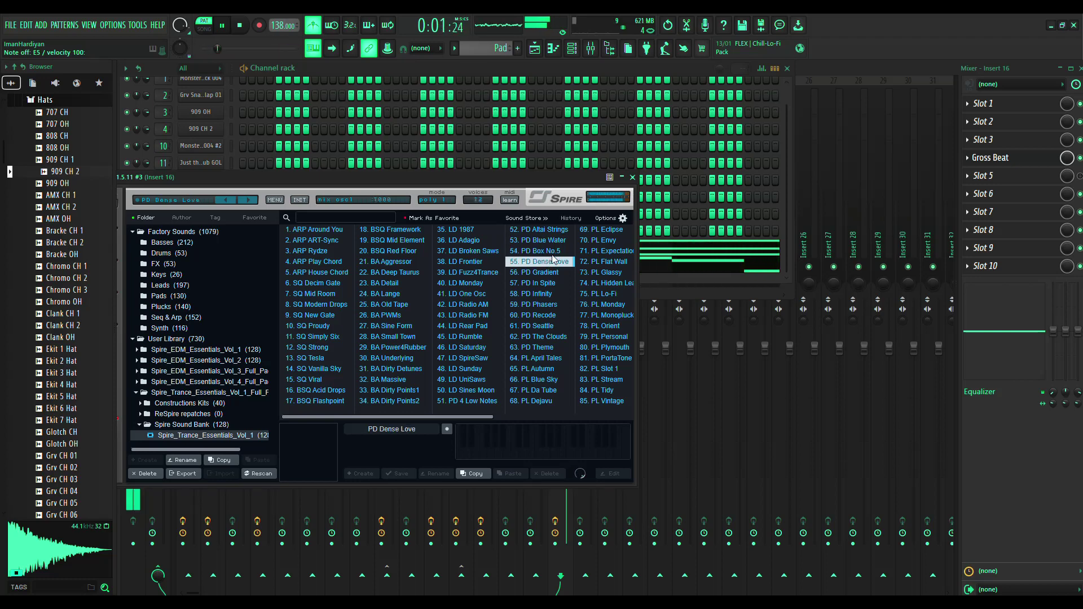
{"action": "left_click", "coordinate": [549, 284]}
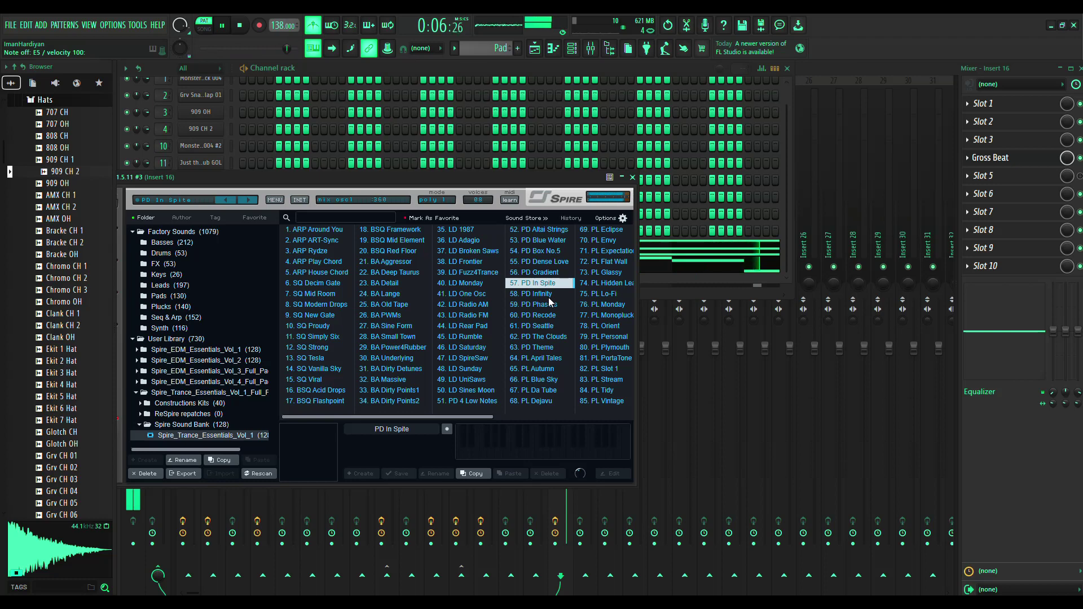
{"action": "left_click", "coordinate": [549, 298]}
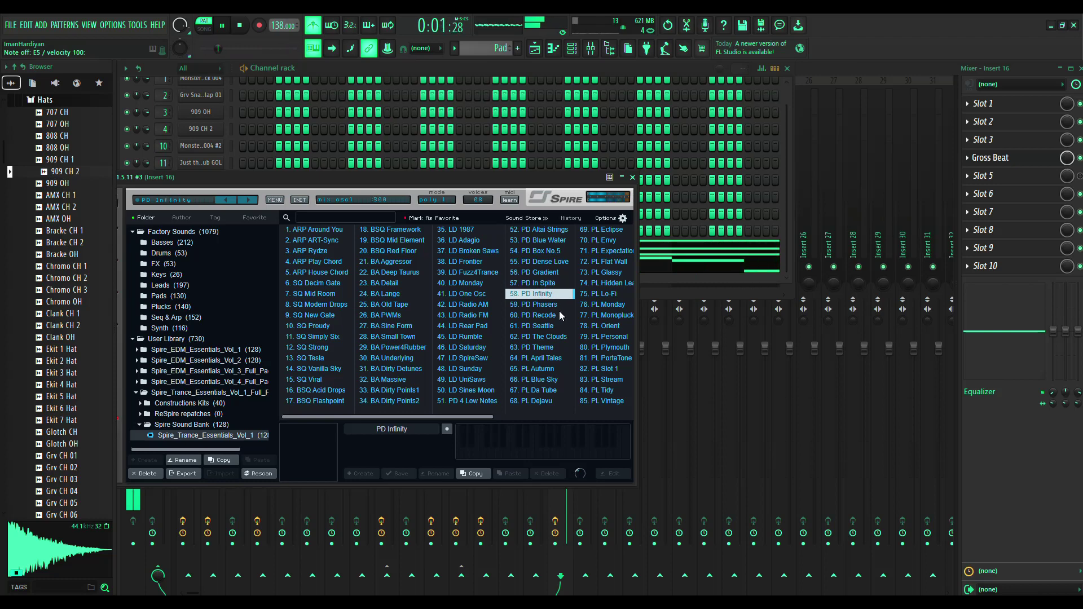
Stop playback, try PD Phasers and PD Recode, load PD Seattle for the chord pad, and replay the pattern
{"action": "left_click", "coordinate": [240, 25]}
{"action": "key", "text": "space"}
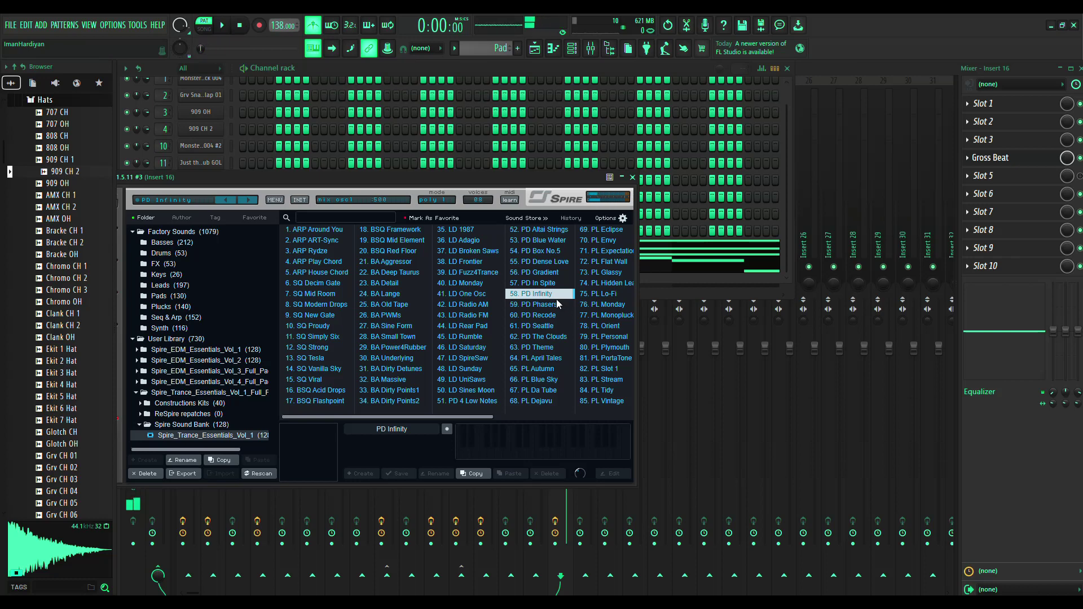
{"action": "left_click", "coordinate": [548, 307]}
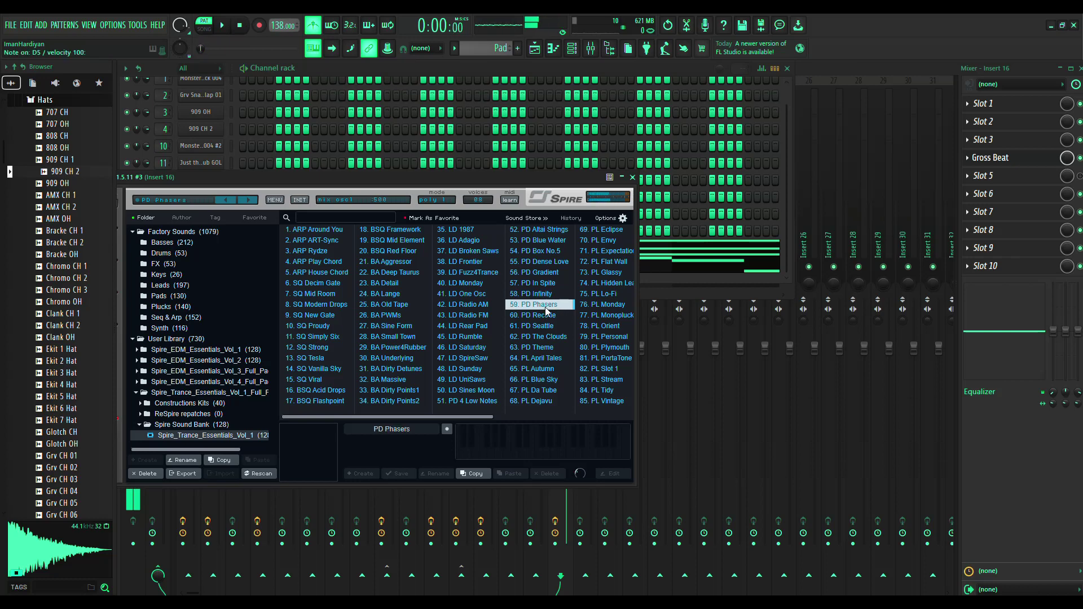
{"action": "left_click", "coordinate": [557, 317]}
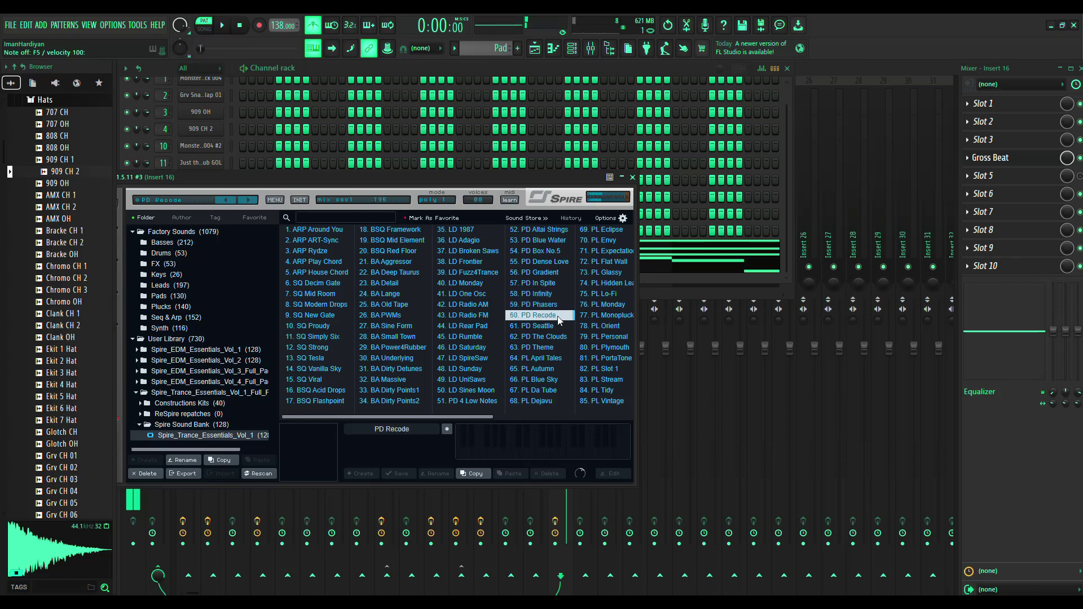
{"action": "left_click", "coordinate": [556, 328]}
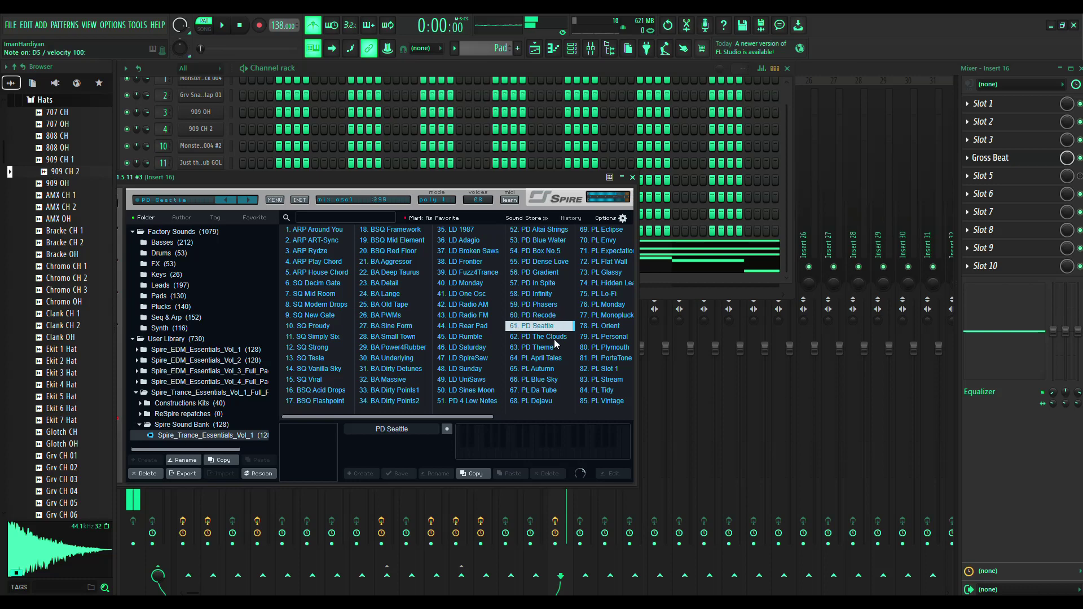
{"action": "key", "text": "space"}
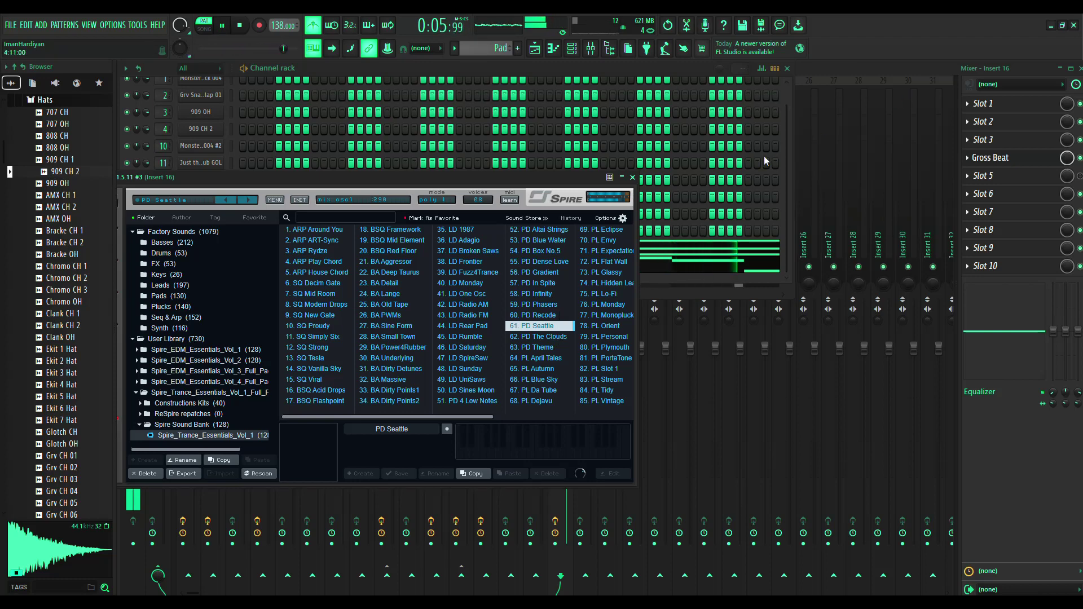
Place Gross Beat in slot 5 of mixer insert 17 and apply its Trance Gt 1 volume pattern
{"action": "left_click", "coordinate": [591, 49]}
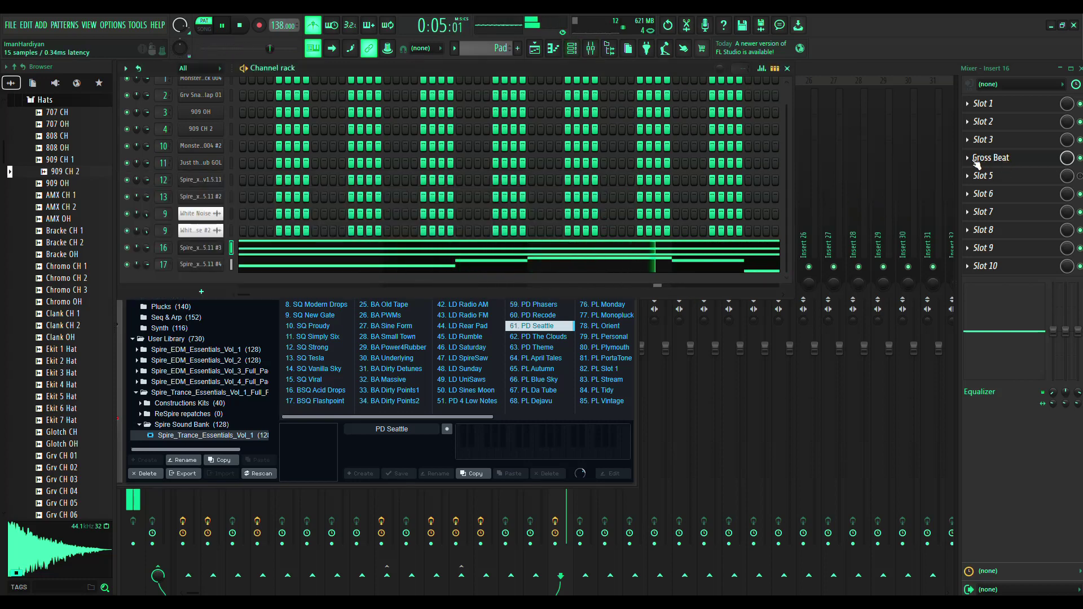
{"action": "key", "text": "F9"}
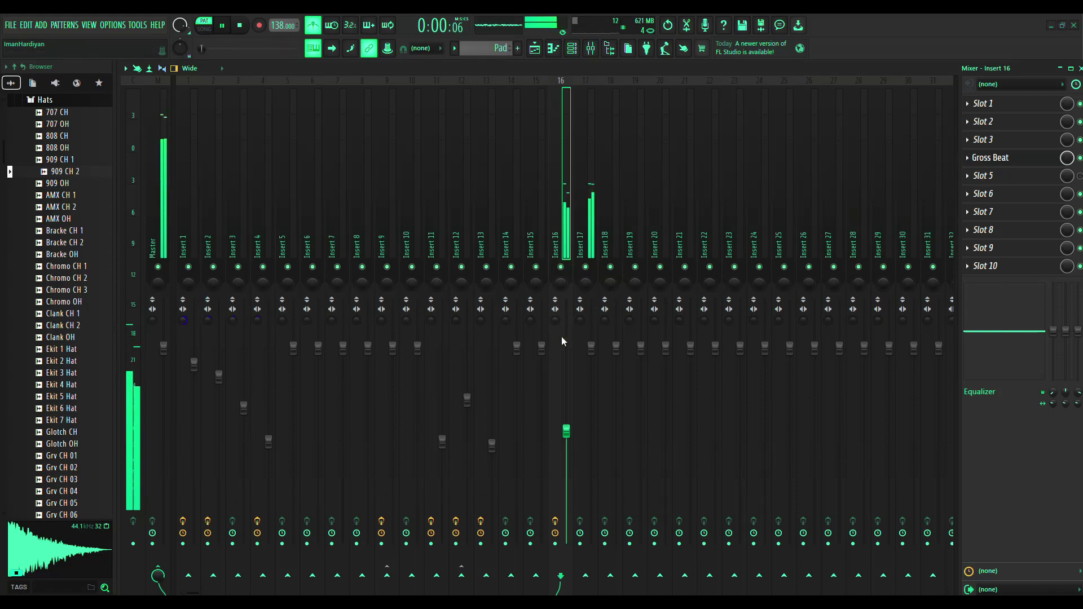
{"action": "left_click", "coordinate": [590, 171]}
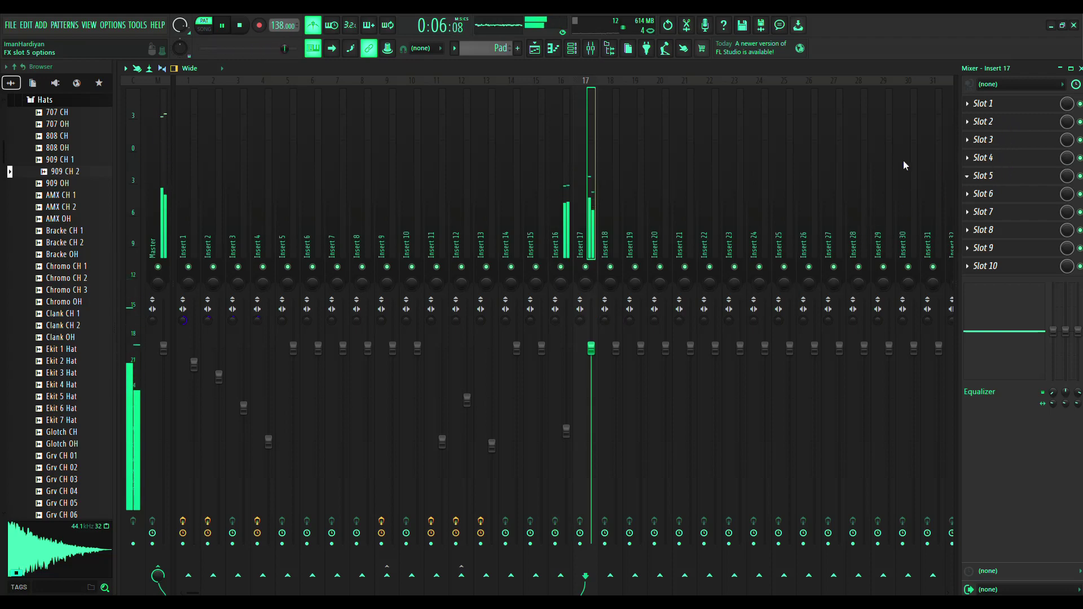
{"action": "left_click", "coordinate": [901, 90]}
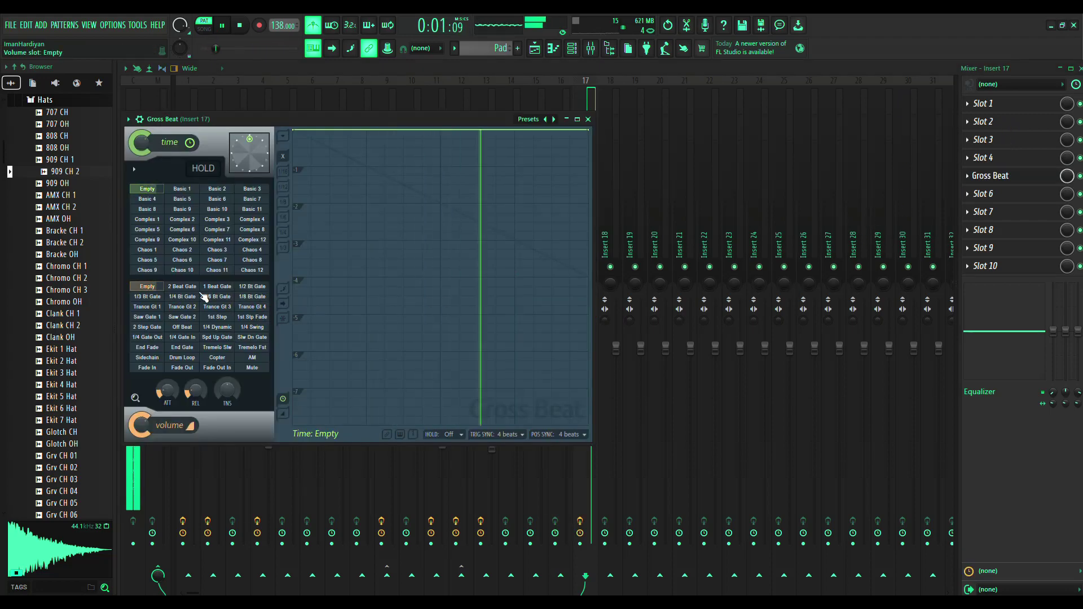
{"action": "left_click", "coordinate": [148, 307]}
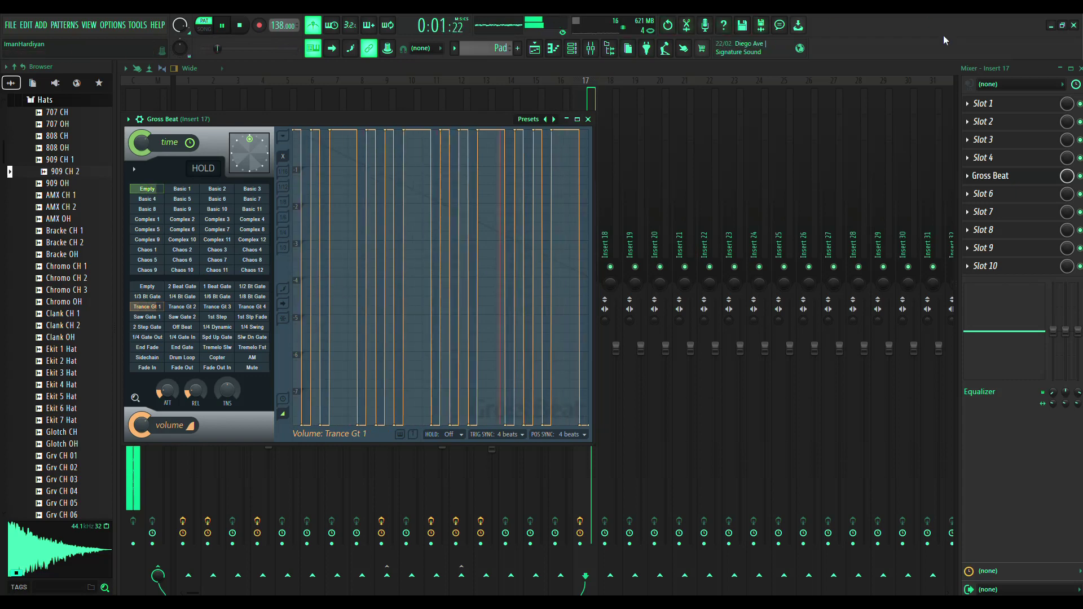
Turn off the metronome, place Soundgoodizer in slot 2 of mixer insert 17 and lower its amount
{"action": "left_click", "coordinate": [991, 124]}
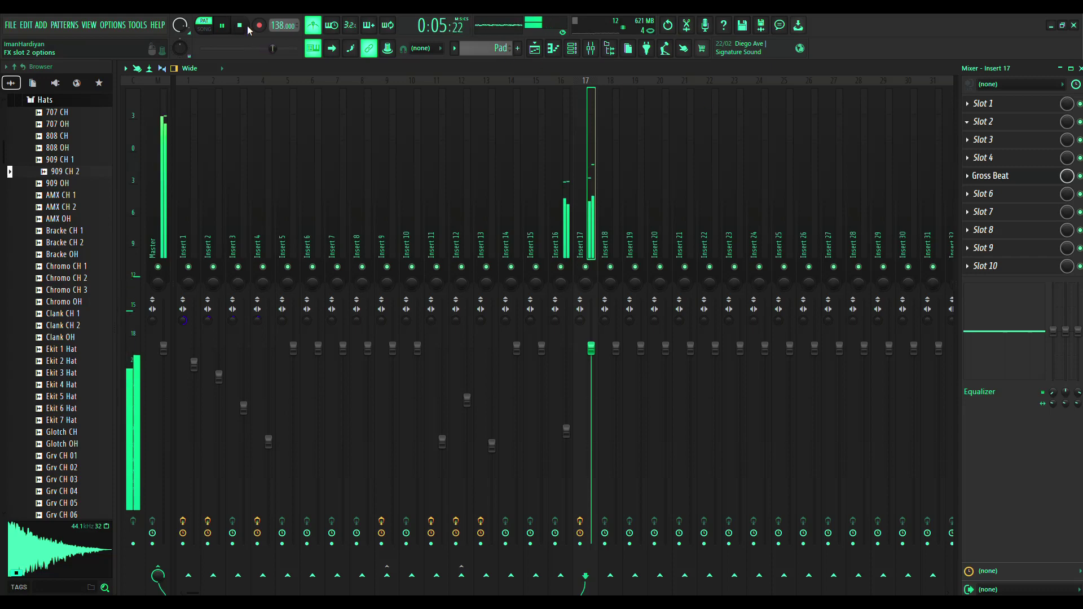
{"action": "left_click", "coordinate": [317, 26]}
{"action": "left_click", "coordinate": [983, 128]}
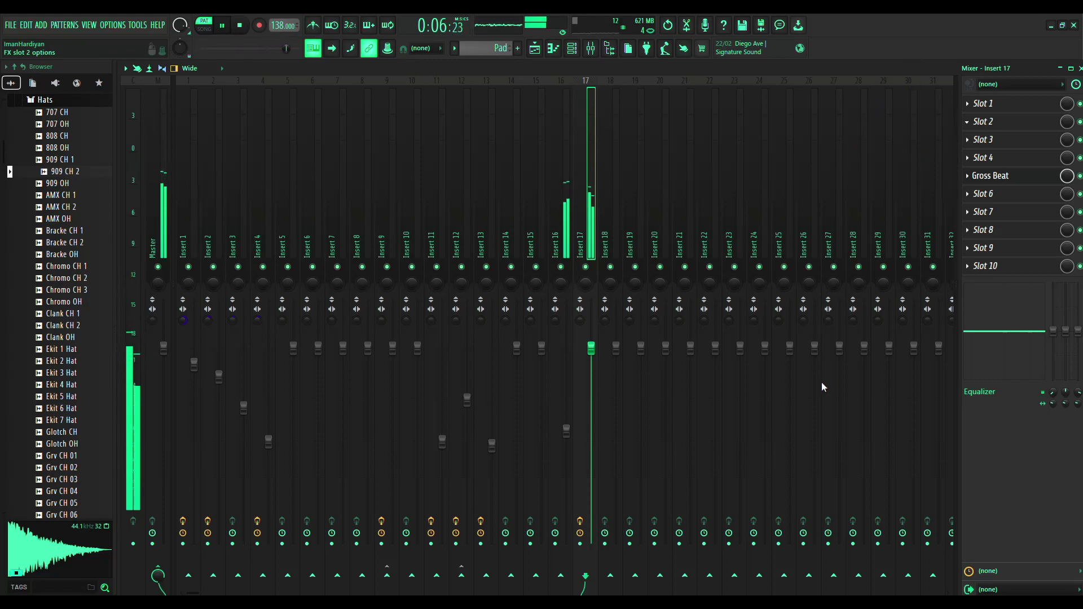
{"action": "left_click", "coordinate": [814, 340]}
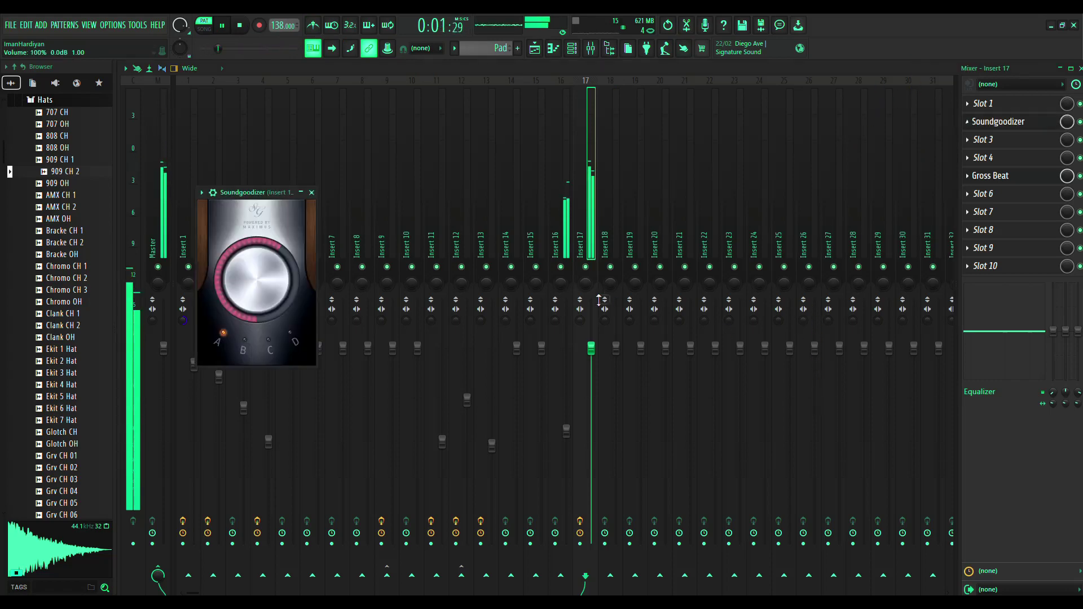
{"action": "left_click_drag", "start_coordinate": [268, 281], "coordinate": [268, 329]}
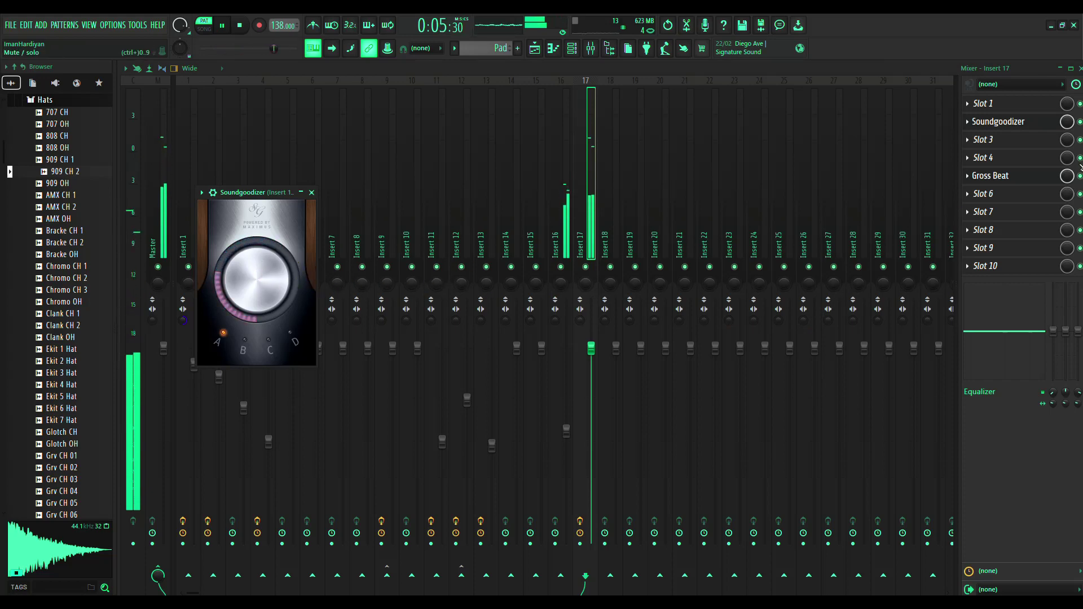
Place Fruity parametric EQ 2 in slot 3 of mixer insert 17
{"action": "left_click", "coordinate": [988, 140]}
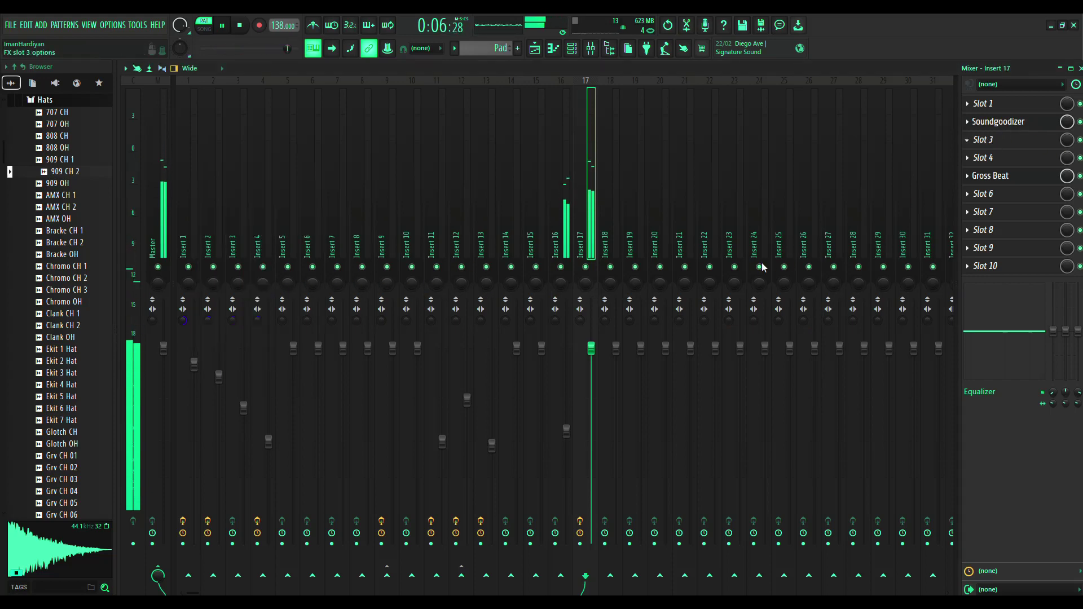
{"action": "left_click", "coordinate": [829, 420]}
Try Fruity Reeverb 2 in slot 4 of insert 17, remove it, and try Fruity delay 2 in slot 6 with an adjusted time
{"action": "left_click", "coordinate": [1001, 160]}
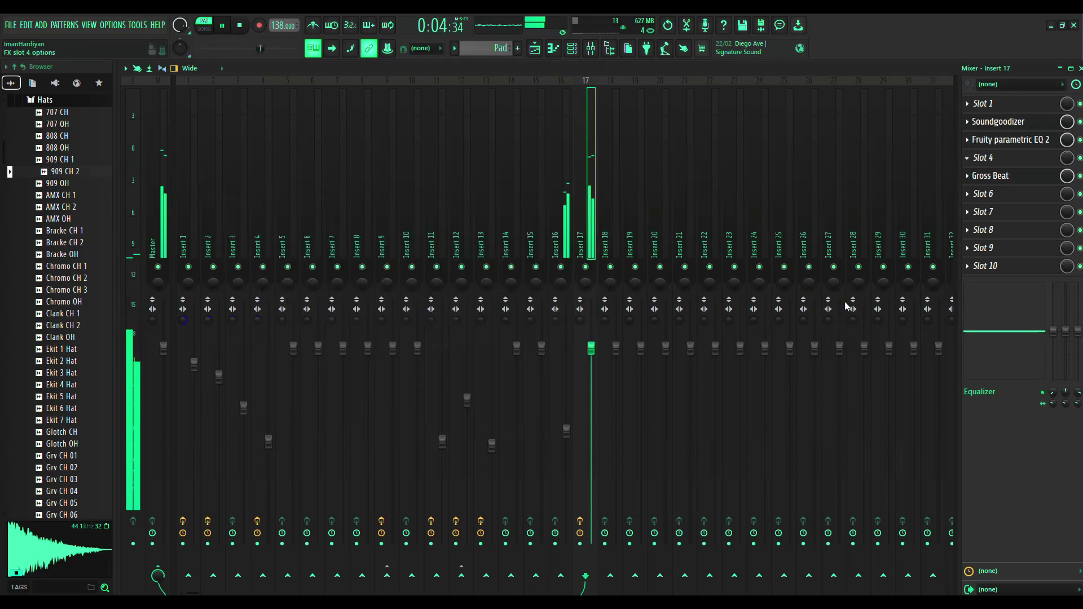
{"action": "left_click", "coordinate": [852, 164]}
{"action": "left_click_drag", "start_coordinate": [285, 247], "coordinate": [285, 253]}
{"action": "left_click_drag", "start_coordinate": [367, 272], "coordinate": [367, 261]}
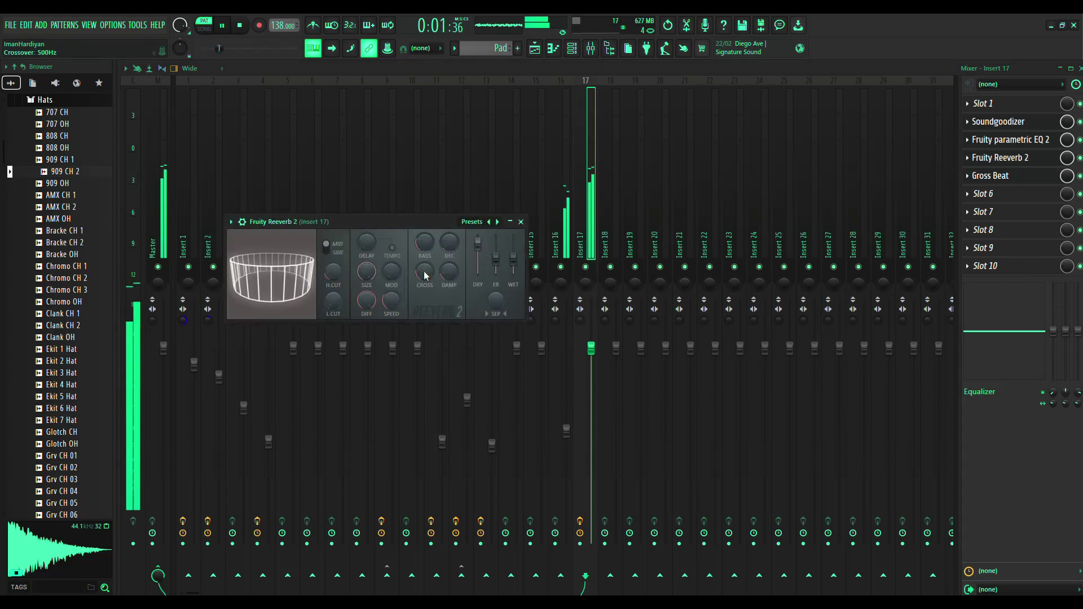
{"action": "left_click", "coordinate": [970, 162]}
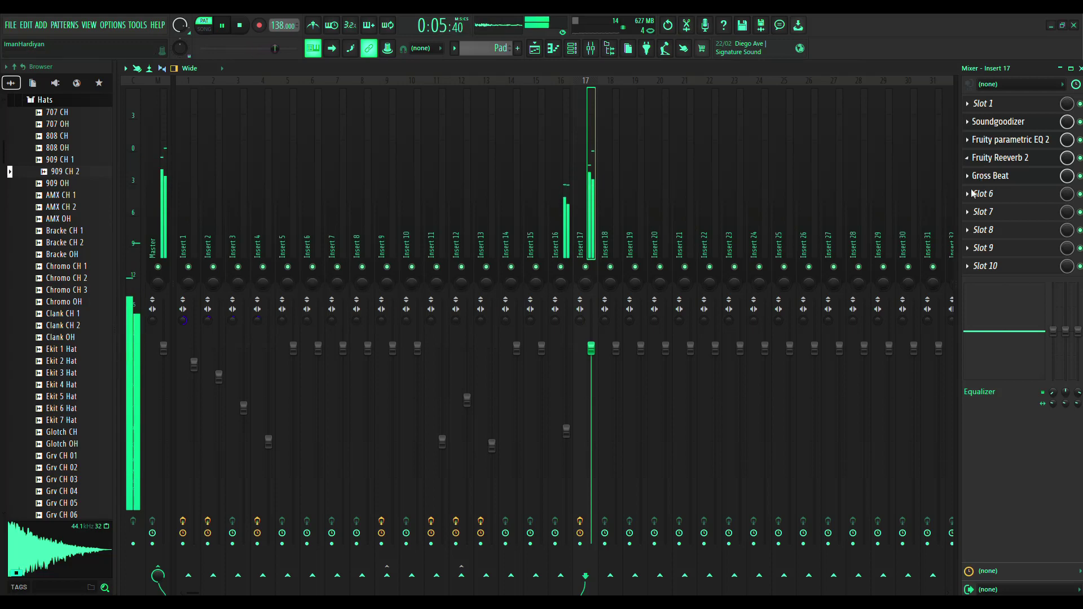
{"action": "key", "text": "ctrl+z"}
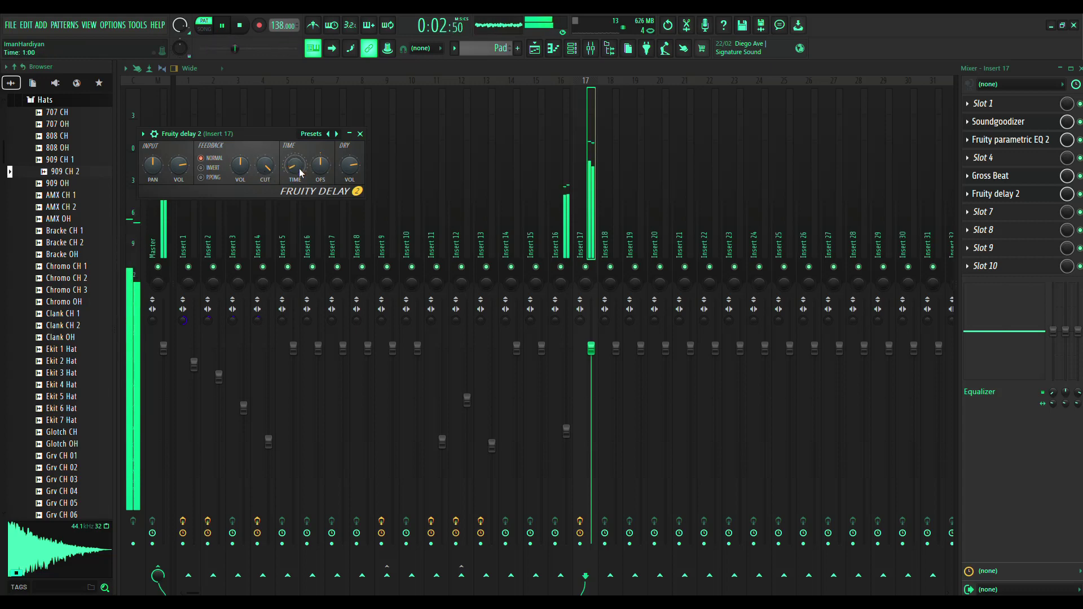
{"action": "left_click_drag", "start_coordinate": [301, 173], "coordinate": [302, 167]}
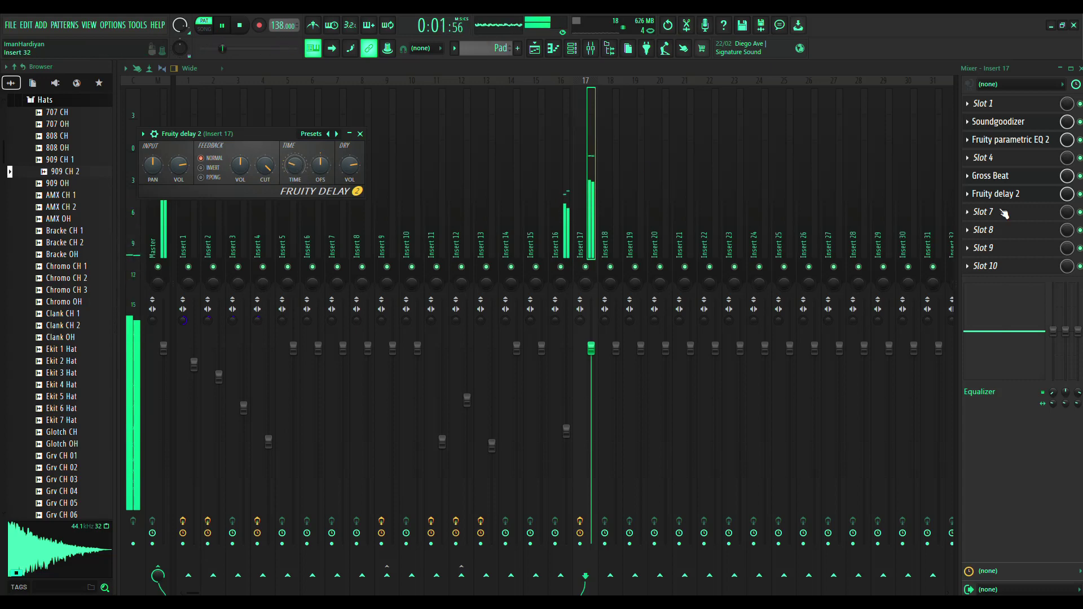
Replace the slot 6 delay on insert 17 with Fruity Reeverb 2 and adjust its wet level, dry level, high cut and decay
{"action": "left_click", "coordinate": [983, 195]}
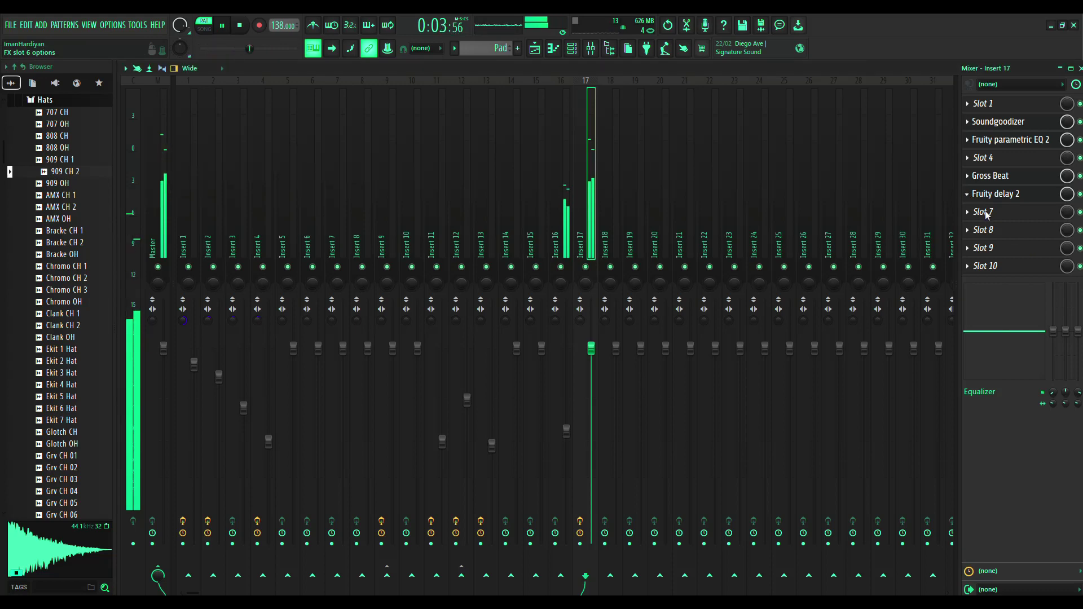
{"action": "left_click", "coordinate": [822, 166]}
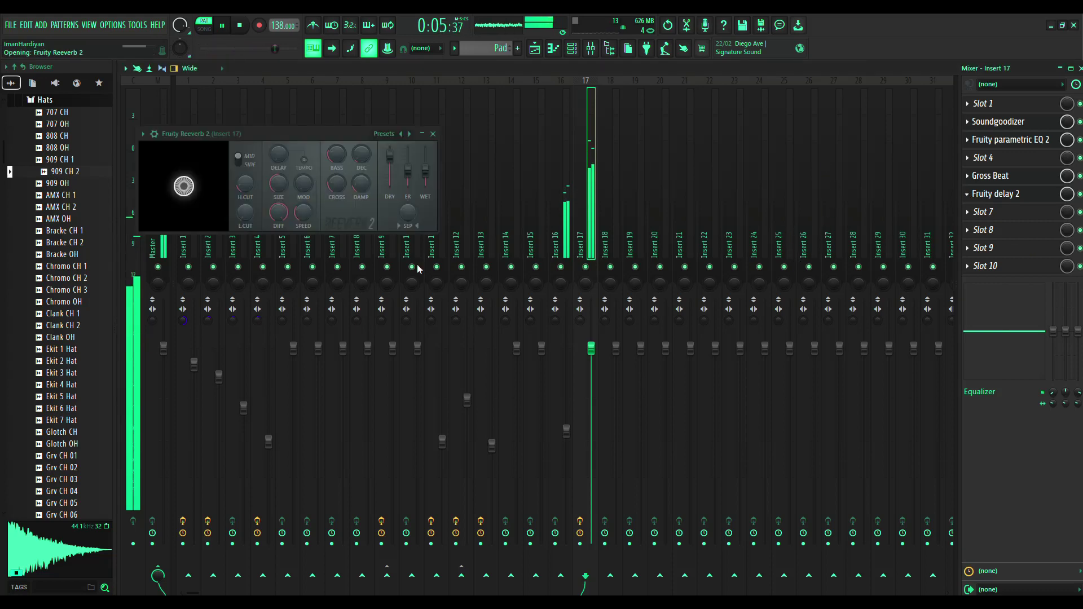
{"action": "left_click_drag", "start_coordinate": [425, 169], "coordinate": [425, 158]}
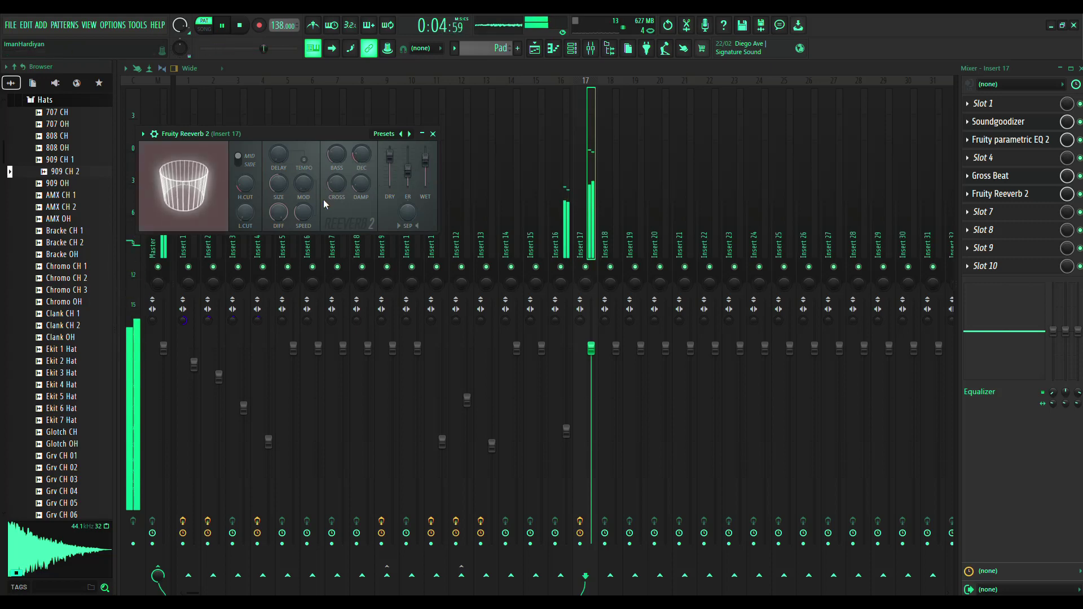
{"action": "left_click_drag", "start_coordinate": [390, 154], "coordinate": [389, 154]}
{"action": "left_click_drag", "start_coordinate": [247, 190], "coordinate": [247, 136]}
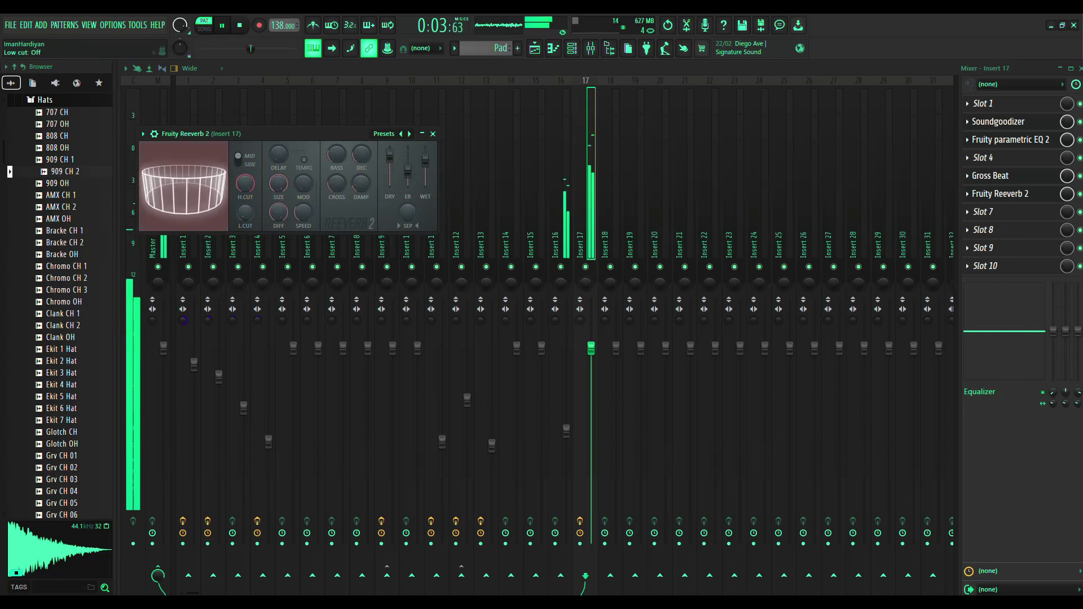
{"action": "left_click_drag", "start_coordinate": [365, 162], "coordinate": [365, 156]}
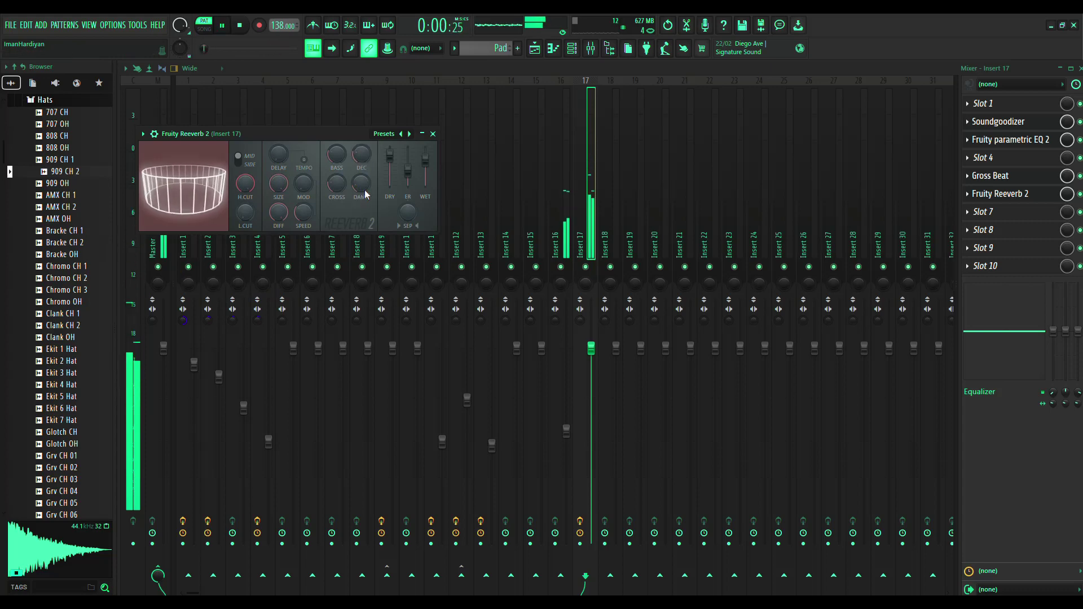
Place the Pad pattern at bar 26 on playlist track 11 and play the song from bar 23
{"action": "left_click", "coordinate": [535, 57]}
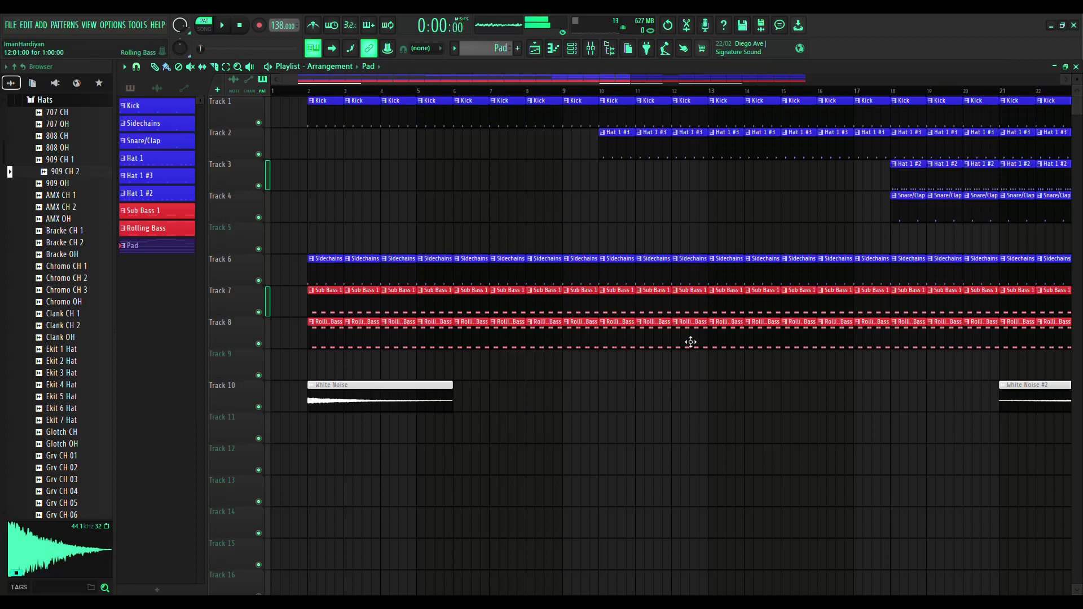
{"action": "scroll", "coordinate": [817, 307], "scroll_direction": "down", "scroll_amount": 4, "text": "ctrl"}
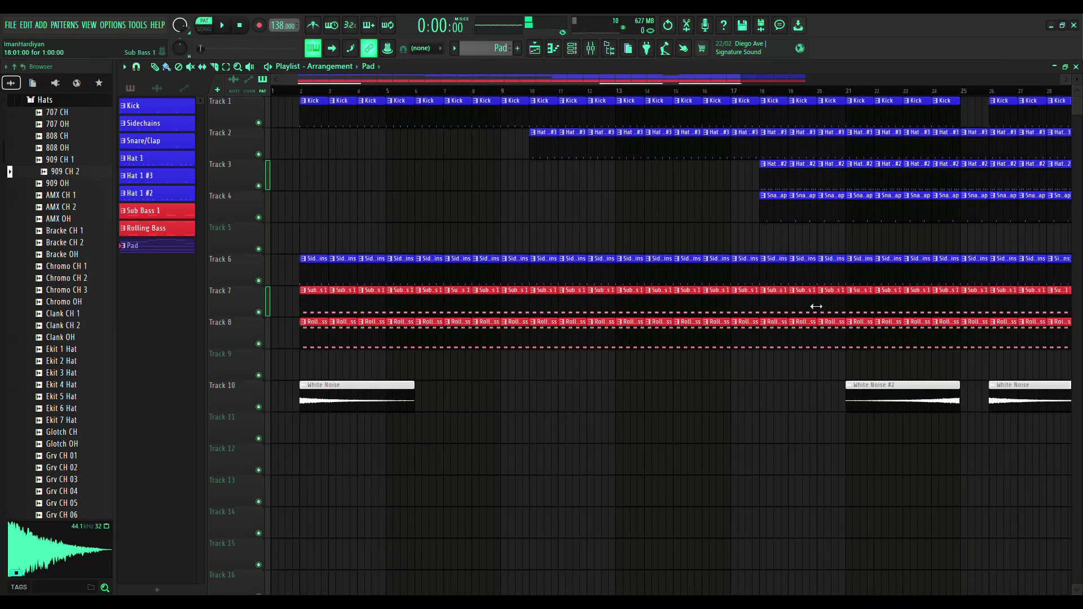
{"action": "left_click", "coordinate": [928, 372]}
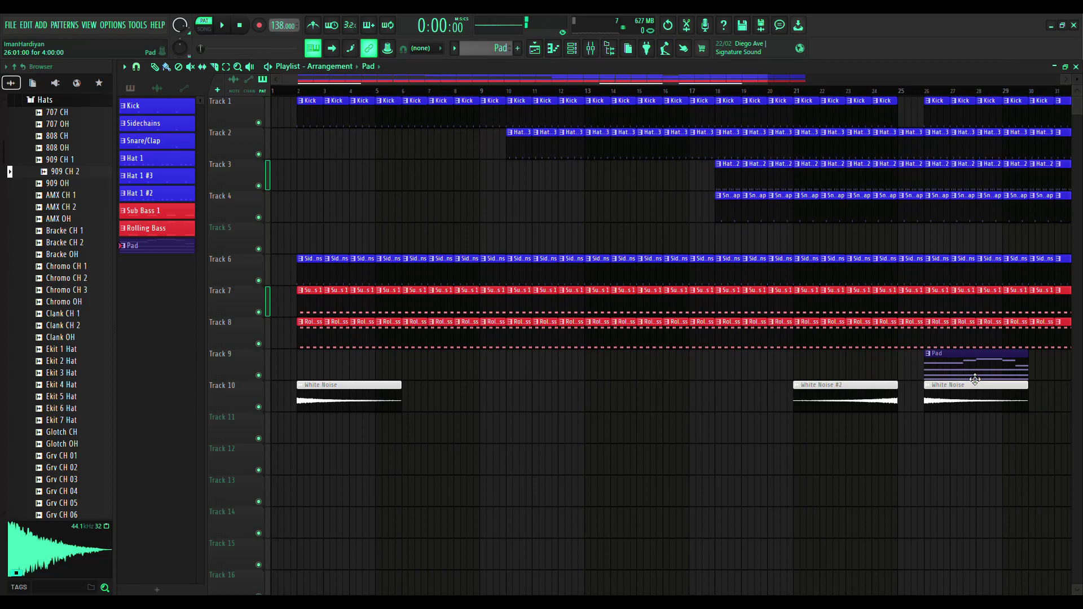
{"action": "left_click_drag", "start_coordinate": [974, 374], "coordinate": [972, 438]}
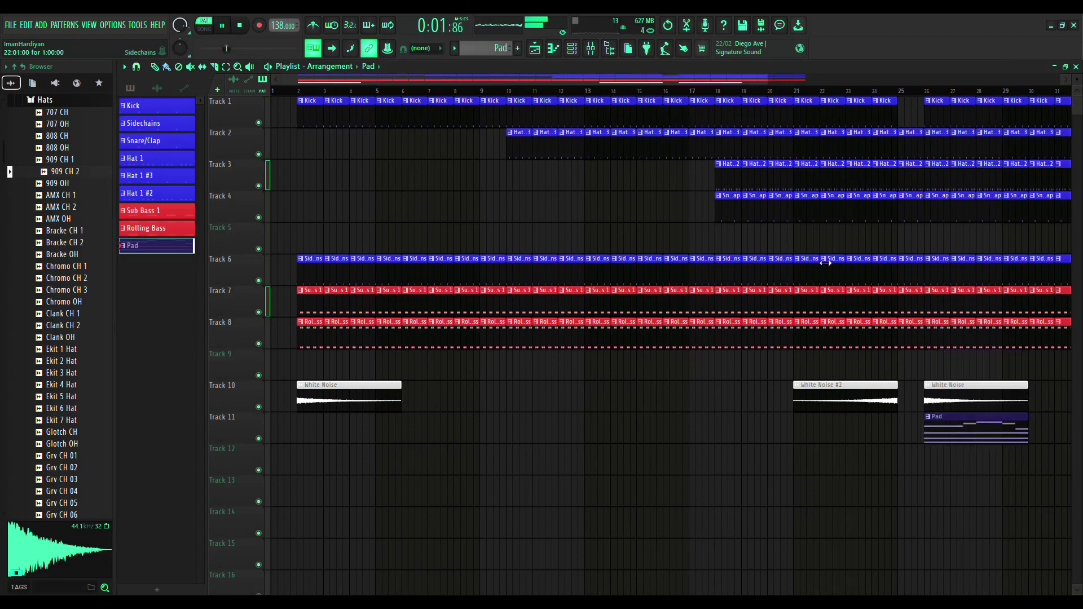
{"action": "left_click", "coordinate": [844, 93]}
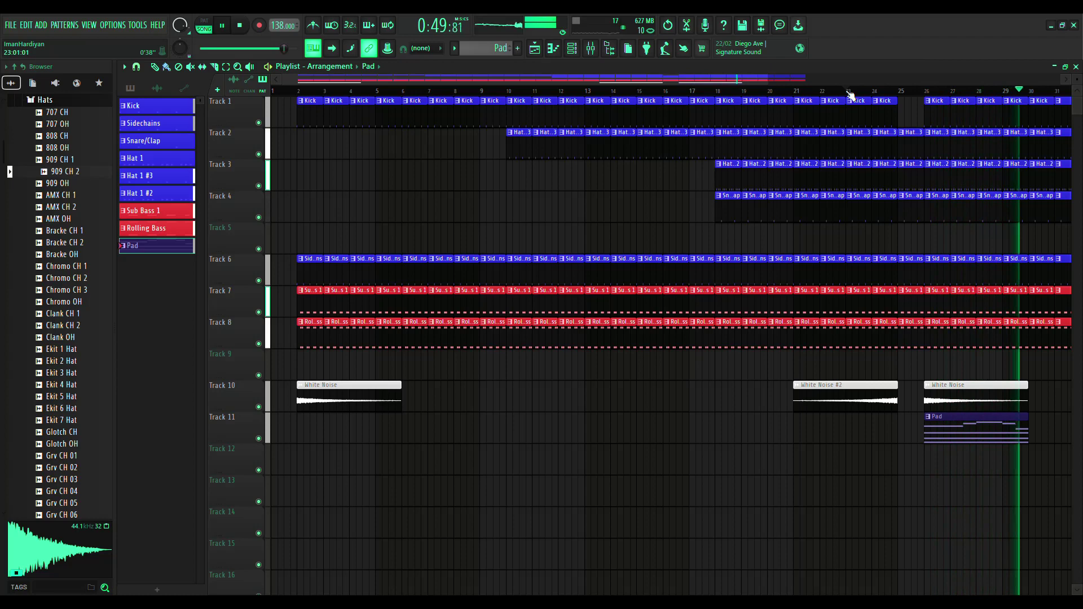
Duplicate the Pad clip on track 11 so the pad continues to bar 34, and replay the transition into it
{"action": "left_click", "coordinate": [1014, 439]}
{"action": "key", "text": "ctrl+b"}
{"action": "key", "text": "ctrl+b"}
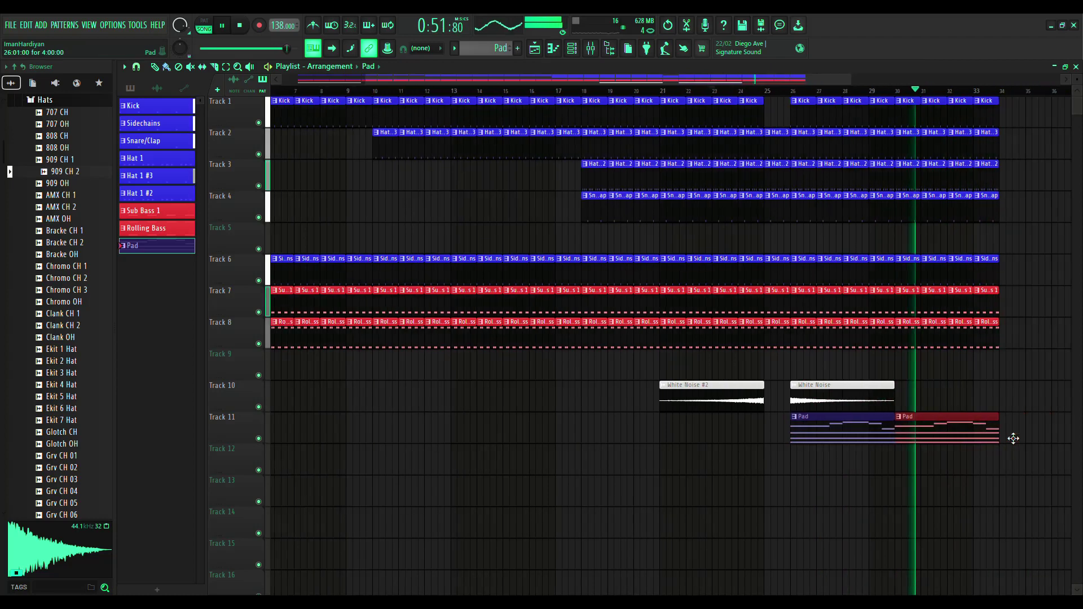
{"action": "right_click", "coordinate": [979, 434]}
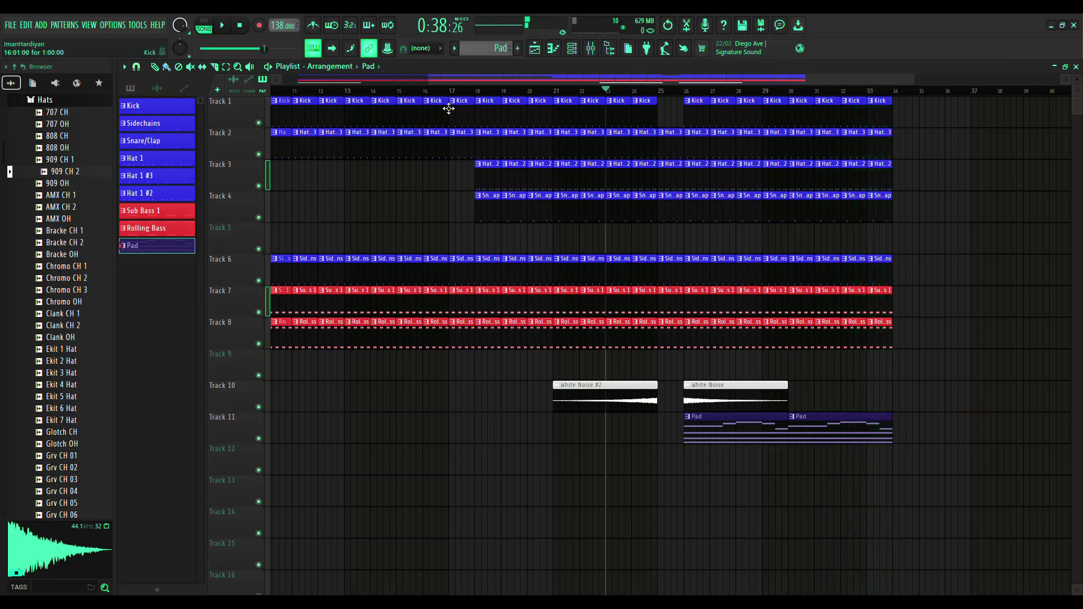
{"action": "left_click_drag", "start_coordinate": [529, 91], "coordinate": [930, 102]}
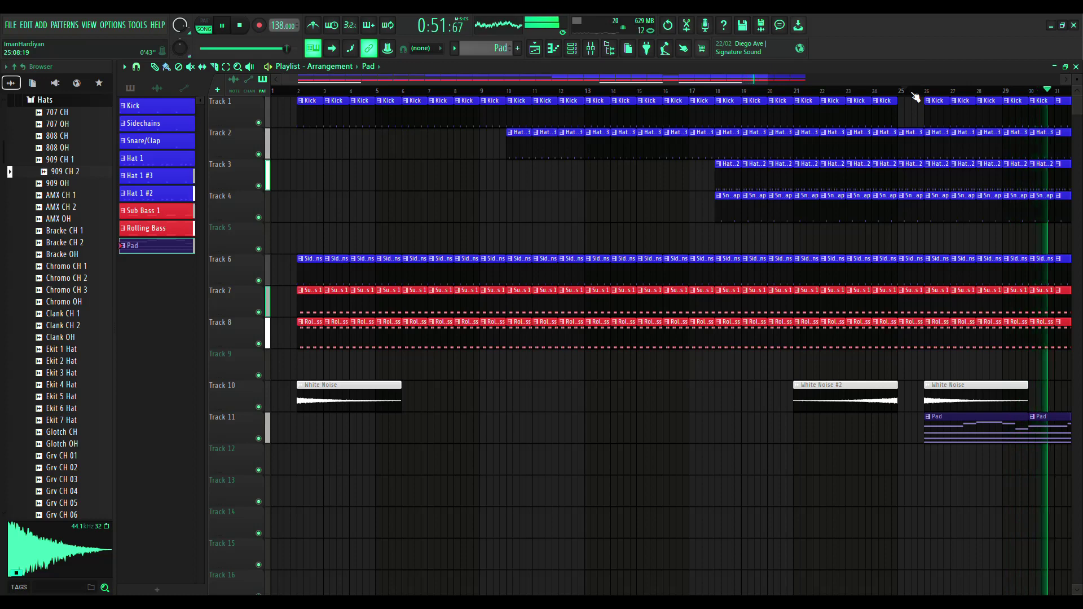
Raise the level of mixer insert 16 while listening to the song and to the Pad pattern alone
{"action": "left_click", "coordinate": [592, 50]}
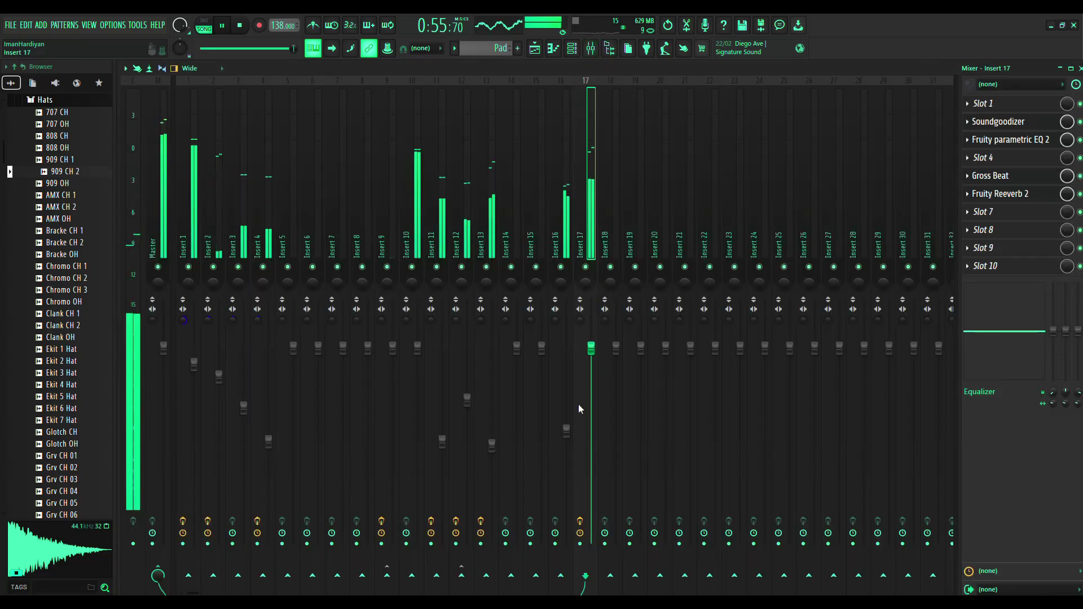
{"action": "left_click_drag", "start_coordinate": [570, 433], "coordinate": [570, 428]}
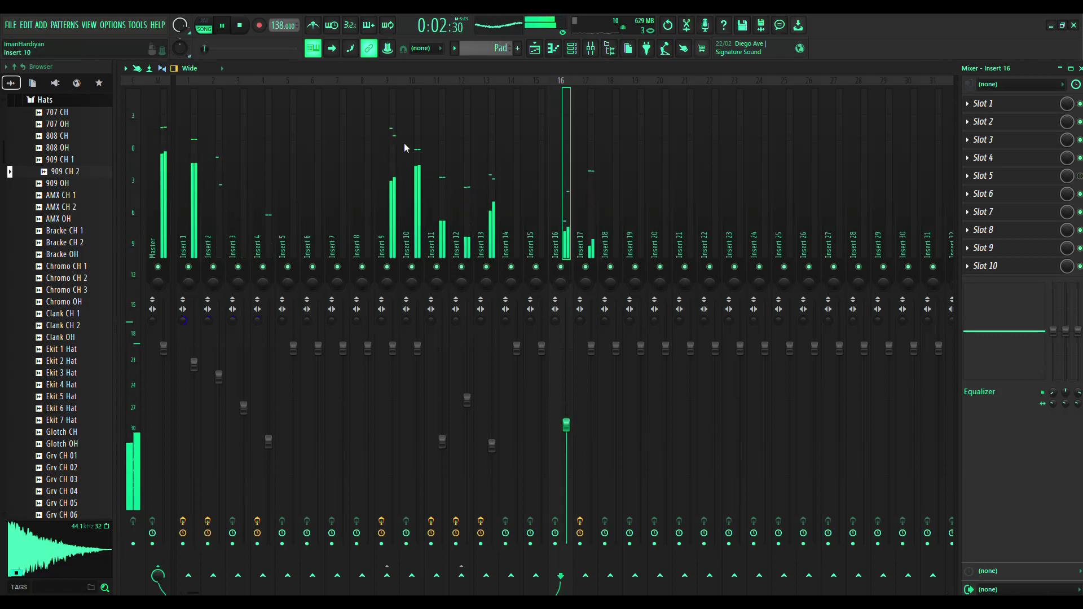
{"action": "left_click", "coordinate": [203, 27]}
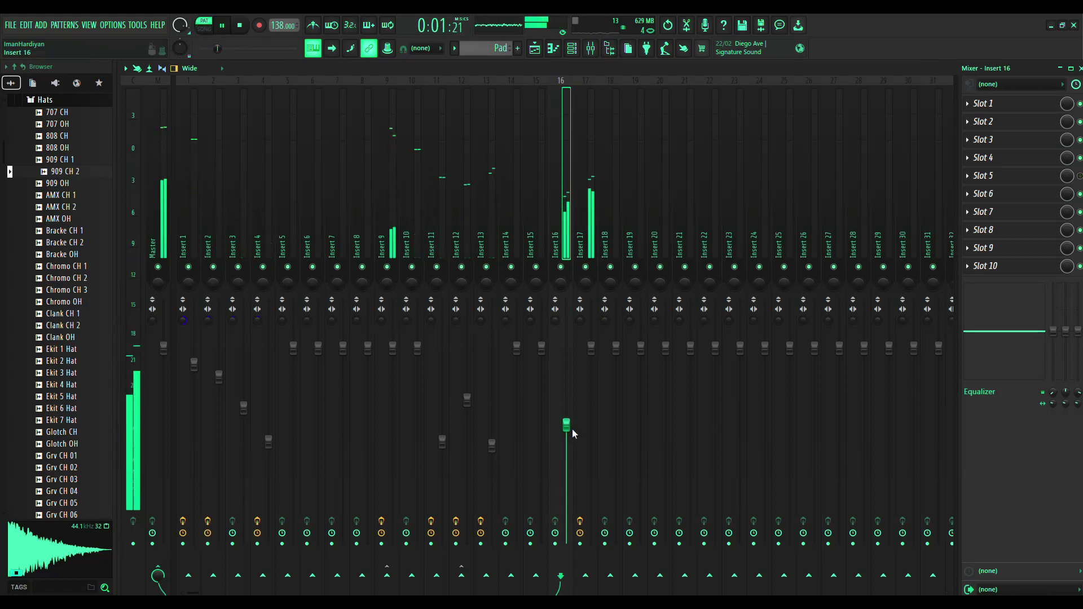
{"action": "left_click_drag", "start_coordinate": [568, 427], "coordinate": [568, 426]}
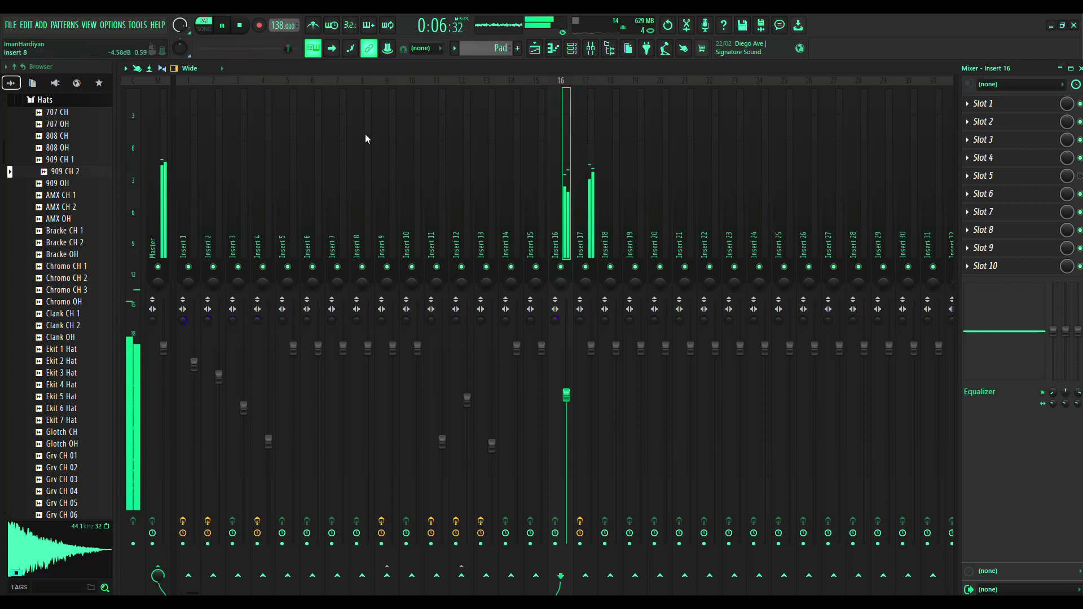
Switch playback to the song and place Fruity Limiter in slot 9 of mixer insert 16
{"action": "left_click", "coordinate": [536, 49]}
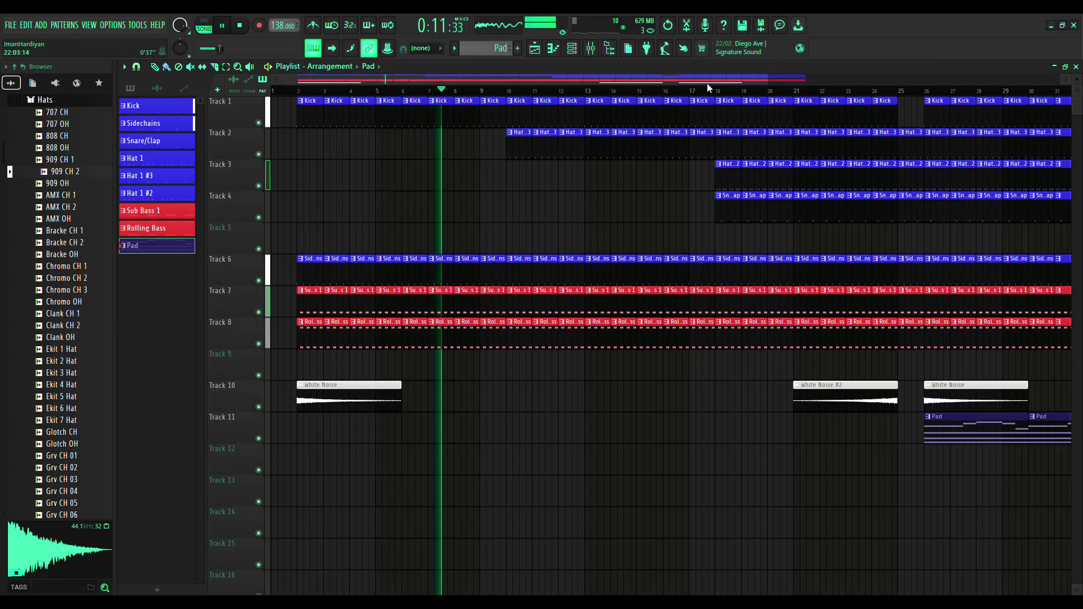
{"action": "key", "text": "F9"}
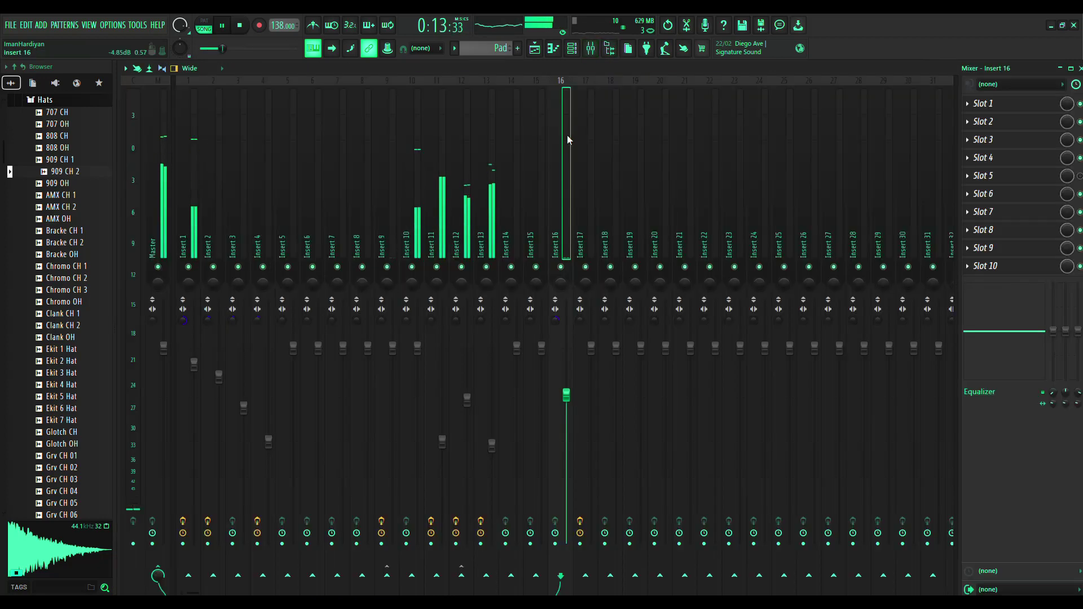
{"action": "left_click", "coordinate": [591, 134]}
{"action": "left_click", "coordinate": [563, 135]}
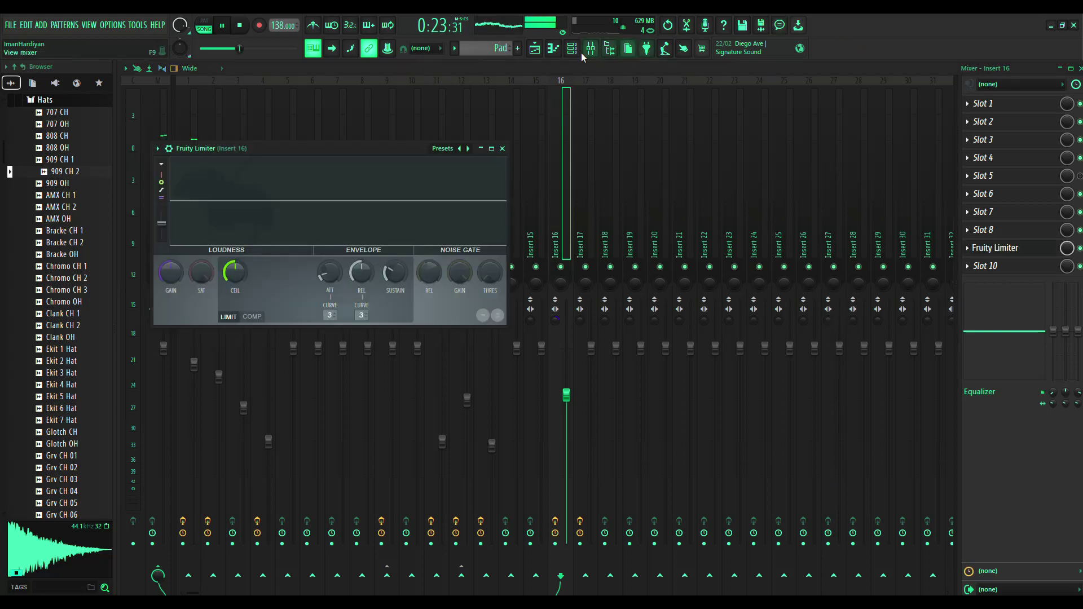
Loop playback over bars 26 to 34 with only Pad track 11 and Sidechains track 6 enabled
{"action": "left_click", "coordinate": [534, 48]}
{"action": "key", "text": "space"}
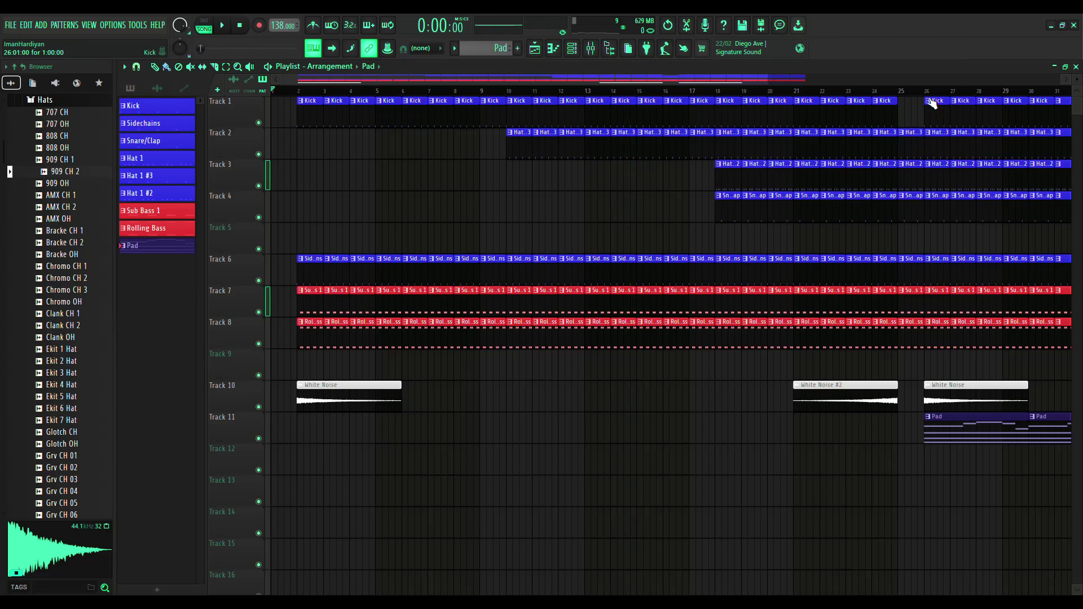
{"action": "left_click_drag", "start_coordinate": [927, 95], "coordinate": [994, 117]}
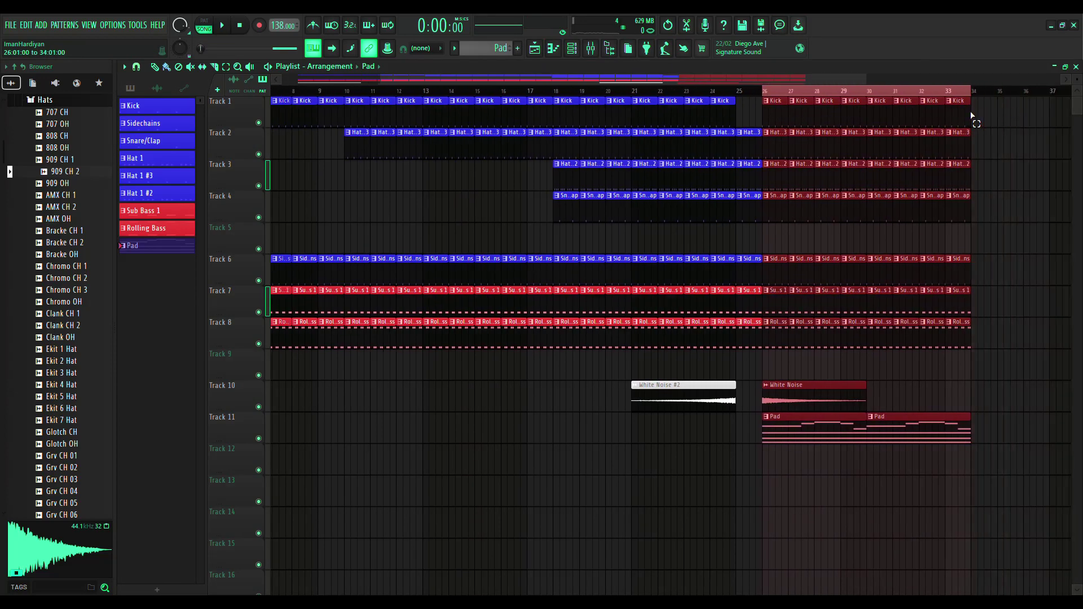
{"action": "key", "text": "space"}
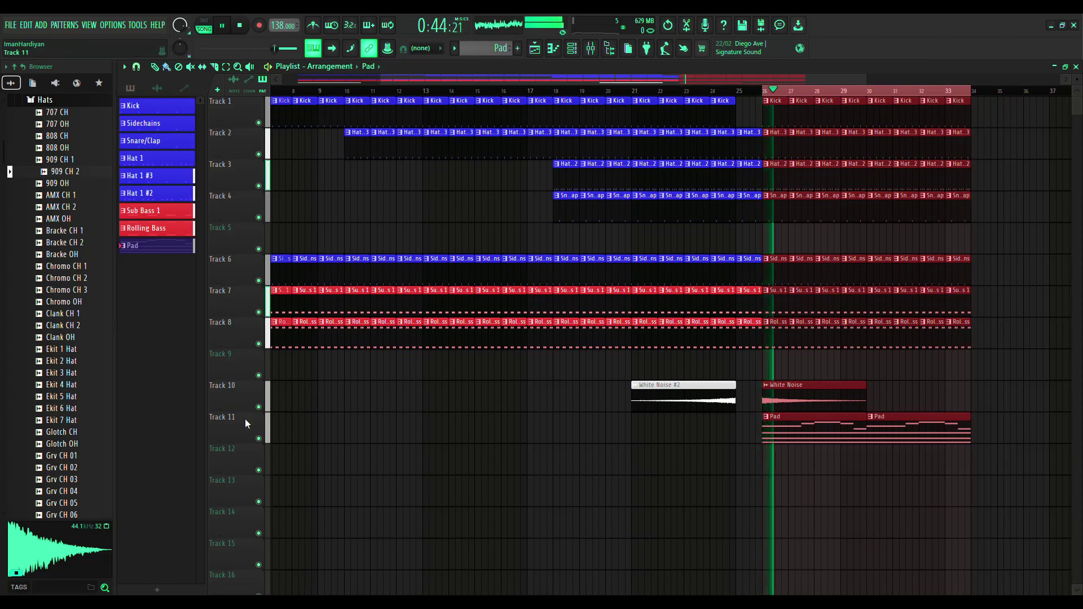
{"action": "right_click", "coordinate": [259, 438]}
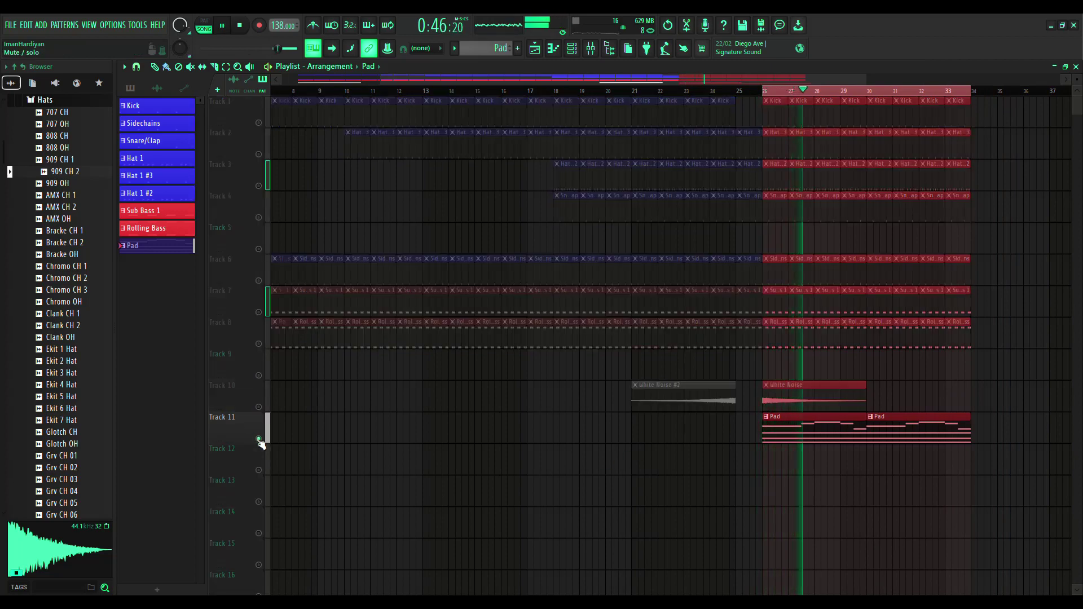
{"action": "left_click", "coordinate": [258, 281]}
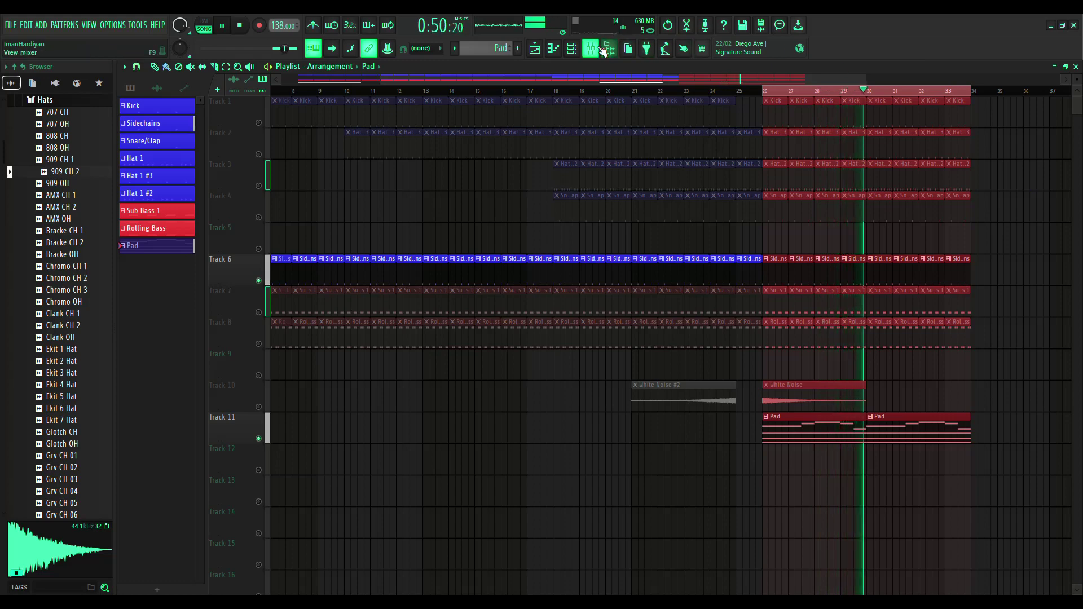
Route mixer insert 10 to insert 16 for sidechaining
{"action": "key", "text": "F9"}
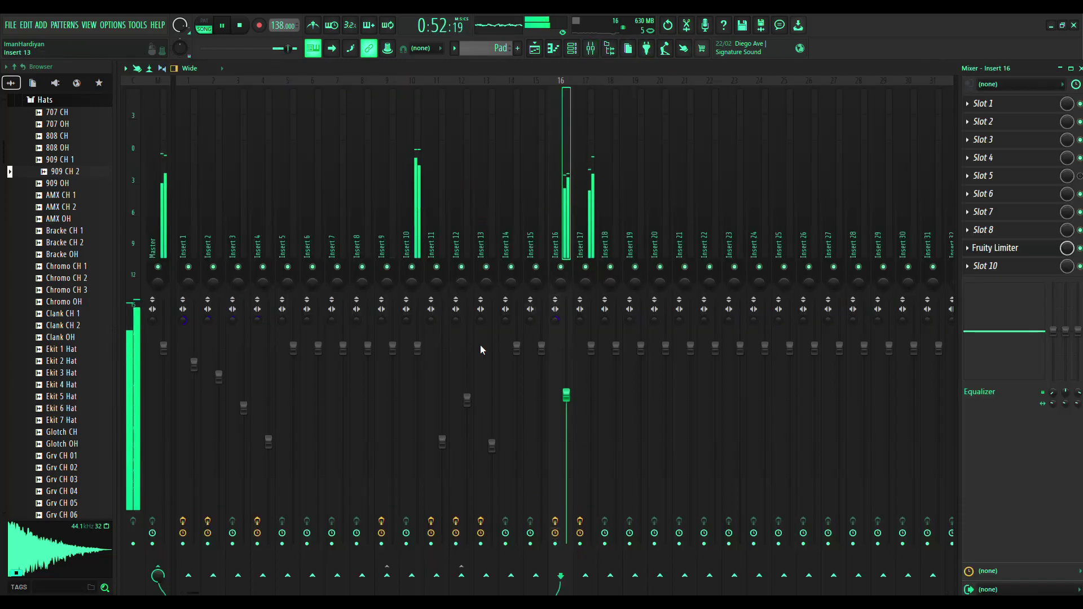
{"action": "left_click", "coordinate": [414, 186]}
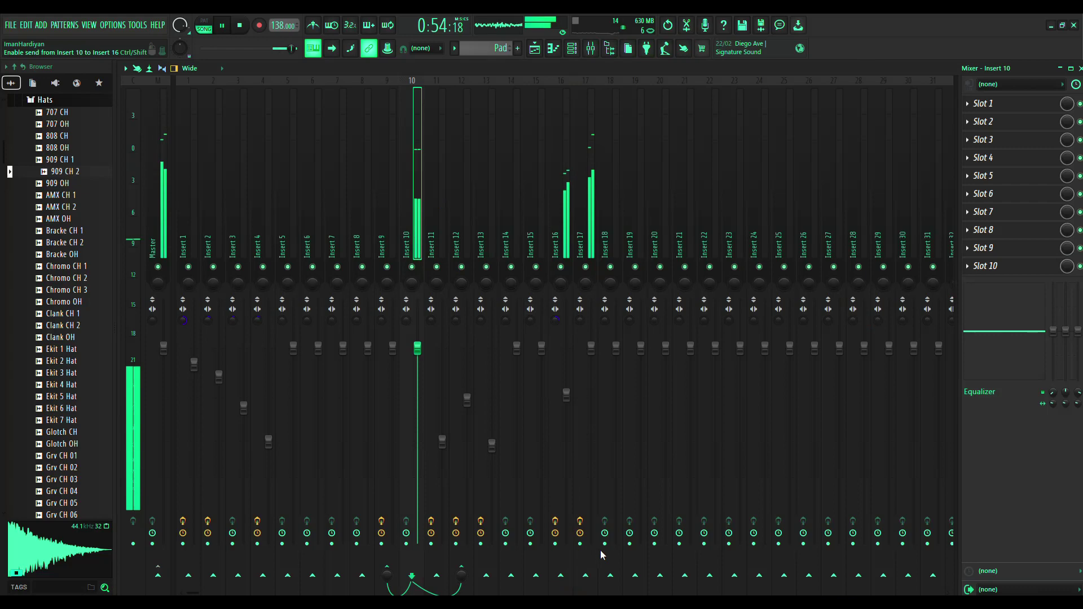
{"action": "left_click", "coordinate": [560, 576]}
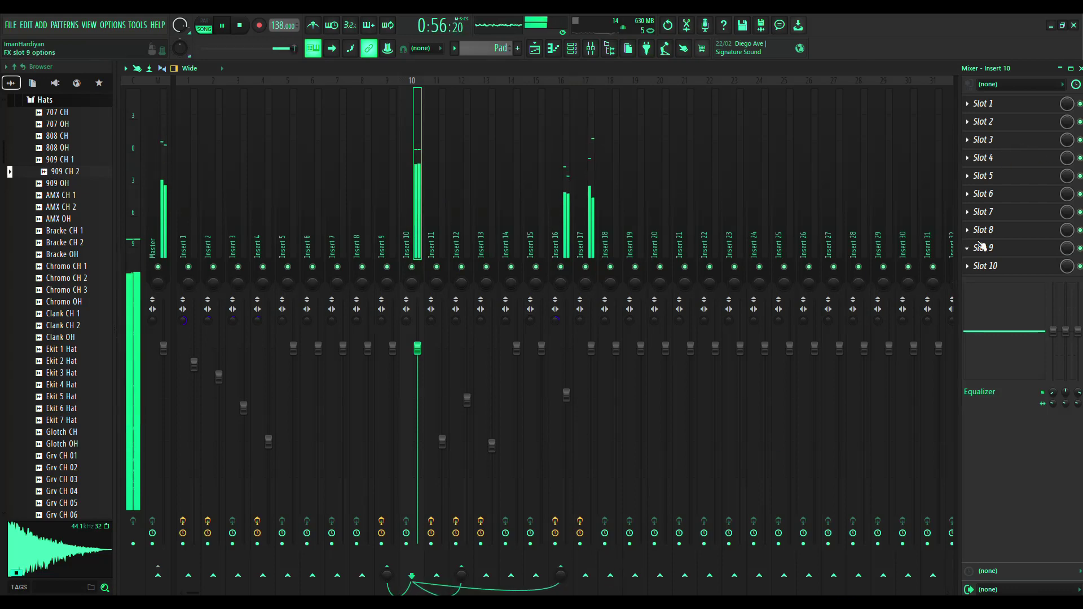
Open the Fruity Limiter in slot 9 of insert 16 and switch it to compressor mode
{"action": "left_click", "coordinate": [560, 149]}
{"action": "left_click", "coordinate": [993, 248]}
{"action": "left_click", "coordinate": [994, 250]}
{"action": "left_click", "coordinate": [994, 250]}
{"action": "left_click", "coordinate": [252, 317]}
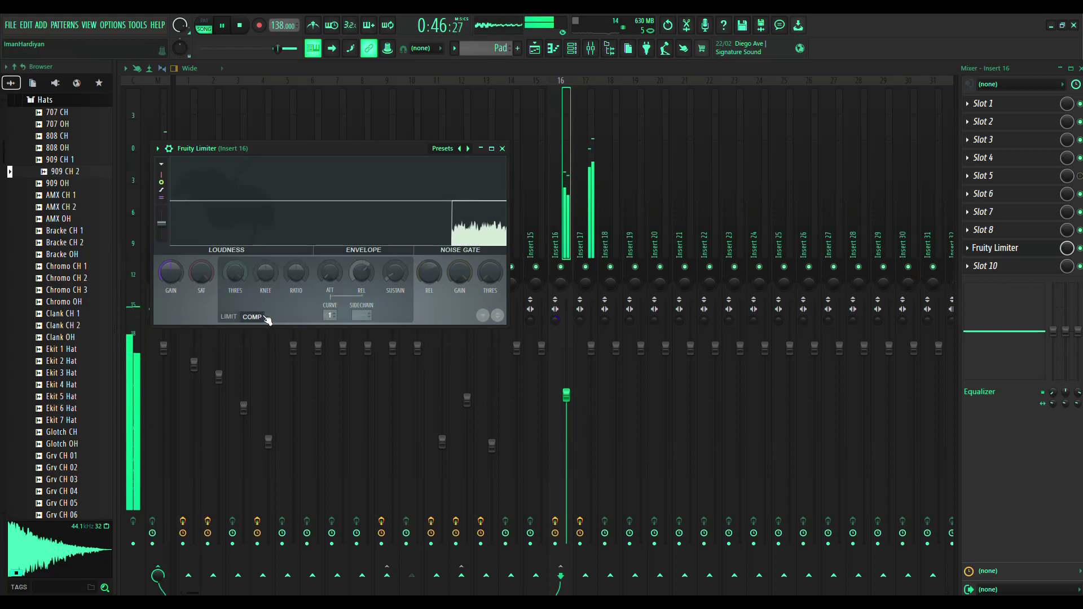
Set the compressor to sidechain input 1 with a threshold of about -19.7 dB and a 2.4:1 ratio, adjust its knee, and raise its gain
{"action": "left_click_drag", "start_coordinate": [241, 280], "coordinate": [247, 270]}
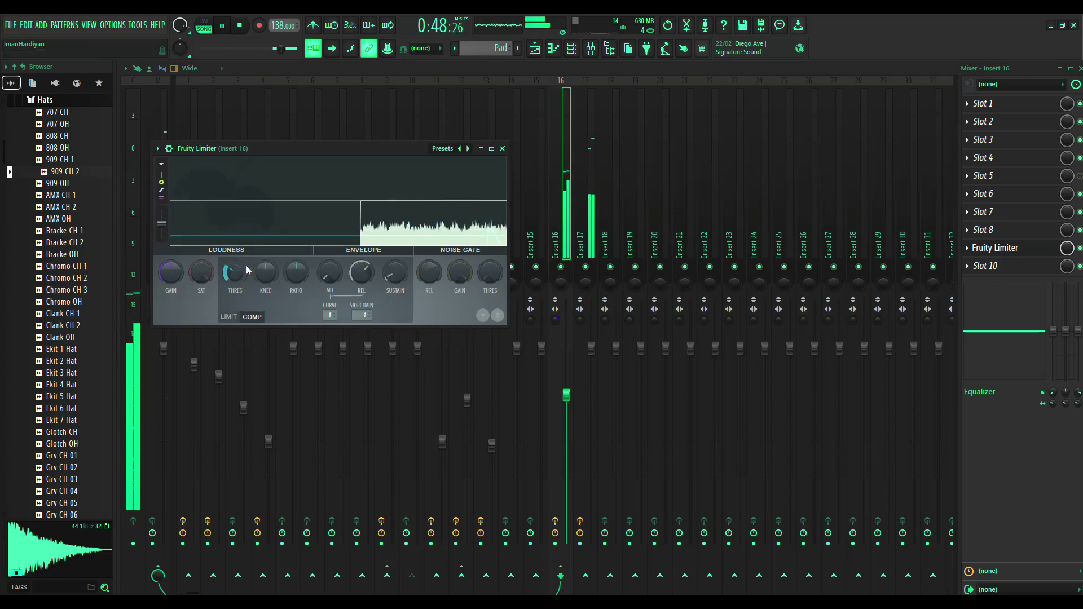
{"action": "mouse_move", "coordinate": [232, 277]}
{"action": "left_mouse_down"}
{"action": "mouse_move", "coordinate": [232, 286]}
{"action": "mouse_move", "coordinate": [294, 282]}
{"action": "mouse_move", "coordinate": [244, 271]}
{"action": "left_mouse_up"}
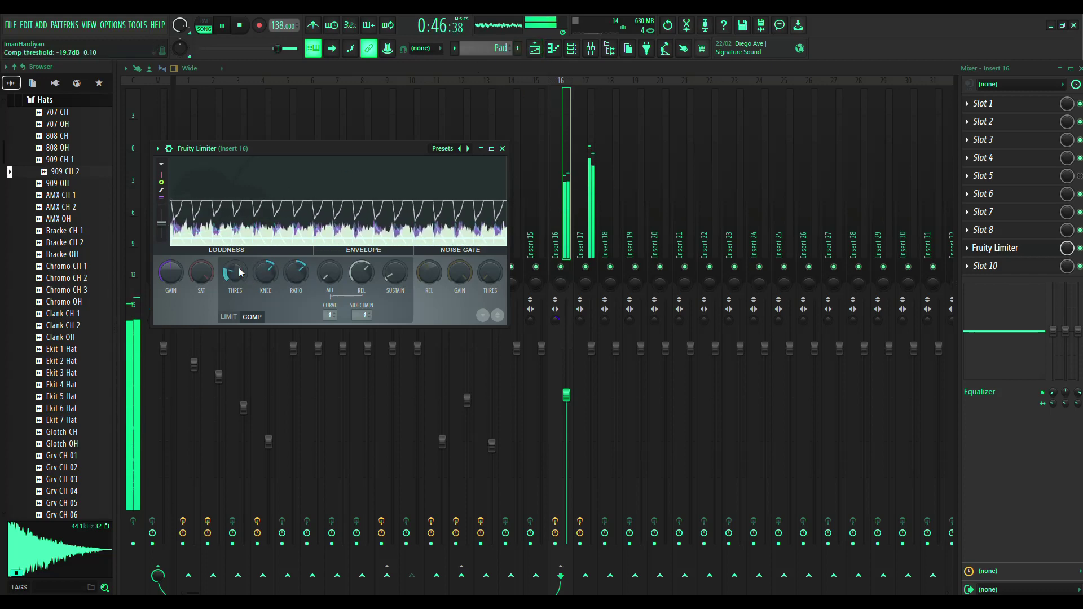
{"action": "left_click_drag", "start_coordinate": [266, 273], "coordinate": [266, 276]}
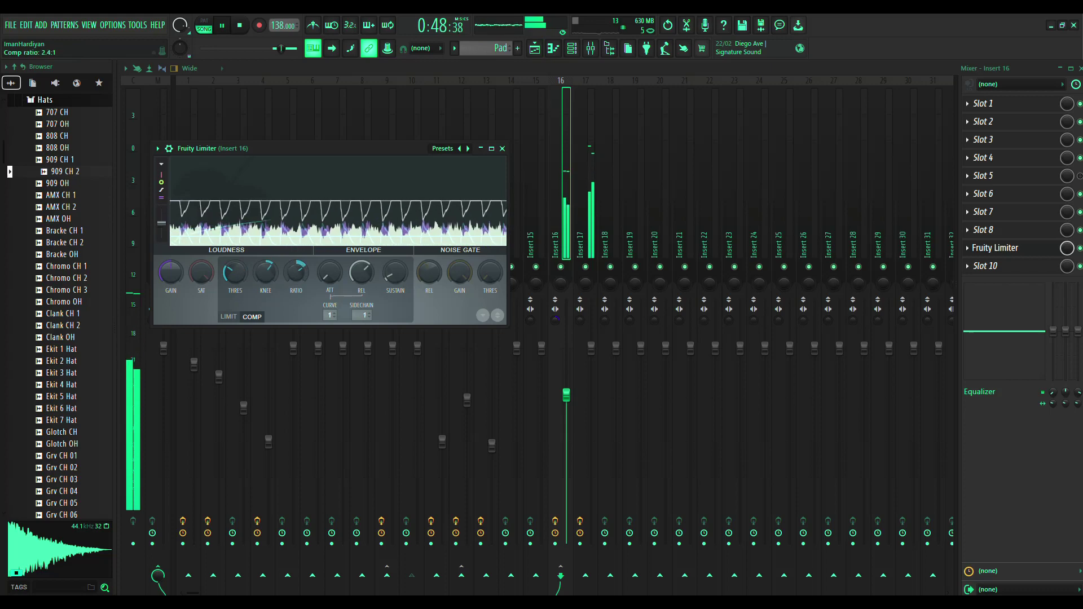
{"action": "left_click_drag", "start_coordinate": [171, 273], "coordinate": [171, 268]}
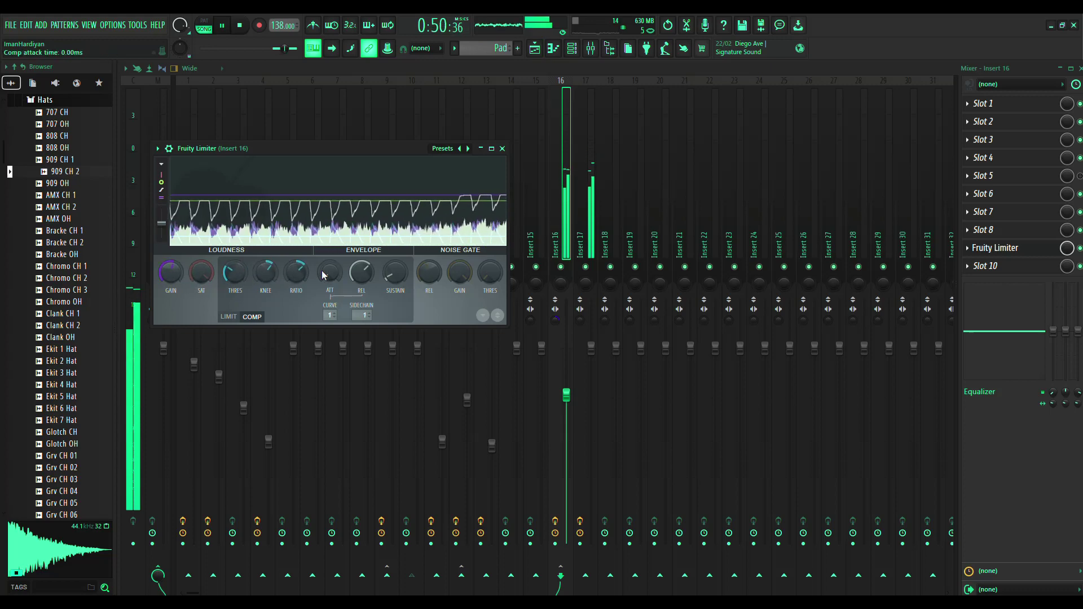
Re-enable all playlist tracks so the pad plays together with the full arrangement
{"action": "left_click", "coordinate": [535, 50]}
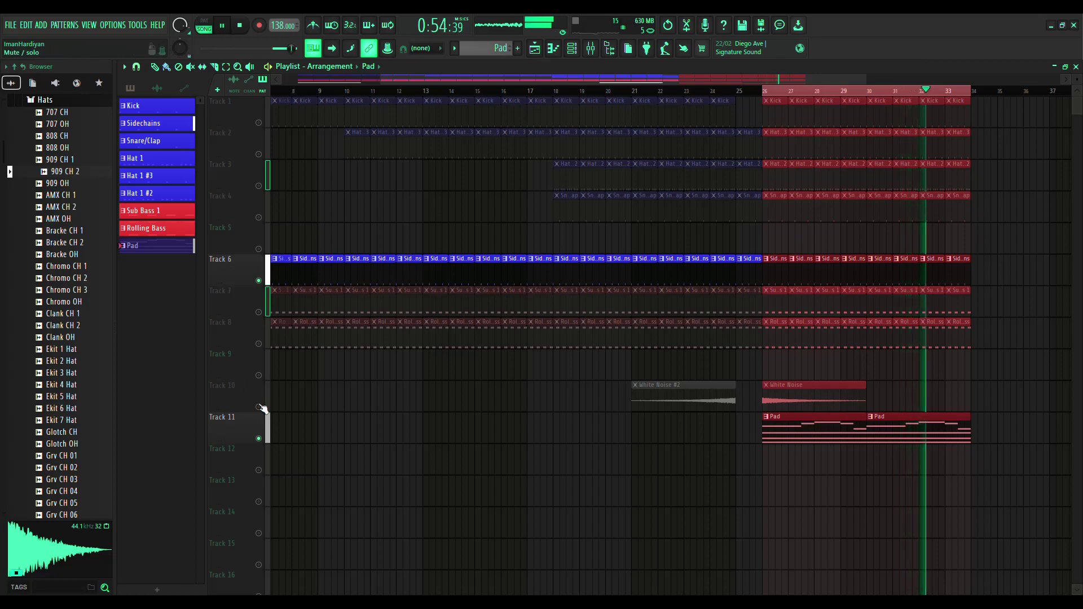
{"action": "right_click", "coordinate": [259, 439]}
{"action": "right_click", "coordinate": [259, 439]}
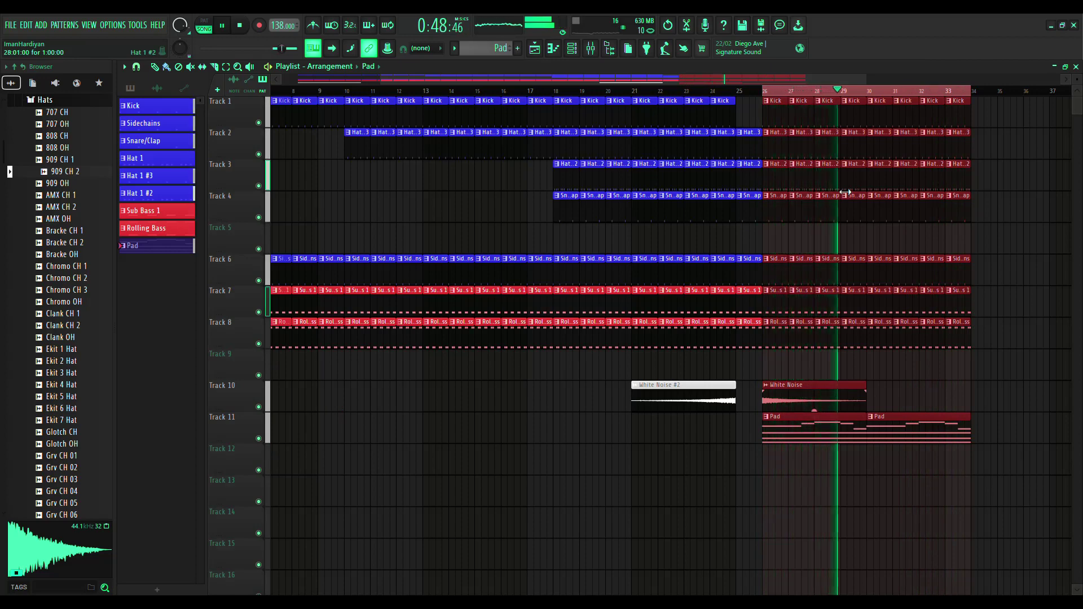
Open Fruity parametric EQ 2 in slot 2 of the master channel and monitor the full mix with its spectrum heat map
{"action": "left_click", "coordinate": [584, 52]}
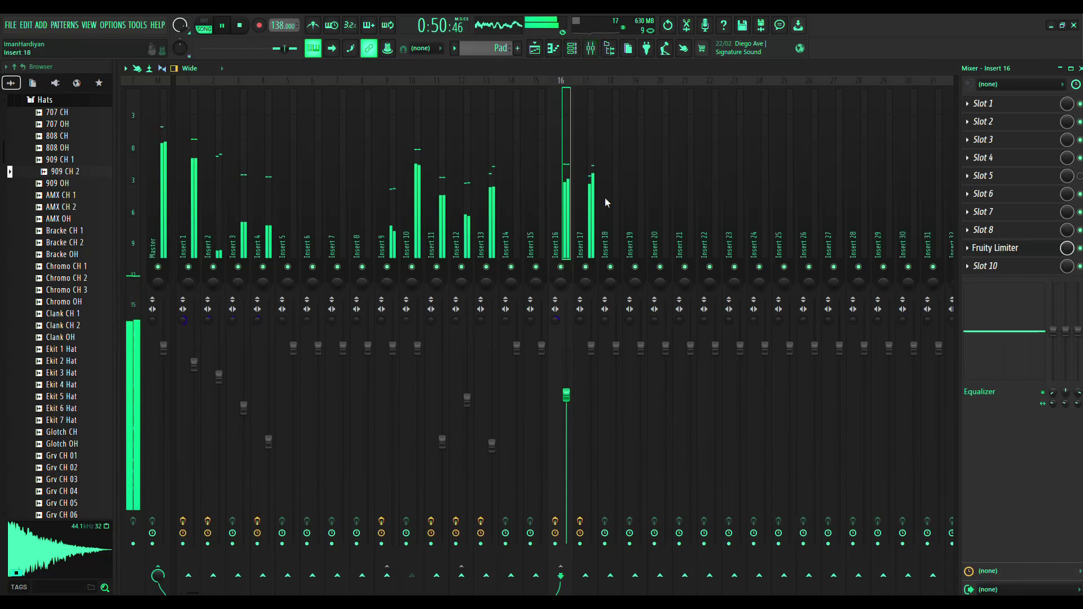
{"action": "left_click", "coordinate": [154, 121]}
{"action": "left_click", "coordinate": [999, 122]}
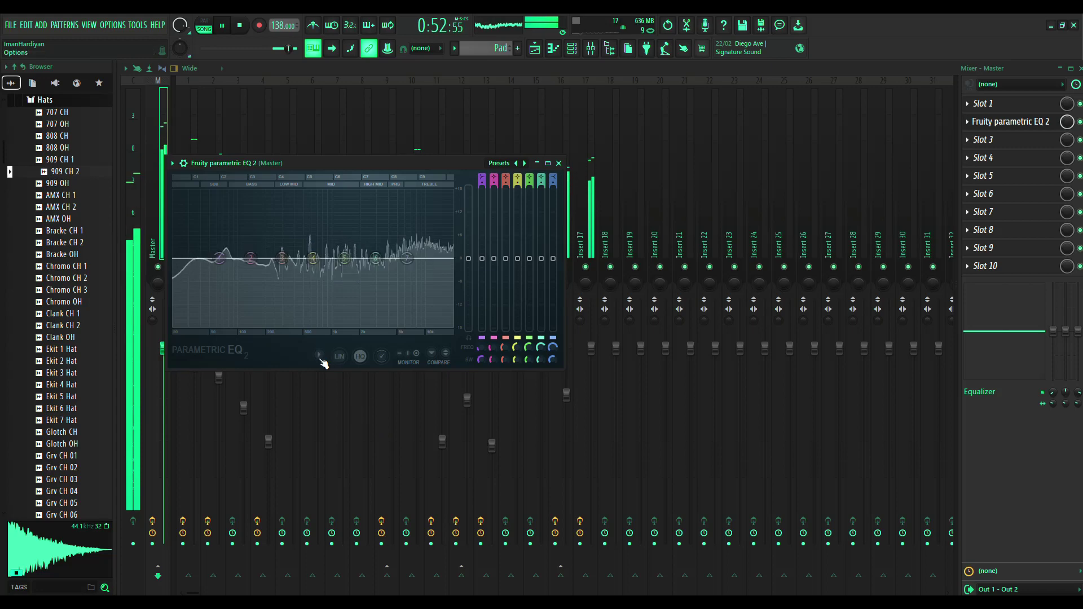
{"action": "left_click", "coordinate": [361, 359]}
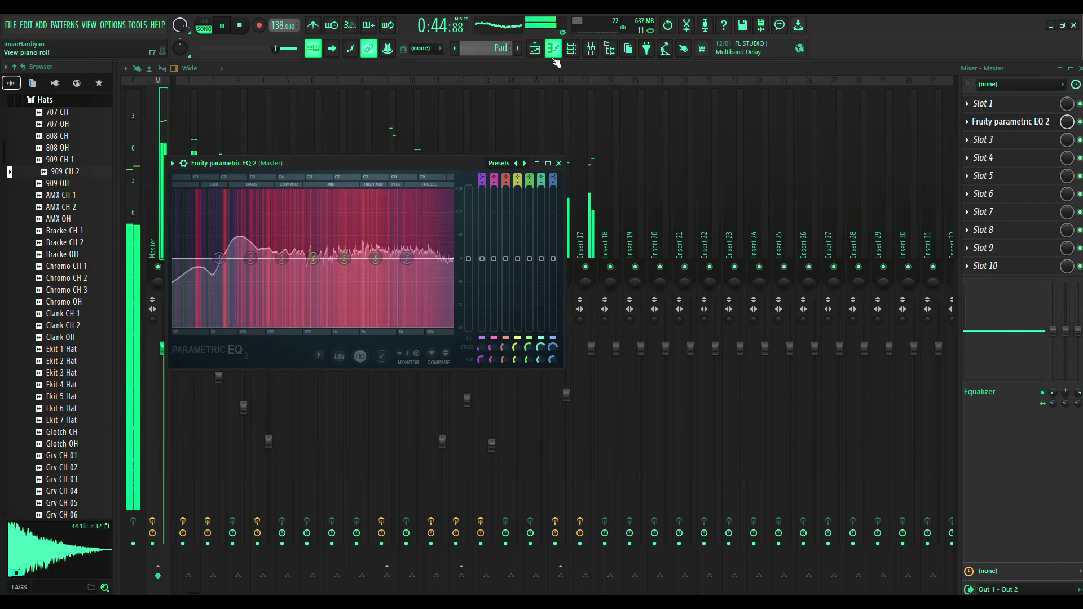
Stop playback, add a fifth Spire instance, and load the BA 304 Saw FL preset from the factory Basses folder
{"action": "key", "text": "space"}
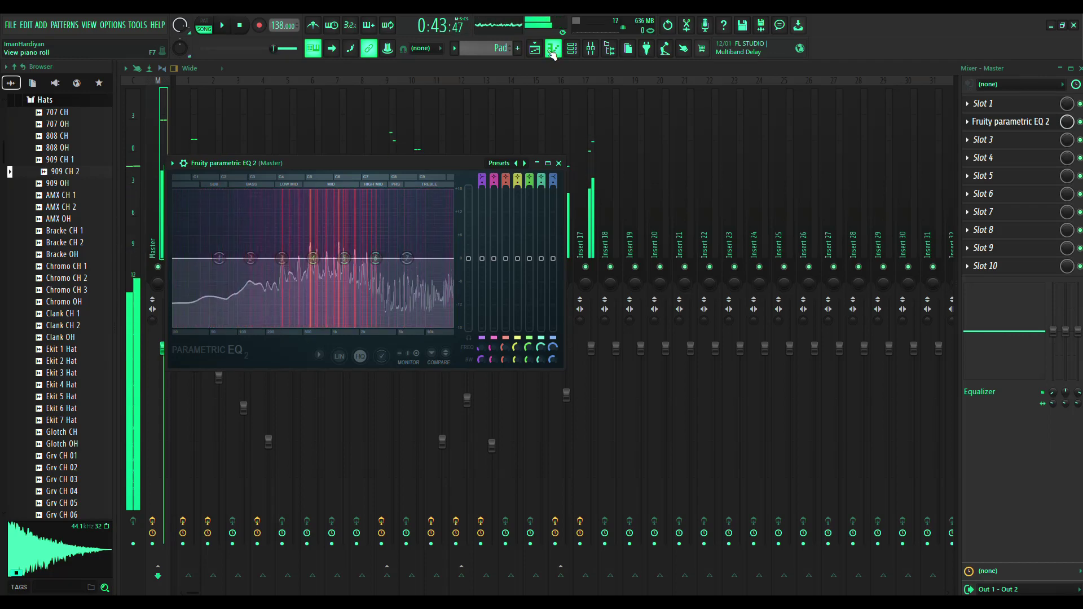
{"action": "left_click", "coordinate": [572, 48]}
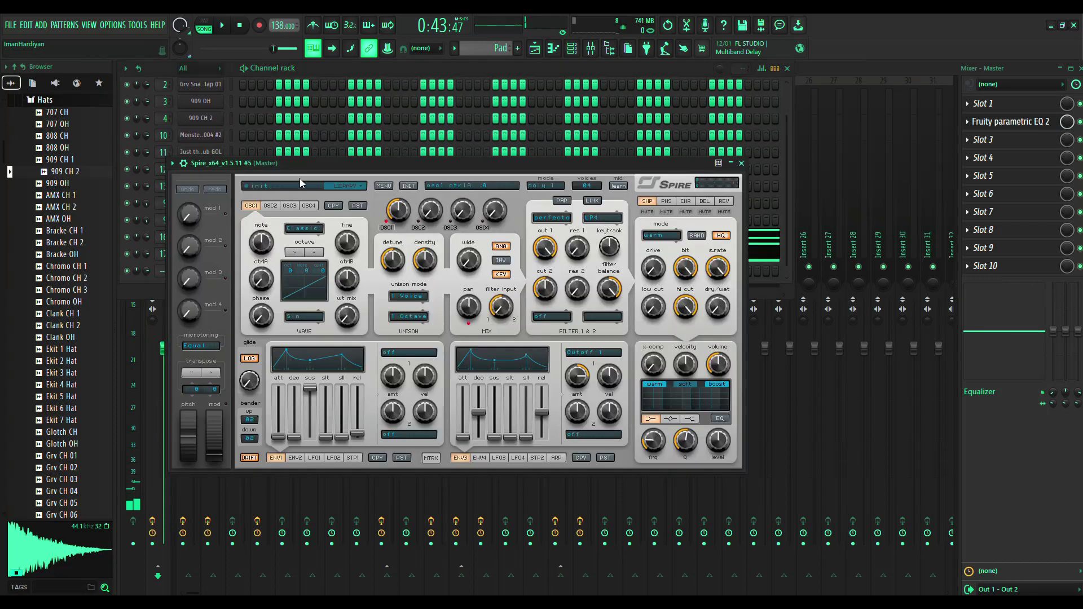
{"action": "left_click", "coordinate": [300, 184]}
{"action": "left_click", "coordinate": [276, 228]}
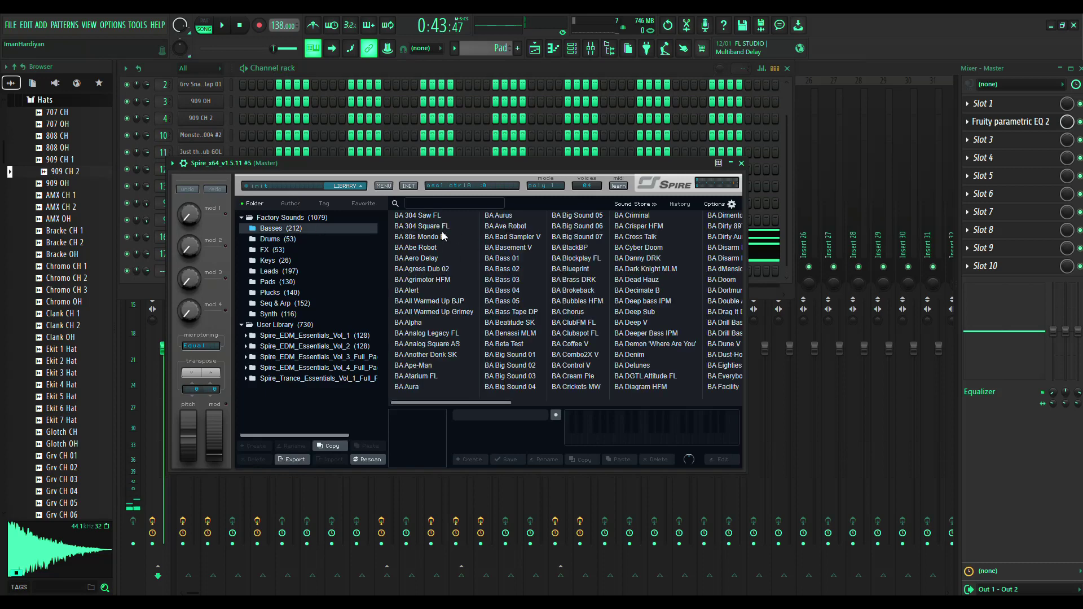
{"action": "left_click", "coordinate": [429, 218]}
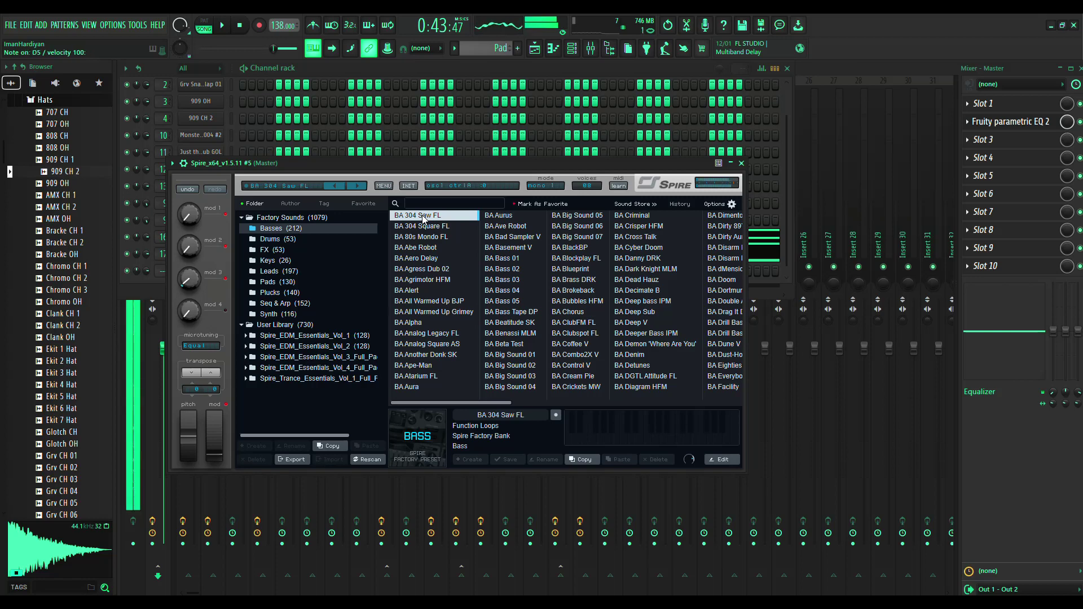
Clone the Rolling Bass pattern, name the copy Bass melody, and cut the bass notes from its first two Spire channels
{"action": "key", "text": "space"}
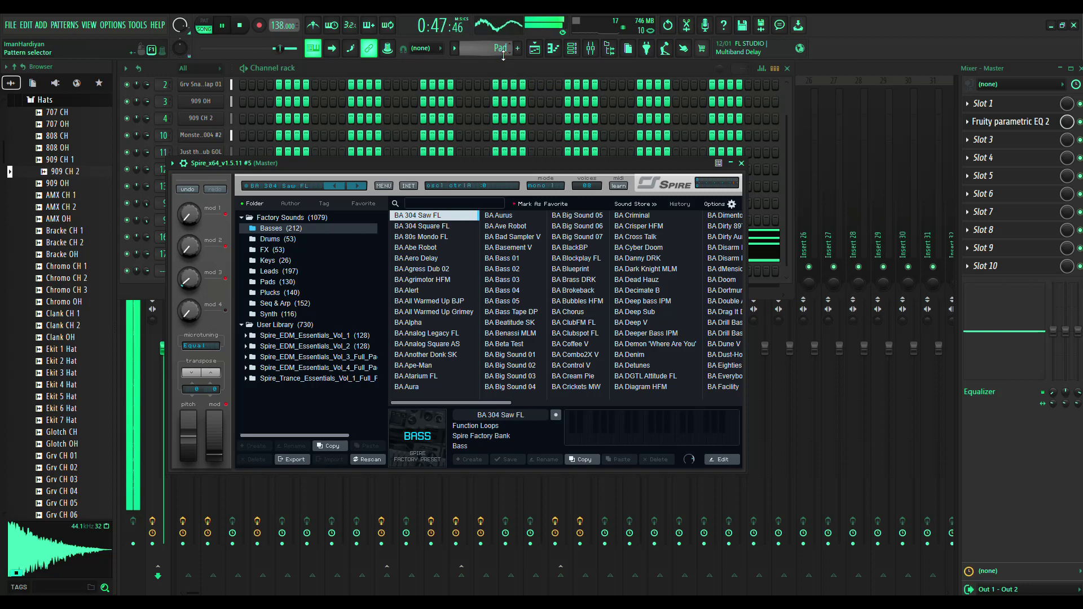
{"action": "scroll", "coordinate": [504, 55], "scroll_direction": "down", "scroll_amount": 1}
{"action": "scroll", "coordinate": [504, 56], "scroll_direction": "down", "scroll_amount": 1}
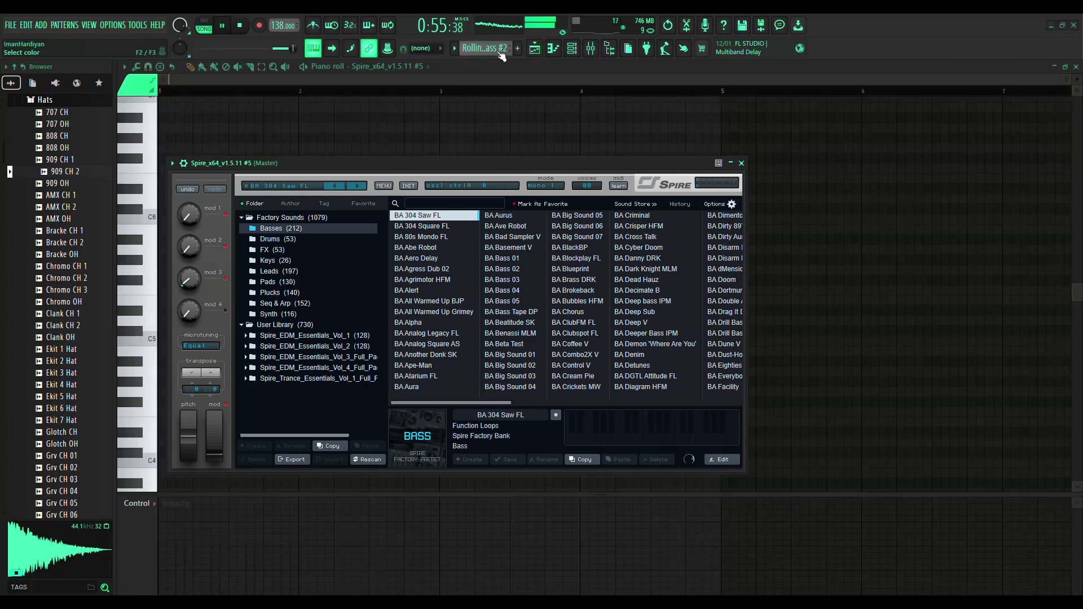
{"action": "left_click", "coordinate": [741, 164]}
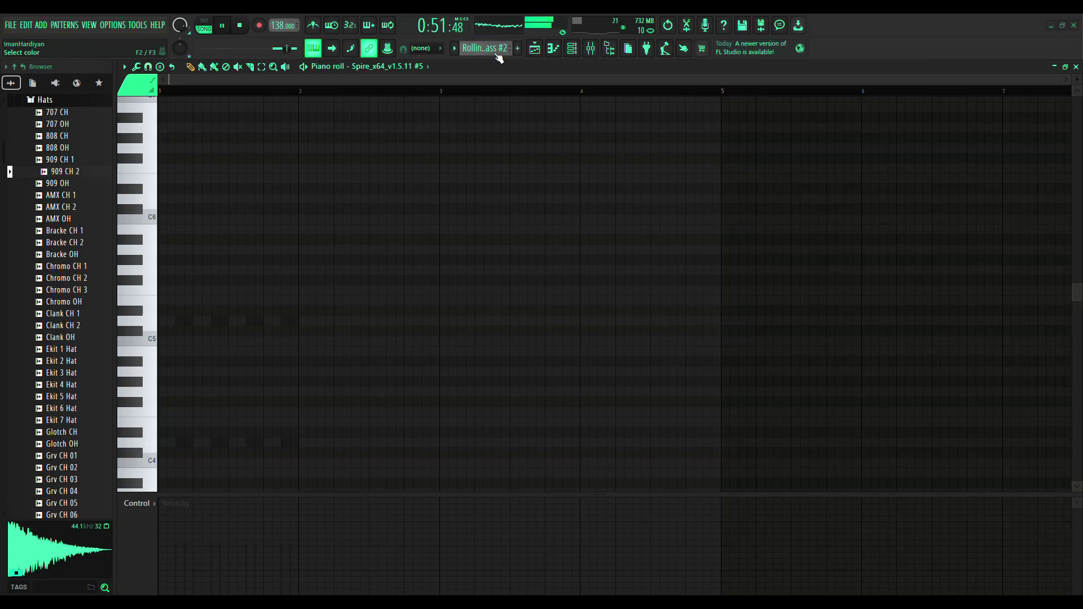
{"action": "scroll", "coordinate": [497, 58], "scroll_direction": "down", "scroll_amount": 1}
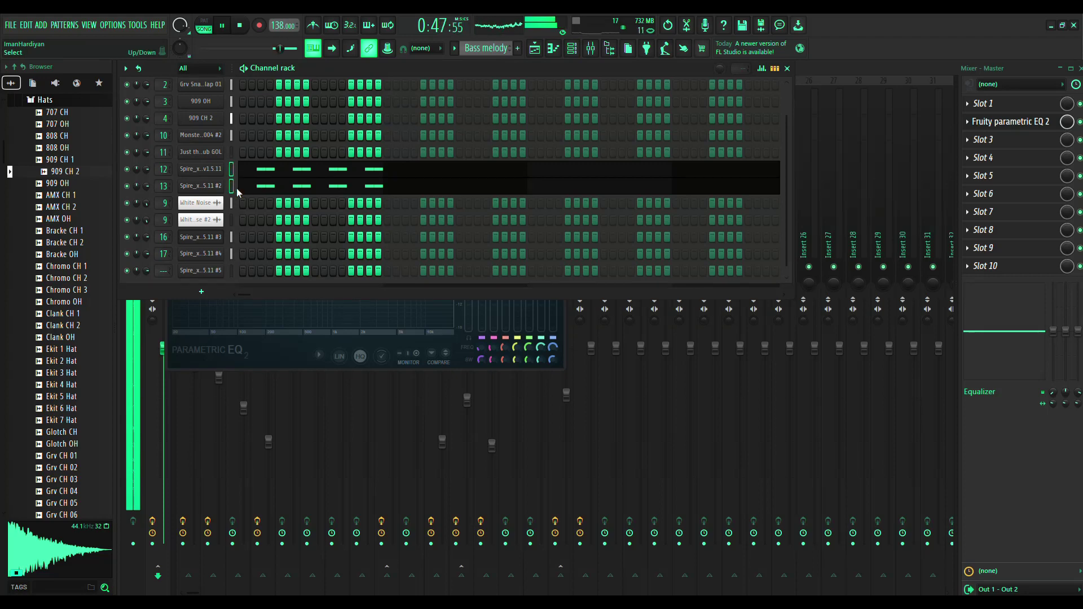
{"action": "key", "text": "ctrl+x"}
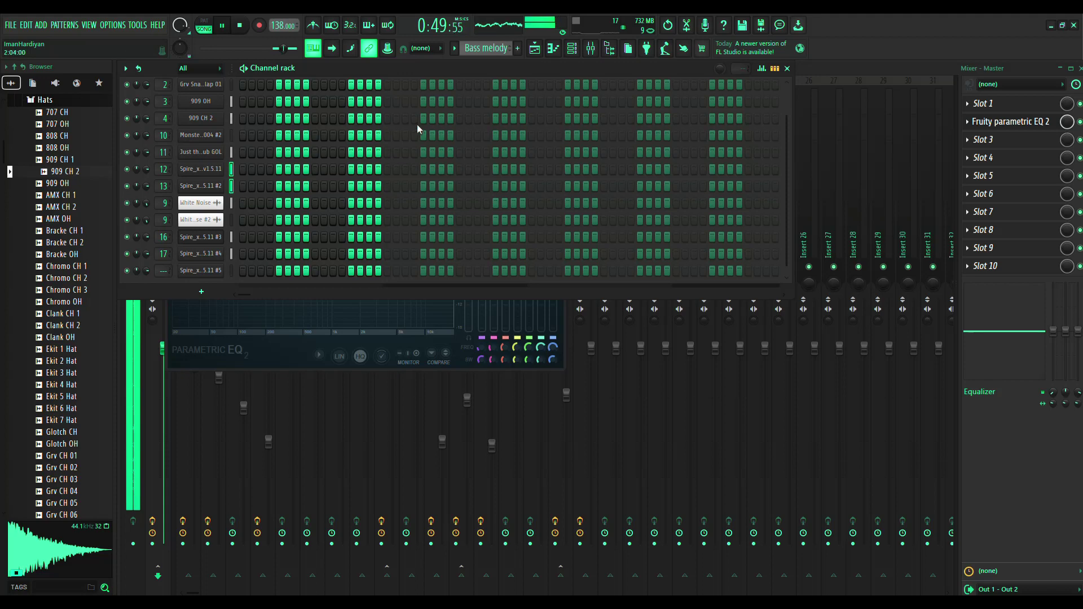
Place a Bass melody clip on playlist Track 9 at bar 26 and play the looped section with it
{"action": "key", "text": "space"}
{"action": "left_click", "coordinate": [534, 49]}
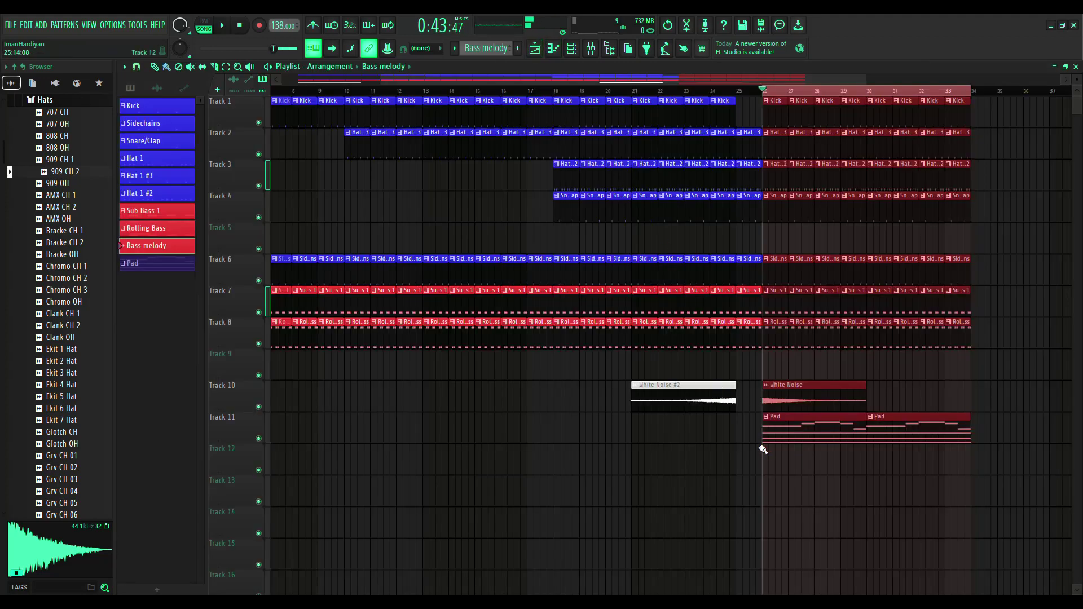
{"action": "key", "text": "space"}
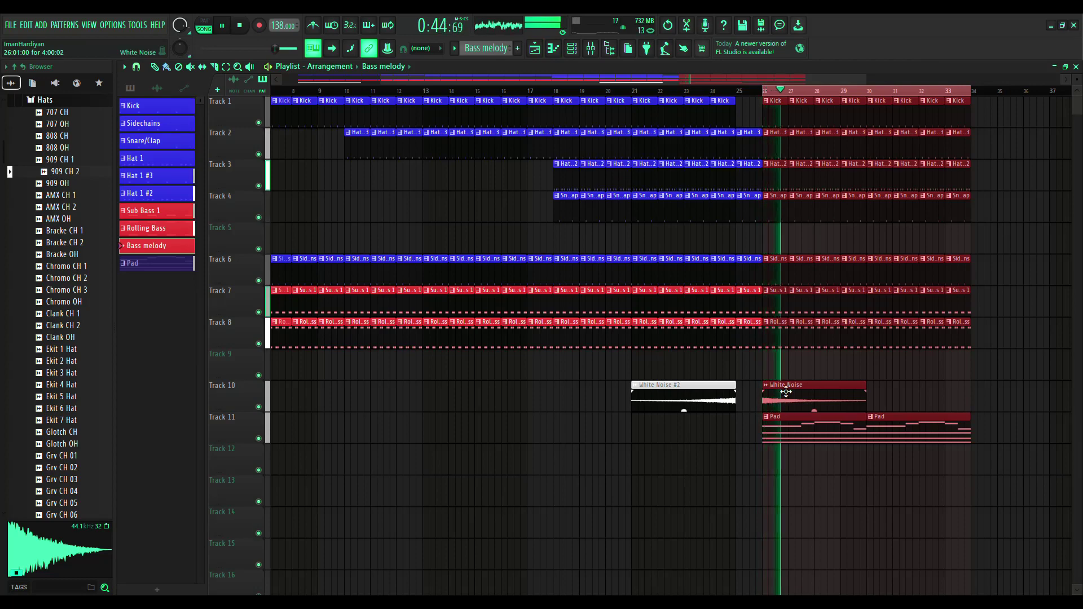
{"action": "key", "text": "space"}
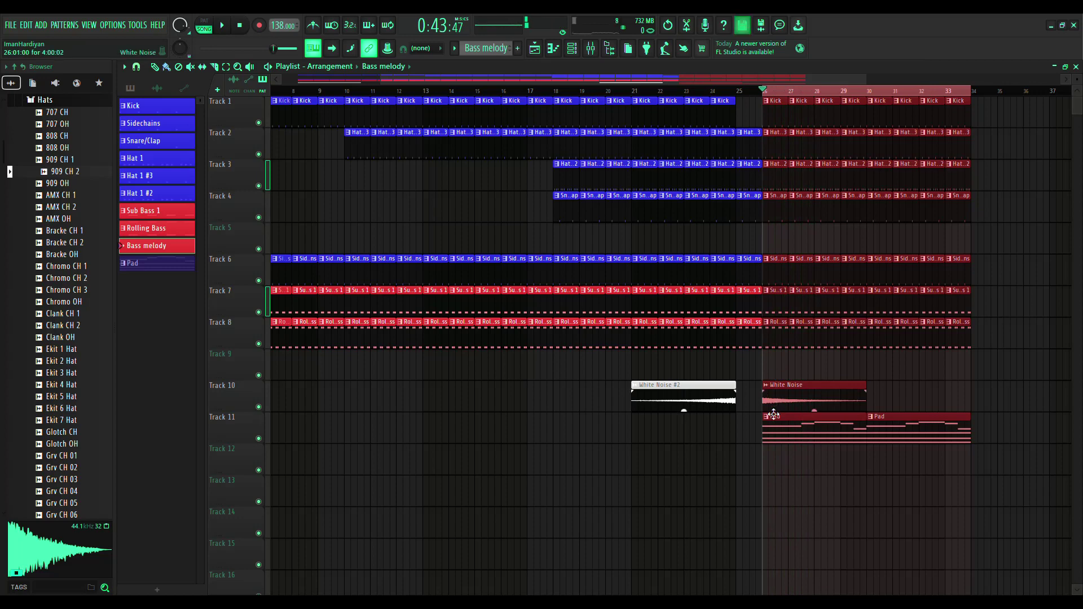
{"action": "right_click", "coordinate": [765, 484]}
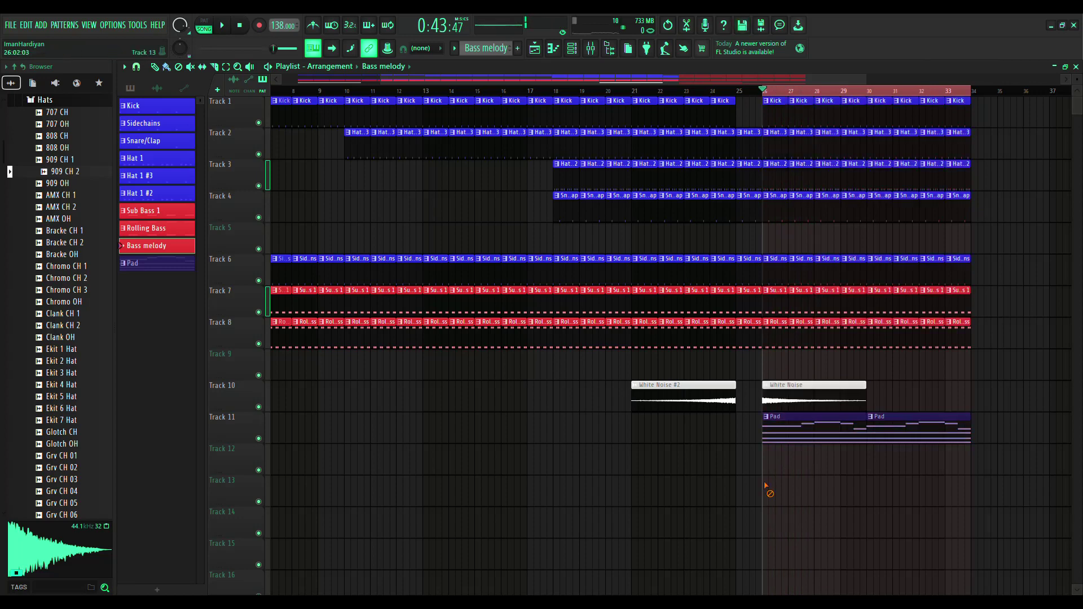
{"action": "left_click", "coordinate": [766, 357]}
{"action": "key", "text": "space"}
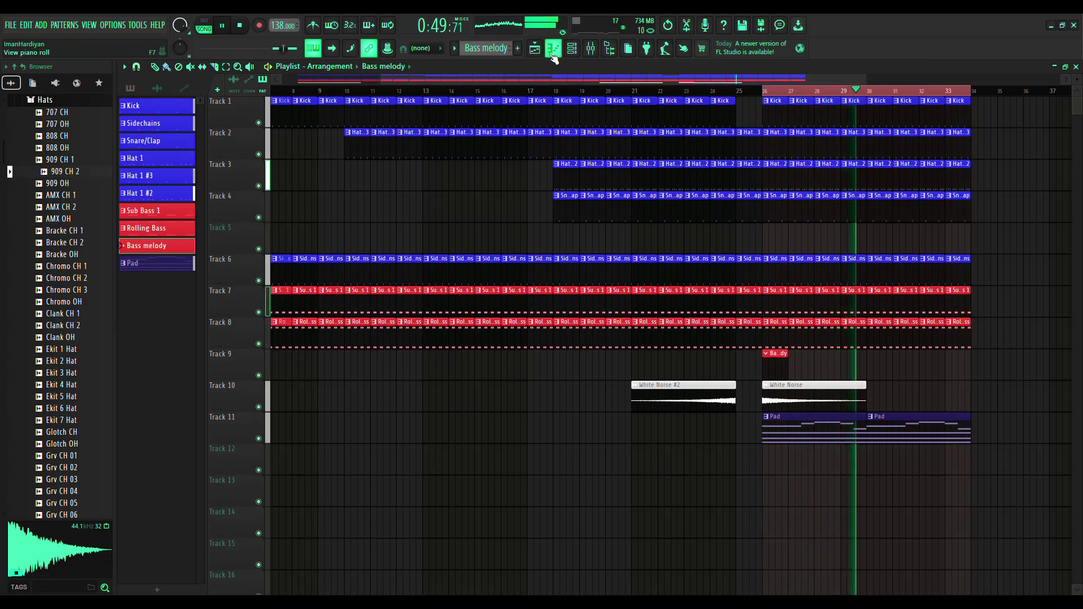
{"action": "key", "text": "space"}
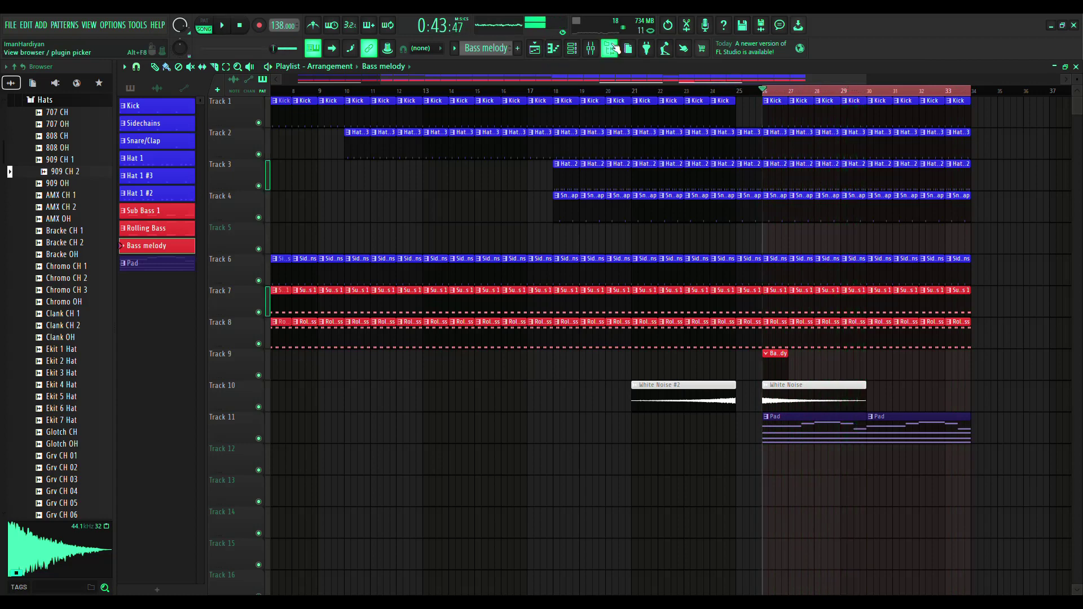
{"action": "left_click", "coordinate": [573, 48]}
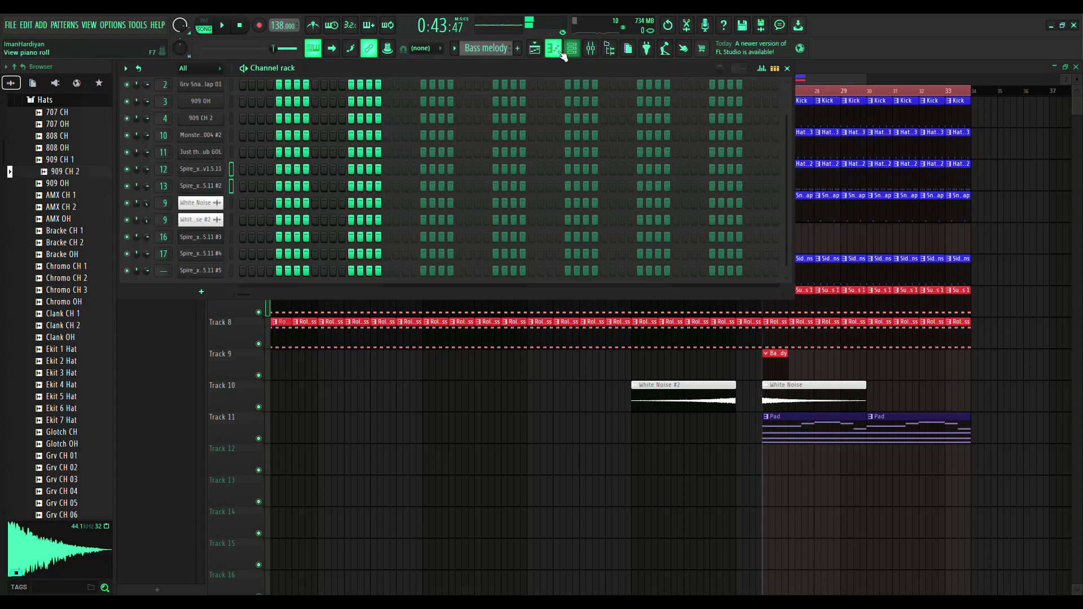
{"action": "left_click", "coordinate": [560, 52]}
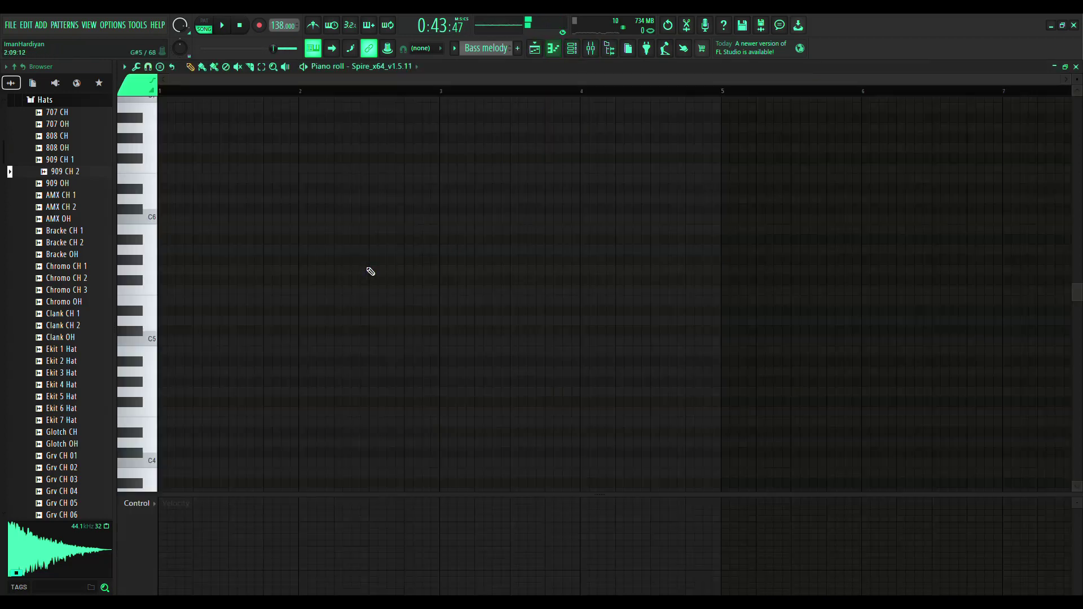
{"action": "left_click", "coordinate": [156, 321]}
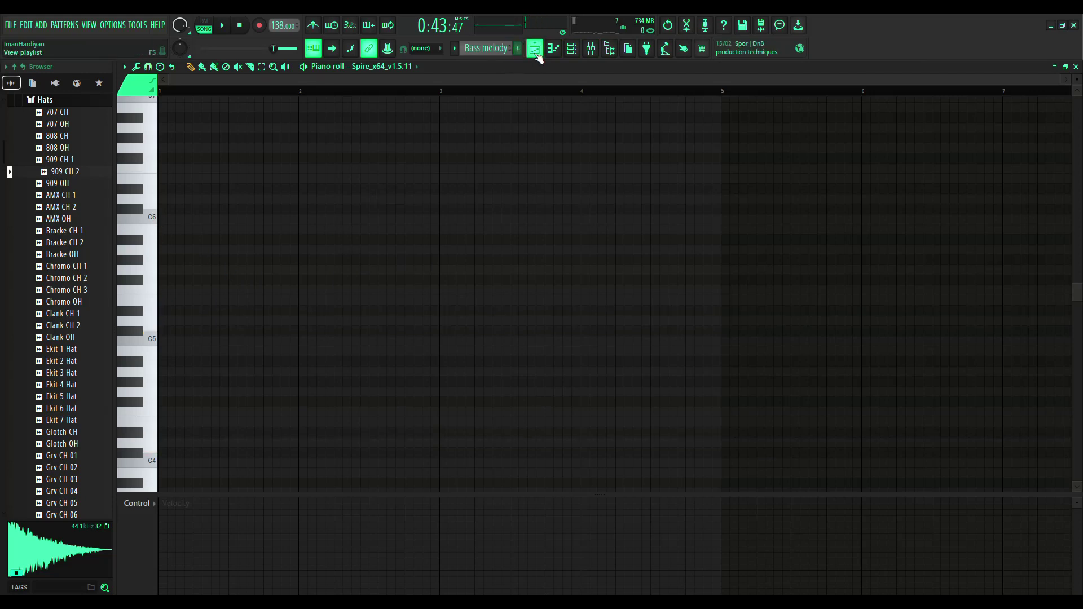
Open the Spire #5 piano roll in the Bass melody pattern and enter three consecutive two-step D5 notes from the start of bar 1
{"action": "left_click", "coordinate": [572, 48]}
{"action": "left_click", "coordinate": [215, 271]}
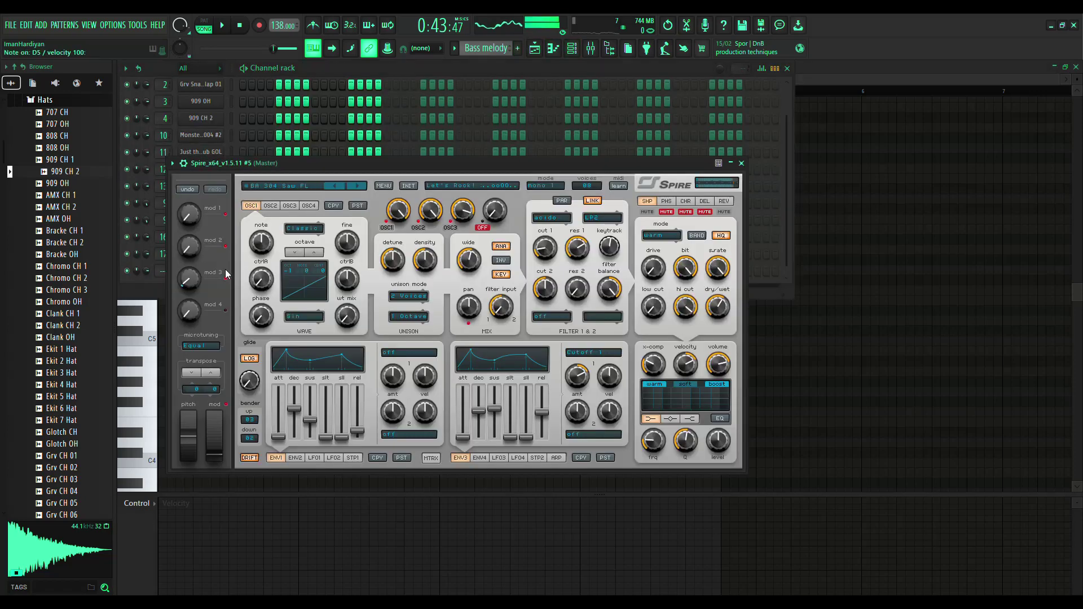
{"action": "key", "text": "r"}
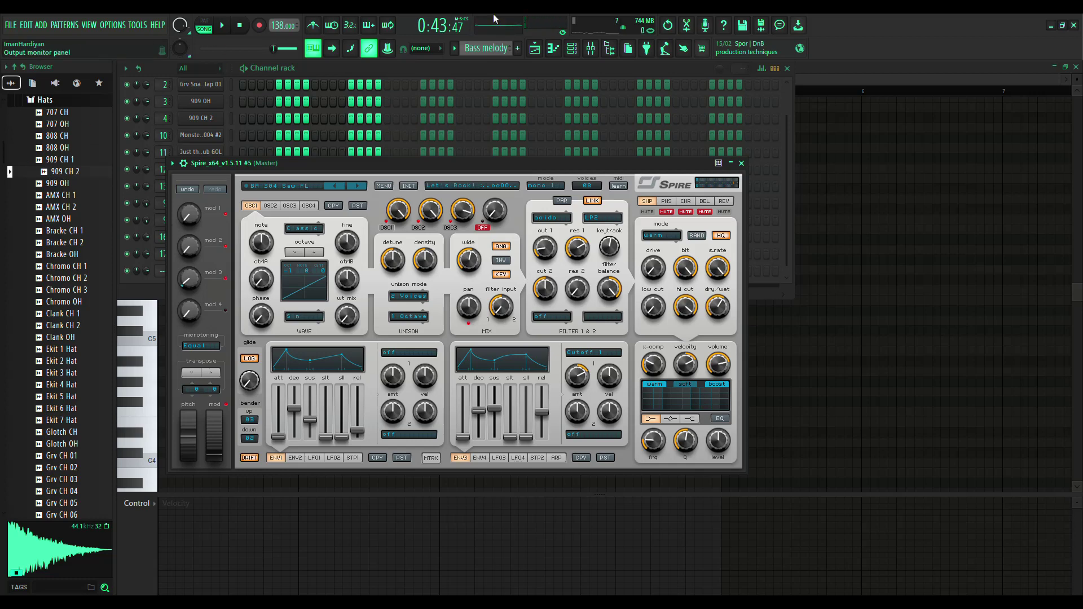
{"action": "left_click", "coordinate": [552, 51]}
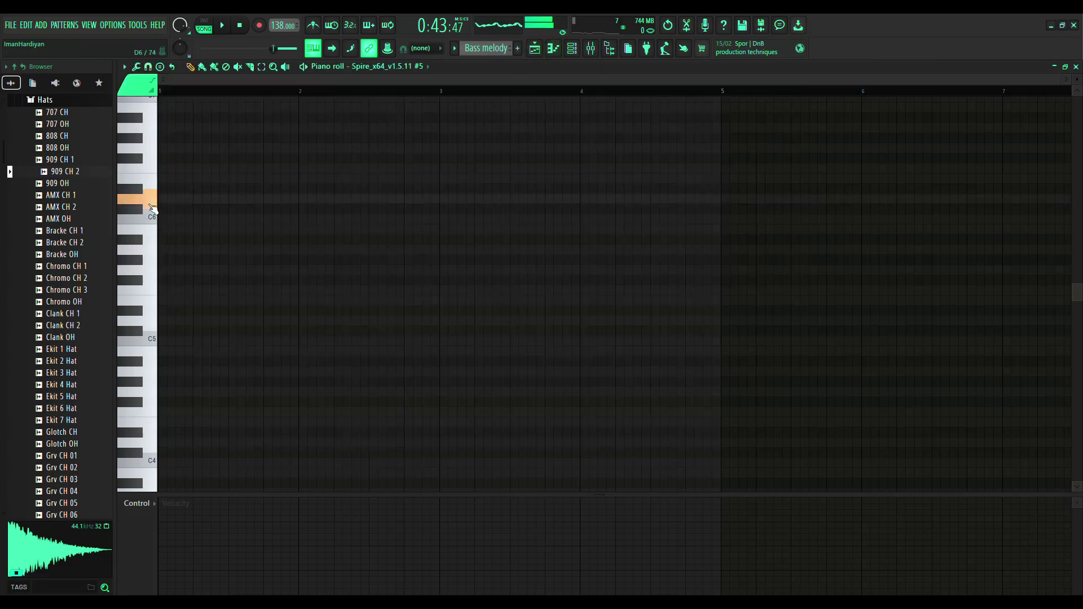
{"action": "left_click", "coordinate": [162, 322]}
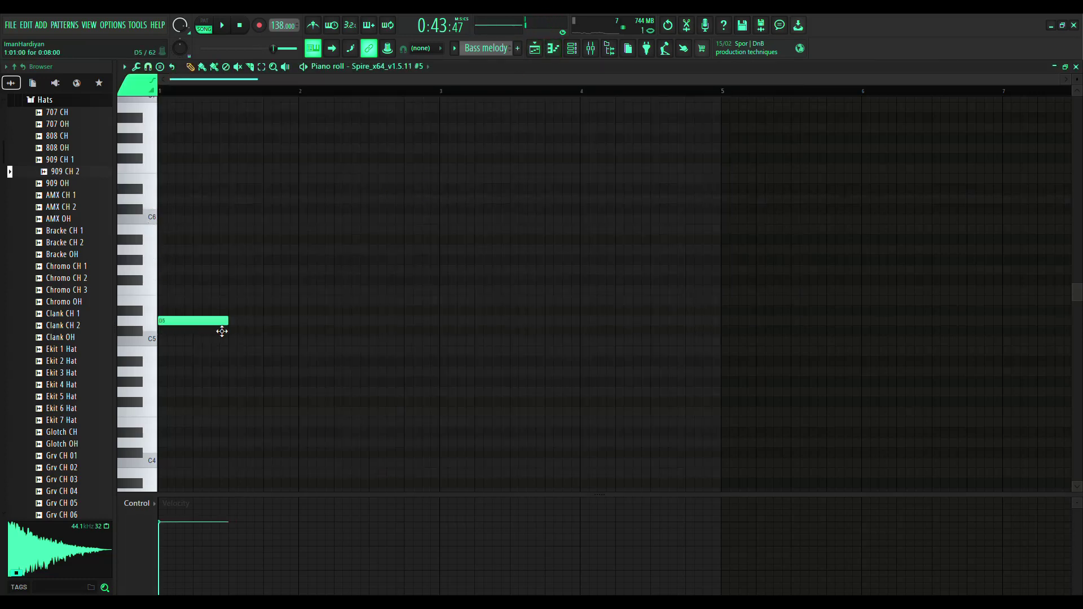
{"action": "left_click_drag", "start_coordinate": [228, 321], "coordinate": [190, 321]}
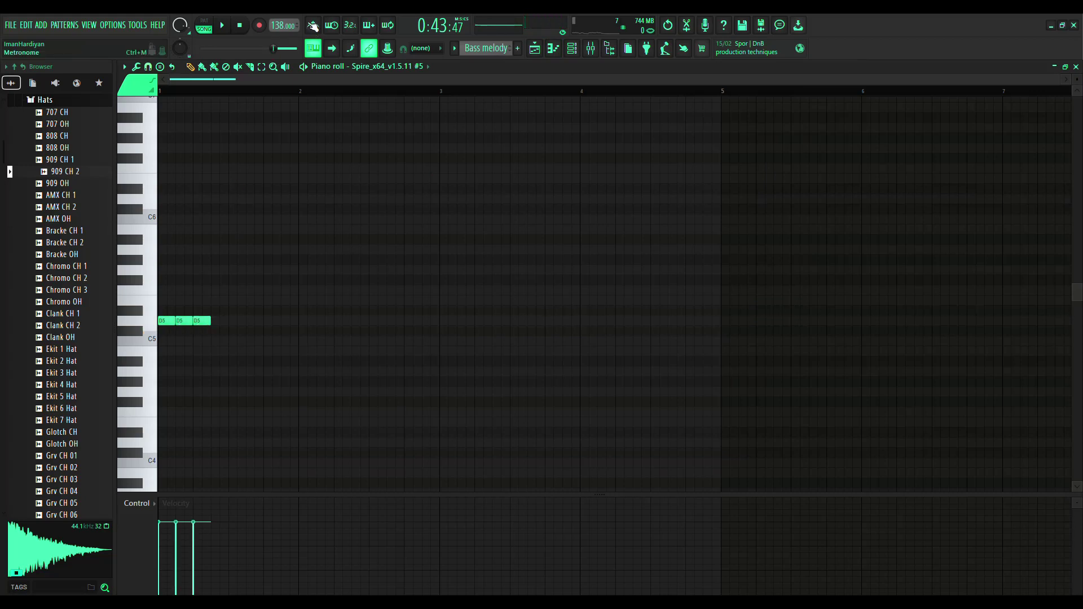
Play the Bass melody pattern on its own with the metronome on, and shorten the three D5 notes to one step each
{"action": "left_click", "coordinate": [220, 28]}
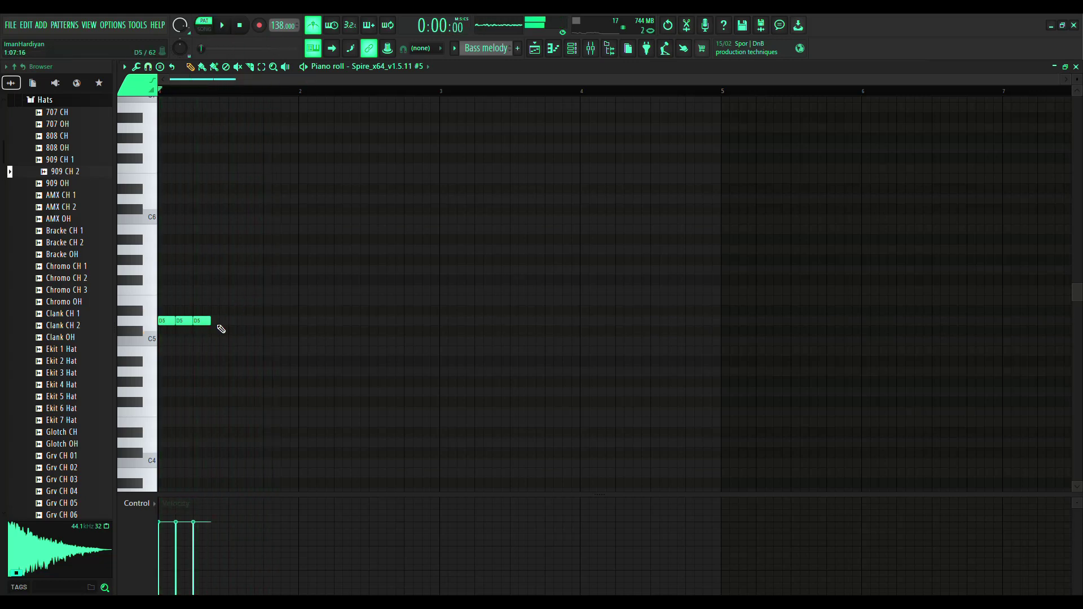
{"action": "key", "text": "space"}
{"action": "left_click_drag", "start_coordinate": [234, 335], "coordinate": [99, 303]}
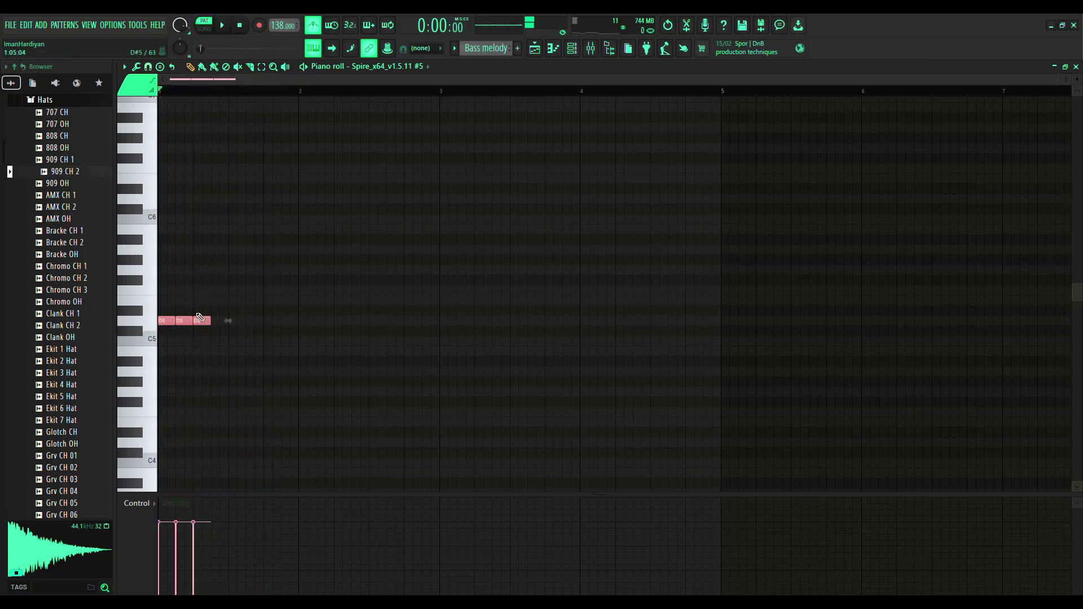
{"action": "key", "text": "space"}
{"action": "left_click", "coordinate": [223, 358], "text": "ctrl"}
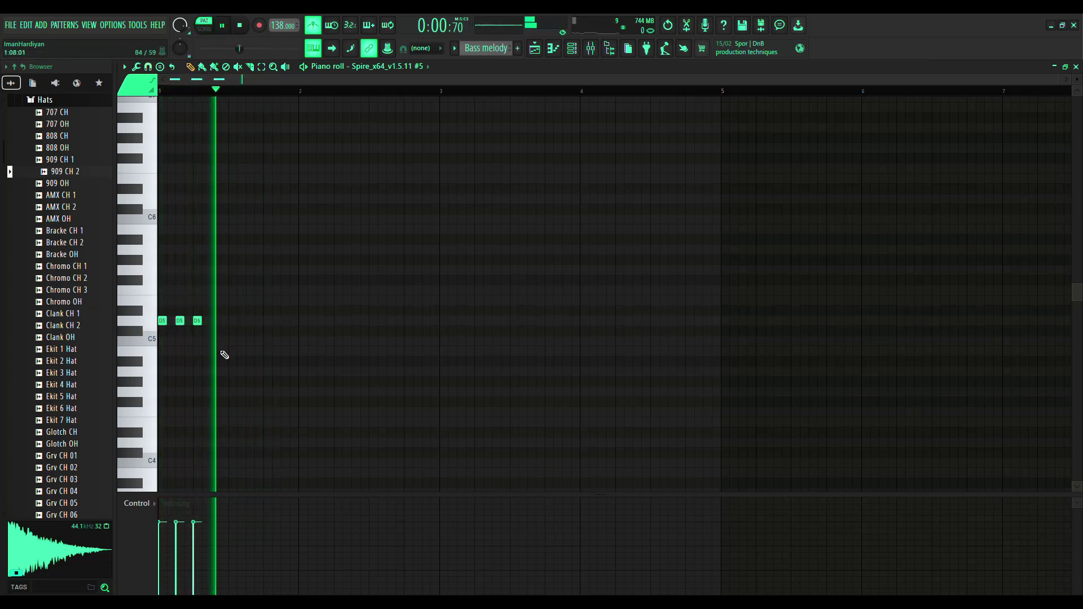
Add five more one-step D5 notes through the rest of bar 1 to extend the repeating bass rhythm
{"action": "left_click", "coordinate": [217, 323]}
{"action": "left_click", "coordinate": [223, 321]}
{"action": "left_click", "coordinate": [242, 321]}
{"action": "left_click", "coordinate": [259, 321]}
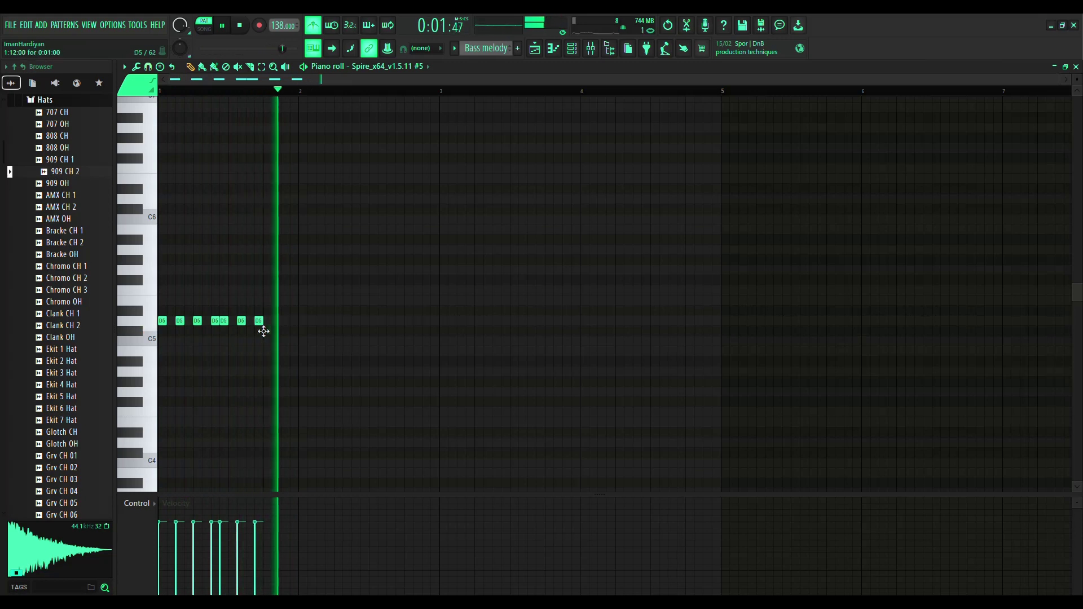
{"action": "left_click", "coordinate": [268, 322]}
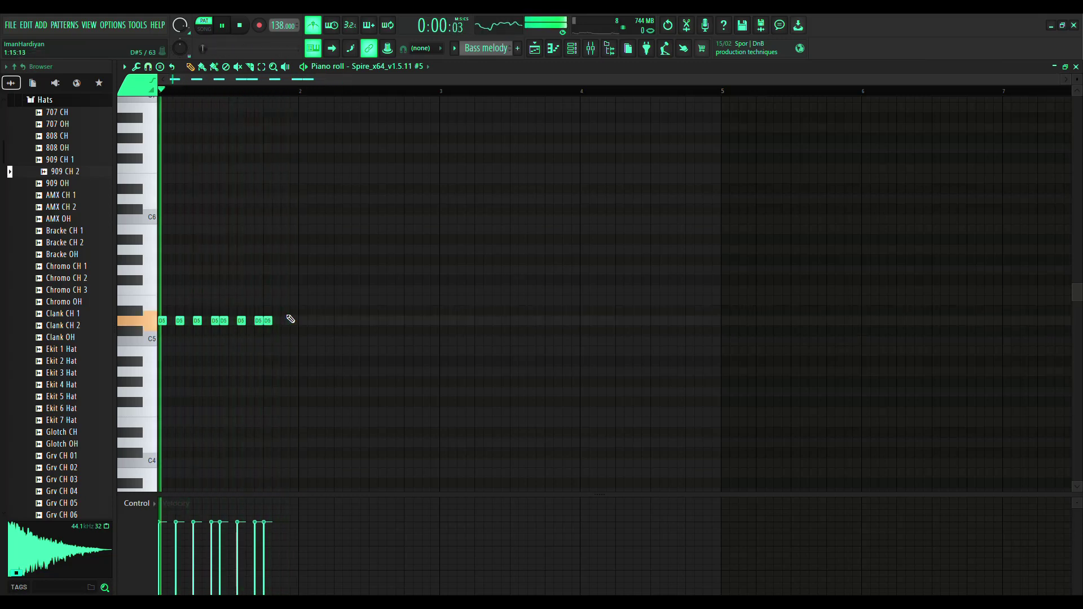
Add a one-step E5 note at the end of bar 1 and three spaced F5 notes from the start of bar 2
{"action": "left_click", "coordinate": [286, 301]}
{"action": "left_click", "coordinate": [302, 291]}
{"action": "left_click", "coordinate": [321, 291]}
{"action": "left_click", "coordinate": [338, 291]}
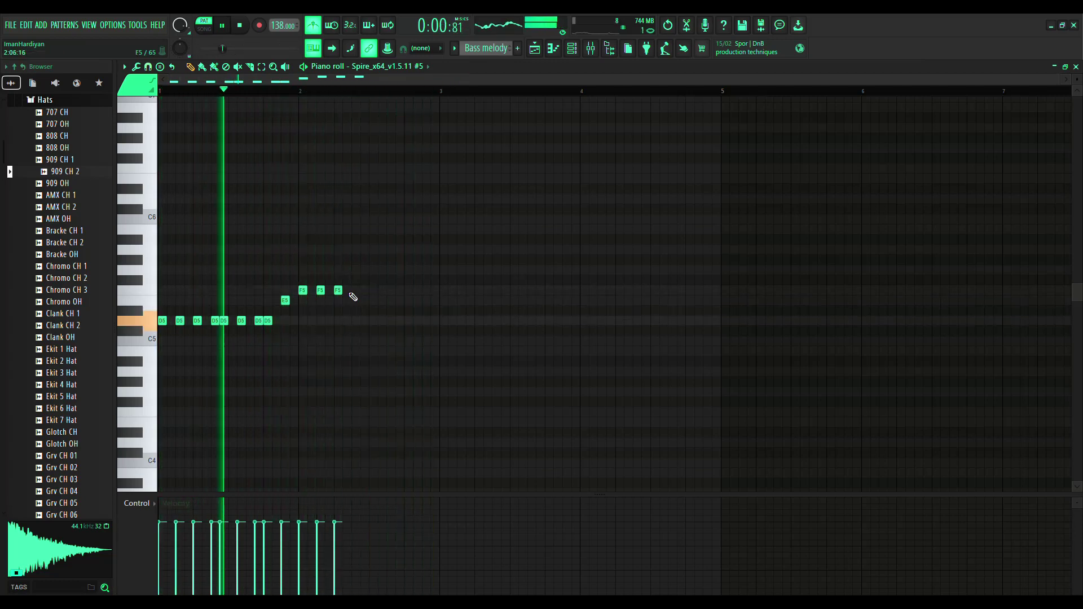
Continue bar 2 with a G5 note, four E5 notes and a closing C5 note, checking the phrase by playback
{"action": "key", "text": "space"}
{"action": "left_click_drag", "start_coordinate": [359, 280], "coordinate": [362, 269]}
{"action": "left_click", "coordinate": [364, 300]}
{"action": "key", "text": "space"}
{"action": "left_click", "coordinate": [382, 300]}
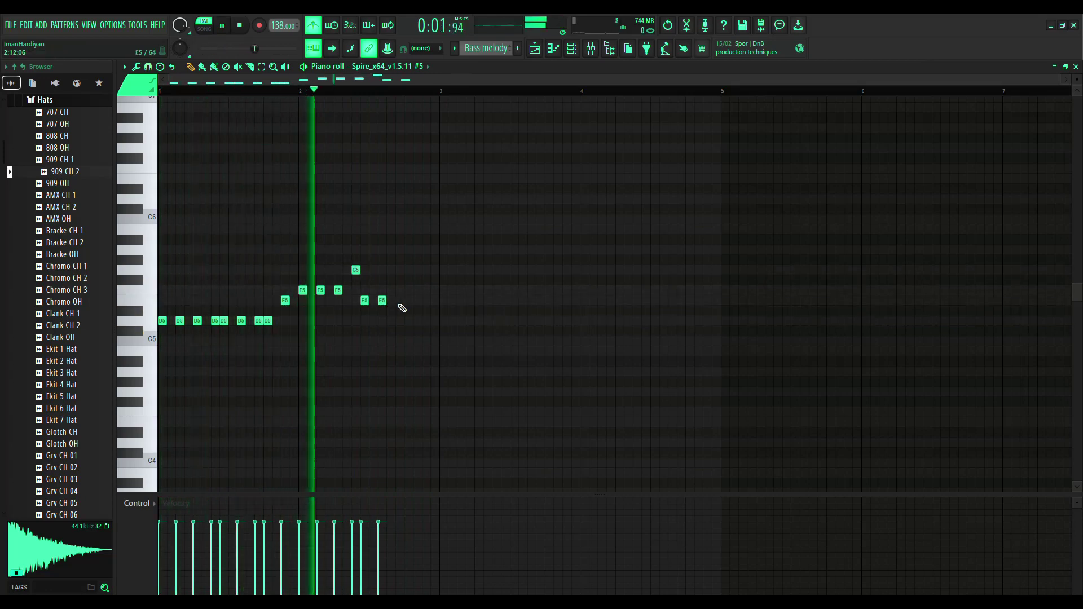
{"action": "left_click", "coordinate": [400, 300]}
{"action": "left_click", "coordinate": [408, 300]}
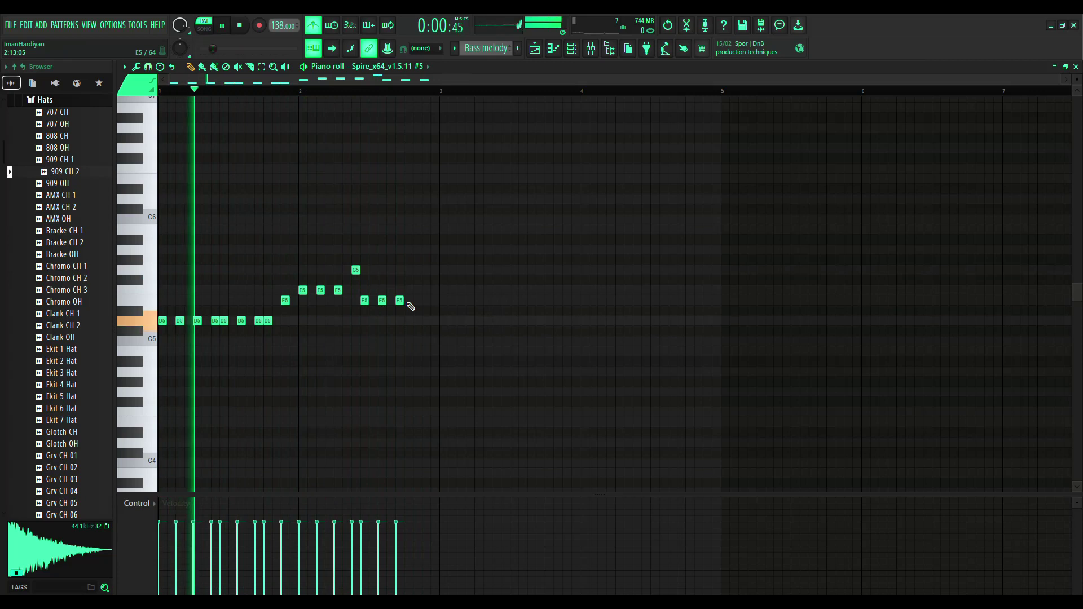
{"action": "left_click", "coordinate": [426, 340]}
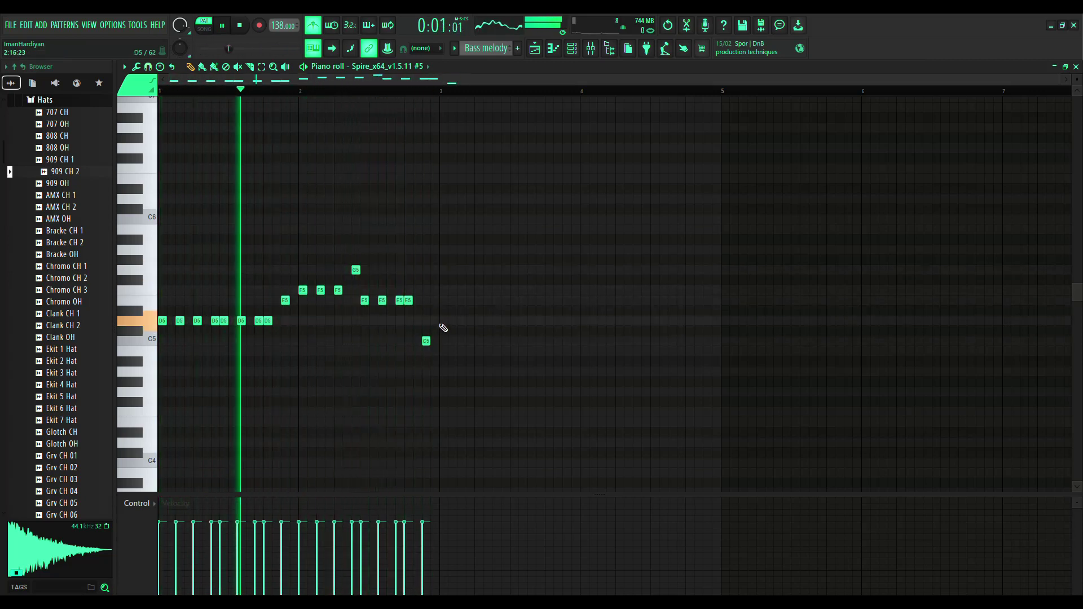
Play the arrangement from bar 26 in the playlist and repeat the Bass melody clip three times on Track 9 through bar 33
{"action": "left_click", "coordinate": [534, 49]}
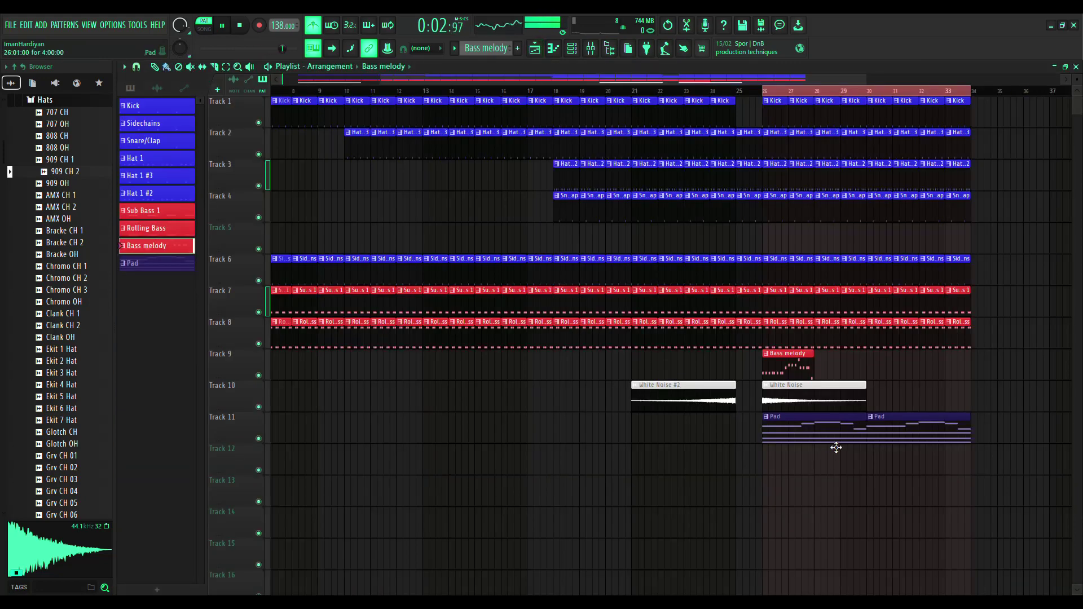
{"action": "left_click_drag", "start_coordinate": [829, 374], "coordinate": [783, 369]}
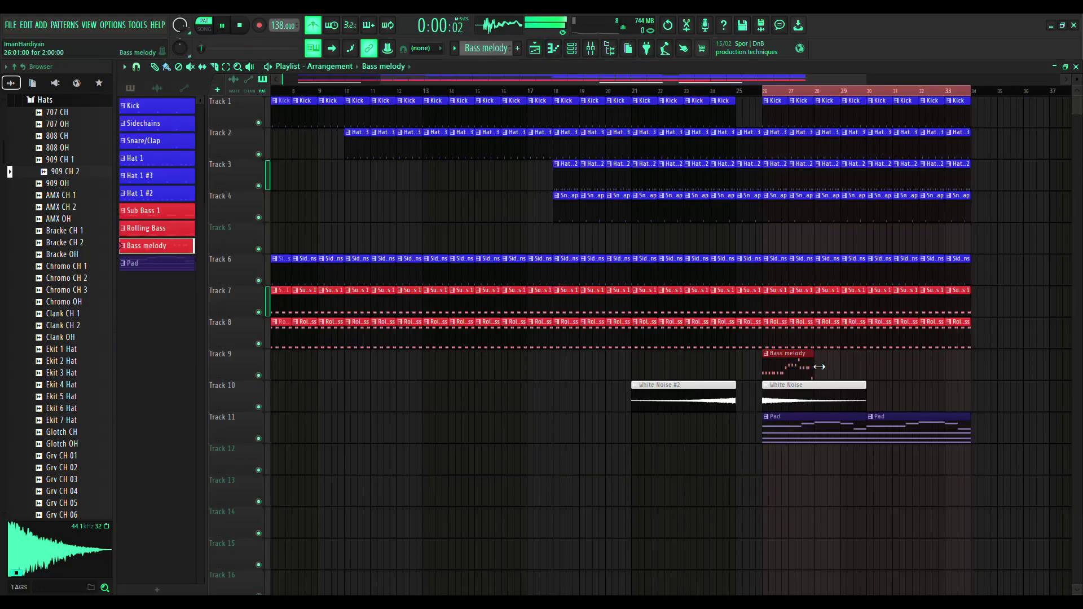
{"action": "left_click", "coordinate": [766, 94]}
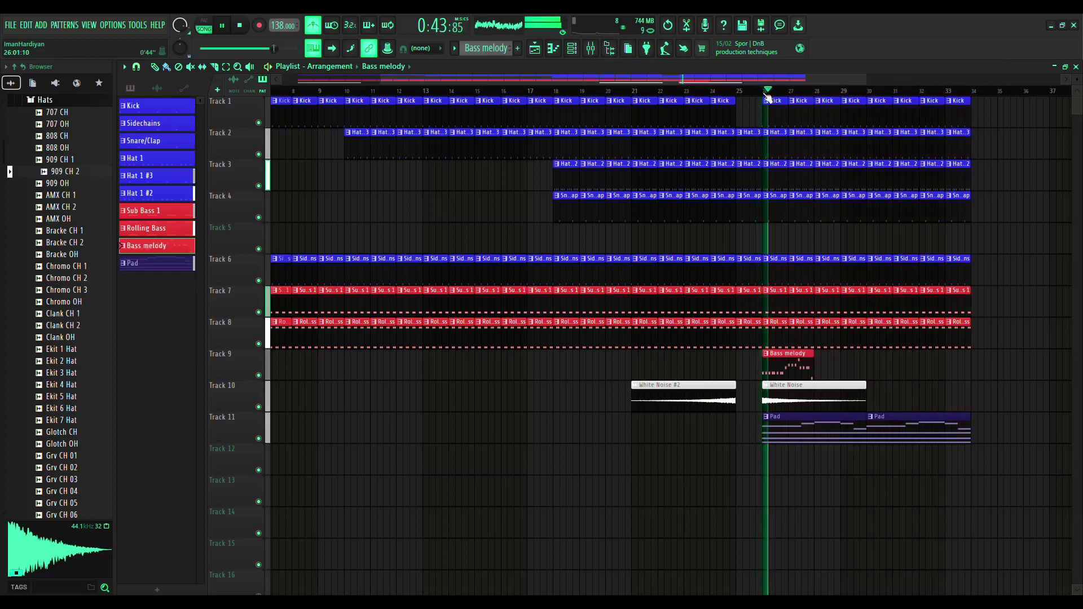
{"action": "key", "text": "ctrl+b"}
{"action": "key", "text": "ctrl+b"}
{"action": "key", "text": "ctrl+b"}
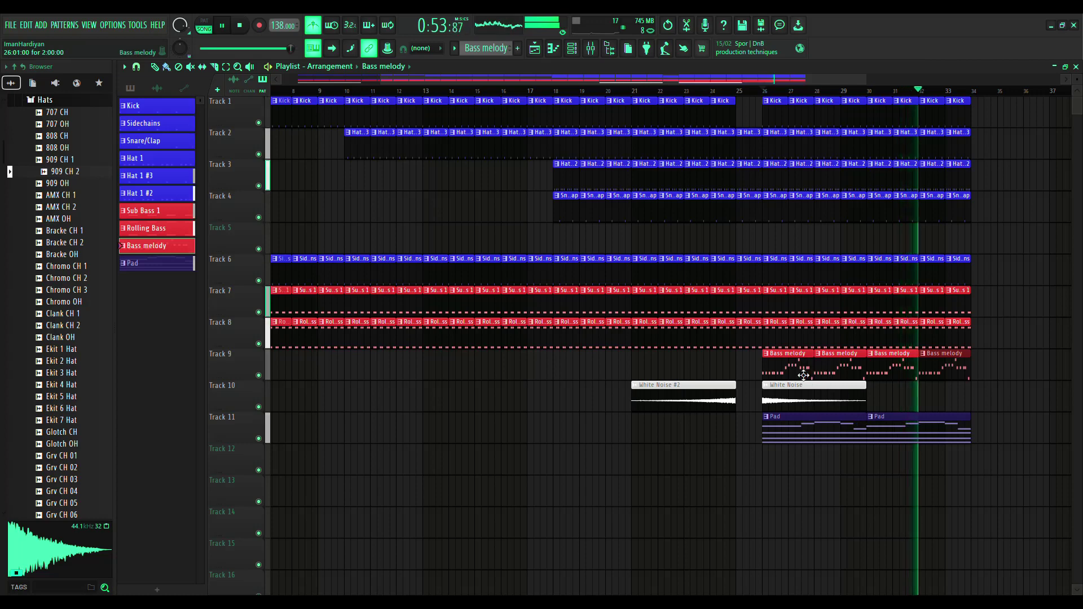
Delete the second Bass melody clip, at bar 28 on playlist Track 9
{"action": "double_click", "coordinate": [801, 374]}
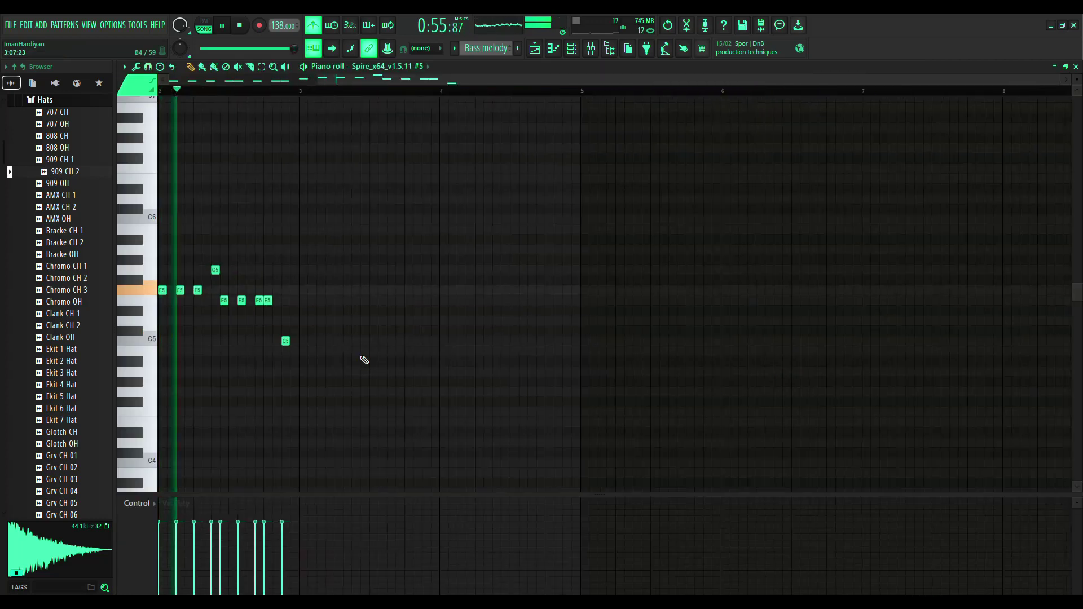
{"action": "key", "text": "F5"}
{"action": "right_click", "coordinate": [856, 373]}
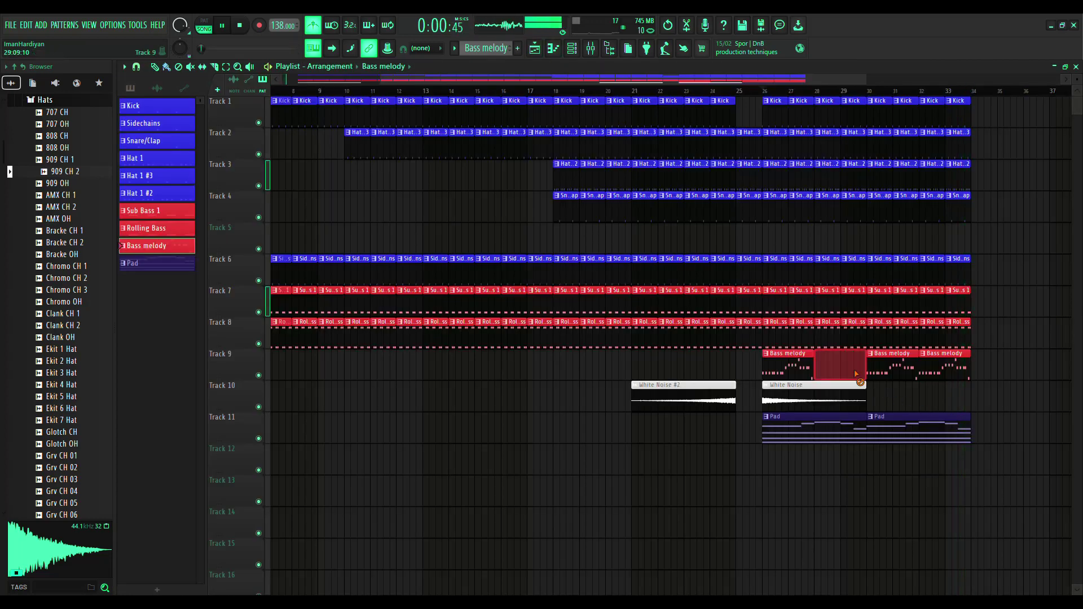
Delete every note after the D5 run of bar 1 in the Spire #5 piano roll, including all of bar 2
{"action": "left_click", "coordinate": [536, 49]}
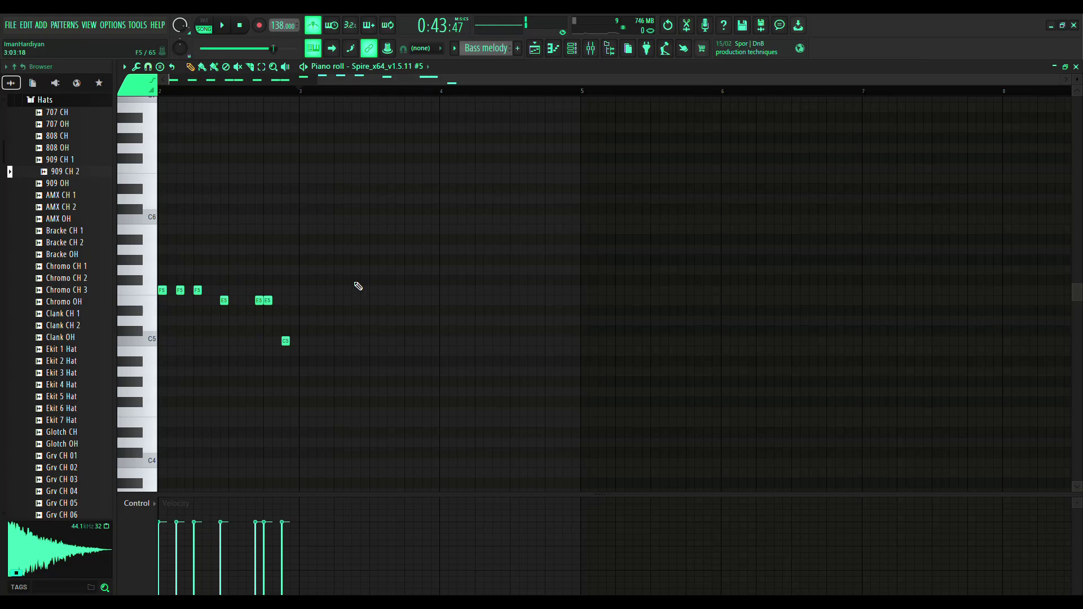
{"action": "scroll", "coordinate": [452, 185], "scroll_direction": "up", "scroll_amount": 5}
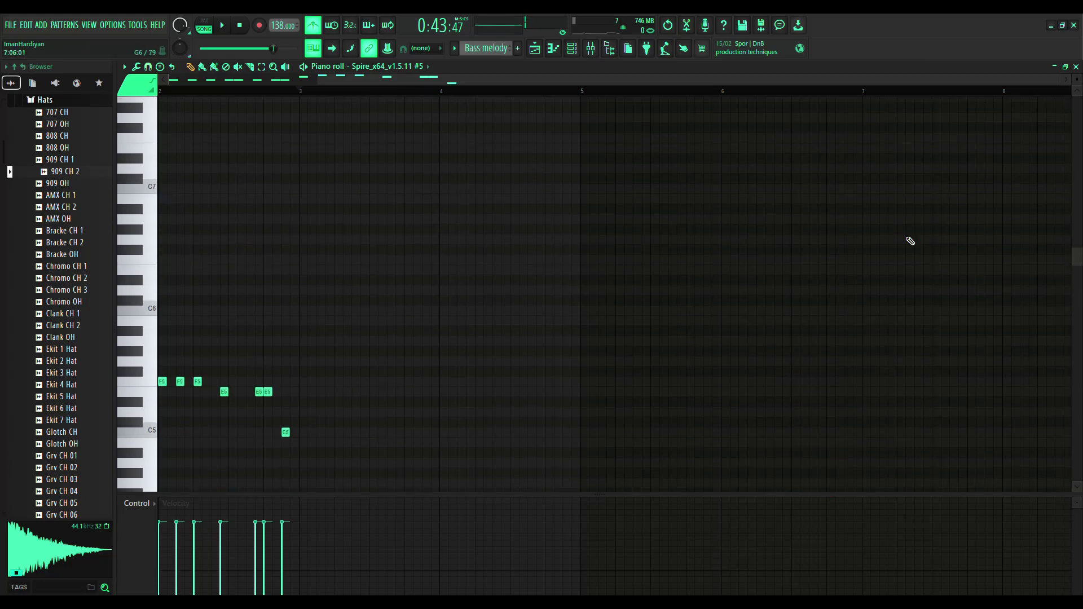
{"action": "key", "text": "space"}
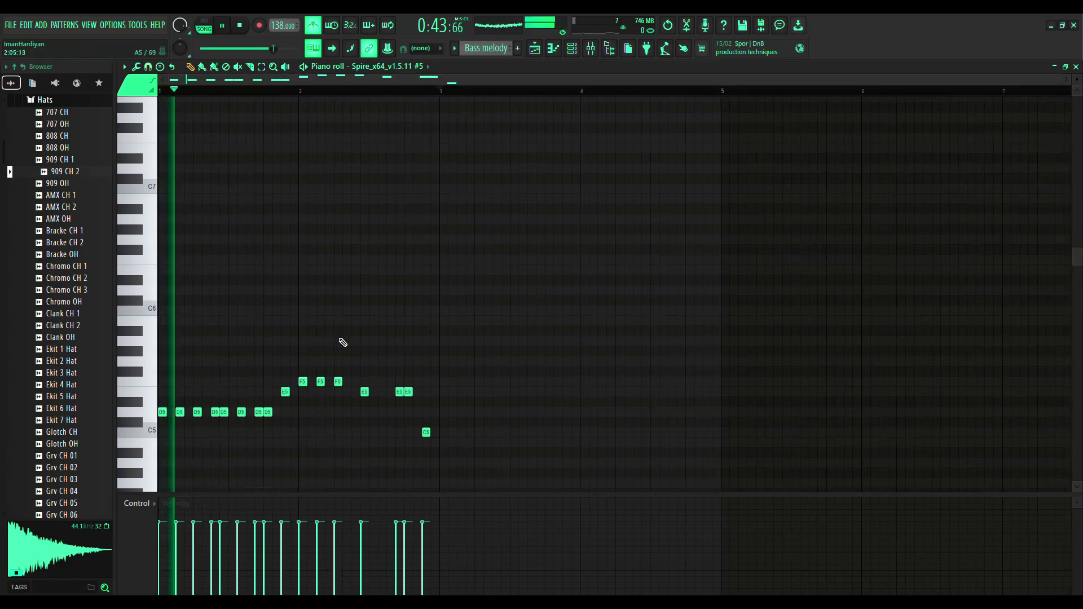
{"action": "right_click", "coordinate": [319, 382]}
{"action": "right_click", "coordinate": [303, 382]}
{"action": "right_click", "coordinate": [339, 382]}
{"action": "right_click", "coordinate": [365, 393]}
{"action": "right_click", "coordinate": [399, 392]}
{"action": "right_click", "coordinate": [408, 393]}
{"action": "right_click", "coordinate": [427, 433]}
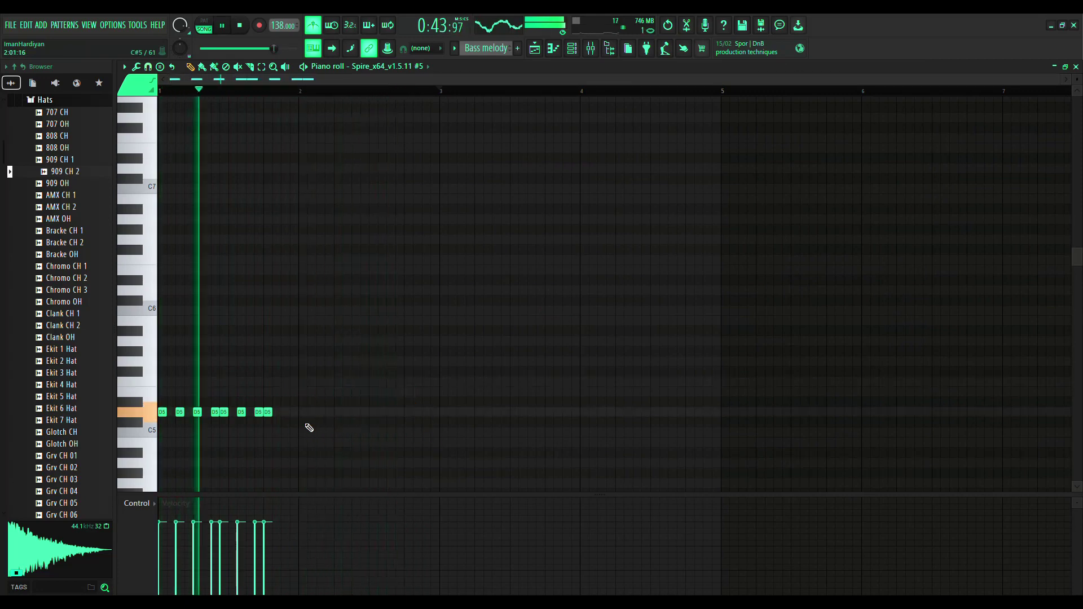
Add a D5 note at the end of bar 1, duplicate the whole D5 rhythm to start at bar 2, and play it
{"action": "left_click", "coordinate": [285, 413]}
{"action": "left_click", "coordinate": [303, 412]}
{"action": "key", "text": "space"}
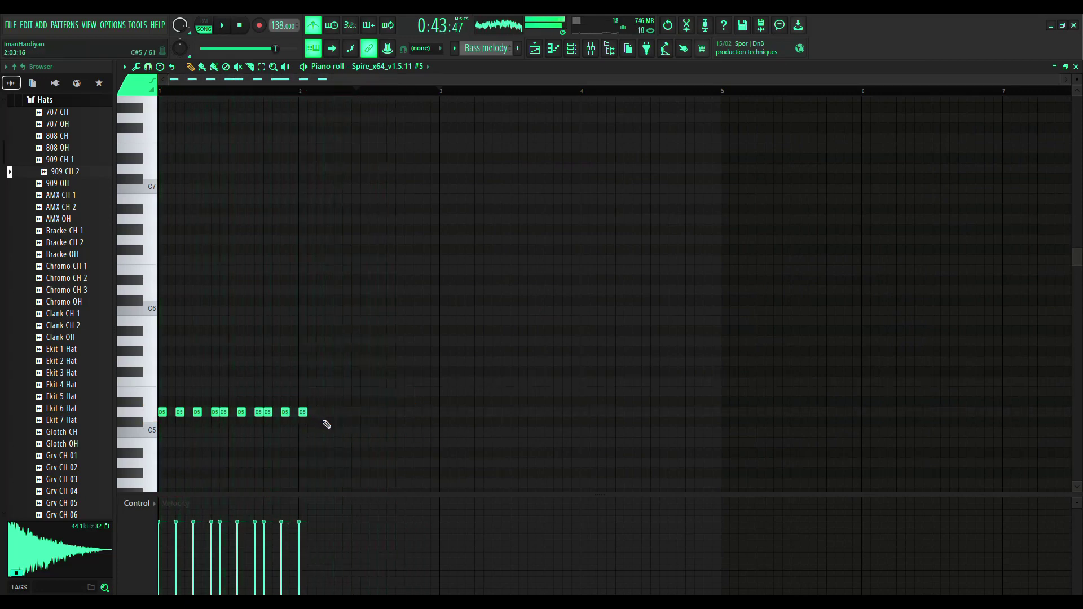
{"action": "key", "text": "ctrl+a"}
{"action": "key", "text": "ctrl+b"}
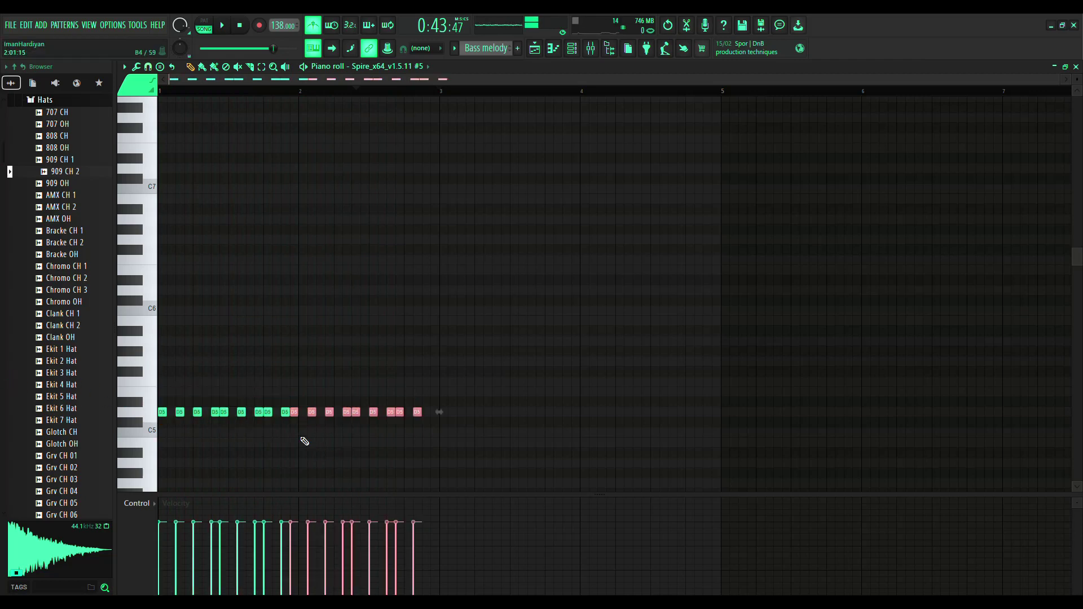
{"action": "left_click_drag", "start_coordinate": [301, 420], "coordinate": [309, 420]}
{"action": "key", "text": "space"}
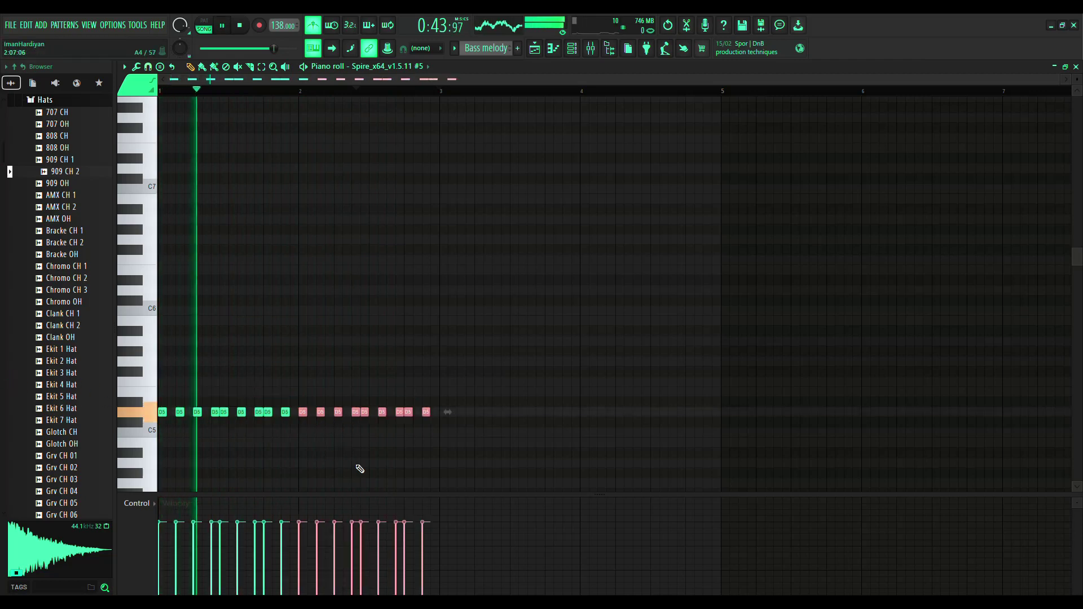
{"action": "left_click", "coordinate": [486, 418], "text": "ctrl"}
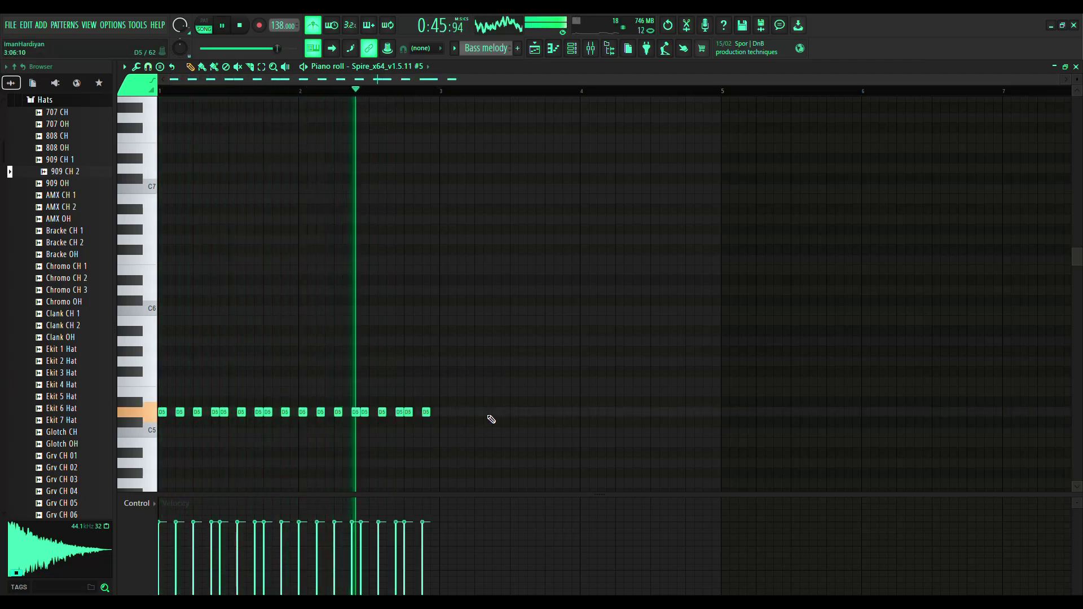
{"action": "key", "text": "space"}
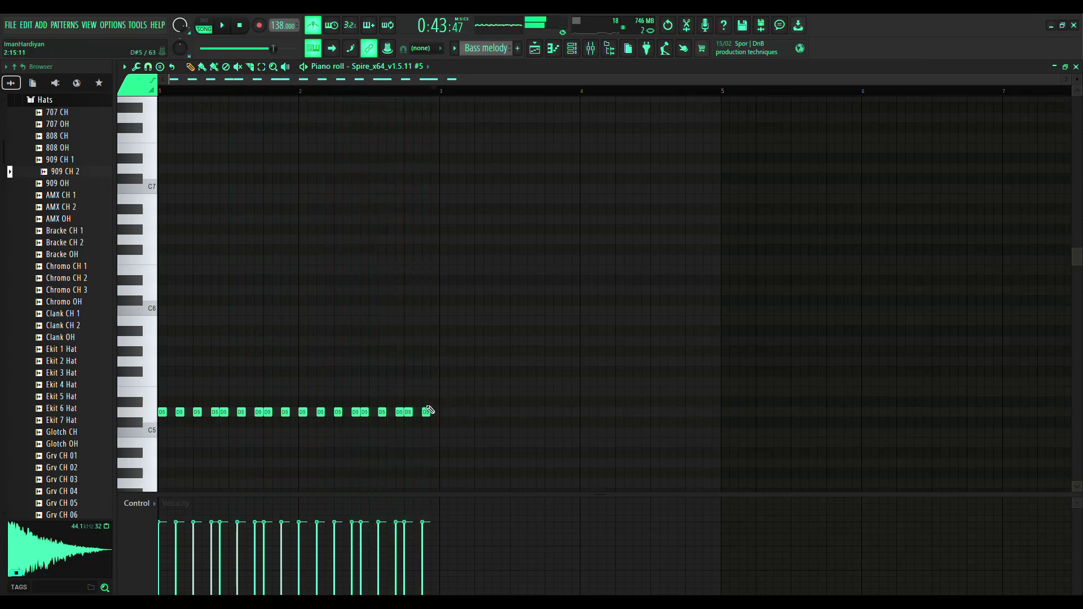
Raise the last four D5 notes of bar 2 to E5 and listen to the result
{"action": "key", "text": "space"}
{"action": "left_click_drag", "start_coordinate": [409, 412], "coordinate": [430, 392]}
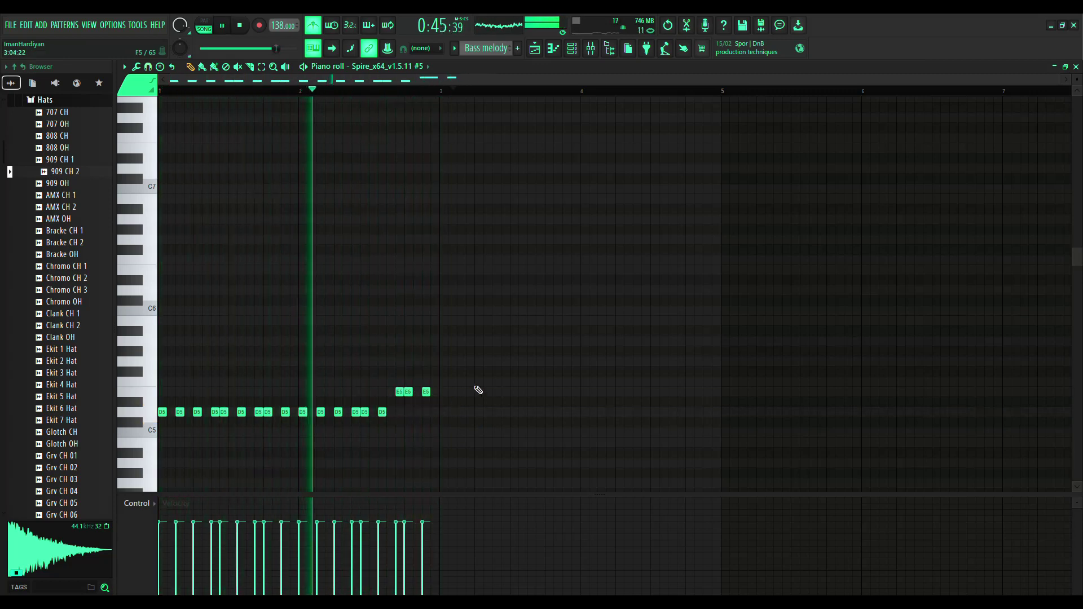
{"action": "key", "text": "space"}
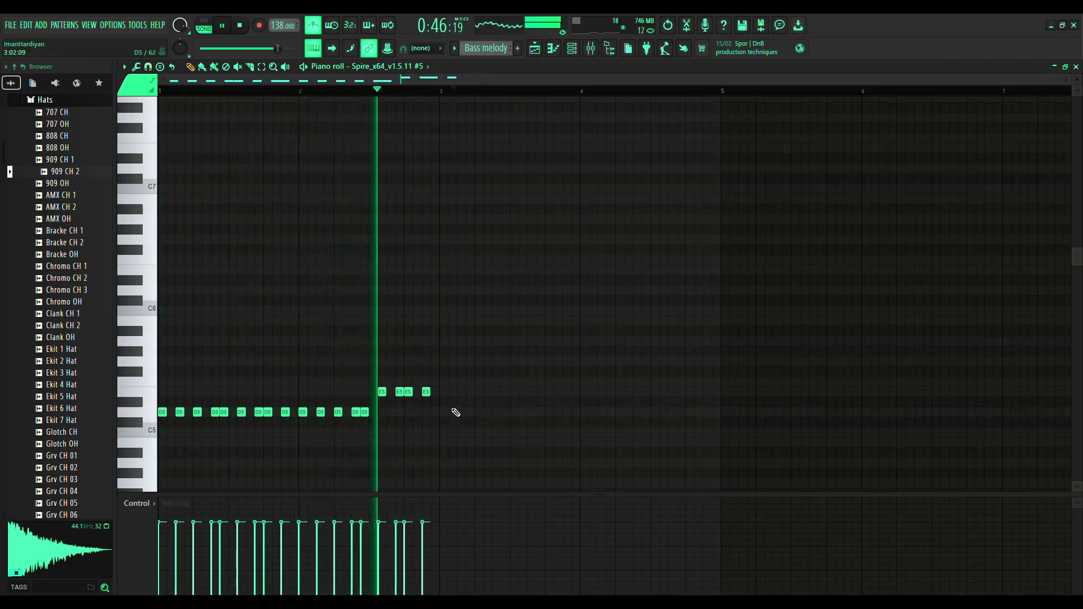
{"action": "key", "text": "space"}
Duplicate the two-bar melody into bars 3 and 4, transpose the copy up to start on F5, and play it
{"action": "key", "text": "ctrl+a"}
{"action": "key", "text": "ctrl+b"}
{"action": "left_click_drag", "start_coordinate": [457, 418], "coordinate": [465, 387]}
{"action": "key", "text": "space"}
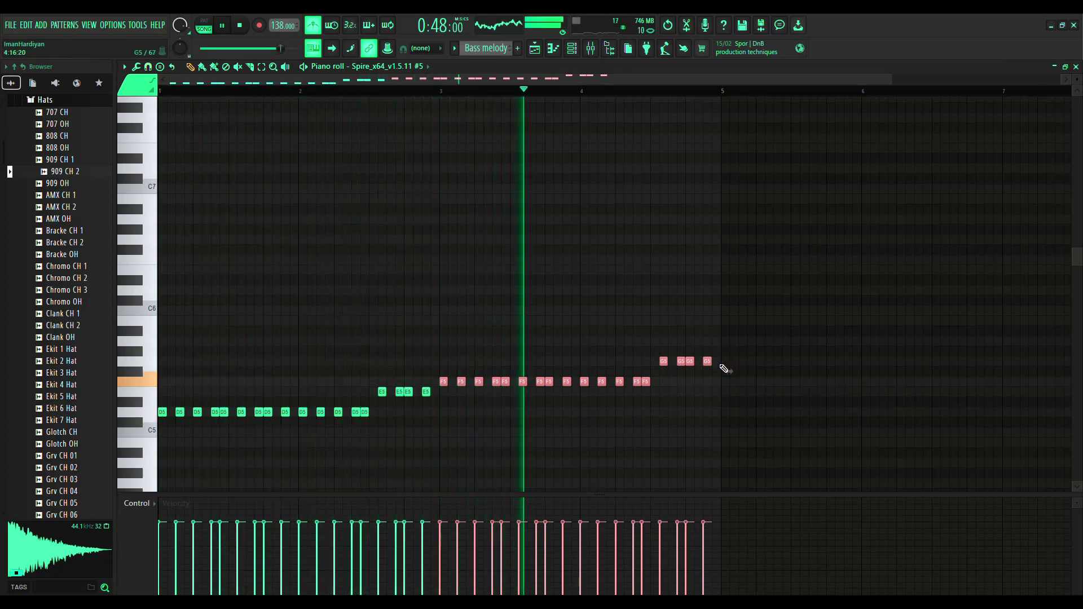
Delete the four G5 notes ending bar 4 and raise the last two notes of bar 3 to A5 and G5
{"action": "left_click_drag", "start_coordinate": [710, 362], "coordinate": [661, 363]}
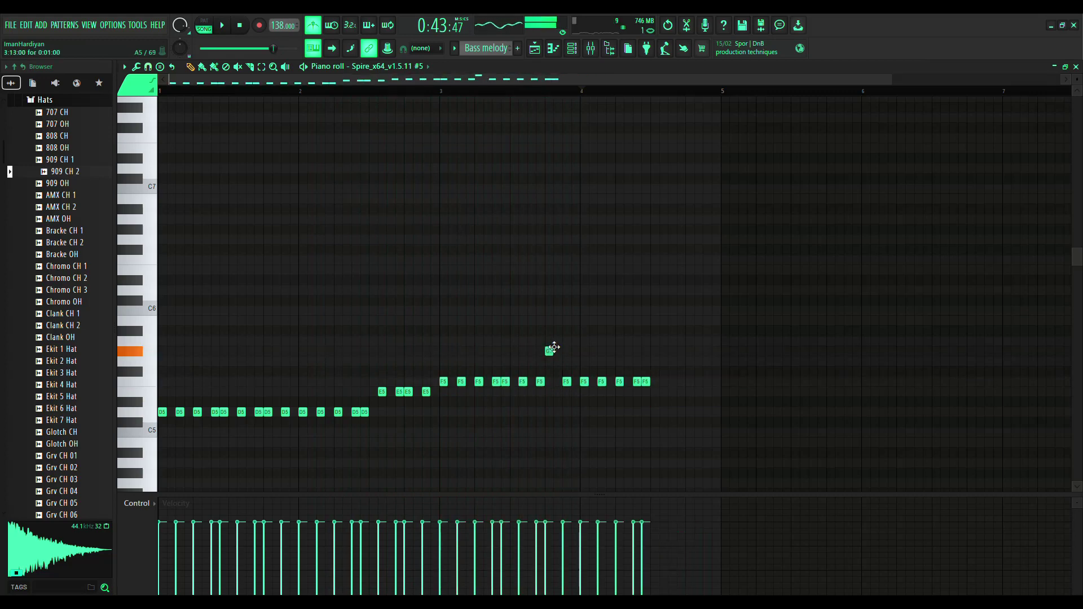
{"action": "key", "text": "space"}
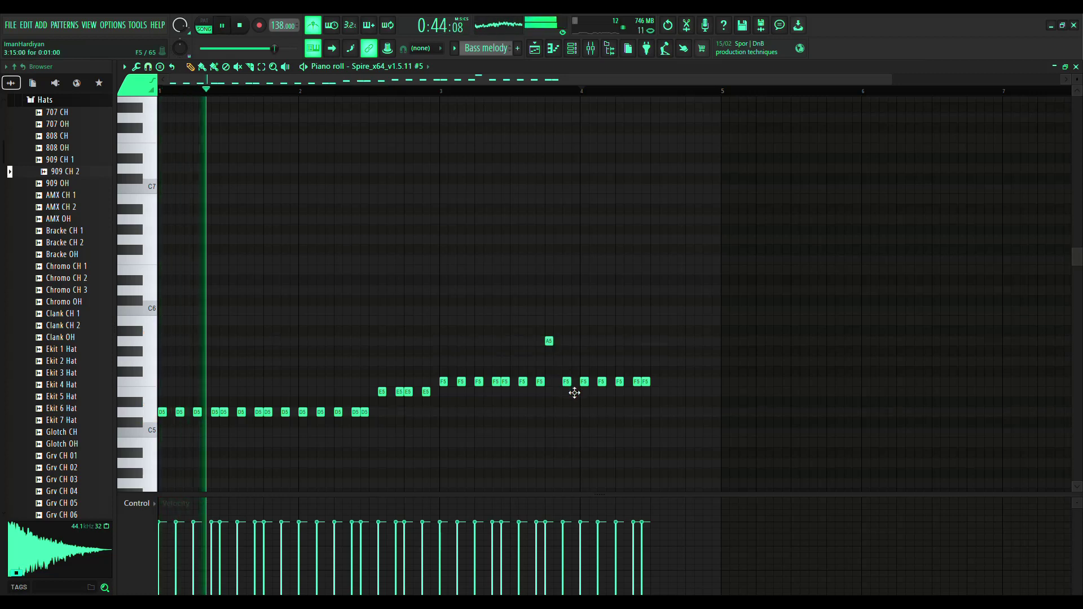
{"action": "left_click_drag", "start_coordinate": [570, 382], "coordinate": [568, 363]}
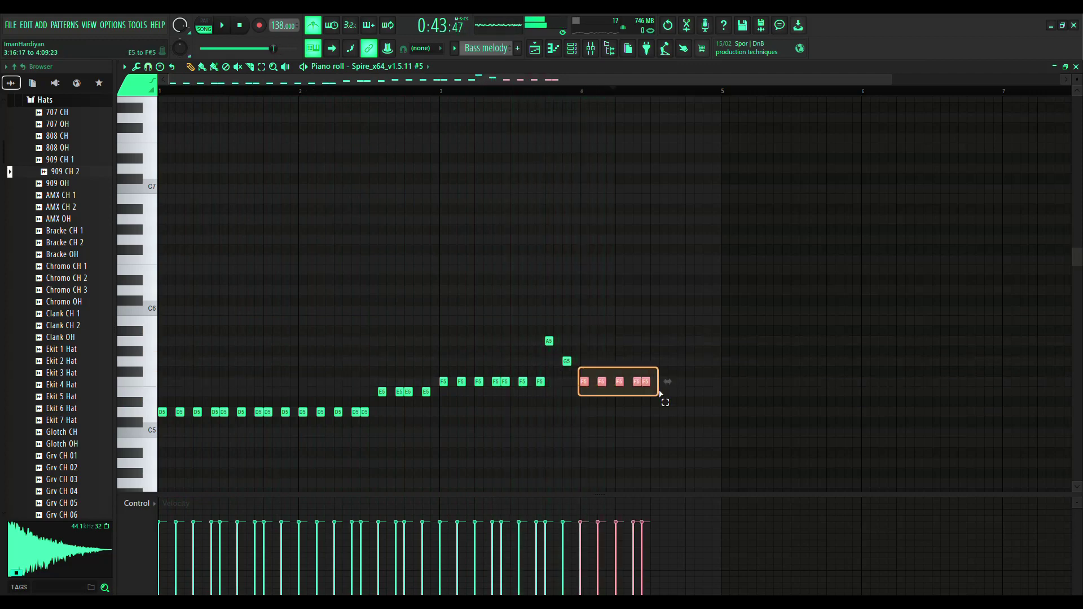
Lower the five F5 notes of bar 4 to E5 and finish the bar with two E5 and two C5 notes
{"action": "key", "text": "space"}
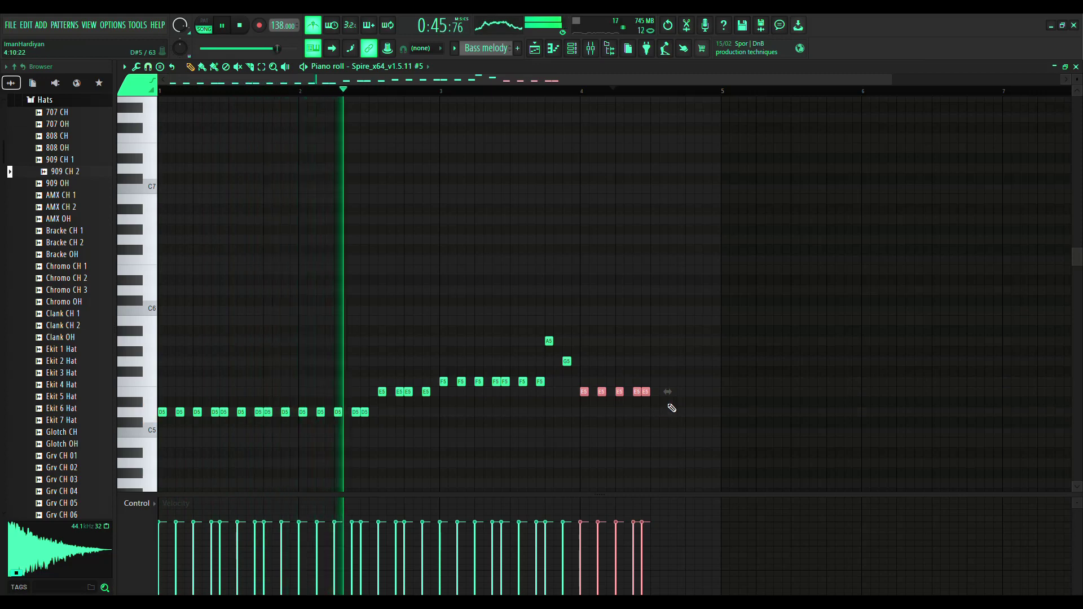
{"action": "key", "text": "ctrl+d"}
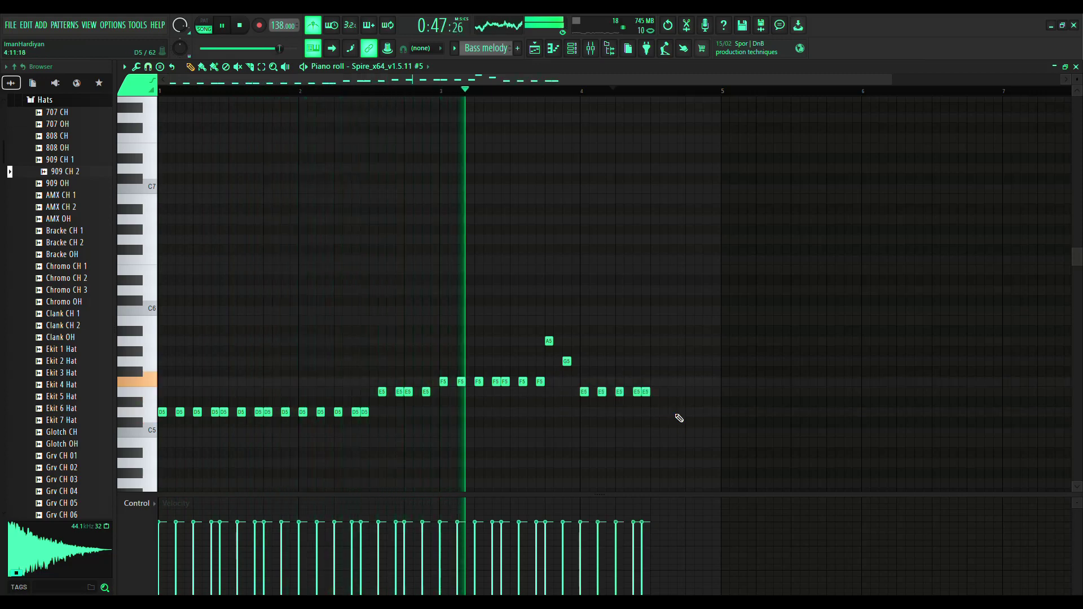
{"action": "left_click", "coordinate": [665, 392]}
{"action": "left_click", "coordinate": [681, 392]}
{"action": "key", "text": "space"}
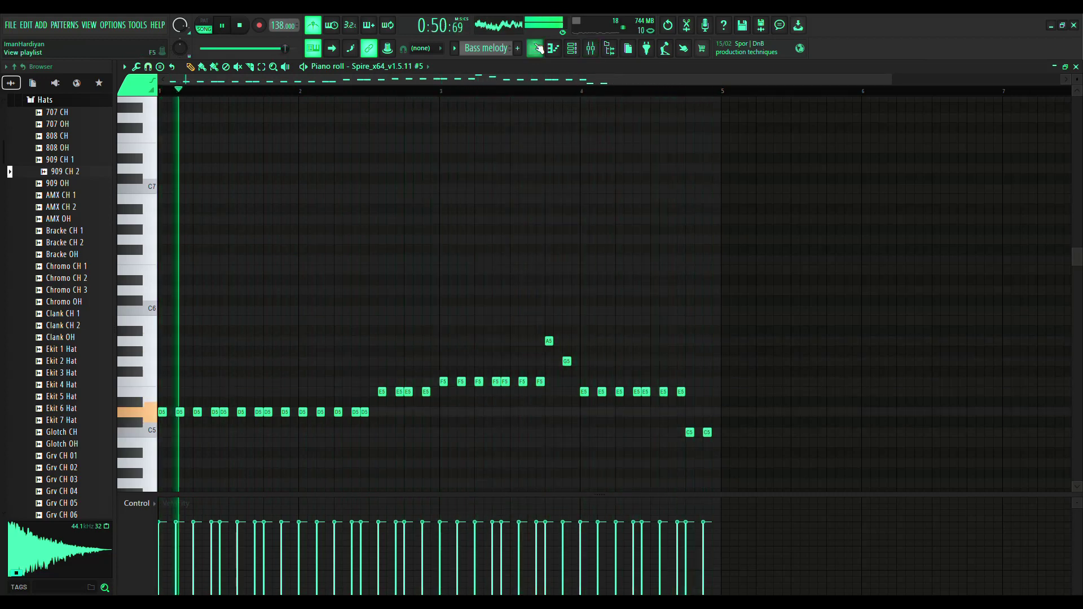
Open the Spire #5 synth and load the BA 80s Mondo FL preset from the factory Basses folder
{"action": "left_click", "coordinate": [553, 50]}
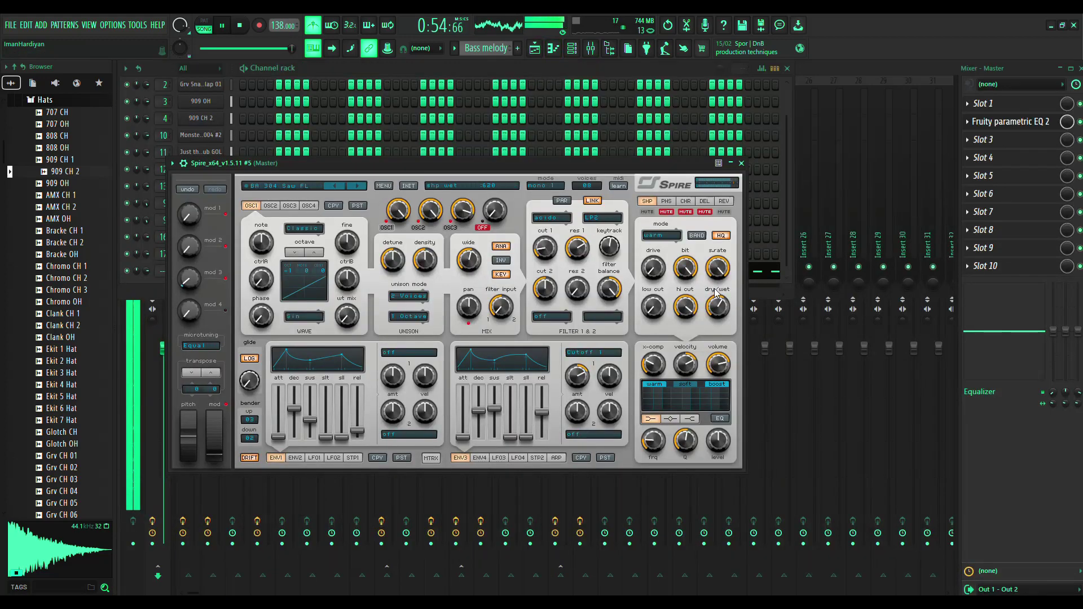
{"action": "left_click", "coordinate": [293, 187]}
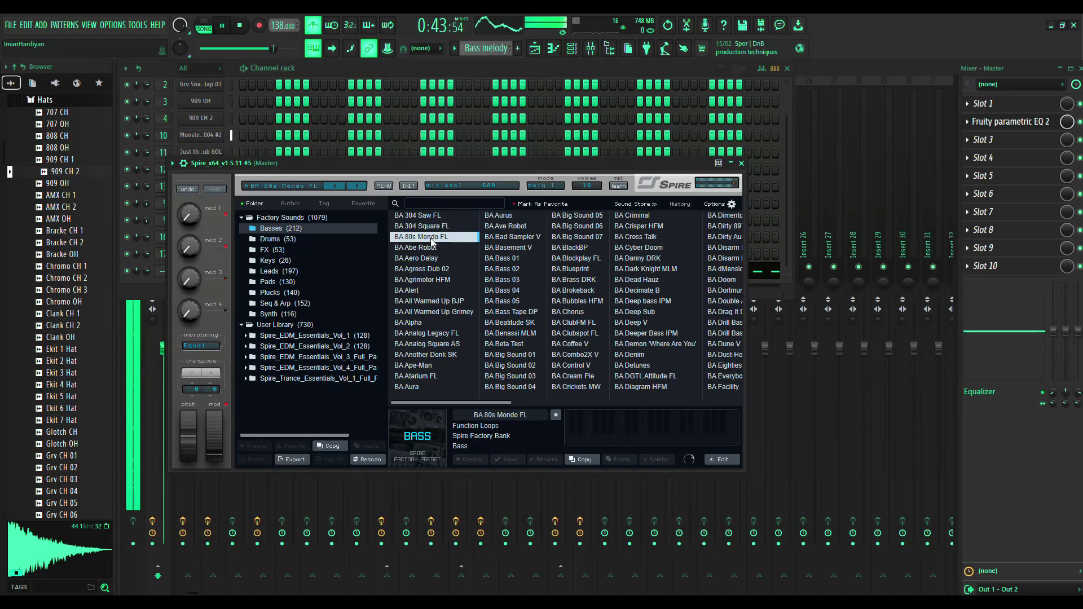
Select the playlist section from bar 26 through bar 33 for looped playback and show the channel rack
{"action": "left_click", "coordinate": [535, 48]}
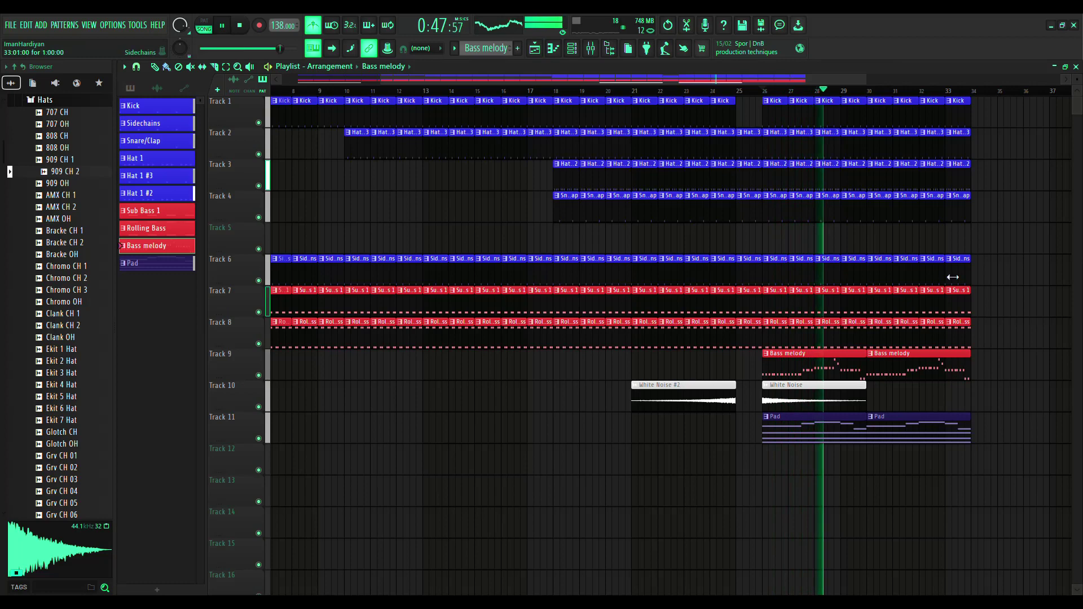
{"action": "left_click_drag", "start_coordinate": [769, 118], "coordinate": [963, 118]}
{"action": "scroll", "coordinate": [893, 132], "scroll_direction": "up", "scroll_amount": 3}
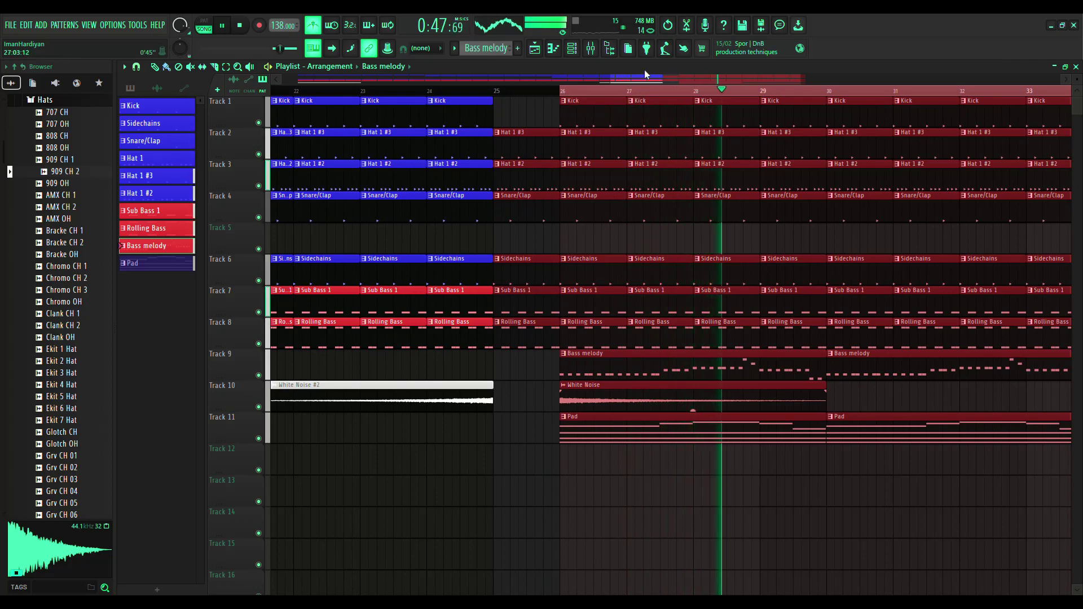
{"action": "key", "text": "F6"}
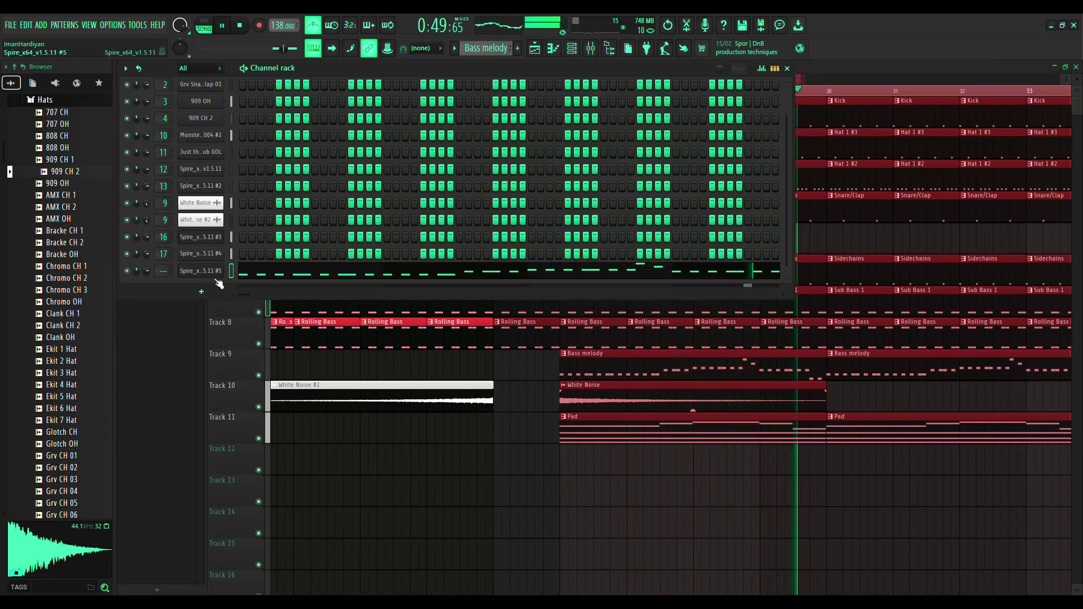
Reopen the Spire #5 preset browser and audition the factory basses from BA Abe Robot through BA All Warmed Up Grimey
{"action": "left_click", "coordinate": [212, 274]}
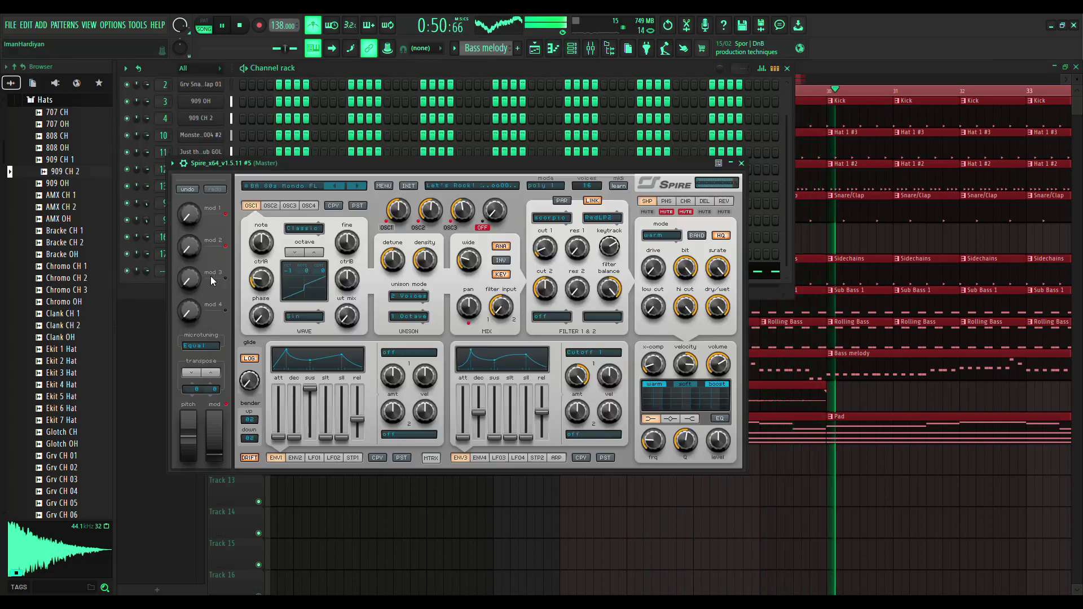
{"action": "left_click", "coordinate": [299, 187]}
{"action": "left_click", "coordinate": [427, 248]}
{"action": "left_click", "coordinate": [428, 259]}
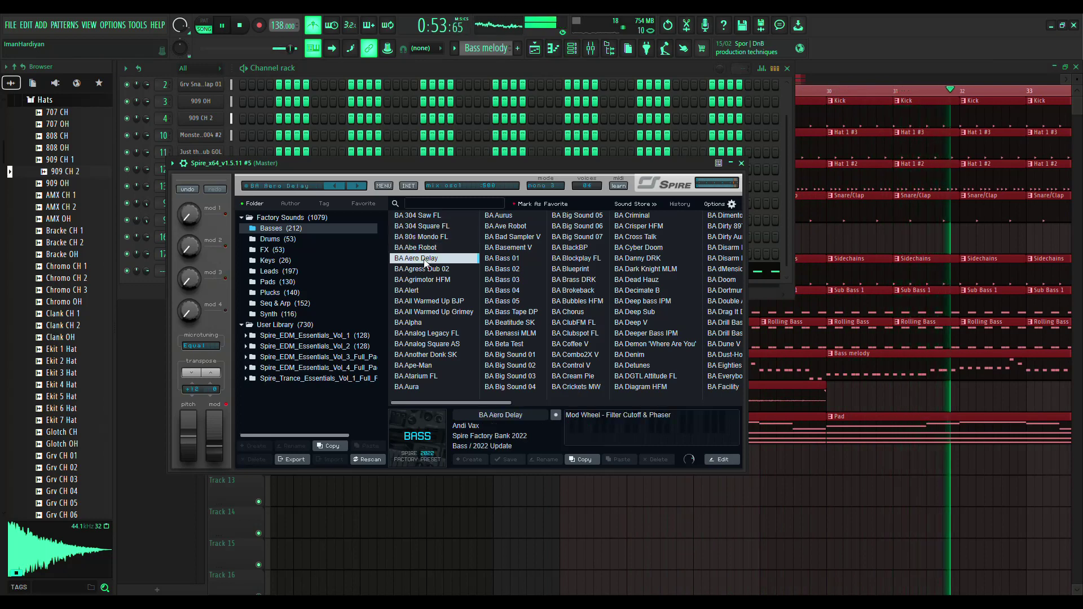
{"action": "left_click", "coordinate": [427, 270]}
{"action": "left_click", "coordinate": [423, 280]}
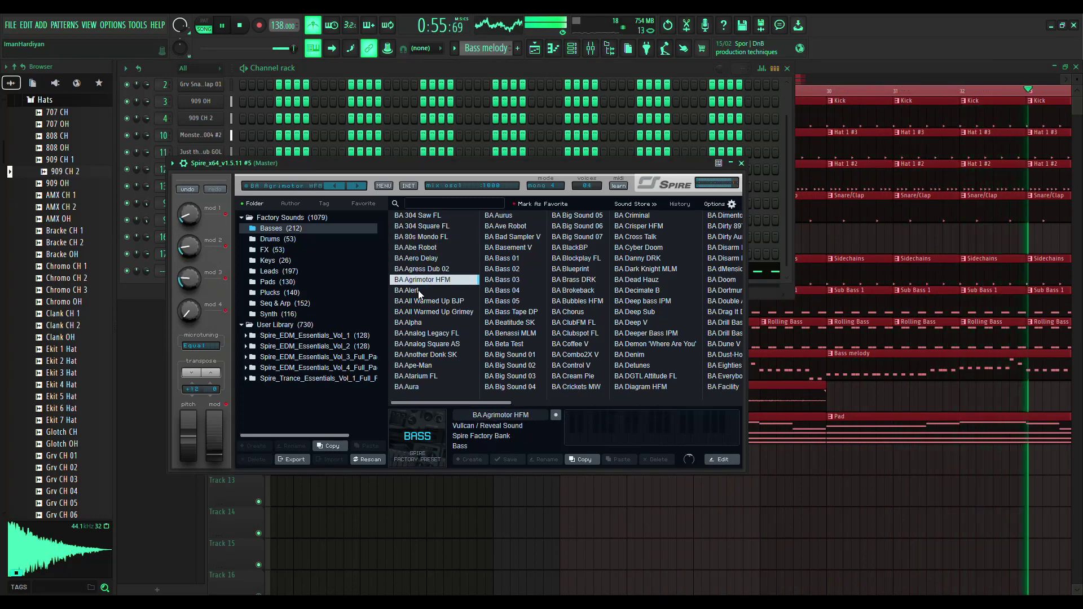
{"action": "left_click", "coordinate": [418, 290]}
{"action": "left_click", "coordinate": [429, 300]}
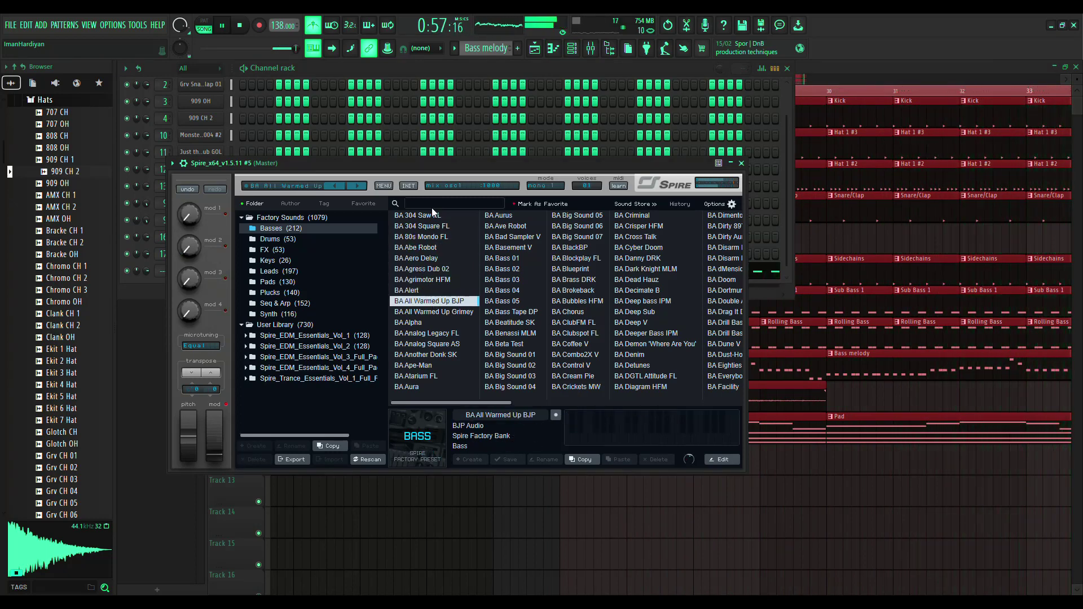
{"action": "left_click", "coordinate": [429, 313]}
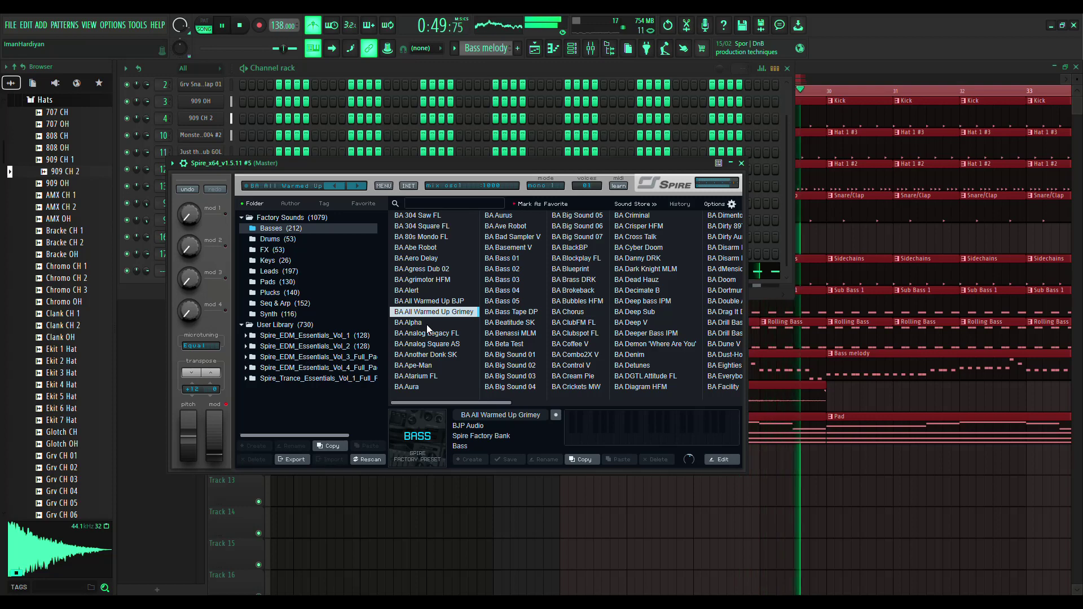
Move the synth window clear of the channel rack and audition BA Alpha, BA Analog Legacy FL, BA Analog Square AS and BA Another Donk SK
{"action": "left_click_drag", "start_coordinate": [413, 169], "coordinate": [607, 172]}
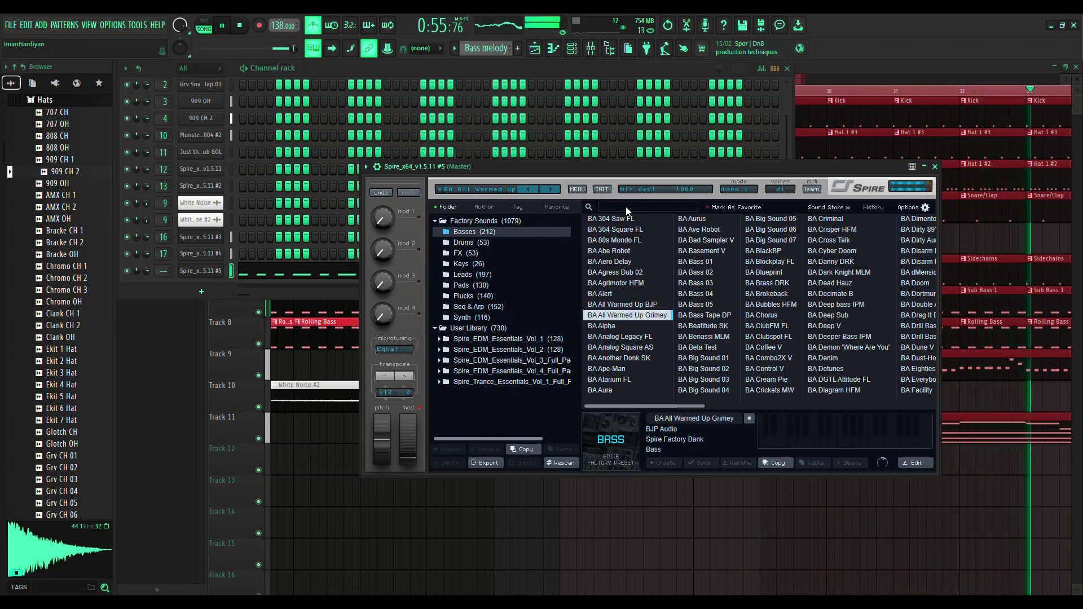
{"action": "left_click", "coordinate": [624, 326]}
{"action": "left_click", "coordinate": [627, 336]}
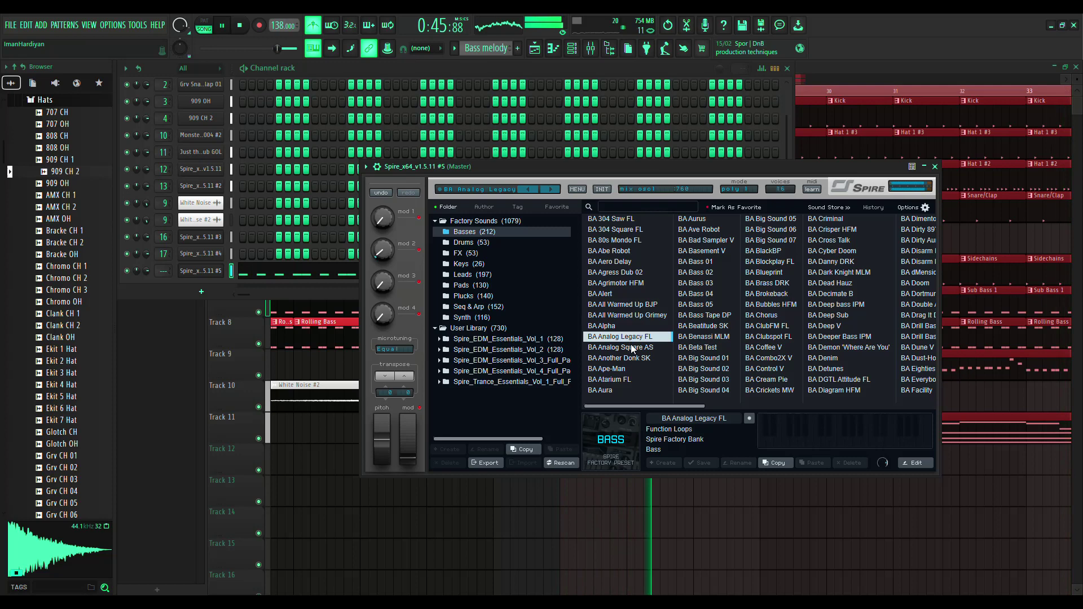
{"action": "left_click", "coordinate": [633, 349]}
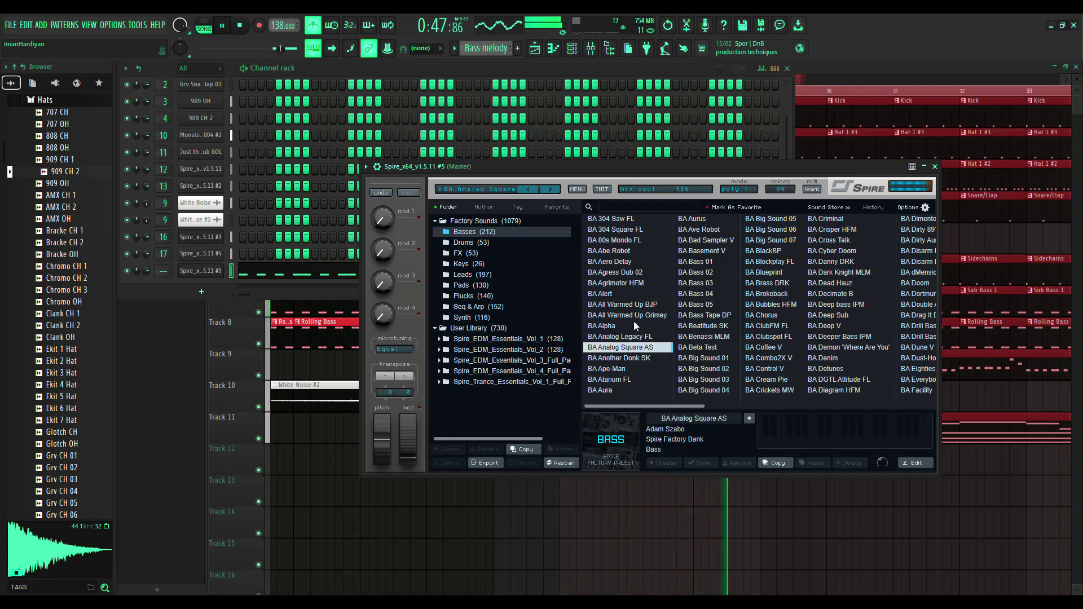
{"action": "left_click", "coordinate": [634, 326]}
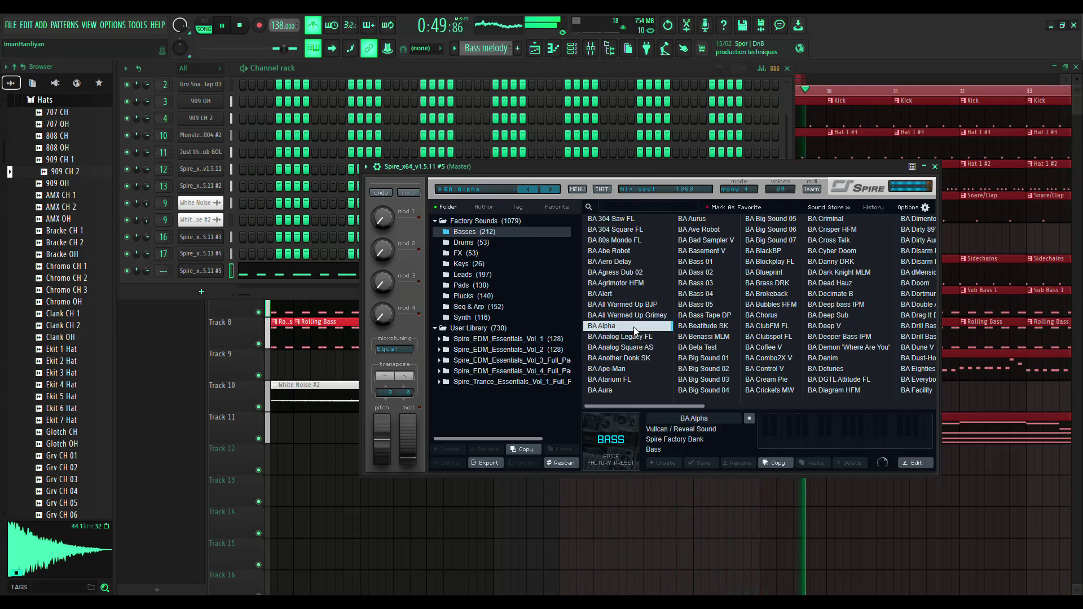
{"action": "left_click", "coordinate": [635, 358]}
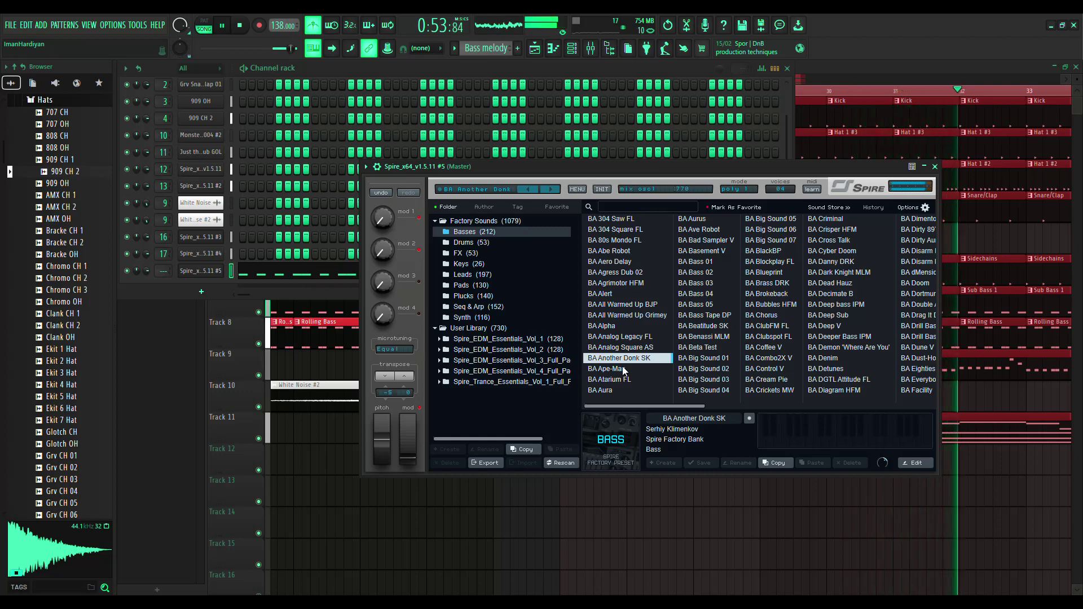
Audition more factory basses, including BA Ape-Man, BA Atarium FL, BA Aura, BA Aurus, BA Ave Robot and BA Bass 01
{"action": "left_click", "coordinate": [624, 370]}
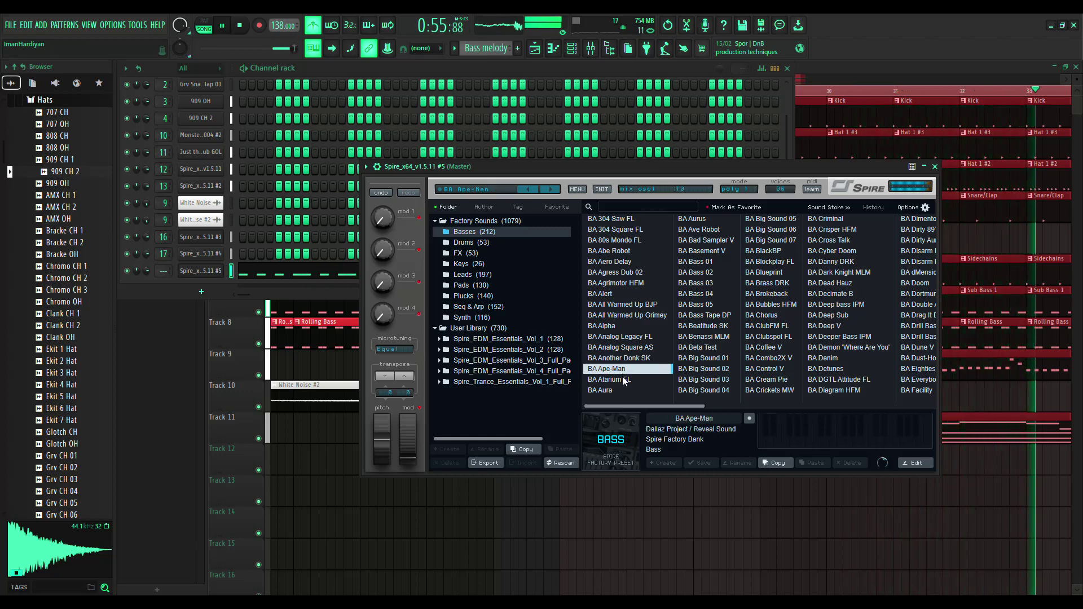
{"action": "left_click", "coordinate": [624, 381]}
{"action": "left_click", "coordinate": [613, 392]}
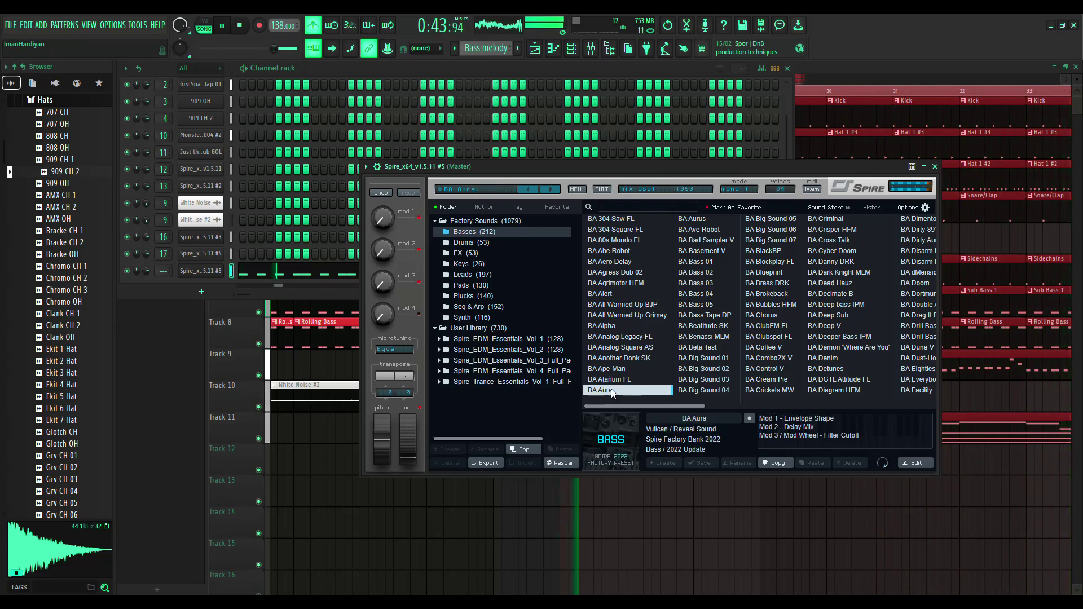
{"action": "left_click", "coordinate": [706, 220]}
{"action": "left_click", "coordinate": [701, 231]}
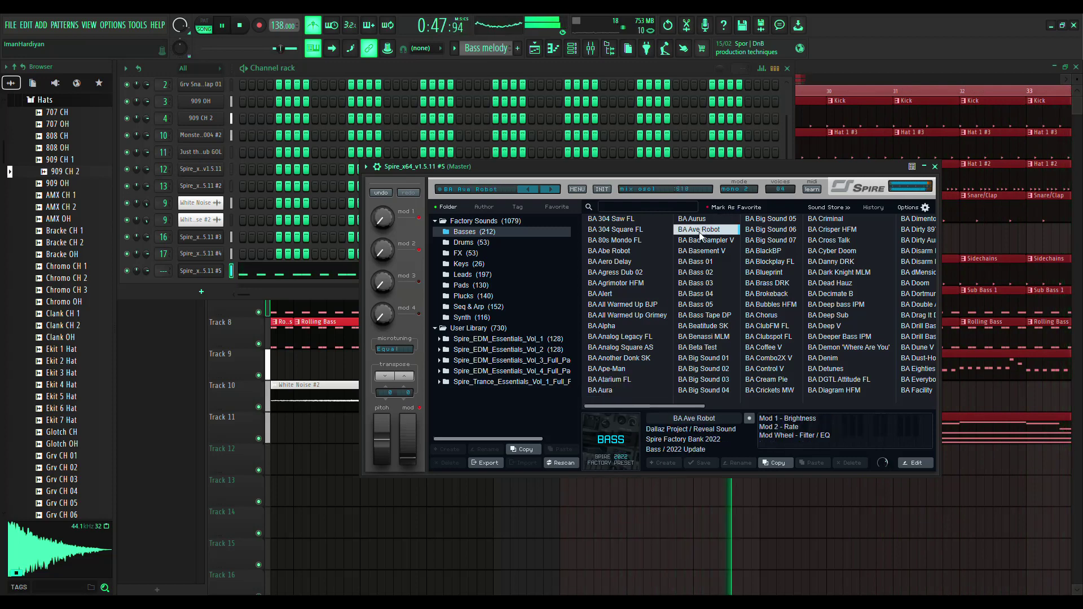
{"action": "left_click", "coordinate": [703, 263]}
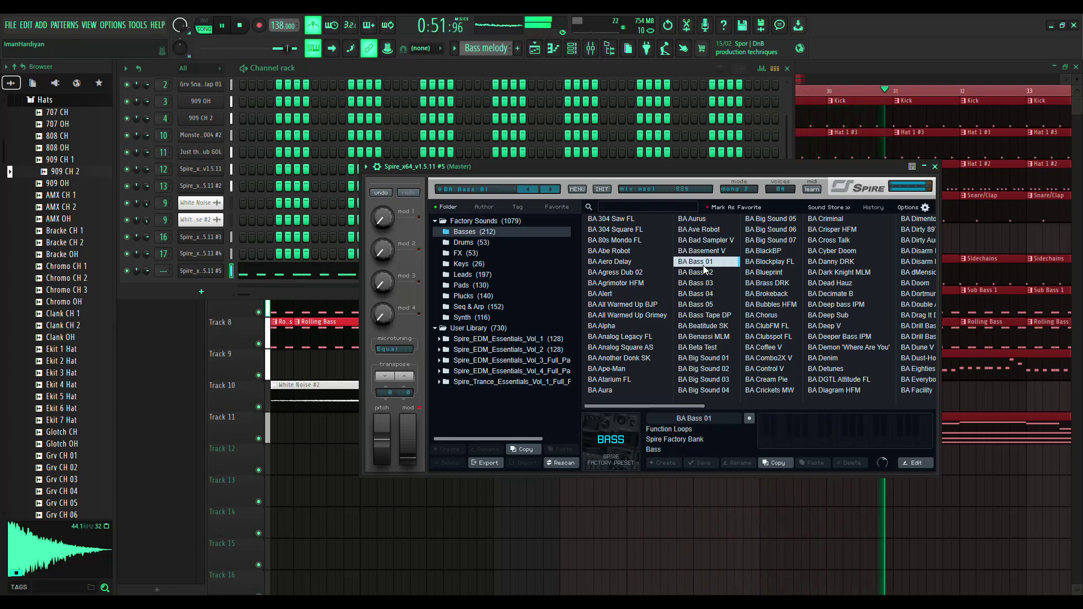
{"action": "left_click", "coordinate": [700, 280]}
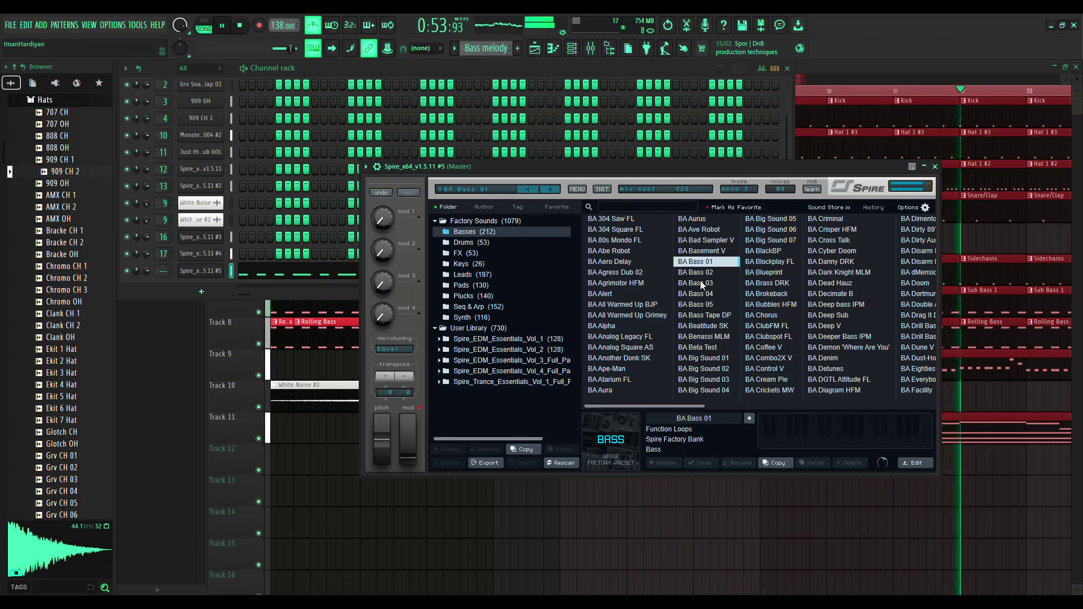
Compare BA All Warmed Up Grimey with BA All Warmed Up BJP and load the BJP preset for the bass melody
{"action": "left_click", "coordinate": [613, 317]}
{"action": "left_click", "coordinate": [619, 307]}
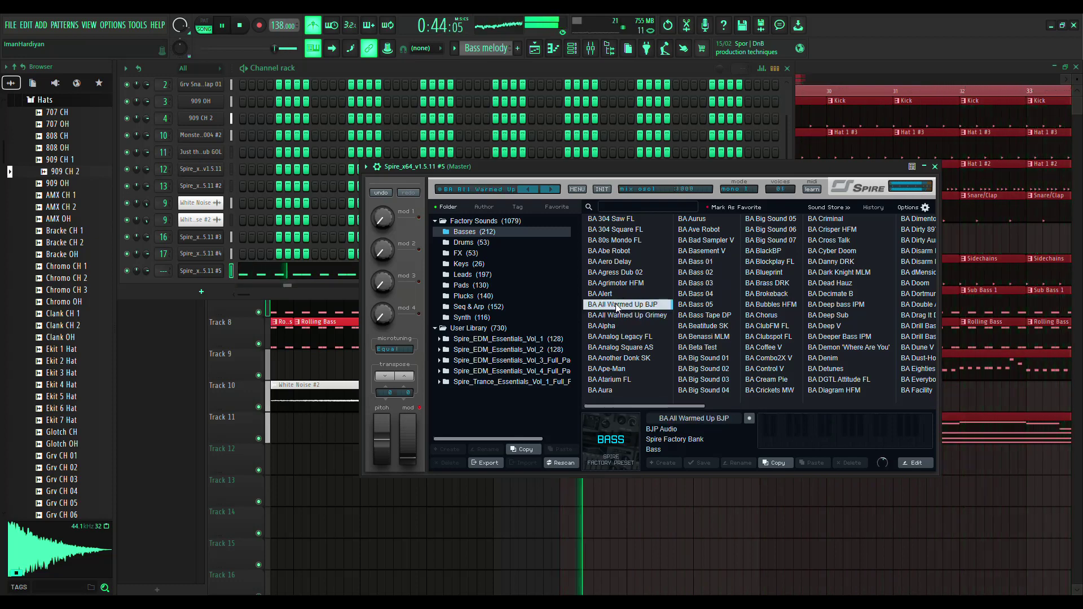
{"action": "left_click", "coordinate": [616, 315]}
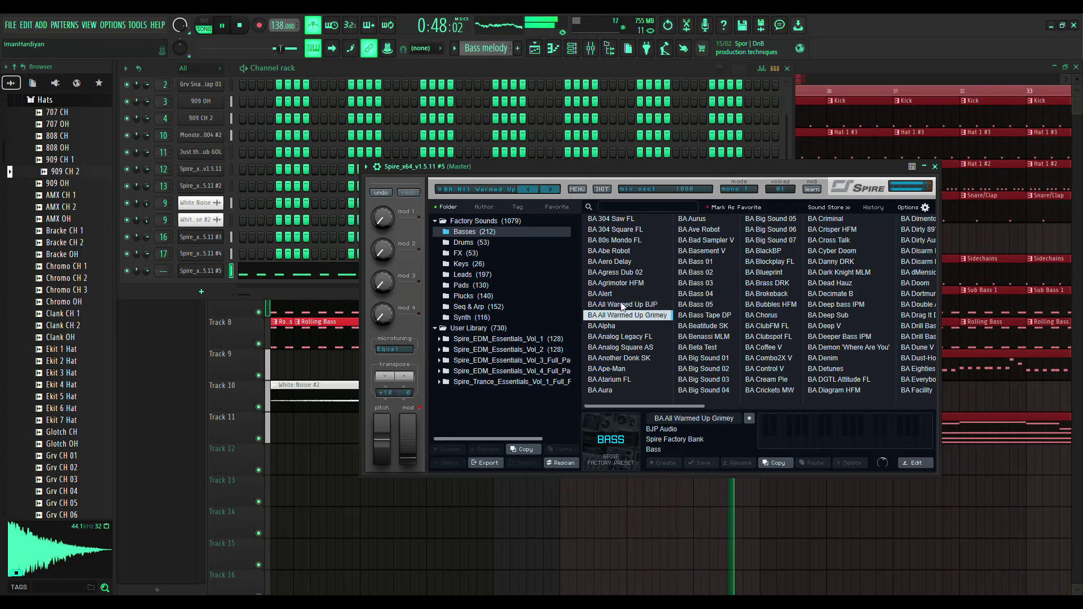
{"action": "left_click", "coordinate": [623, 307]}
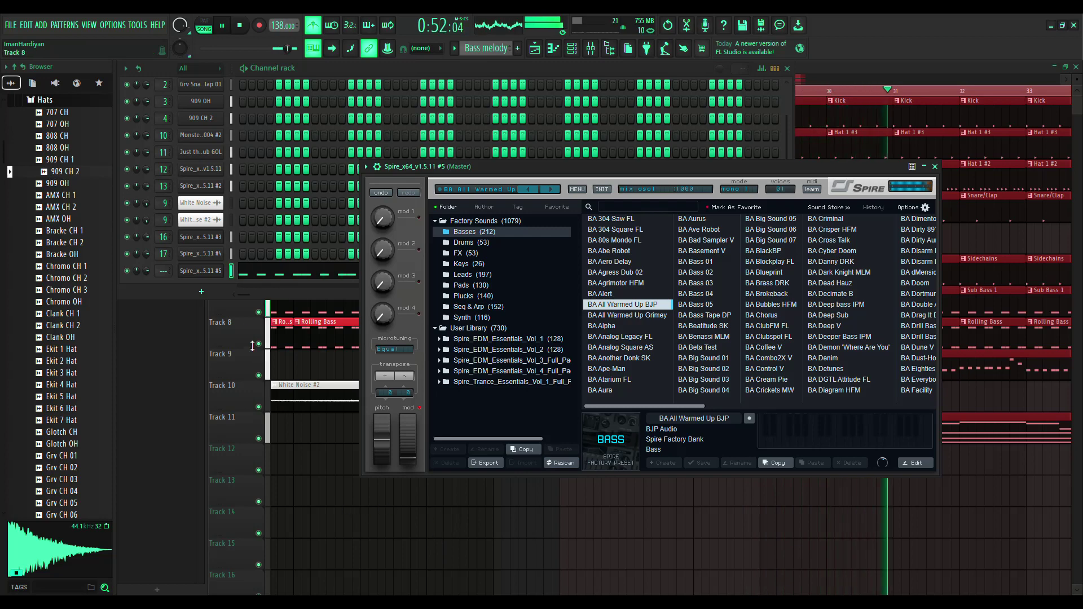
Move the Spire #5 channel up to directly below Spire #2 and route it to mixer track 14
{"action": "left_click", "coordinate": [230, 273]}
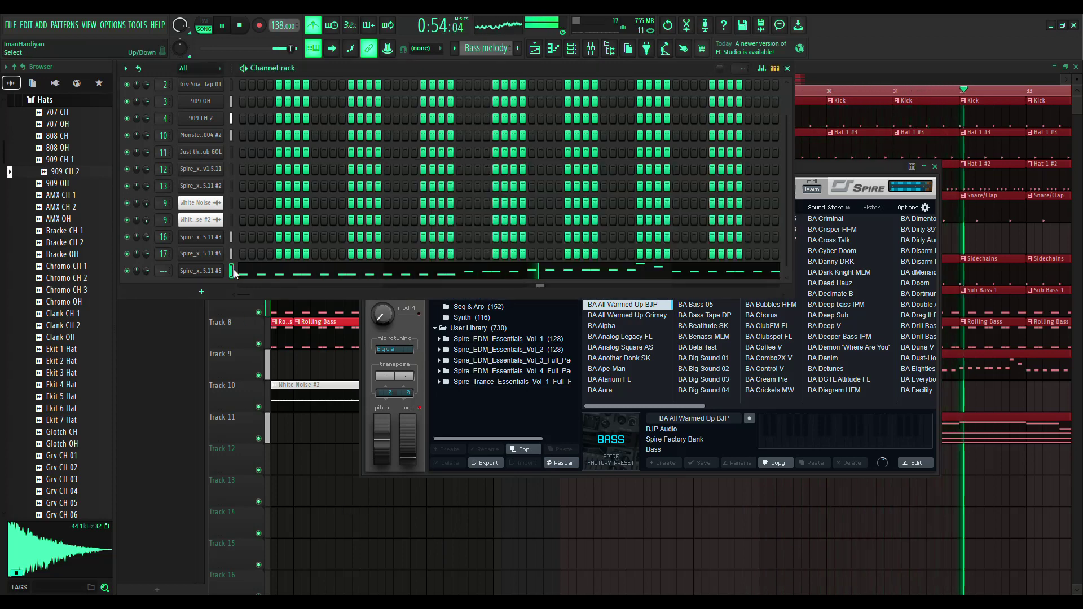
{"action": "key", "text": "alt+Up"}
{"action": "key", "text": "alt+Up"}
{"action": "key", "text": "alt+Up"}
{"action": "key", "text": "alt+Up"}
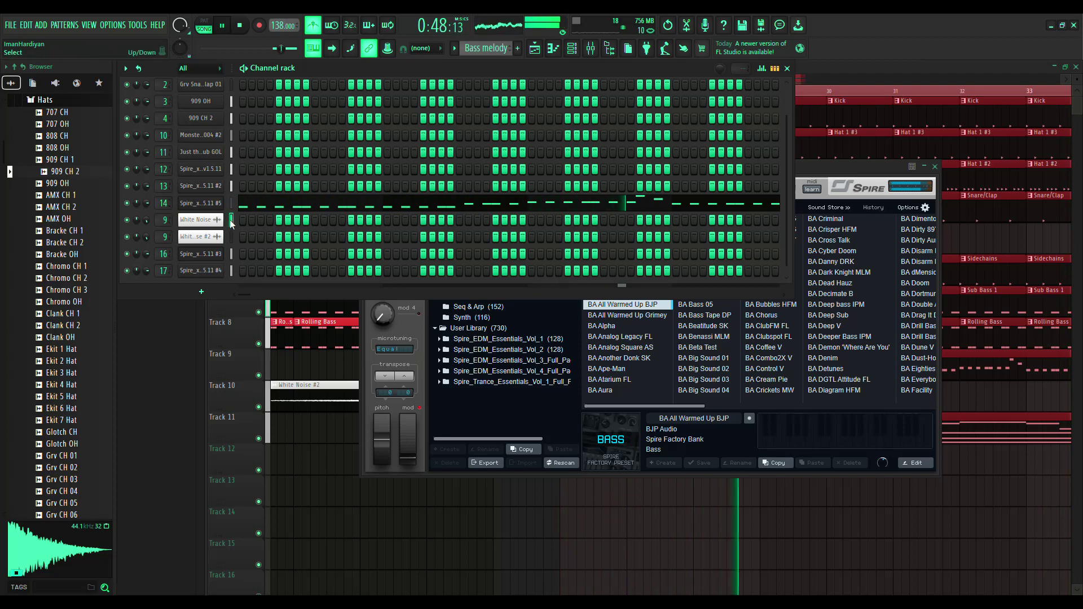
Move the White Noise channel up to directly below 909 CH 2
{"action": "key", "text": "alt+Up"}
{"action": "key", "text": "alt+Up"}
{"action": "key", "text": "alt+Up"}
{"action": "key", "text": "alt+Up"}
{"action": "key", "text": "alt+Up"}
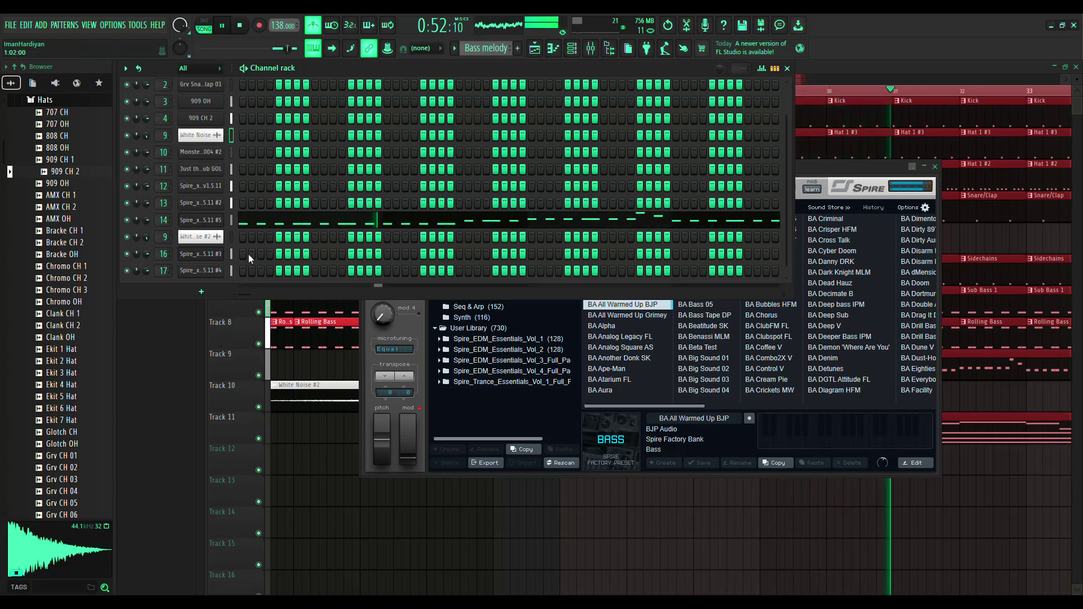
Move the White Noise #2 channel up to directly below the first White Noise channel
{"action": "key", "text": "alt+Up"}
{"action": "key", "text": "alt+Up"}
{"action": "key", "text": "alt+Up"}
{"action": "key", "text": "alt+Up"}
{"action": "key", "text": "alt+Up"}
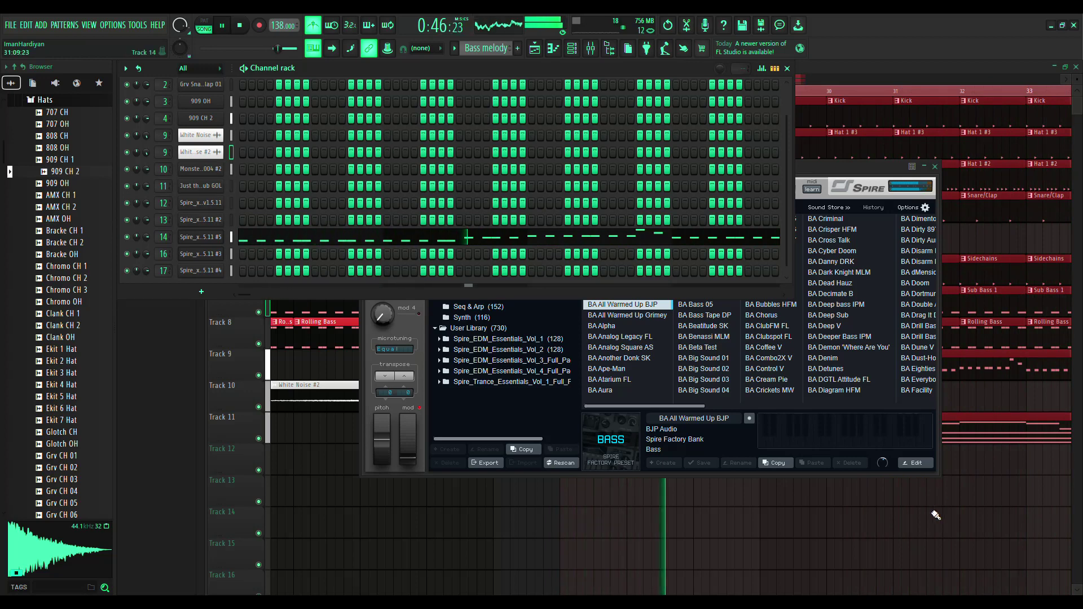
Close the open windows, show the mixer, and name insert 1 Kick with a blue colour
{"action": "key", "text": "F12"}
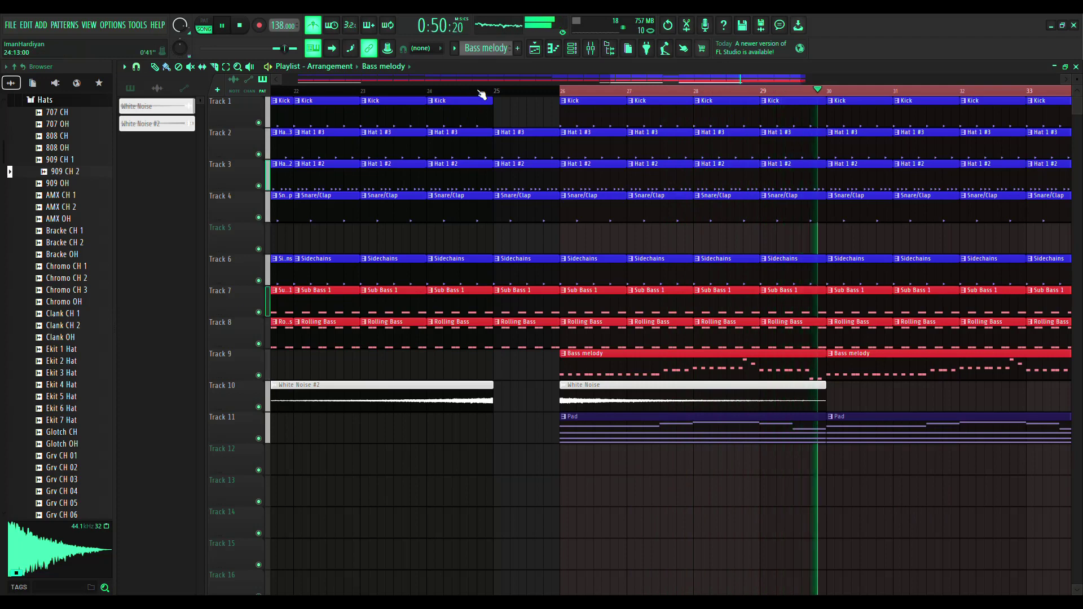
{"action": "scroll", "coordinate": [481, 93], "scroll_direction": "down", "scroll_amount": 5}
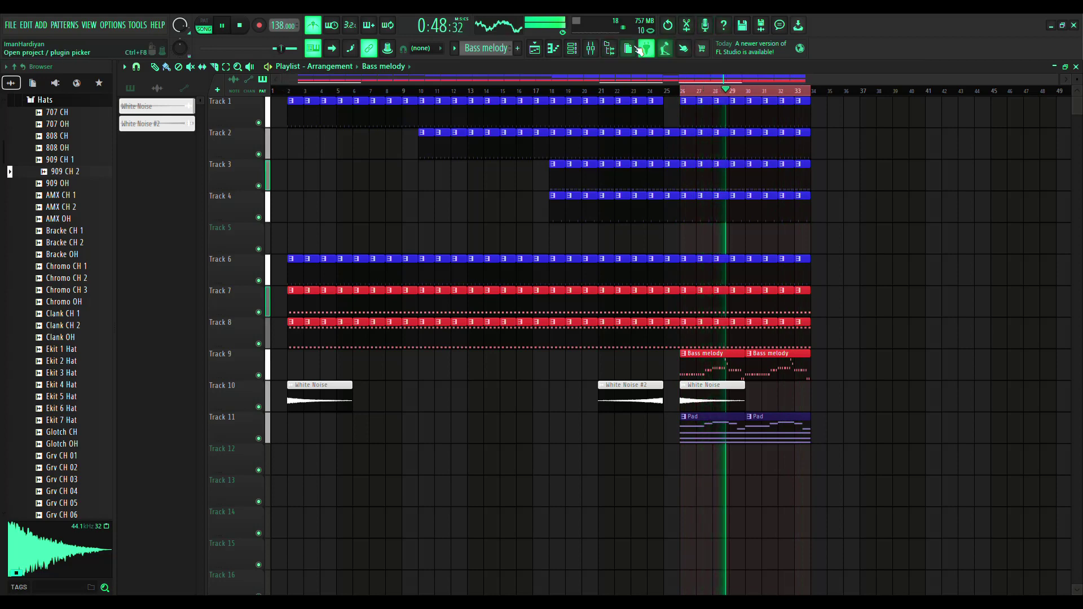
{"action": "key", "text": "F9"}
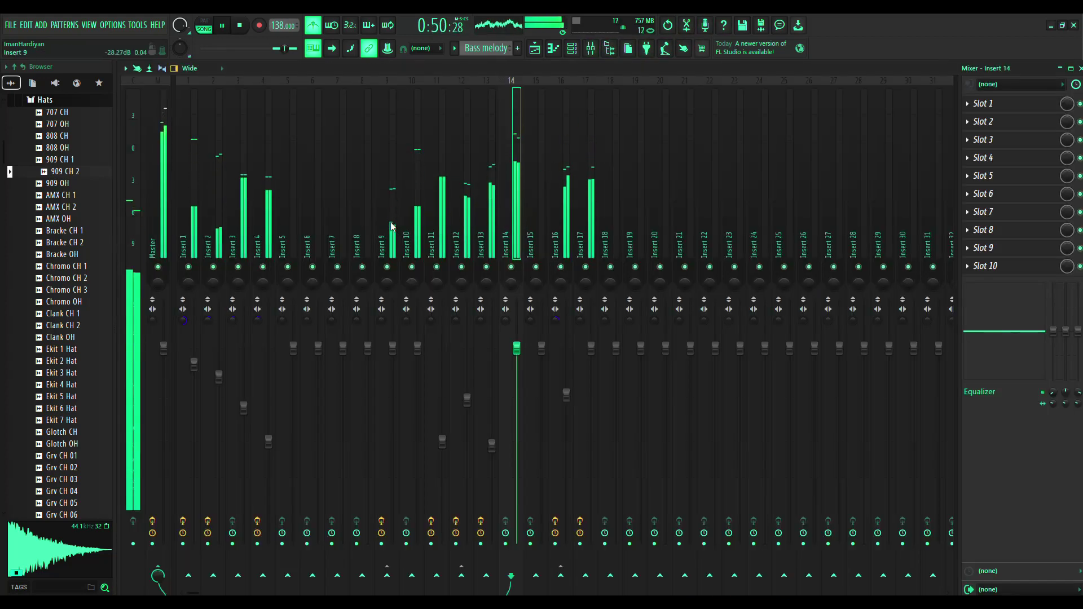
{"action": "left_click", "coordinate": [192, 161]}
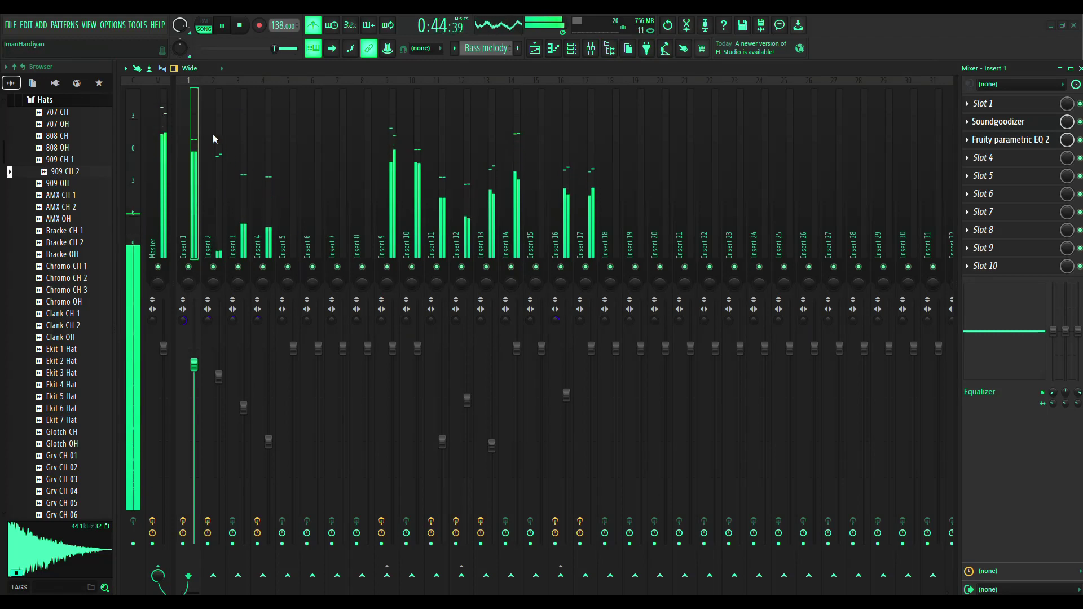
{"action": "key", "text": "ctrl+l"}
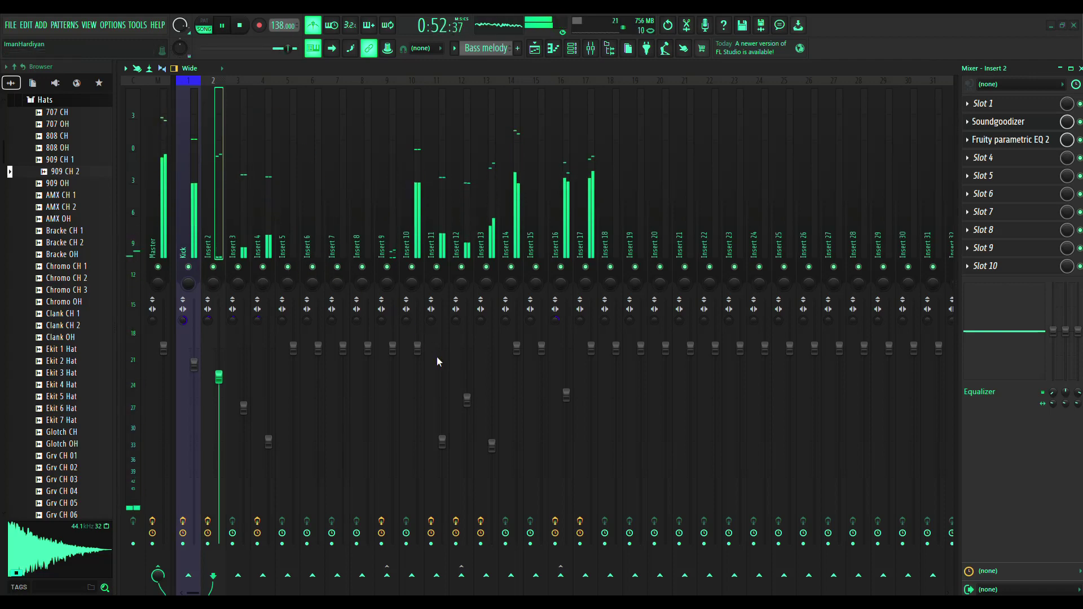
Name insert 2 Snare and insert 3 Open Hat in the same blue, and turn off the metronome
{"action": "key", "text": "ctrl+l"}
{"action": "left_click", "coordinate": [313, 25]}
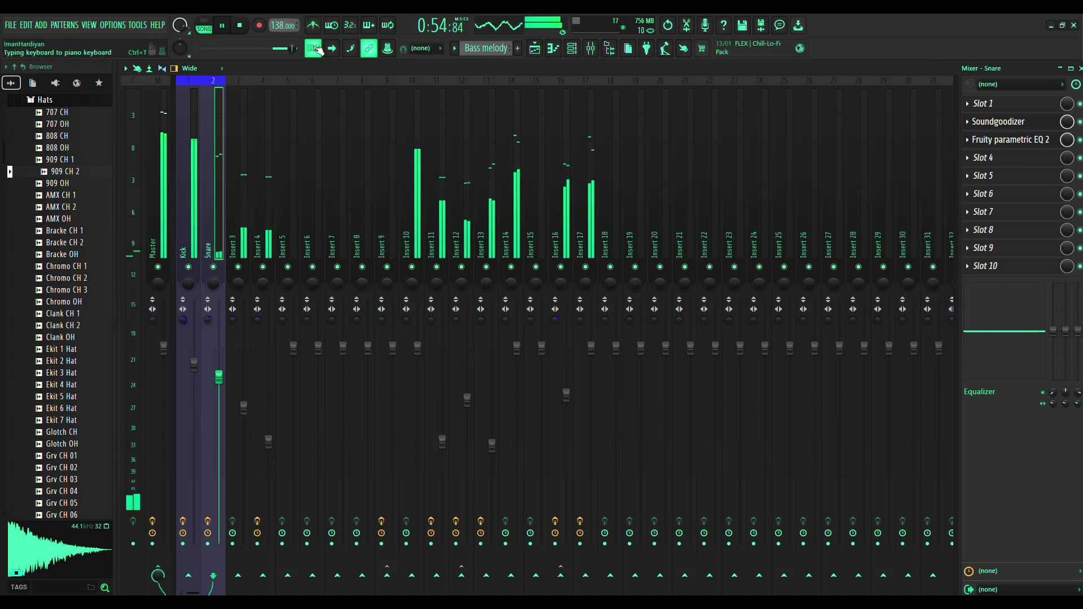
{"action": "left_click", "coordinate": [243, 140]}
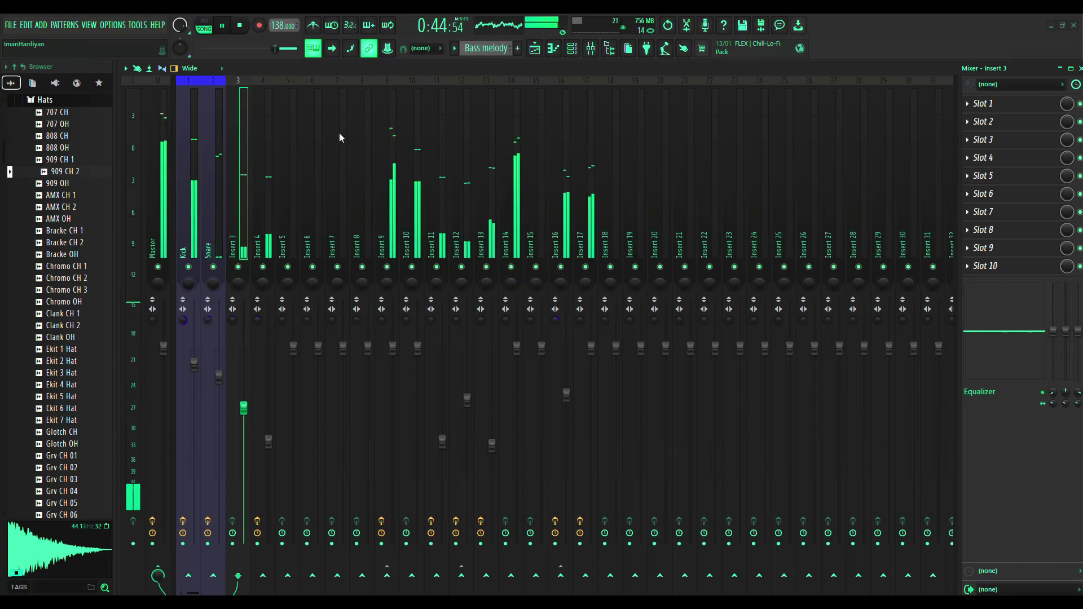
On mixer insert 14, add Fruity delay 2 in slot 3 with ping-pong feedback and 50% dry level, and Soundgoodizer in slot 2
{"action": "left_click", "coordinate": [516, 146]}
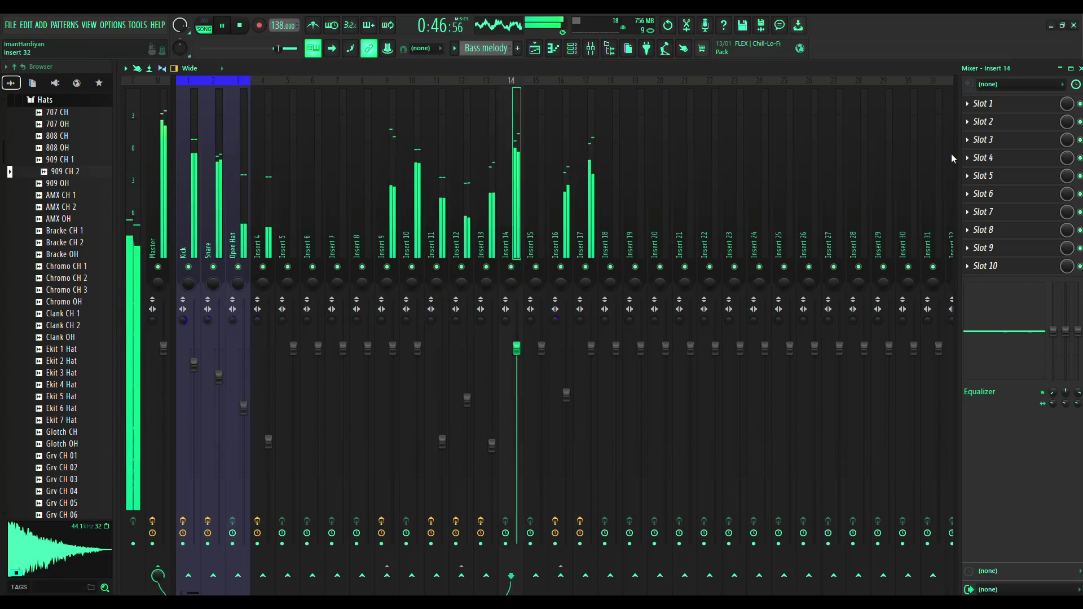
{"action": "left_click", "coordinate": [992, 141]}
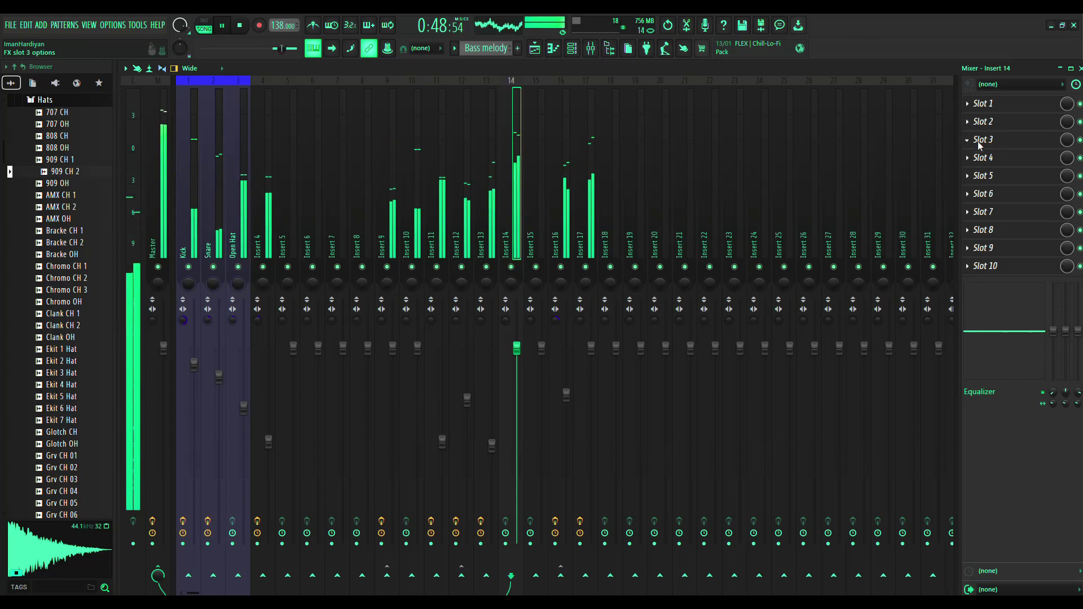
{"action": "left_click", "coordinate": [834, 134]}
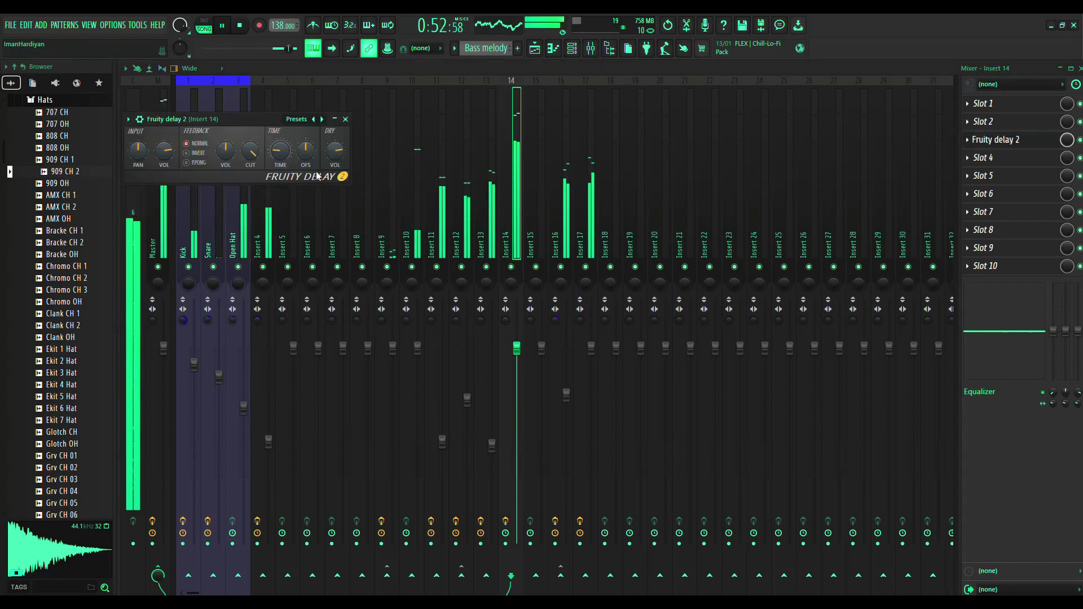
{"action": "mouse_move", "coordinate": [336, 154]}
{"action": "left_mouse_down"}
{"action": "mouse_move", "coordinate": [335, 176]}
{"action": "mouse_move", "coordinate": [336, 160]}
{"action": "left_mouse_up"}
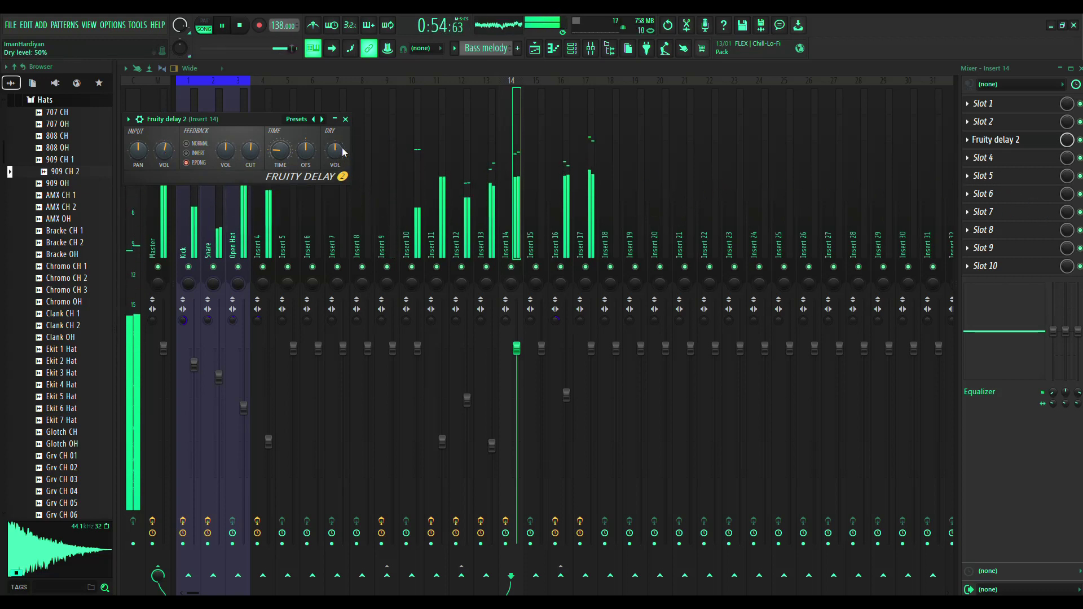
{"action": "left_click", "coordinate": [1014, 140]}
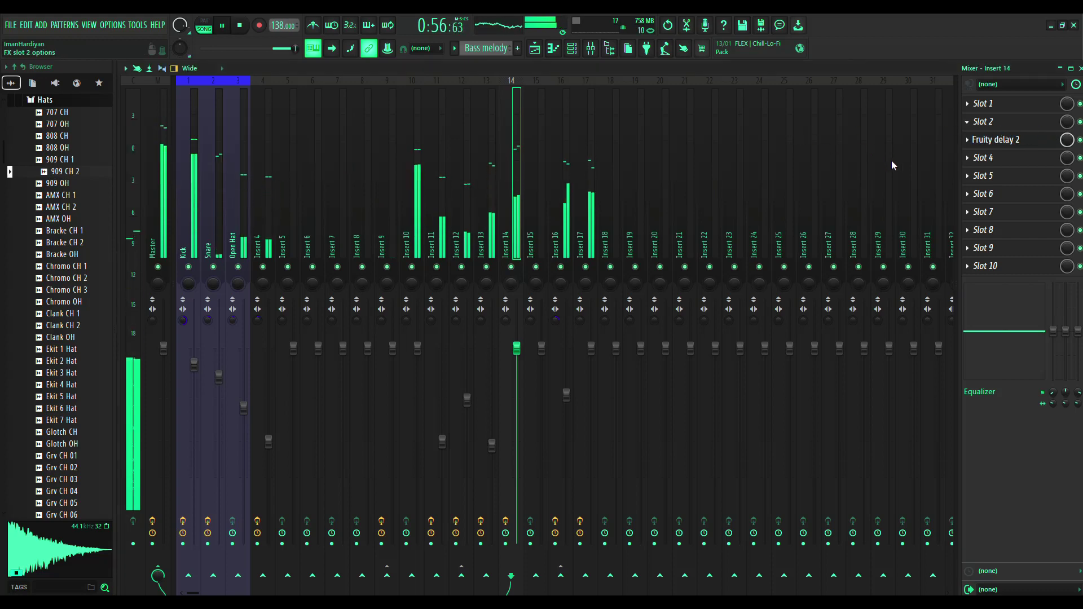
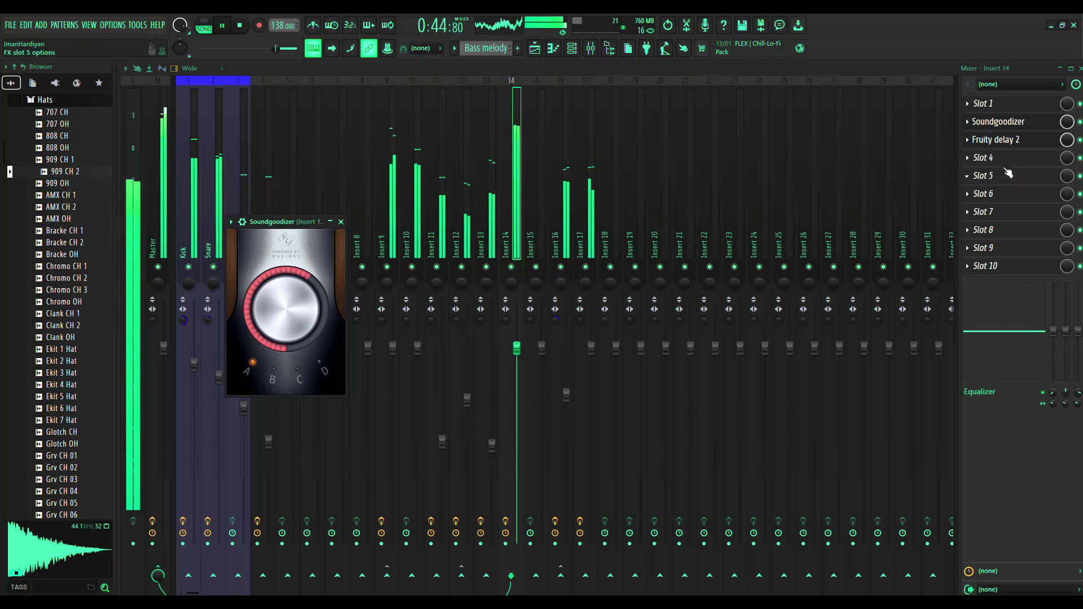
Remove Fruity delay 2 from slot 3 of mixer insert 14 and reduce the Soundgoodizer amount in slot 2
{"action": "left_click", "coordinate": [999, 140]}
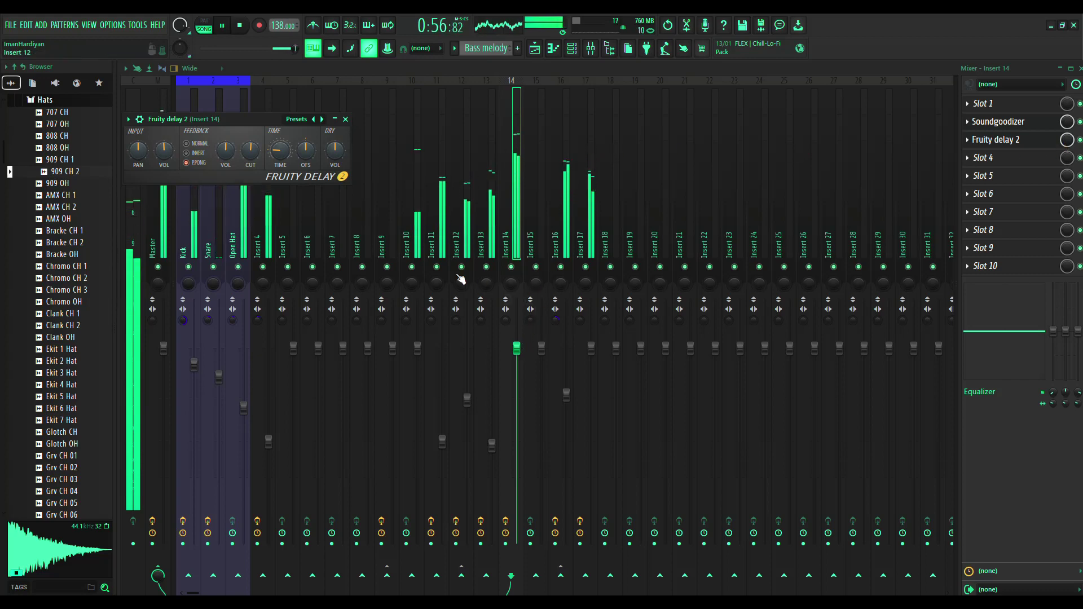
{"action": "left_click", "coordinate": [970, 142]}
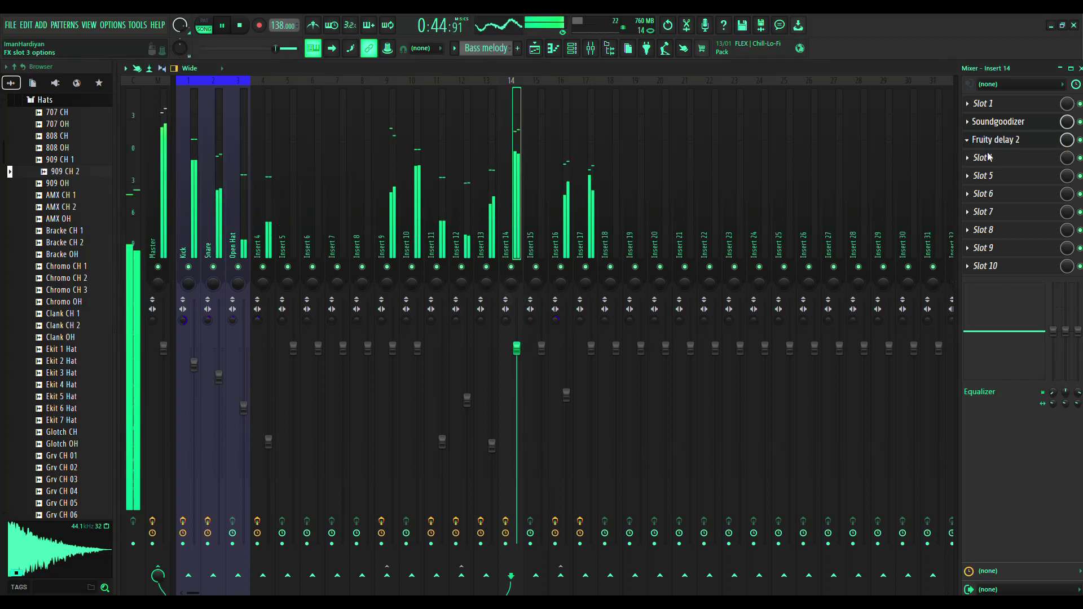
{"action": "left_click", "coordinate": [983, 172]}
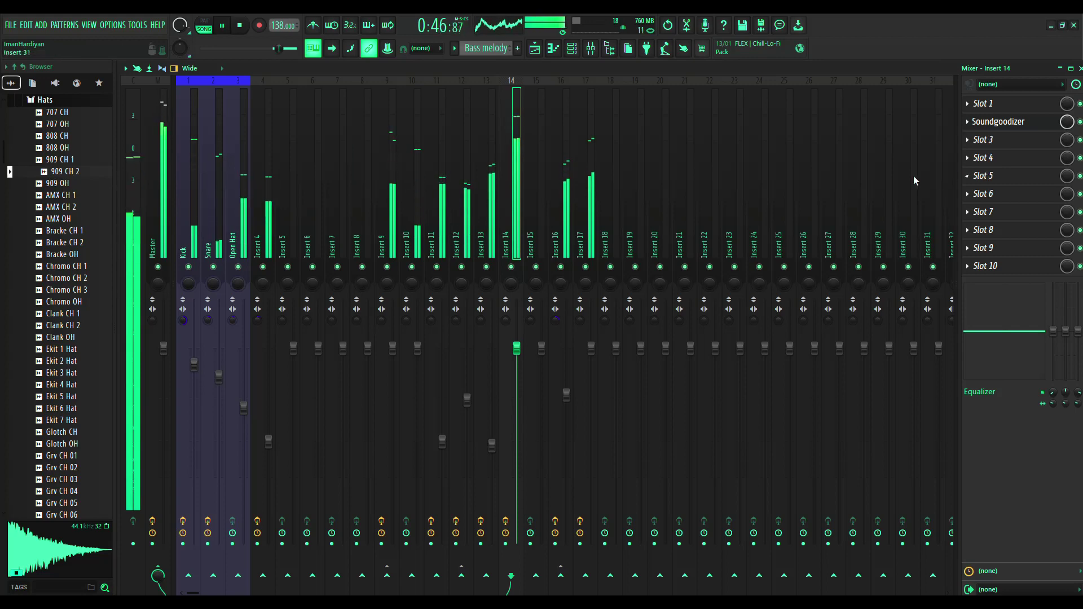
{"action": "left_click", "coordinate": [979, 124]}
{"action": "left_click_drag", "start_coordinate": [293, 337], "coordinate": [286, 316]}
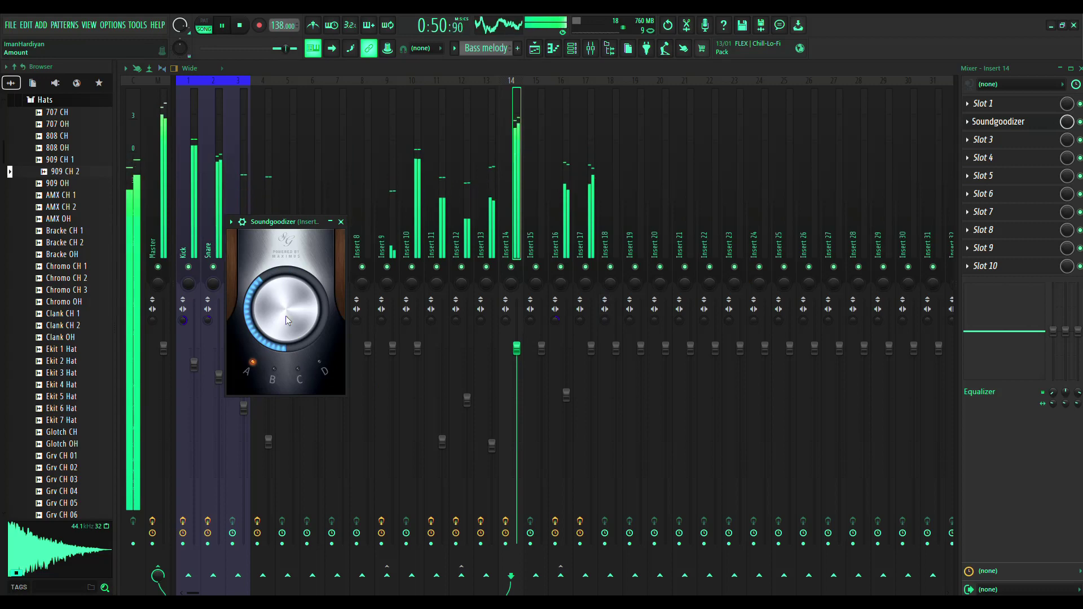
{"action": "key", "text": "Escape"}
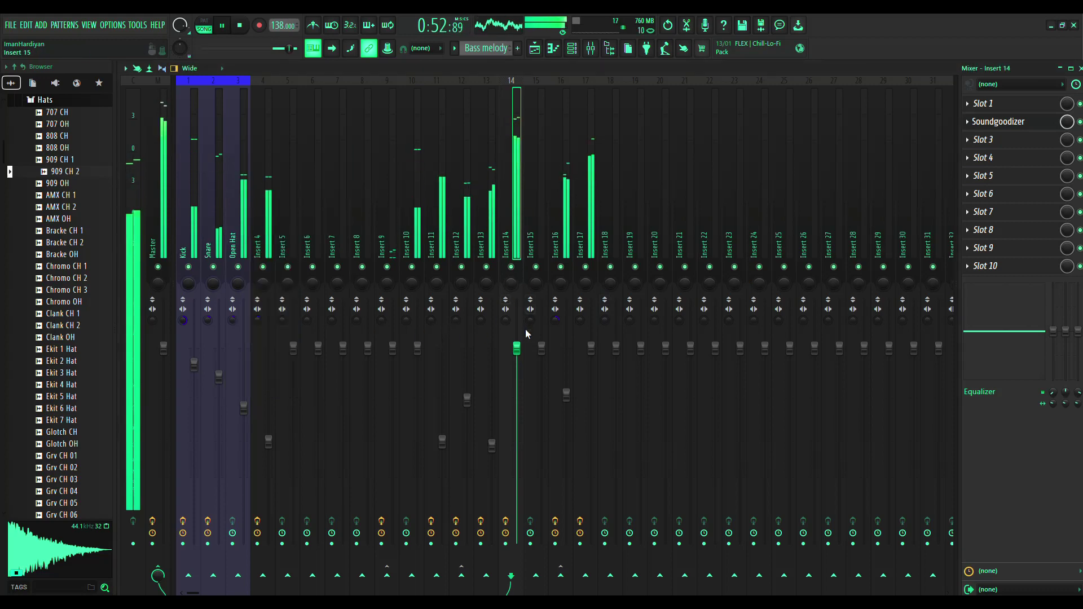
Lower the volume of mixer insert 14 to slightly below -5.2 dB, and select the Master track
{"action": "left_click_drag", "start_coordinate": [517, 348], "coordinate": [517, 391]}
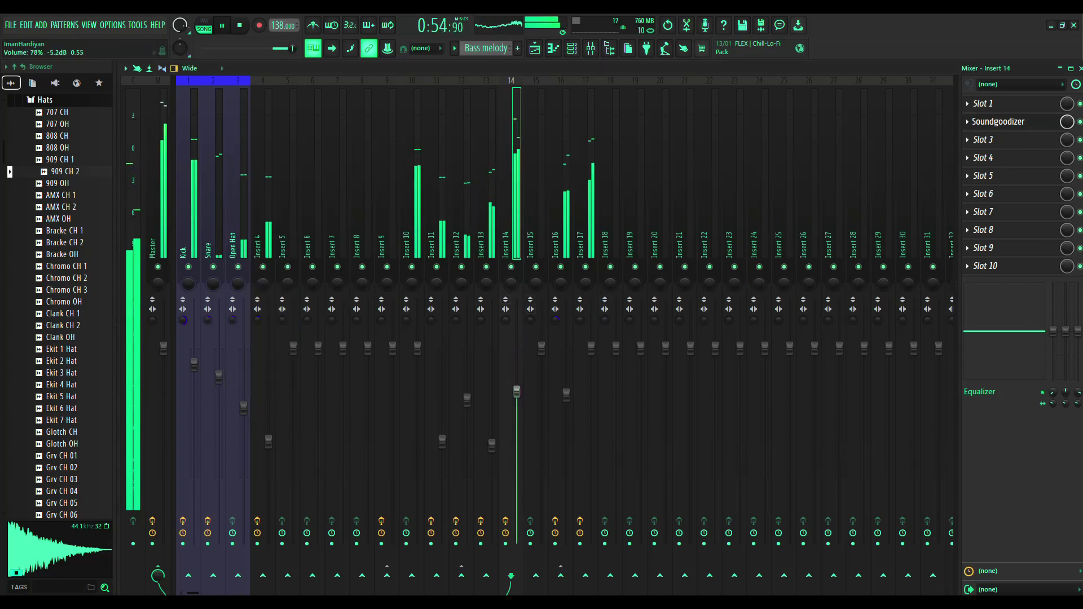
{"action": "left_click_drag", "start_coordinate": [516, 391], "coordinate": [517, 396]}
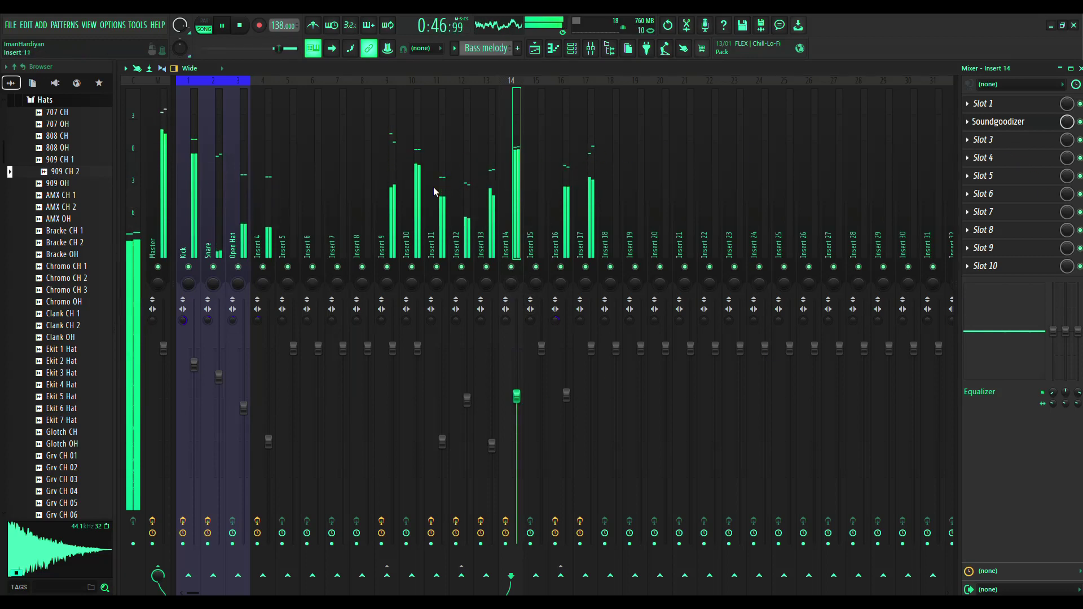
{"action": "left_click", "coordinate": [162, 158]}
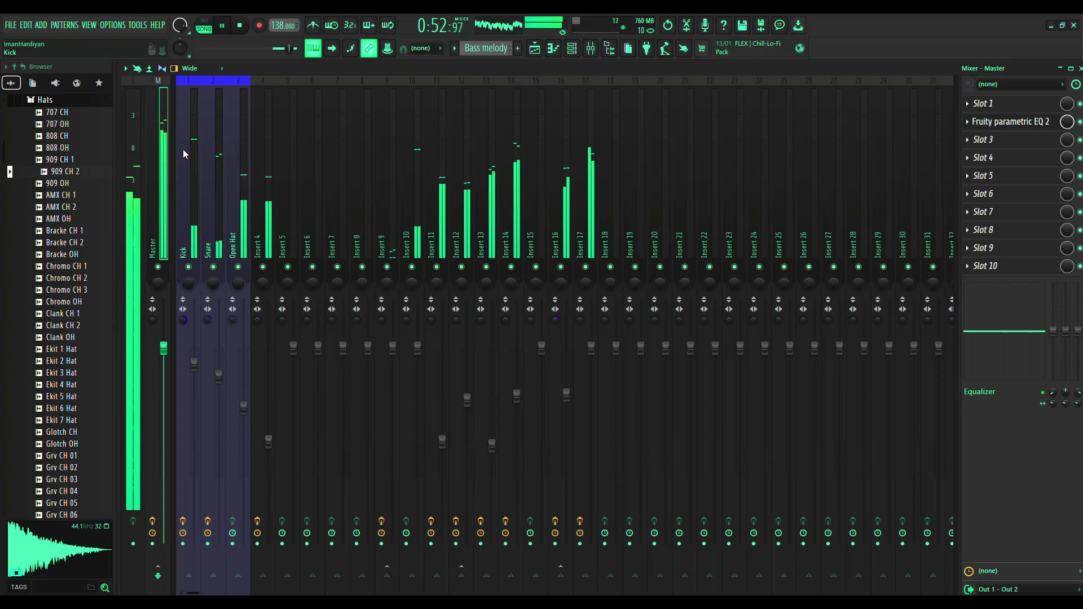
Name mixer insert 4 Close Hat and give it the same blue as the other drum tracks
{"action": "left_click", "coordinate": [269, 158]}
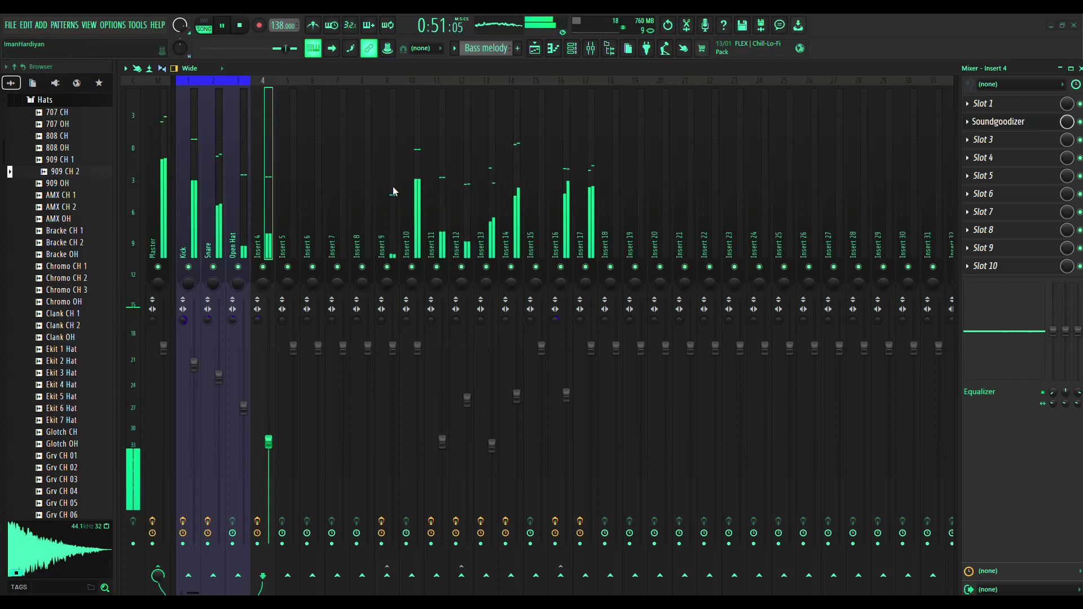
{"action": "key", "text": "Return"}
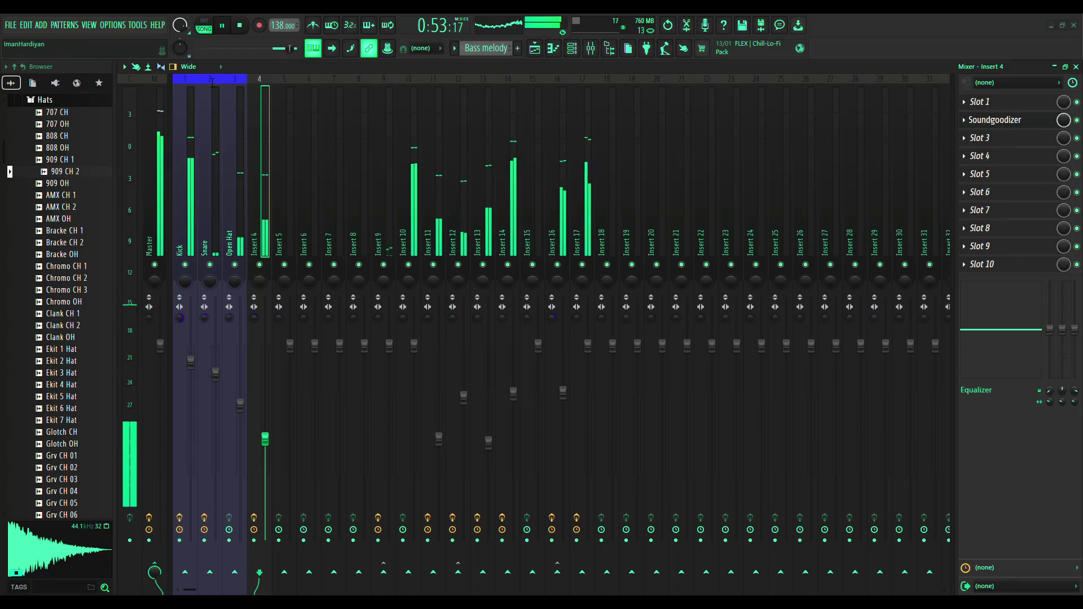
{"action": "key", "text": "Return"}
{"action": "key", "text": "Return"}
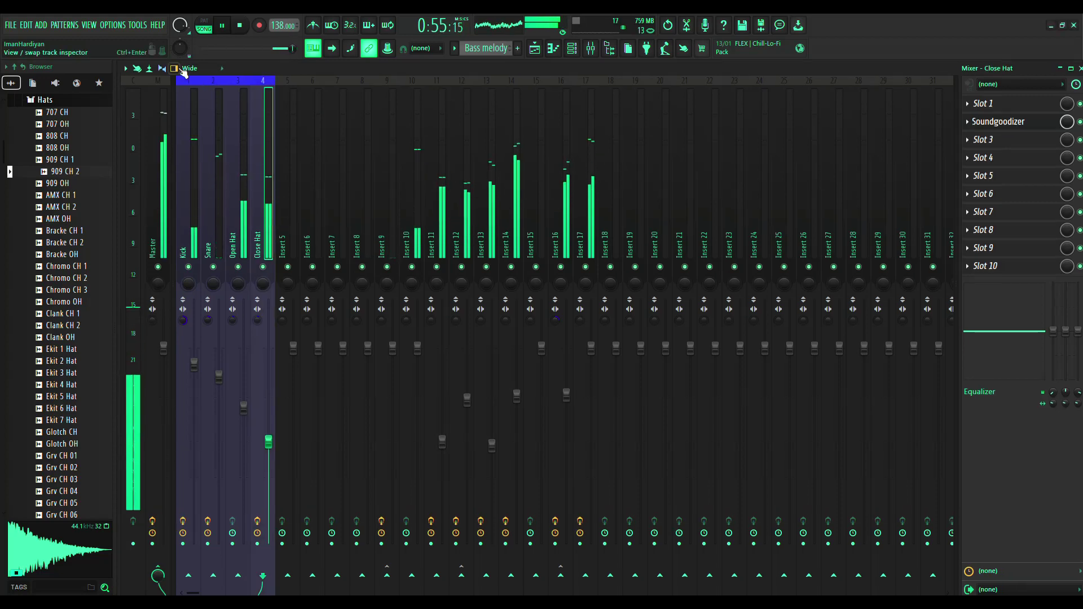
Name mixer insert 9 Noise FX in white and insert 10 Sidechains Kick in blue
{"action": "left_click", "coordinate": [388, 169]}
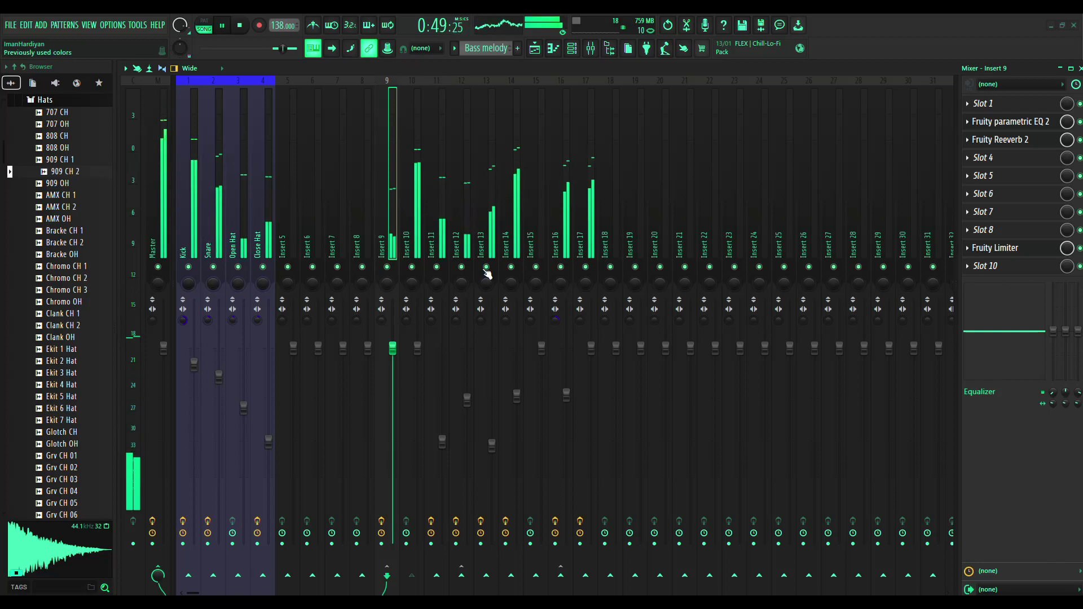
{"action": "key", "text": "Return"}
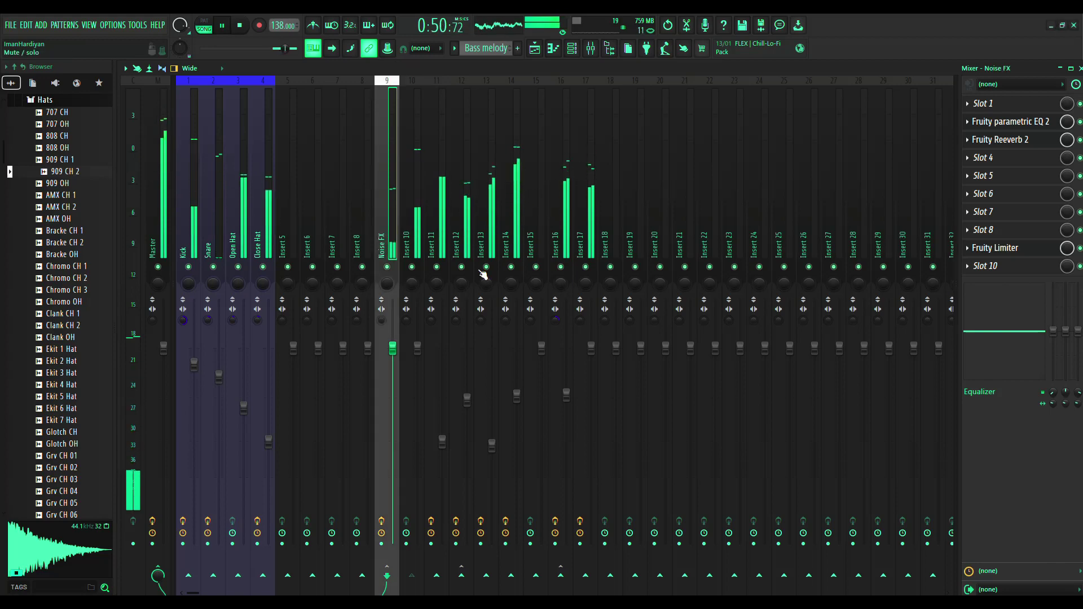
{"action": "left_click", "coordinate": [420, 157]}
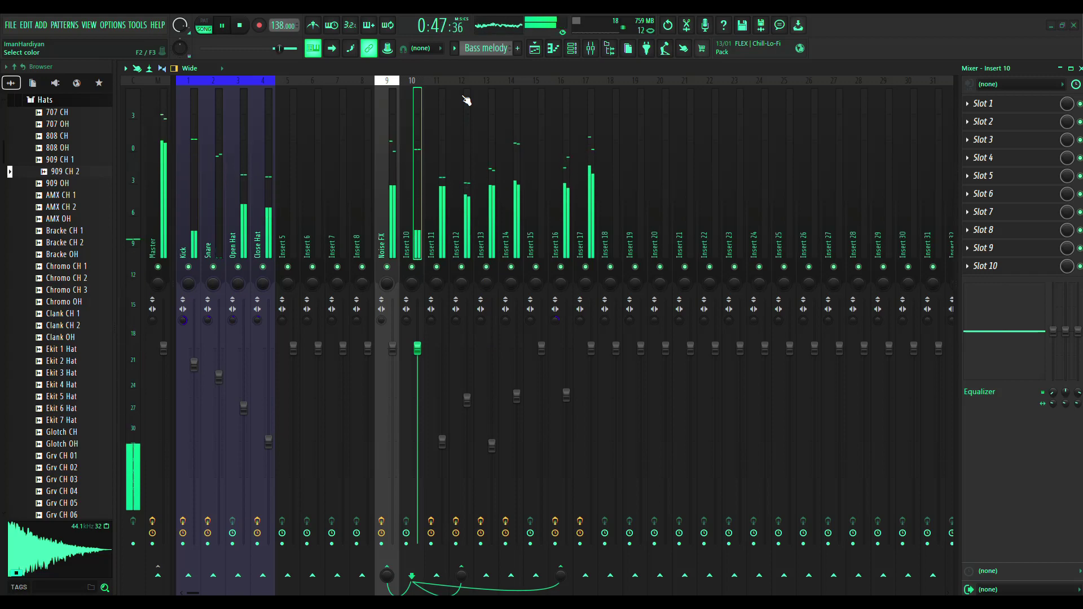
{"action": "left_click", "coordinate": [514, 266]}
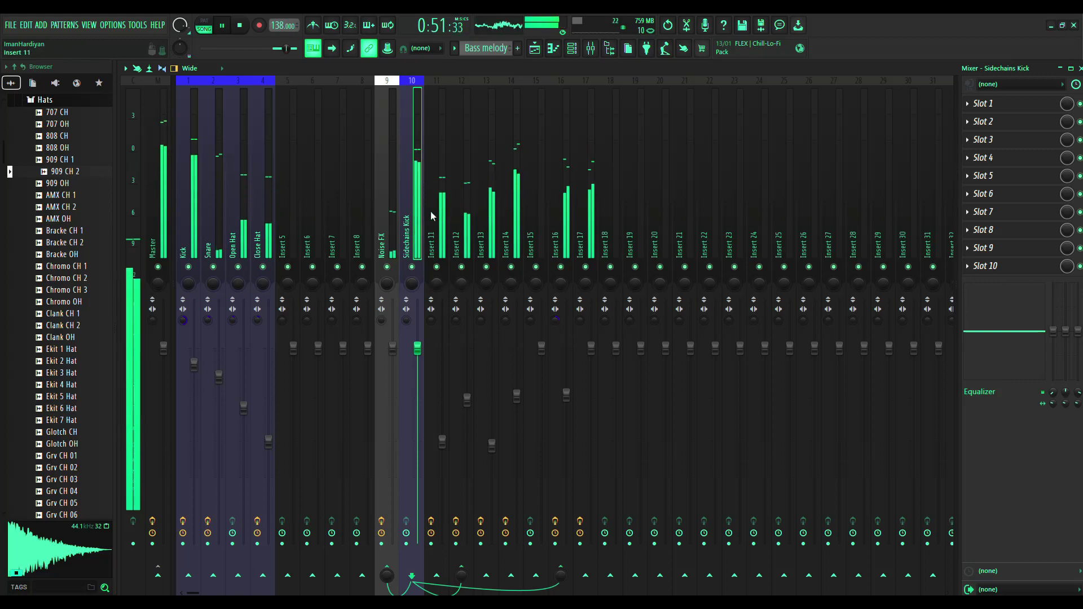
Name mixer inserts 11, 12 and 13 Sub Bass, Bass 1 and Bass 2, and colour them red
{"action": "left_click", "coordinate": [442, 133]}
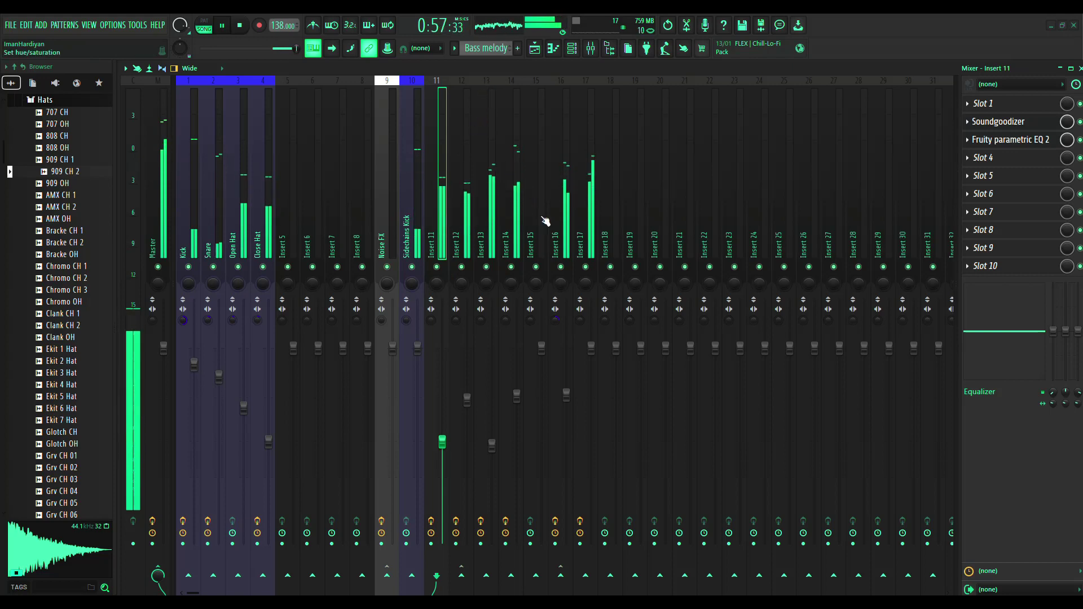
{"action": "left_click", "coordinate": [579, 264]}
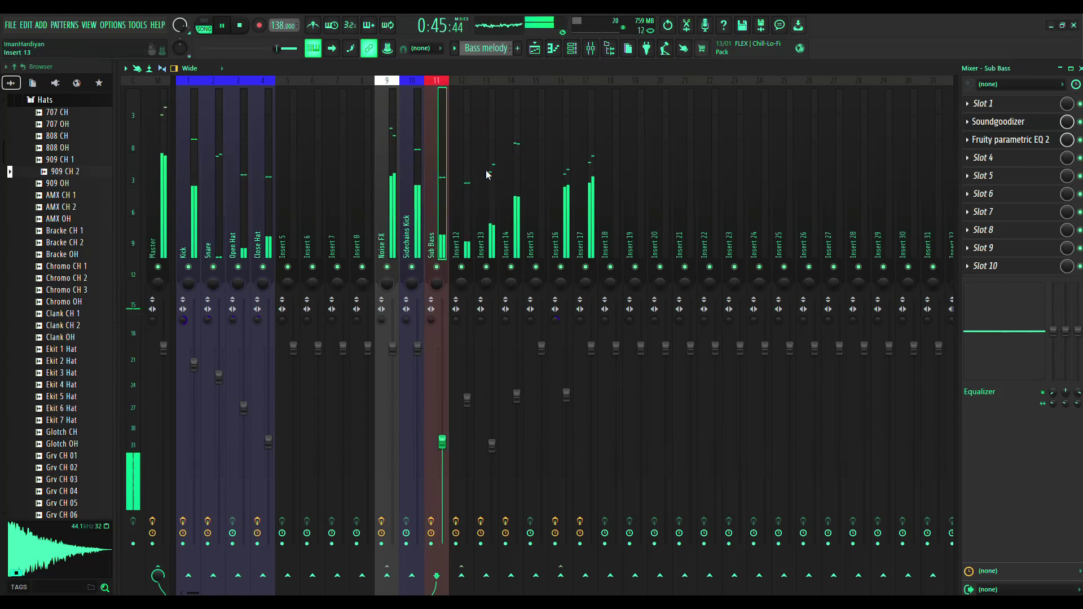
{"action": "left_click", "coordinate": [462, 143]}
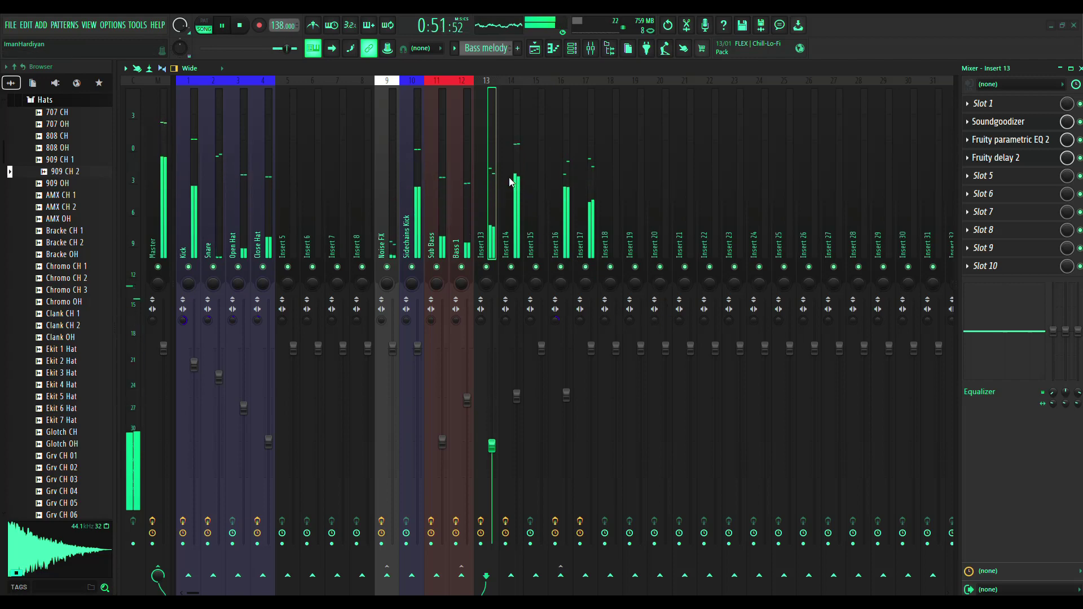
{"action": "key", "text": "ctrl+l"}
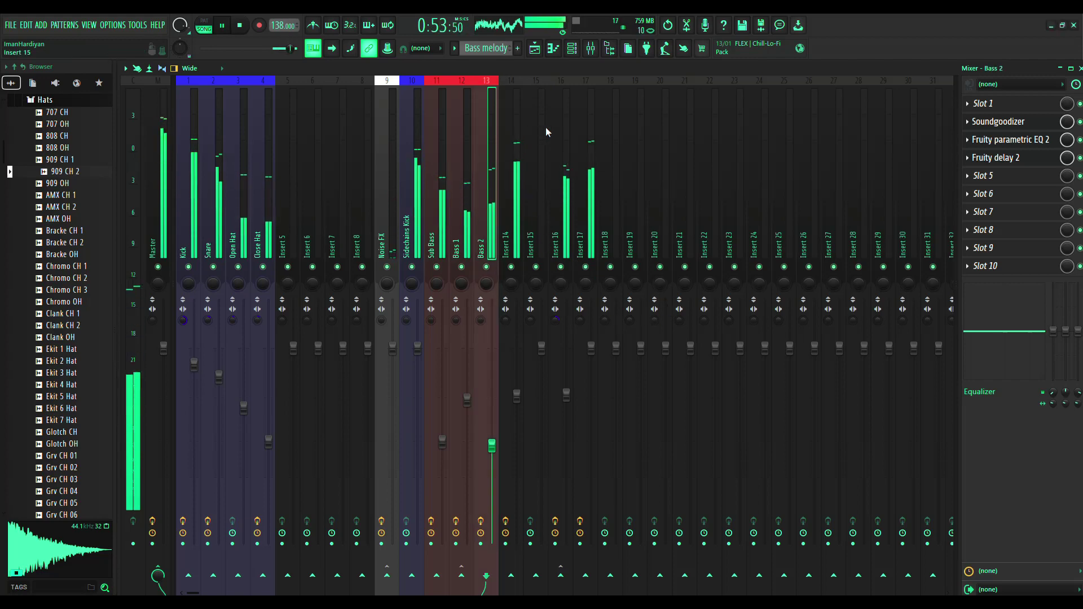
Name inserts 16 and 17 Pad 1 (Gated) and Pad 2 (Sidechained) in dark purple, and insert 14 Bass 3 in red
{"action": "left_click", "coordinate": [563, 135]}
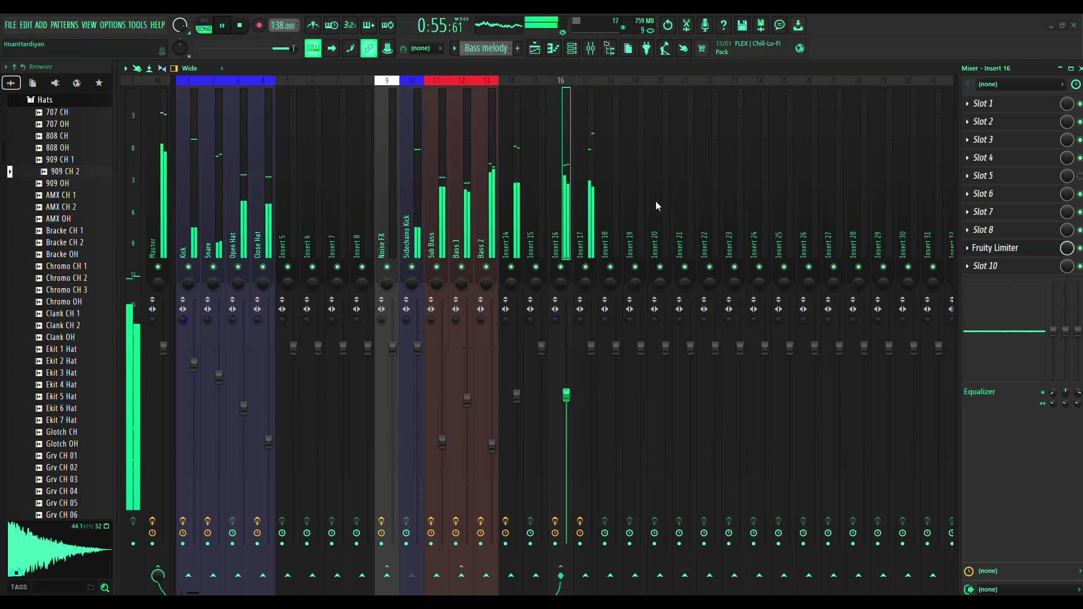
{"action": "left_click", "coordinate": [594, 122]}
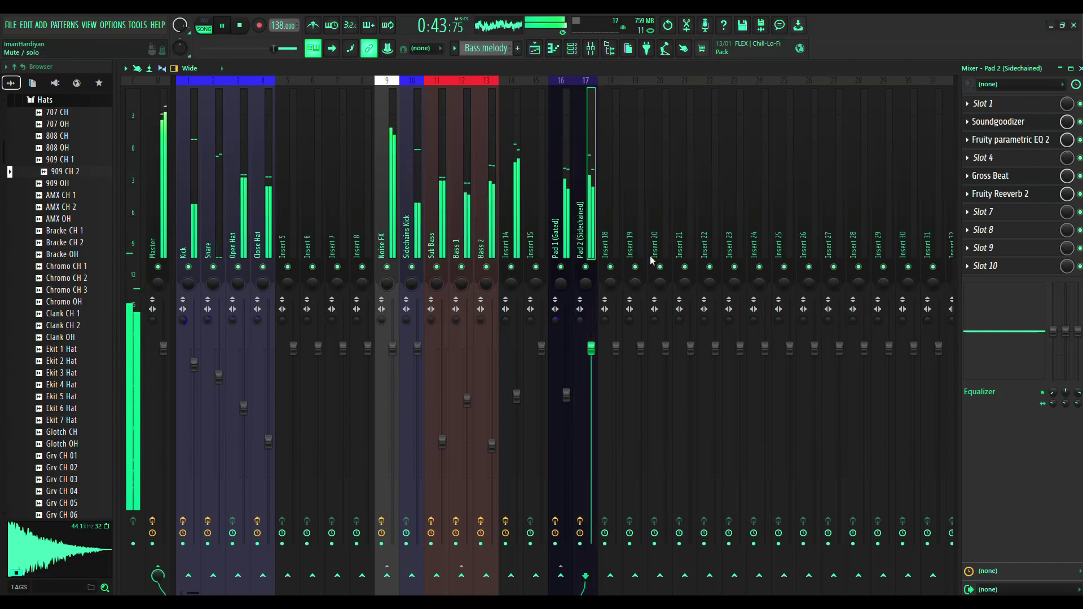
{"action": "left_click", "coordinate": [522, 162]}
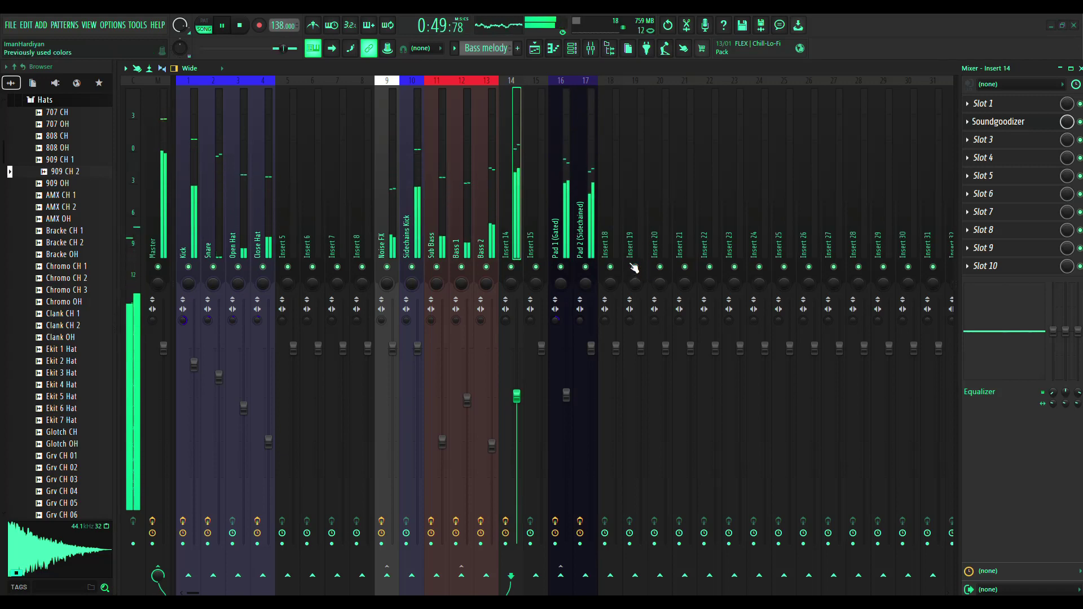
{"action": "key", "text": "ctrl+l"}
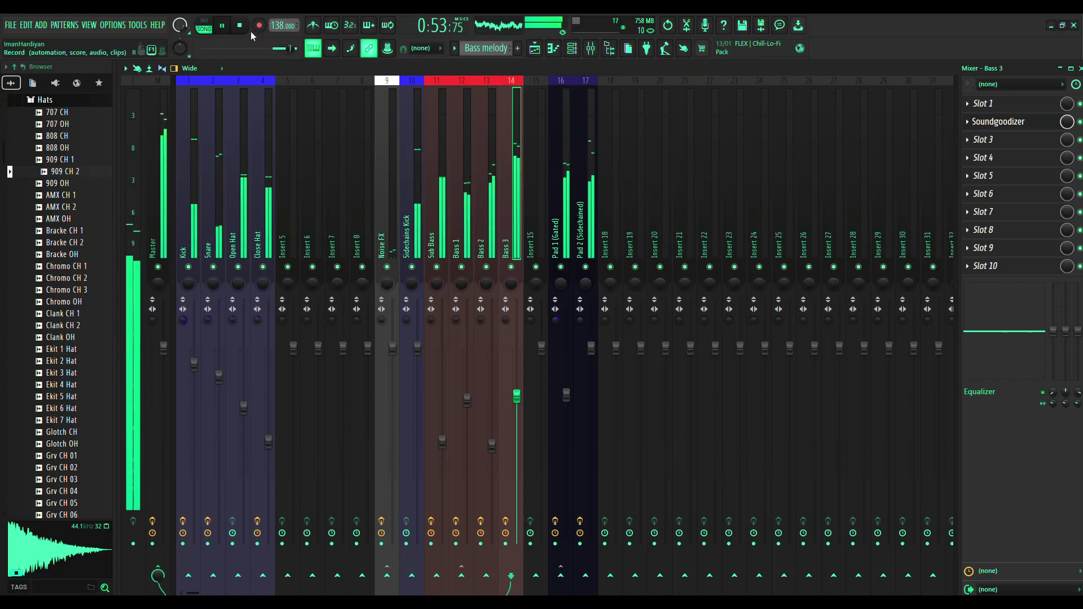
Stop playback, show the playlist, clear its time selection and play the arrangement from the start
{"action": "key", "text": "space"}
{"action": "key", "text": "F5"}
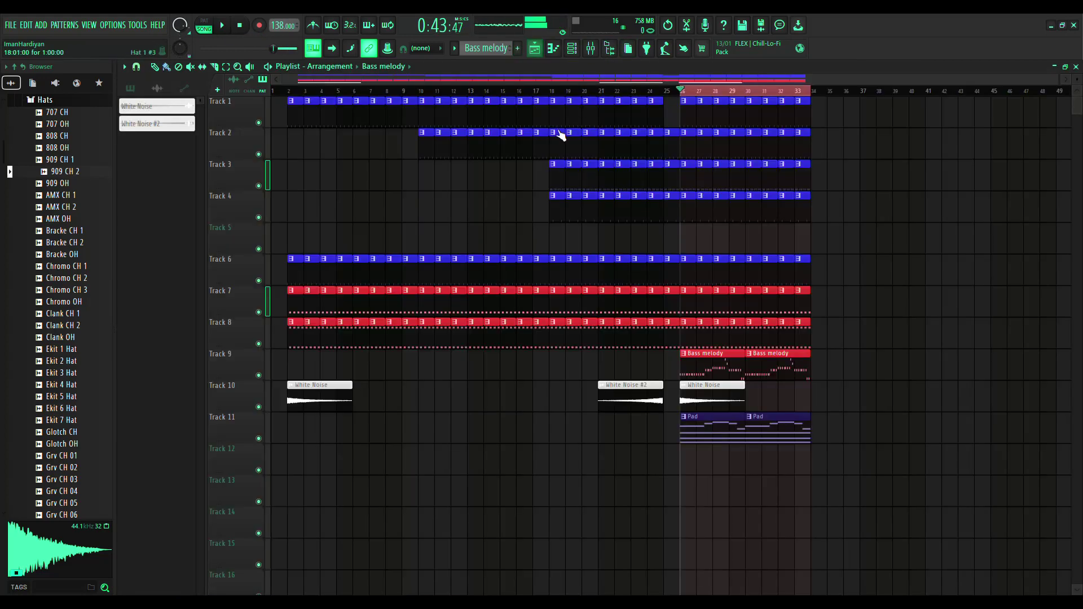
{"action": "double_click", "coordinate": [382, 91]}
{"action": "left_click_drag", "start_coordinate": [382, 92], "coordinate": [92, 104]}
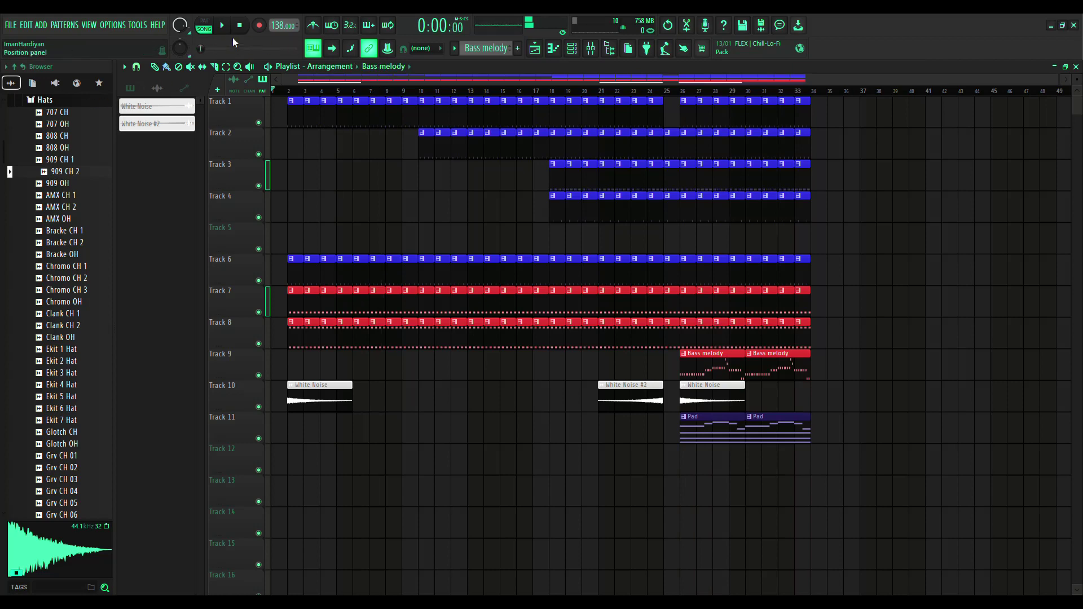
{"action": "key", "text": "space"}
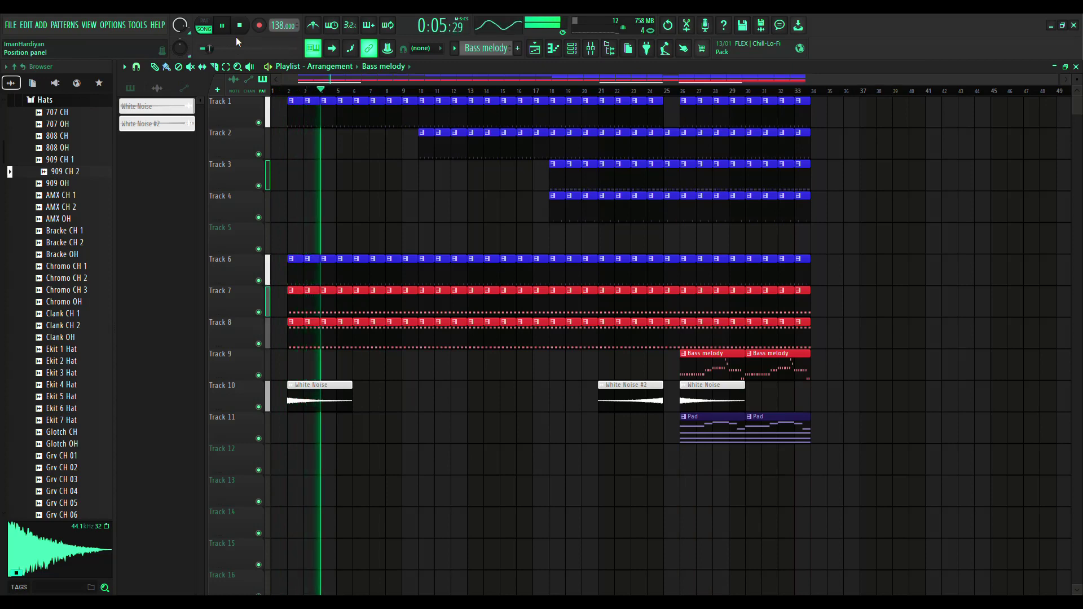
Show the mixer and resize it and the playlist so the playlist sits directly above a shorter mixer
{"action": "key", "text": "F9"}
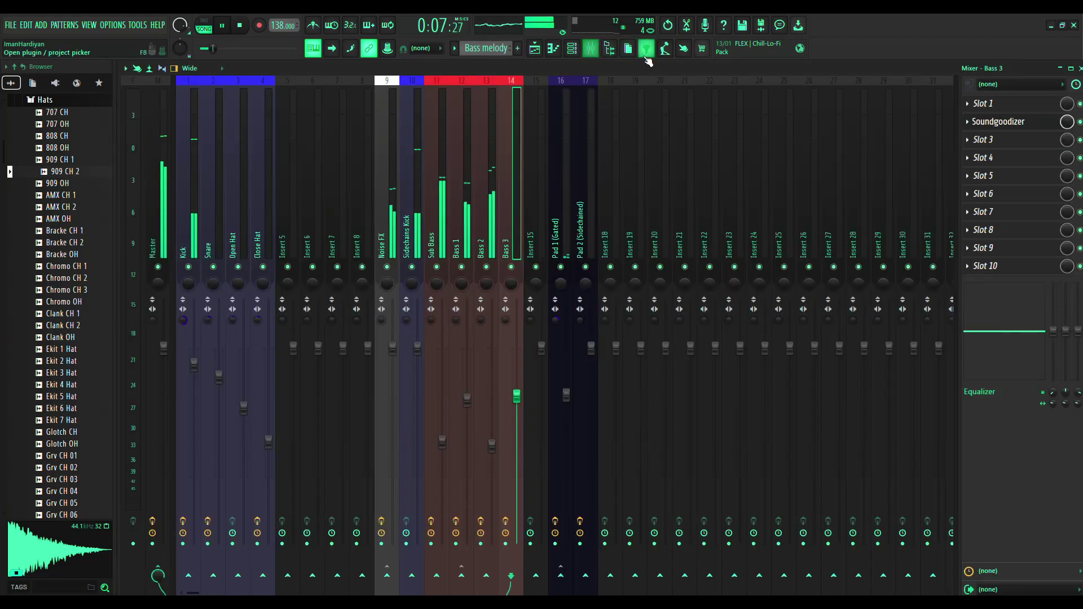
{"action": "left_click", "coordinate": [1072, 67]}
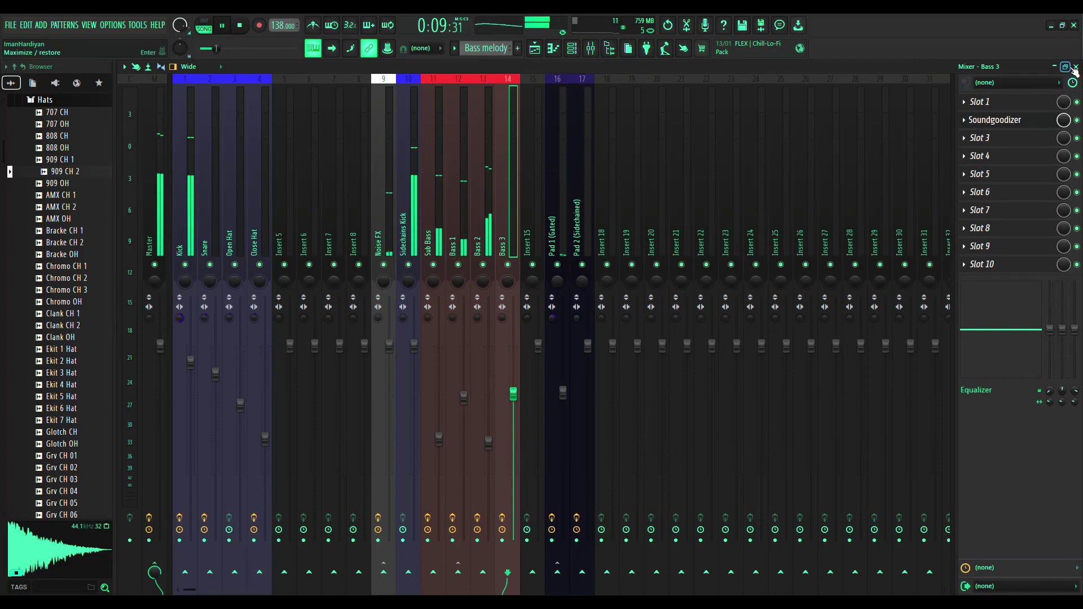
{"action": "left_click", "coordinate": [1073, 66]}
{"action": "left_click_drag", "start_coordinate": [949, 162], "coordinate": [930, 352]}
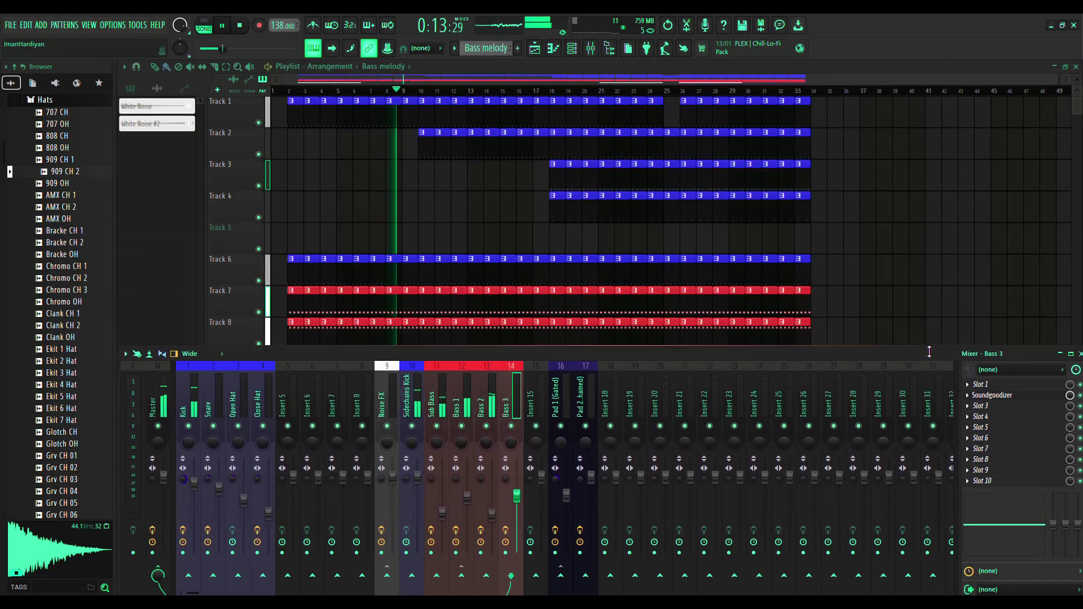
{"action": "left_click", "coordinate": [1066, 67]}
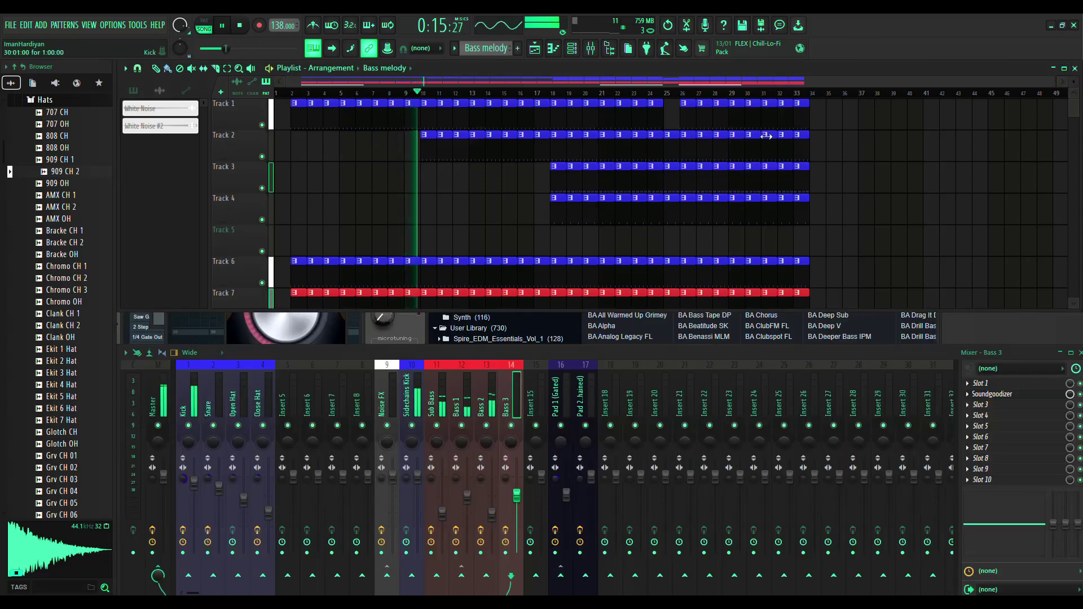
{"action": "mouse_move", "coordinate": [840, 75]}
{"action": "left_mouse_down"}
{"action": "mouse_move", "coordinate": [829, 99]}
{"action": "mouse_move", "coordinate": [855, 93]}
{"action": "mouse_move", "coordinate": [839, 75]}
{"action": "left_mouse_up"}
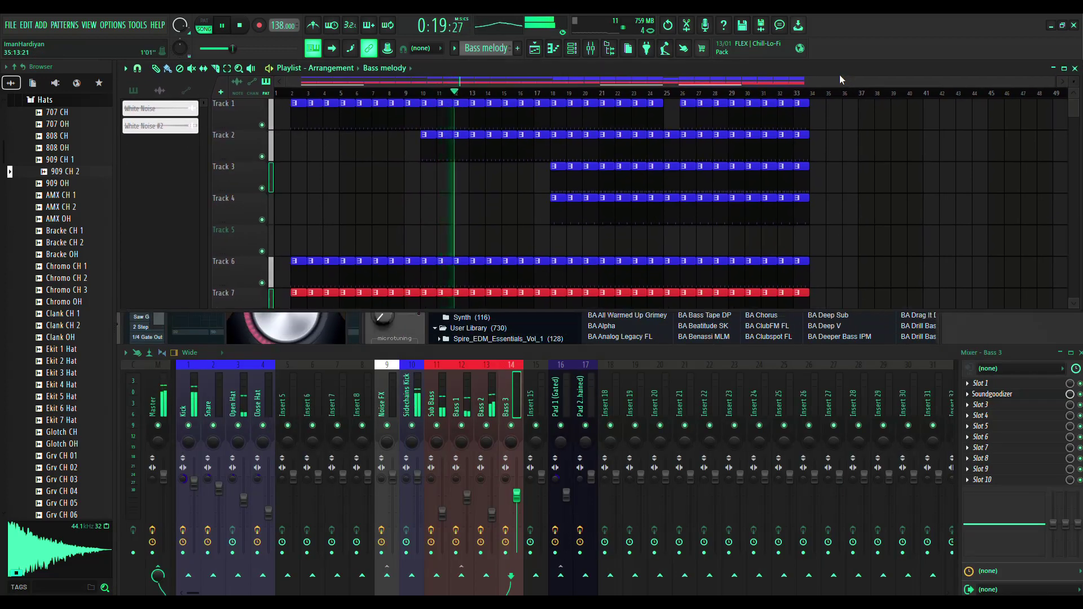
{"action": "left_click_drag", "start_coordinate": [825, 317], "coordinate": [817, 343]}
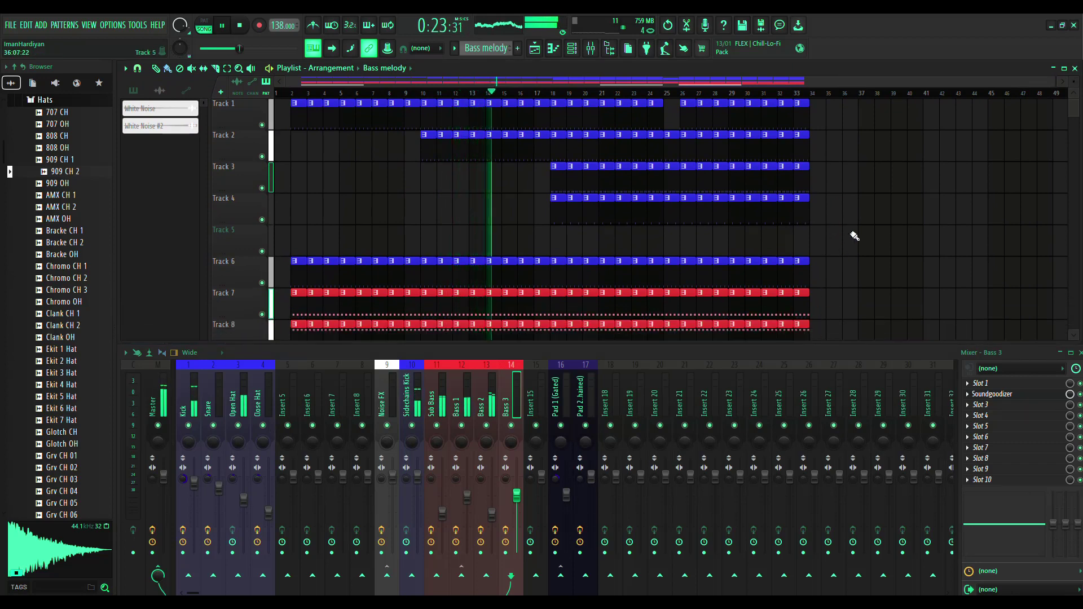
Reduce the playlist track height and duplicate the last four bars of all tracks' clips twice, extending the arrangement to bar 42
{"action": "left_click_drag", "start_coordinate": [1074, 81], "coordinate": [1077, 86]}
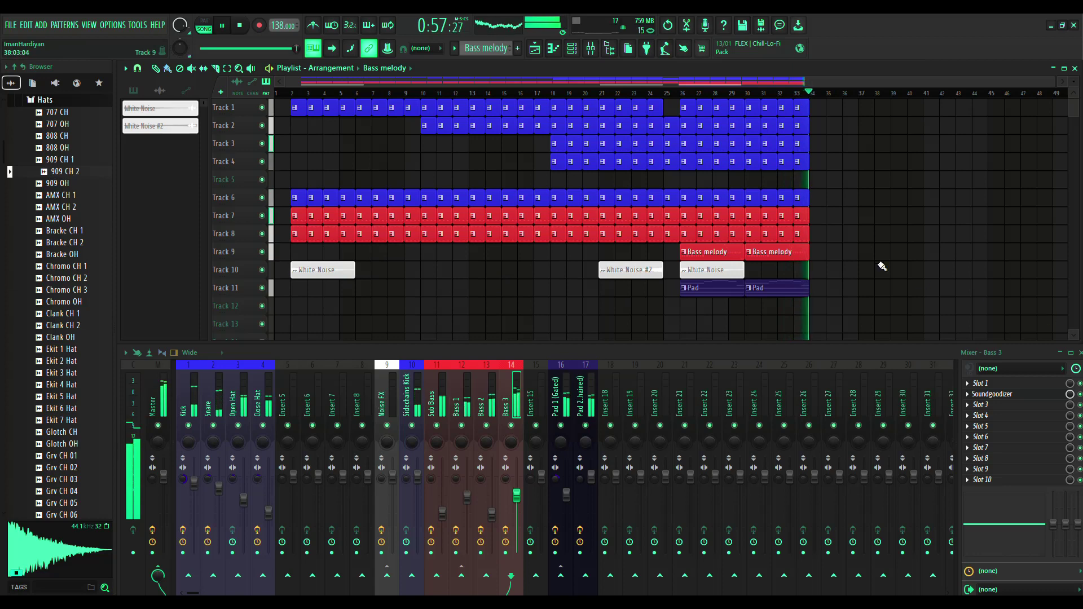
{"action": "left_click_drag", "start_coordinate": [839, 292], "coordinate": [760, 113]}
{"action": "key", "text": "ctrl+b"}
{"action": "key", "text": "ctrl+b"}
{"action": "left_click", "coordinate": [975, 201]}
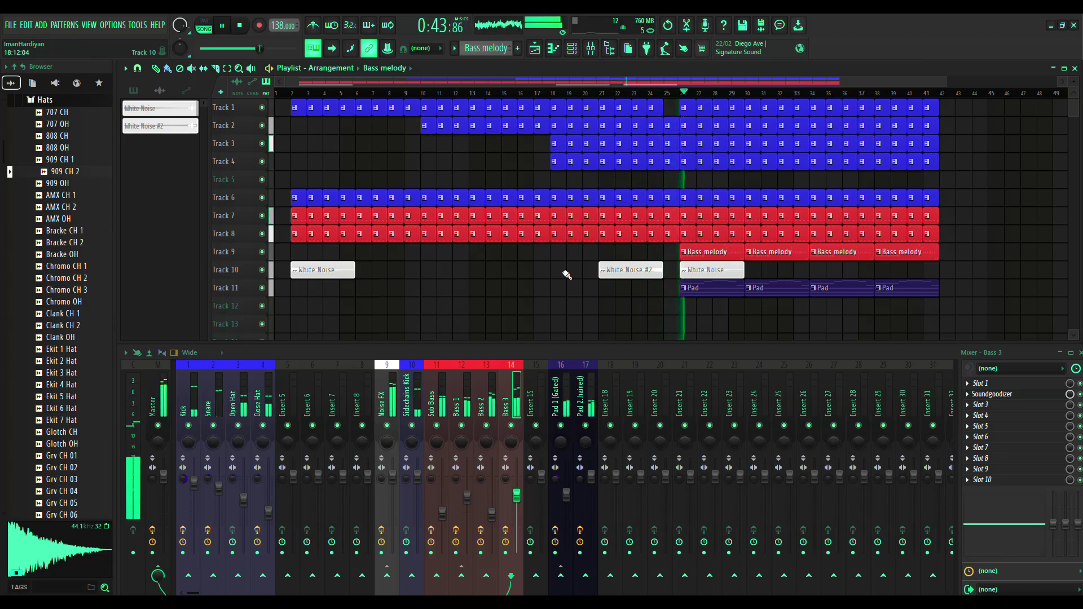
Lower the Bass 3 mixer track's volume slightly and stop the song
{"action": "left_click_drag", "start_coordinate": [517, 496], "coordinate": [517, 505]}
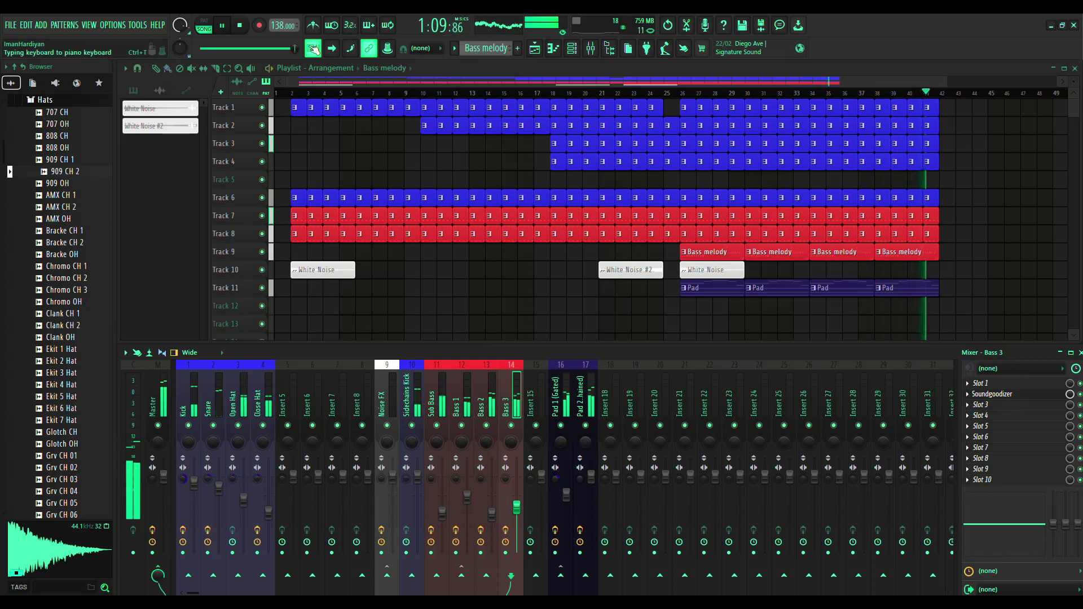
{"action": "left_click", "coordinate": [241, 26]}
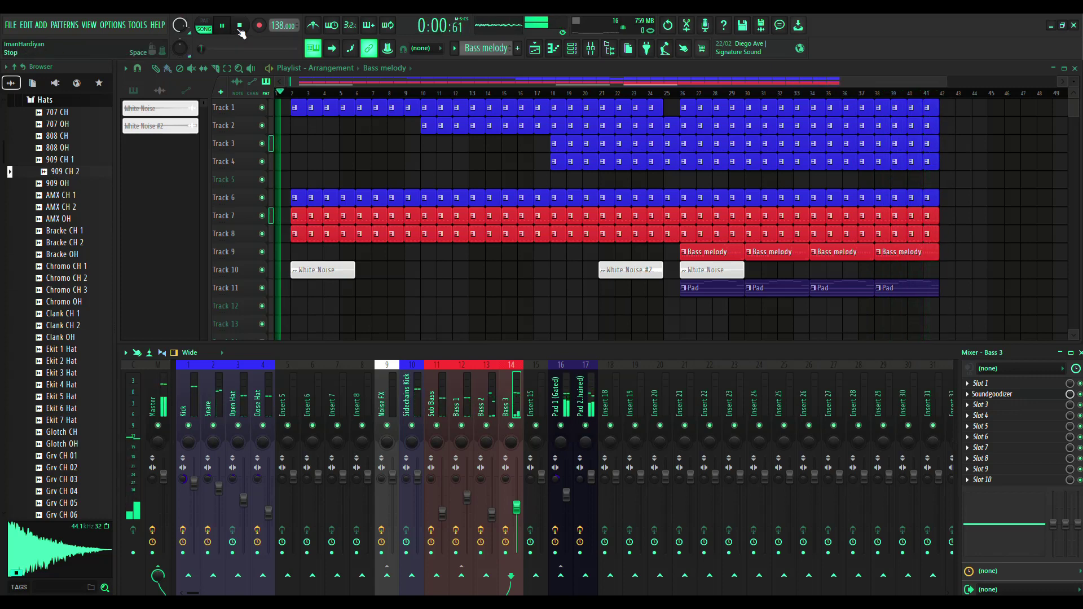